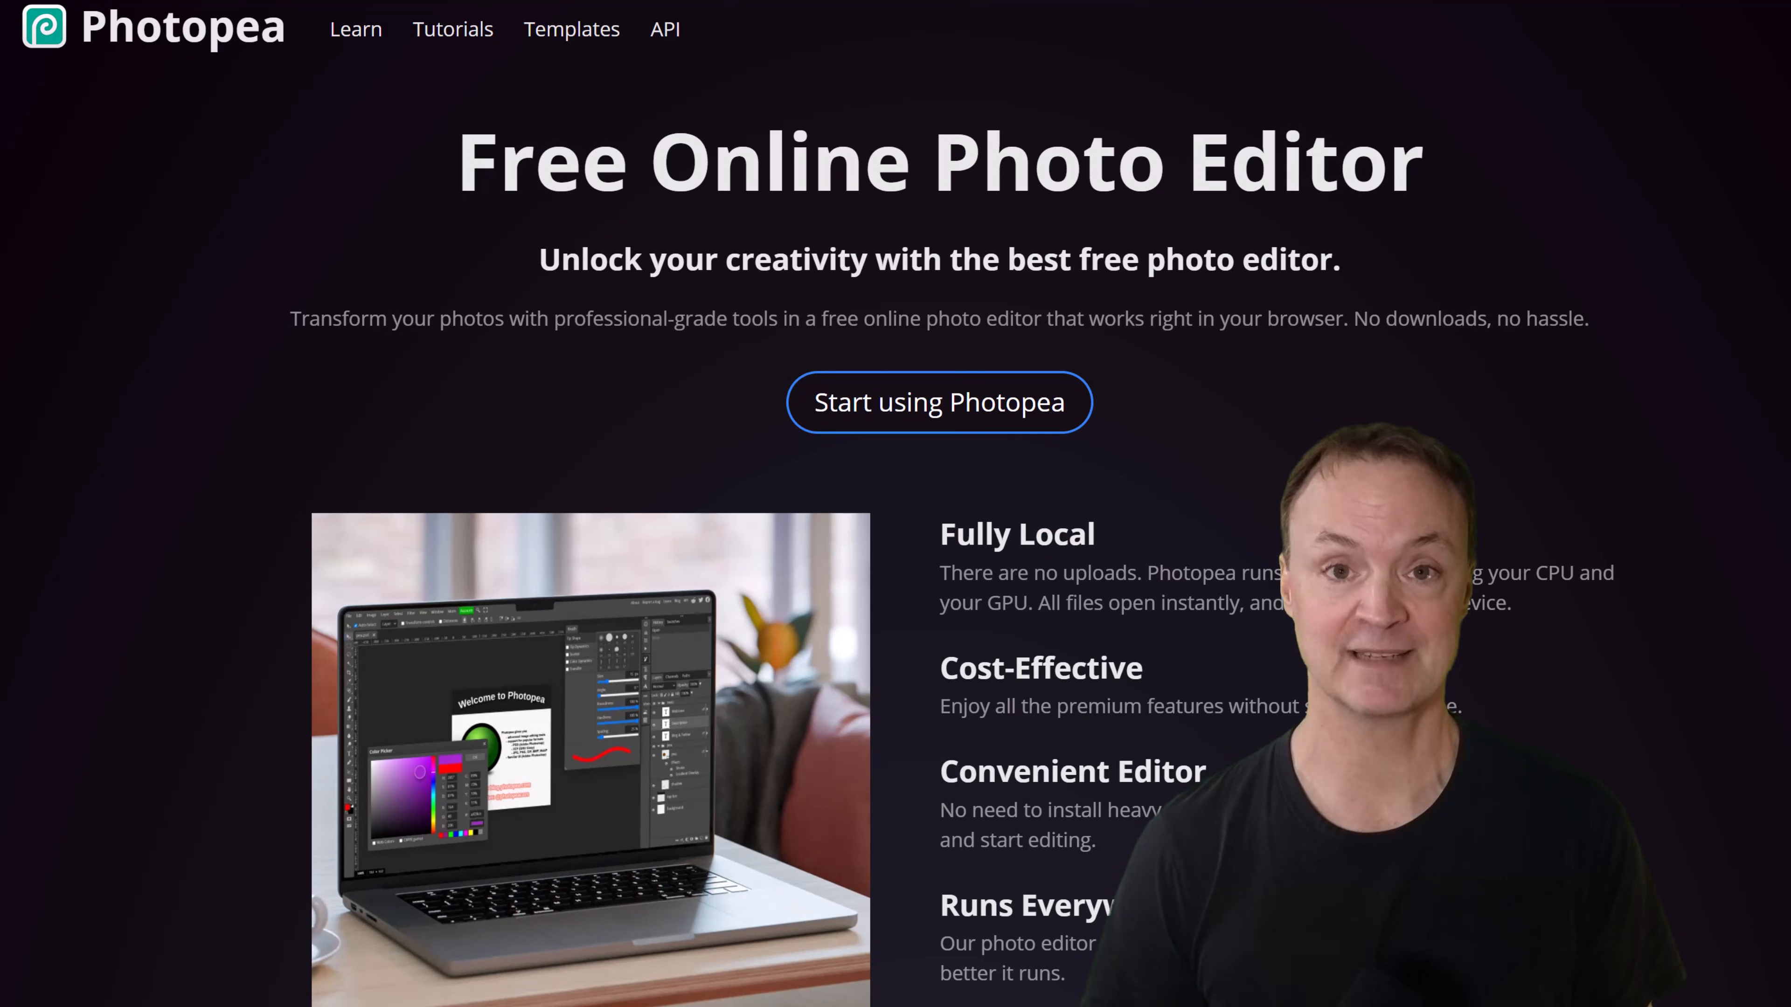
Read through the feature overview on the landing page and launch the online photo editor.
scroll(896, 504, down, 10)
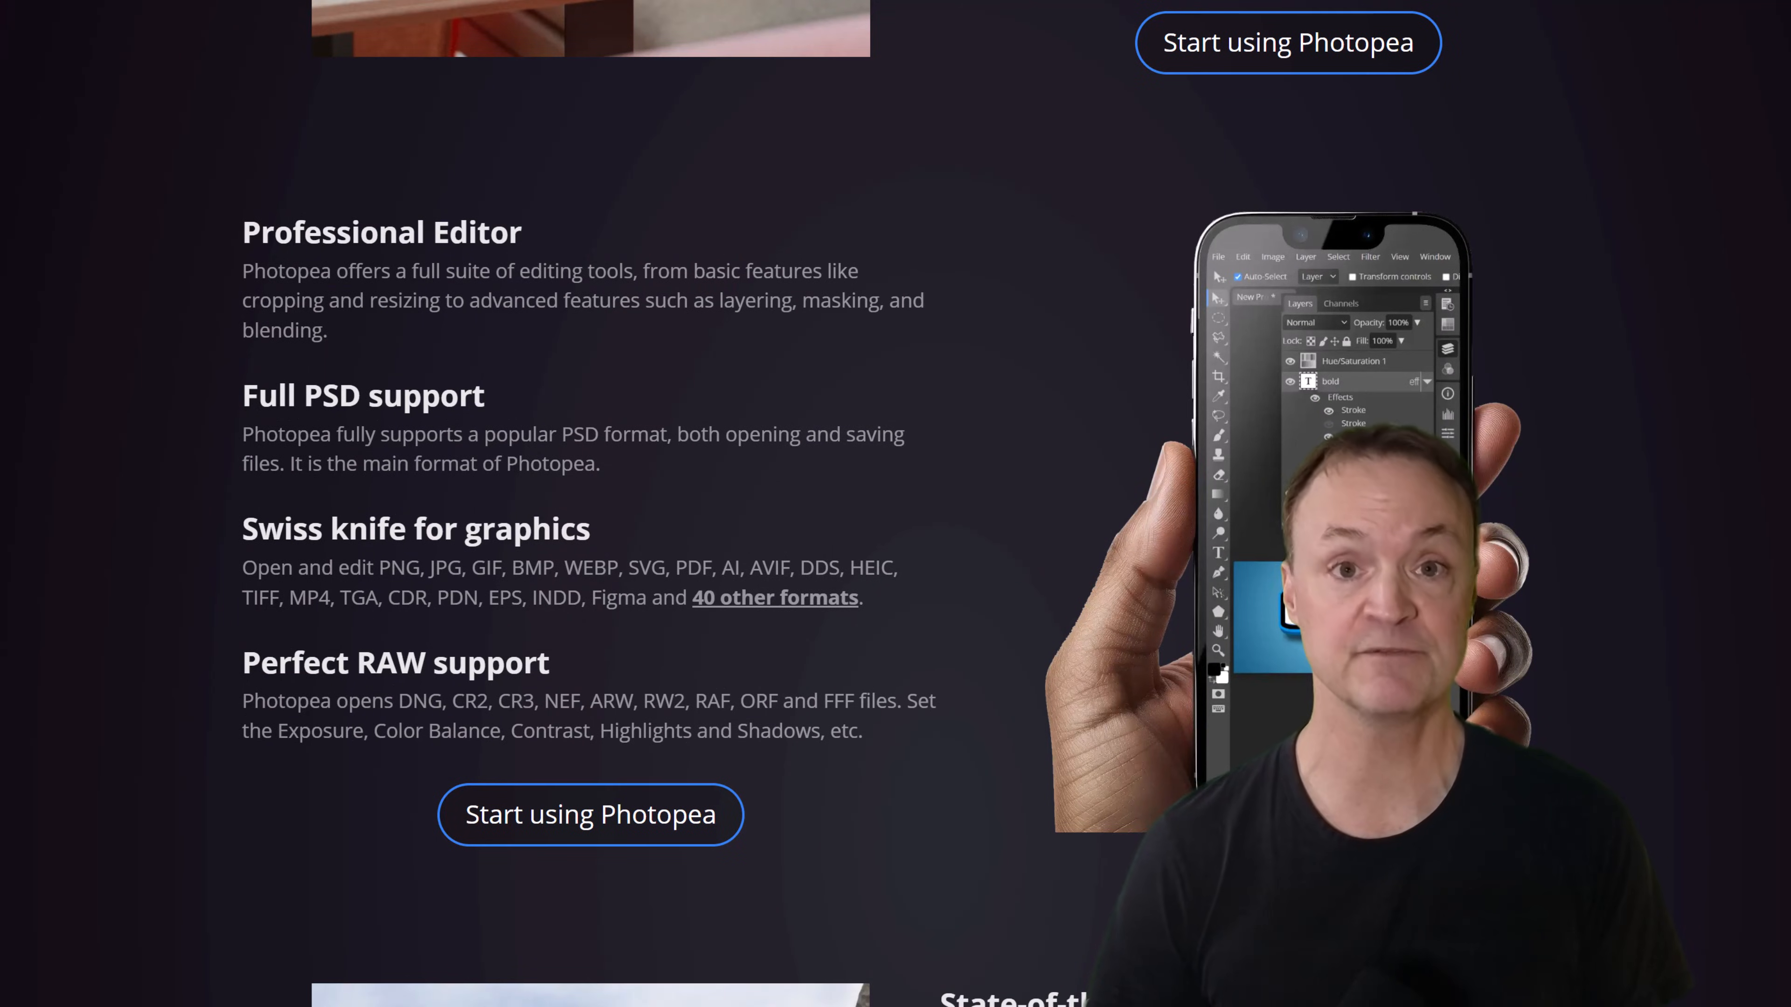
scroll(895, 503, down, 5)
scroll(895, 504, down, 3)
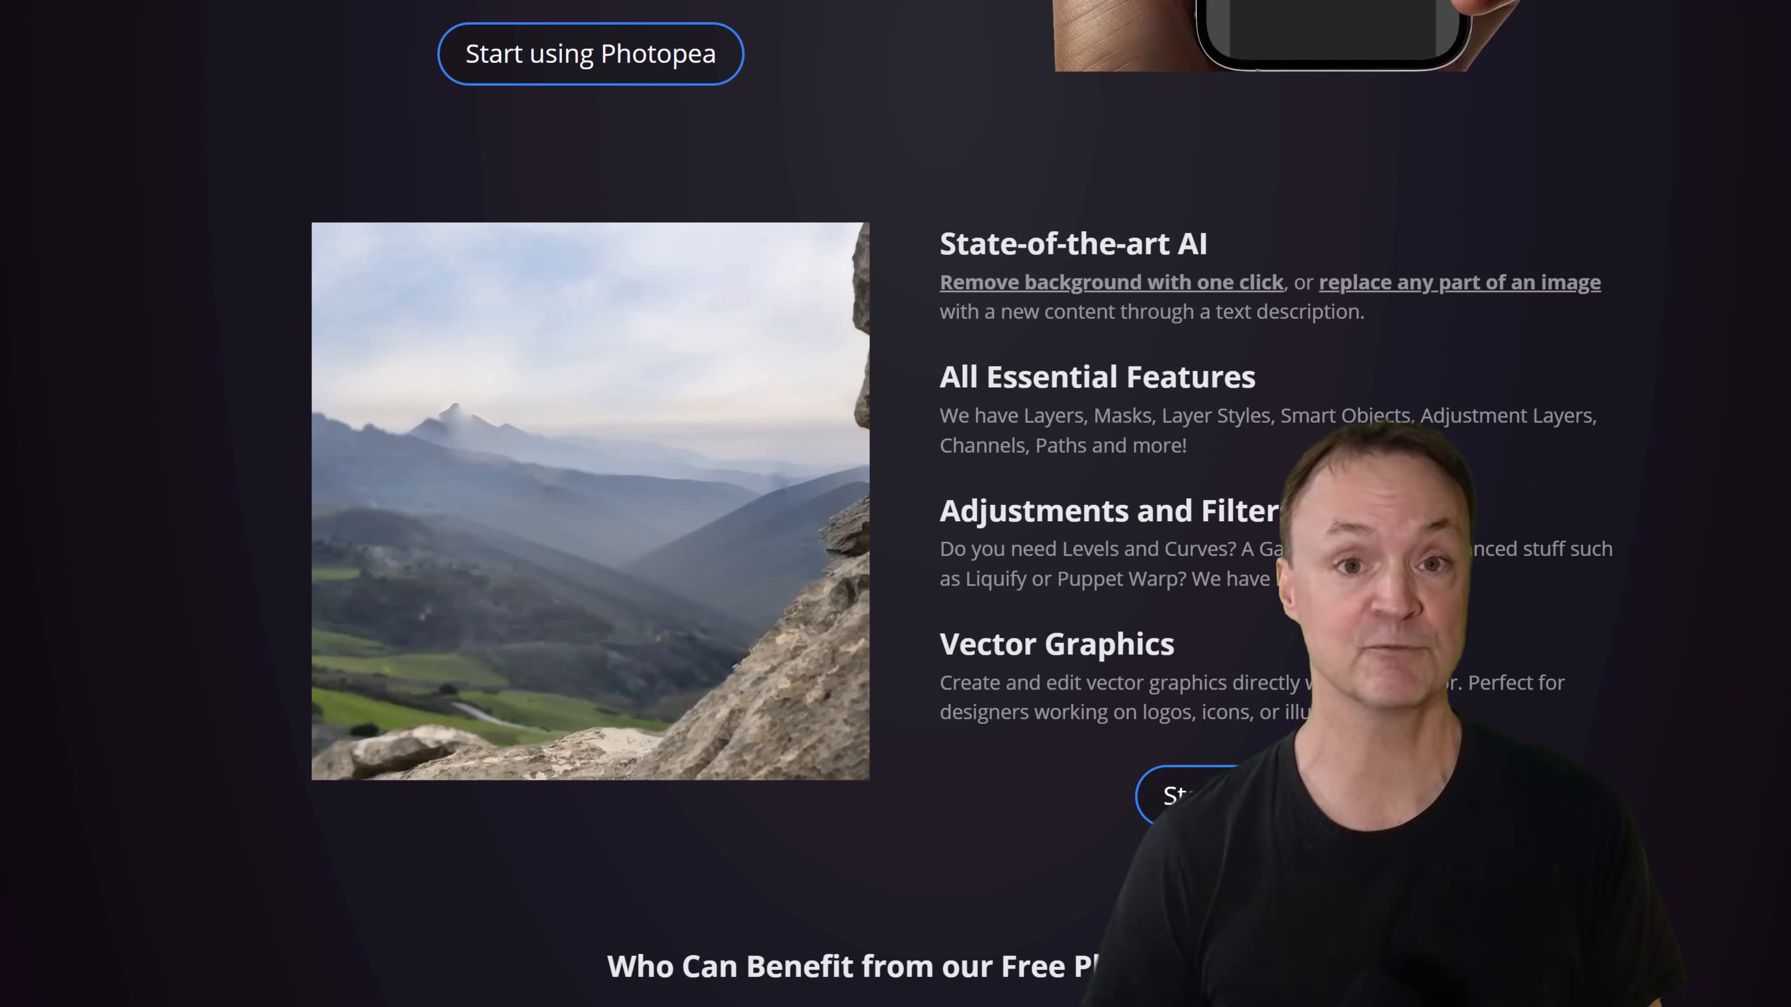
scroll(895, 504, down, 9)
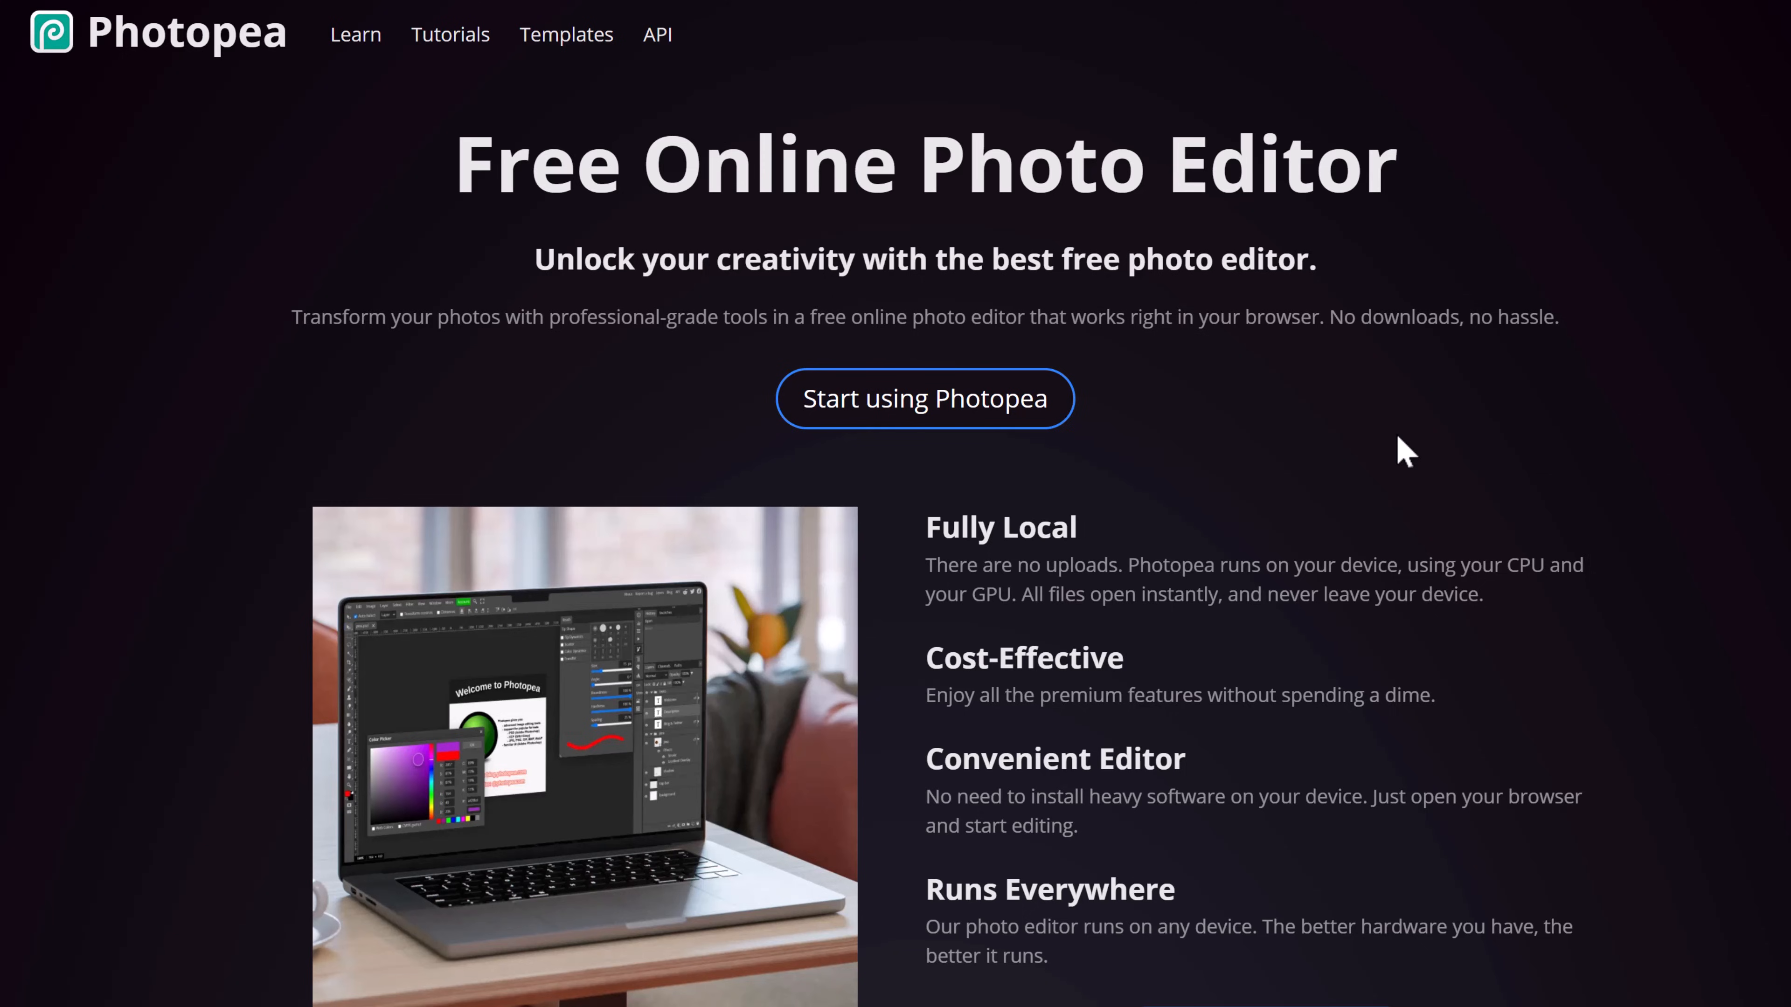
click(912, 419)
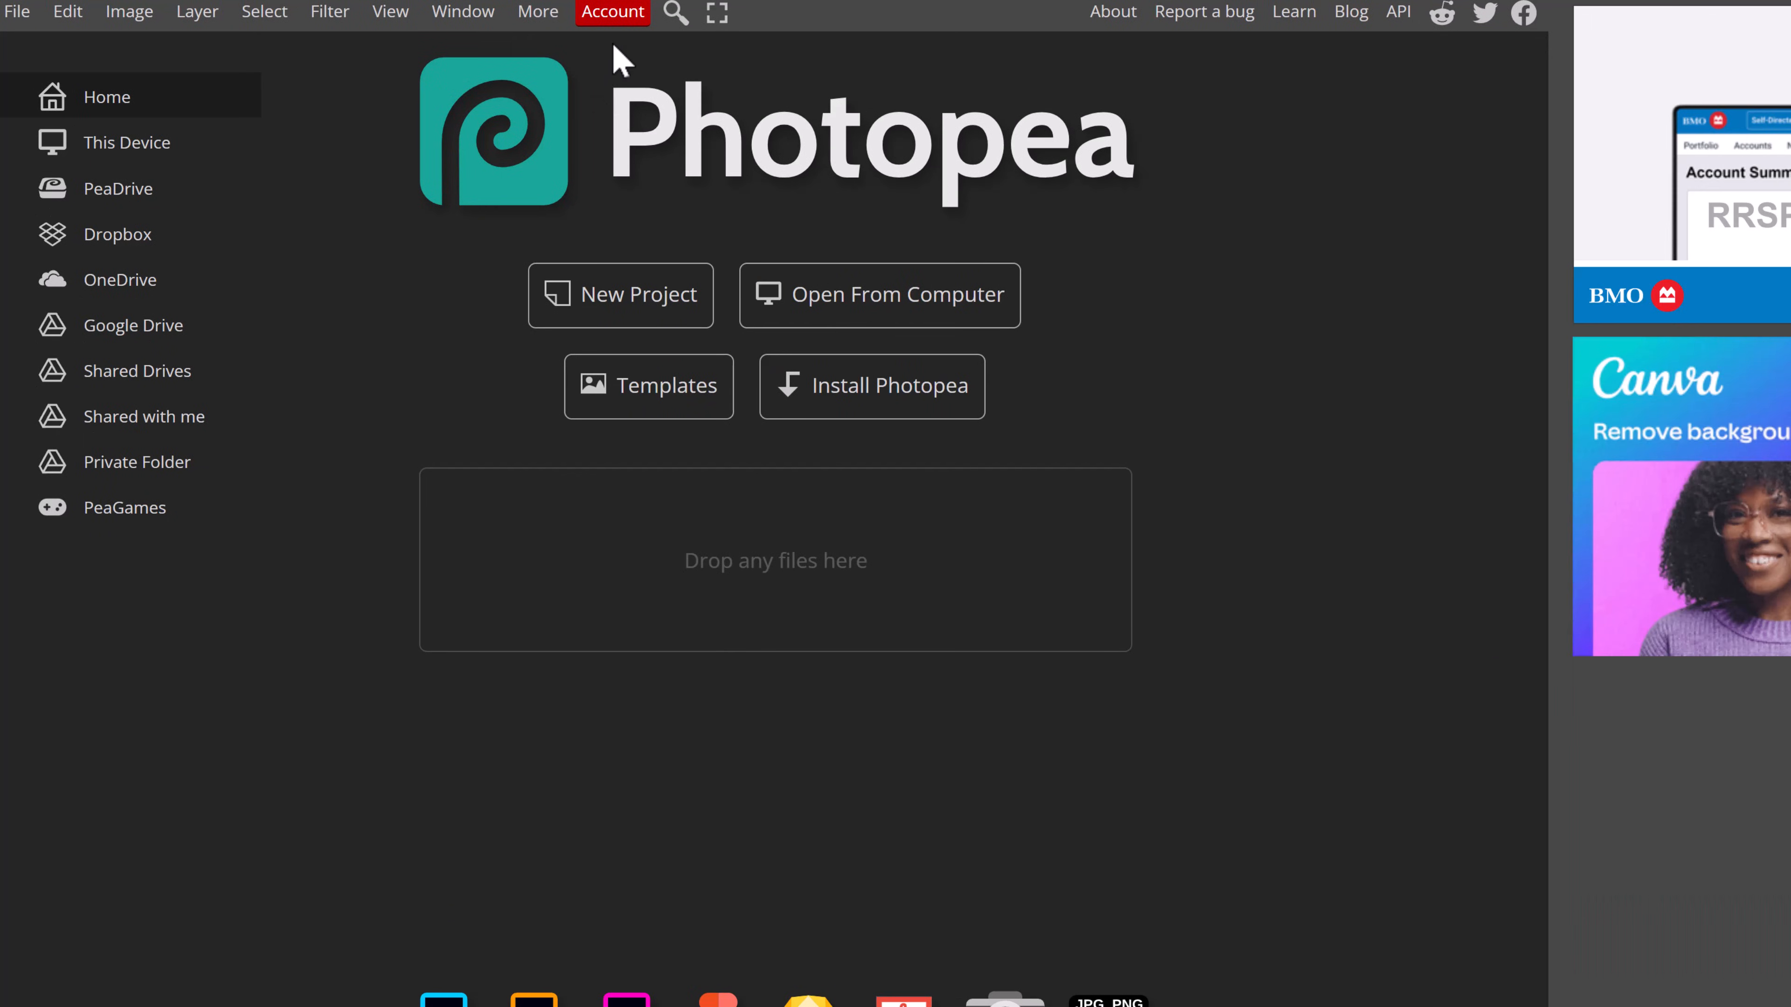
Open the account options and log in to the editor account.
click(613, 14)
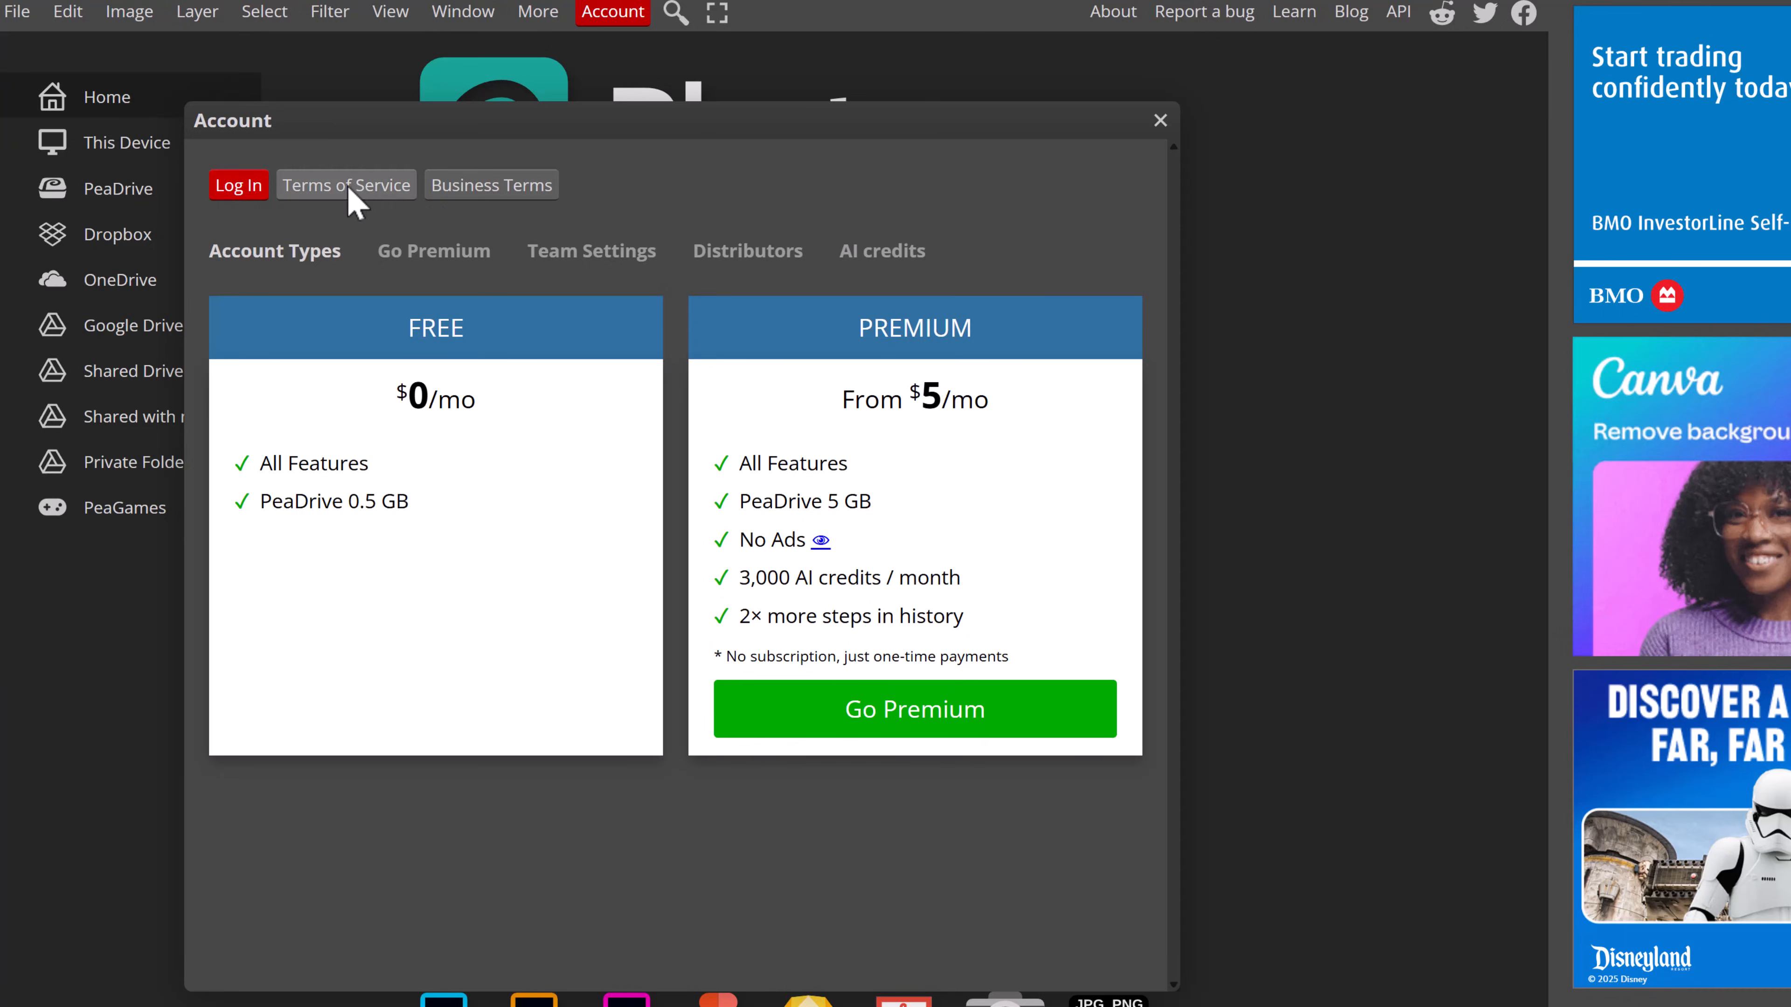
click(231, 187)
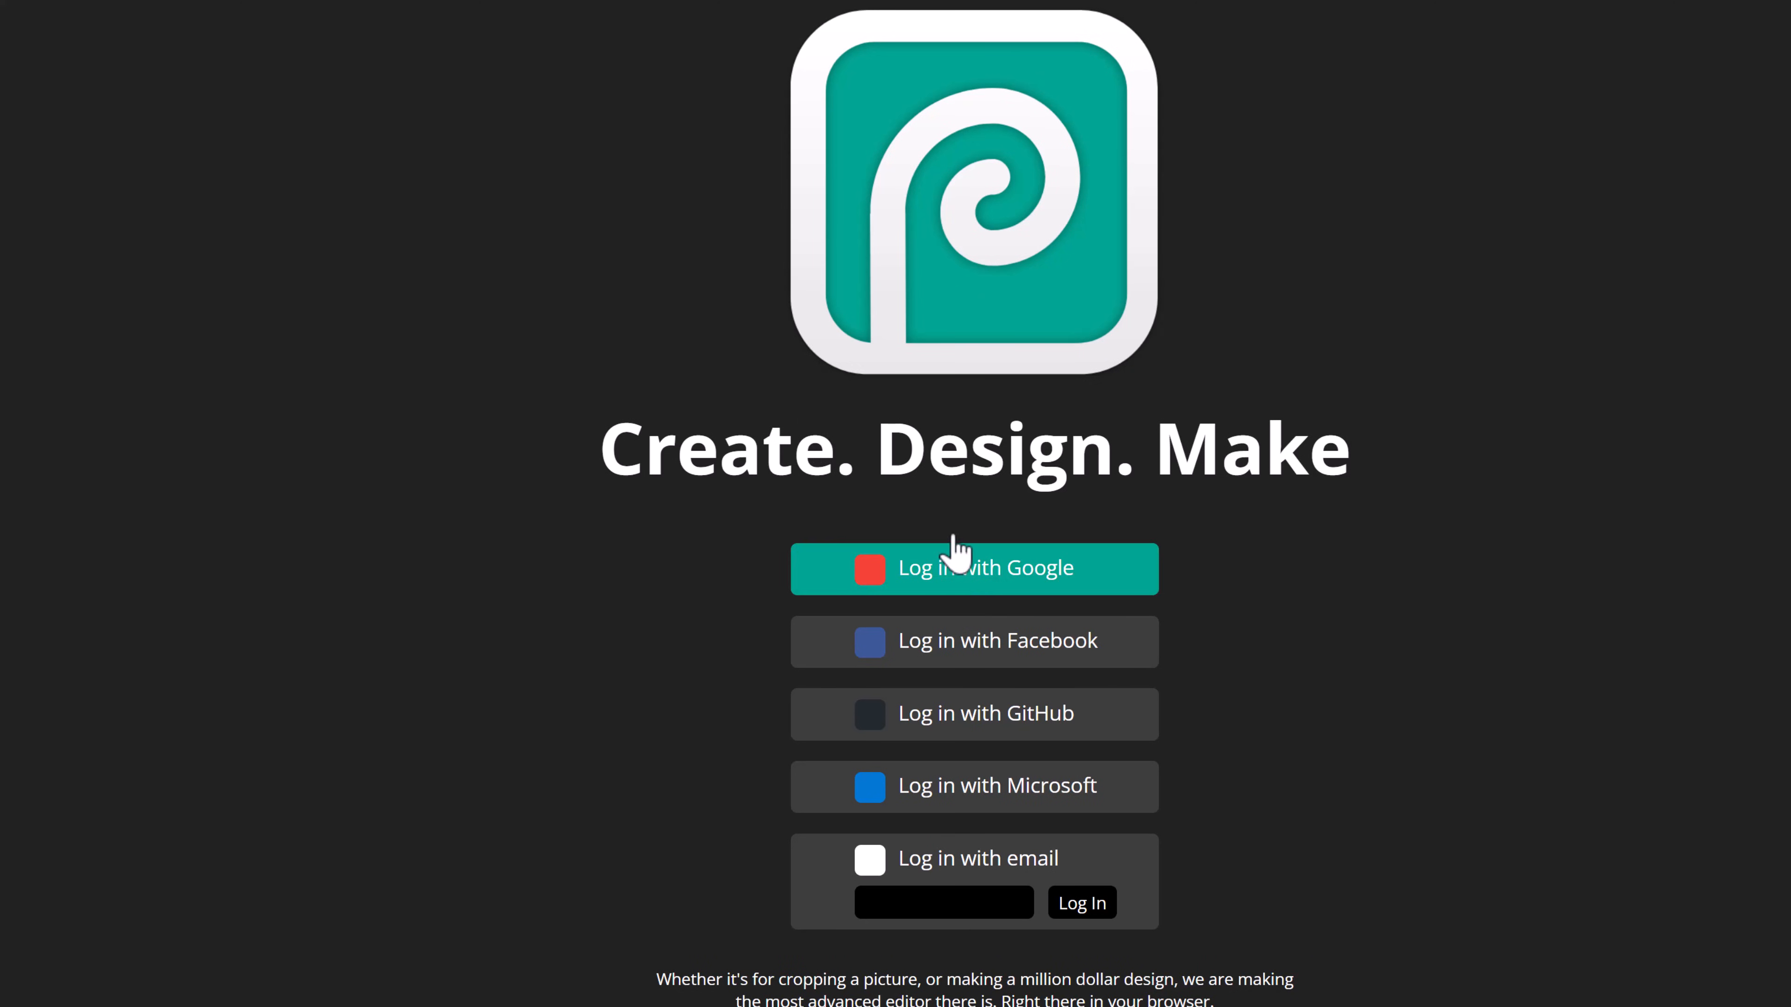
click(668, 472)
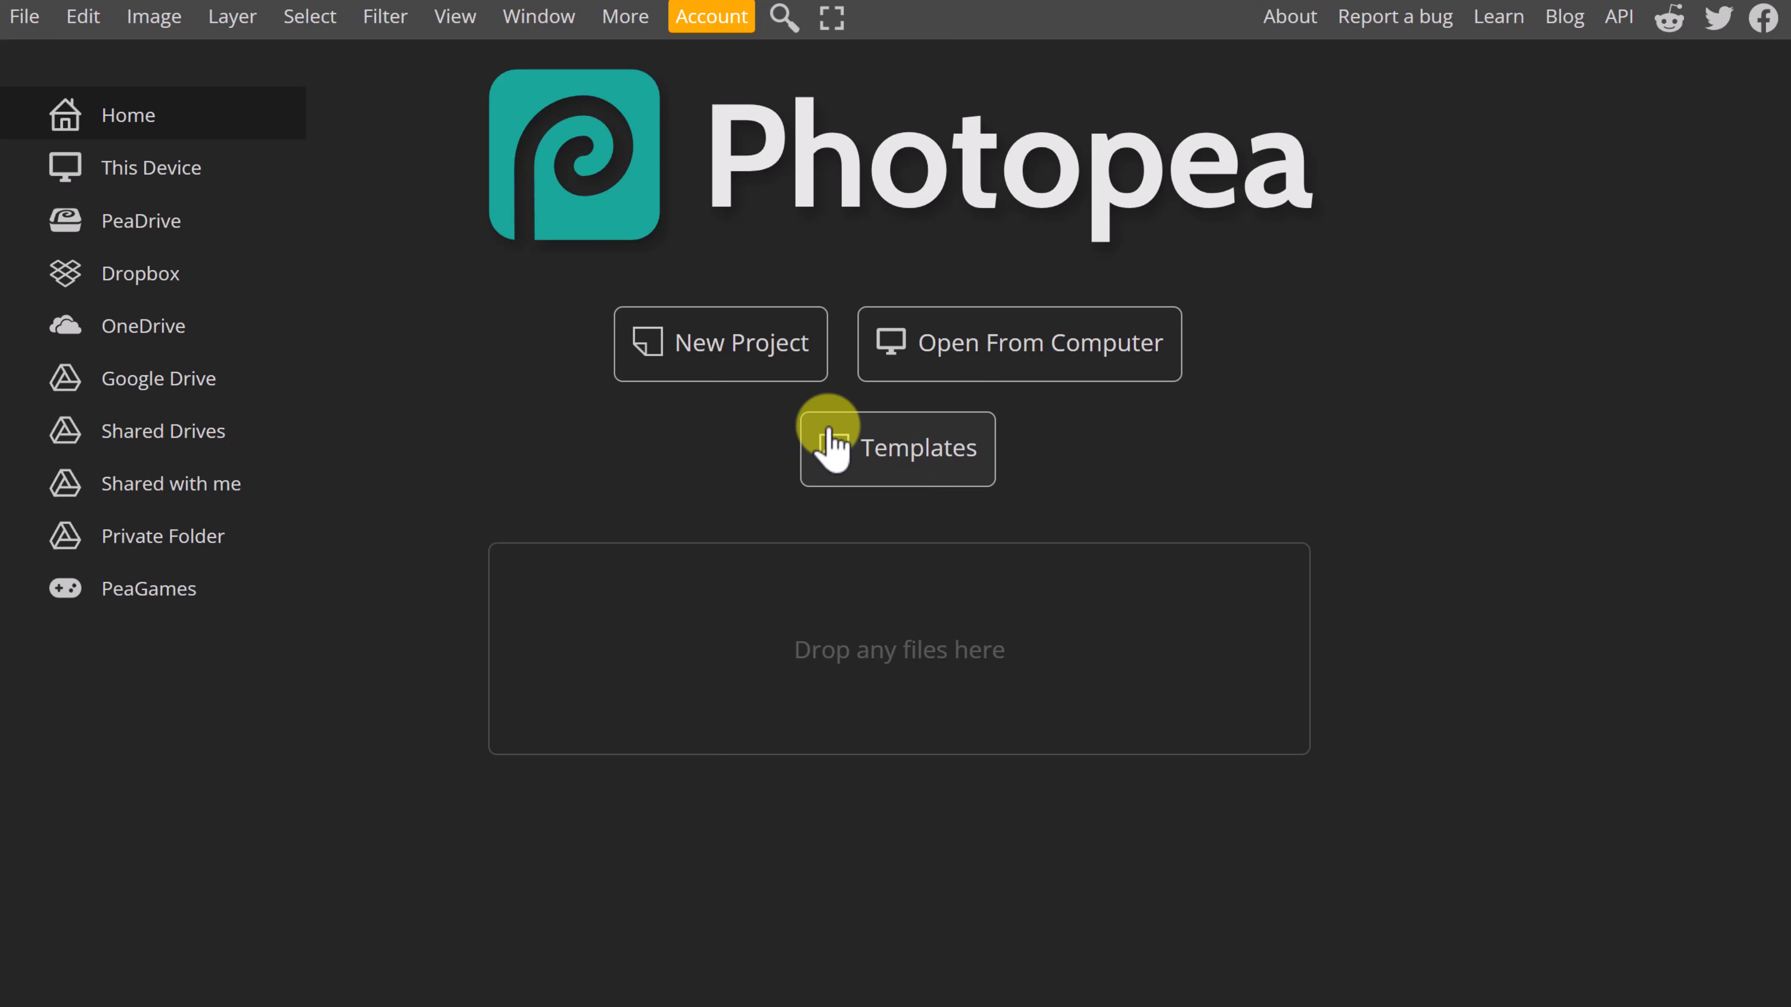
Examine the new-project social presets, including Instagram and Youtube Profile, and leave without creating a project.
click(770, 384)
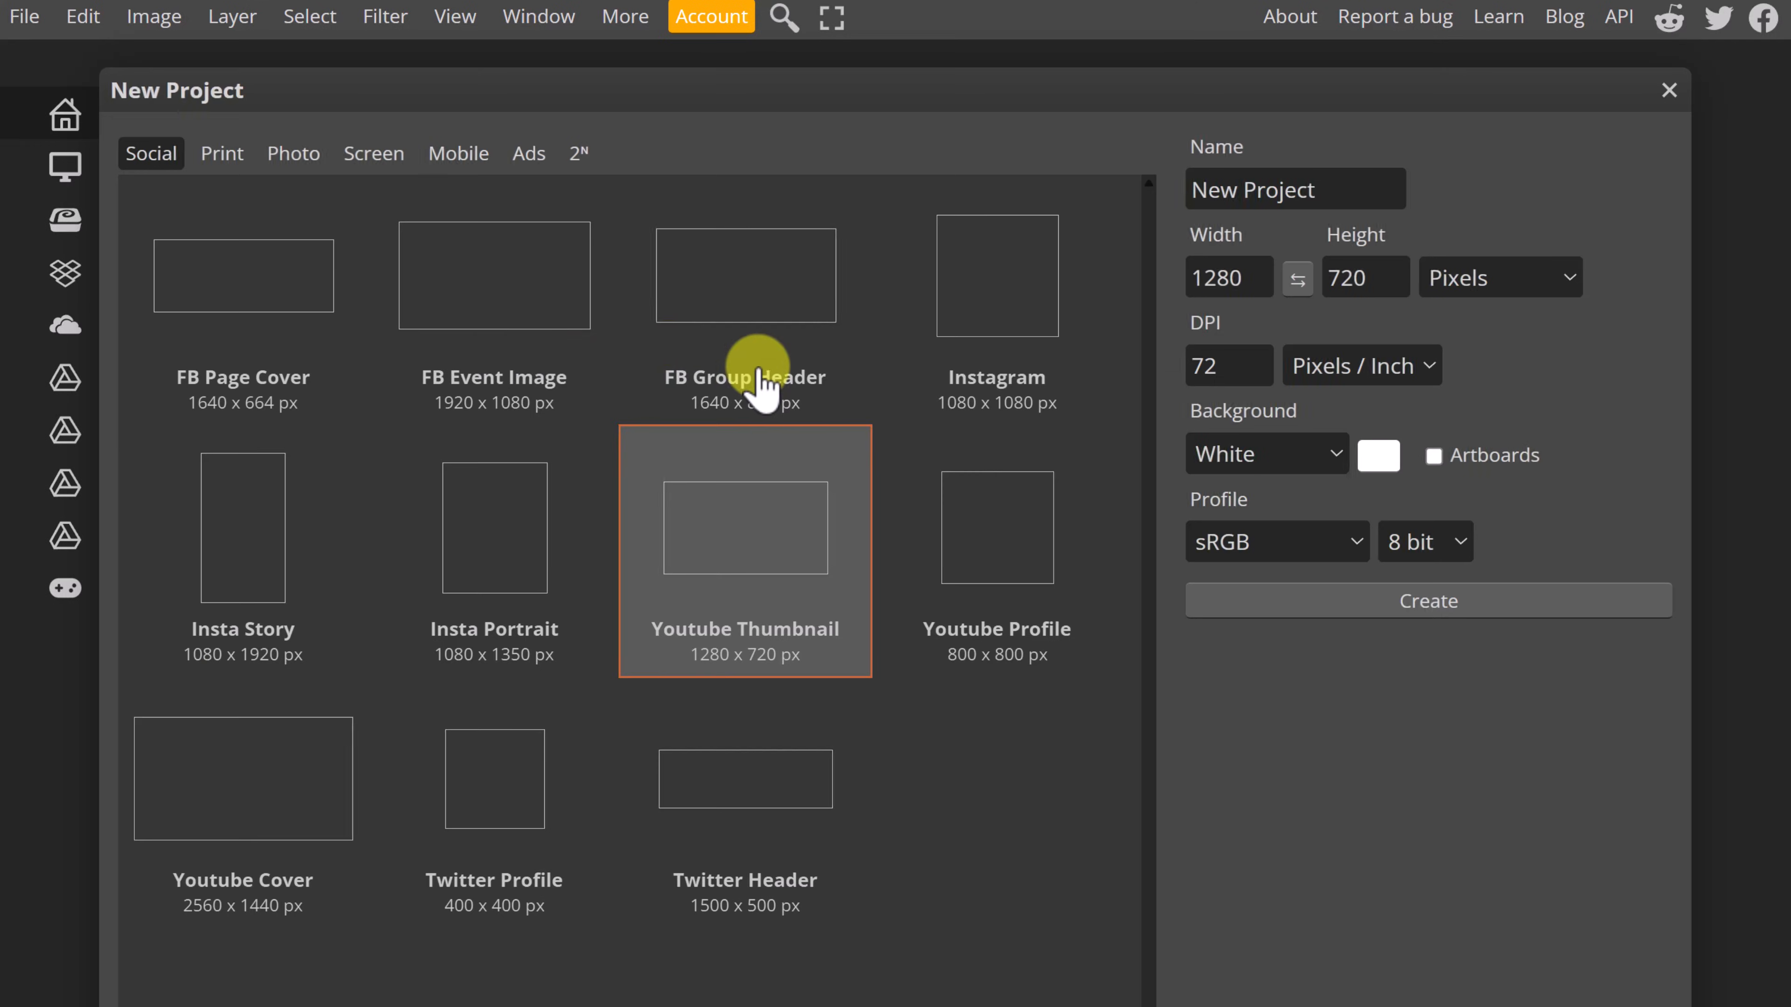
click(472, 337)
click(701, 303)
click(1029, 303)
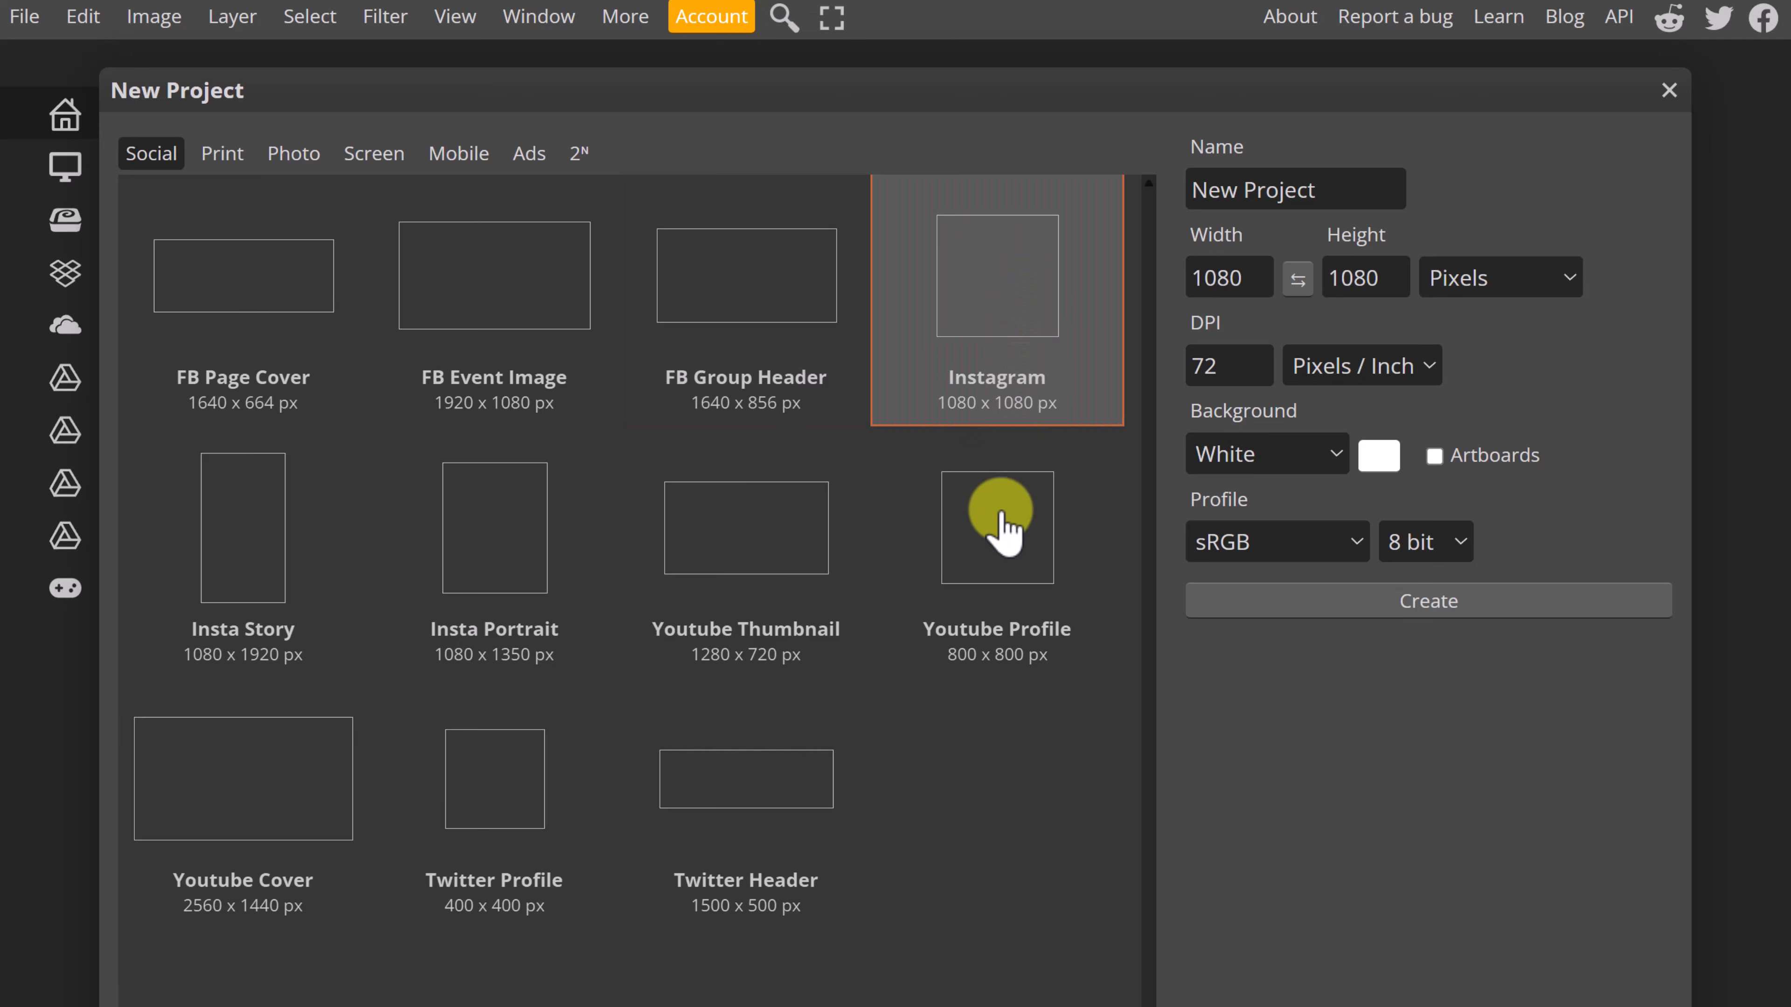
click(995, 536)
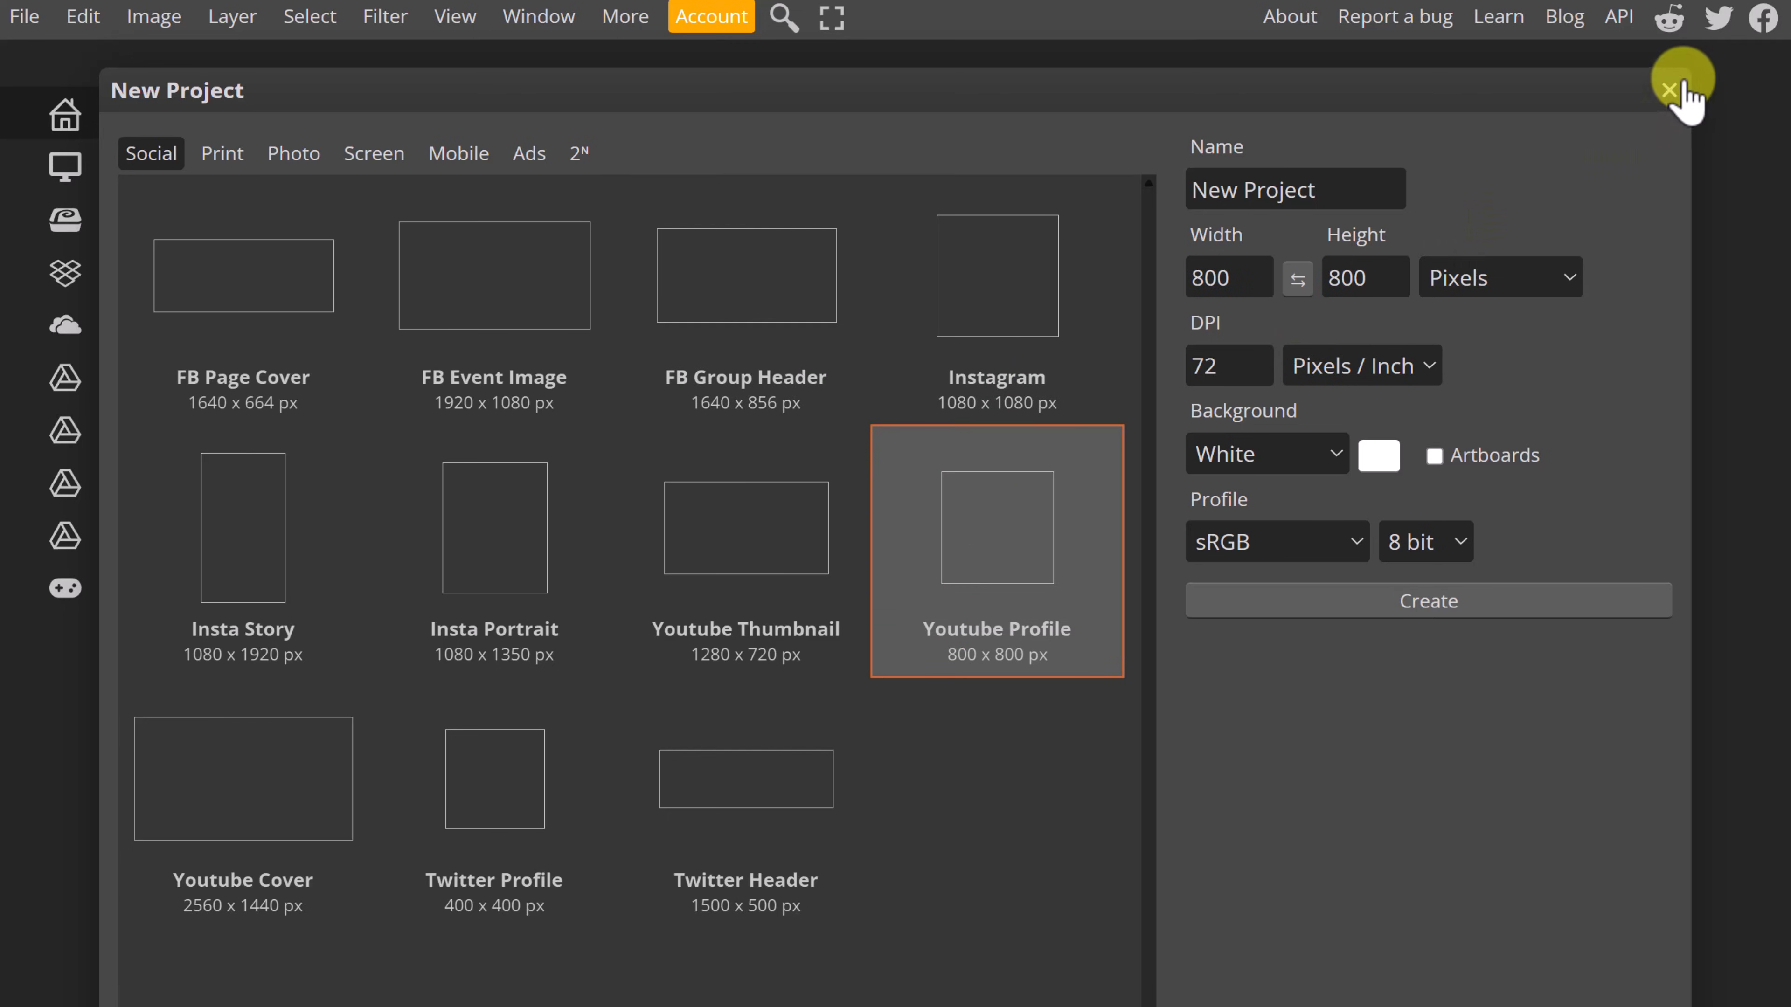
click(1669, 90)
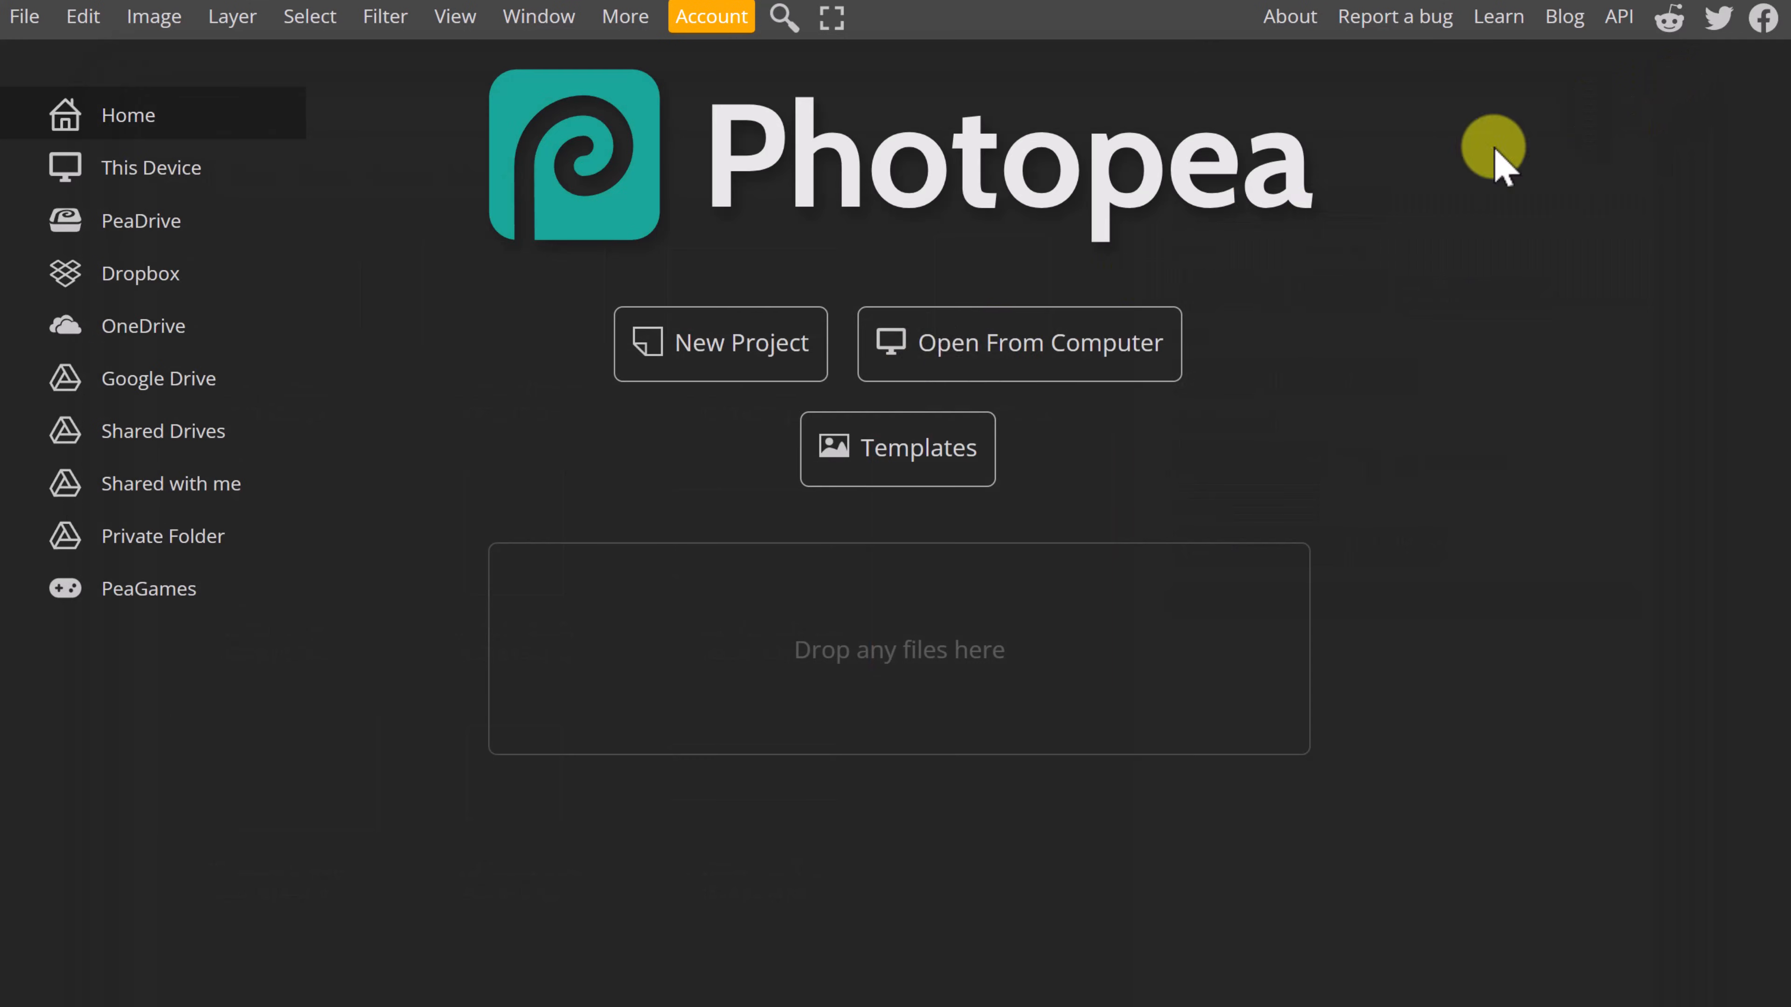
Look at the options for opening a file from the computer and browse the template gallery, closing both without choosing anything.
click(1016, 351)
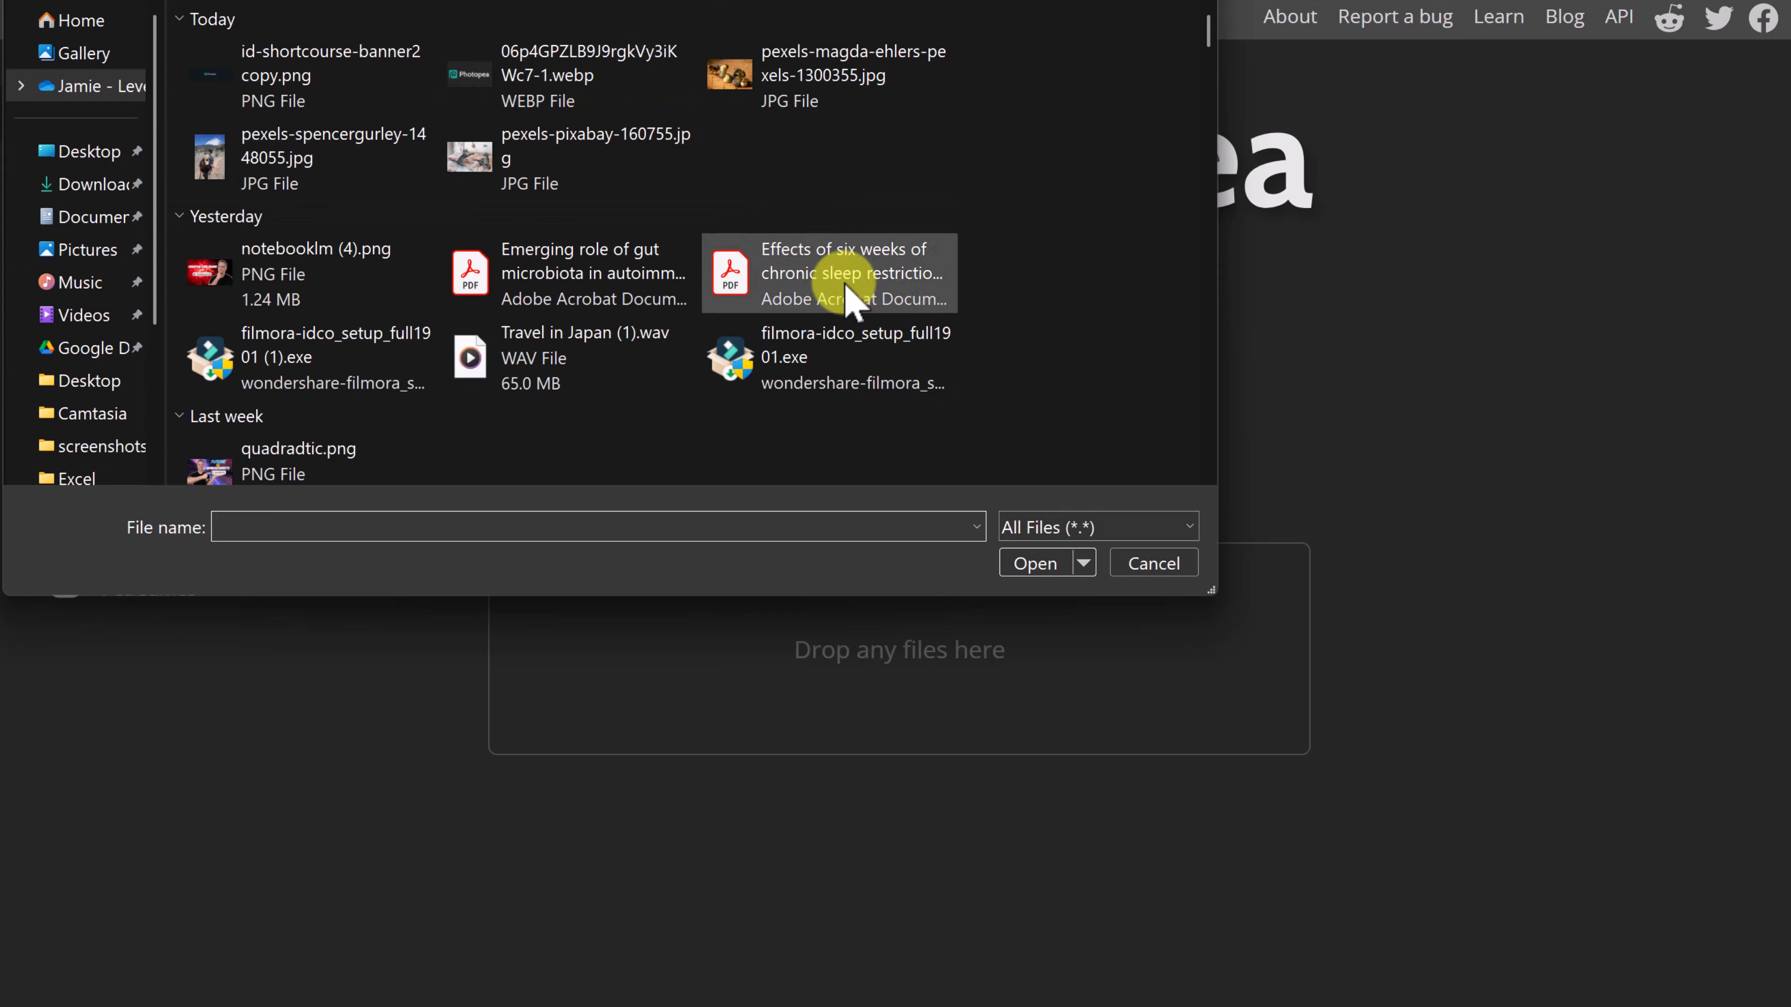
click(1162, 564)
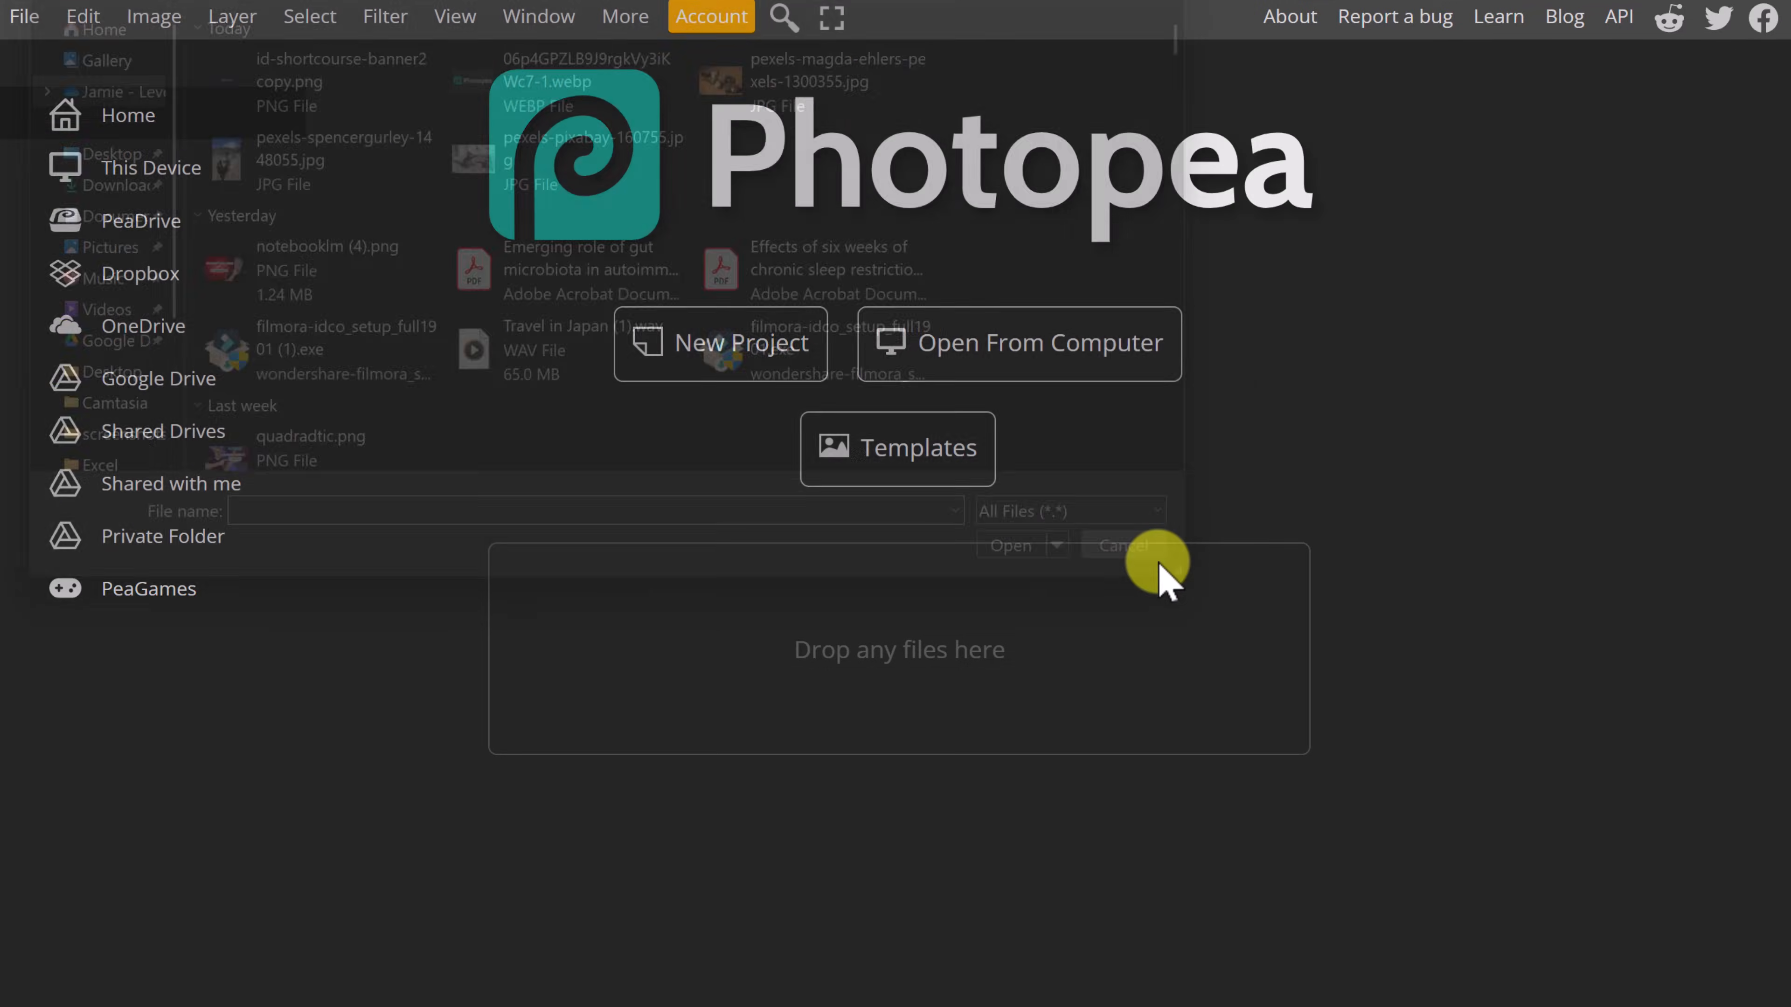
click(901, 462)
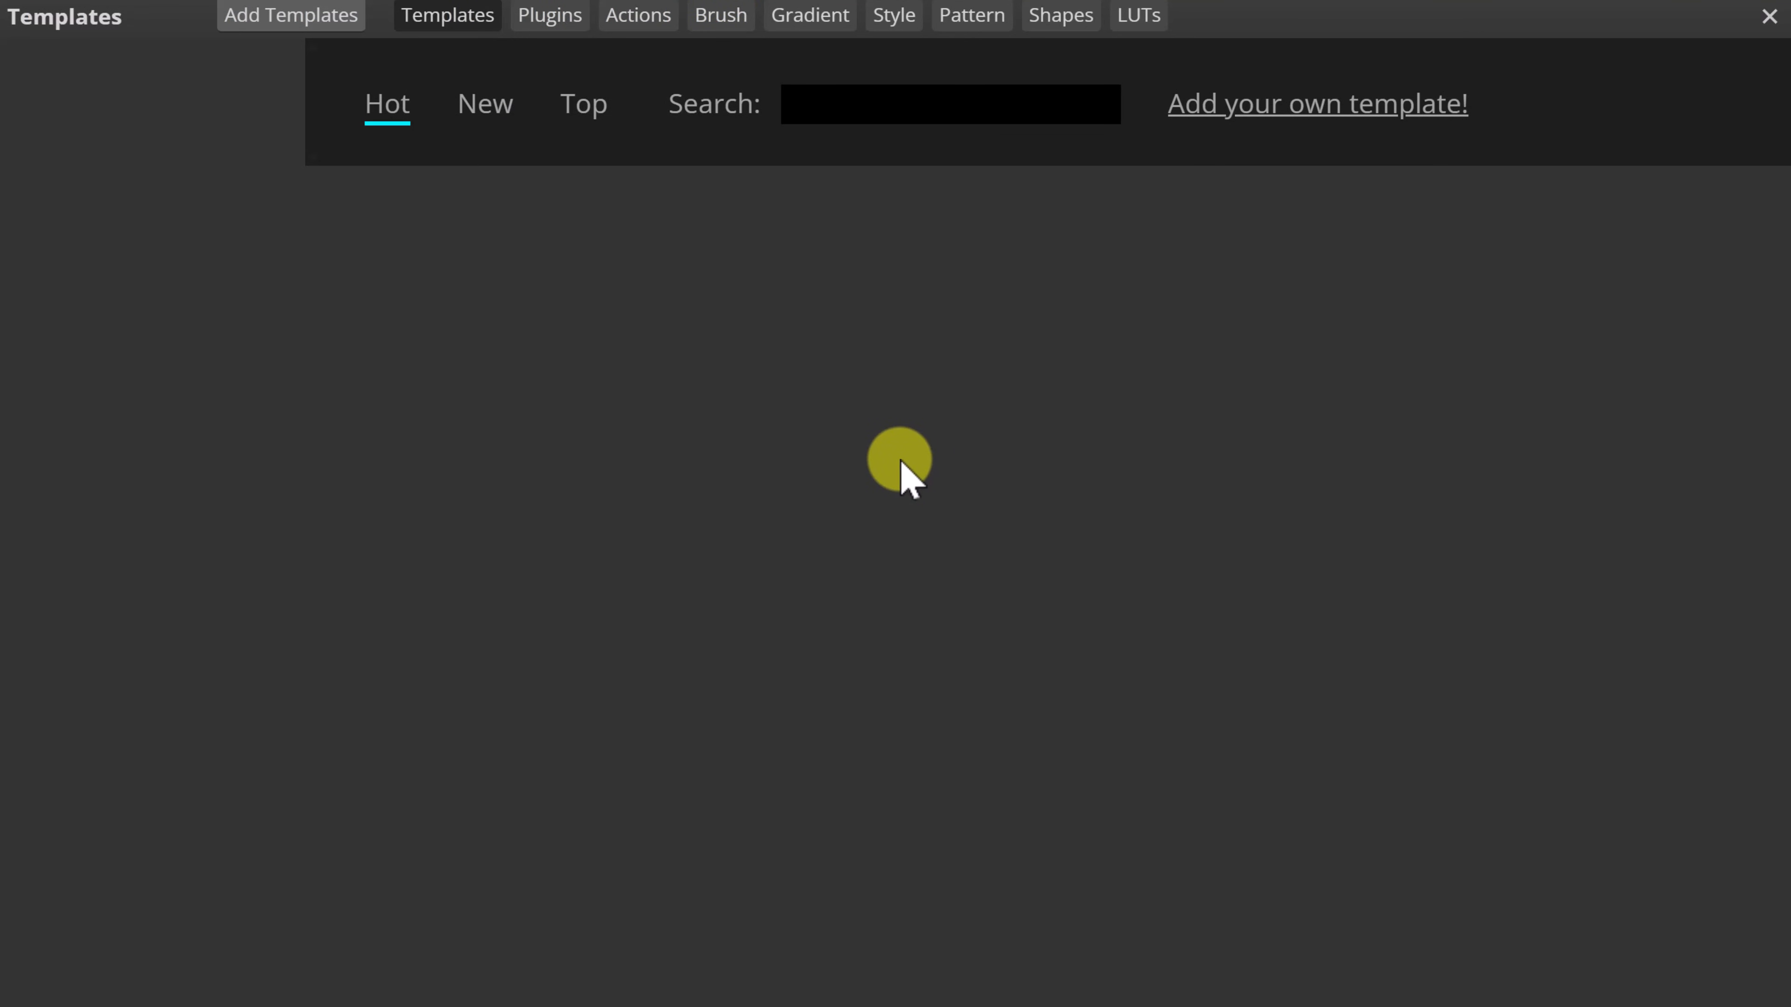
scroll(903, 458, down, 3)
scroll(1139, 469, up, 3)
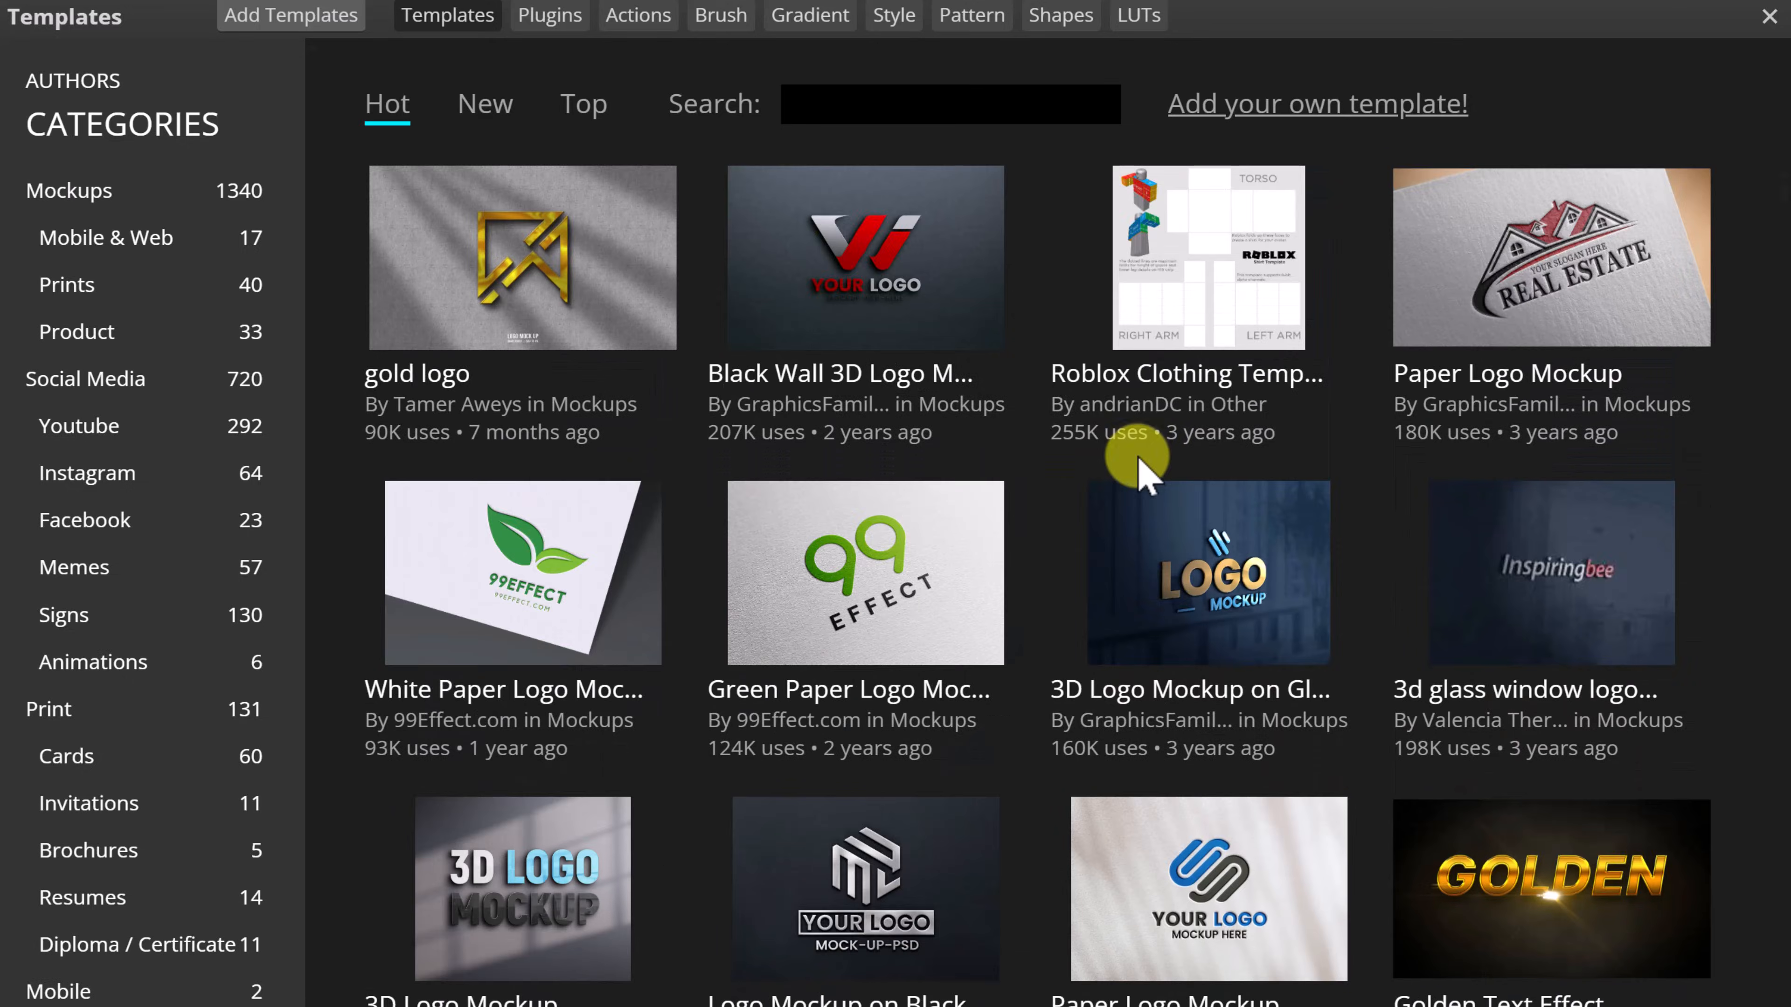
click(1768, 15)
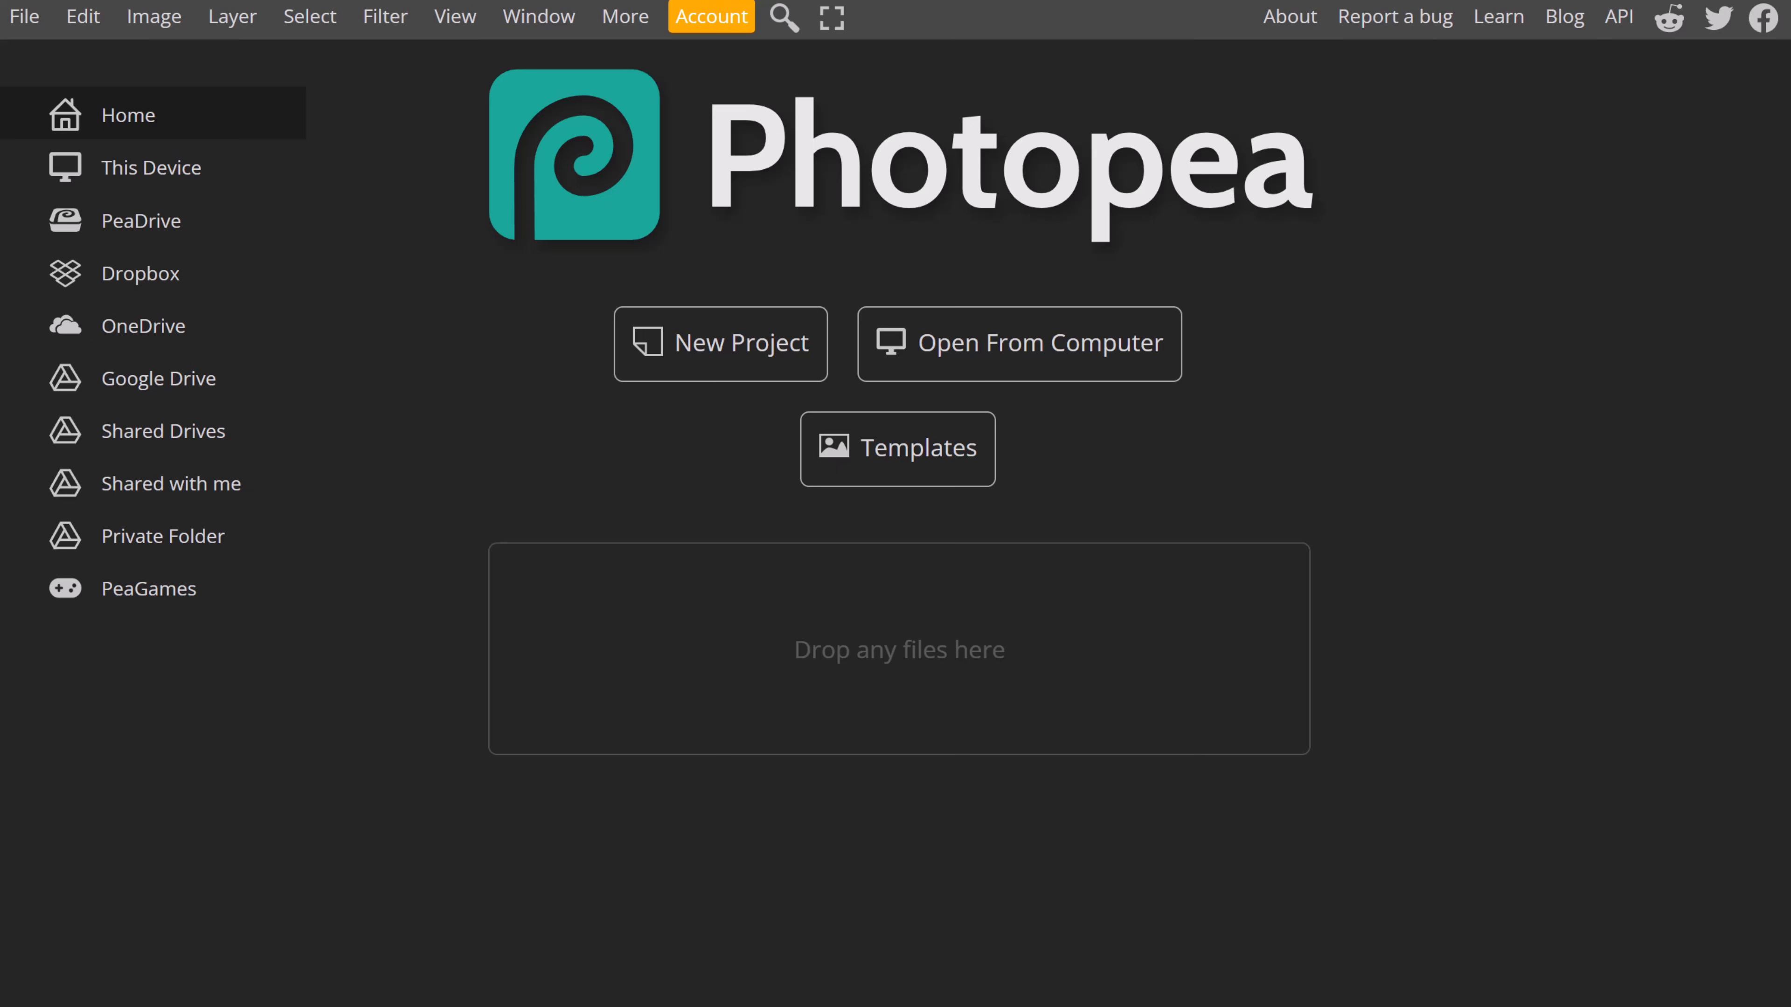
Open the pexels photo of the white horned cow from the computer.
drag(0, 493, 777, 527)
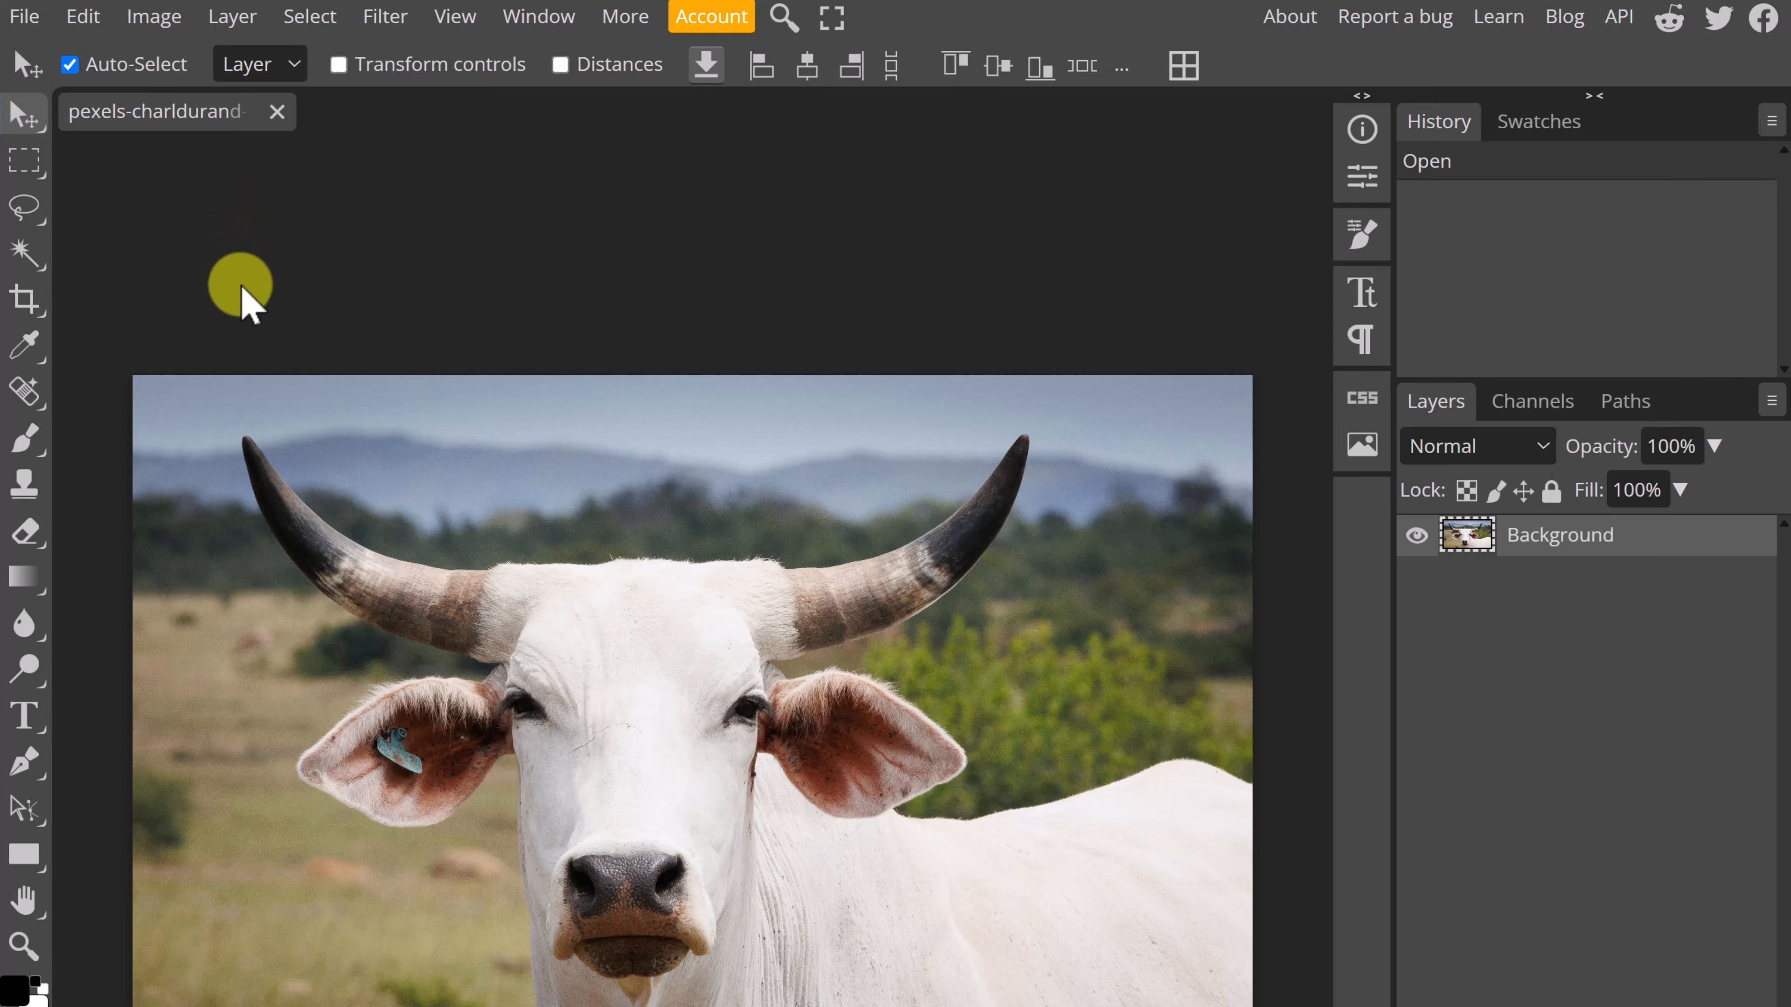
Create a new project named Demo from the Youtube Thumbnail preset at 1280 x 720 px with a white background.
click(24, 17)
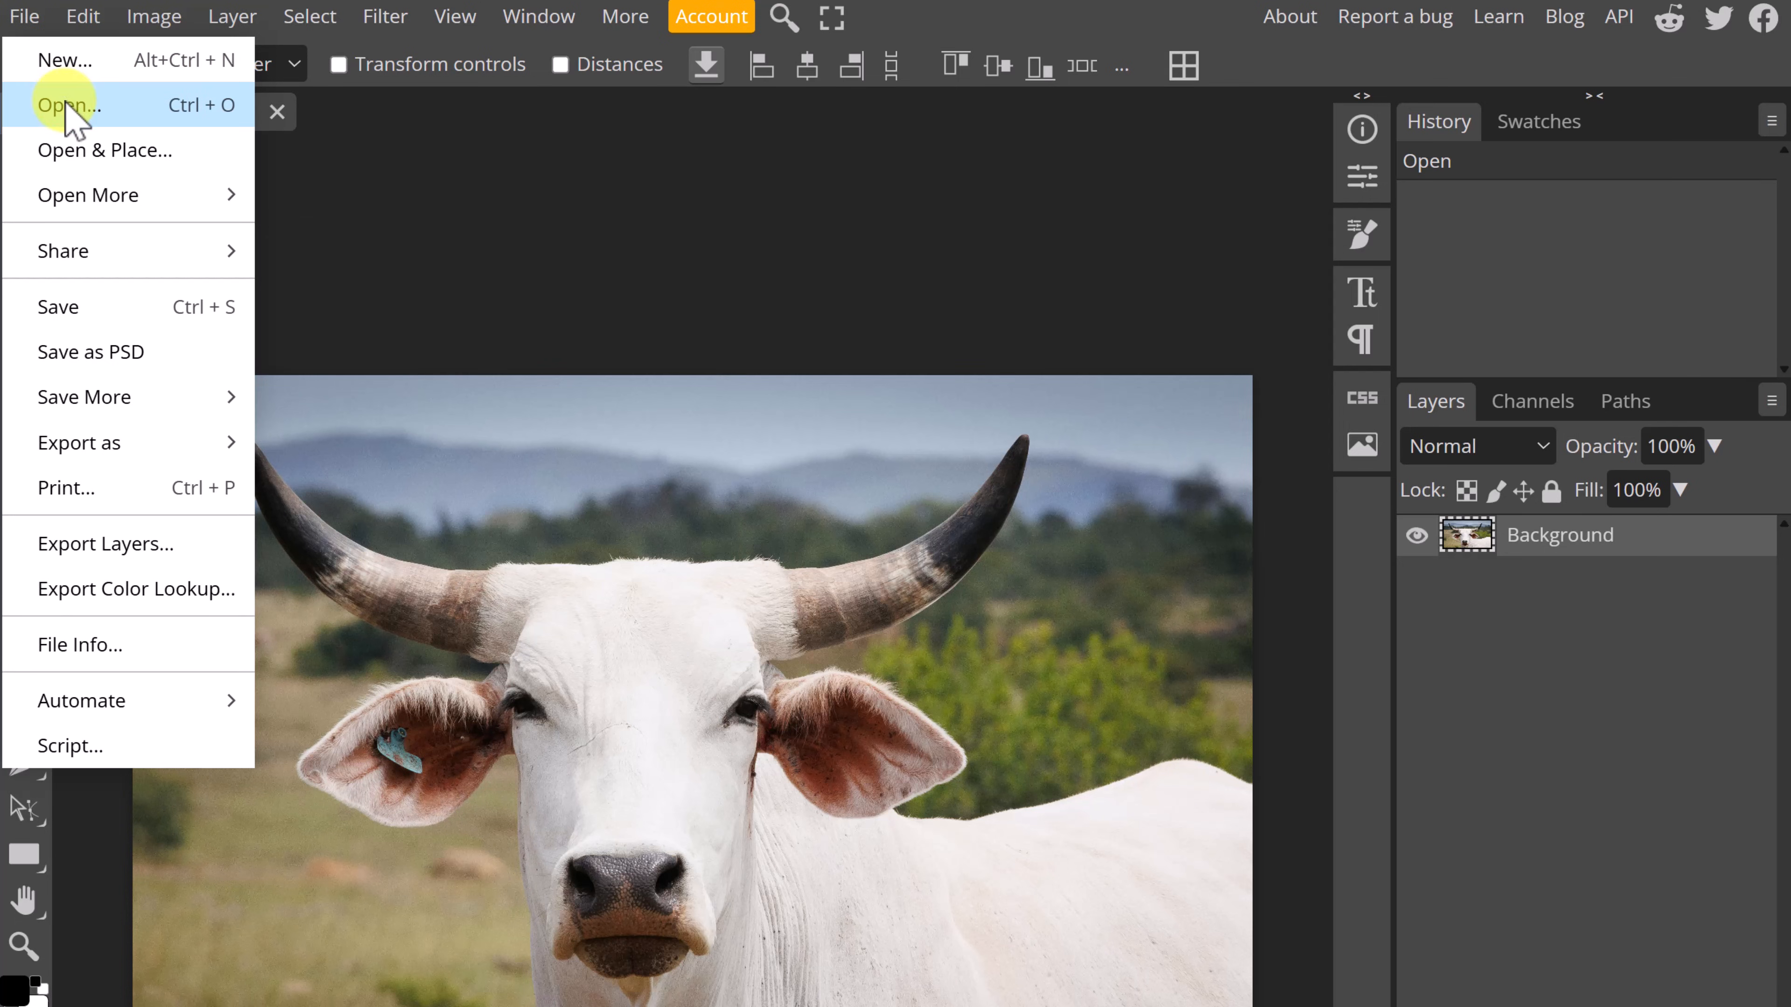
click(67, 58)
click(693, 565)
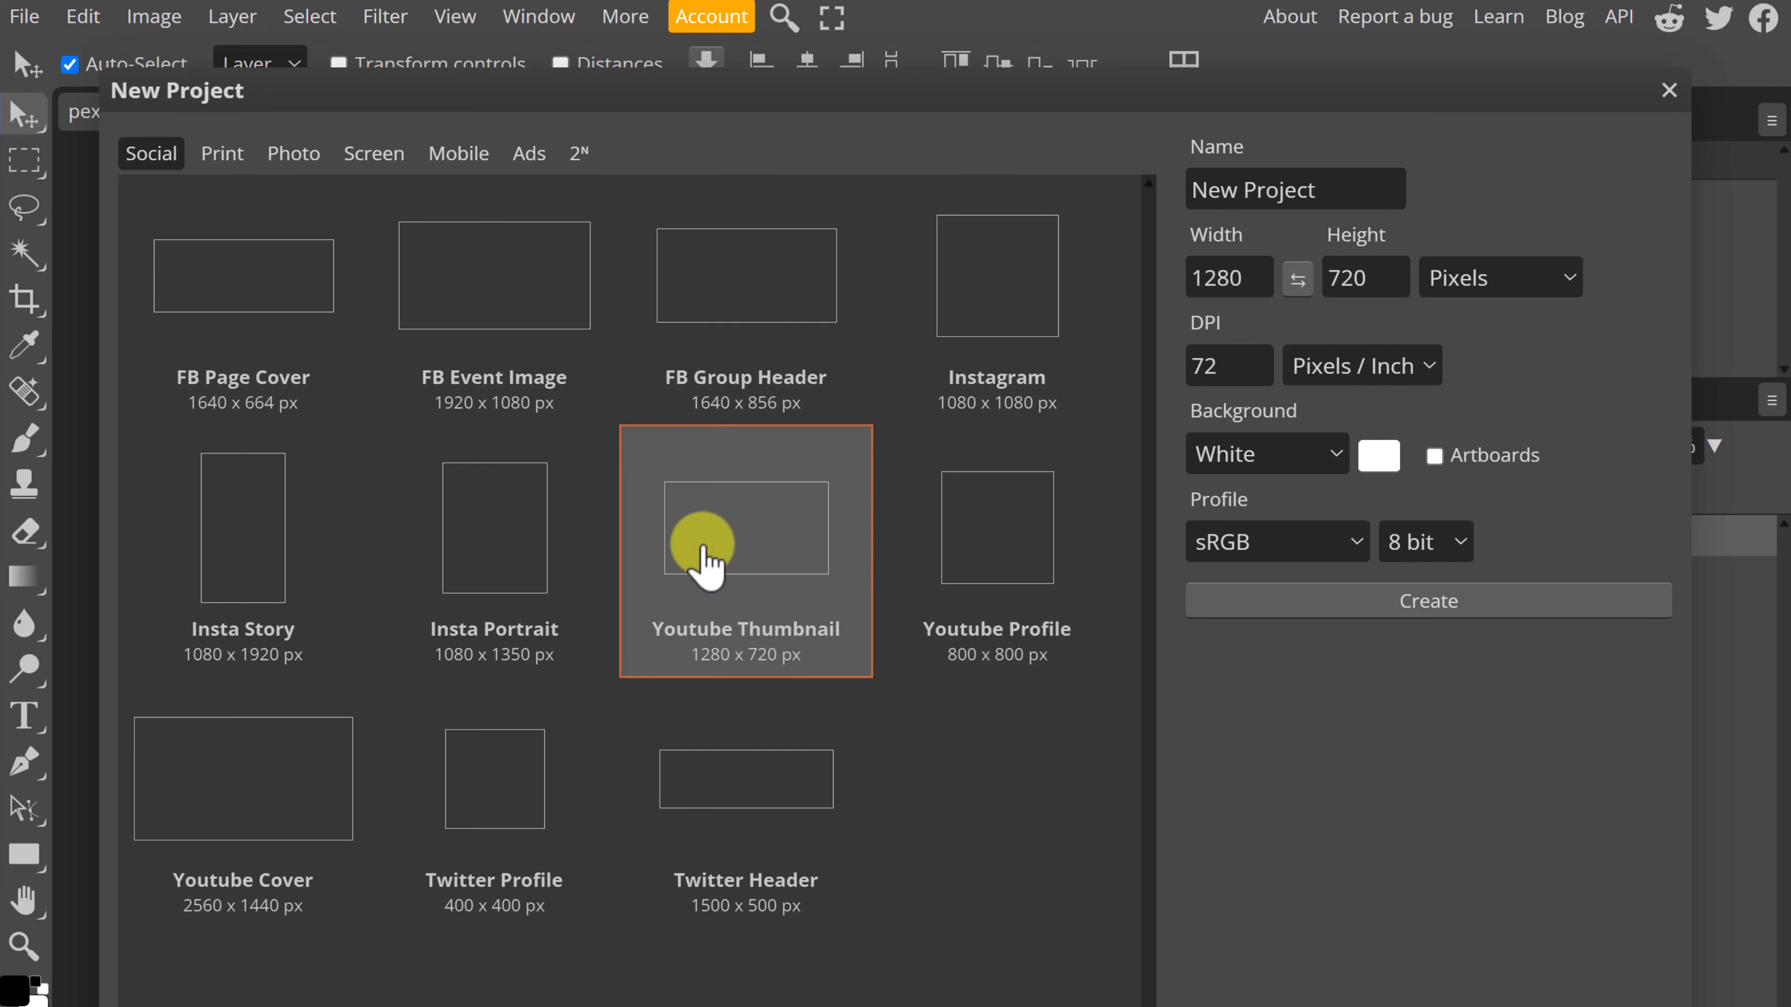
click(1339, 189)
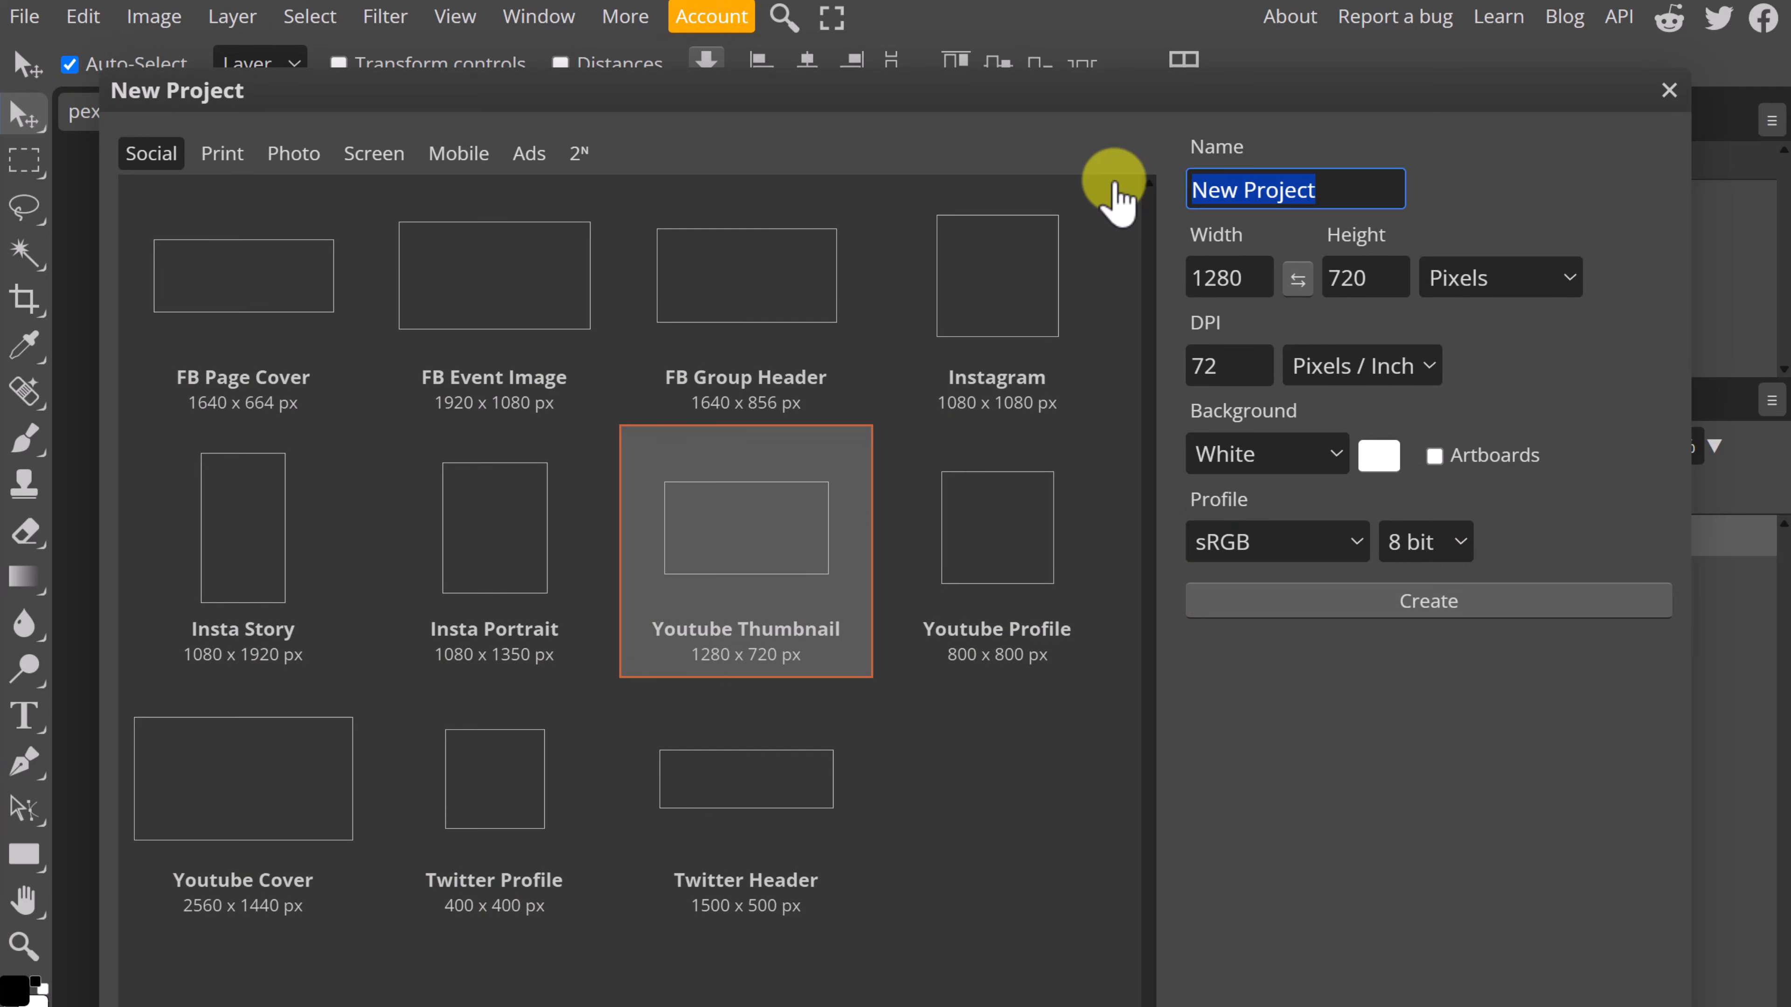
text(Demo)
click(1583, 187)
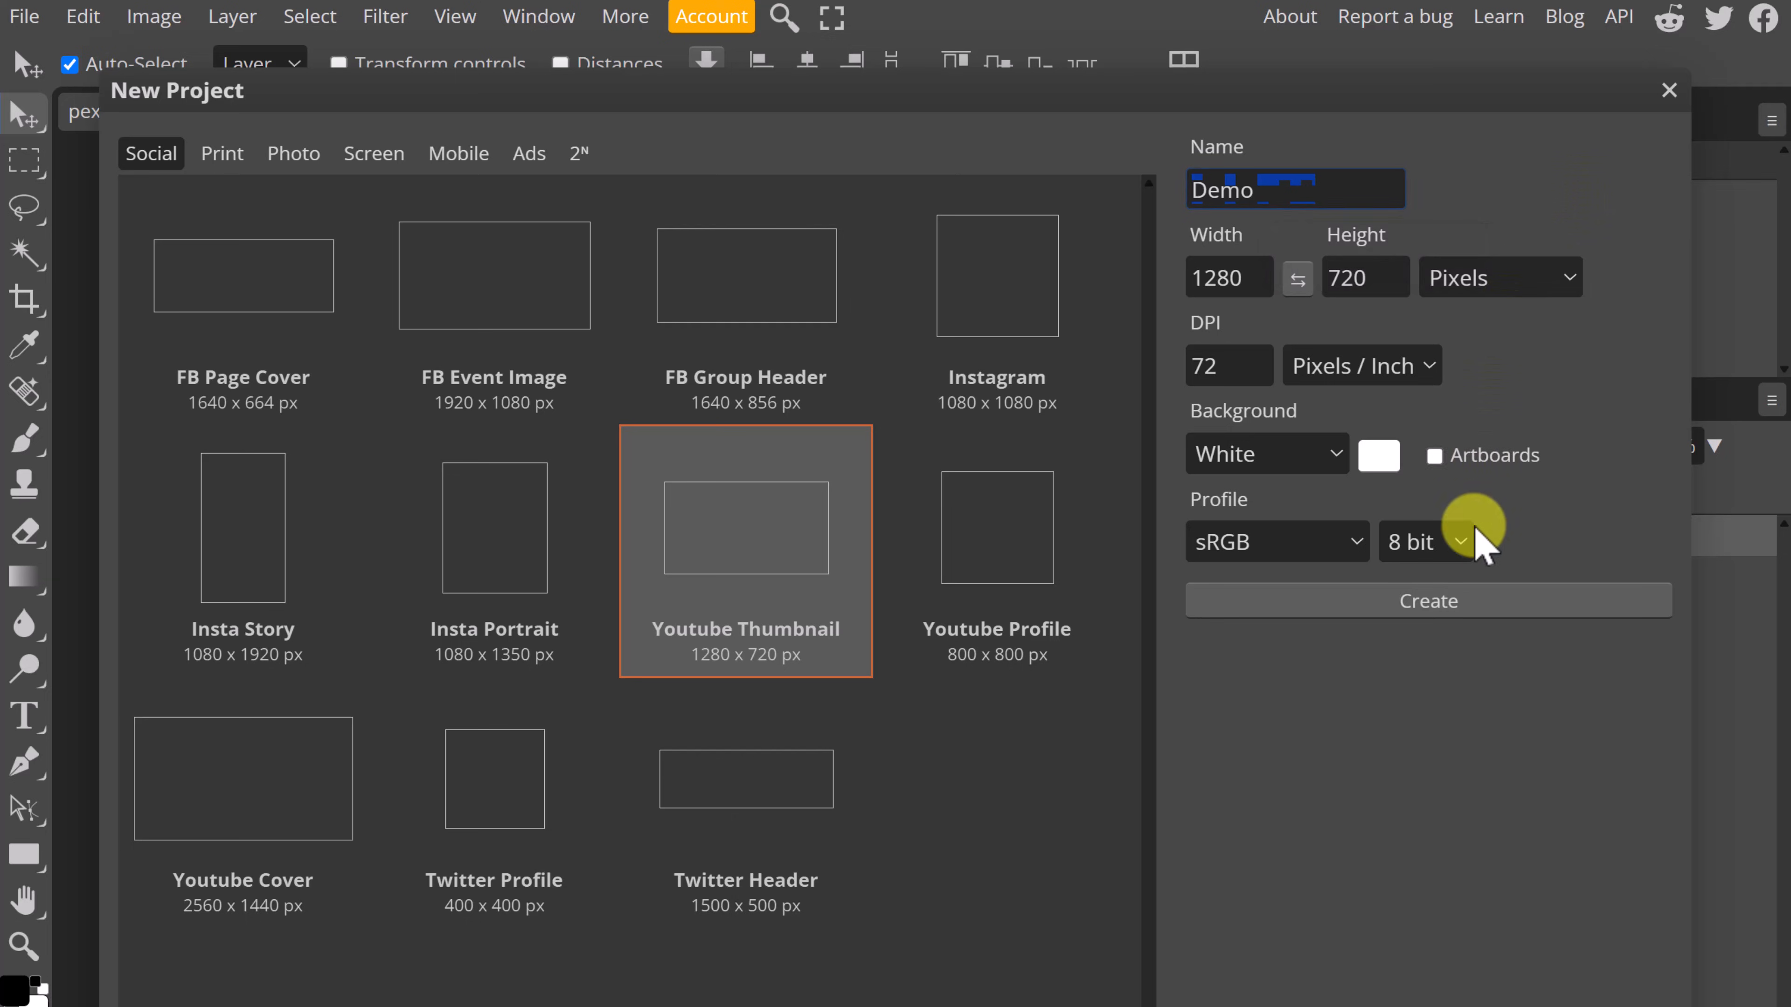
click(1410, 608)
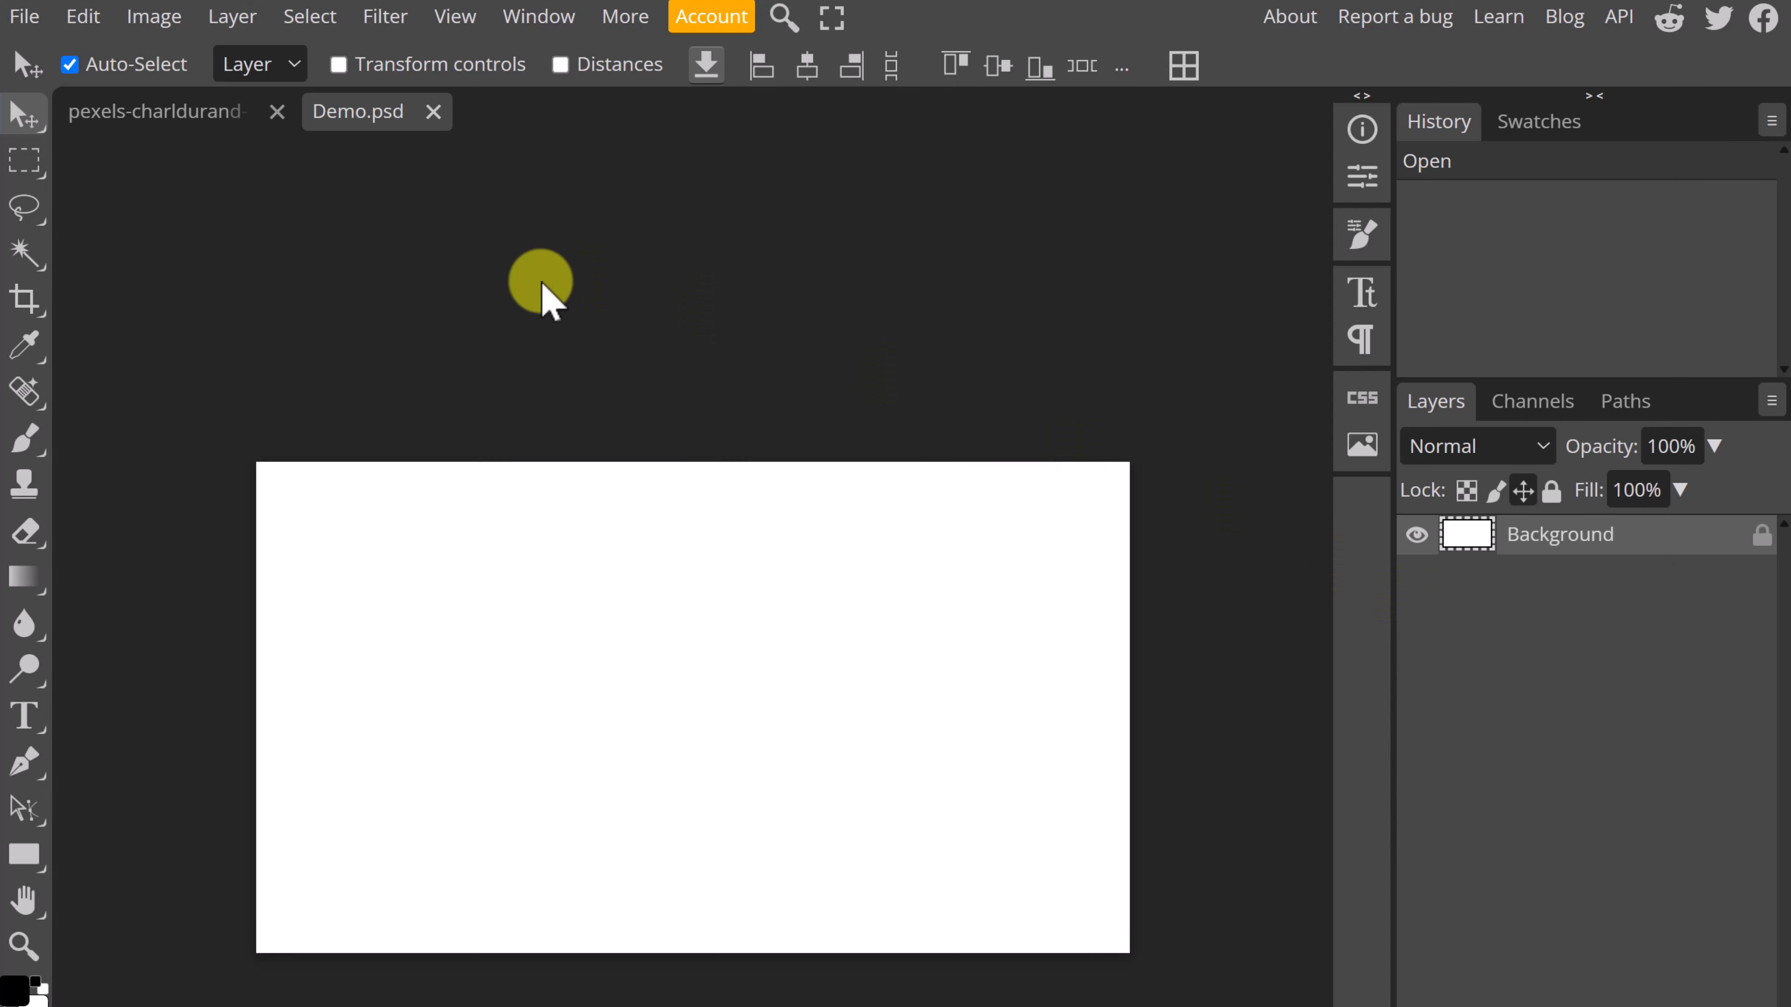
Switch to the cow photo document and activate the Rectangle Select tool, followed by the Quick Selection tool.
click(169, 113)
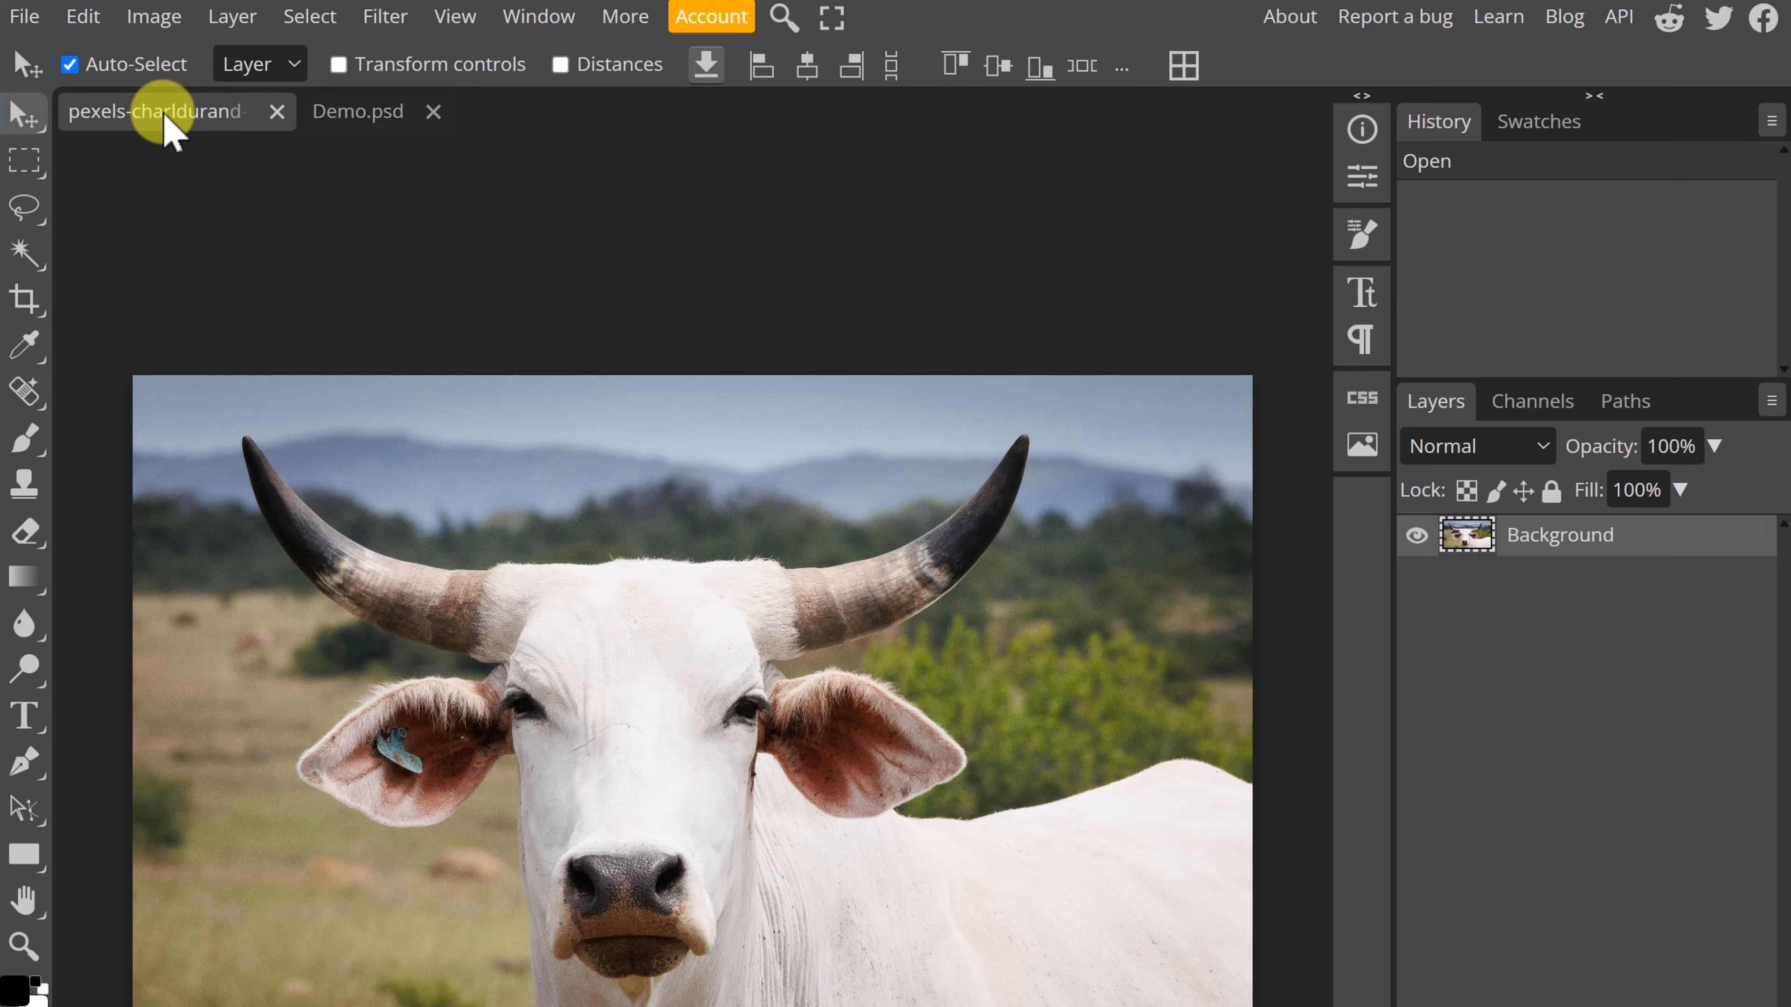
click(356, 112)
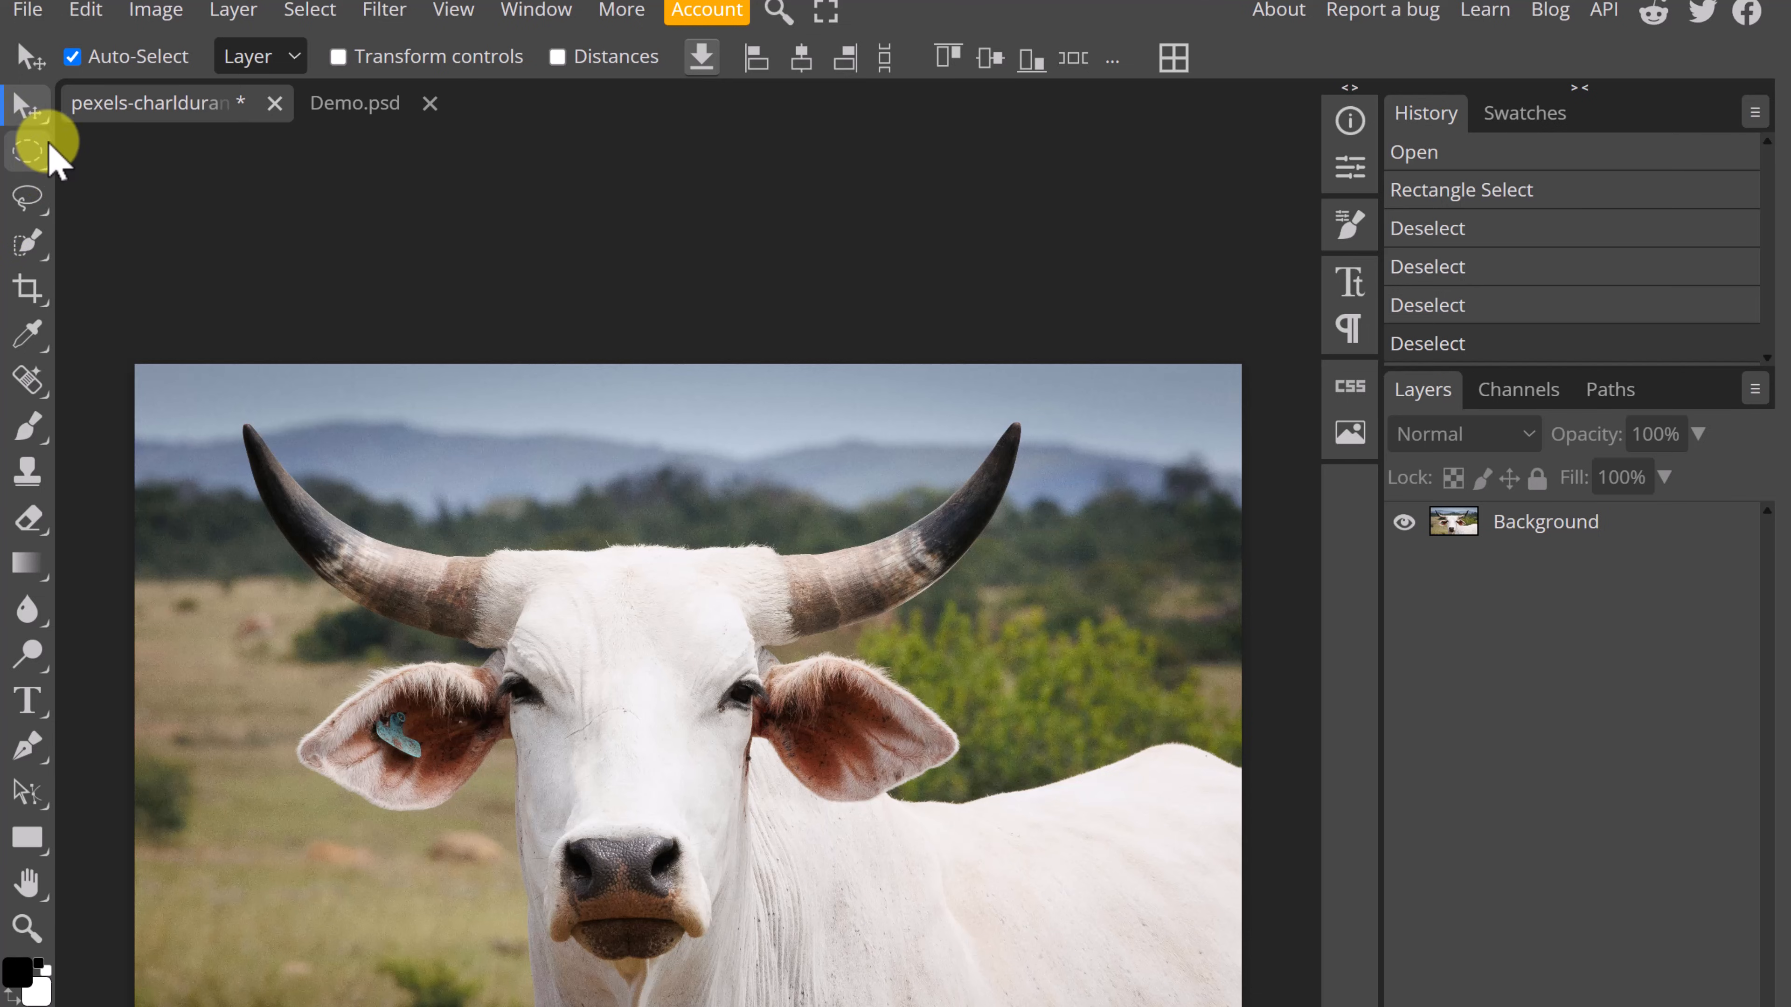
right_click(34, 167)
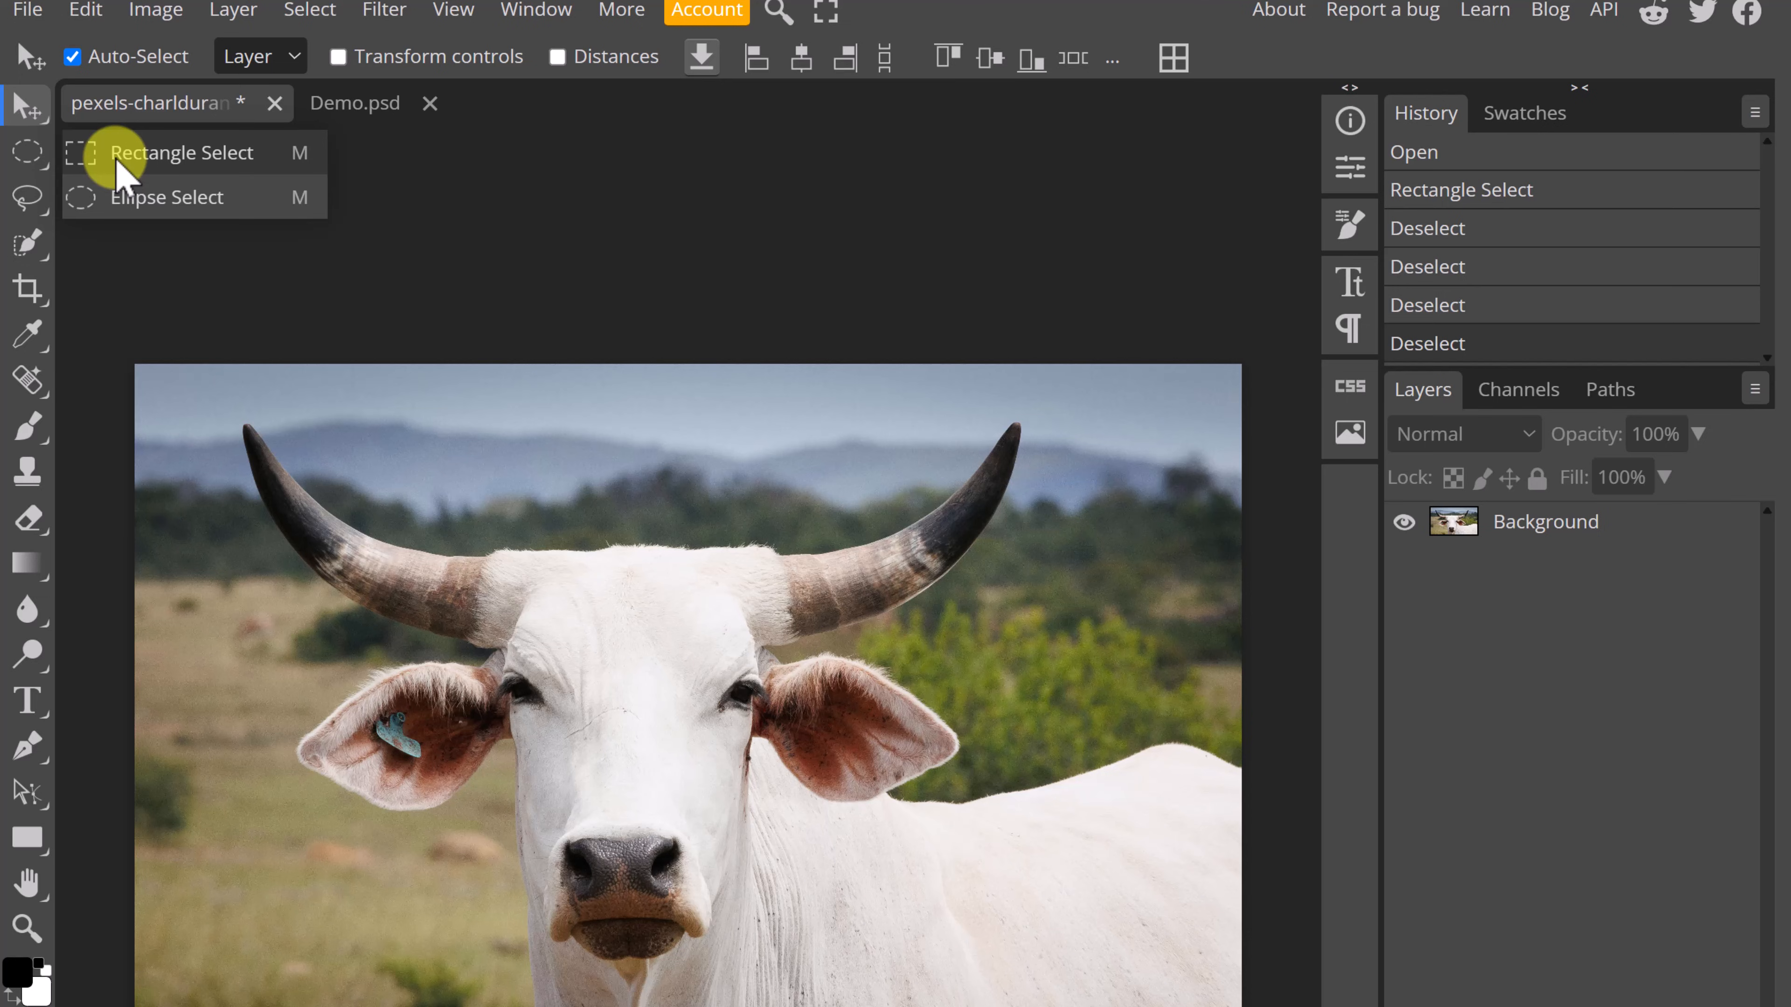
click(120, 173)
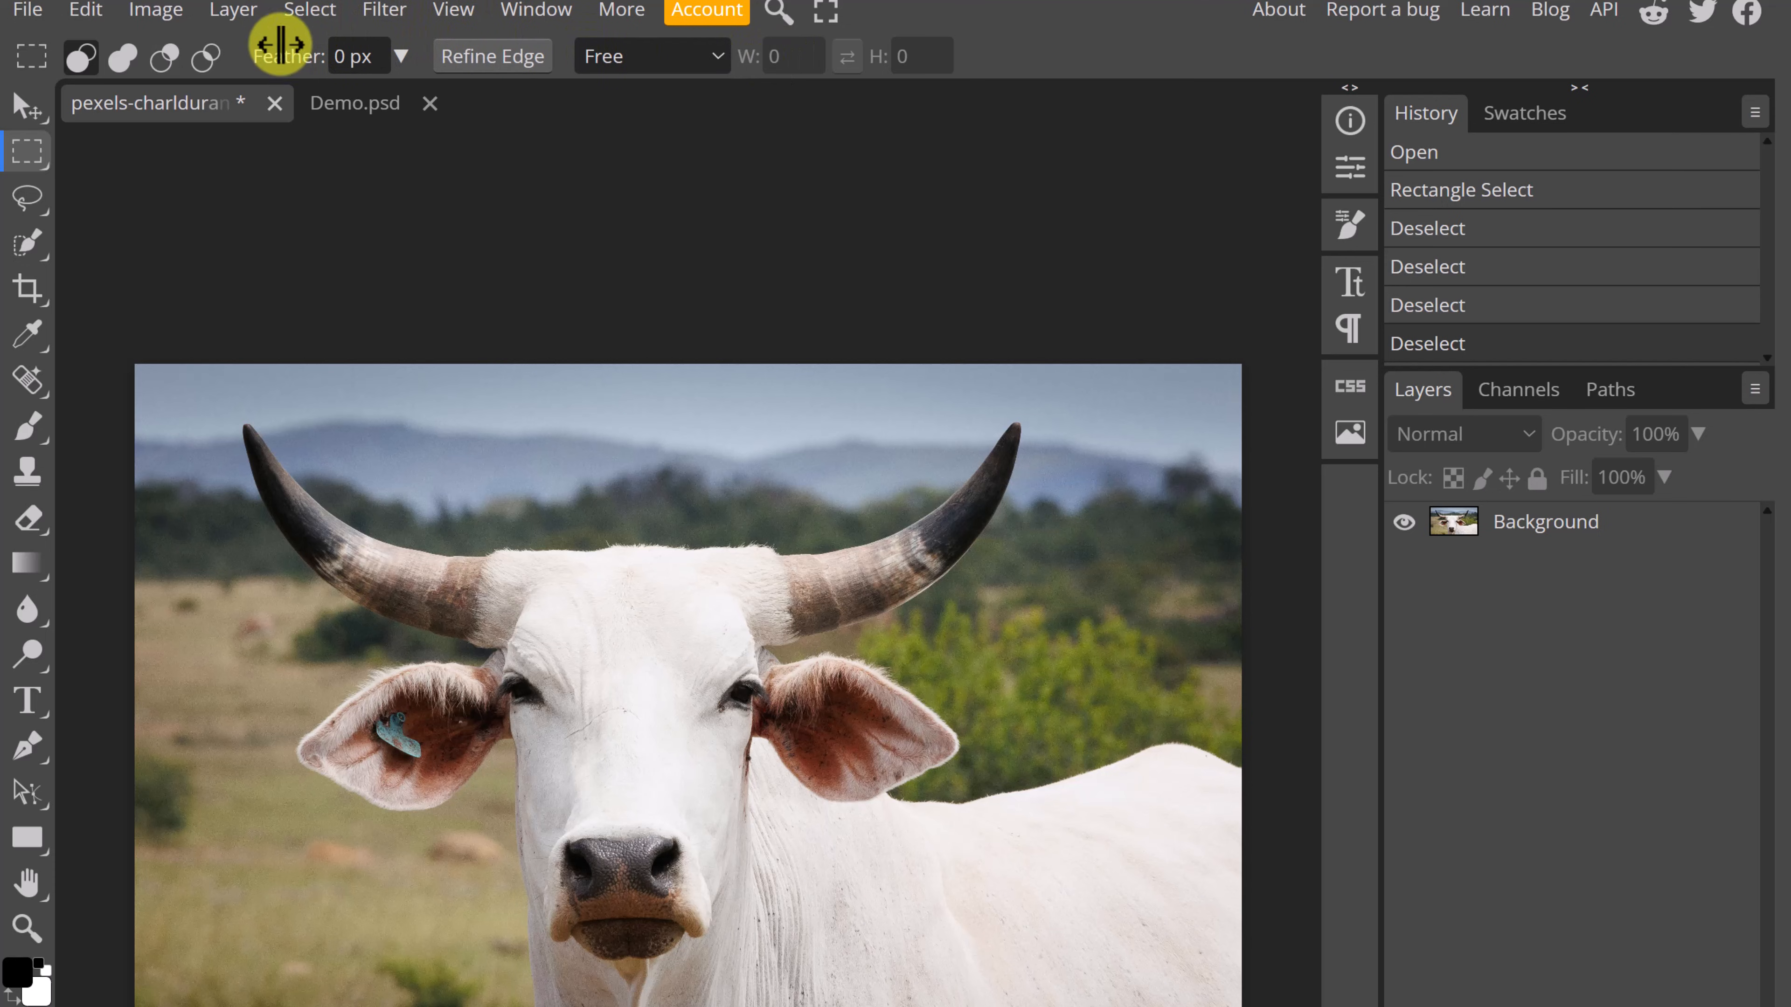
click(27, 242)
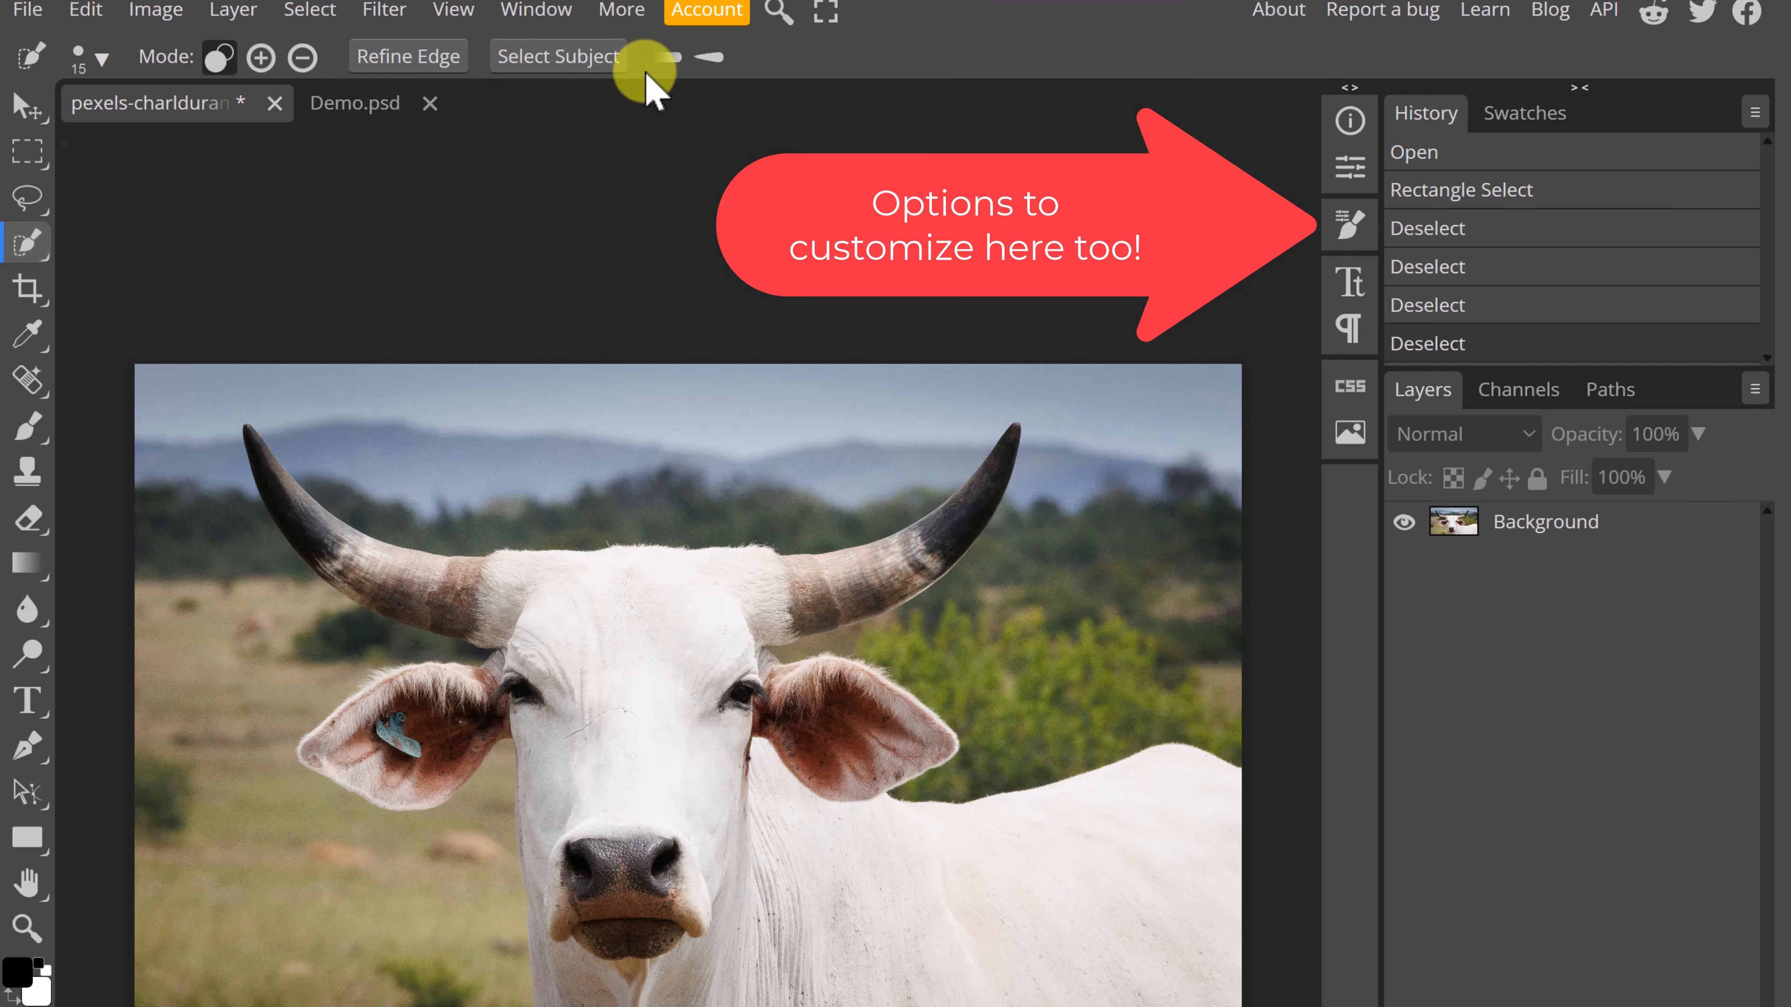
Look through the main editing commands and change the interface theme to Light Grey.
click(84, 10)
mouse_move(137, 32)
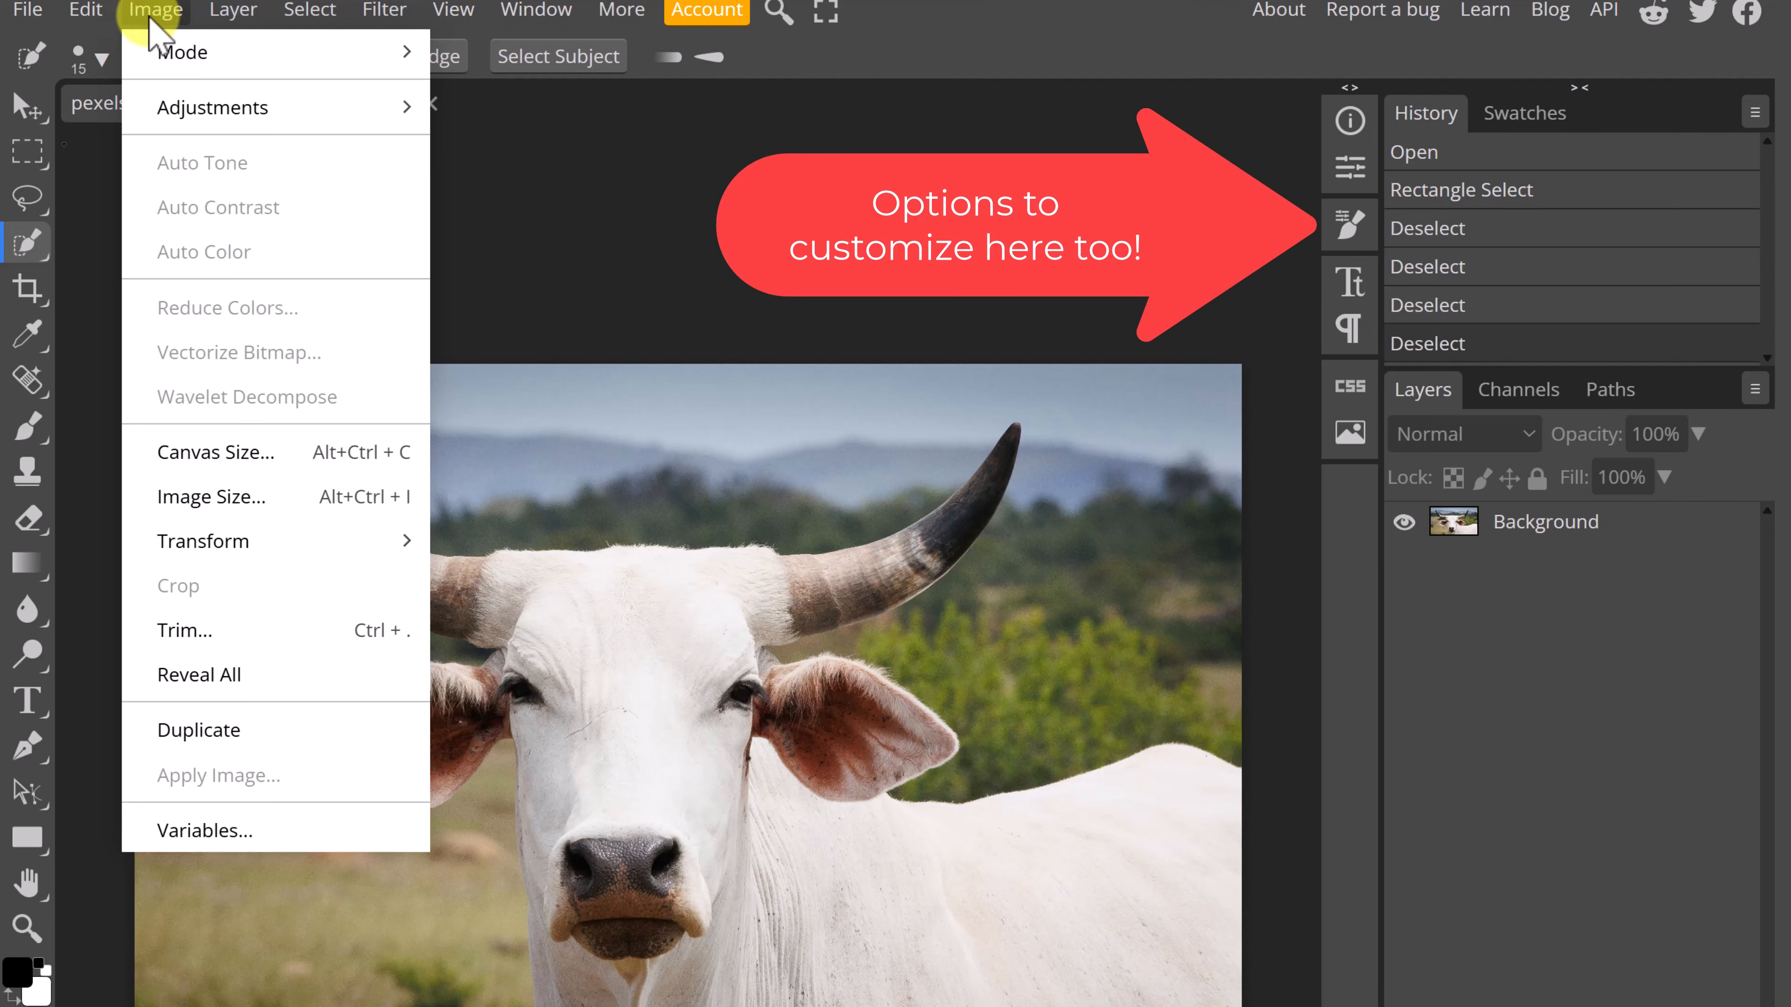
mouse_move(308, 35)
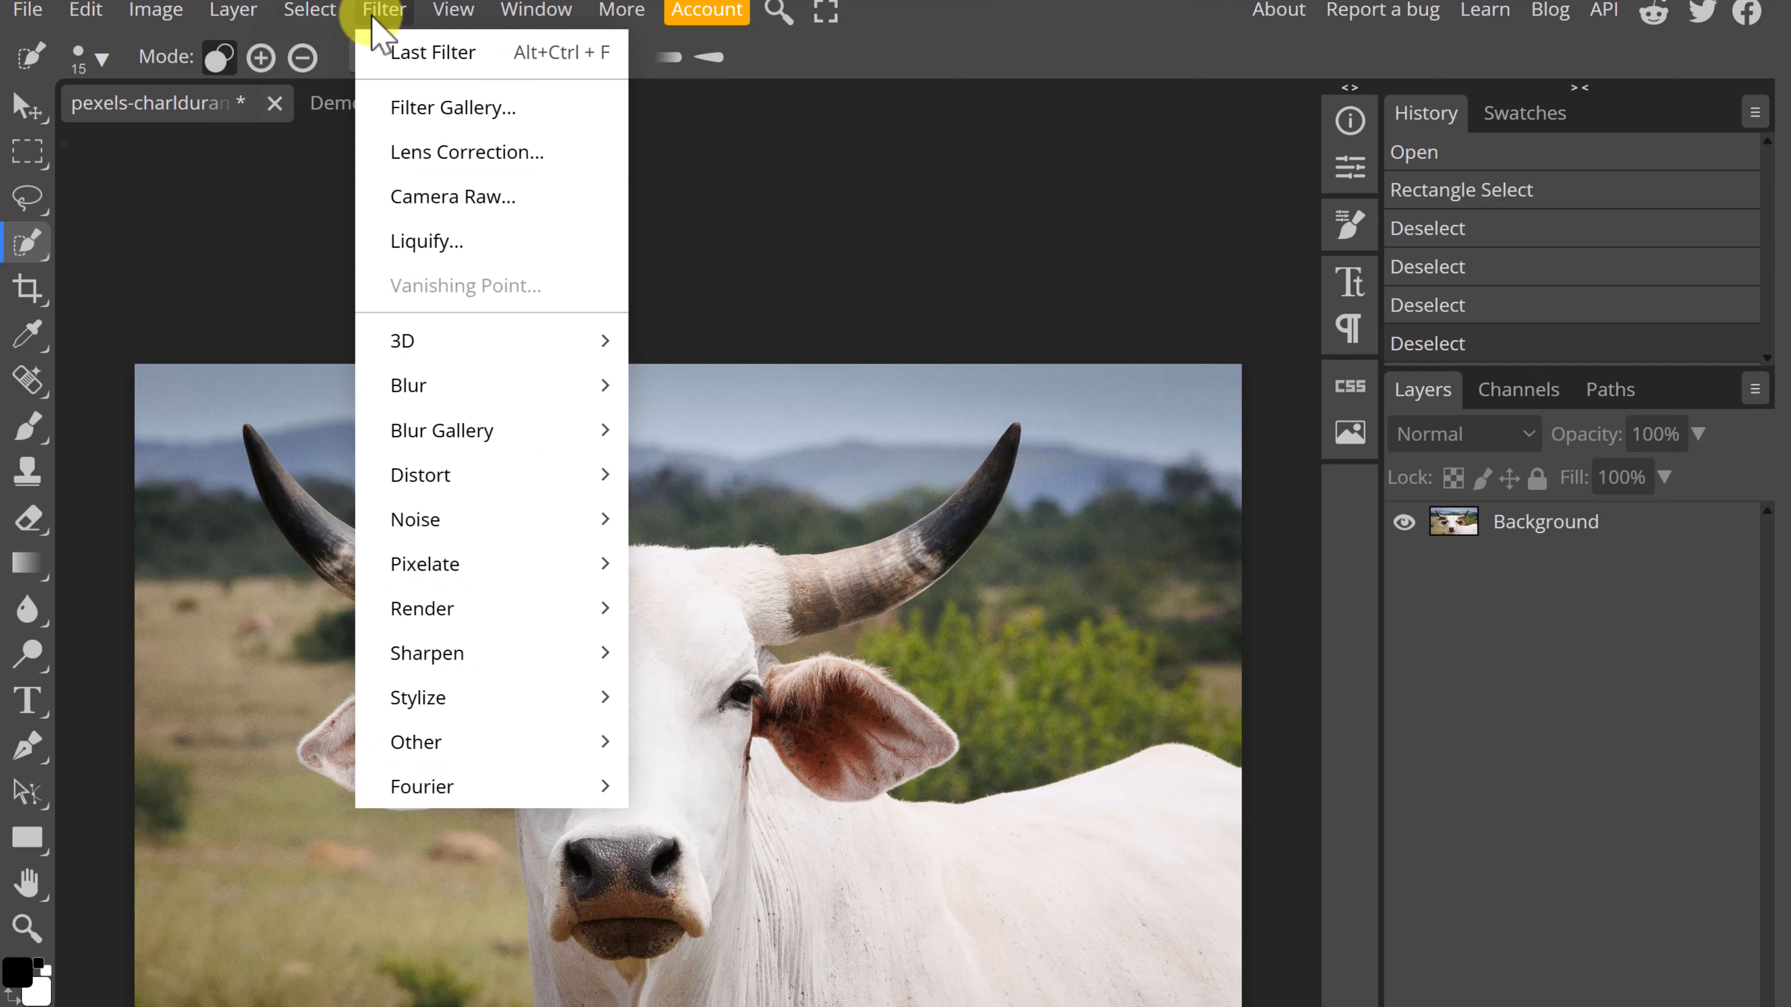
mouse_move(624, 36)
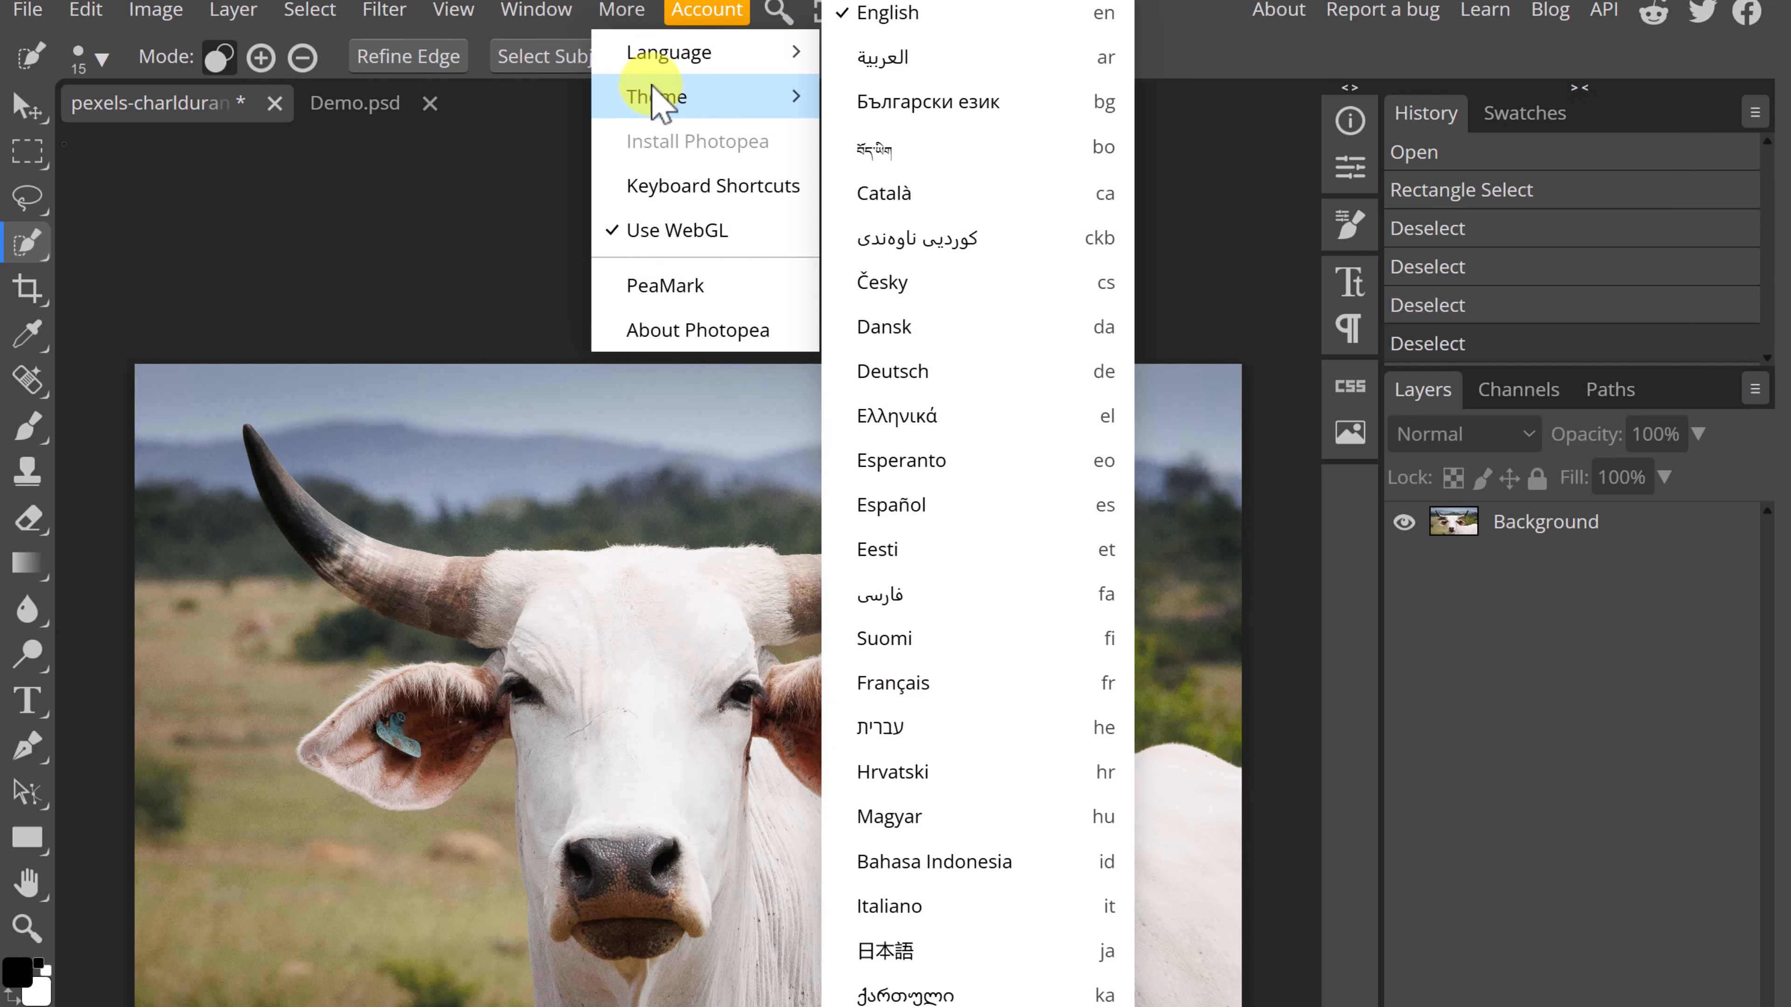
mouse_move(659, 99)
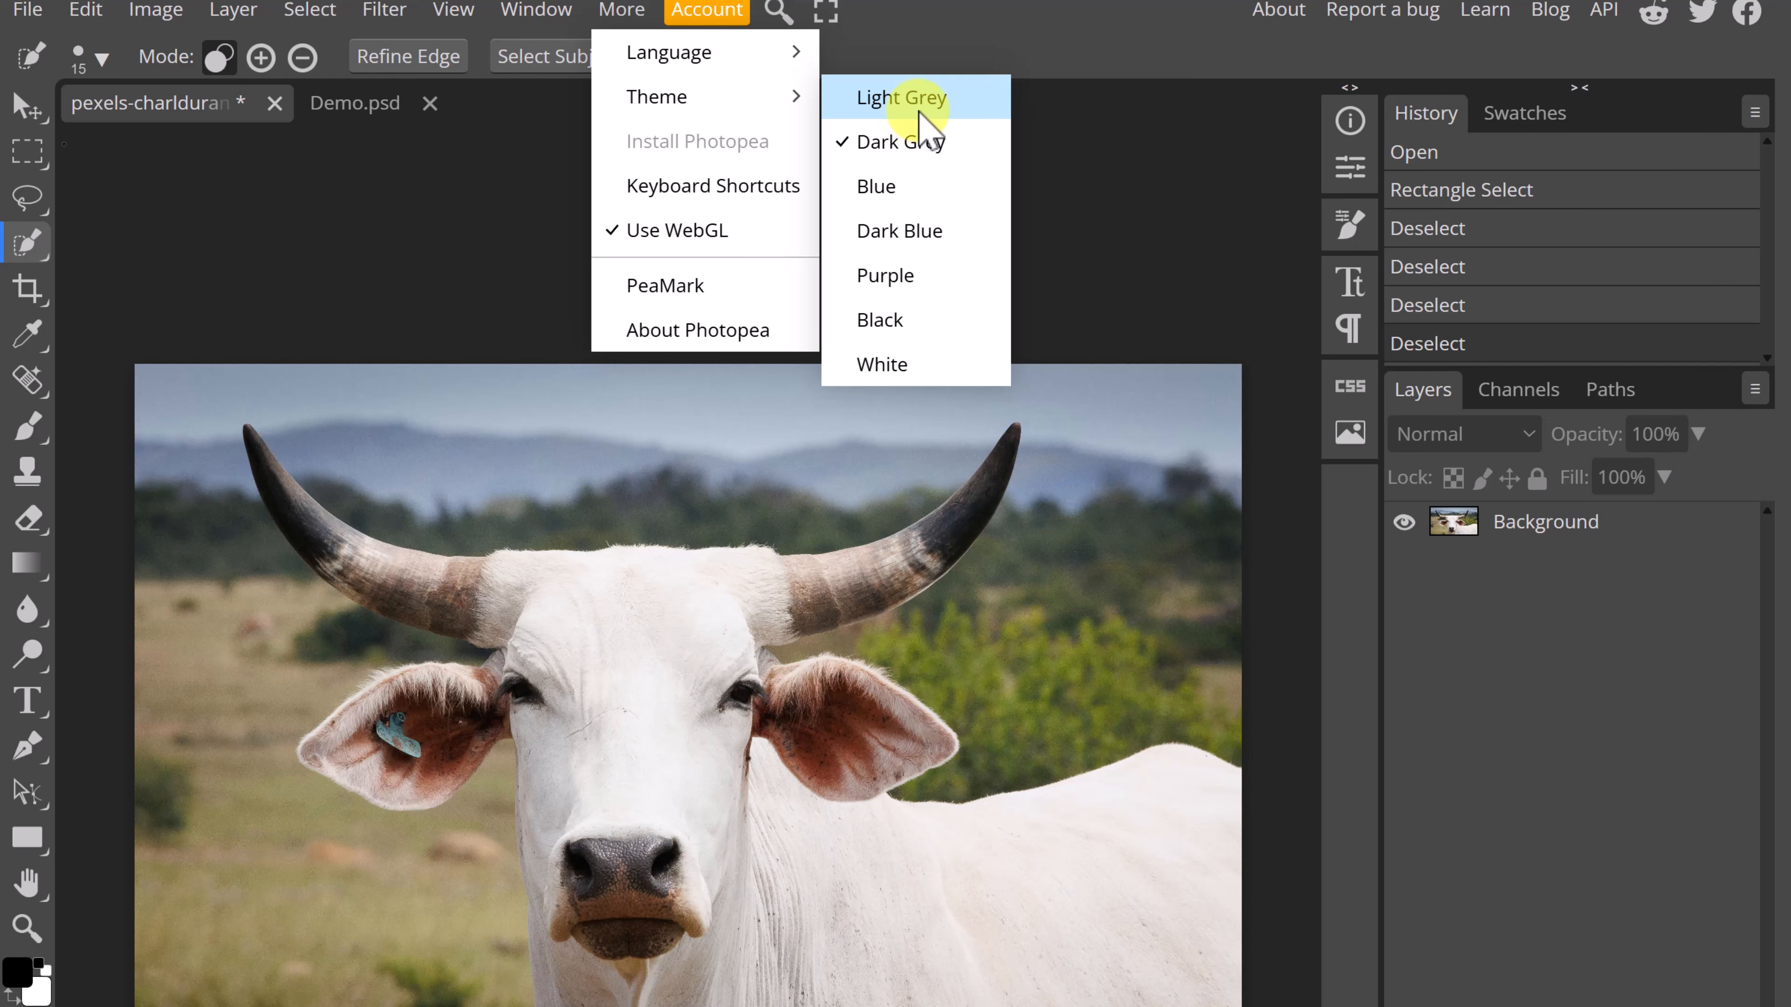
click(930, 127)
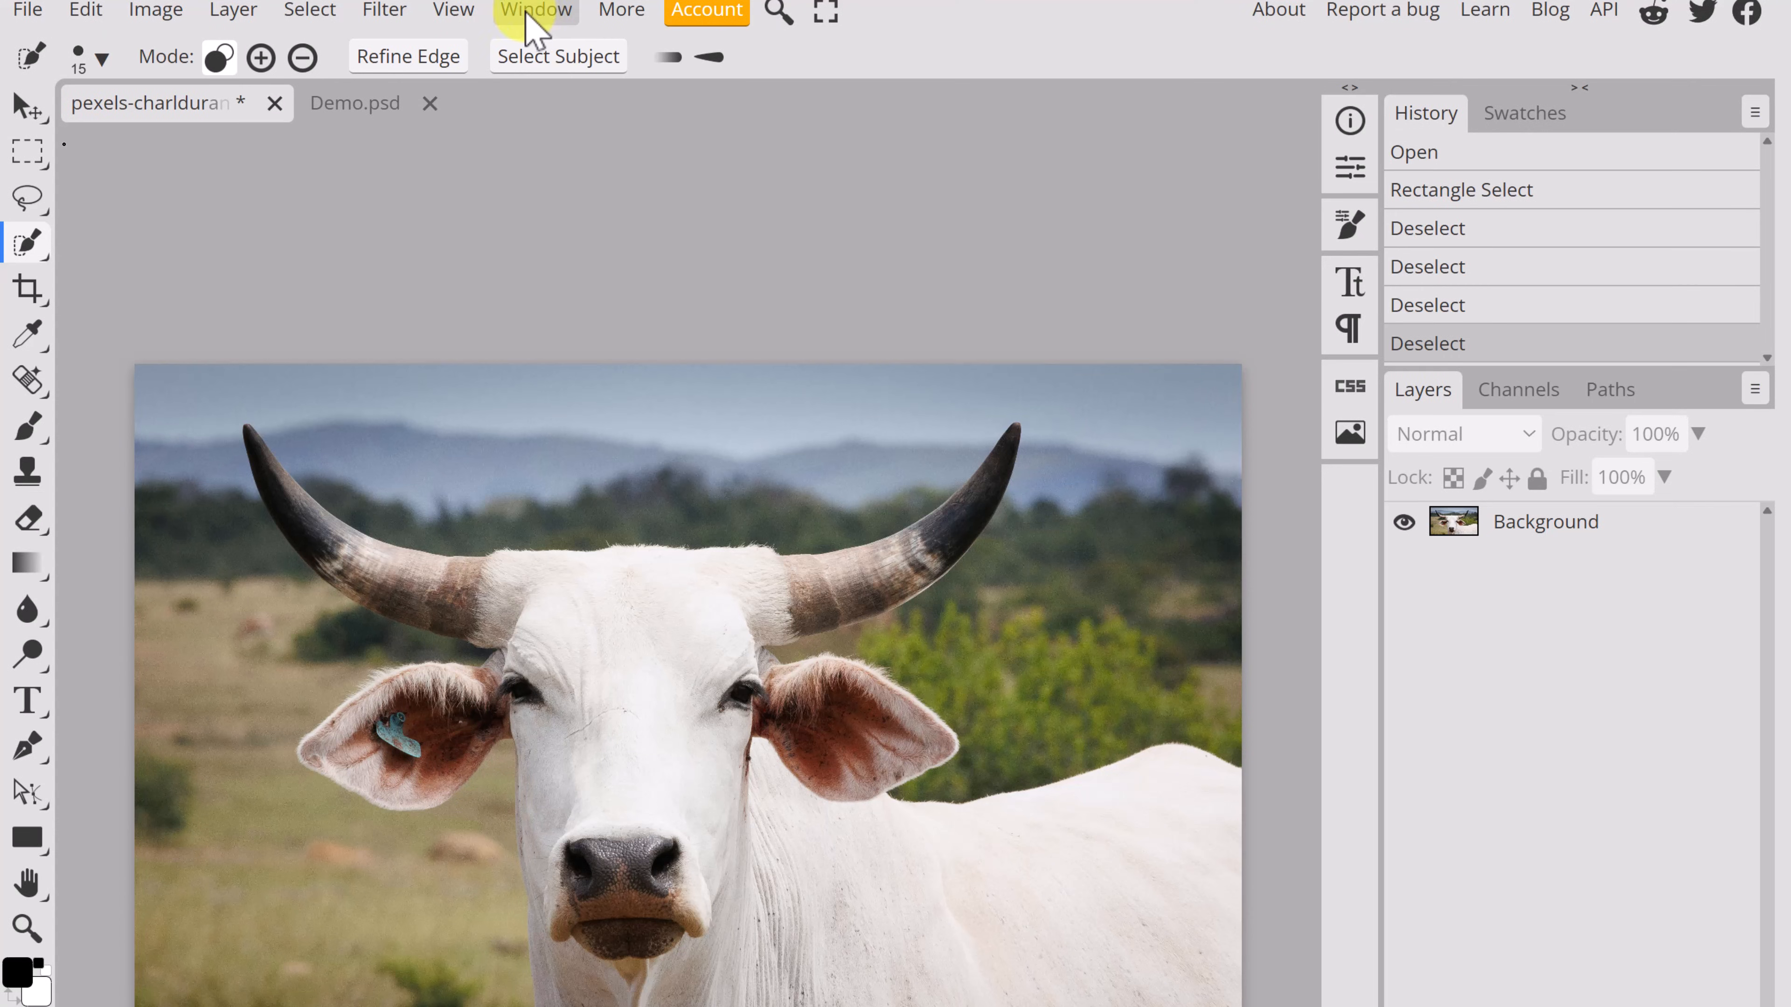
Set the interface theme back to Dark Grey.
click(623, 12)
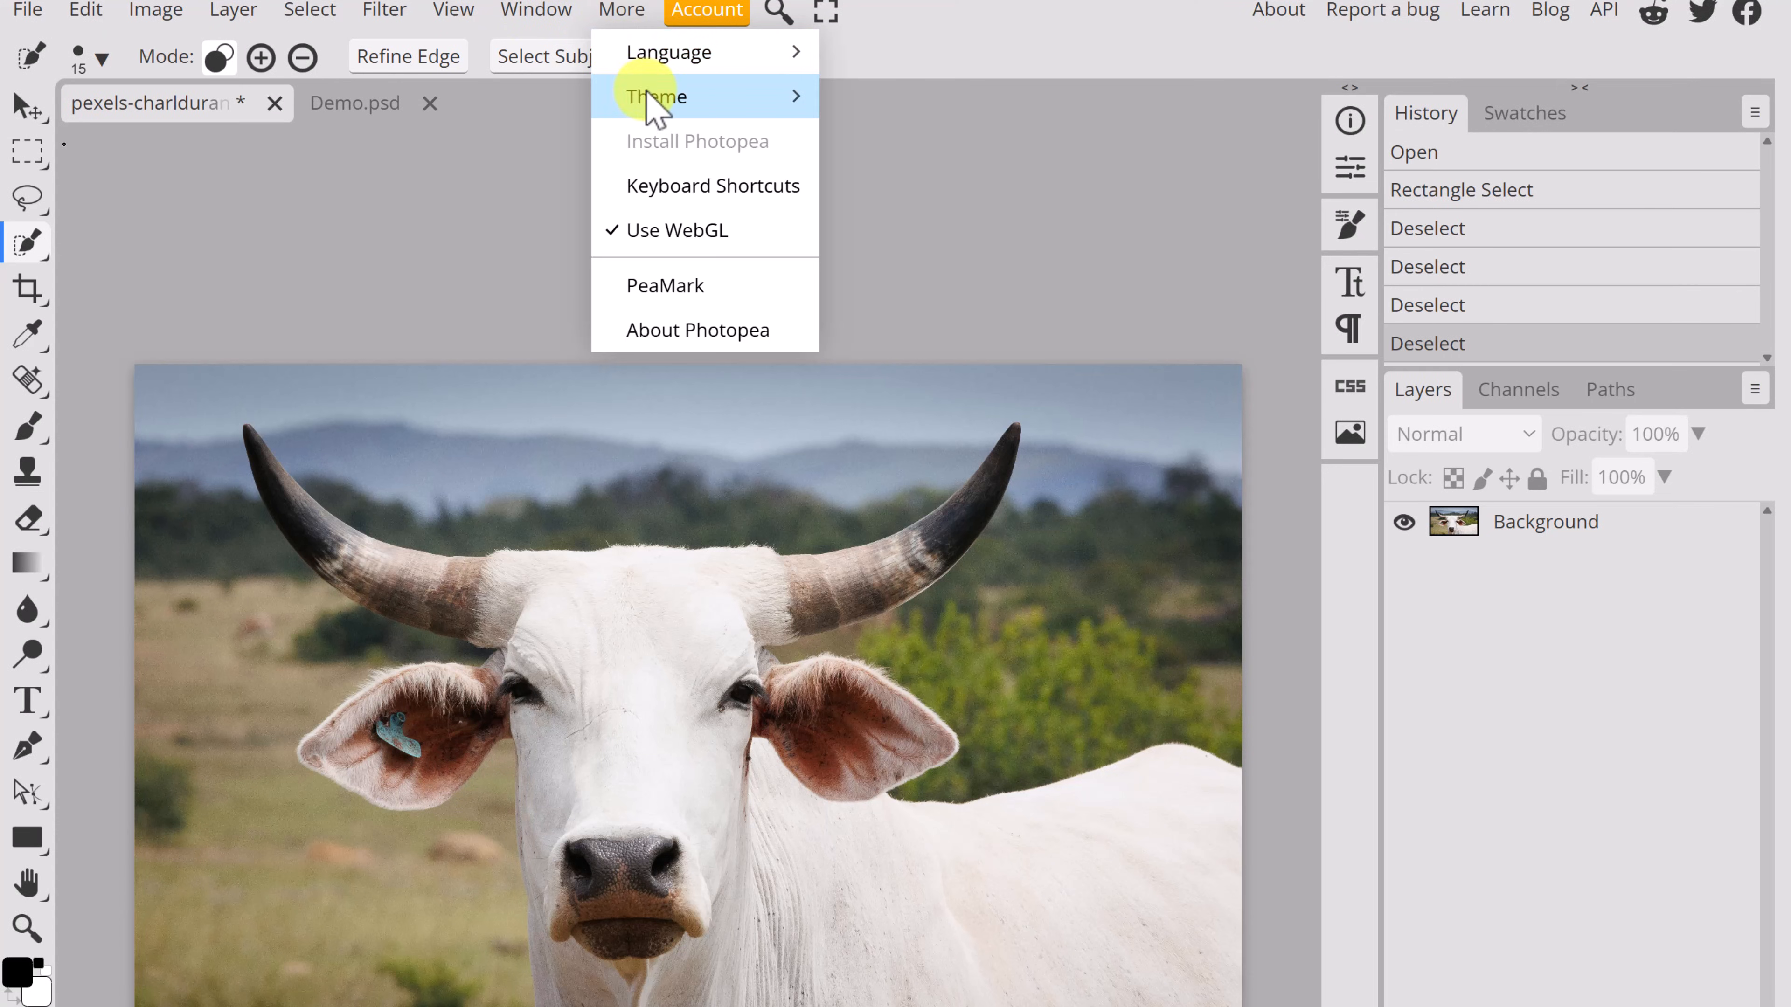
mouse_move(656, 99)
click(906, 138)
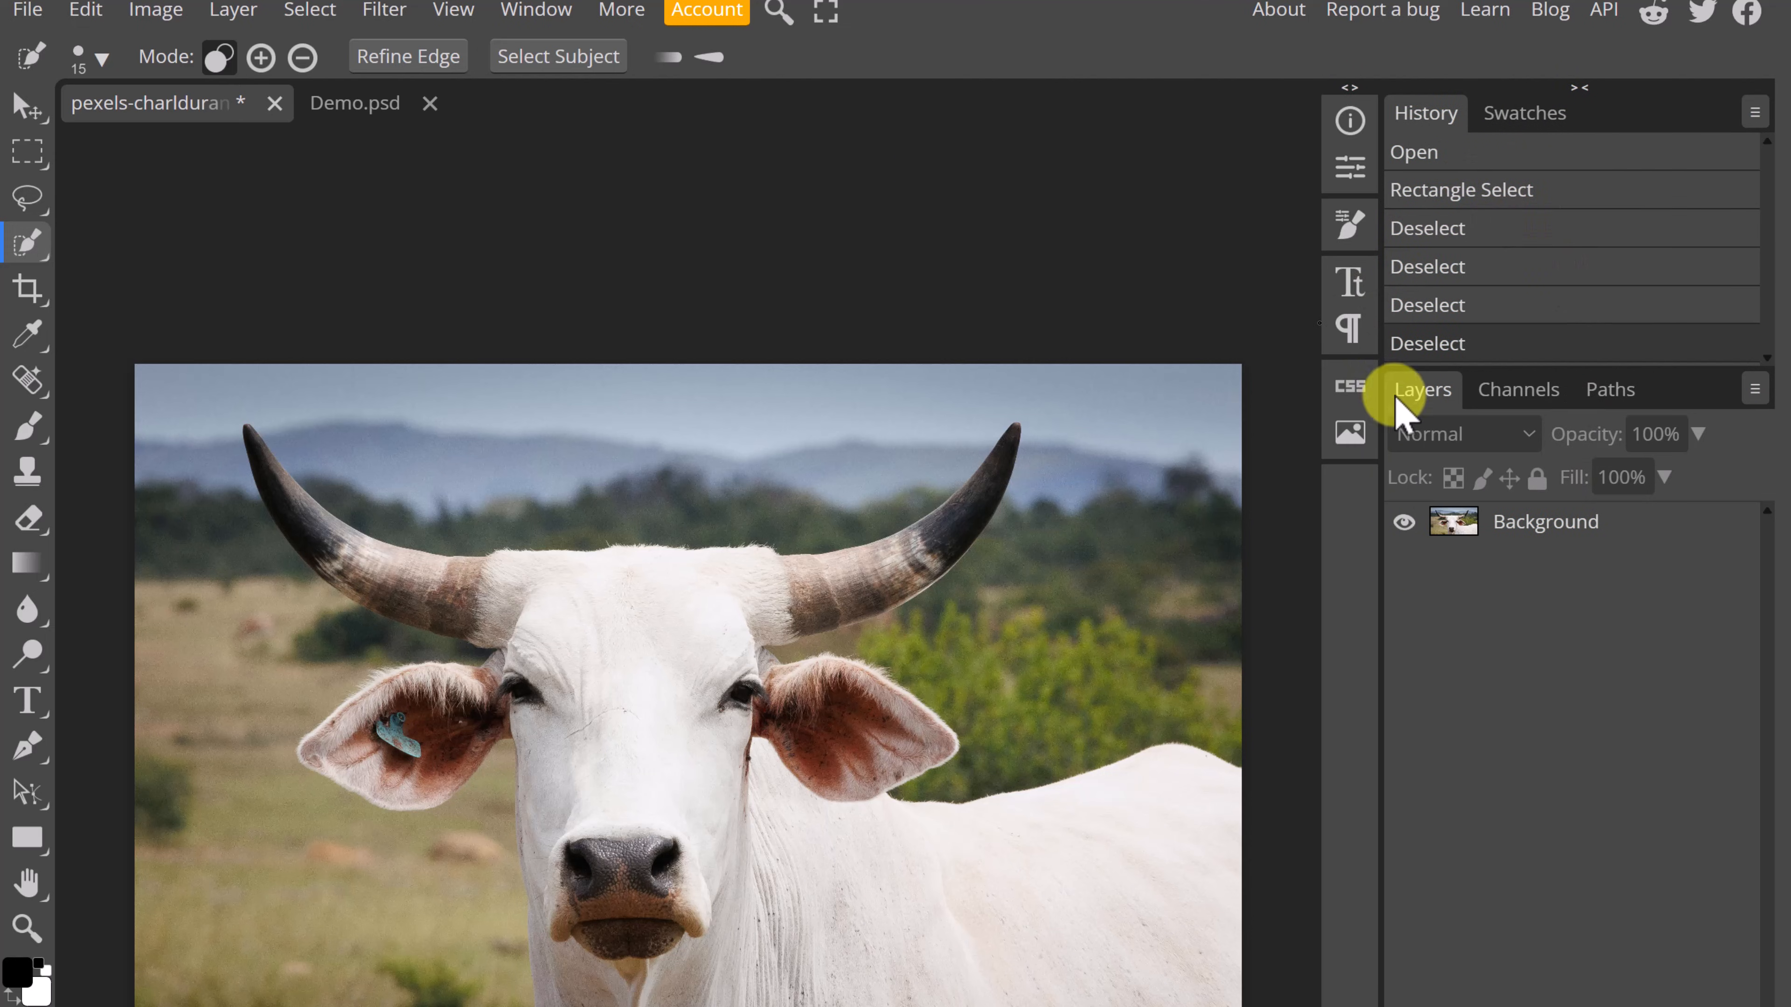
Close the Layers panel and restore it to the workspace.
right_click(1416, 402)
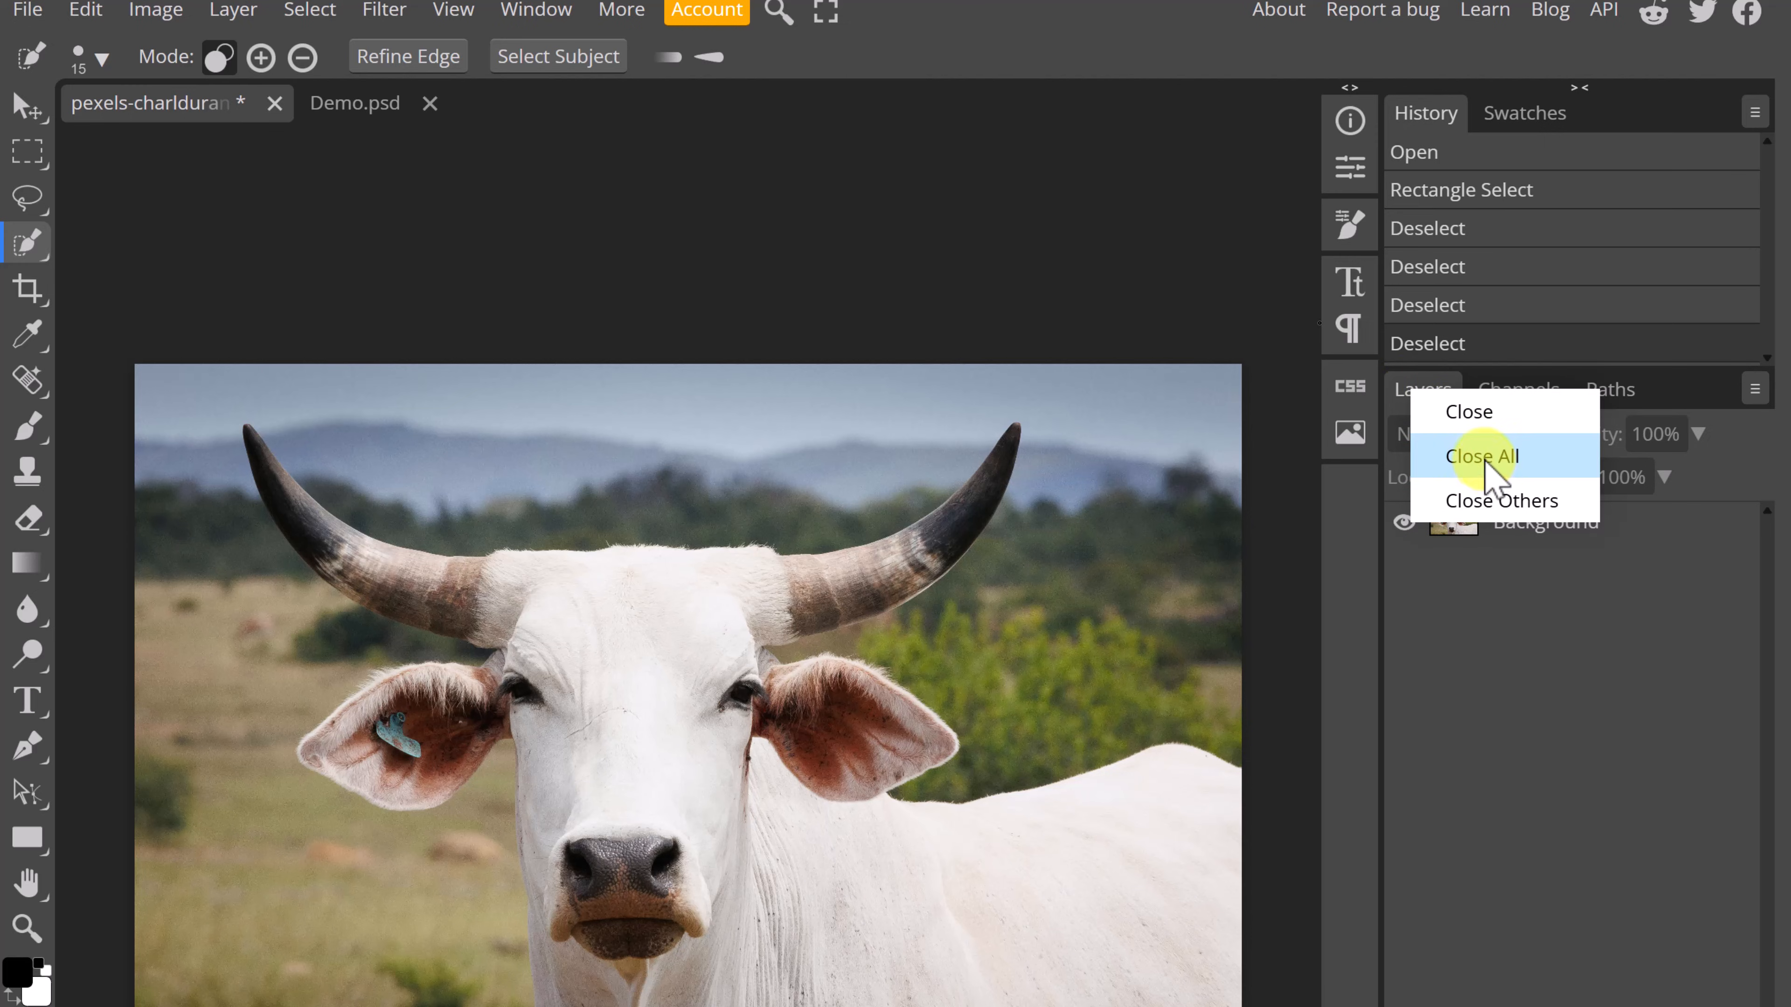
click(1474, 414)
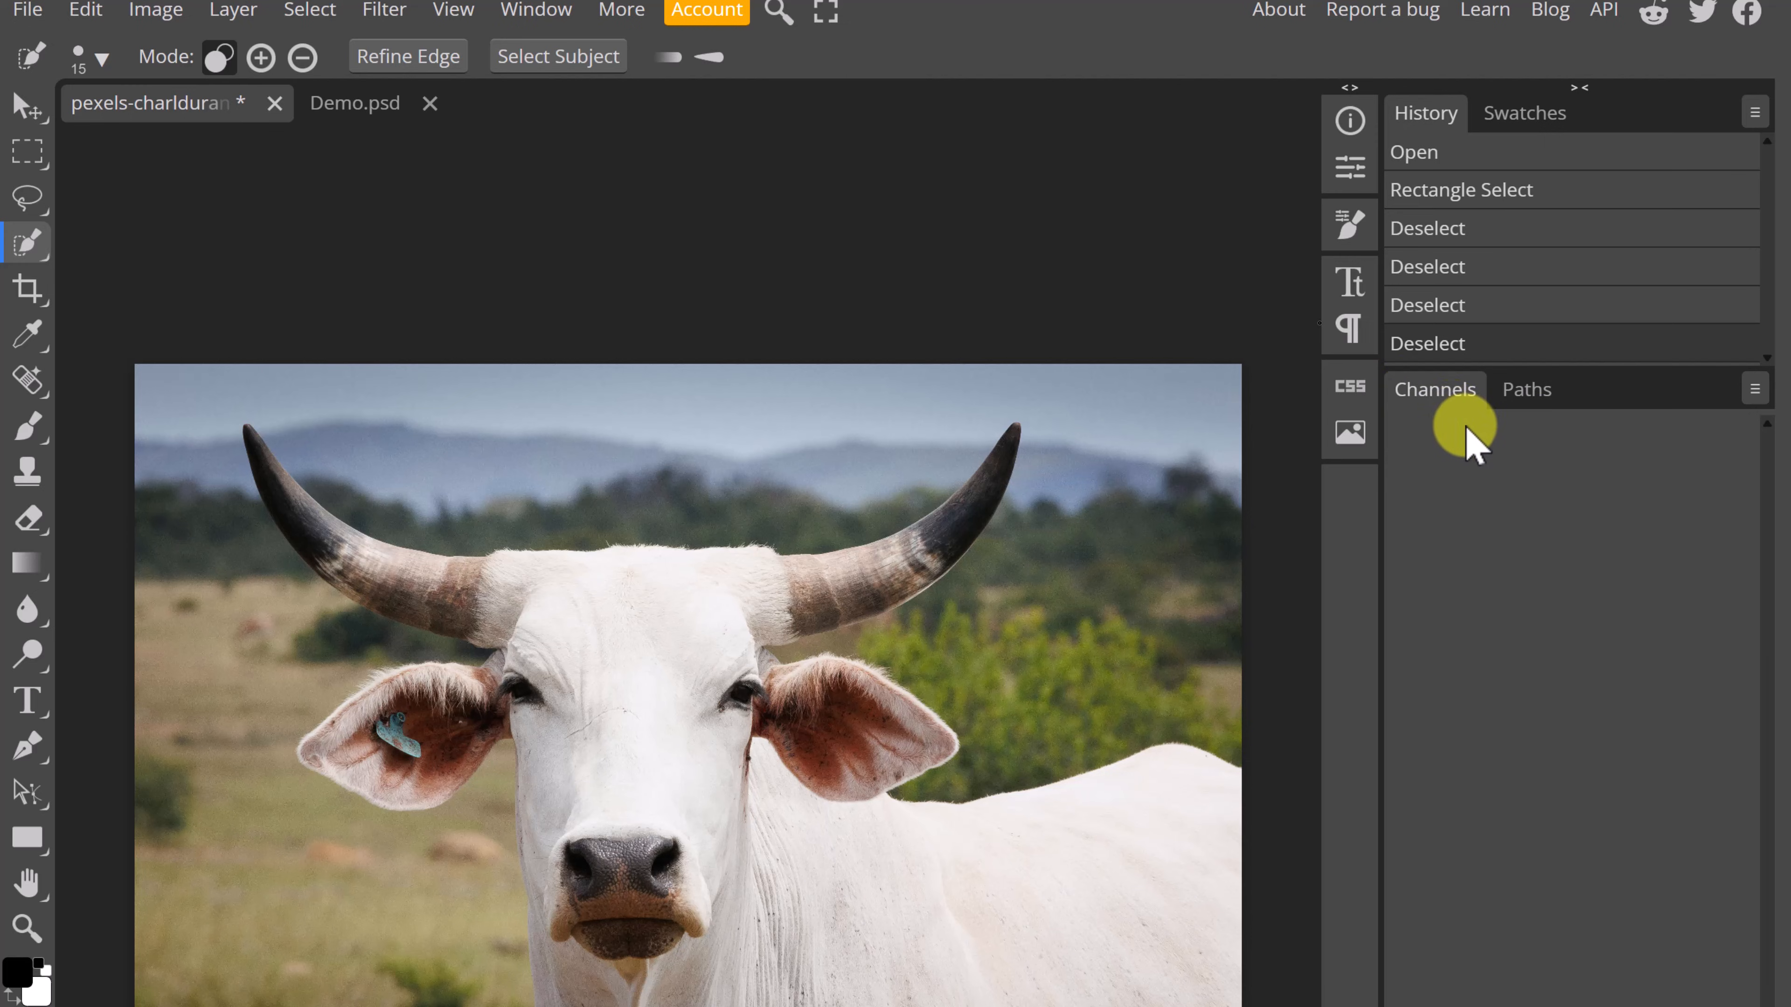
click(526, 11)
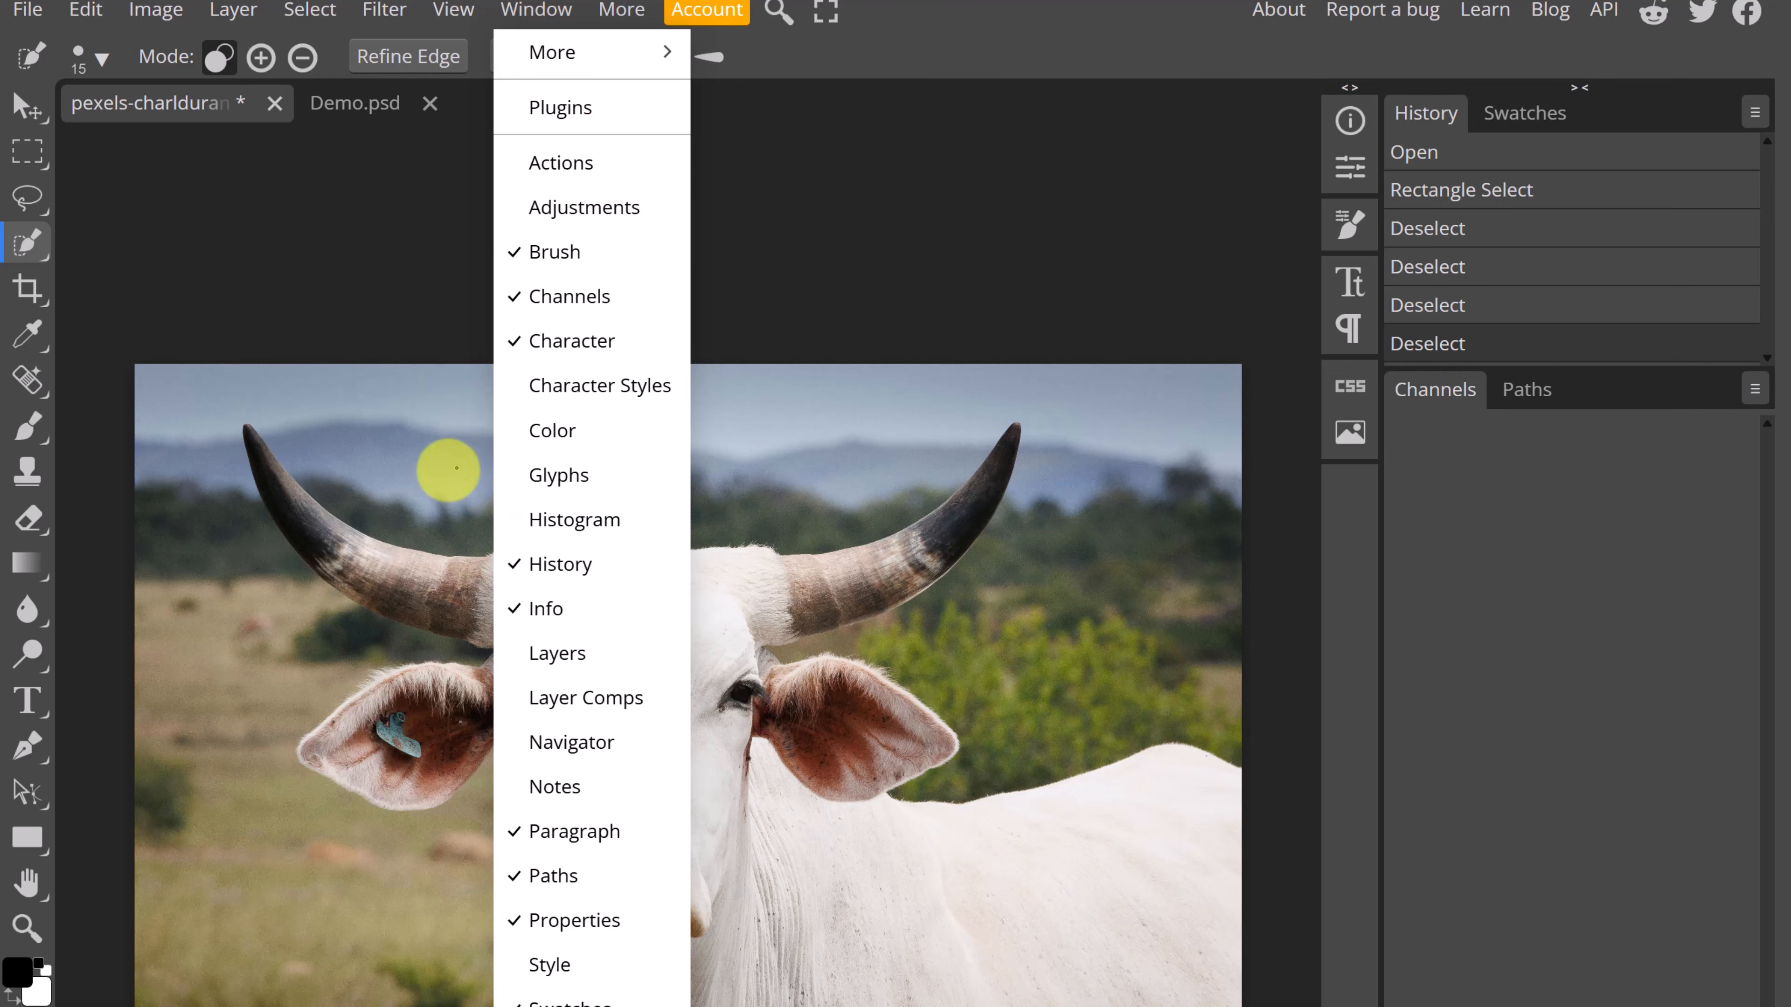
click(561, 654)
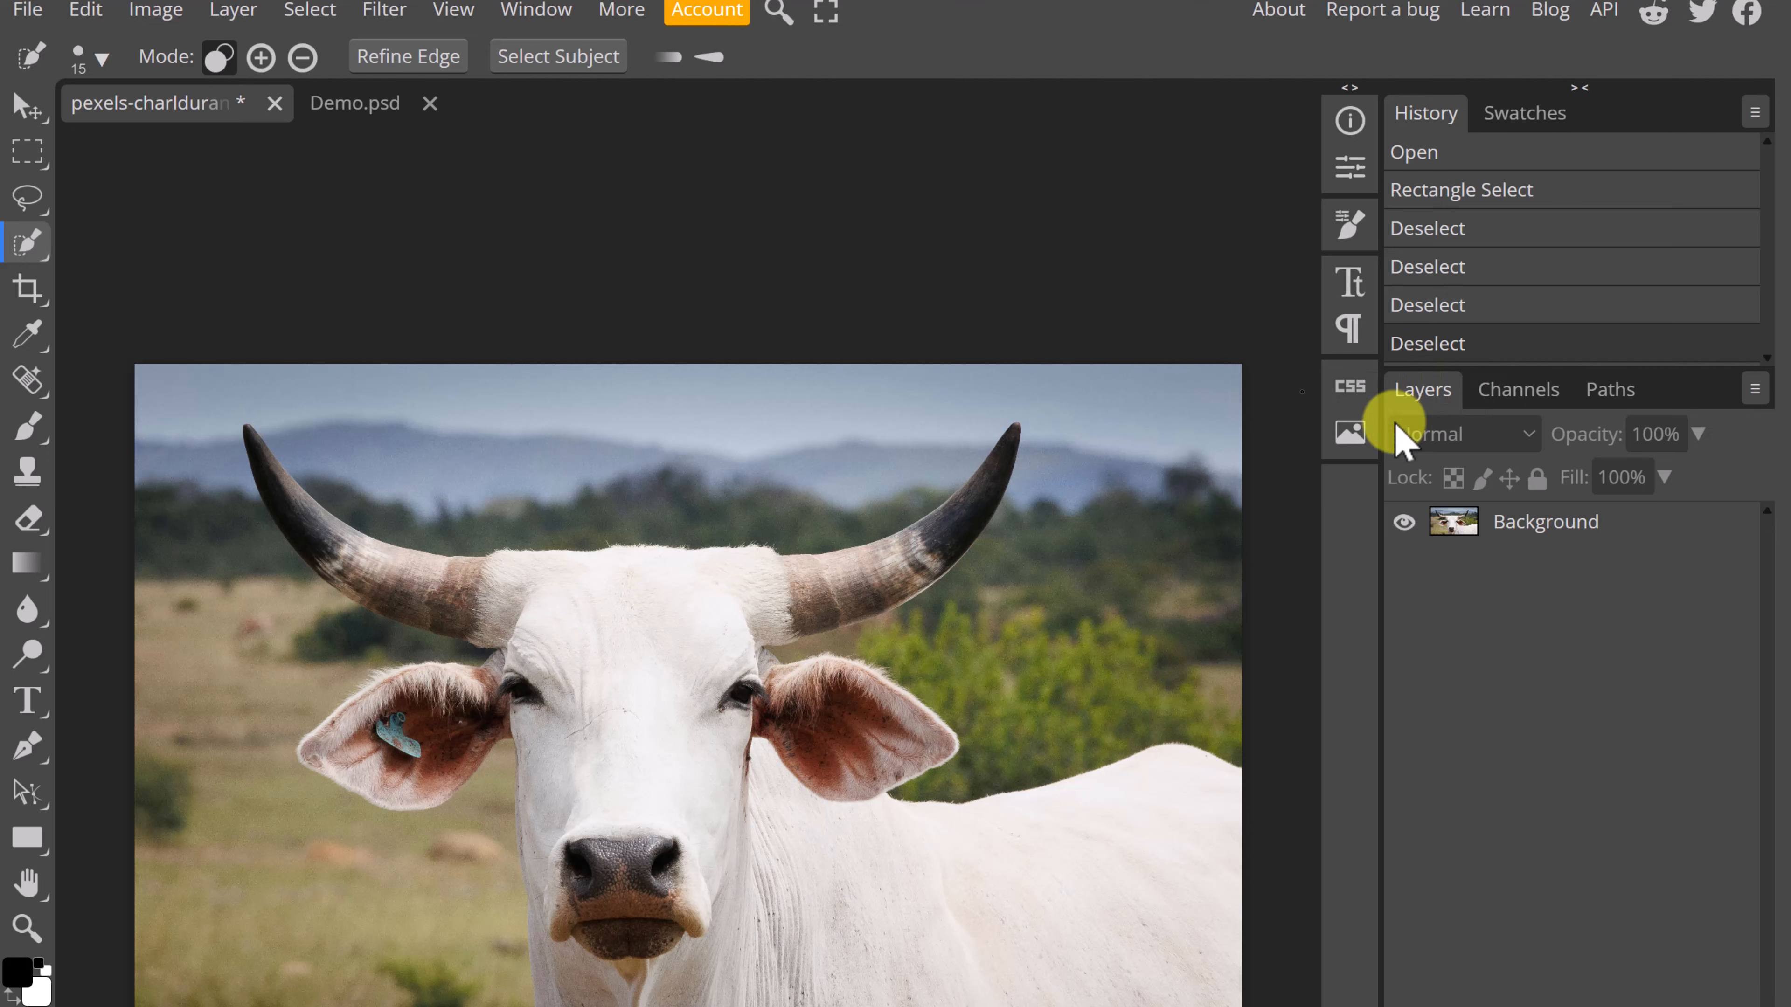
Crop the cow photo freely to about 3445 x 1912 px around the cow's head, and undo the crop.
key(v)
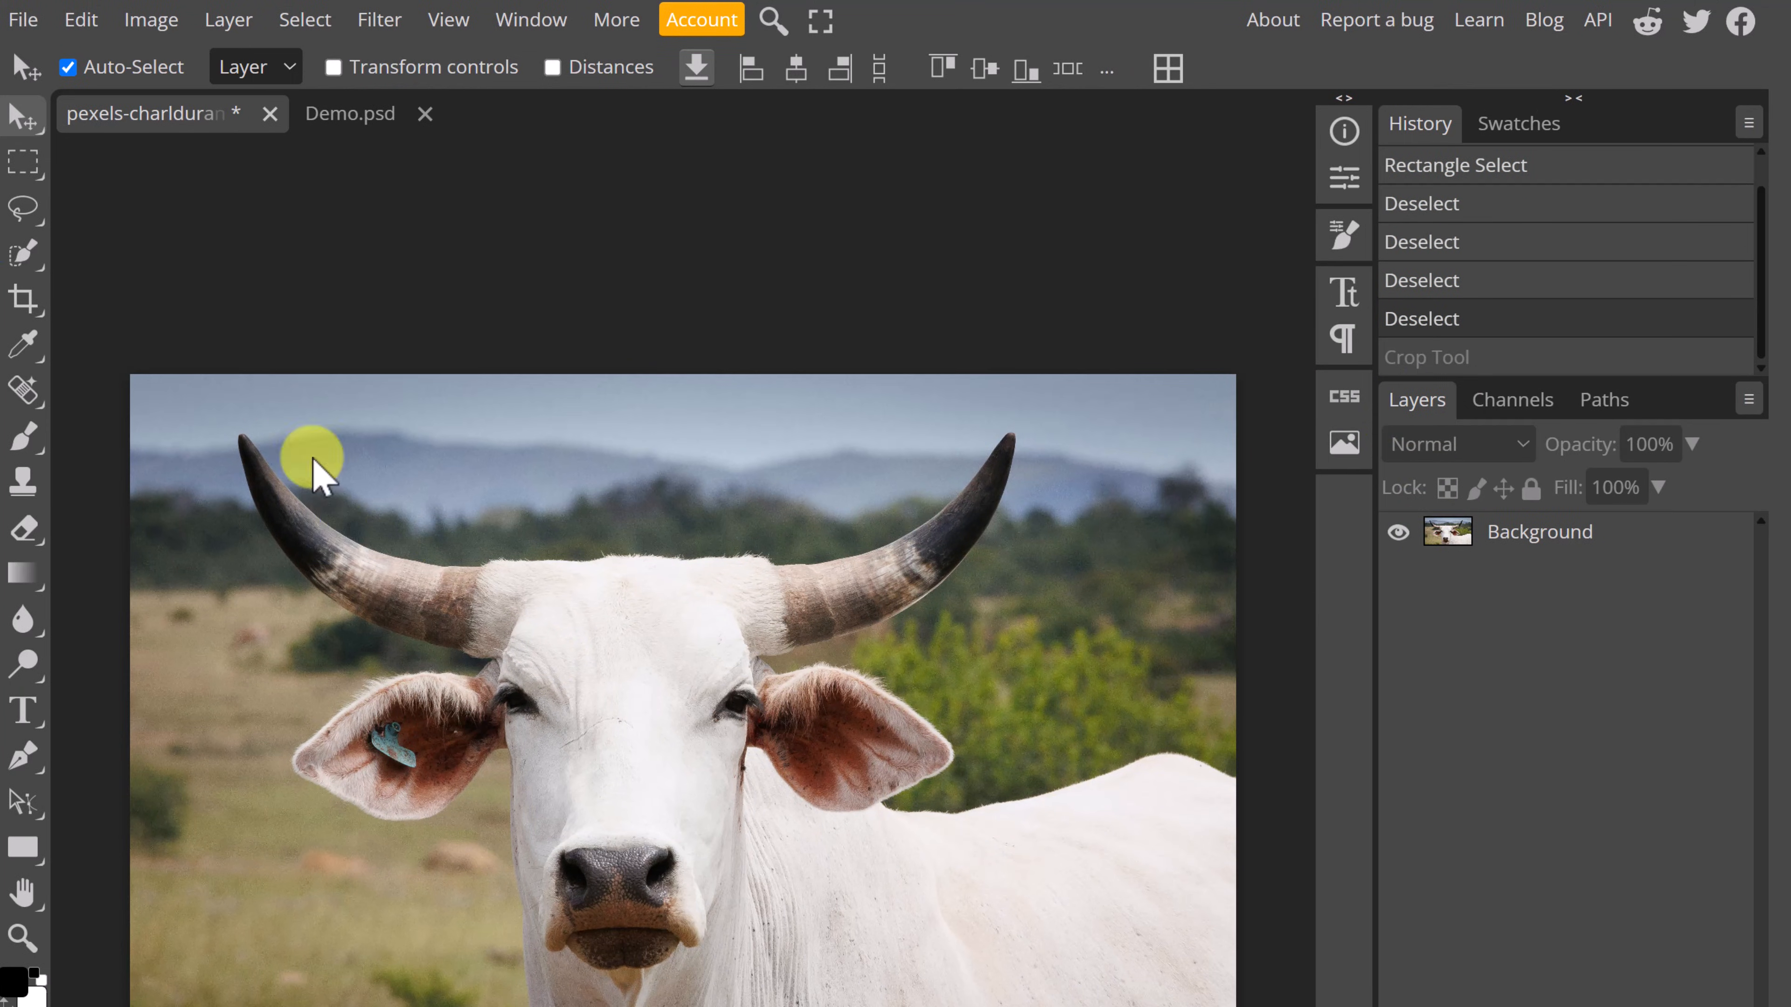
click(23, 299)
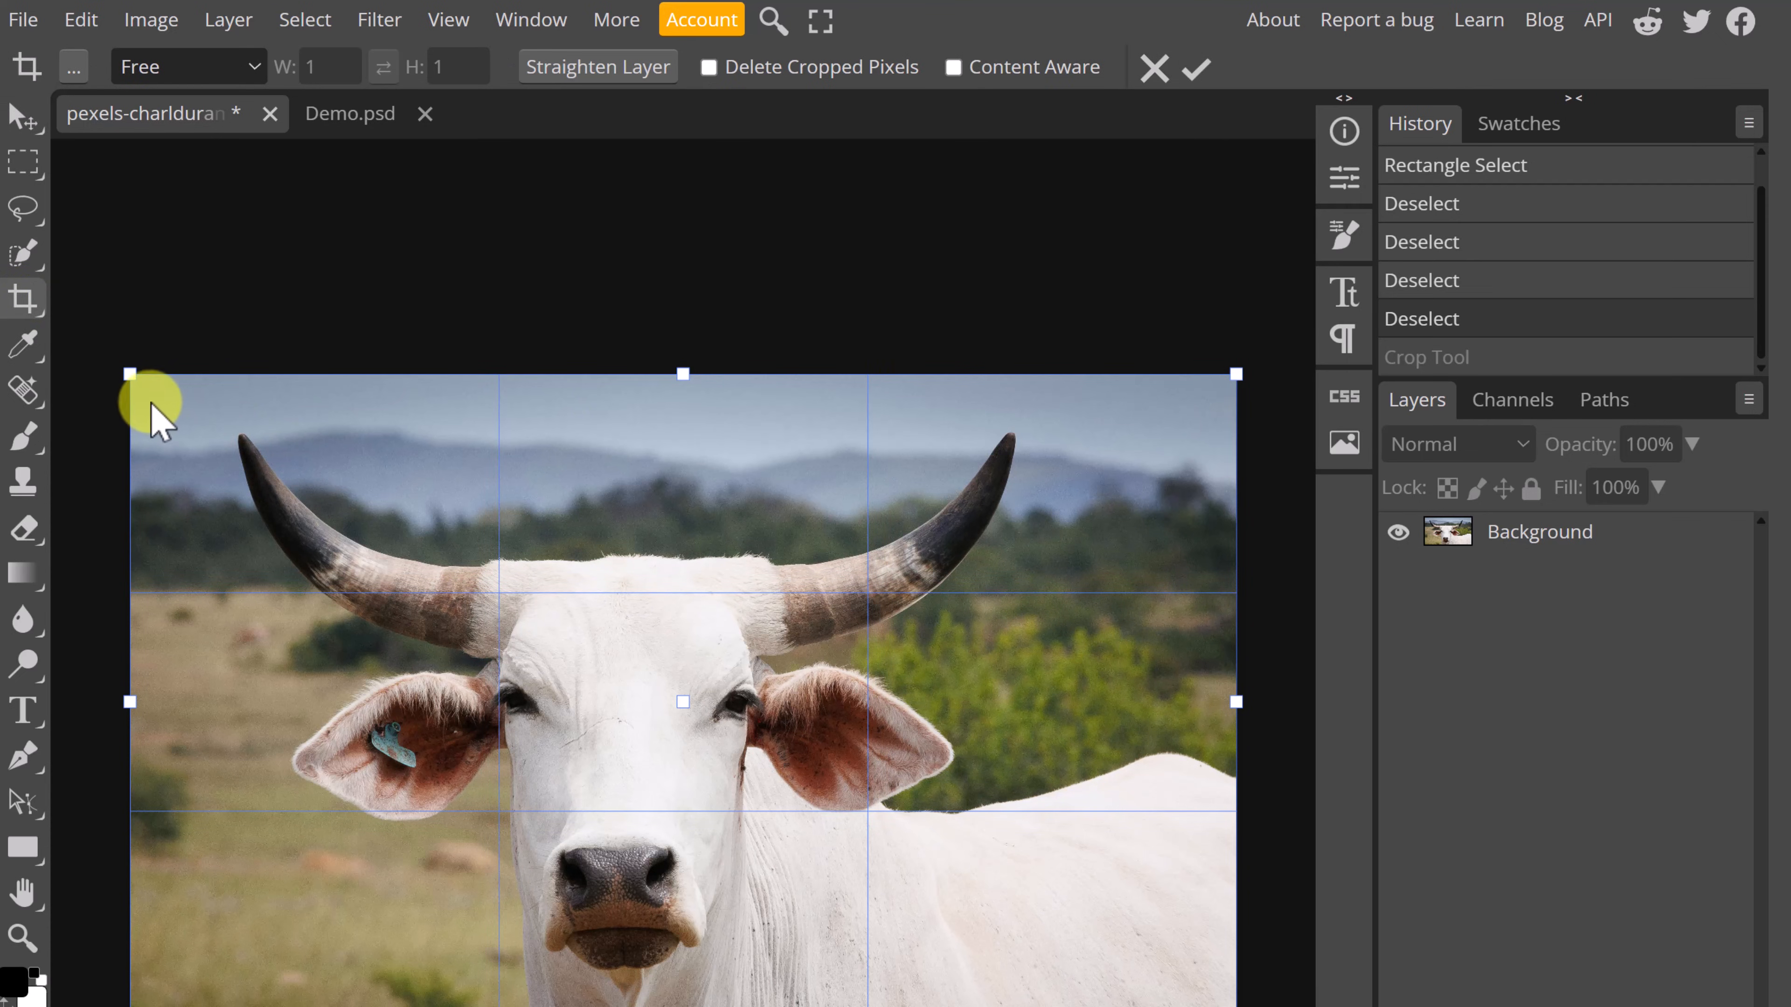
drag(131, 374, 462, 600)
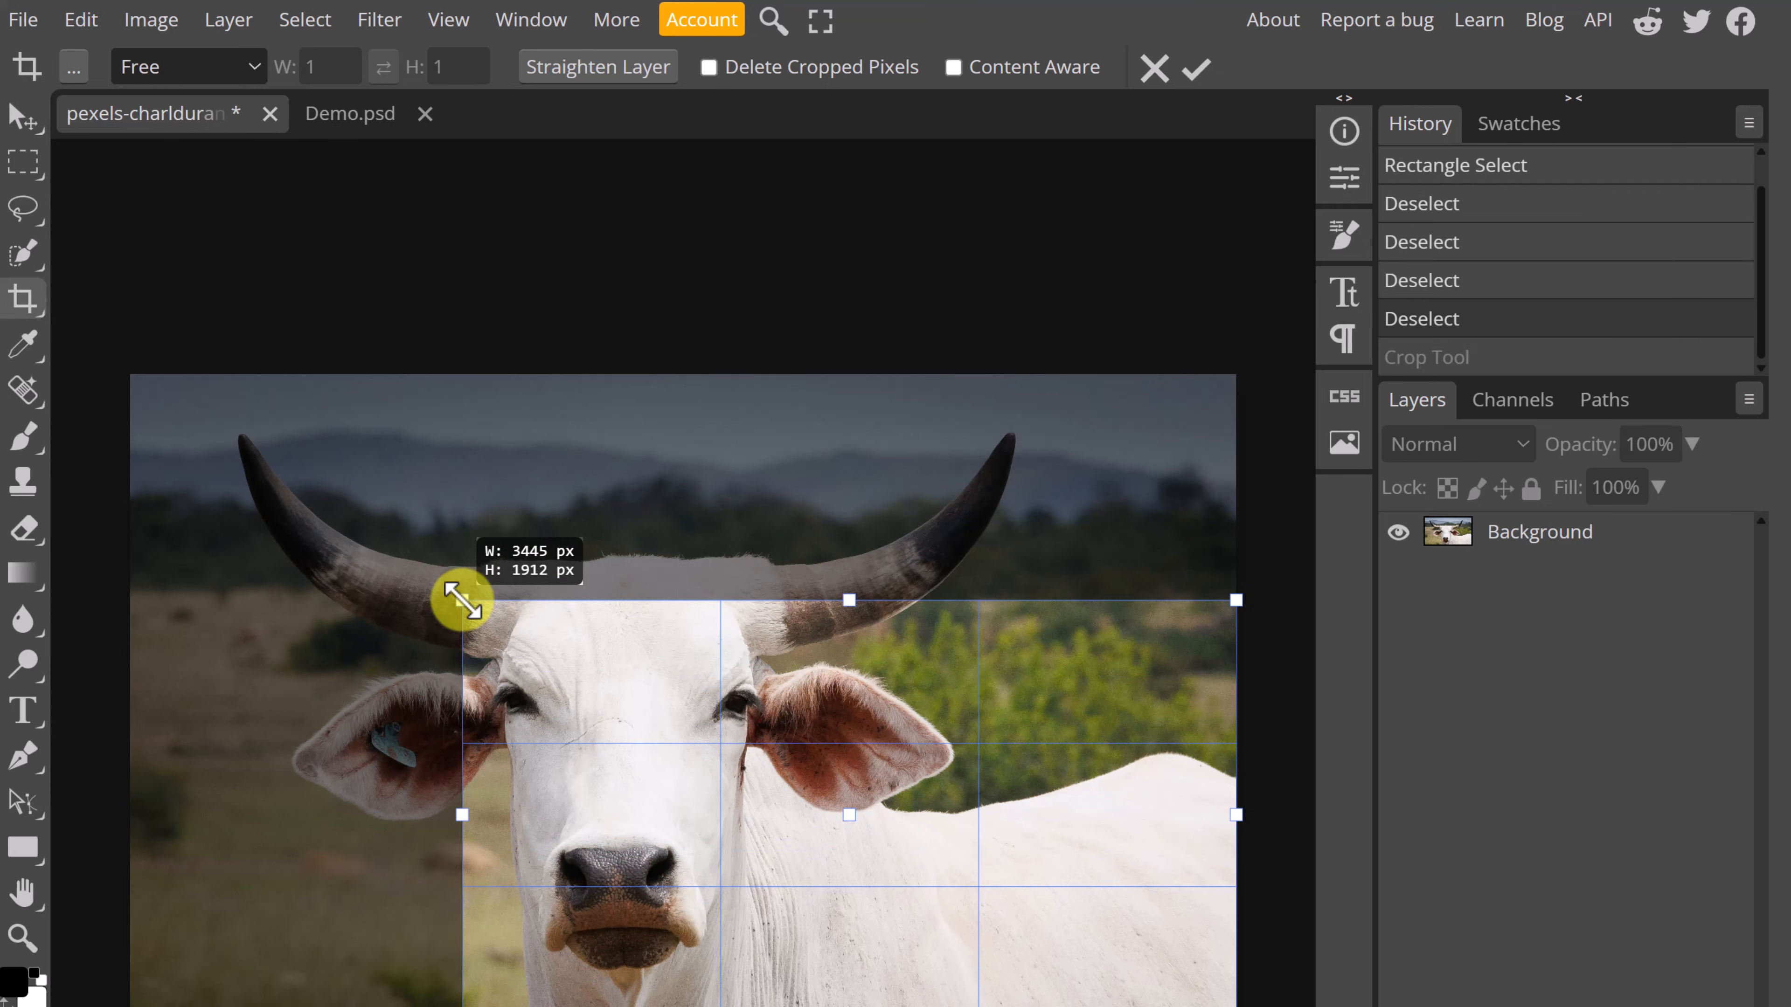
drag(651, 812, 445, 690)
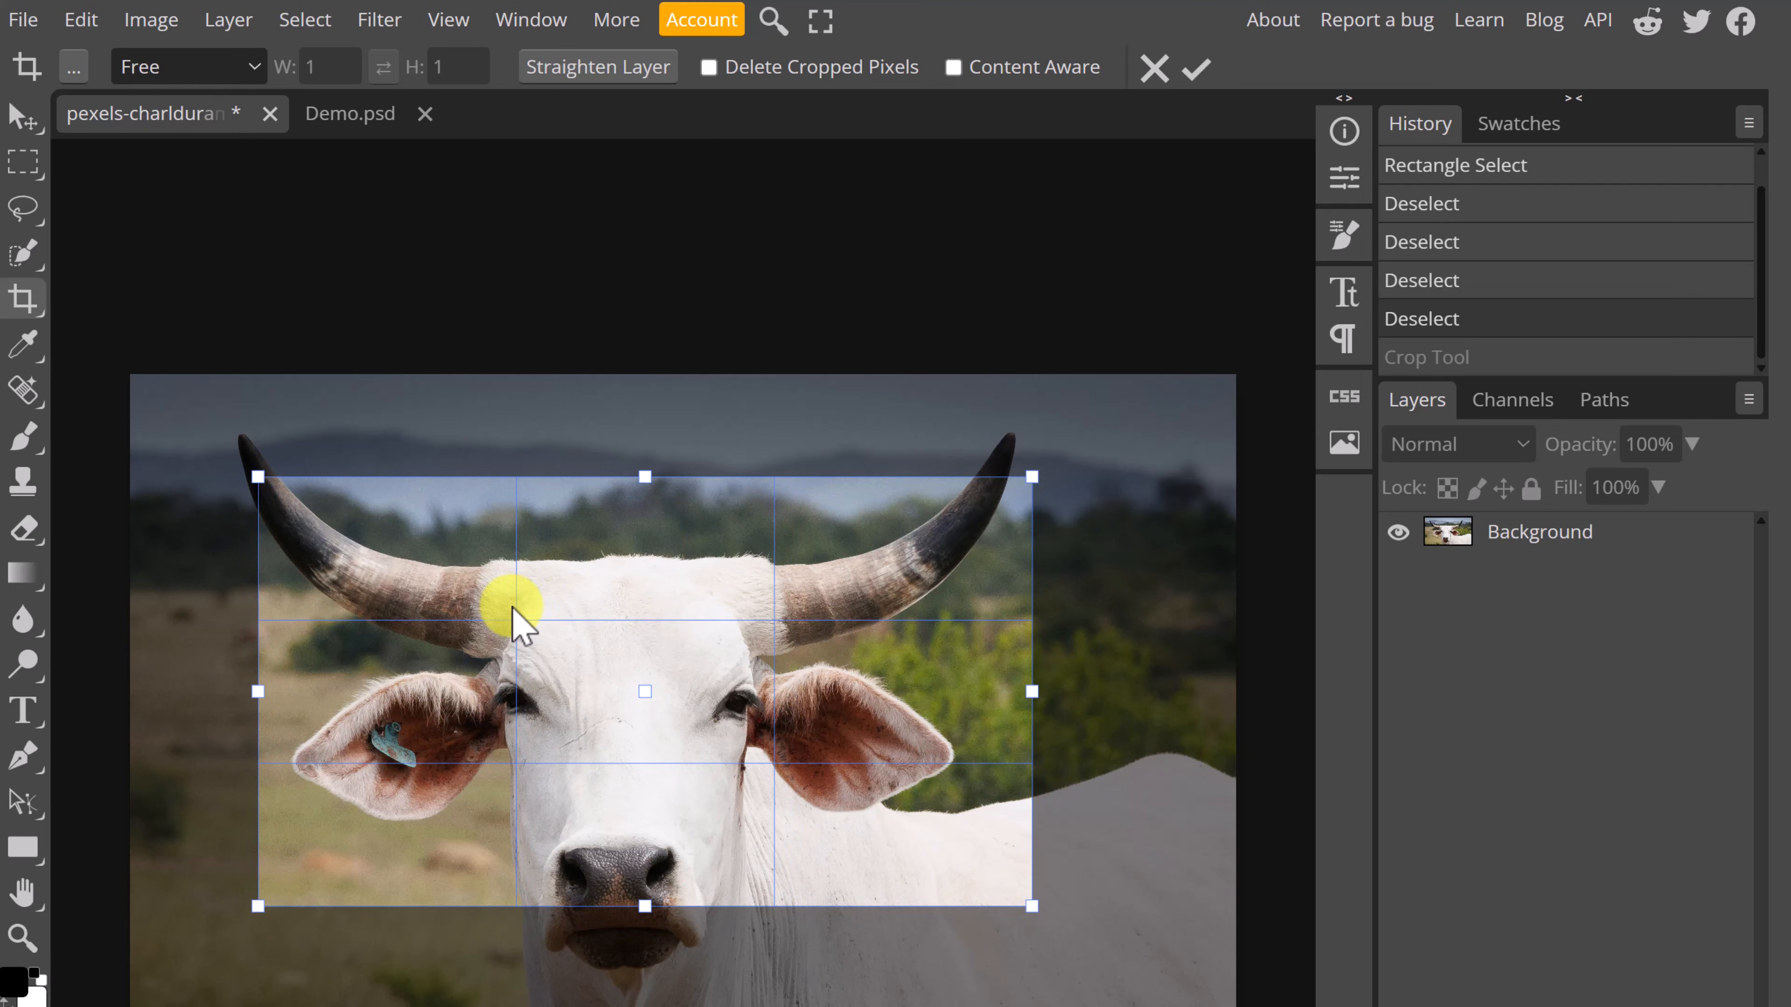
click(1201, 69)
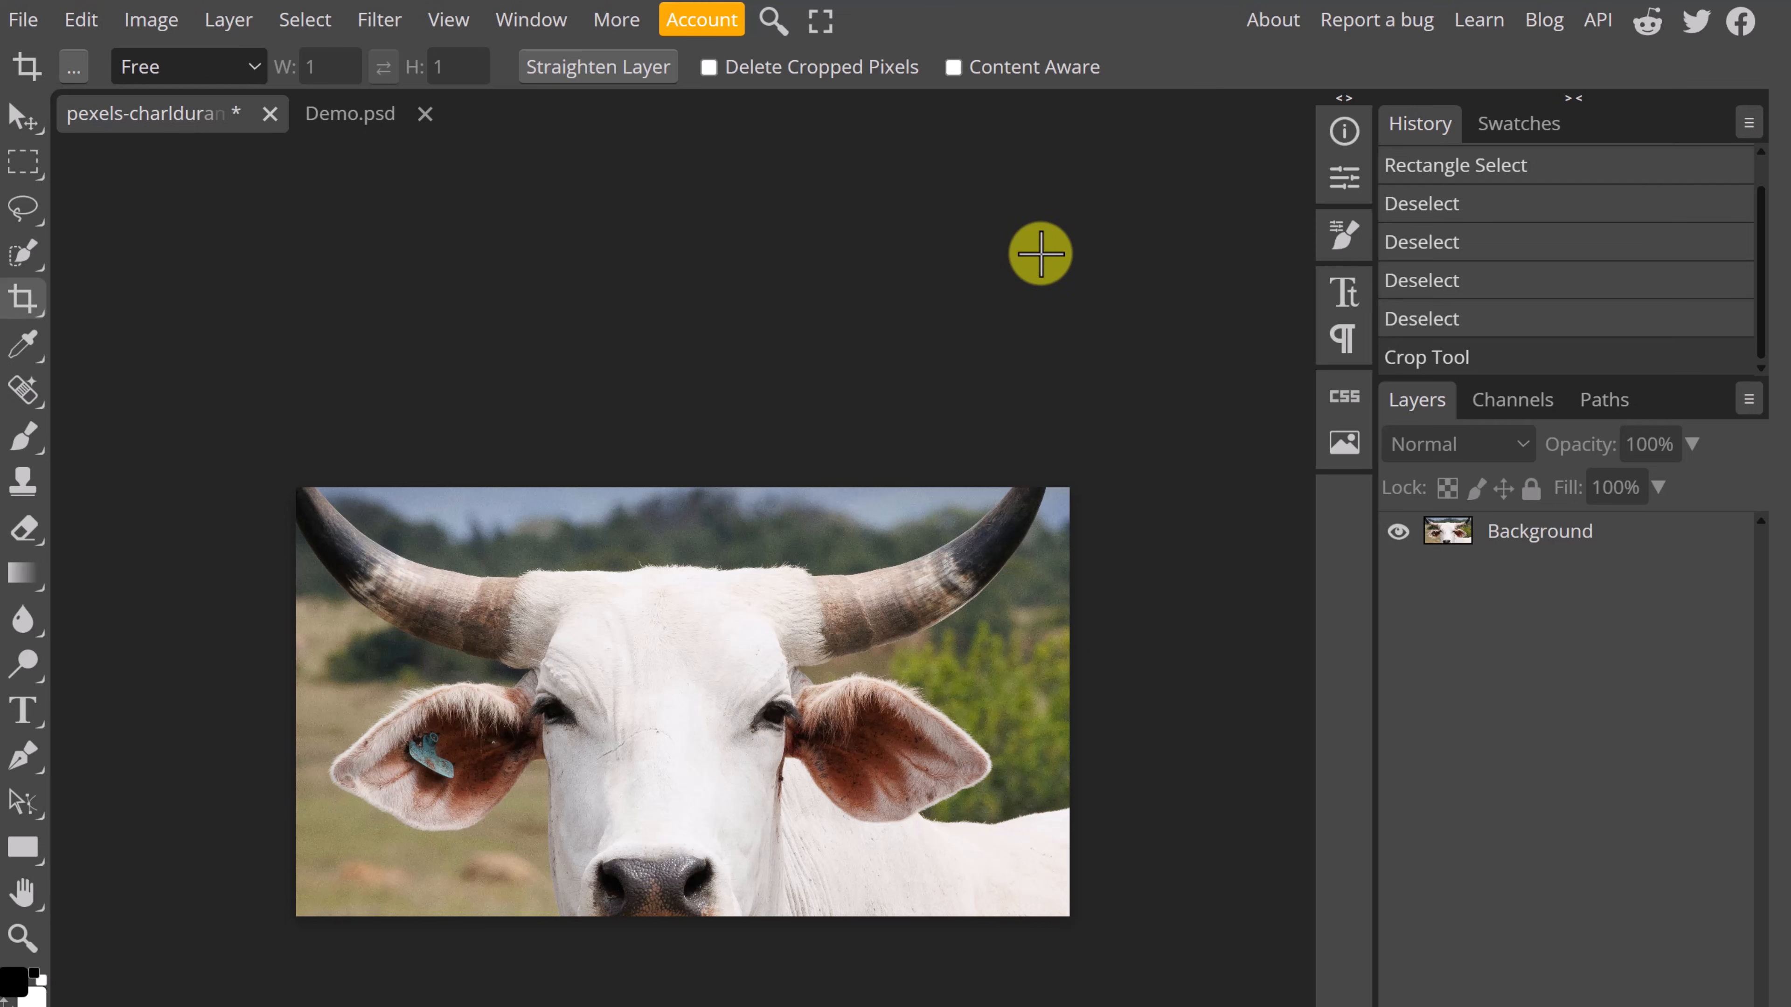
key(ctrl+z)
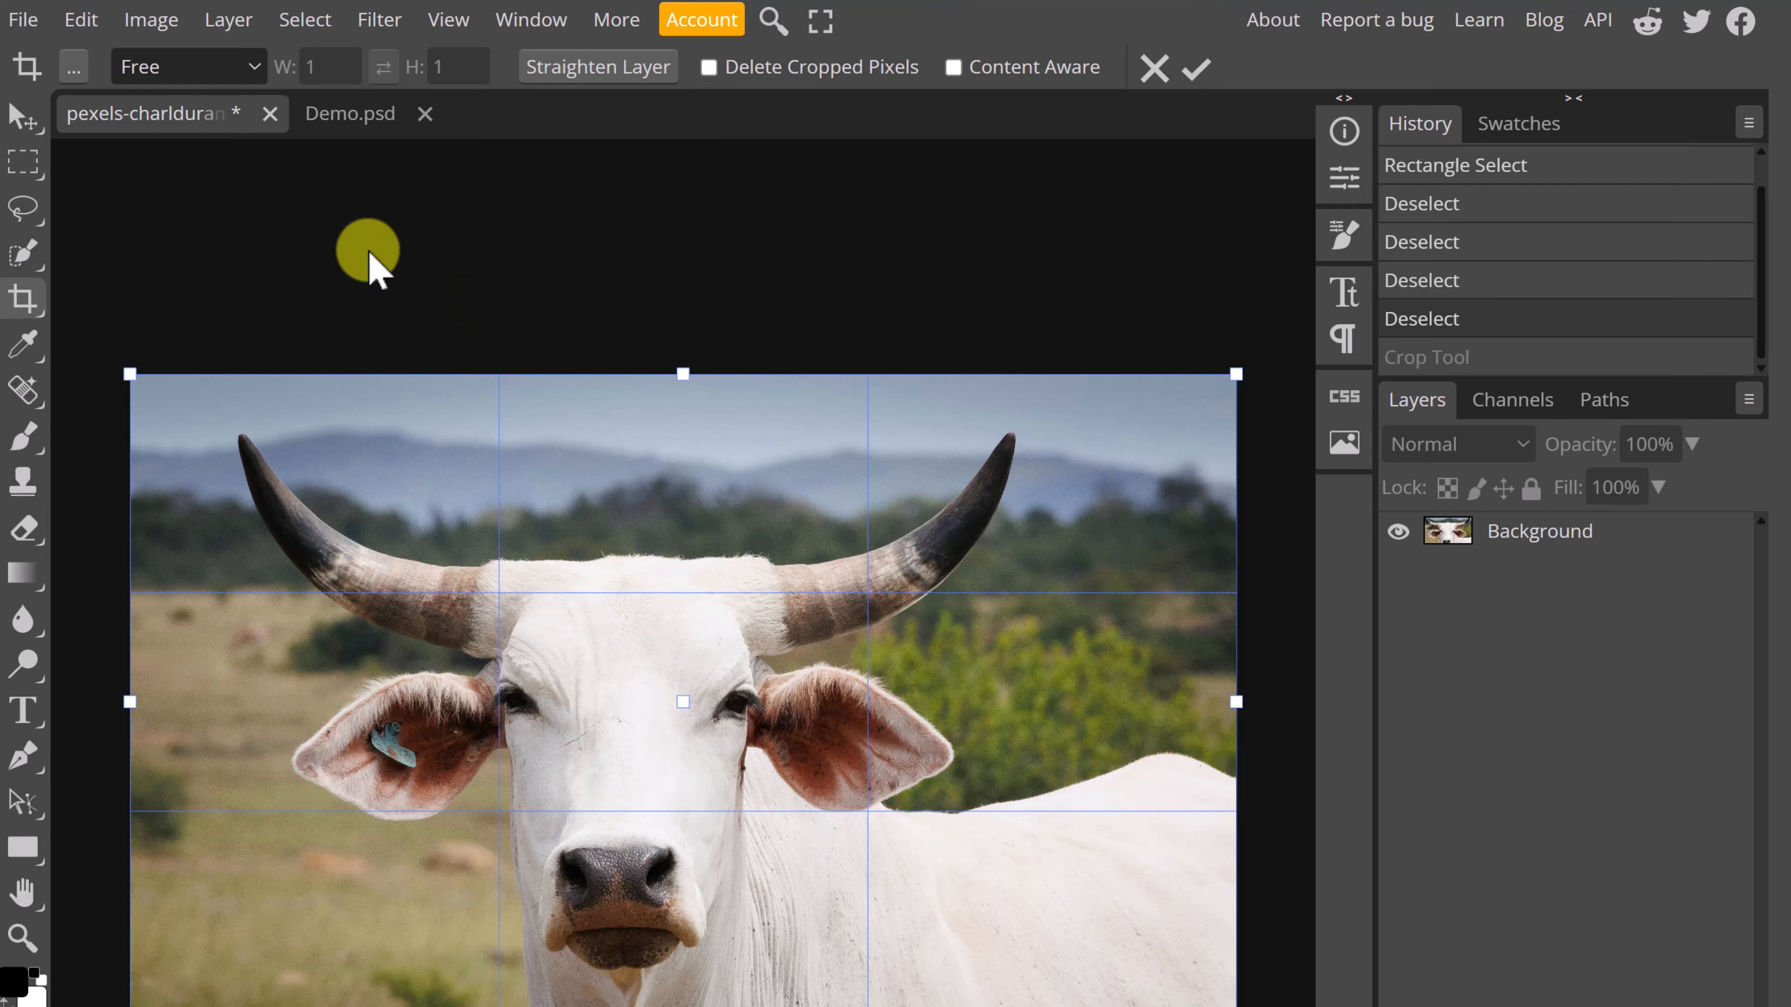
Crop the cow photo to a fixed 1:1 ratio centred on the head, and undo the crop.
click(254, 69)
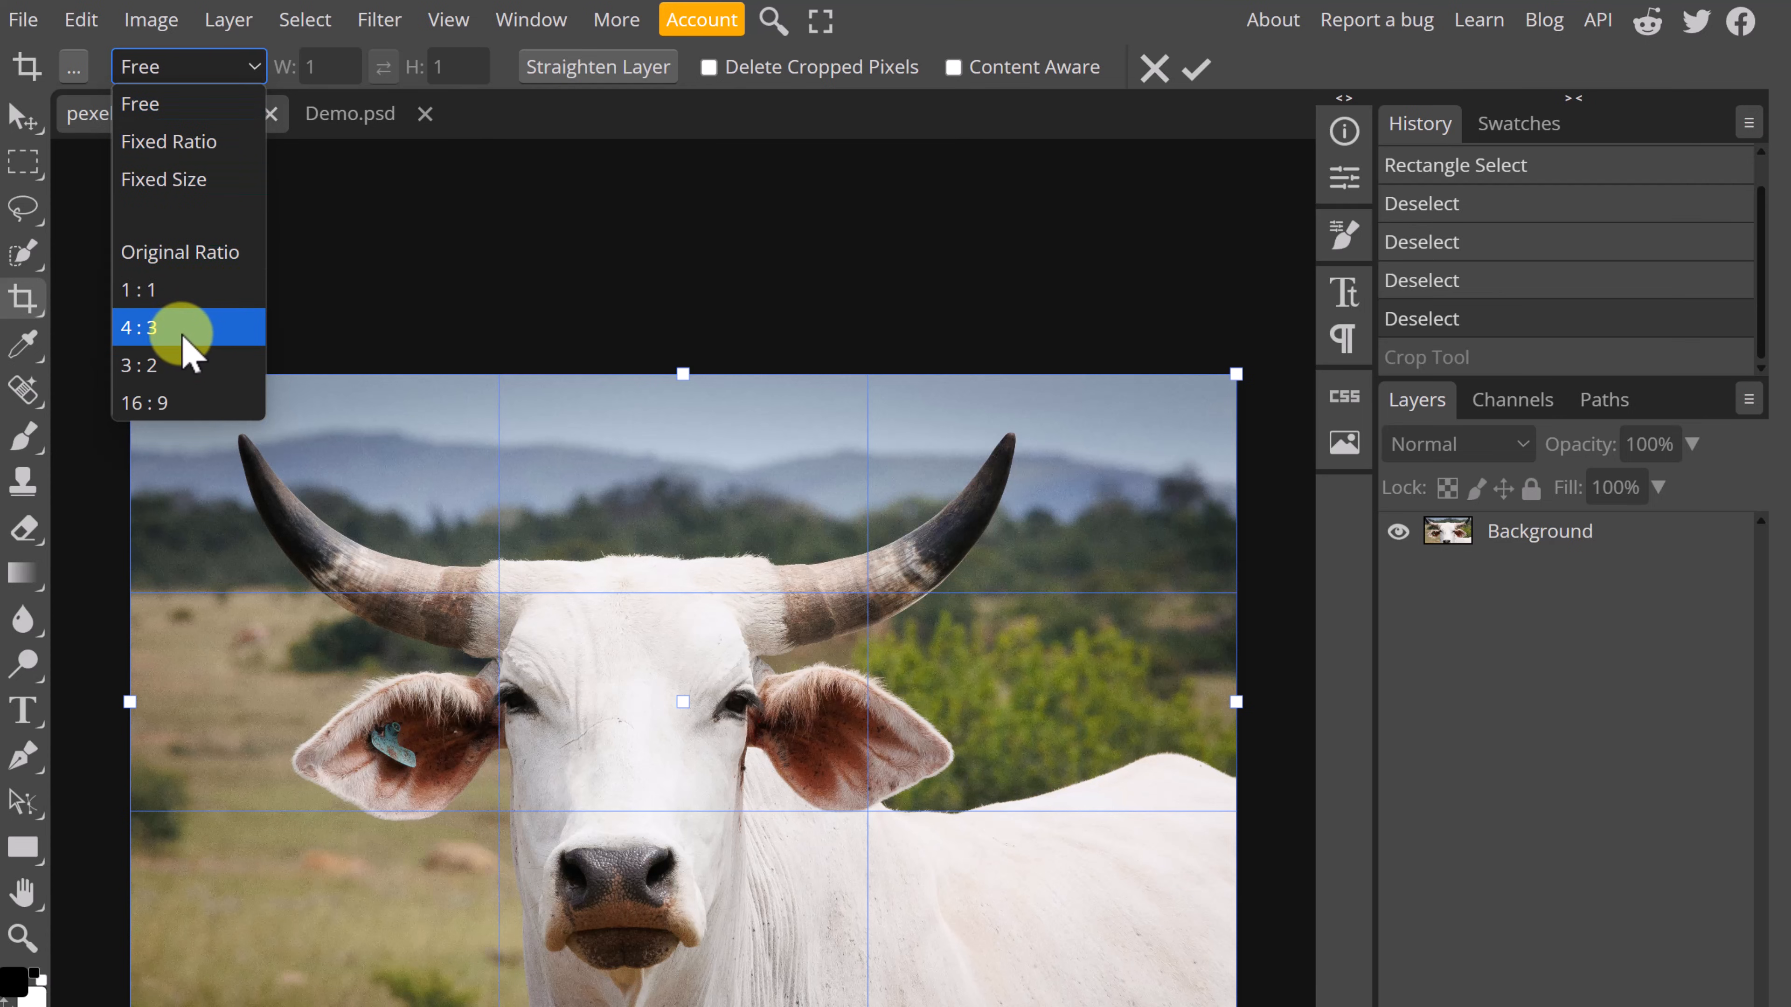
click(182, 303)
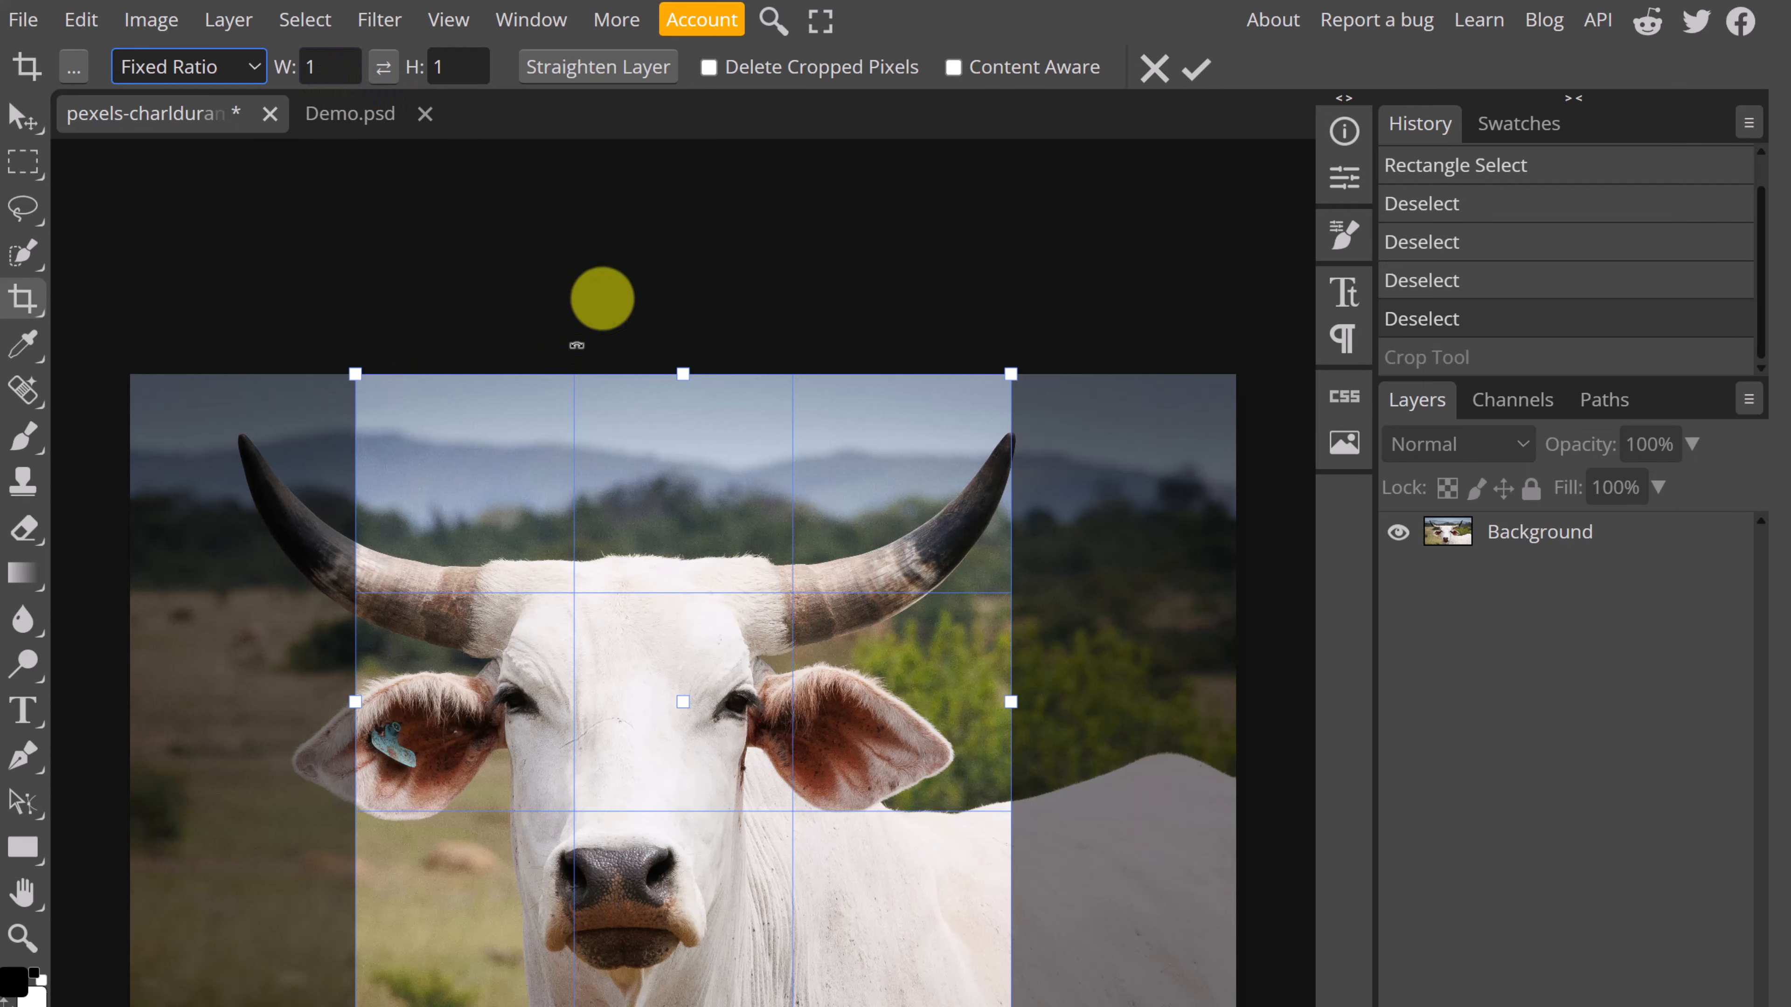
click(1196, 76)
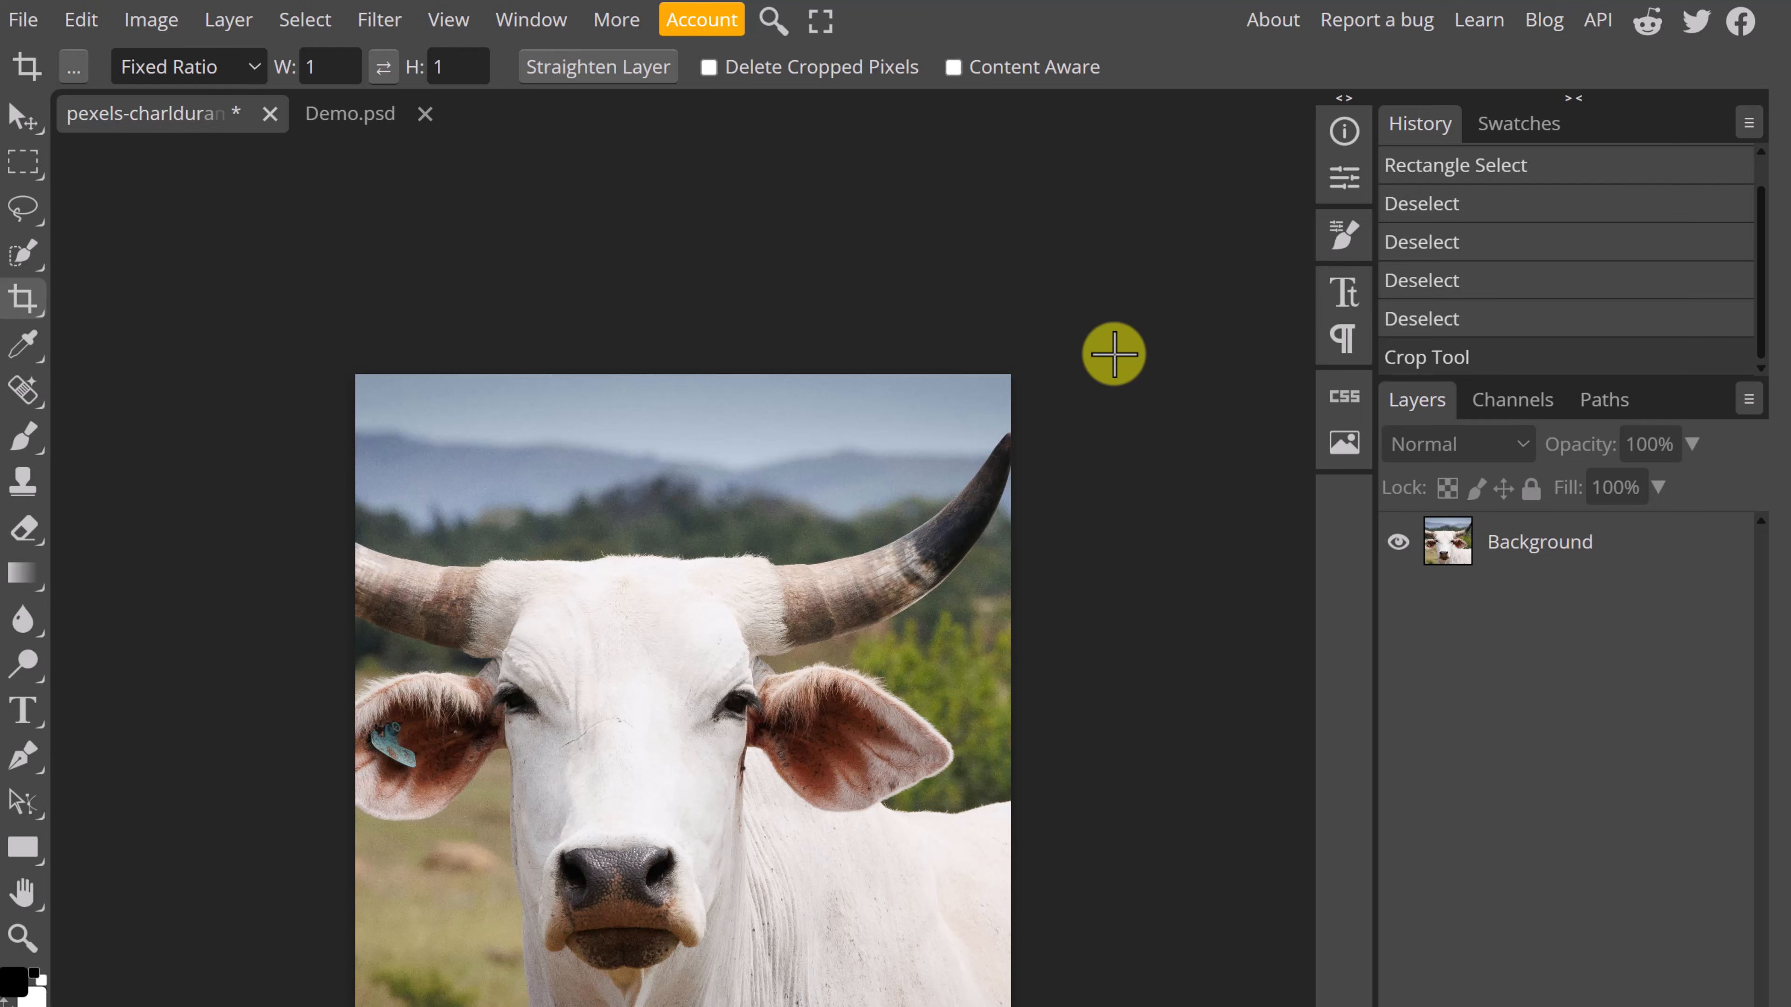
key(ctrl+z)
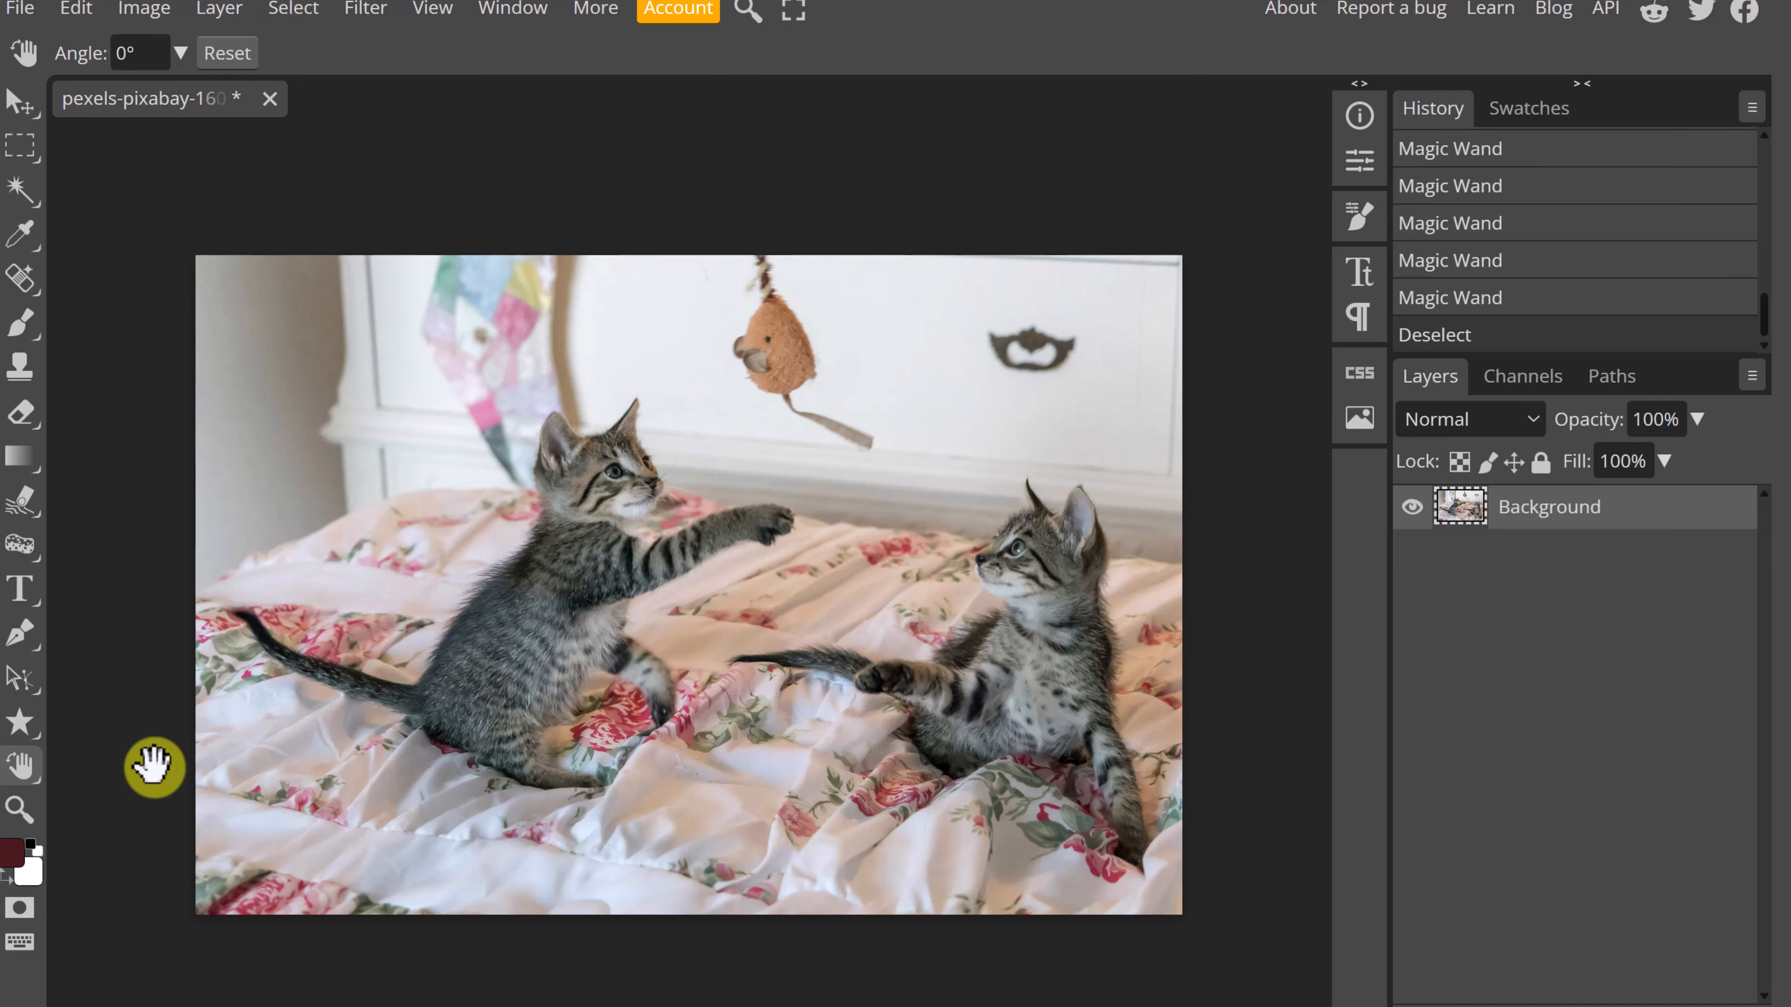
Magnify the kitten photo near the patchwork decoration with the Zoom tool, and zoom out until the whole photo is small in view.
click(20, 811)
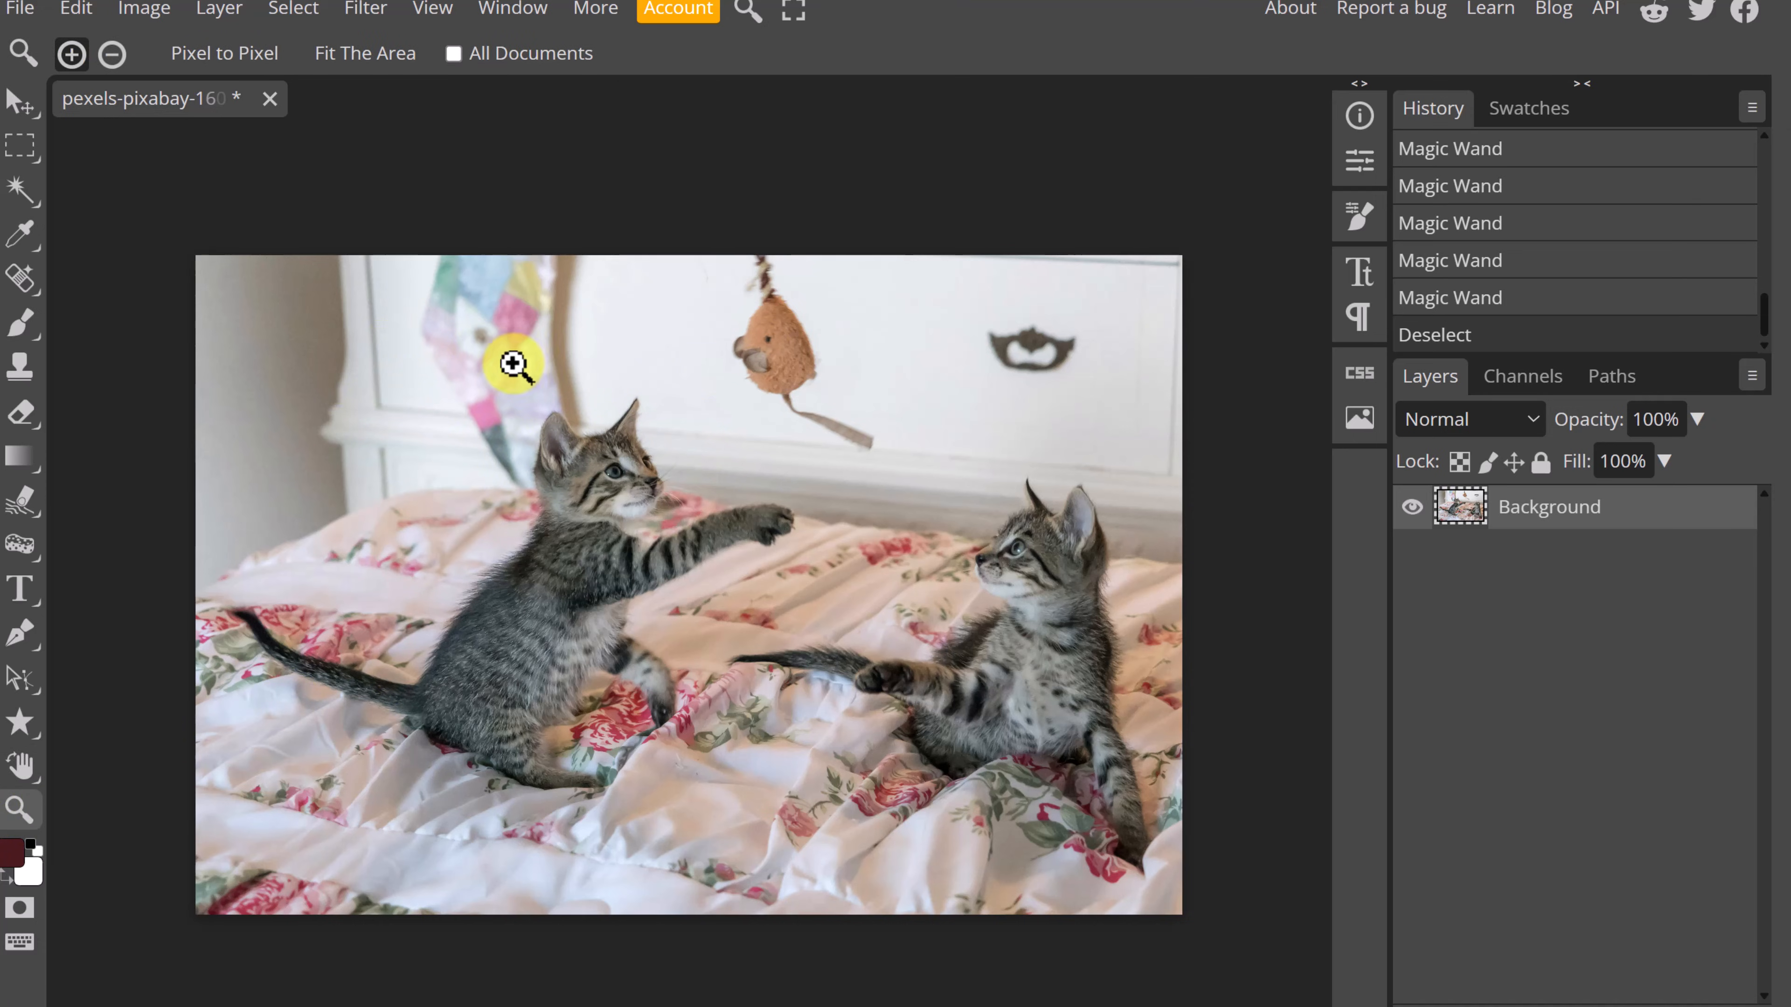
click(479, 306)
click(479, 305)
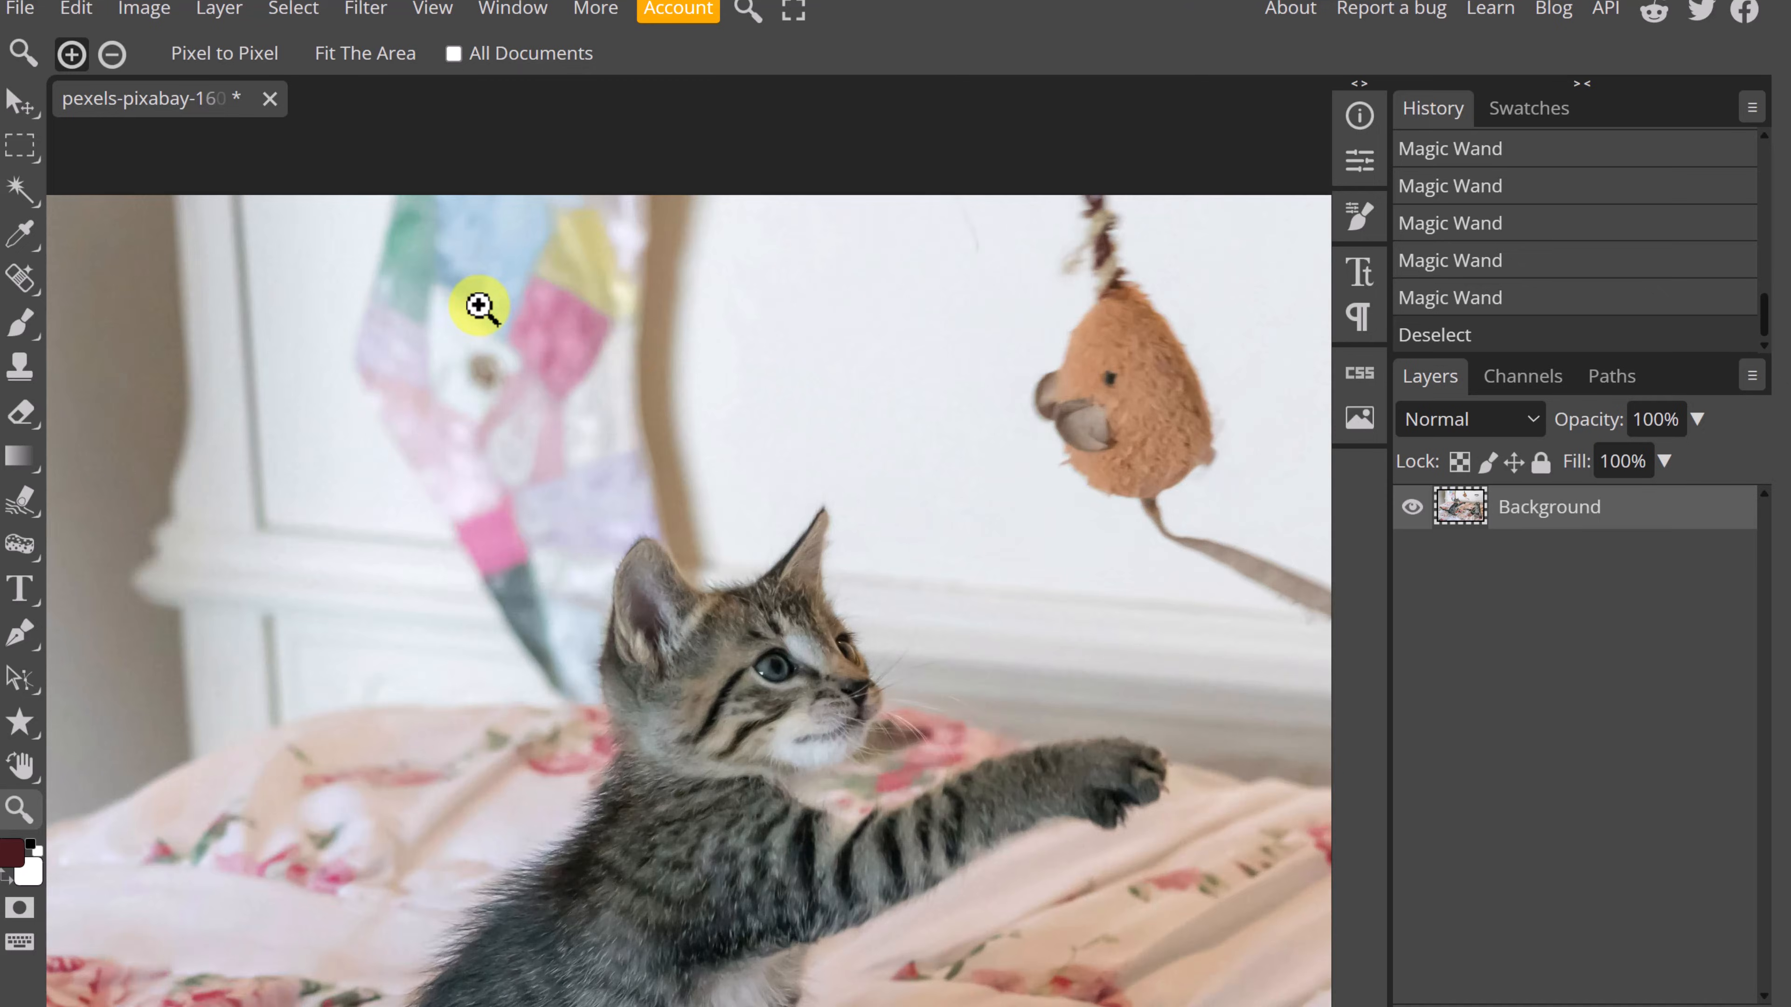
click(480, 305)
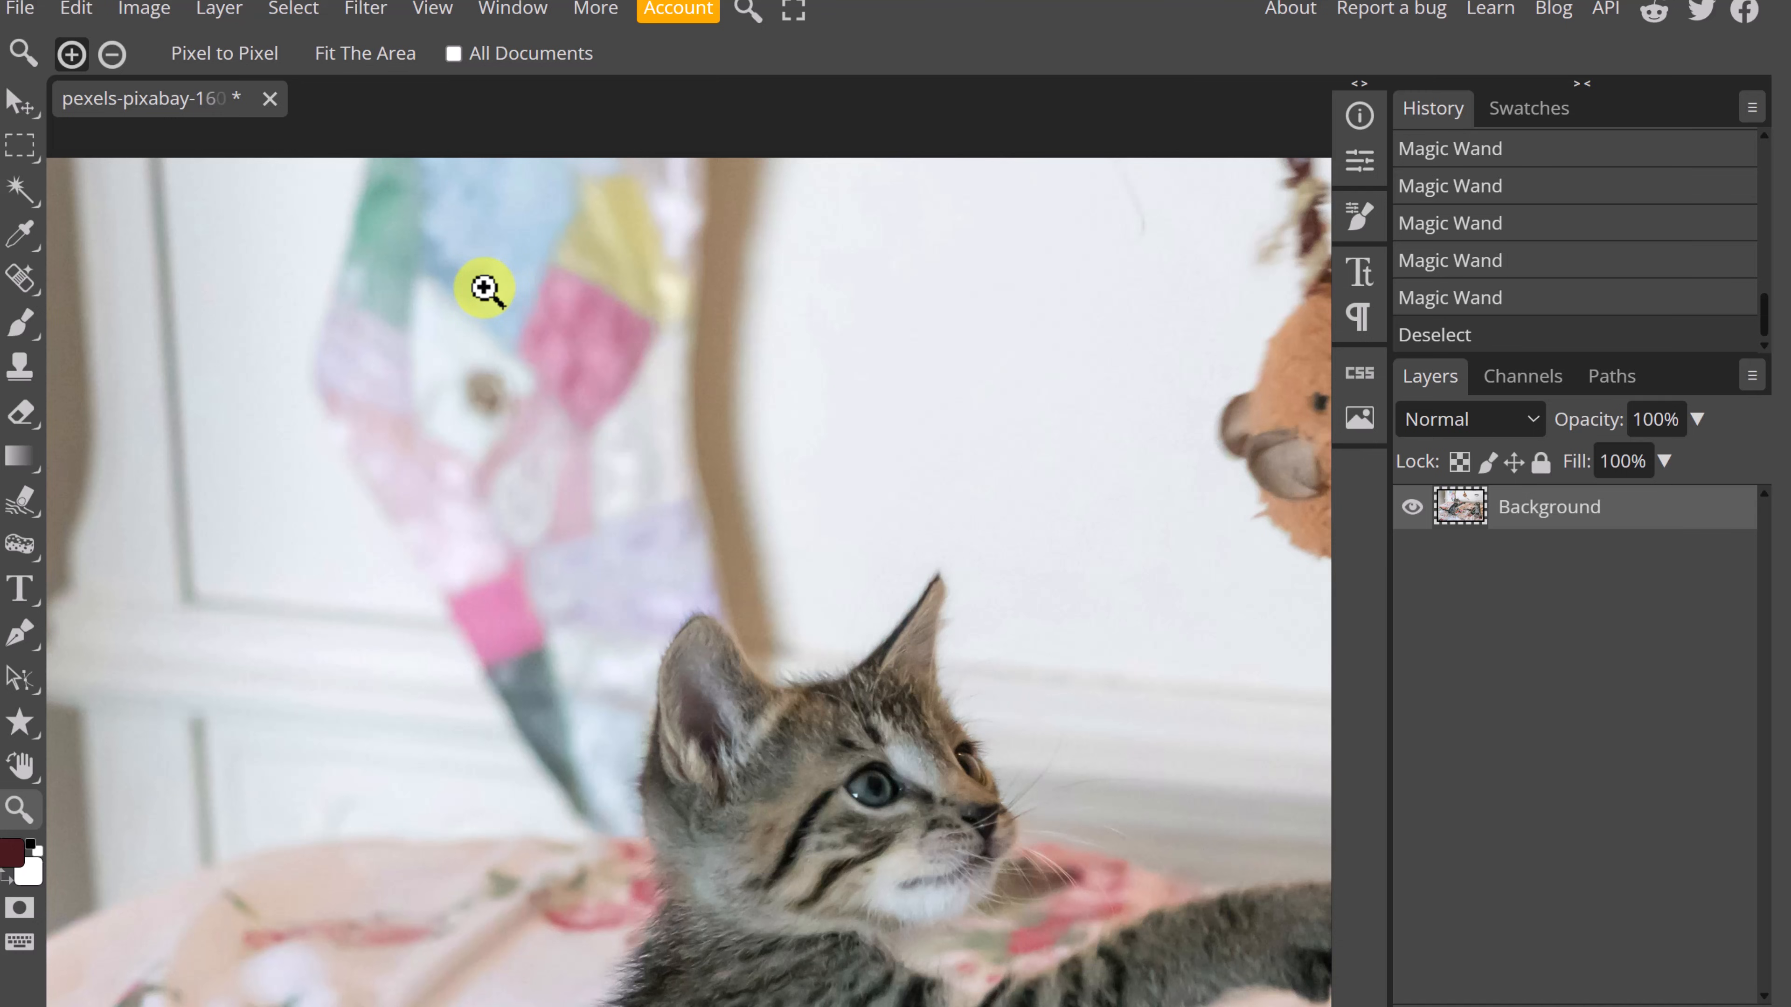
click(504, 297)
click(505, 298)
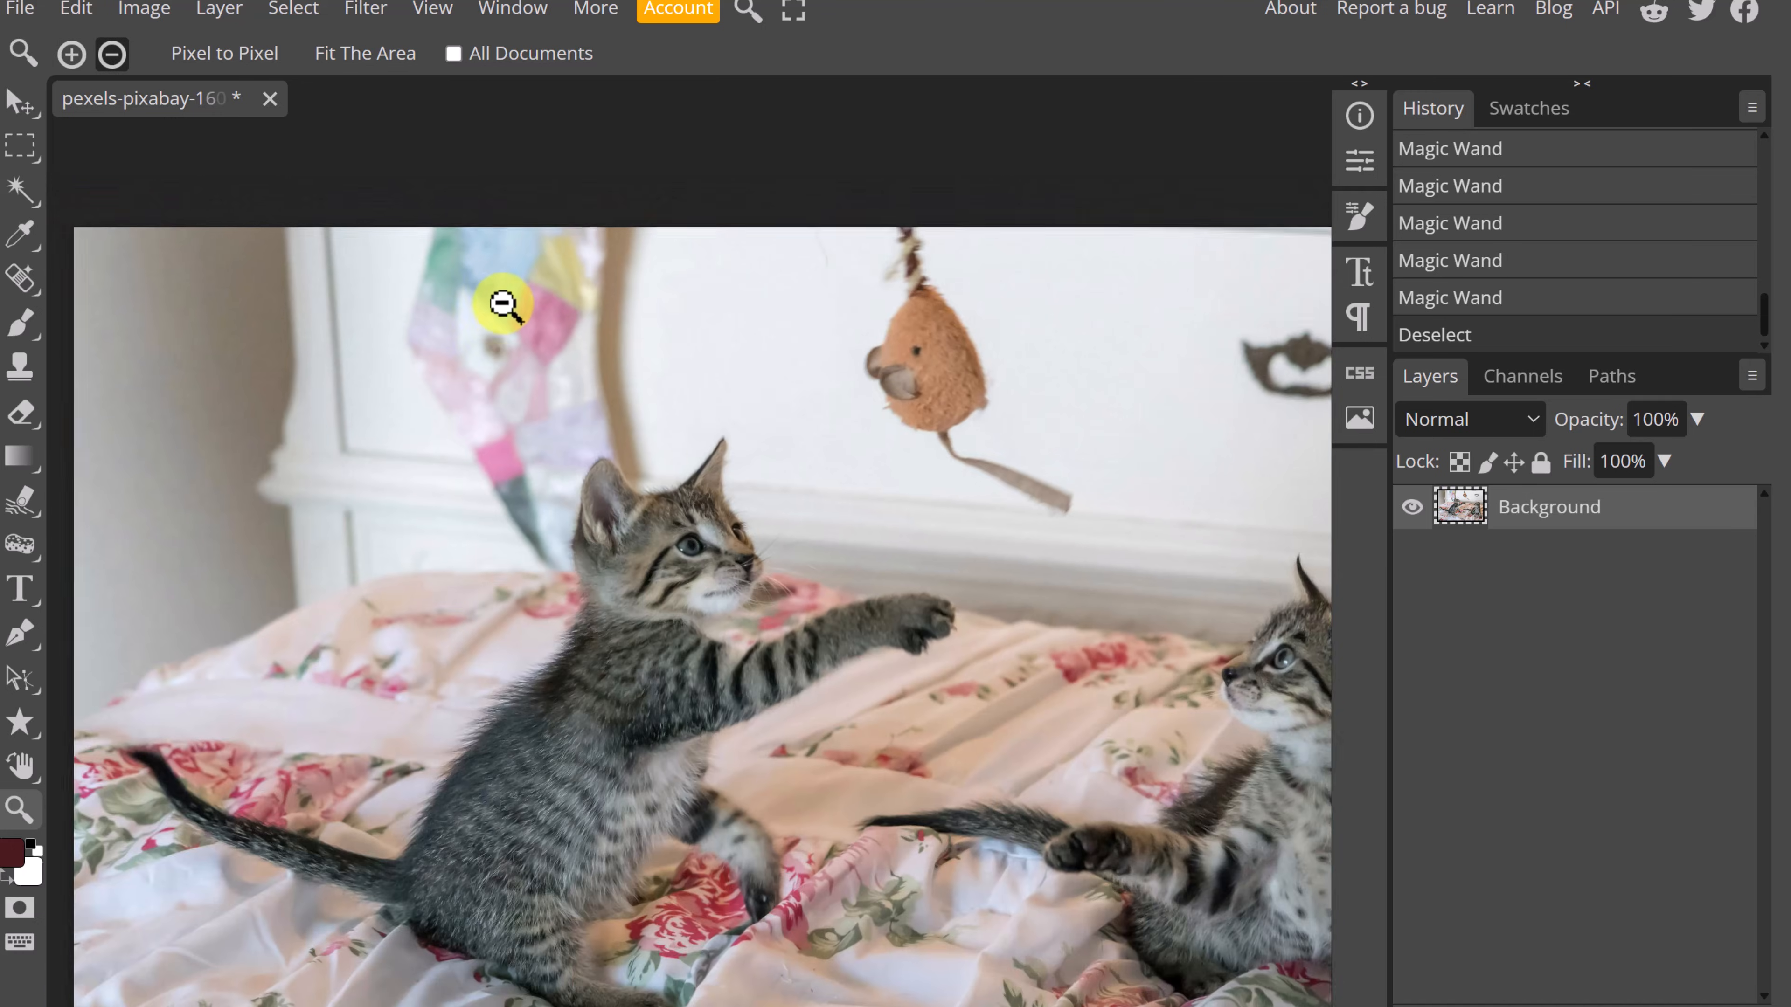
click(507, 318)
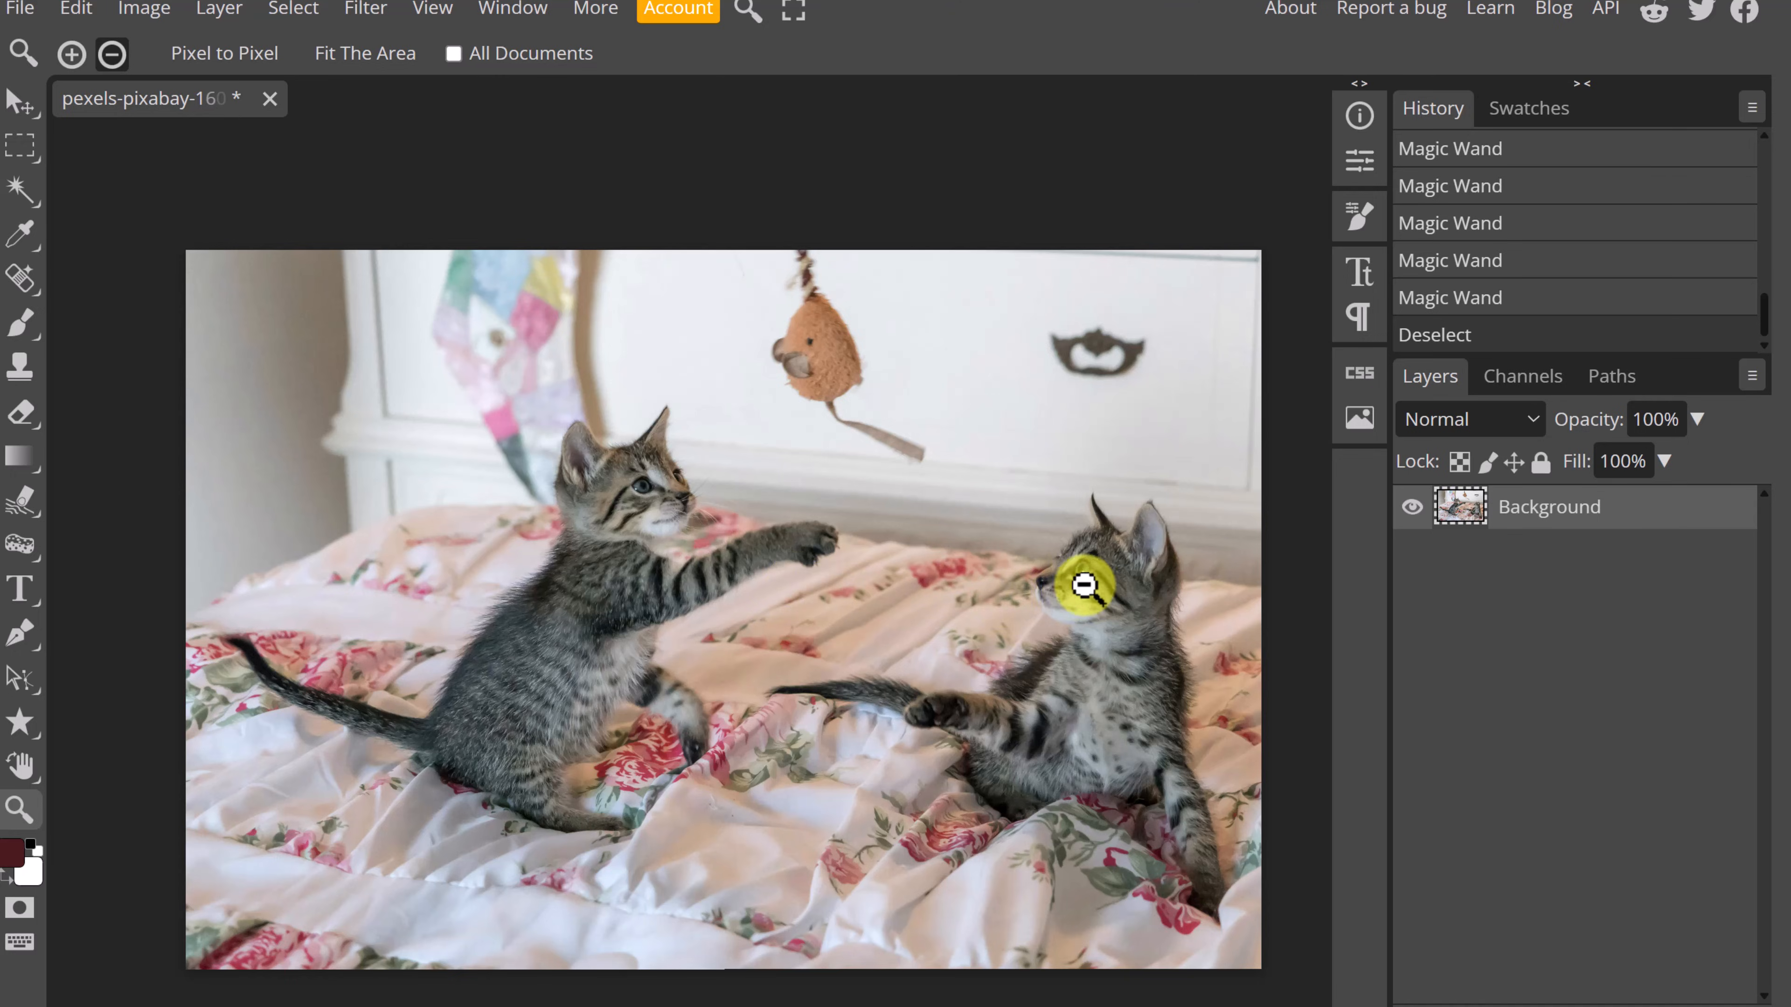
click(1102, 595)
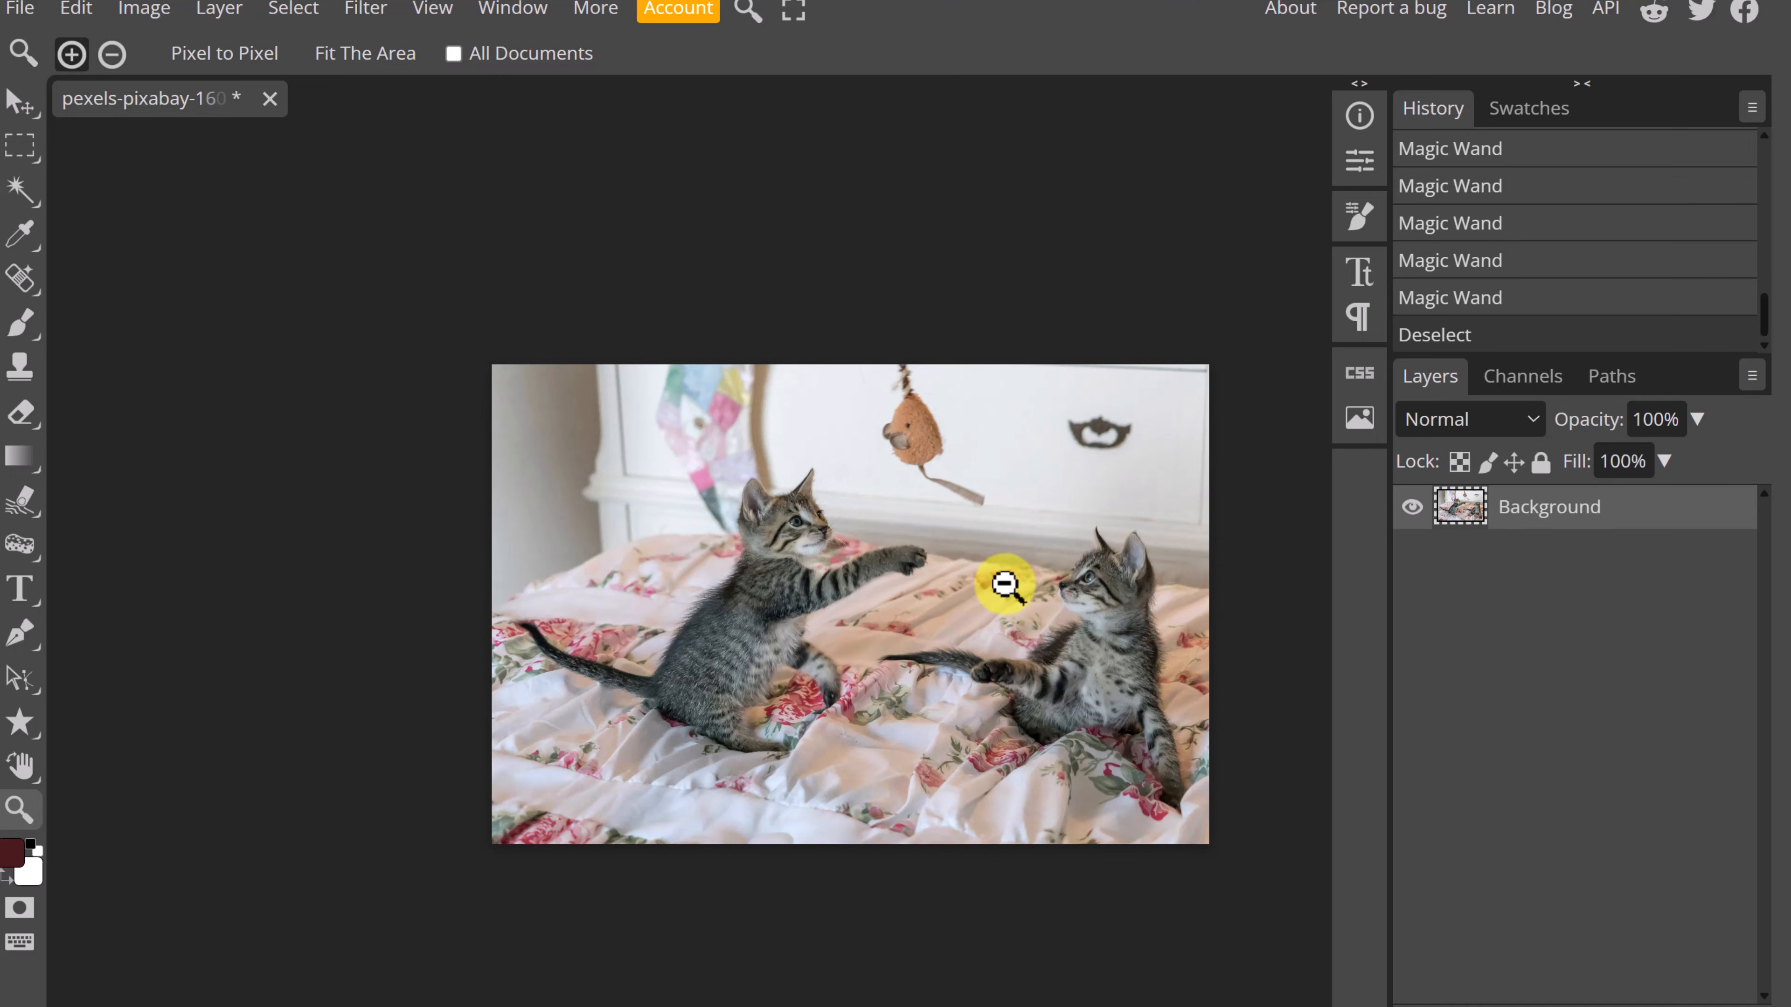
key(alt)
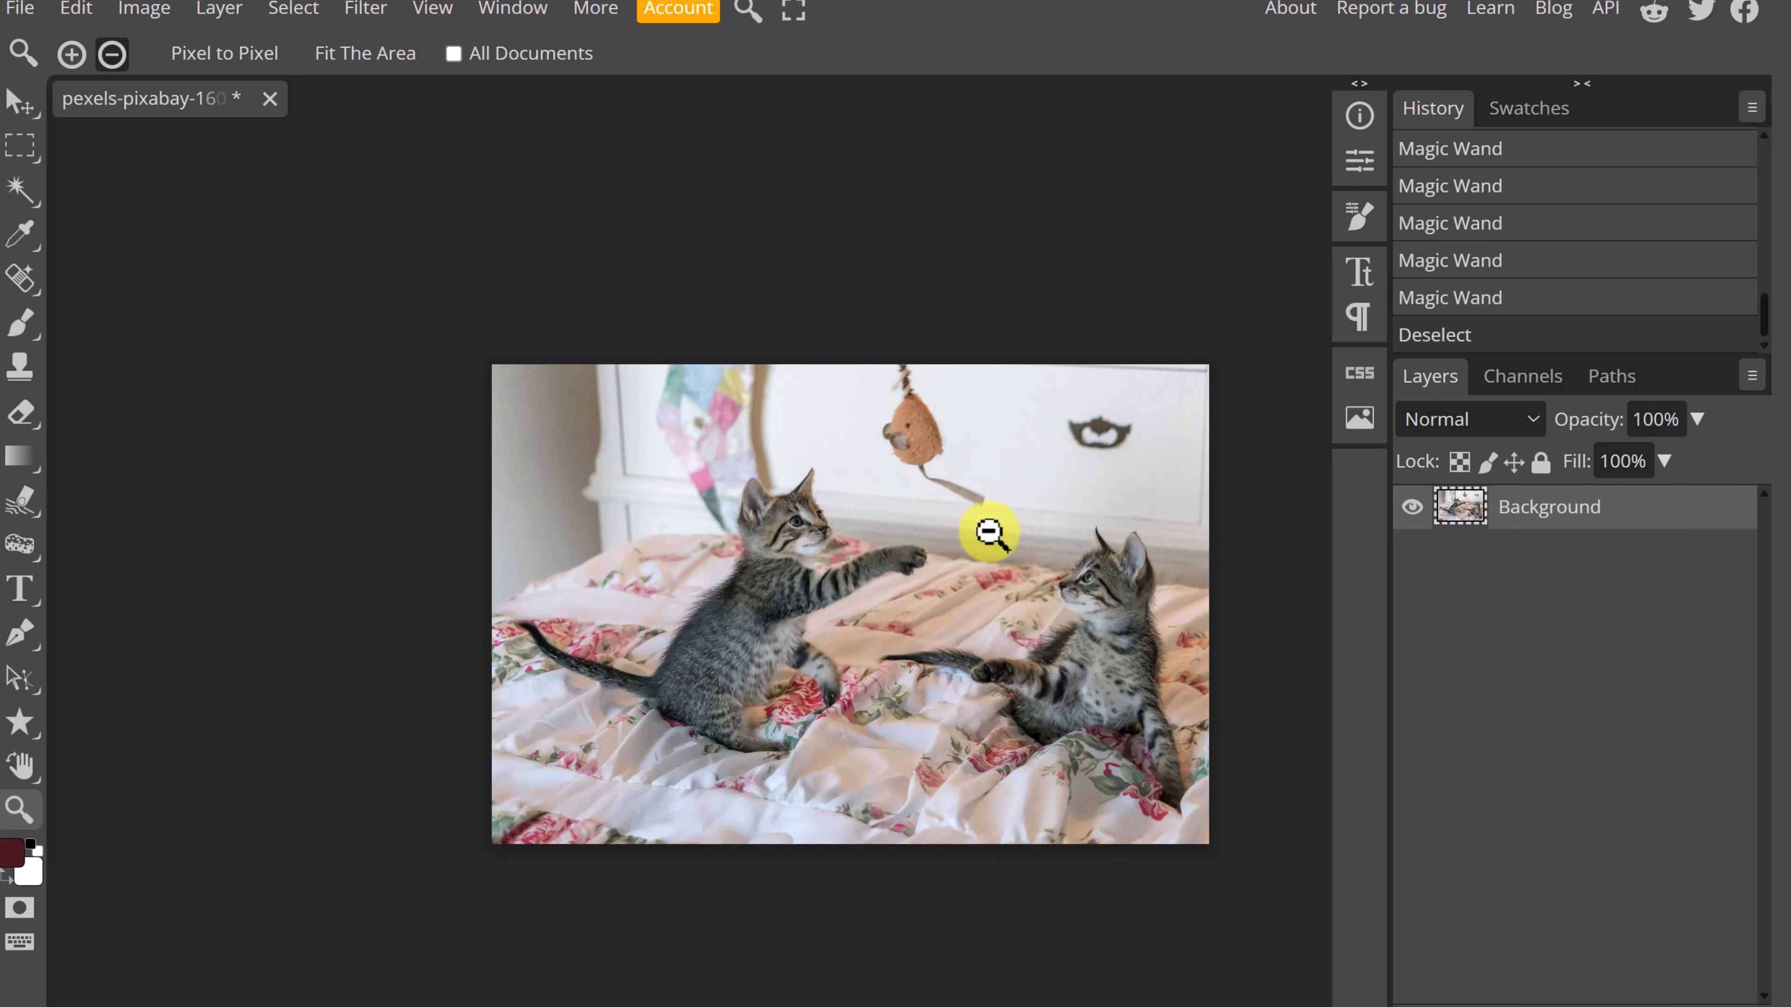
Zoom gradually in and out between the two kittens, ending with the whole photo in view.
scroll(1049, 554, up, 7)
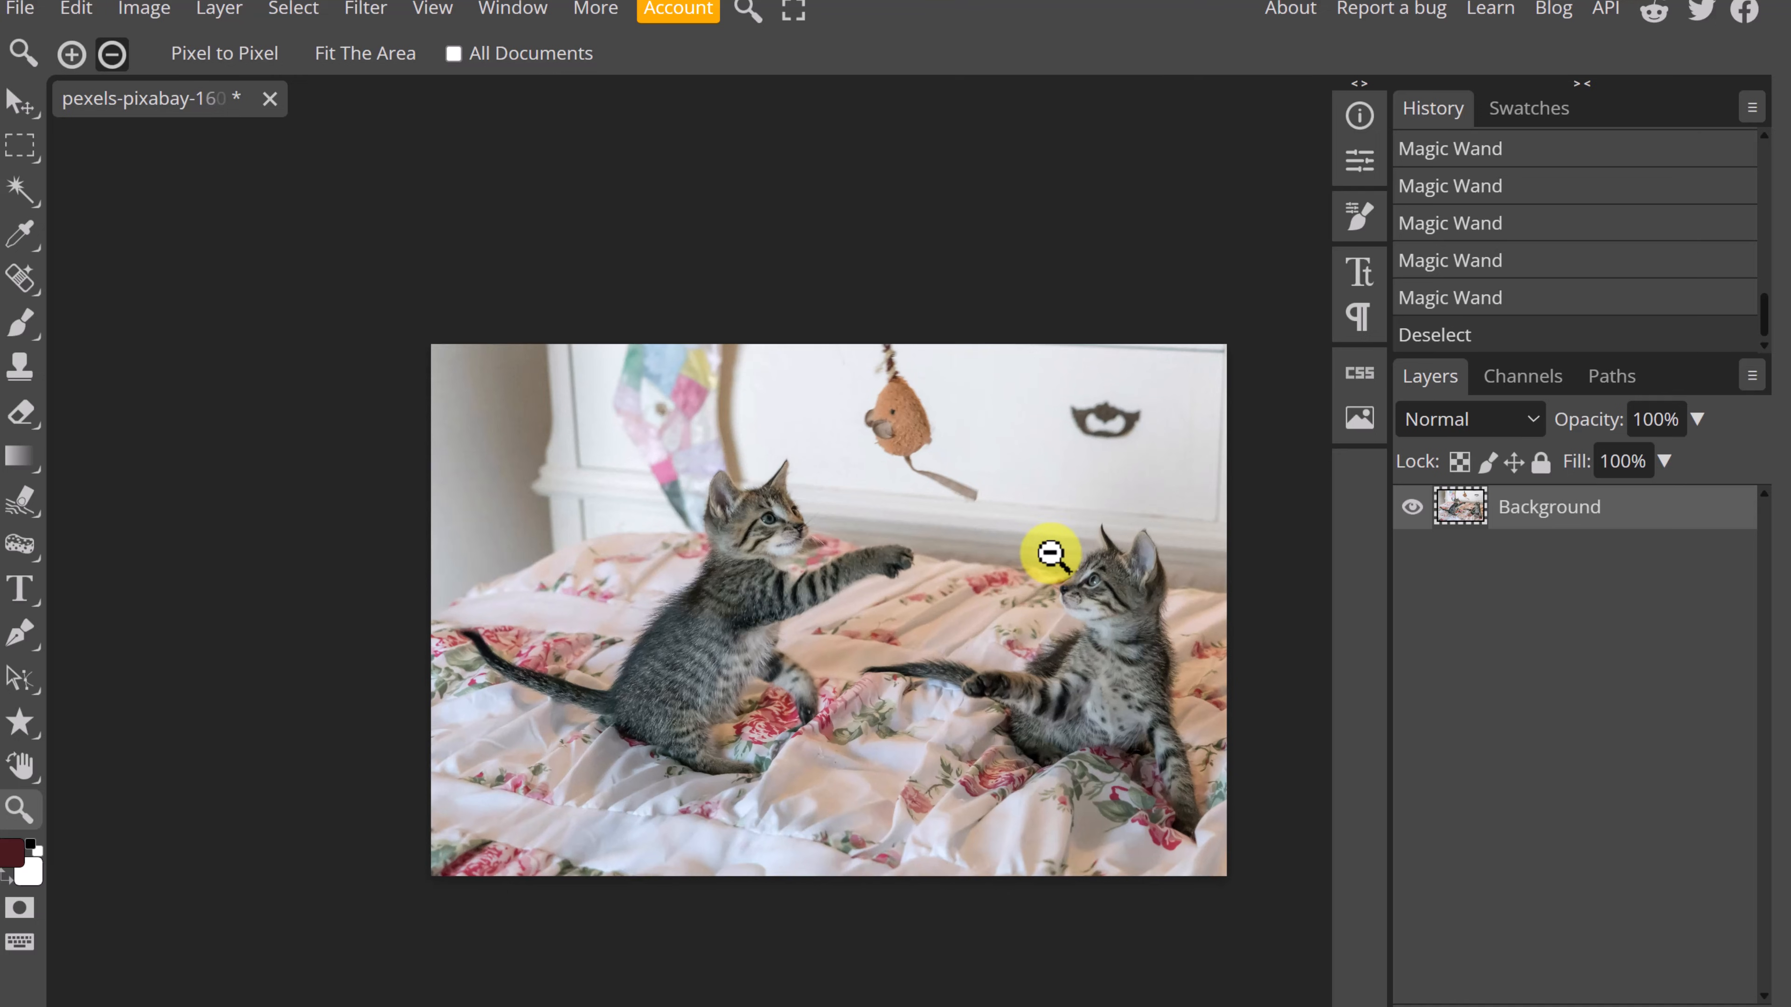
scroll(962, 557, down, 4)
scroll(960, 561, up, 3)
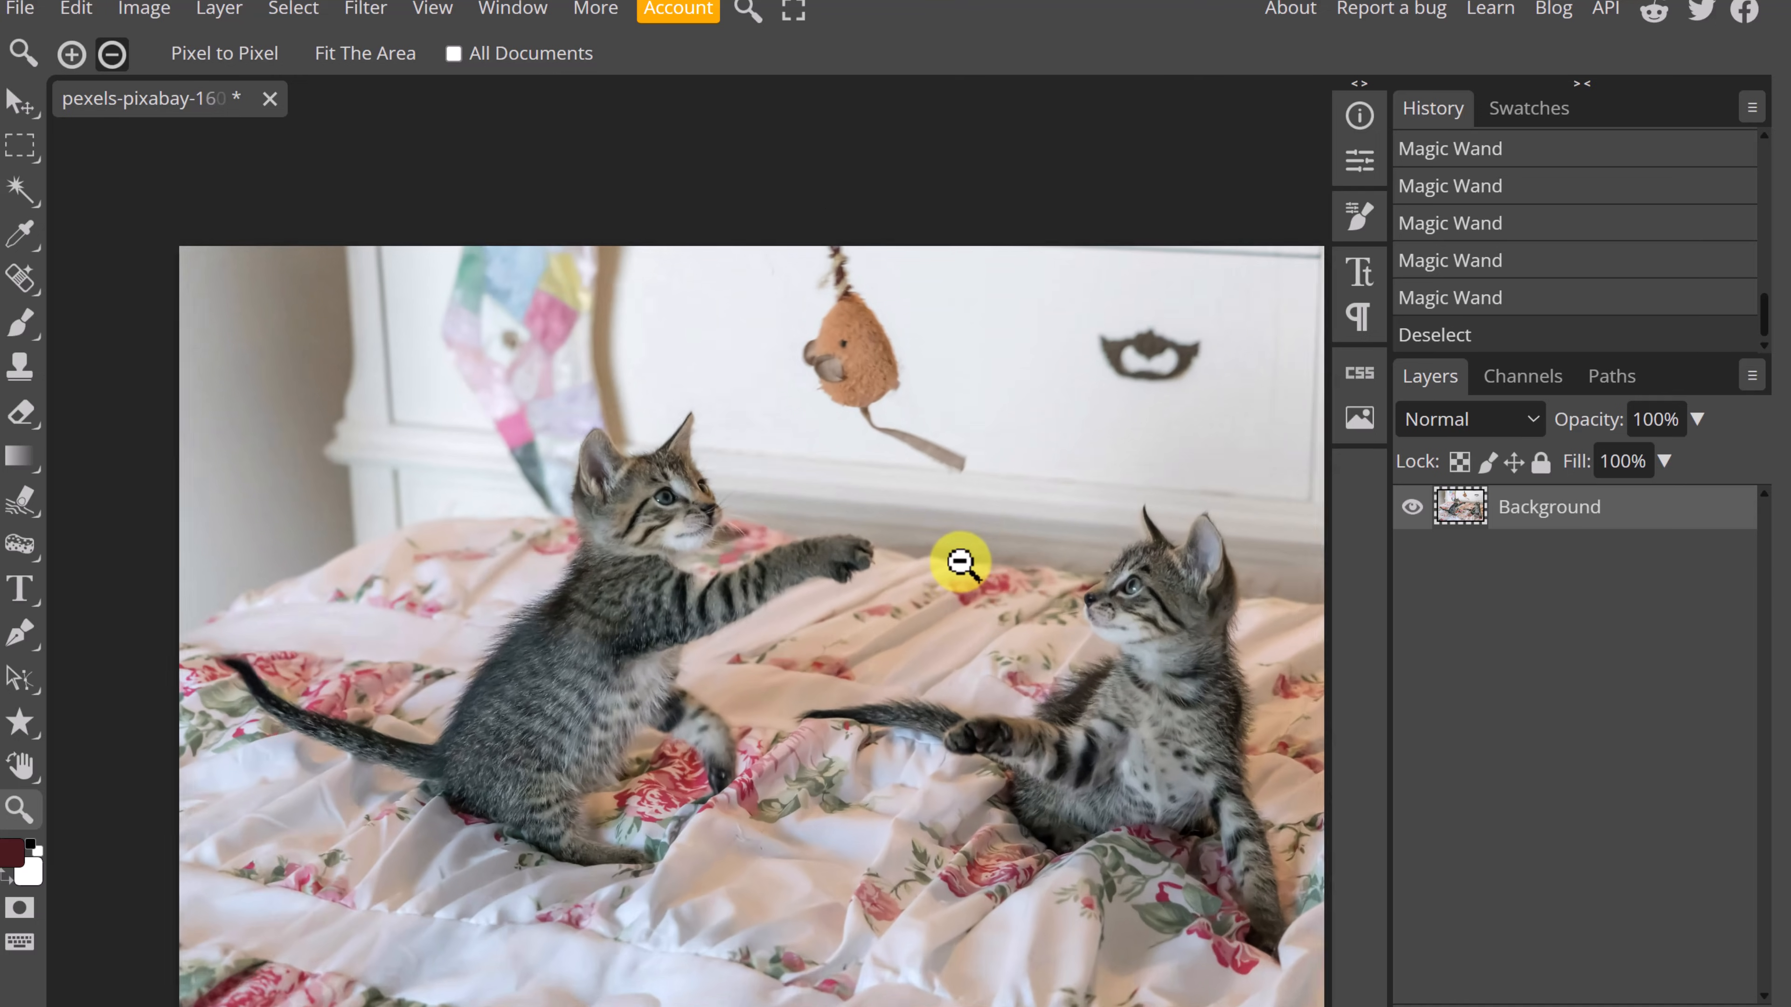
scroll(955, 564, down, 1)
scroll(903, 564, up, 3)
scroll(903, 564, up, 1)
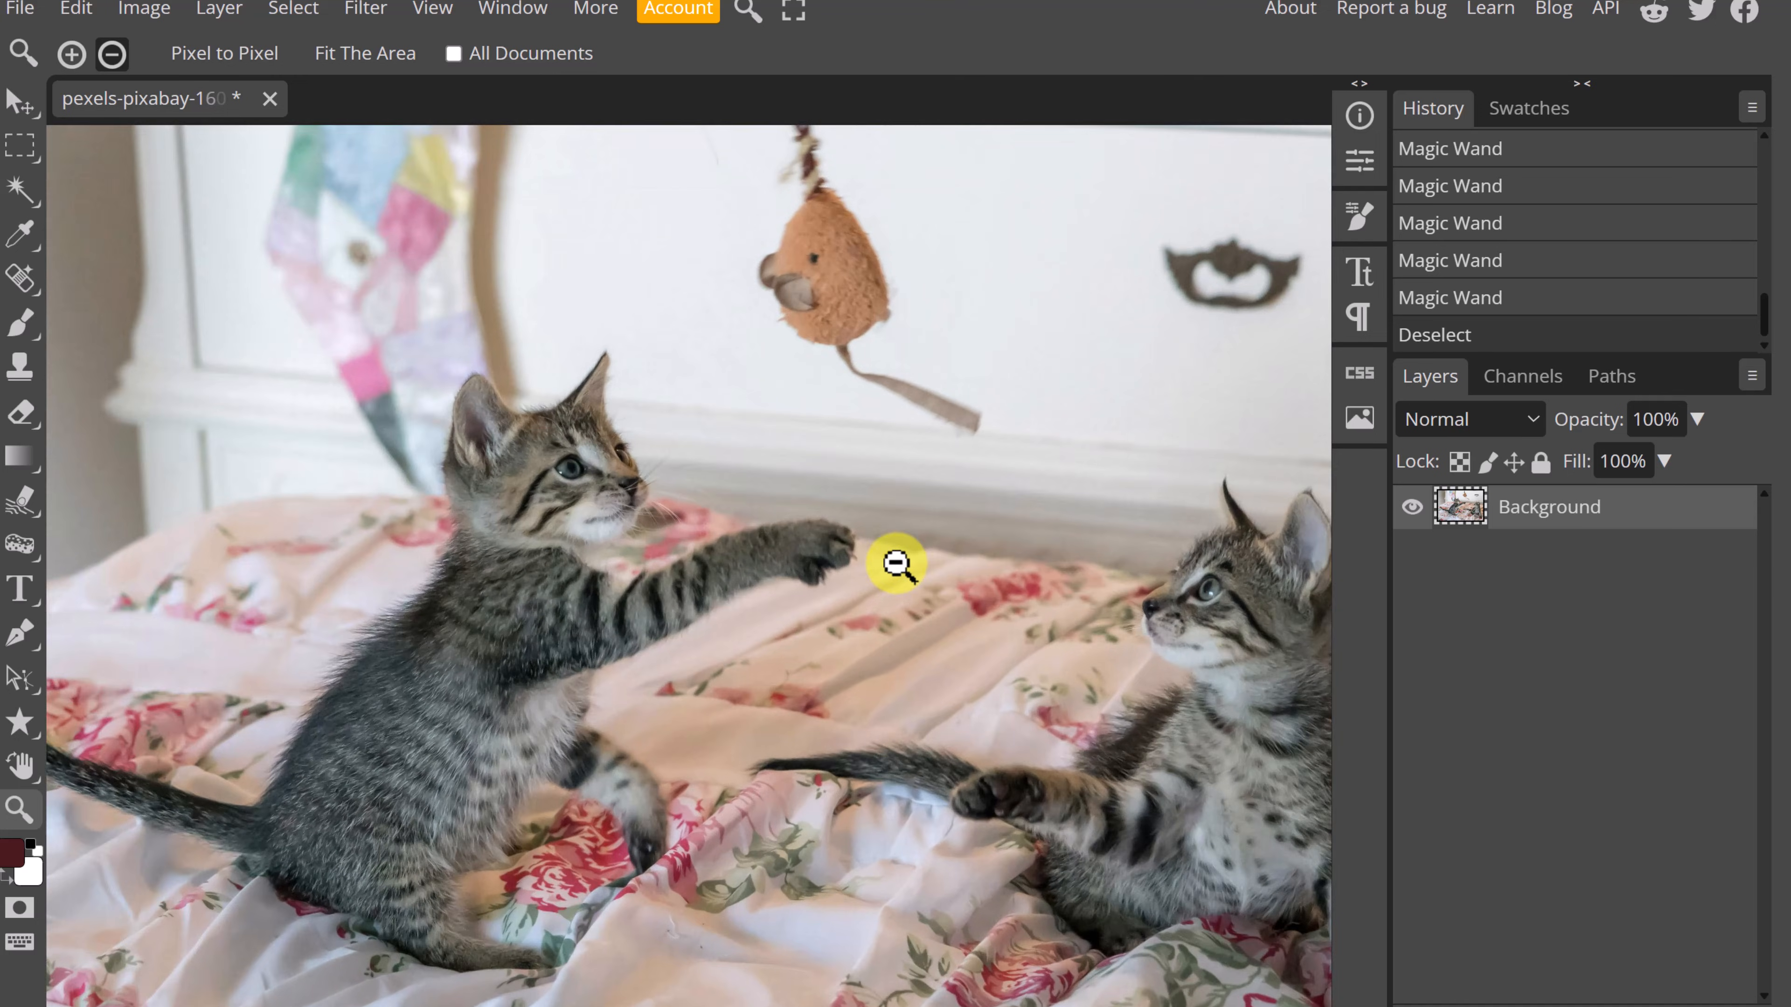
scroll(903, 564, down, 1)
scroll(839, 302, up, 3)
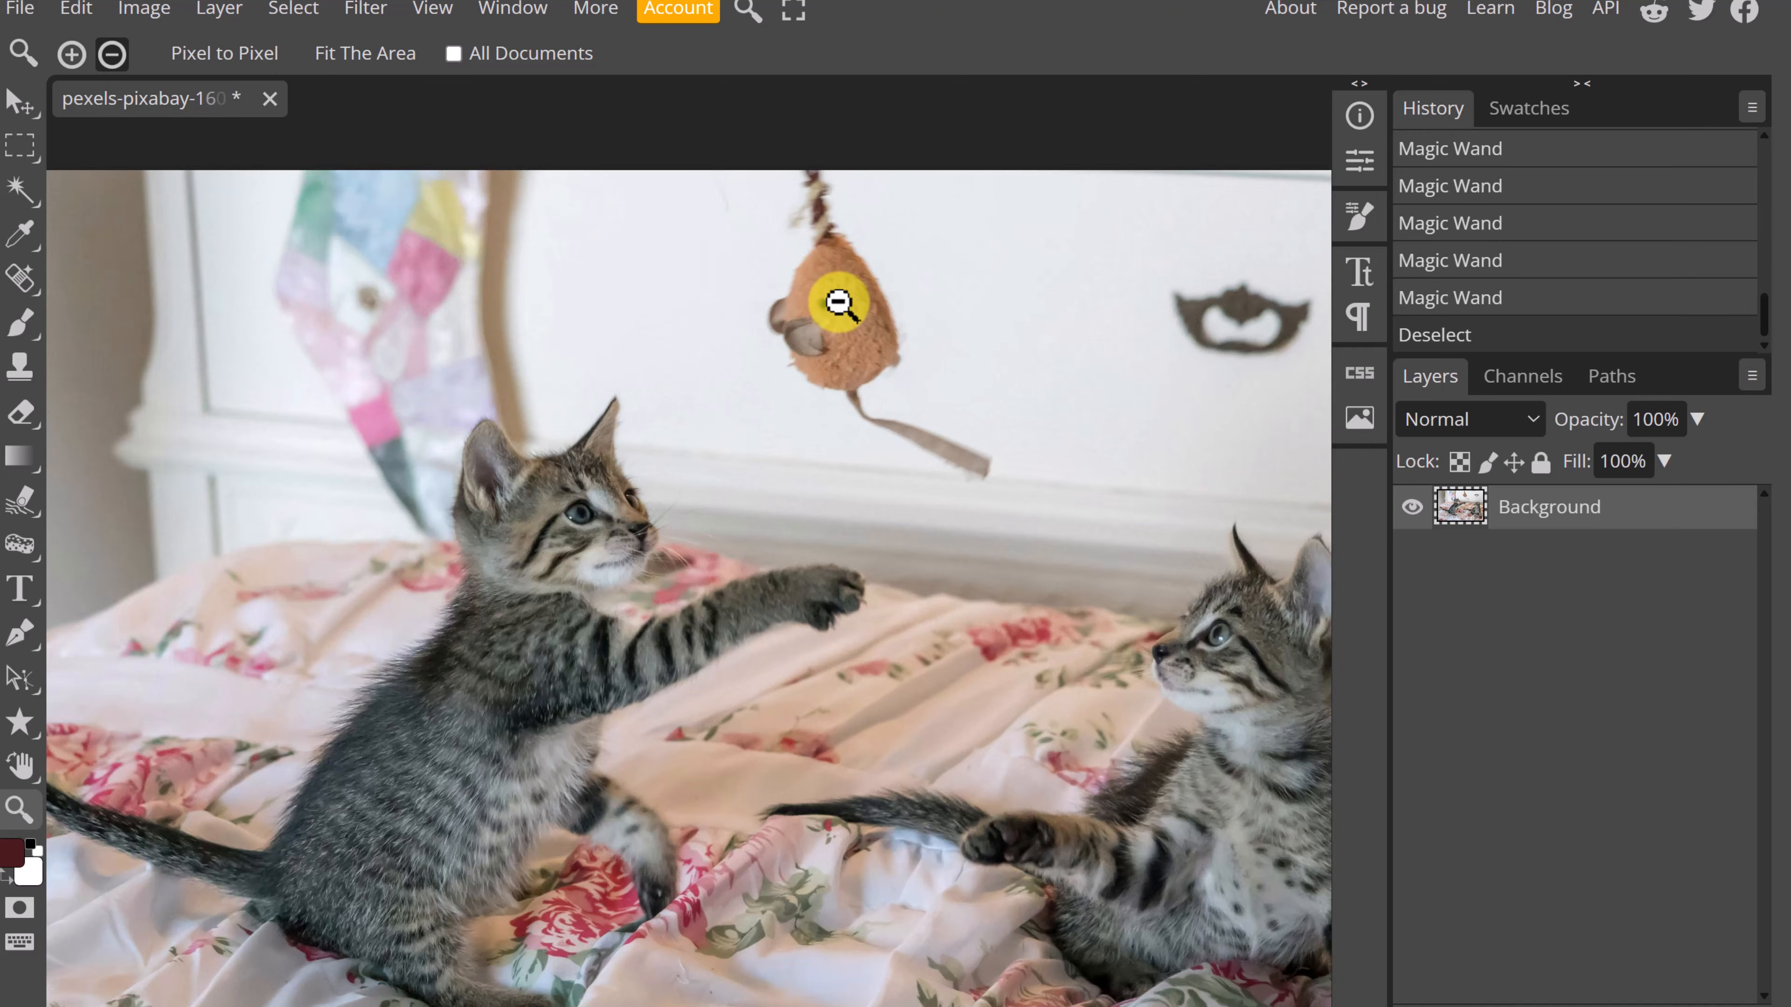
scroll(838, 304, down, 3)
scroll(838, 307, down, 3)
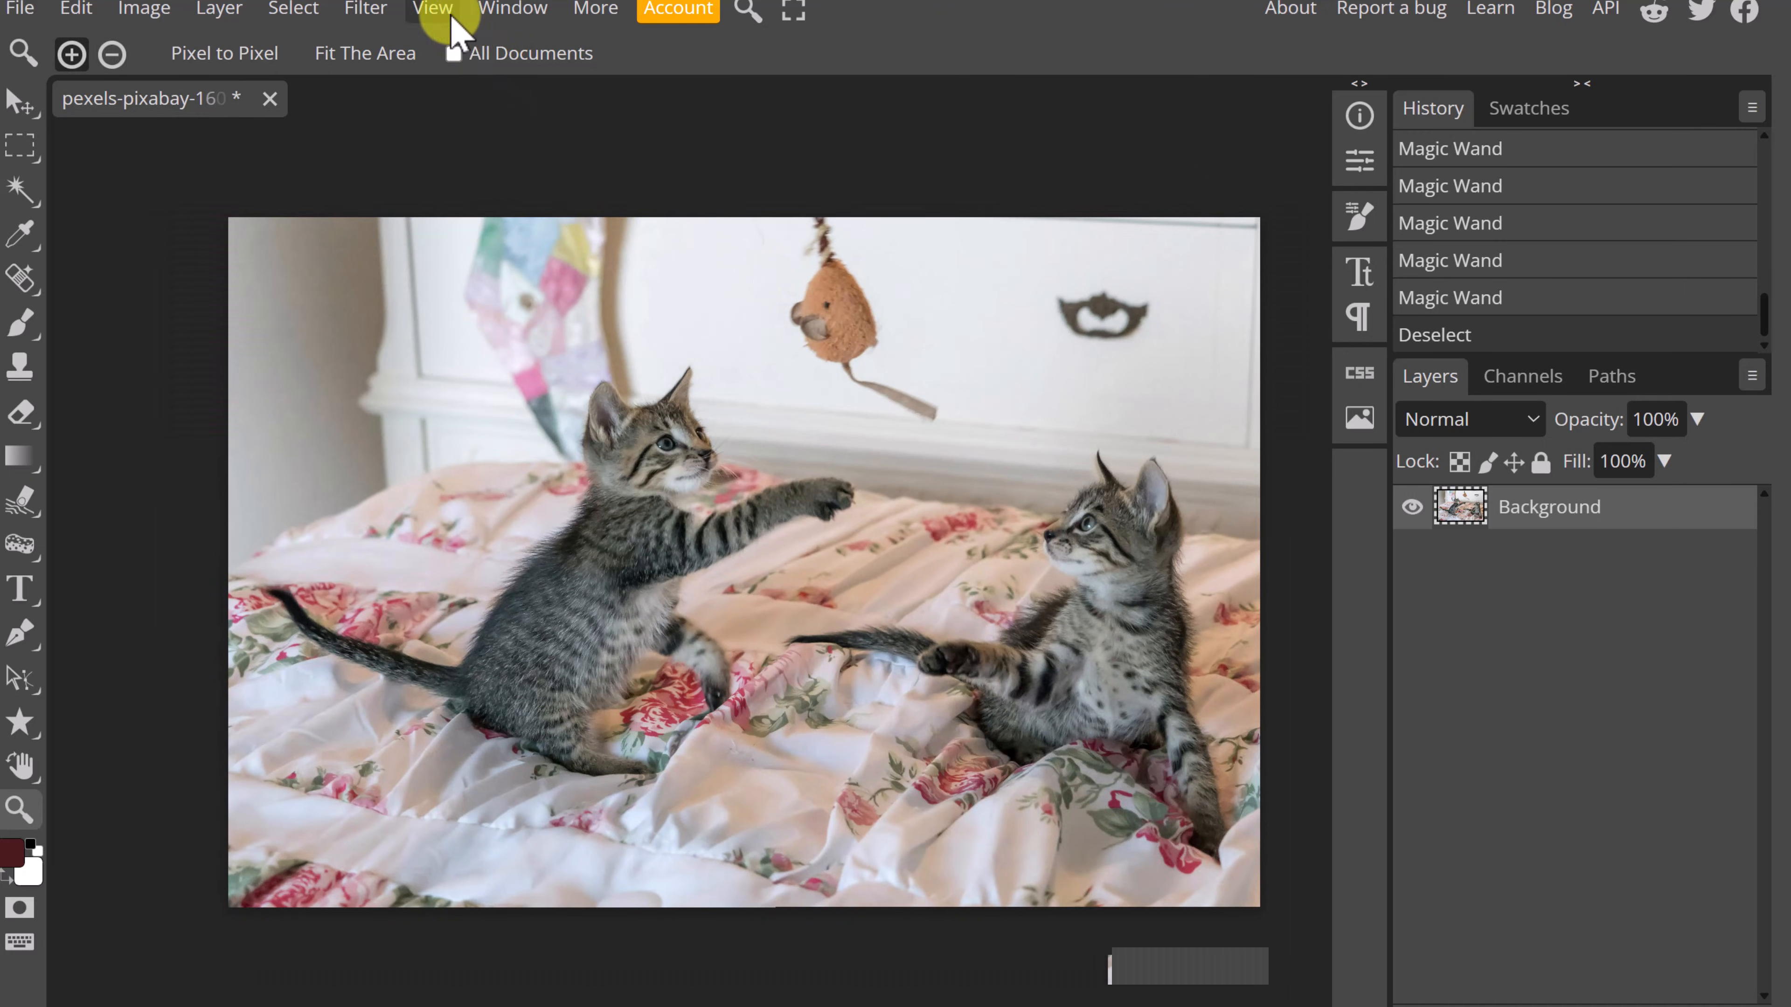
Zoom in once with the Zoom In command, and magnify the area around the kitten's raised foreleg with the Zoom tool.
click(444, 10)
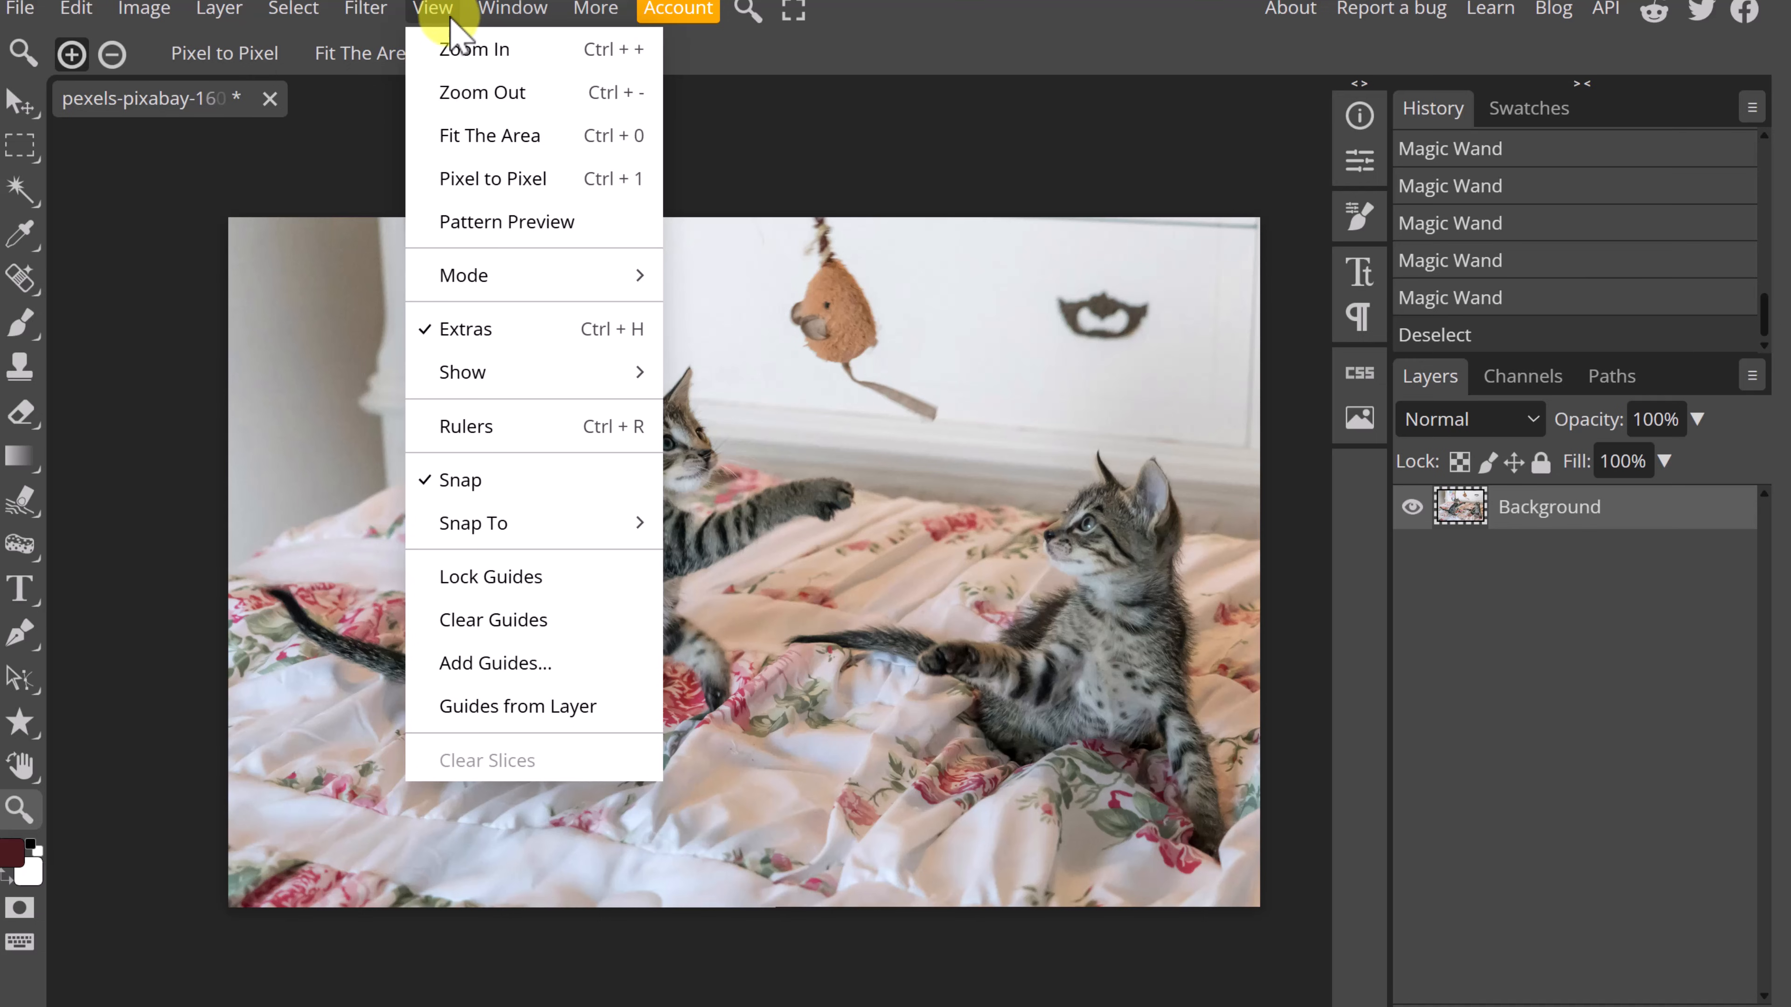
click(465, 48)
click(438, 9)
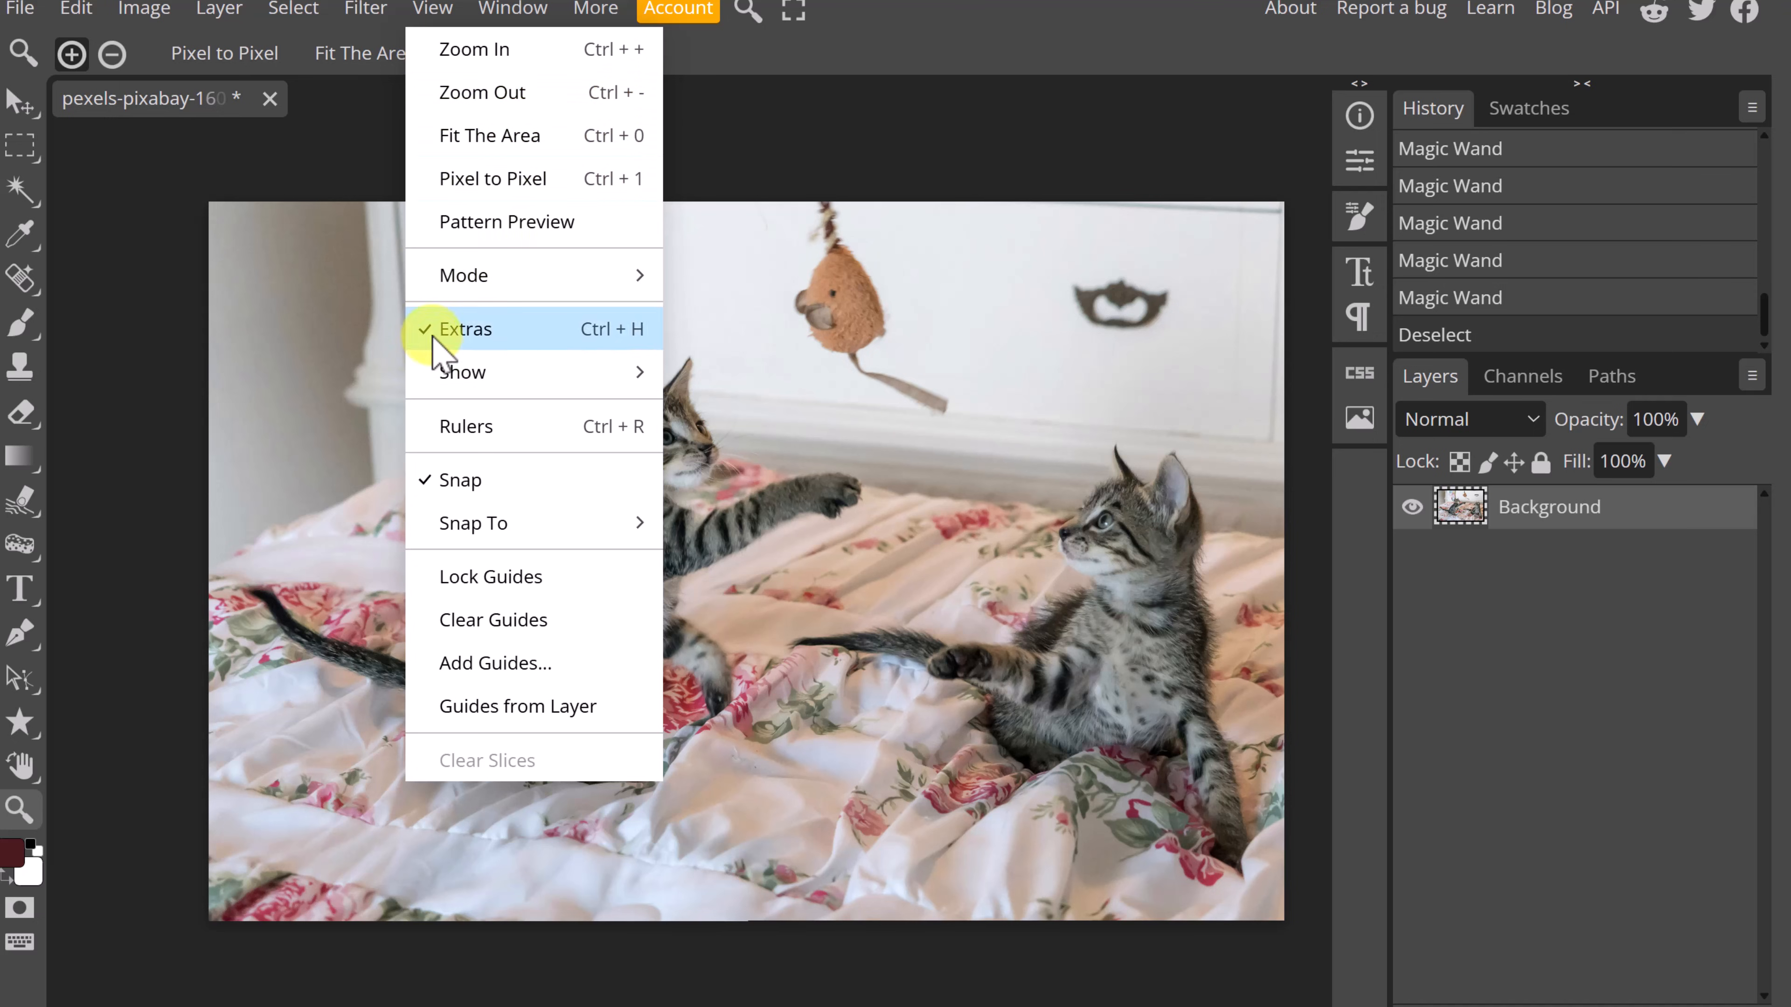
click(829, 534)
click(688, 541)
click(688, 541)
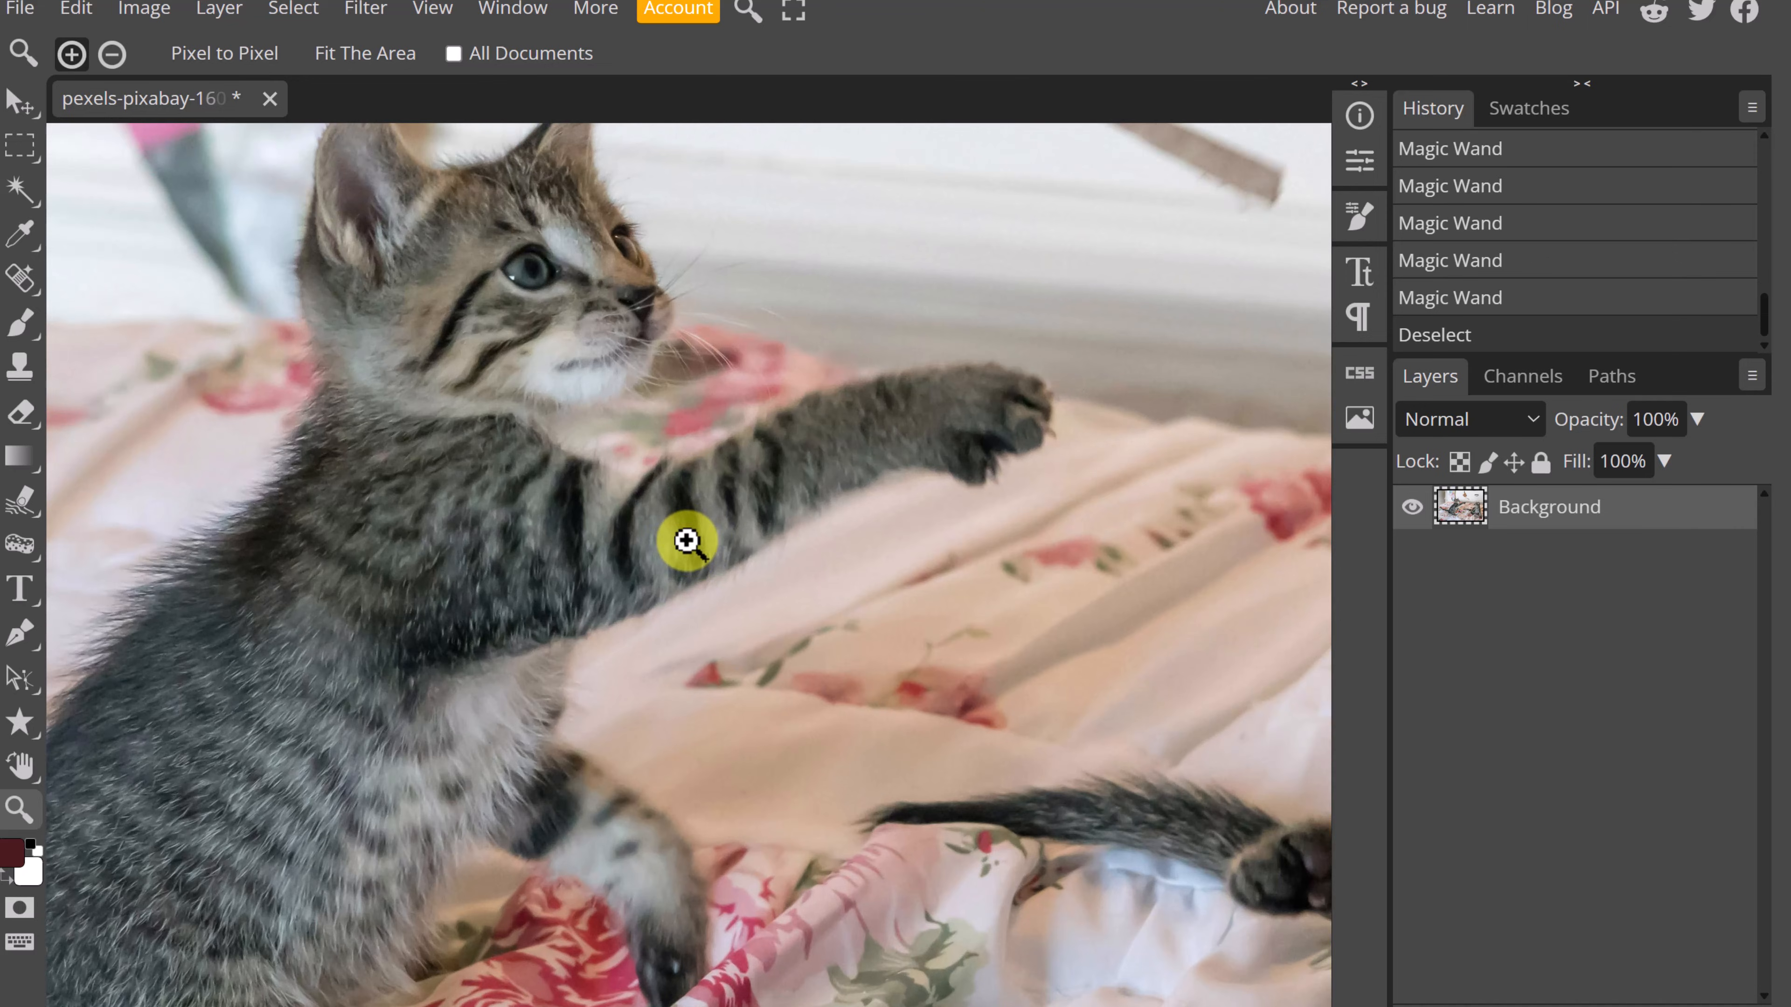
click(689, 541)
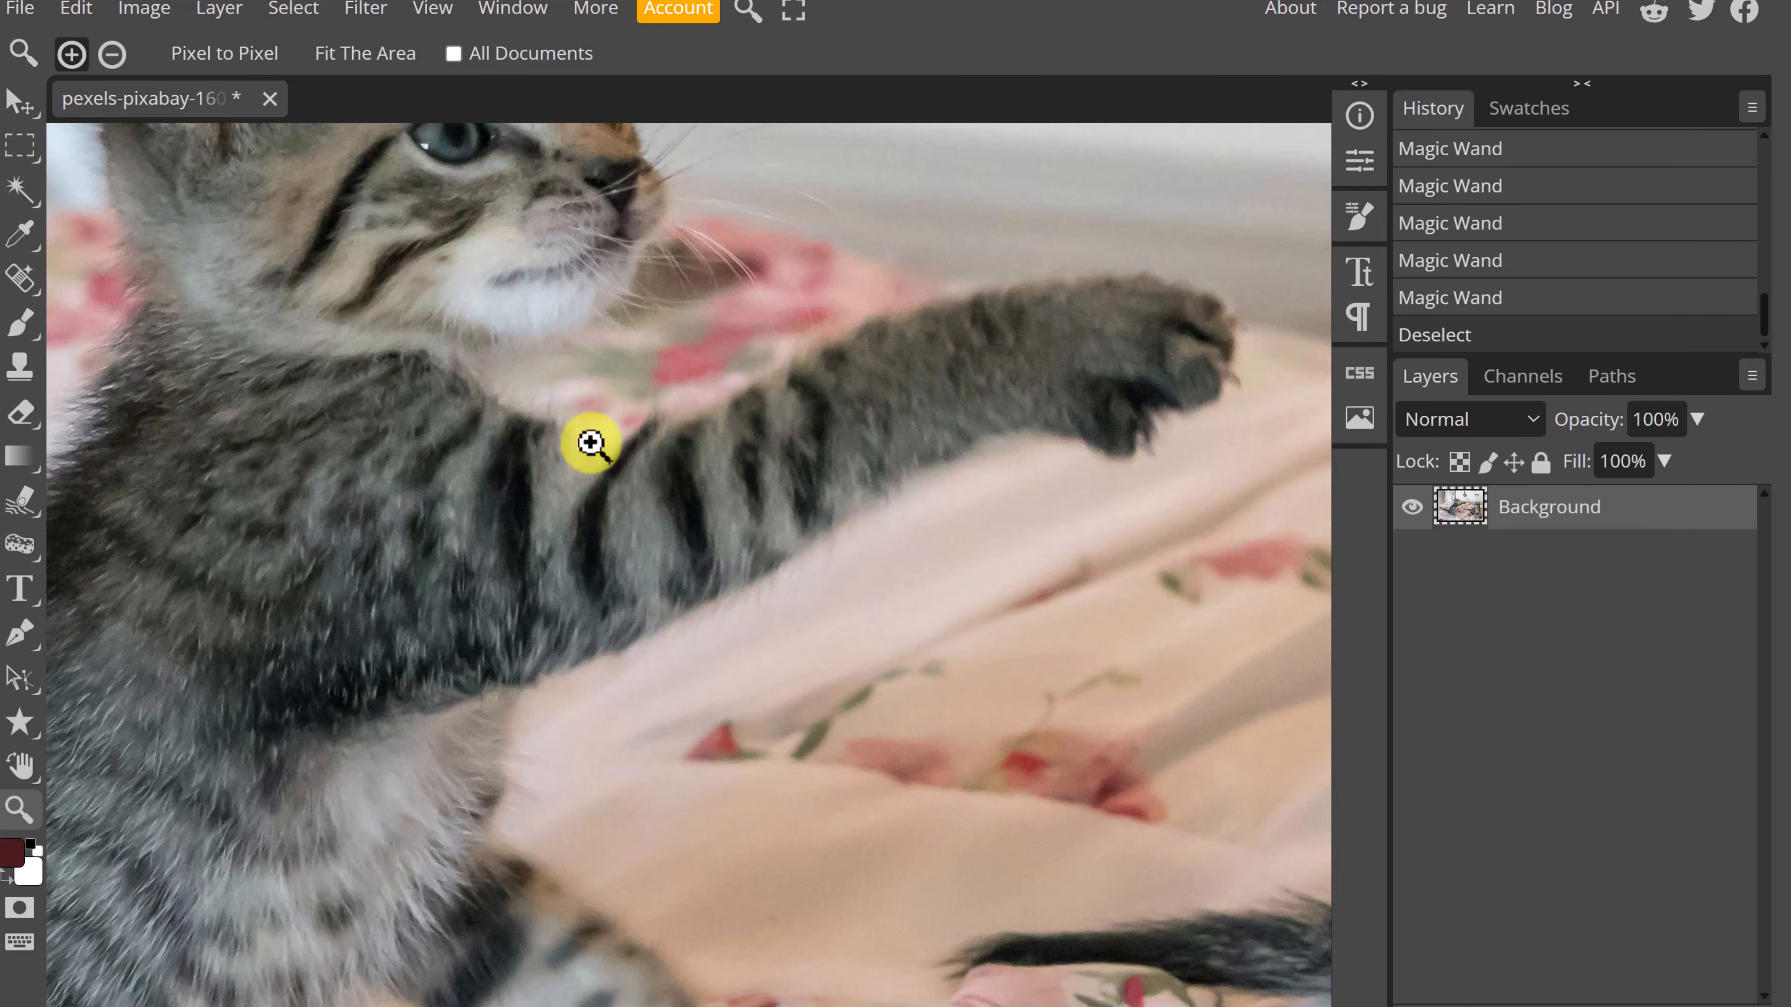
Switch from Rotate View to the Hand tool and pan the magnified photo to bring the kitten's face into view.
click(22, 777)
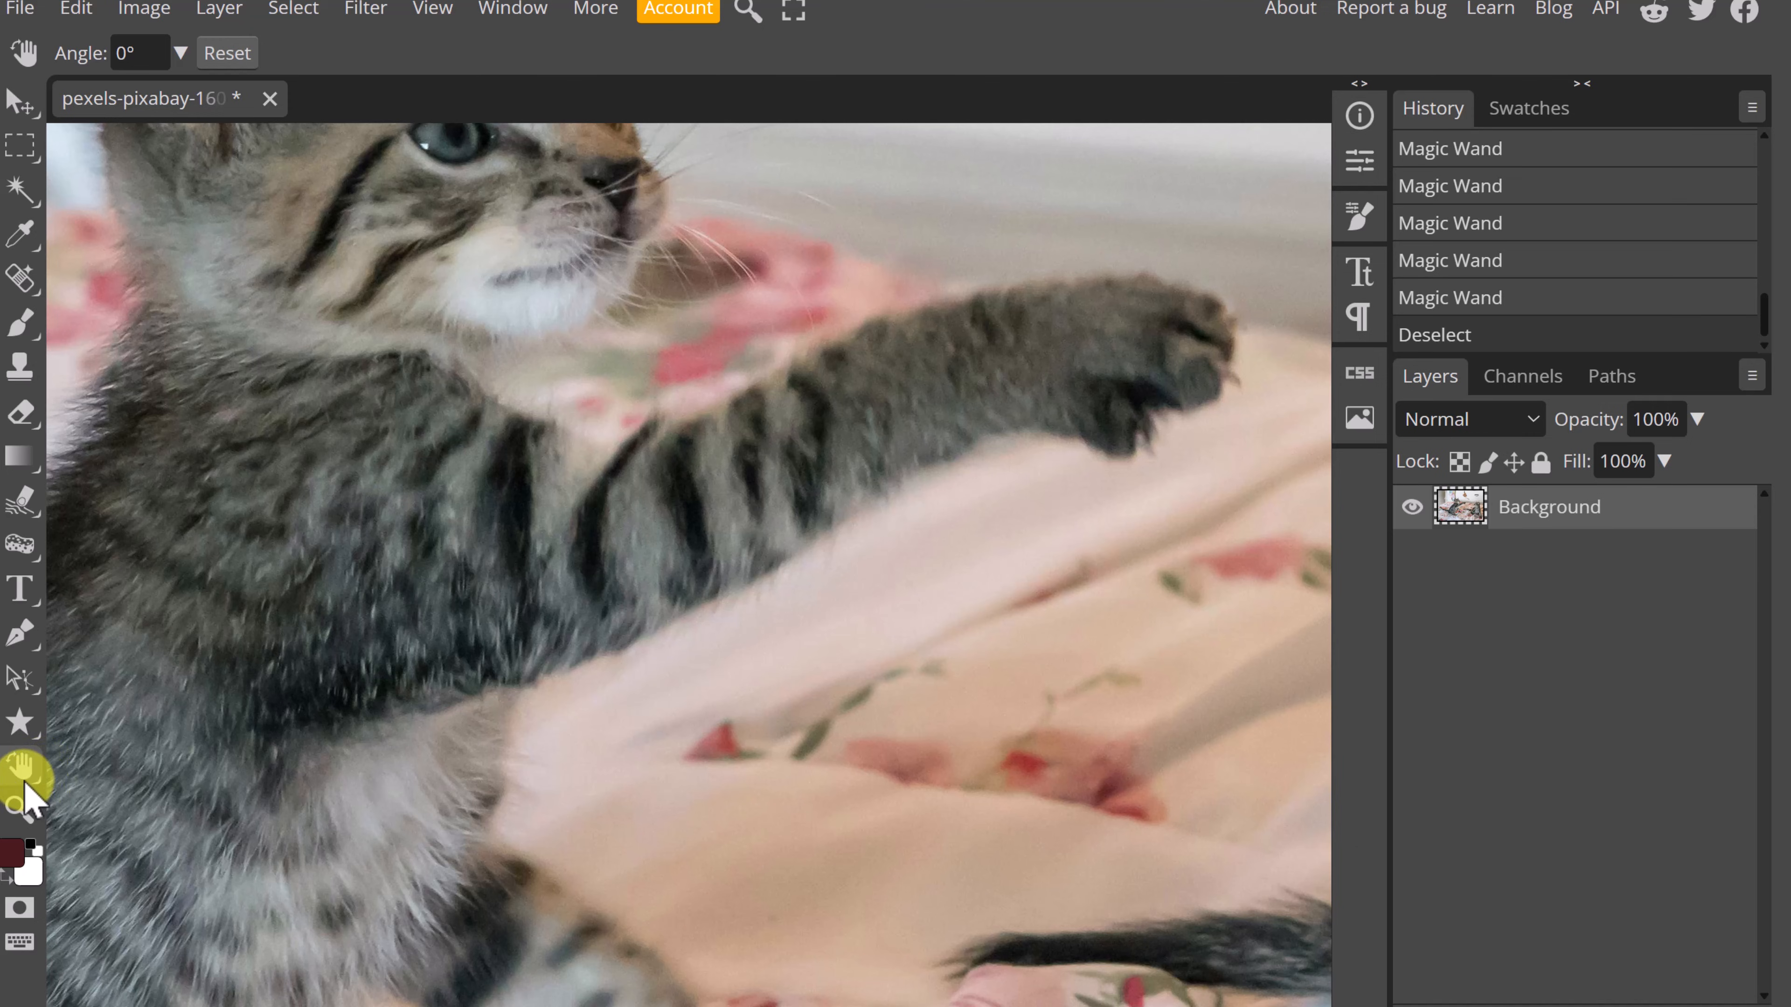
drag(25, 785, 109, 774)
drag(416, 511, 737, 590)
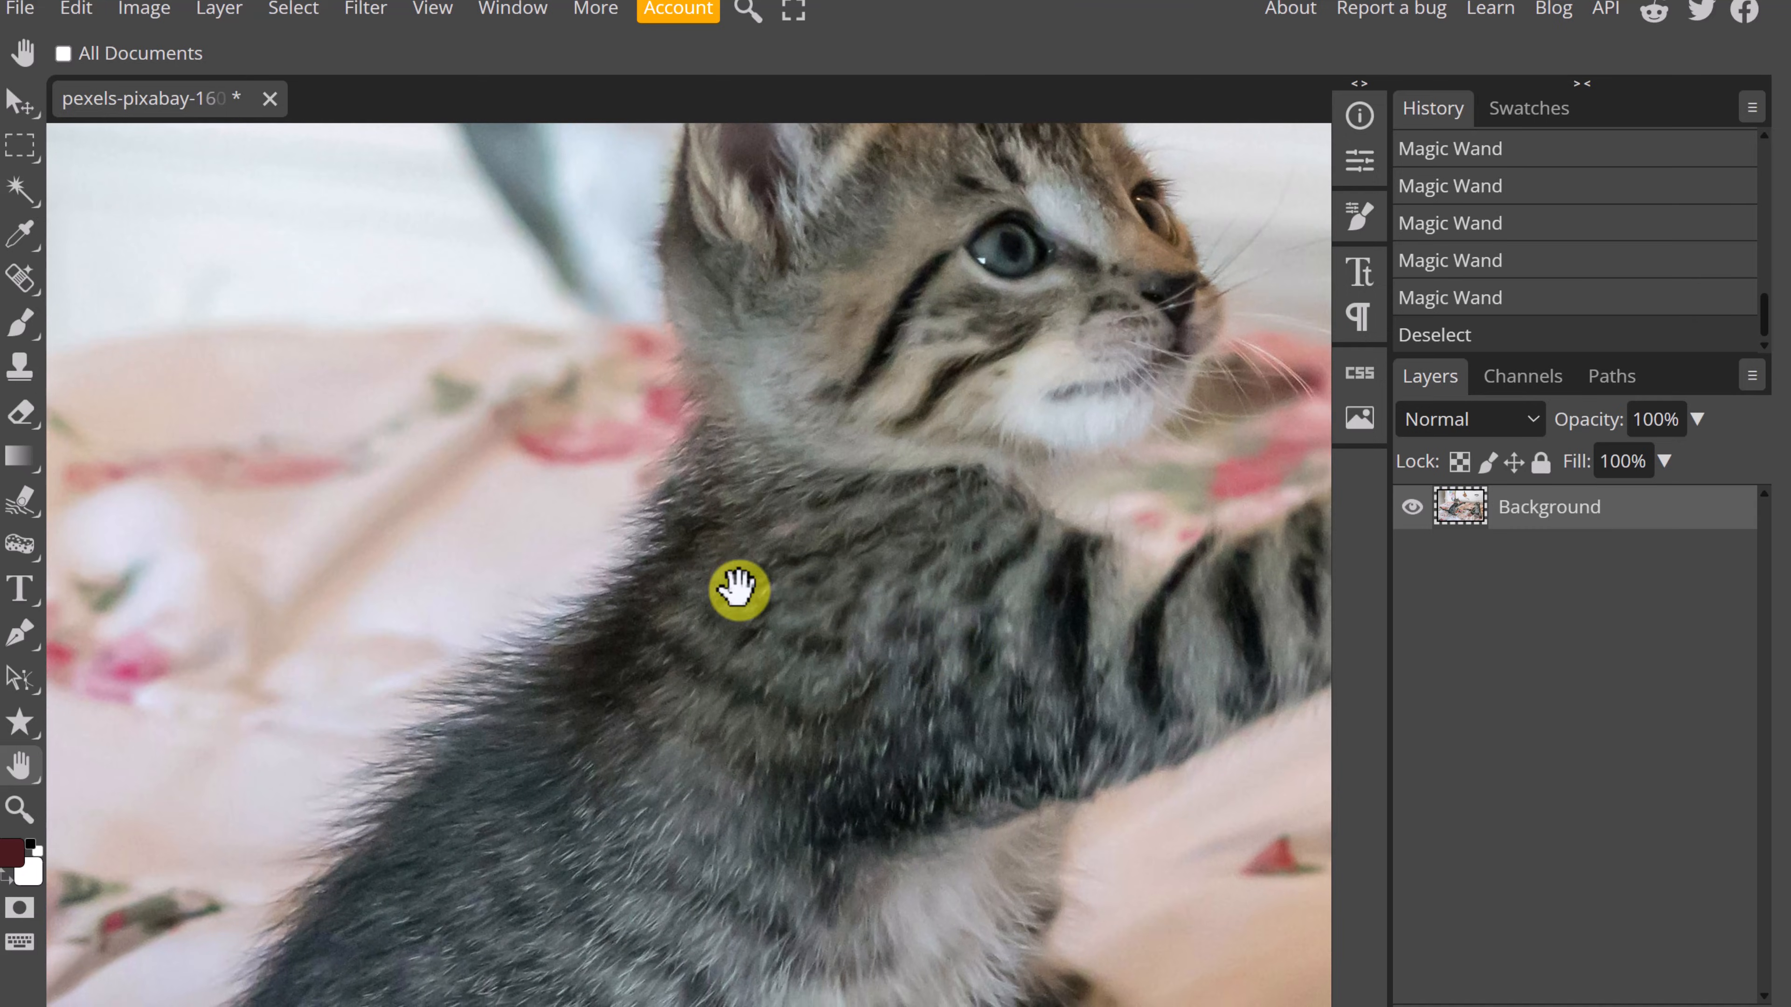
Zoom out with the Zoom tool to show most of the reaching kitten, and reactivate the Hand tool.
click(21, 811)
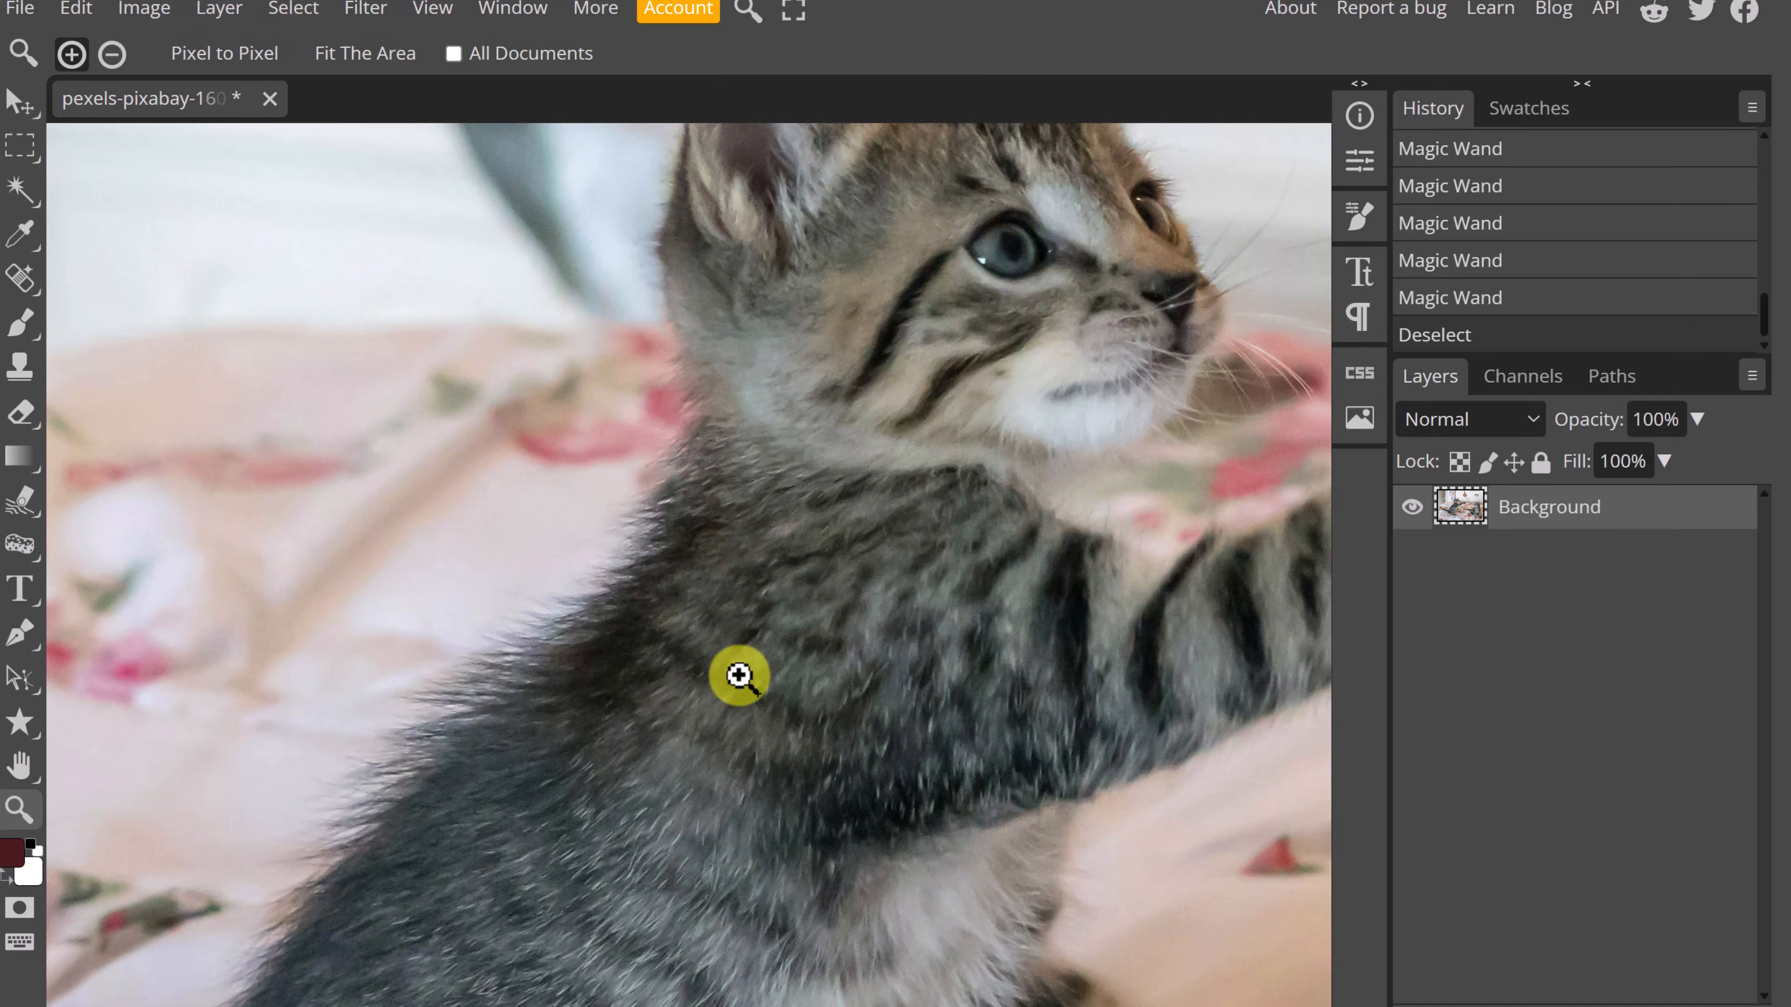
alt+click(811, 652)
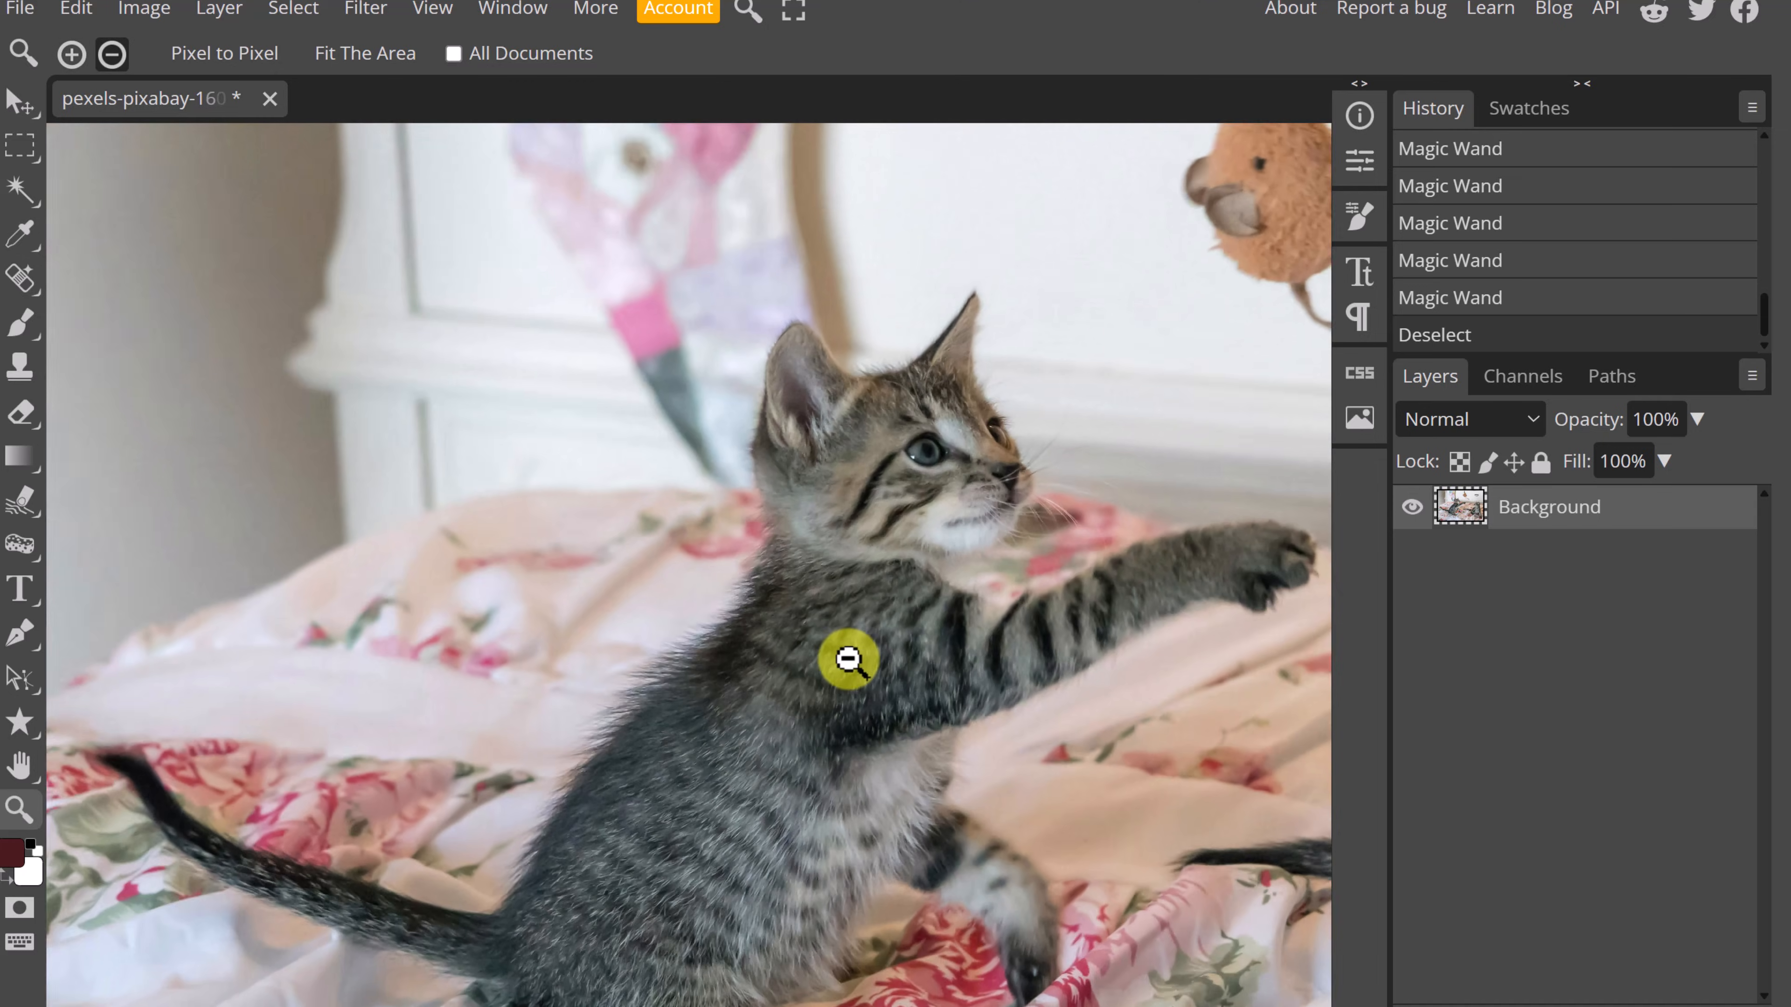
alt+click(848, 659)
click(19, 766)
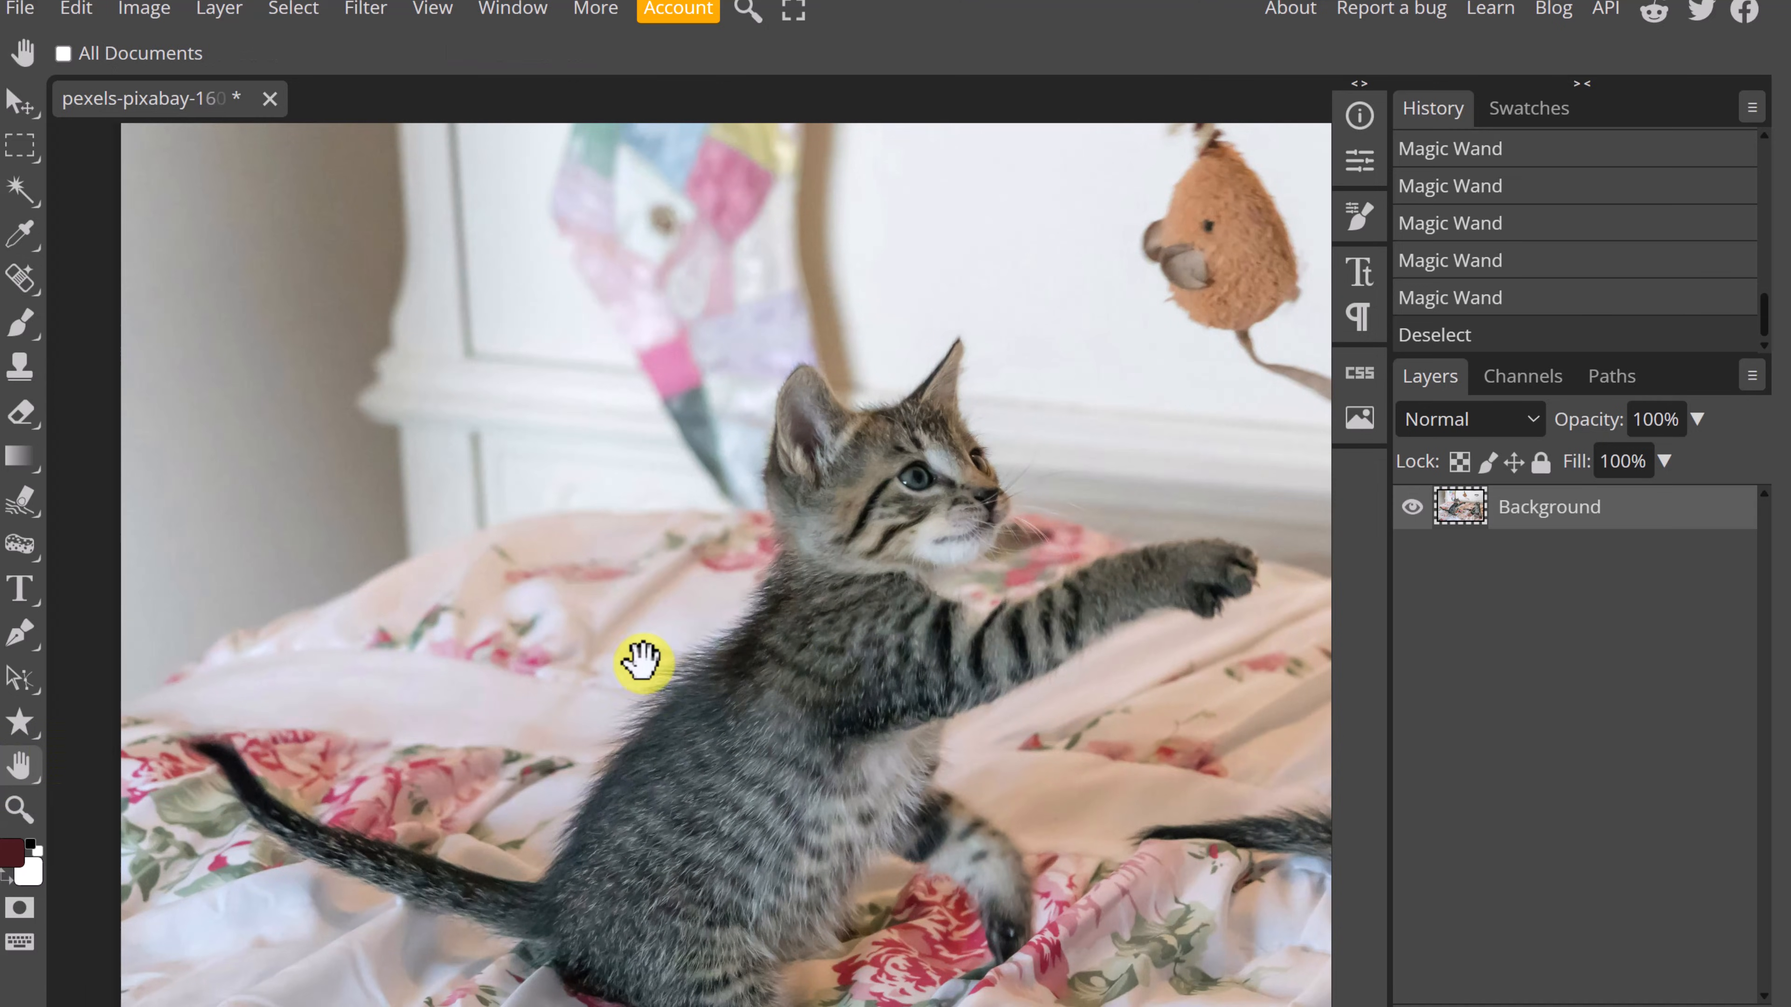
Pan across the magnified photo with the Hand tool, and zoom out with the Zoom tool to show both kittens.
drag(642, 662, 468, 652)
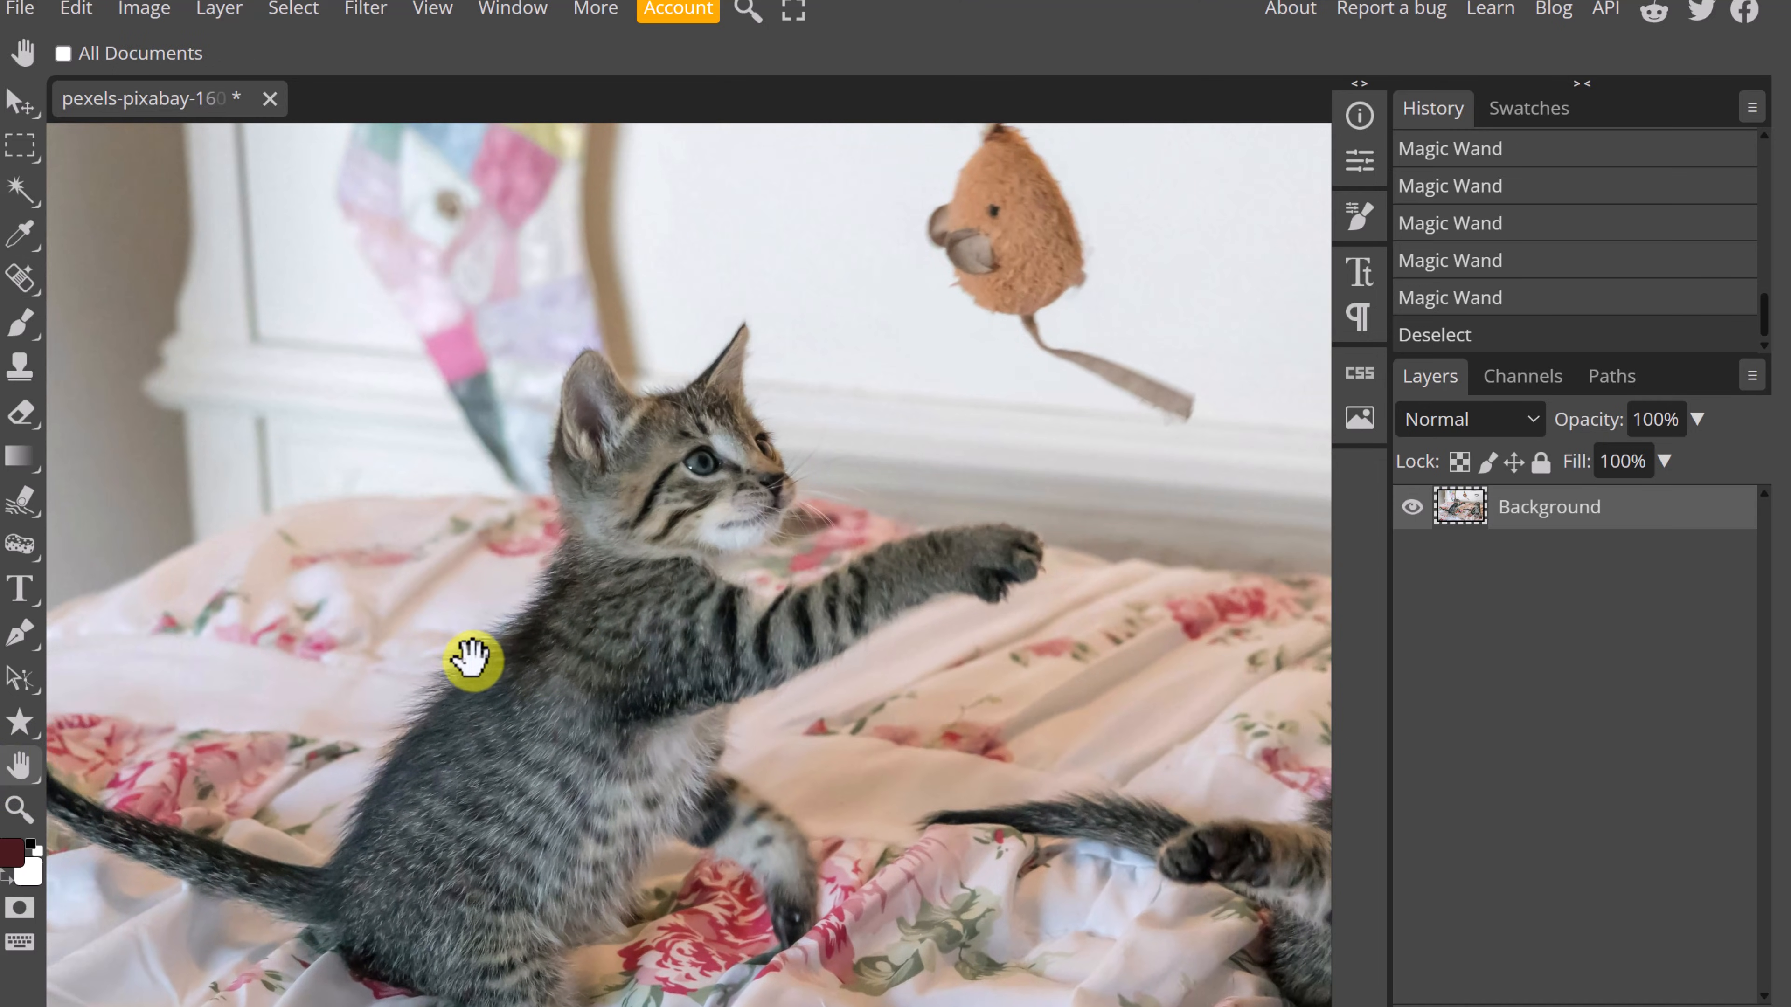
click(20, 811)
scroll(670, 628, down, 5)
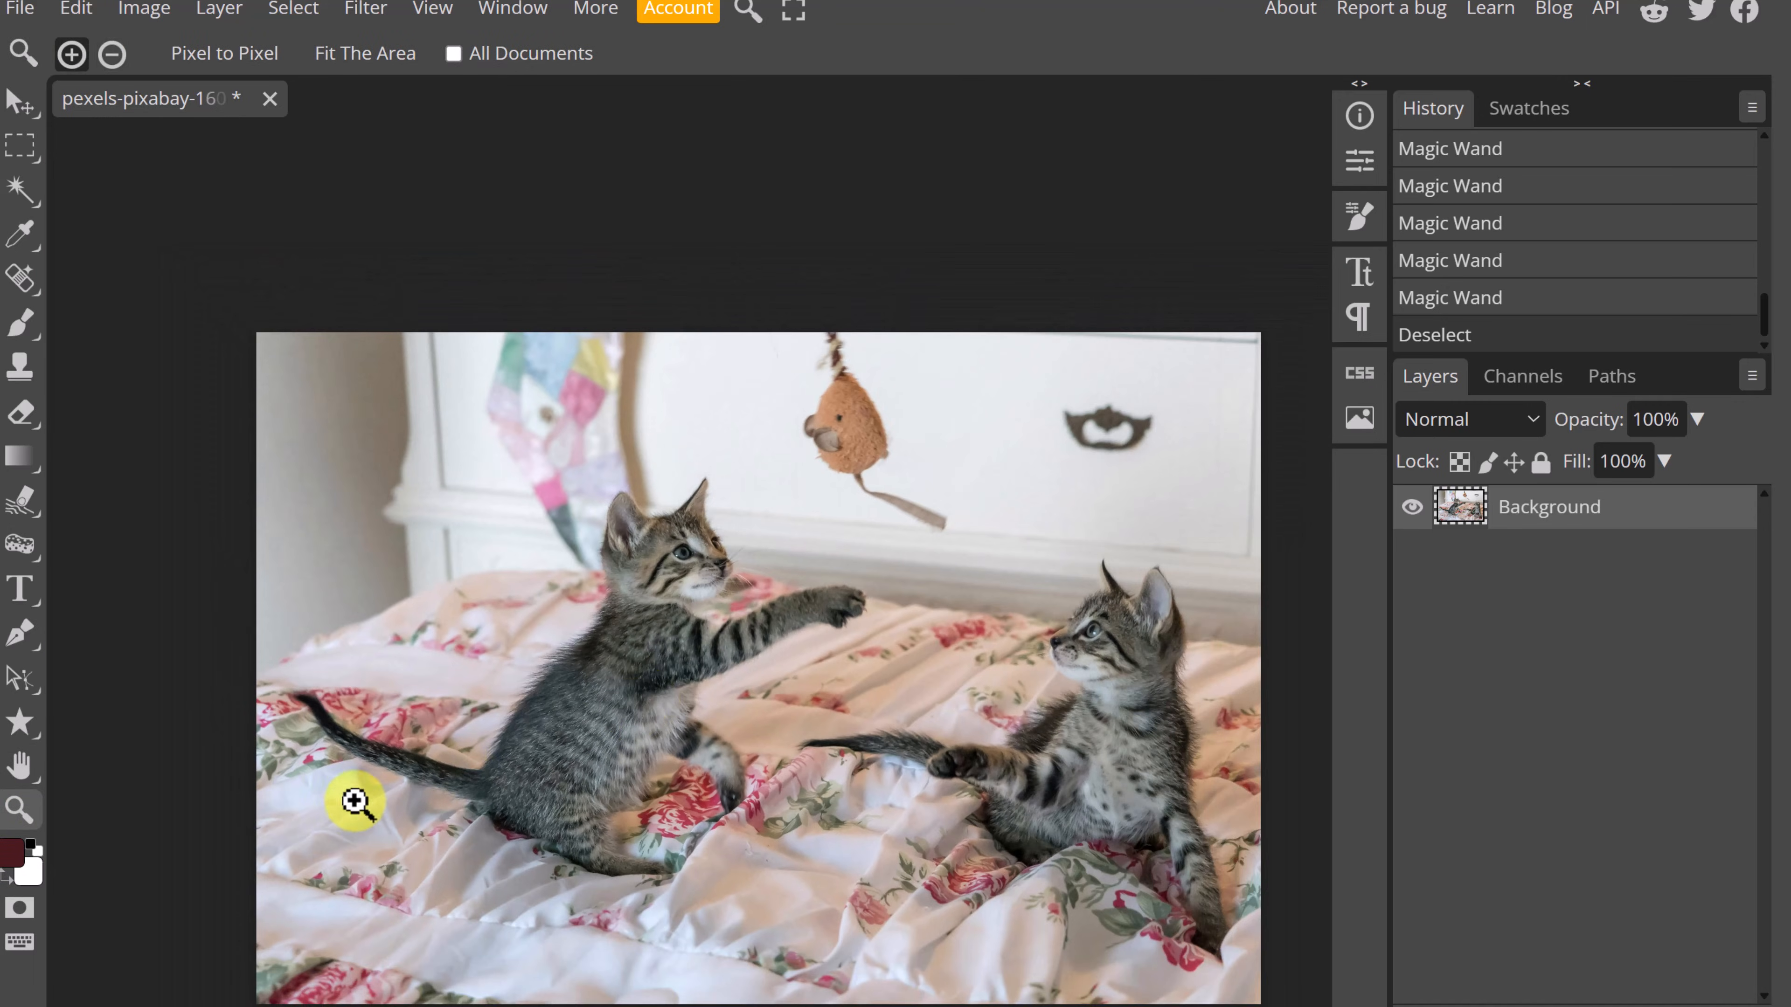
Rotate the canvas view to about 31° with the Rotate View tool, and reset the view angle.
click(21, 769)
click(145, 811)
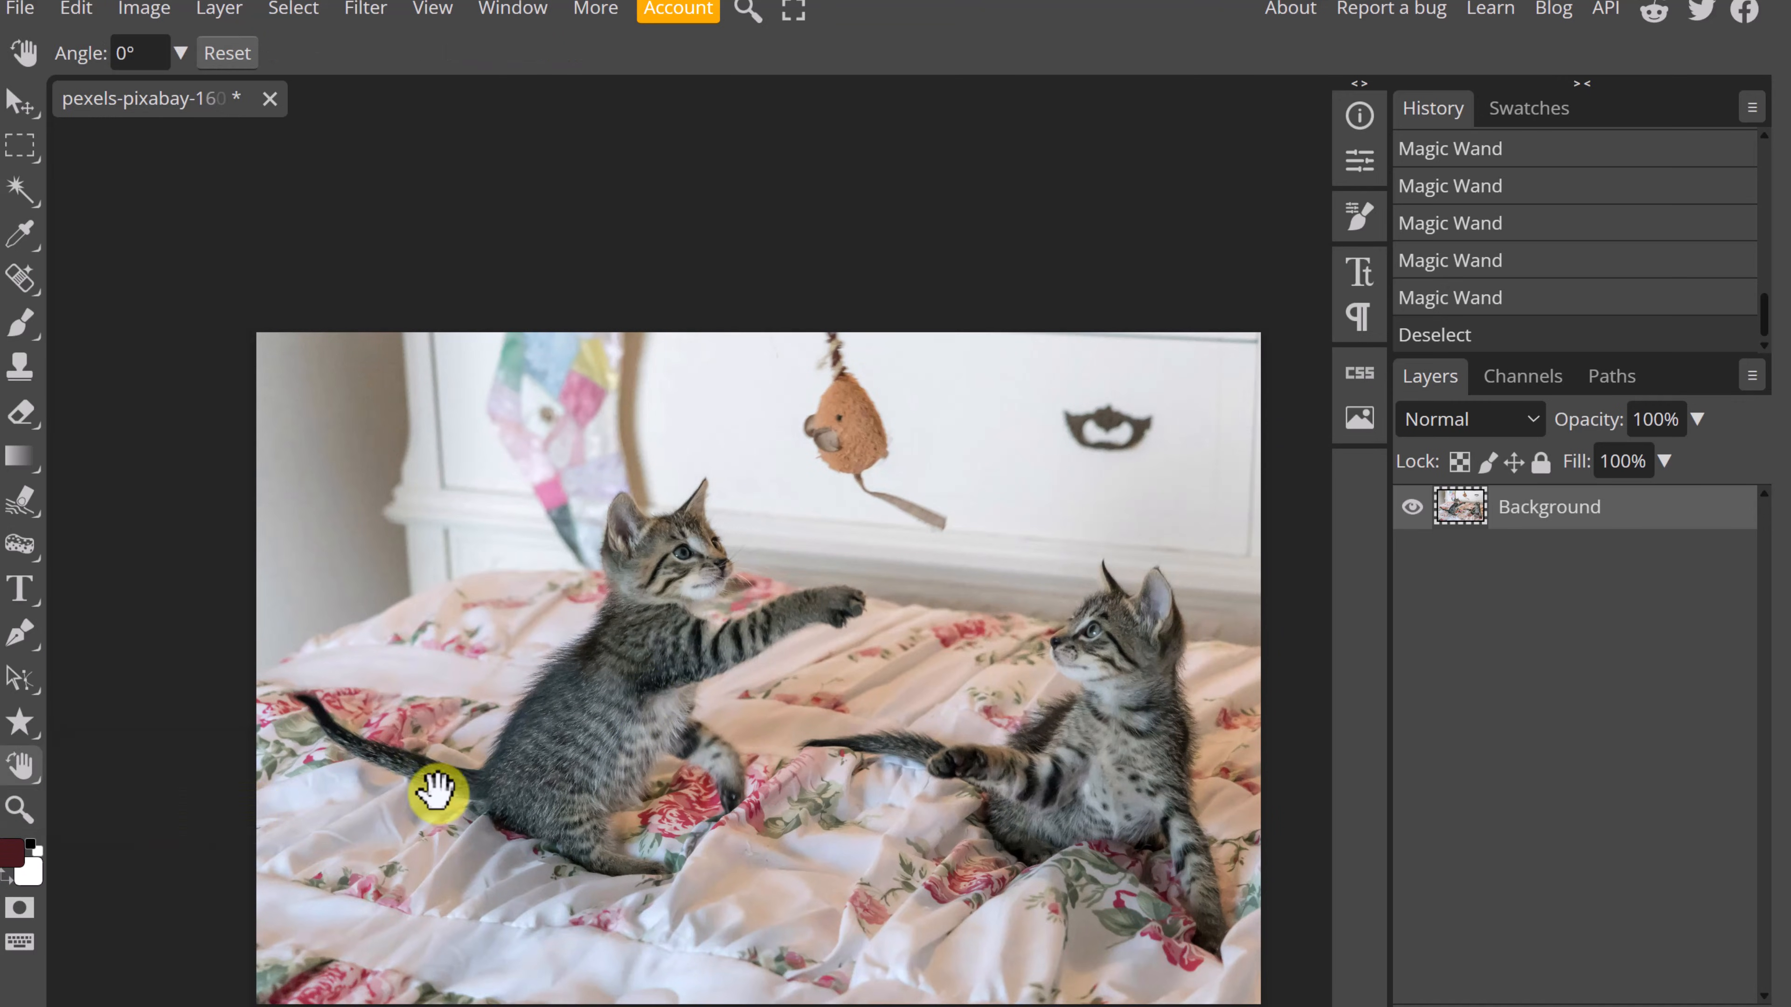
drag(446, 914, 399, 717)
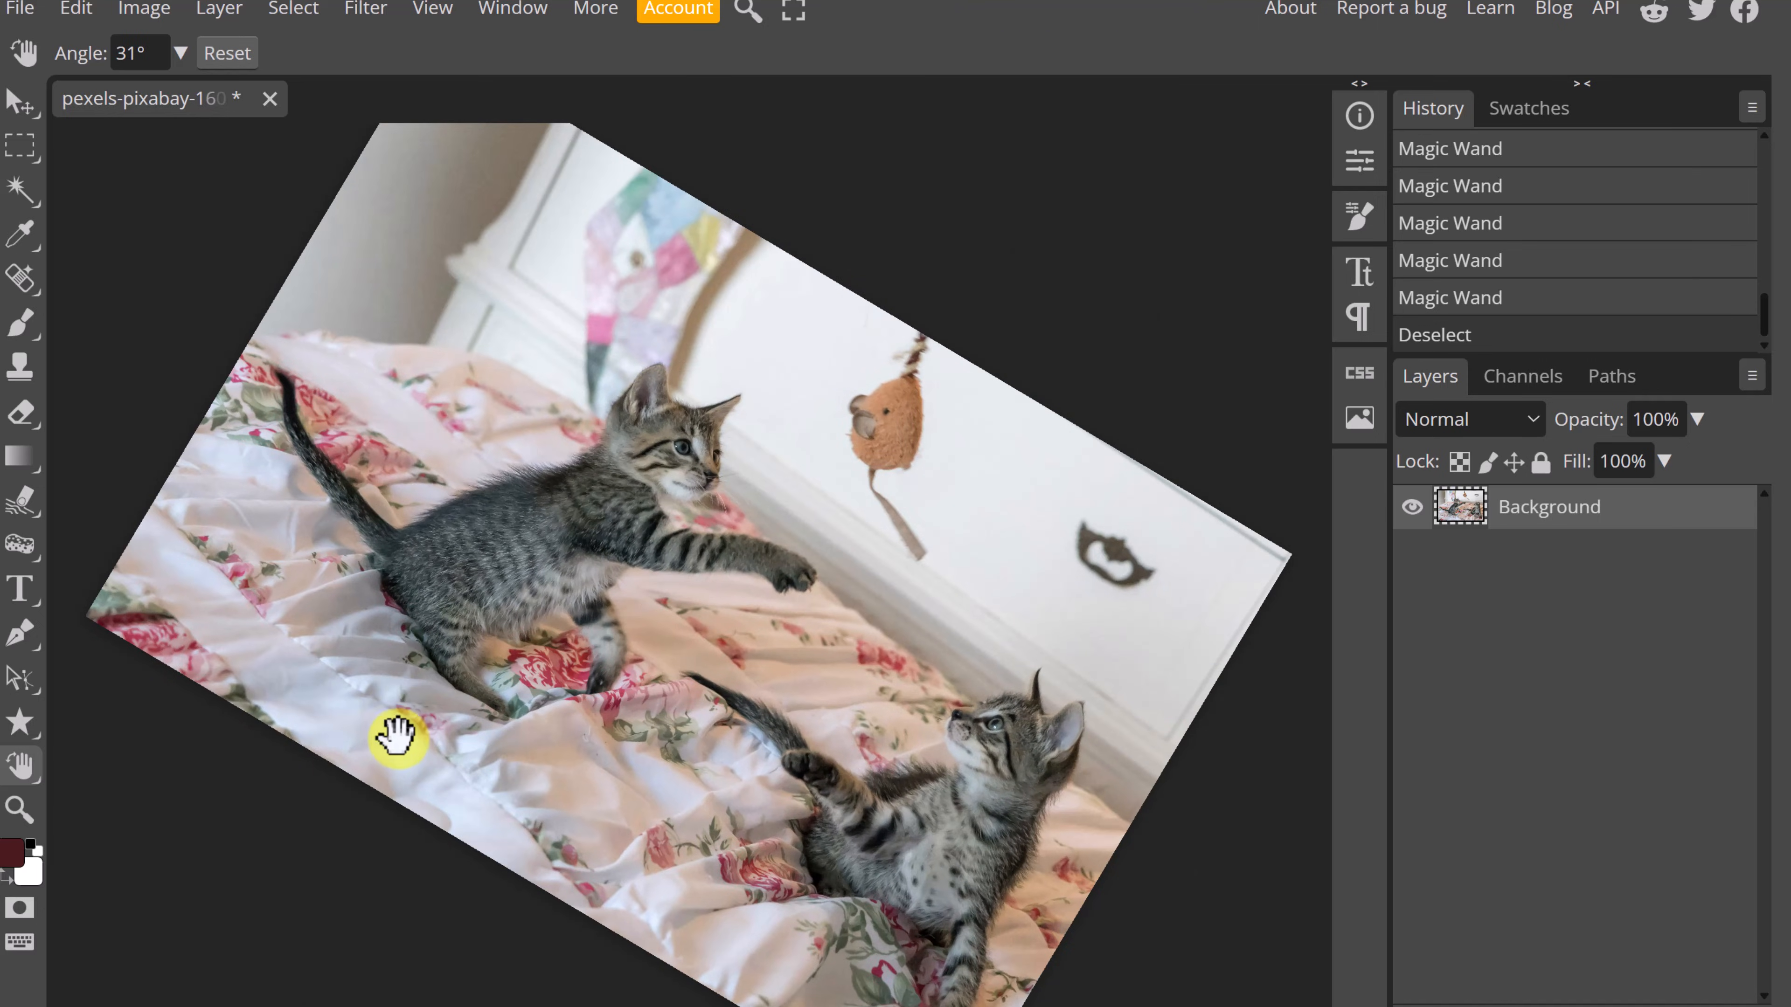
click(130, 63)
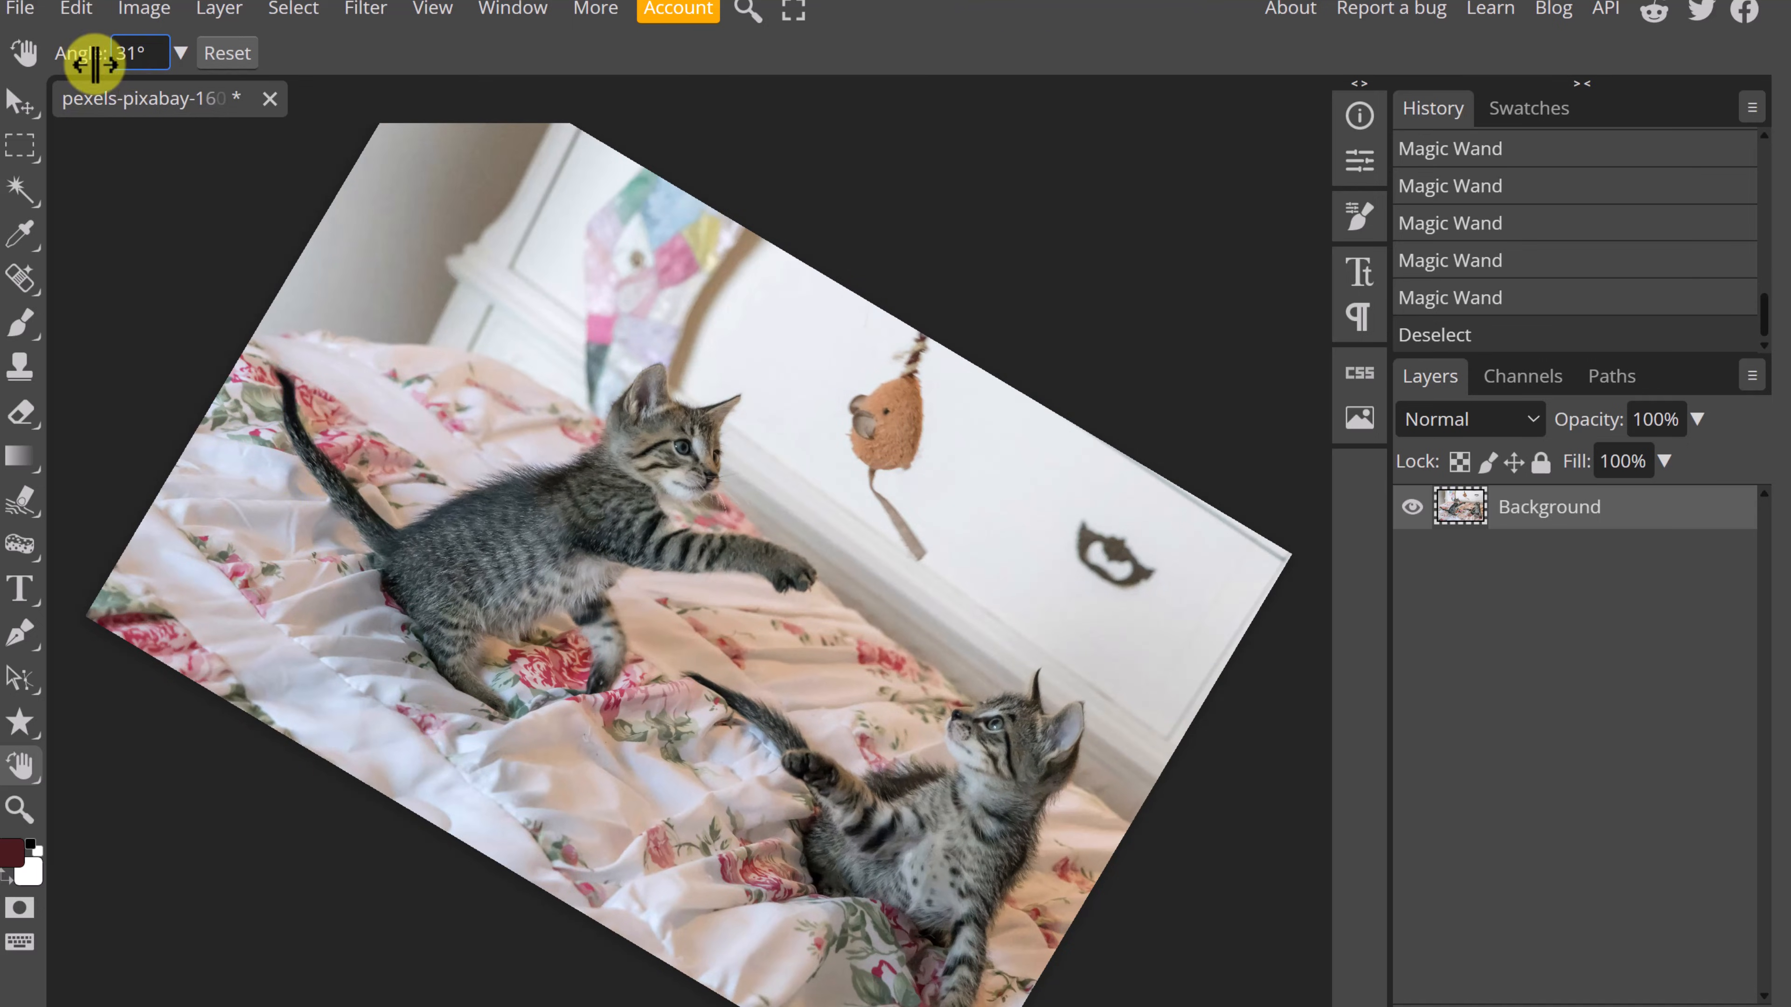
click(236, 53)
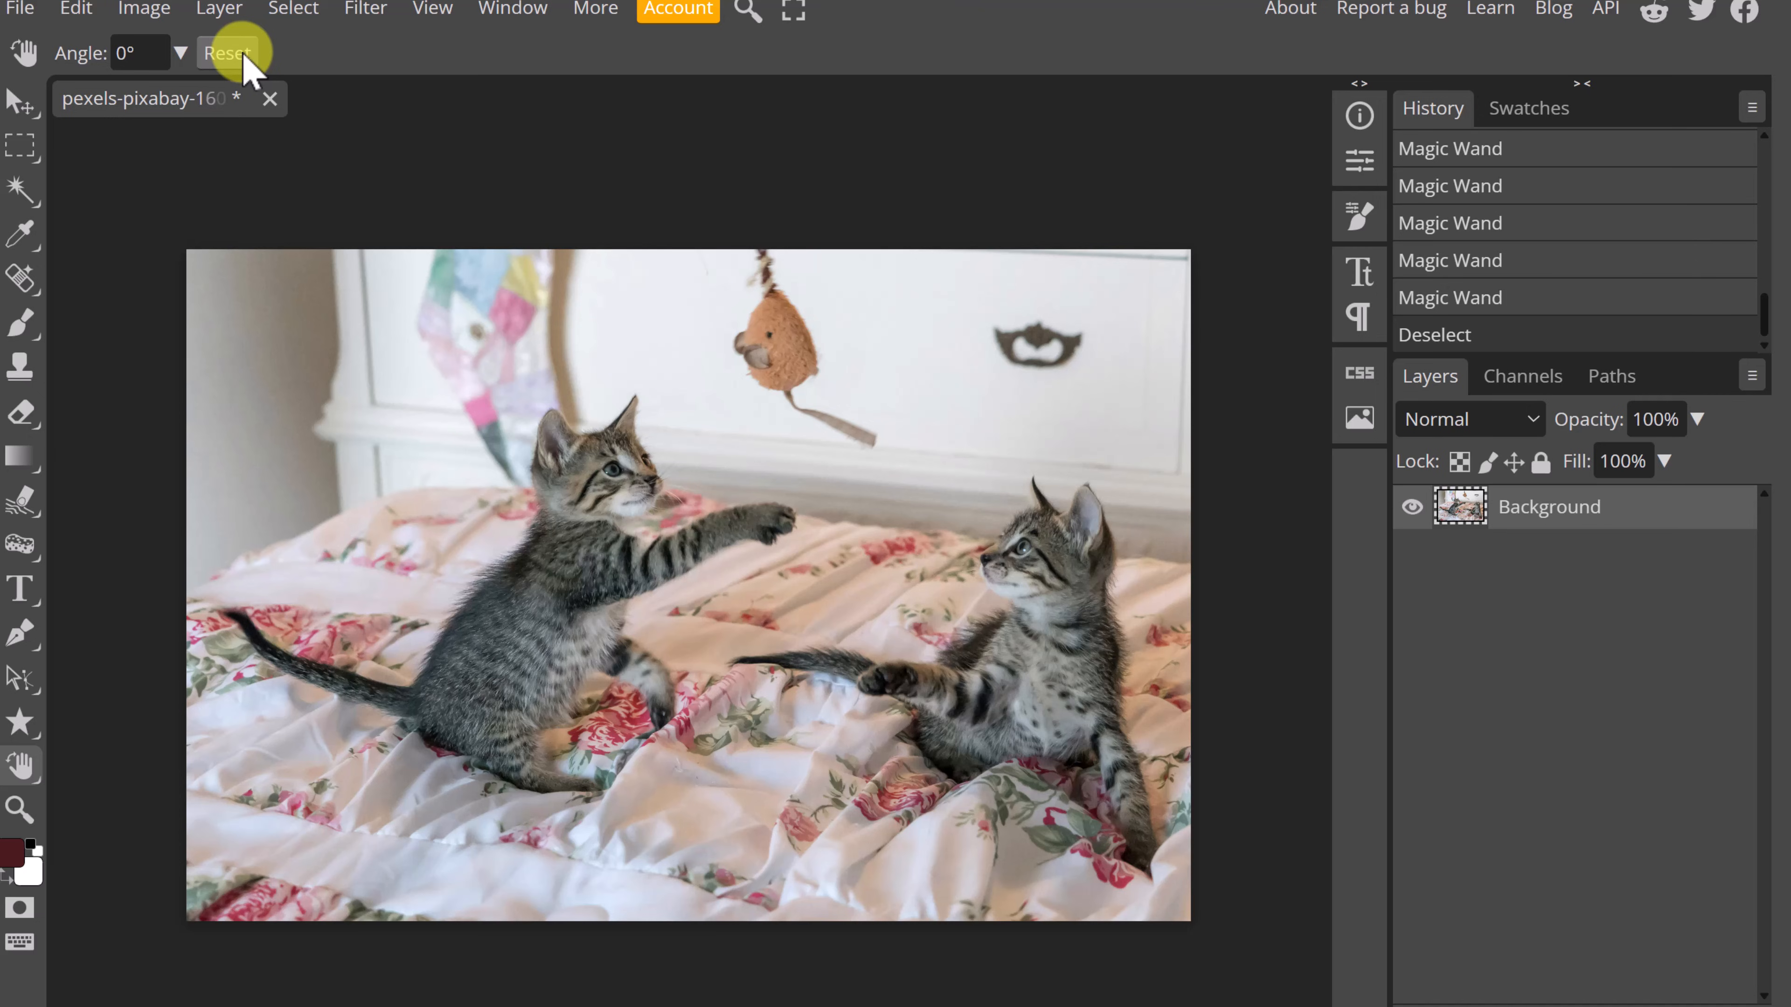
Set the canvas view angle to 90°, and return it to 0°.
click(150, 55)
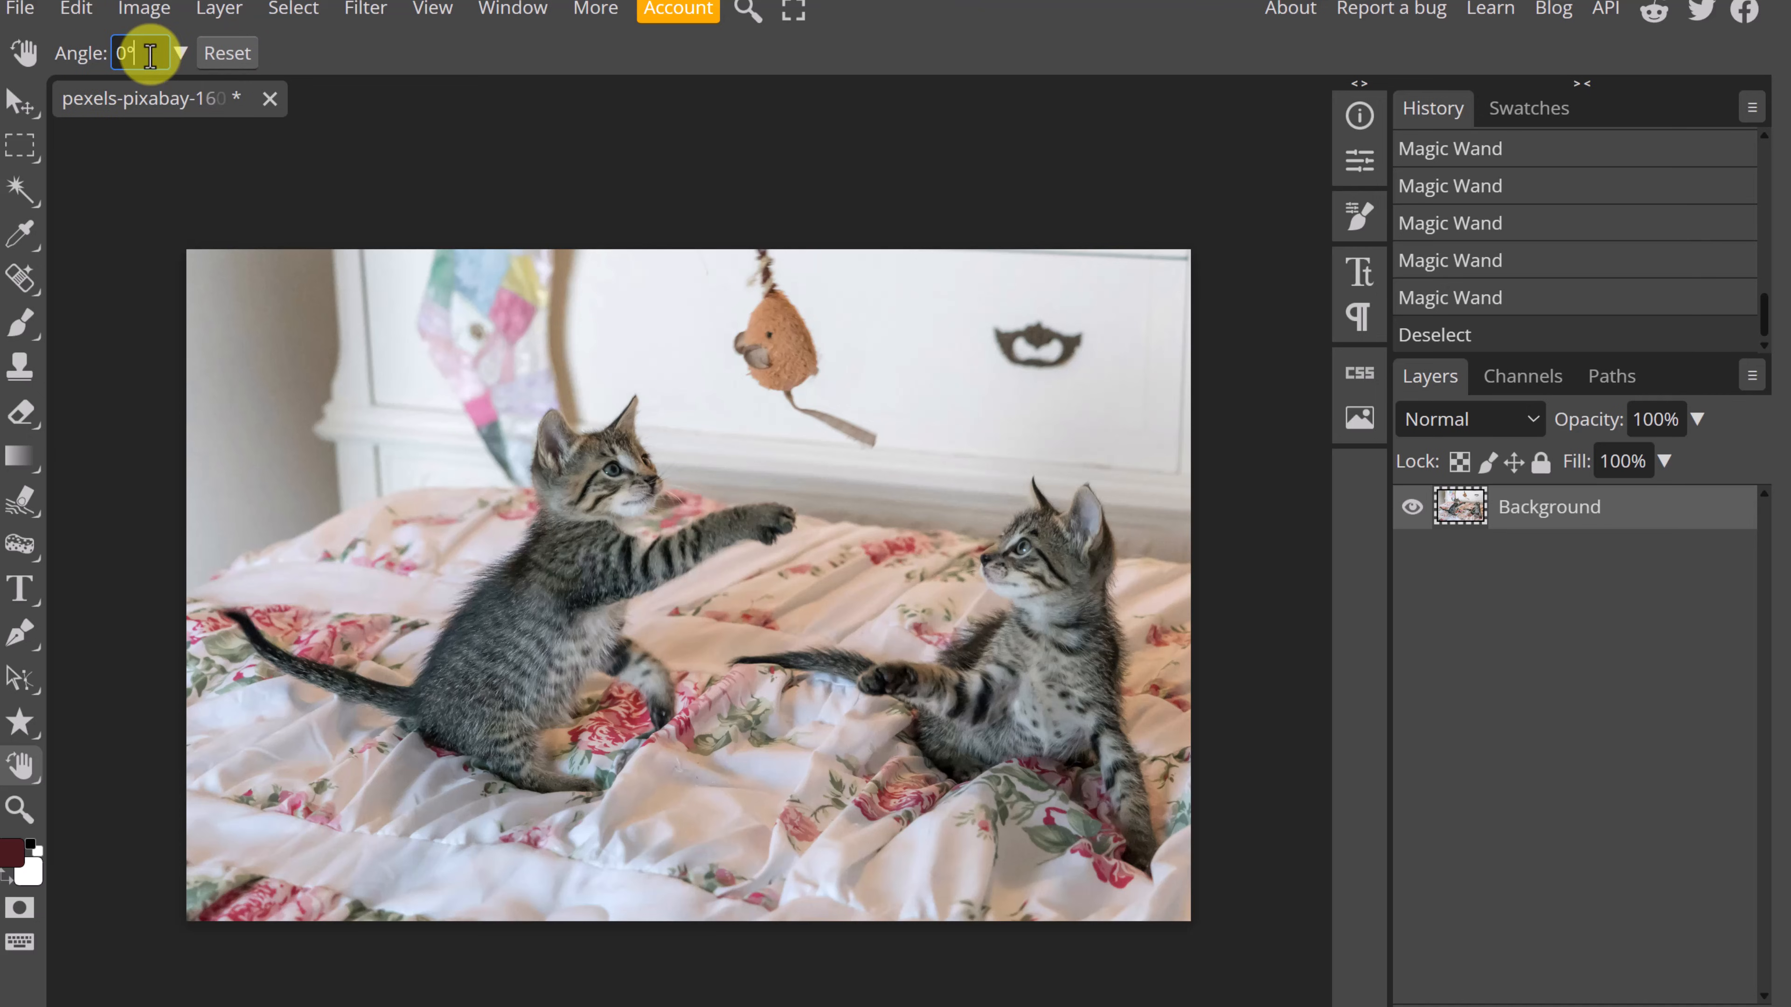
drag(150, 55, 117, 53)
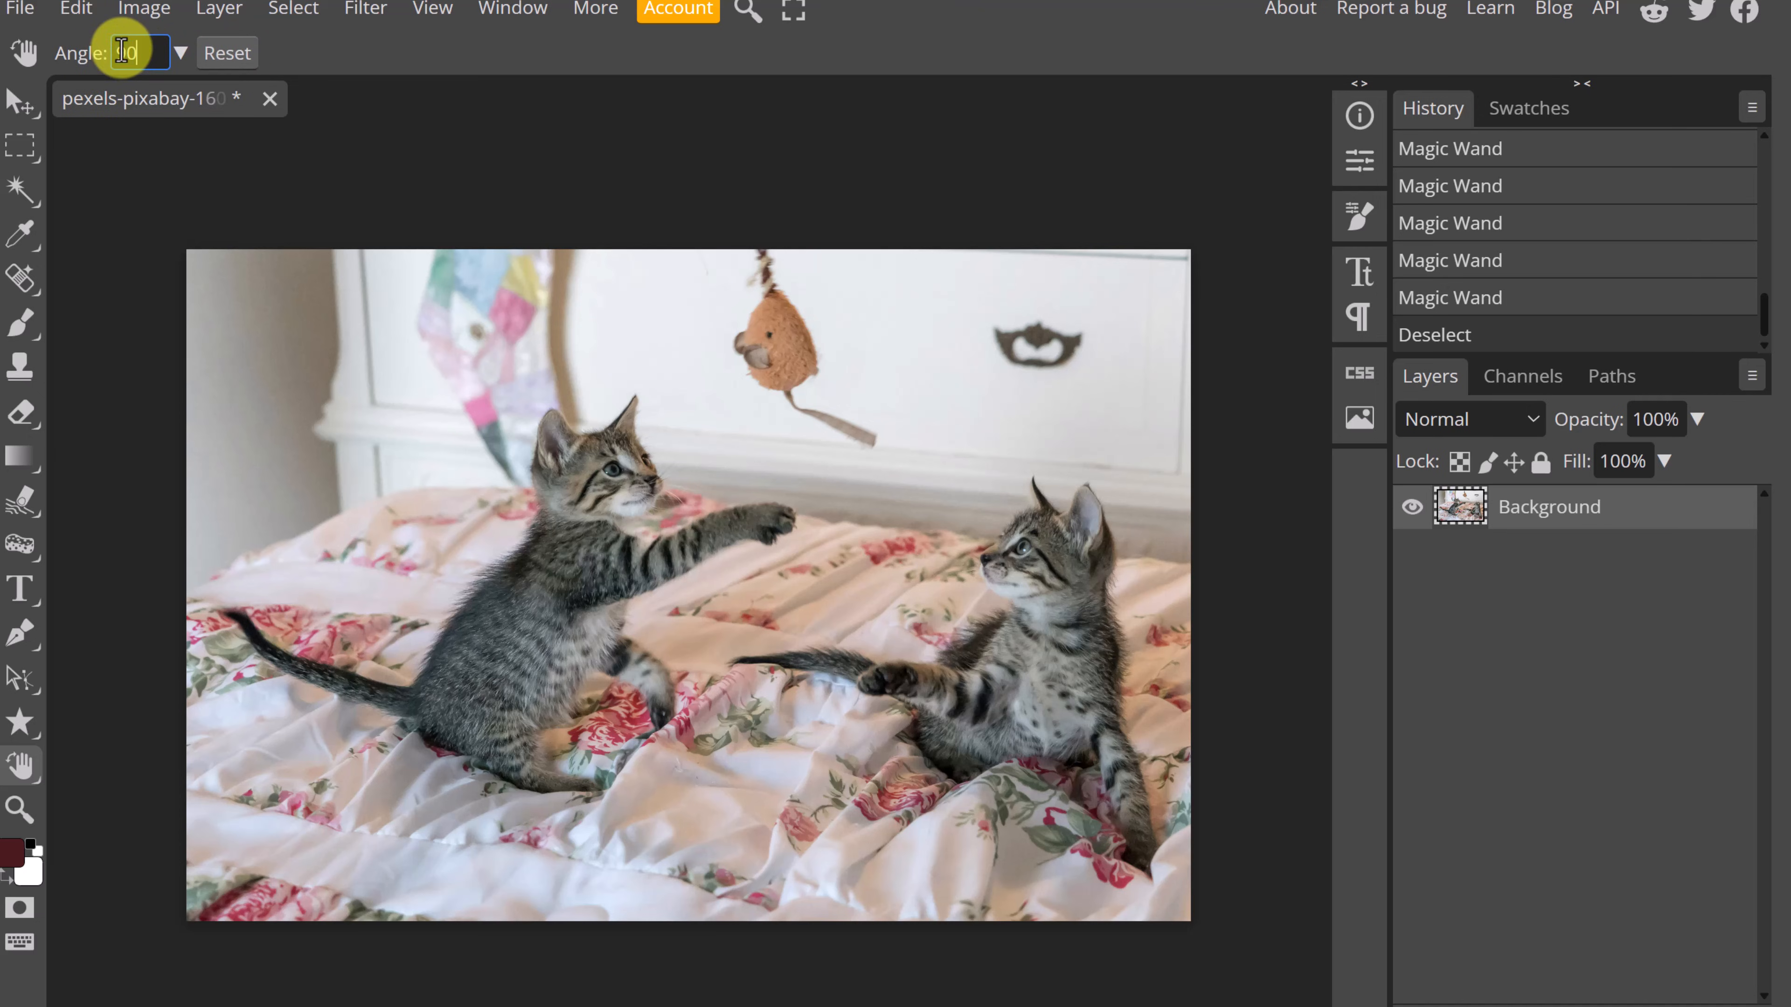
text(90)
key(Return)
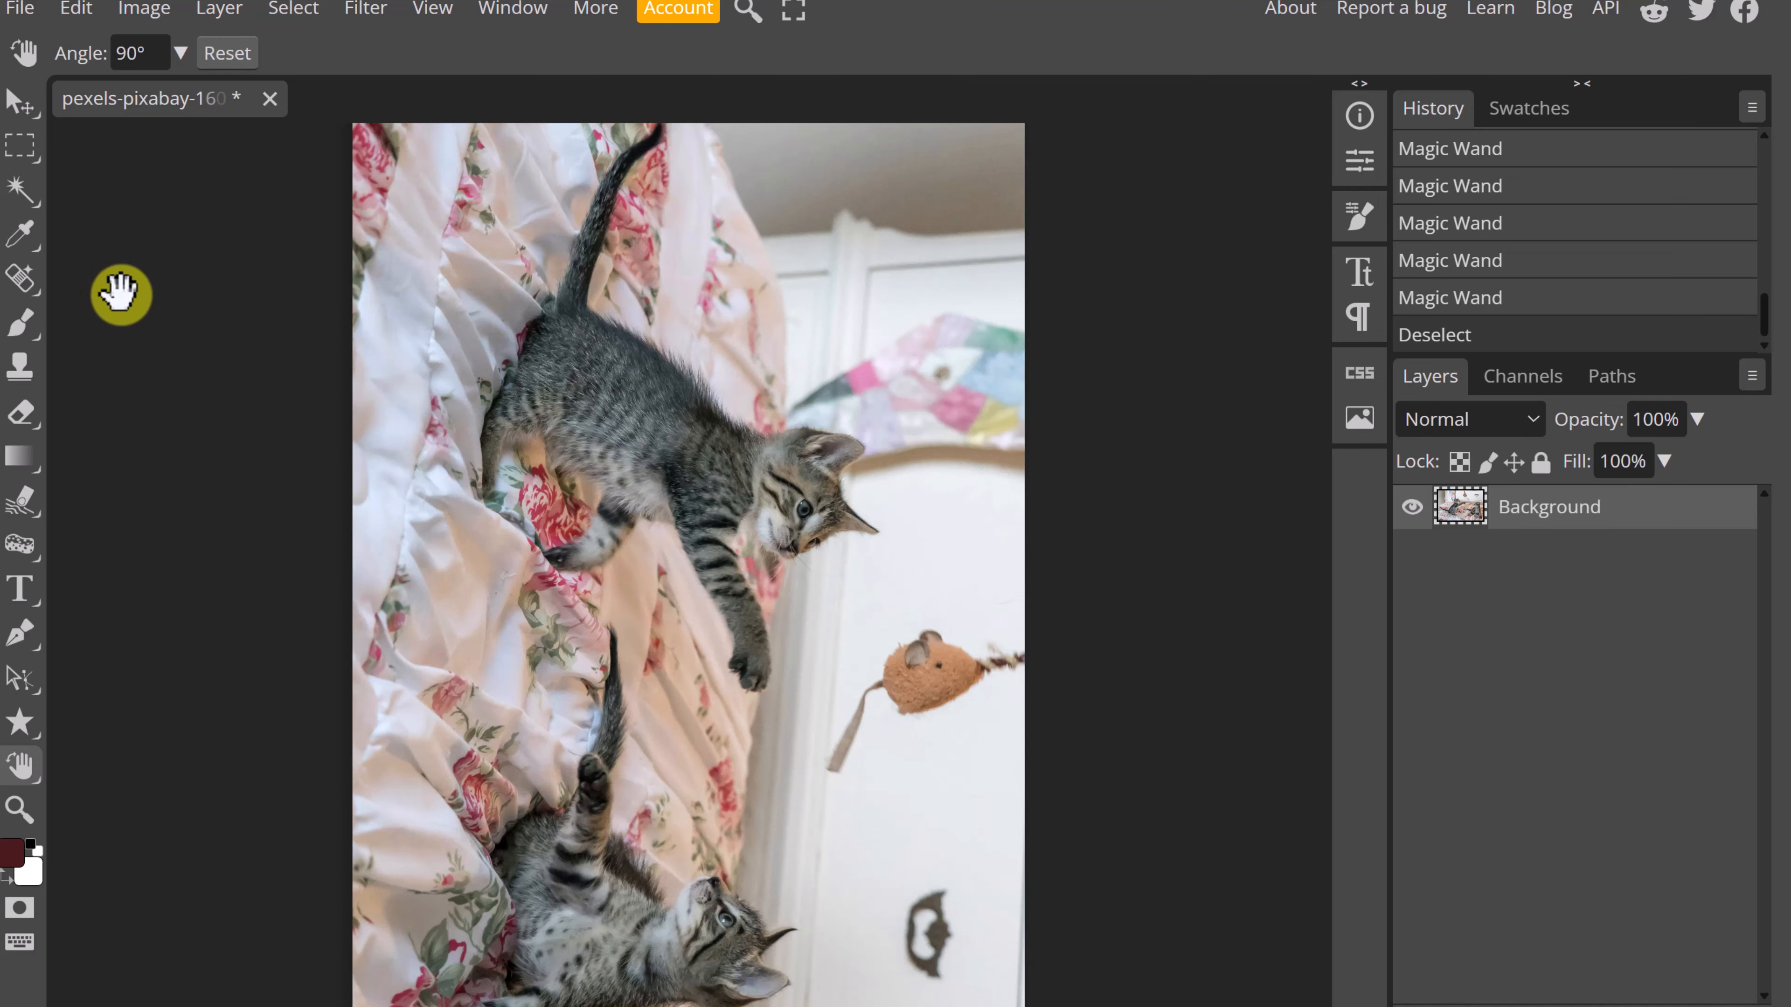
drag(140, 52, 100, 44)
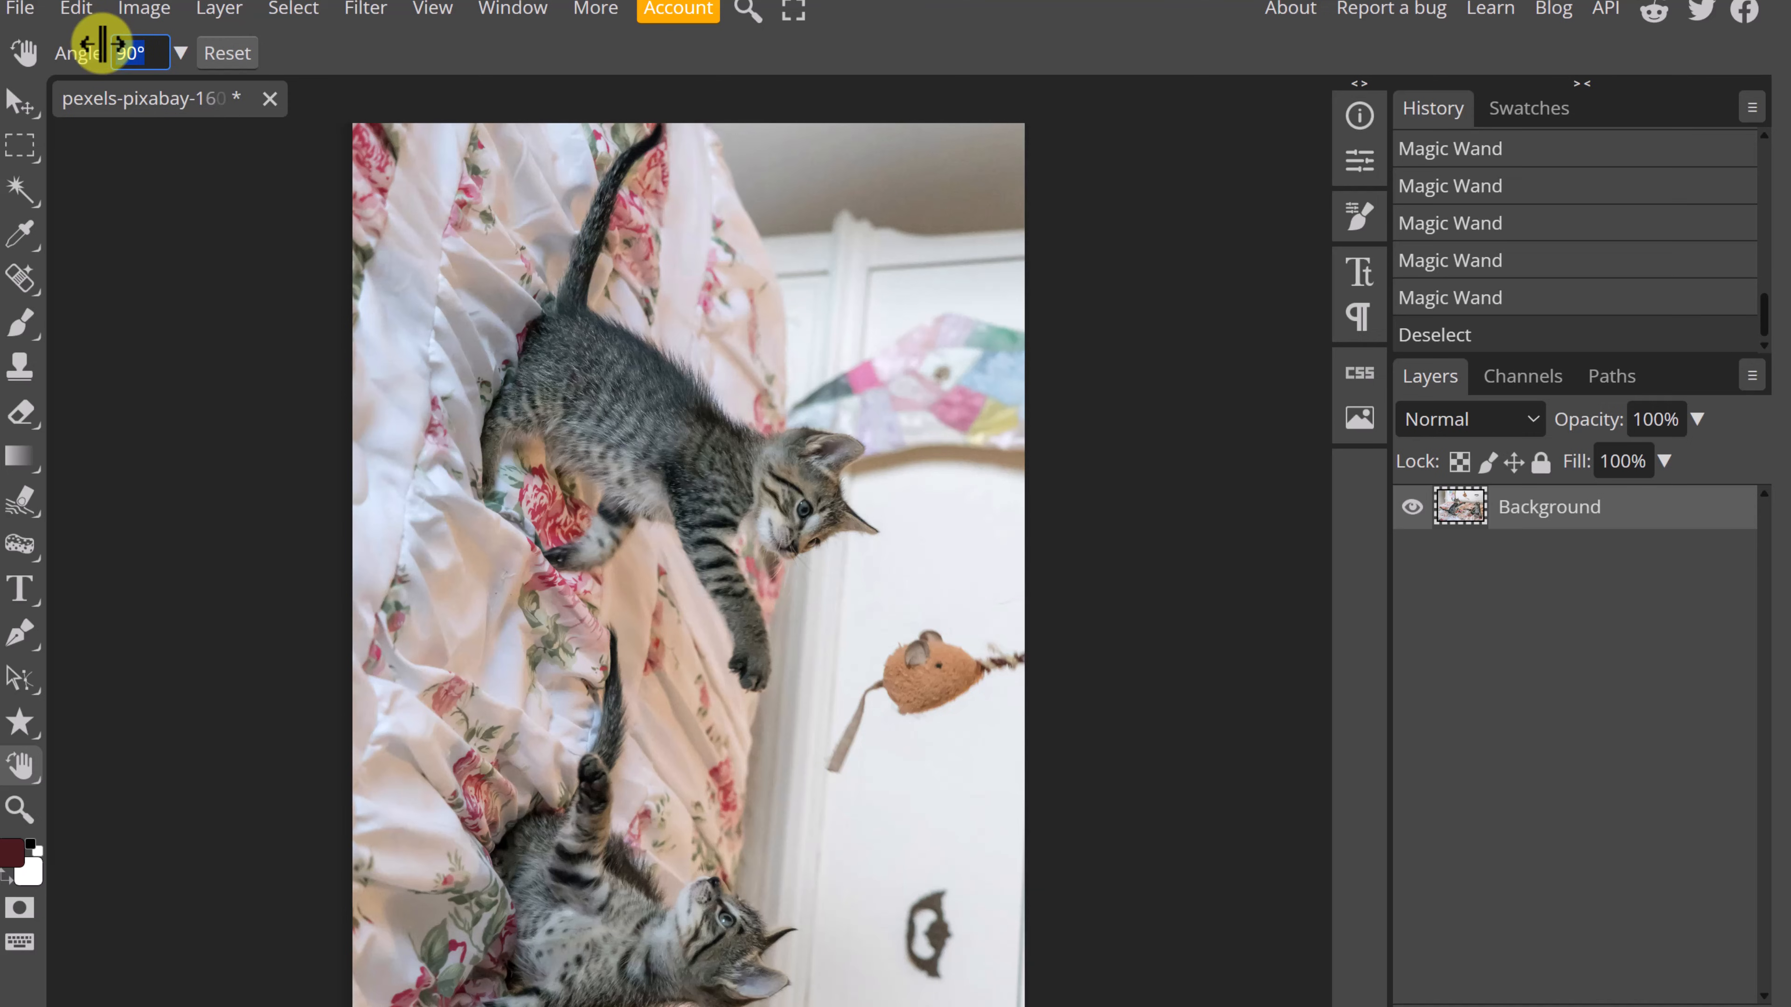
text(0)
key(Return)
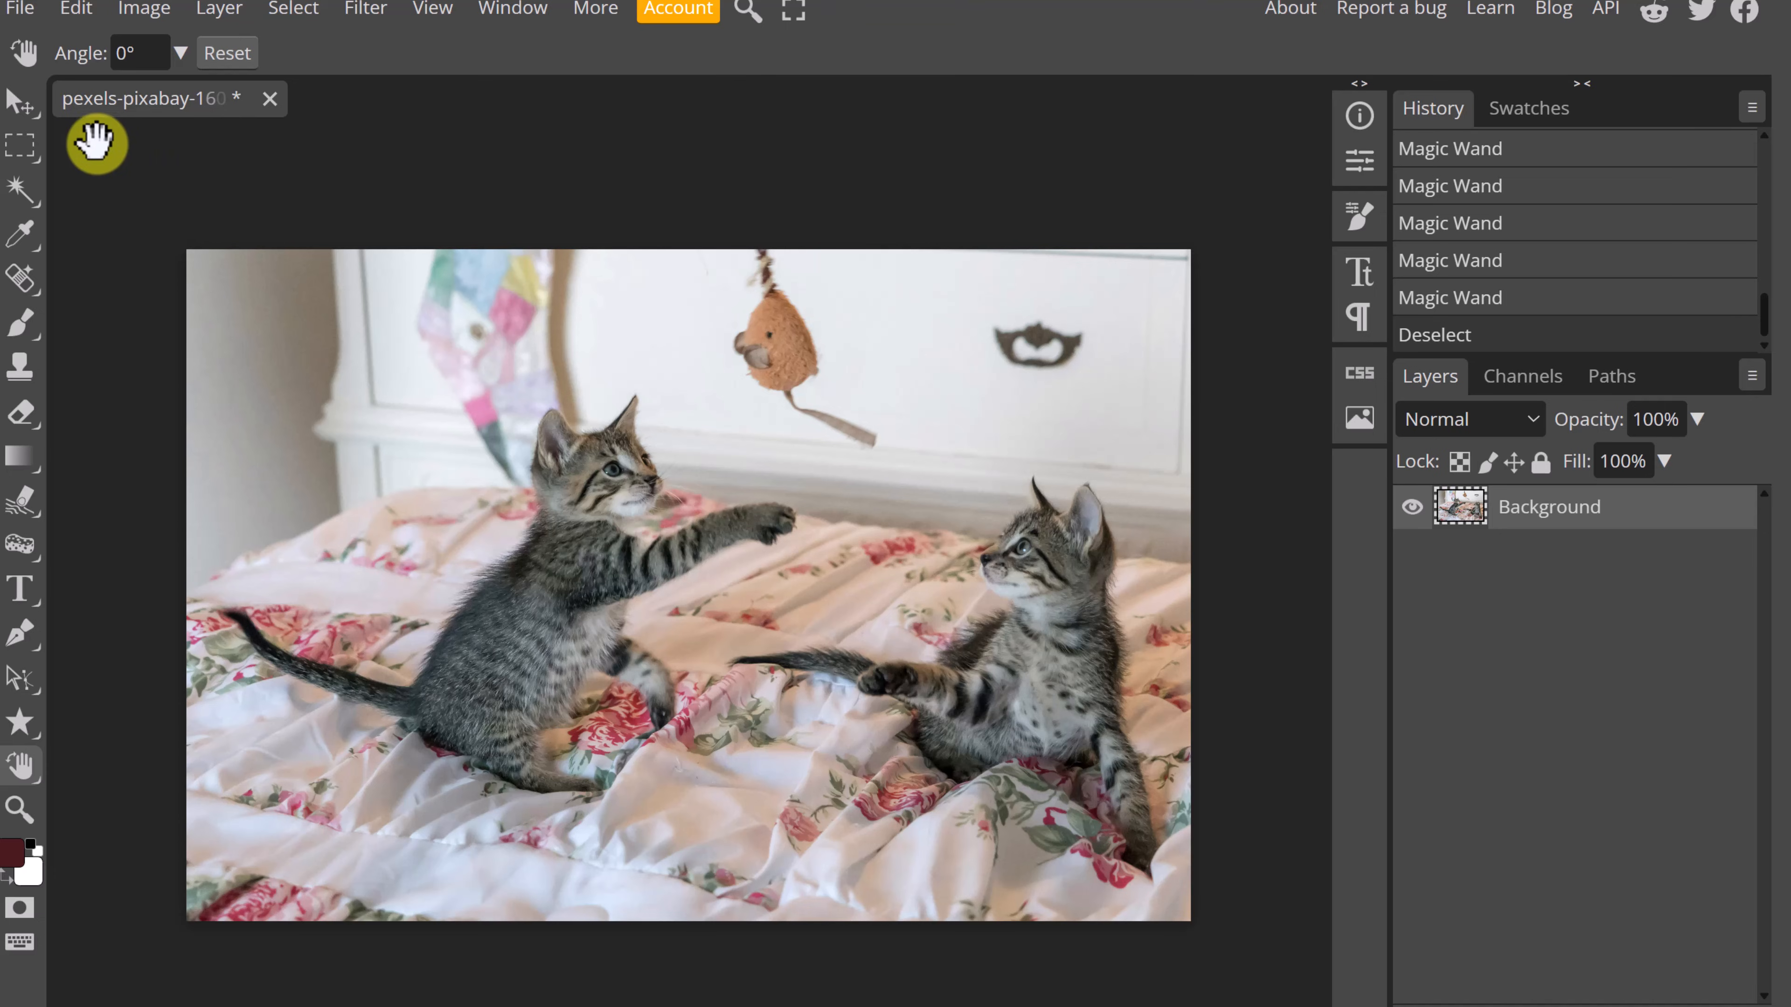
Turn on the Move tool's transform controls, and scale the photo proportionally to about 68% within the canvas.
click(21, 104)
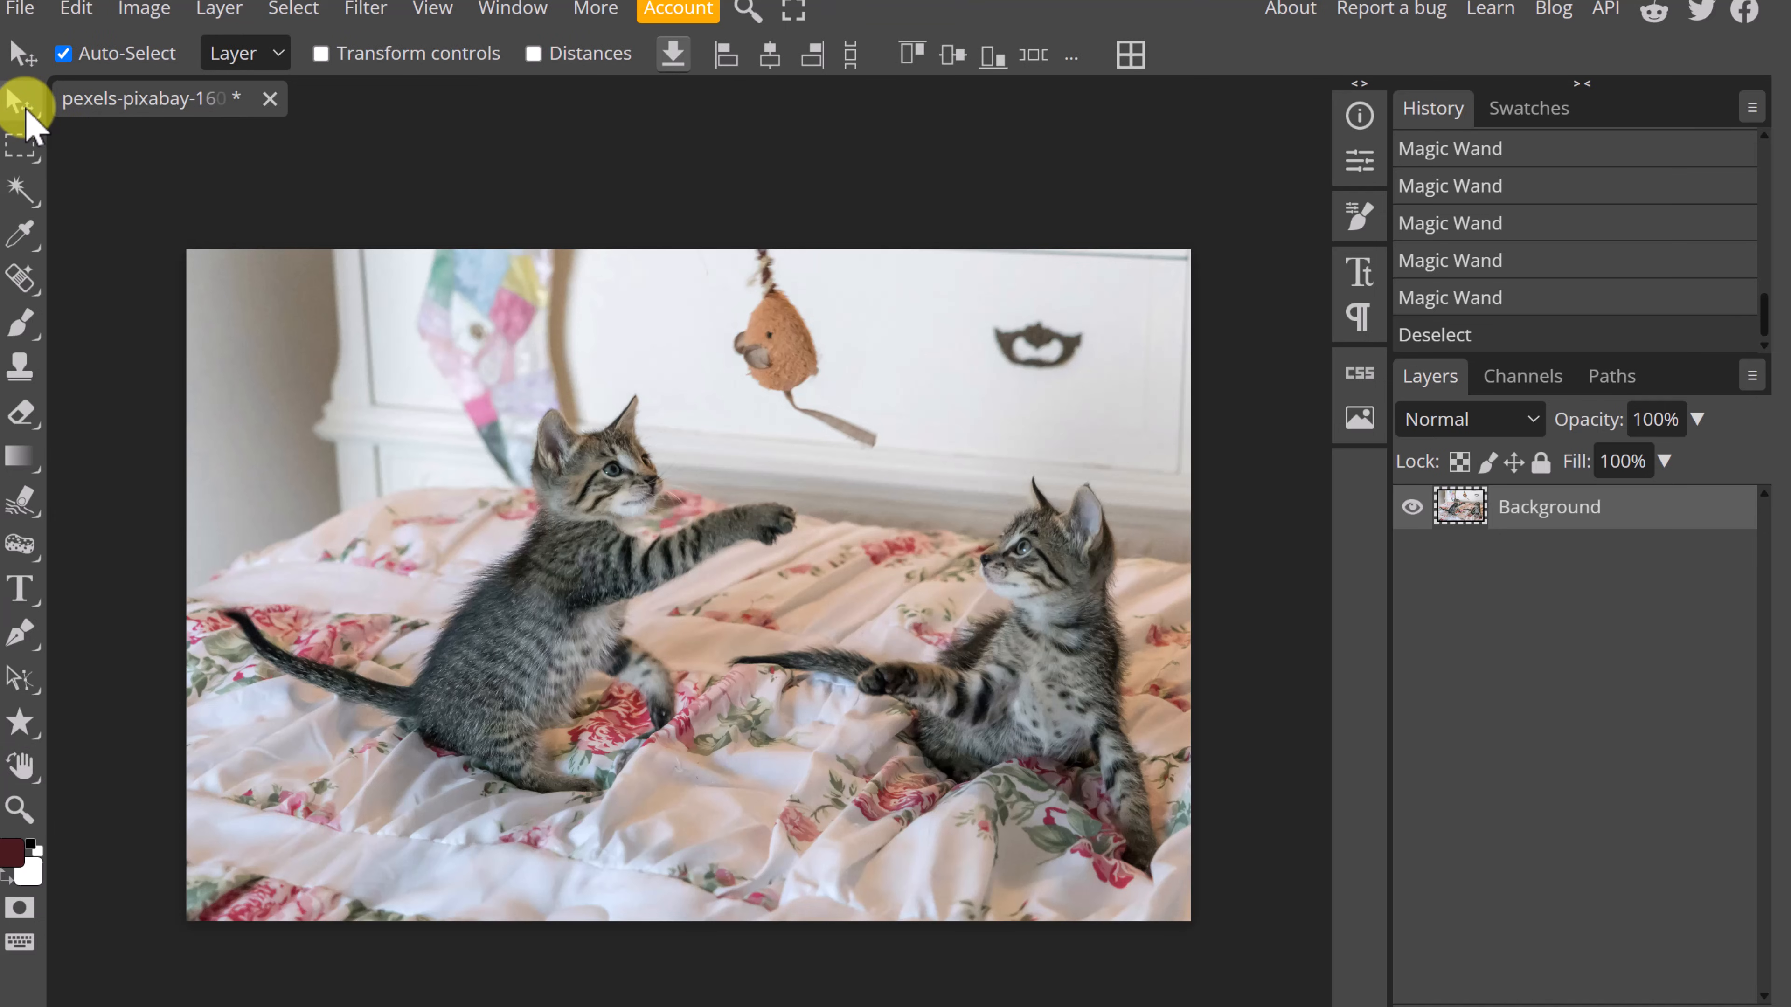
click(321, 54)
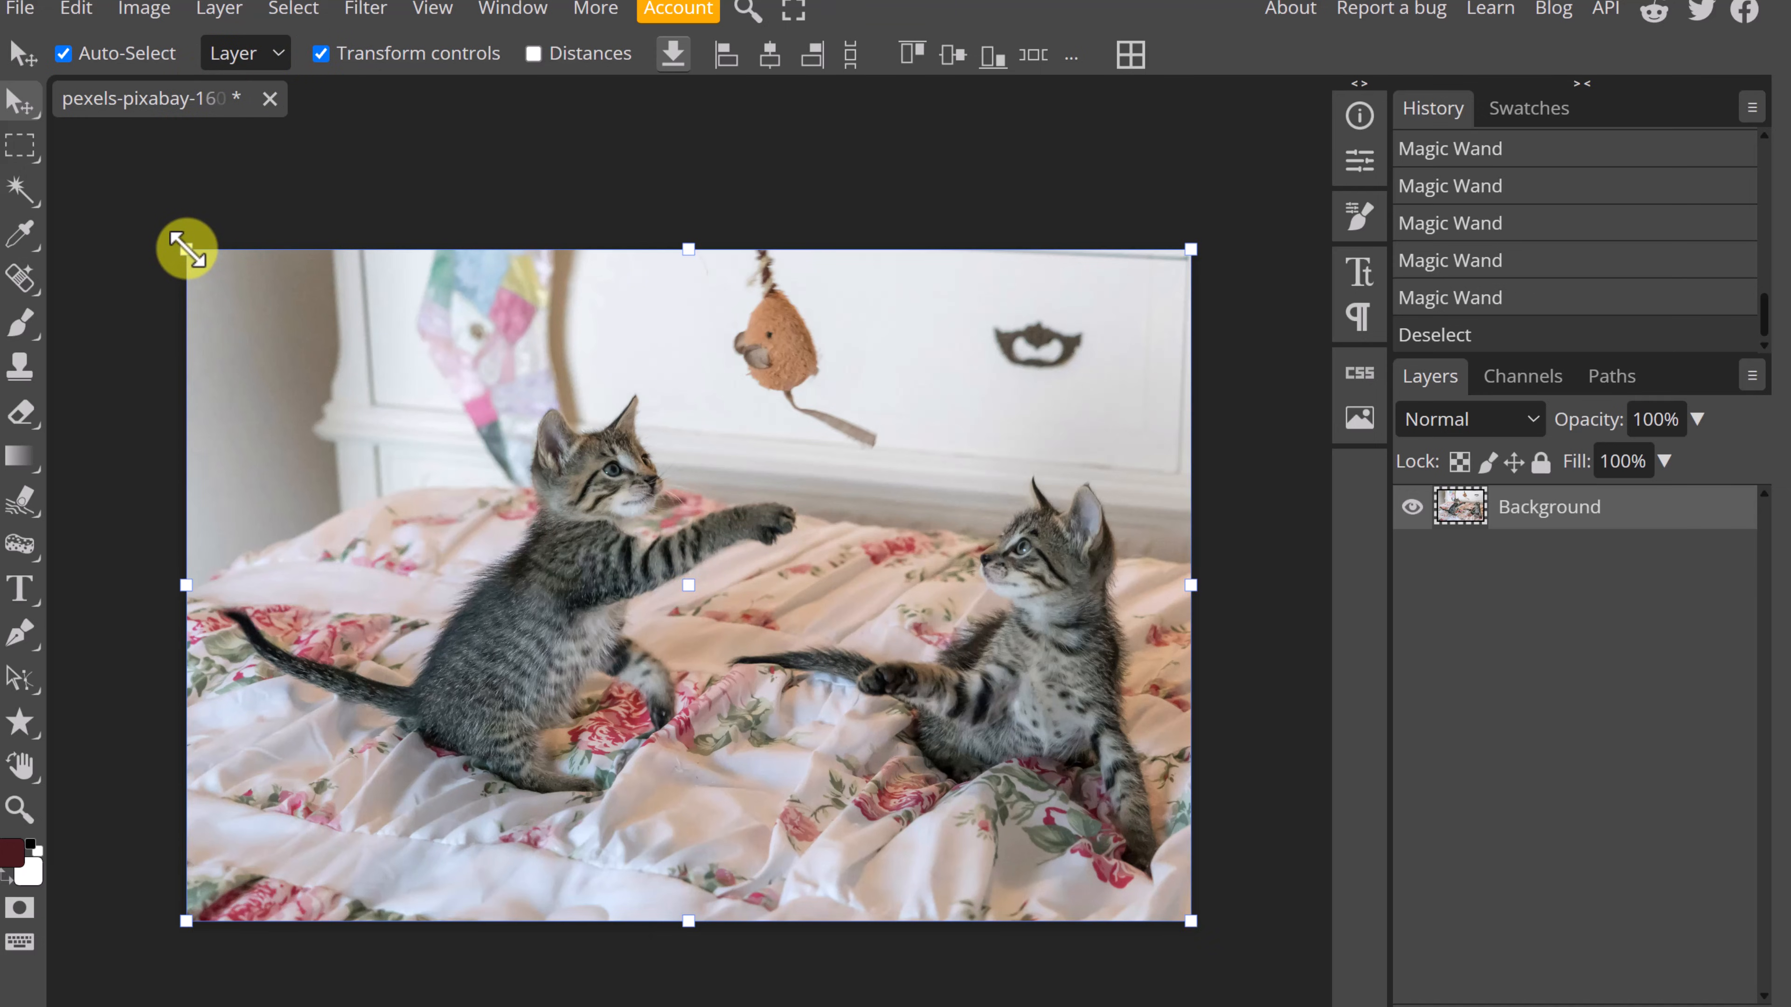
drag(188, 248, 542, 464)
drag(639, 575, 557, 451)
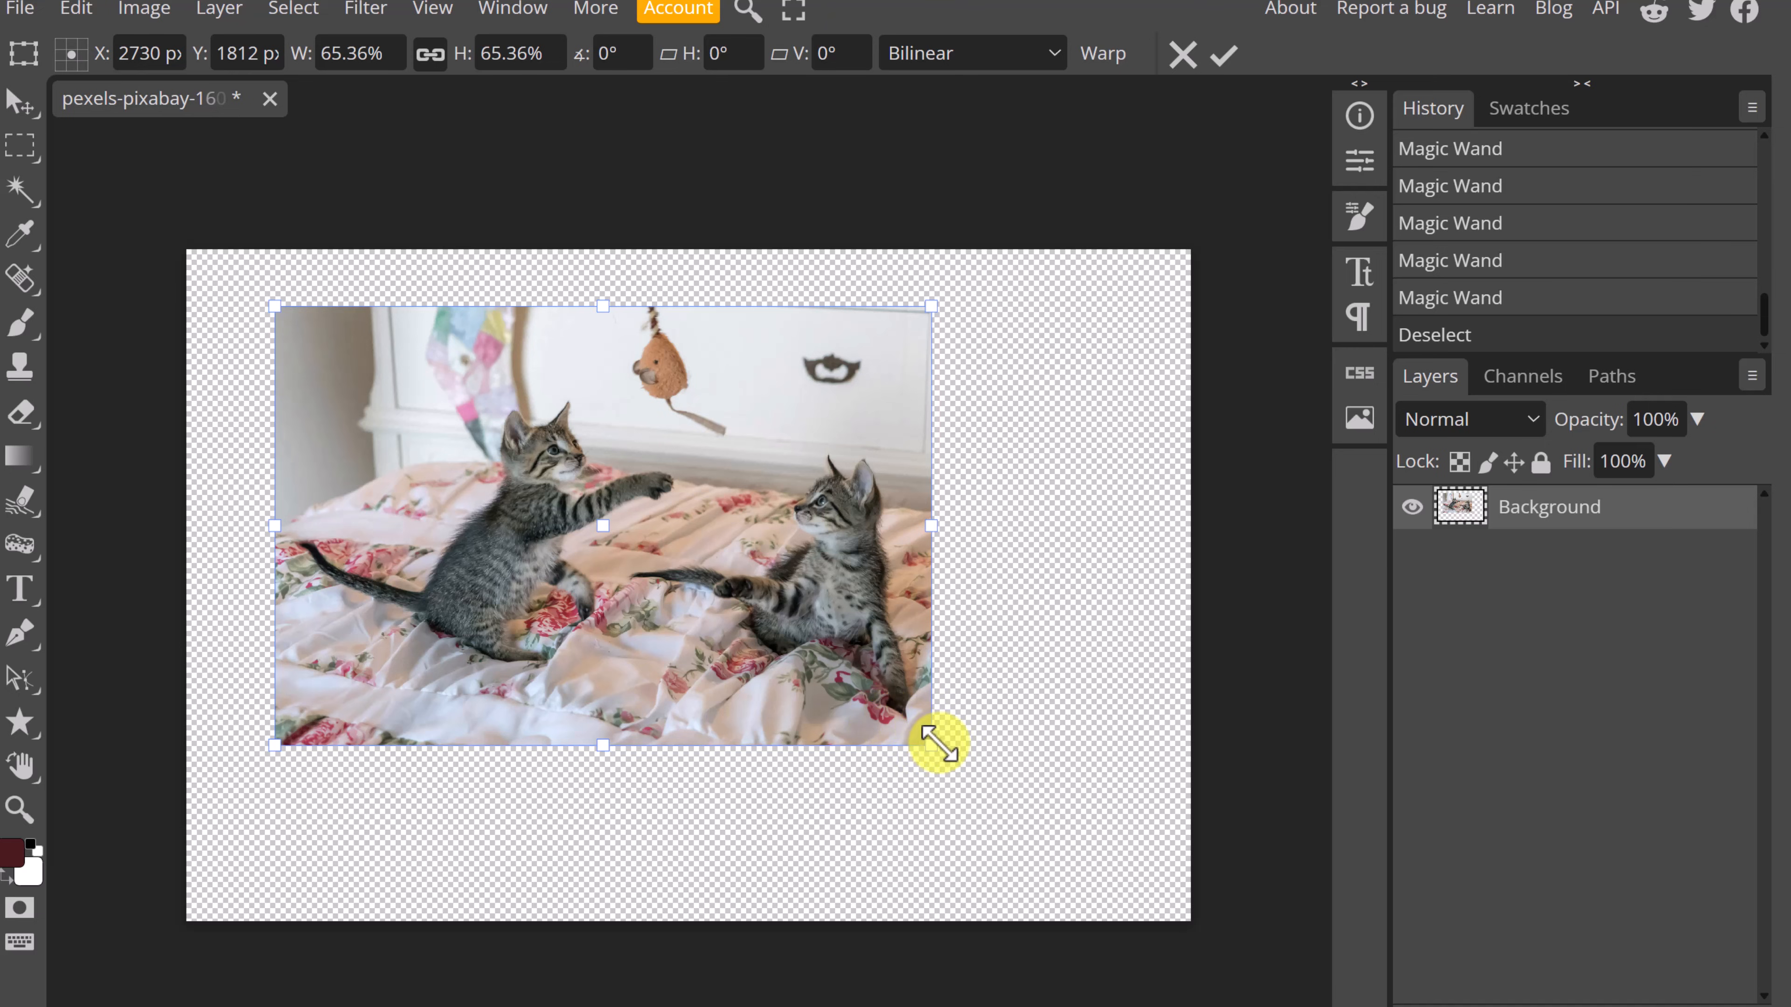
drag(932, 744, 557, 436)
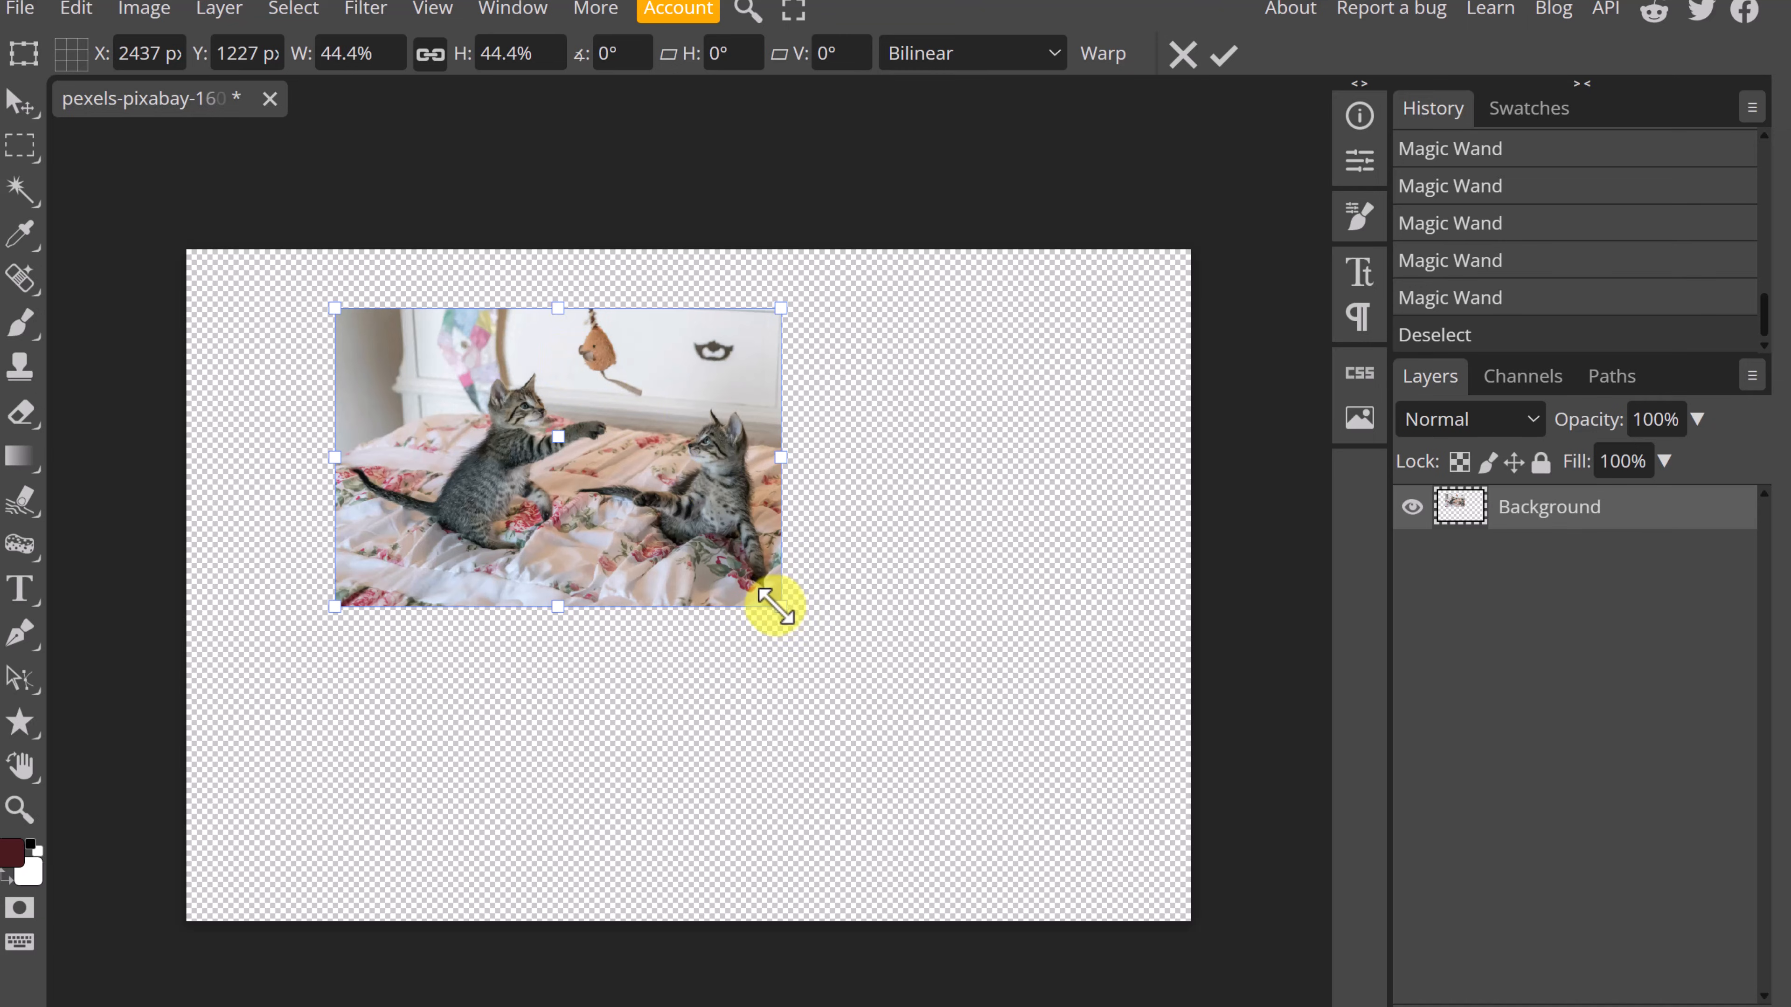
drag(775, 605, 1020, 766)
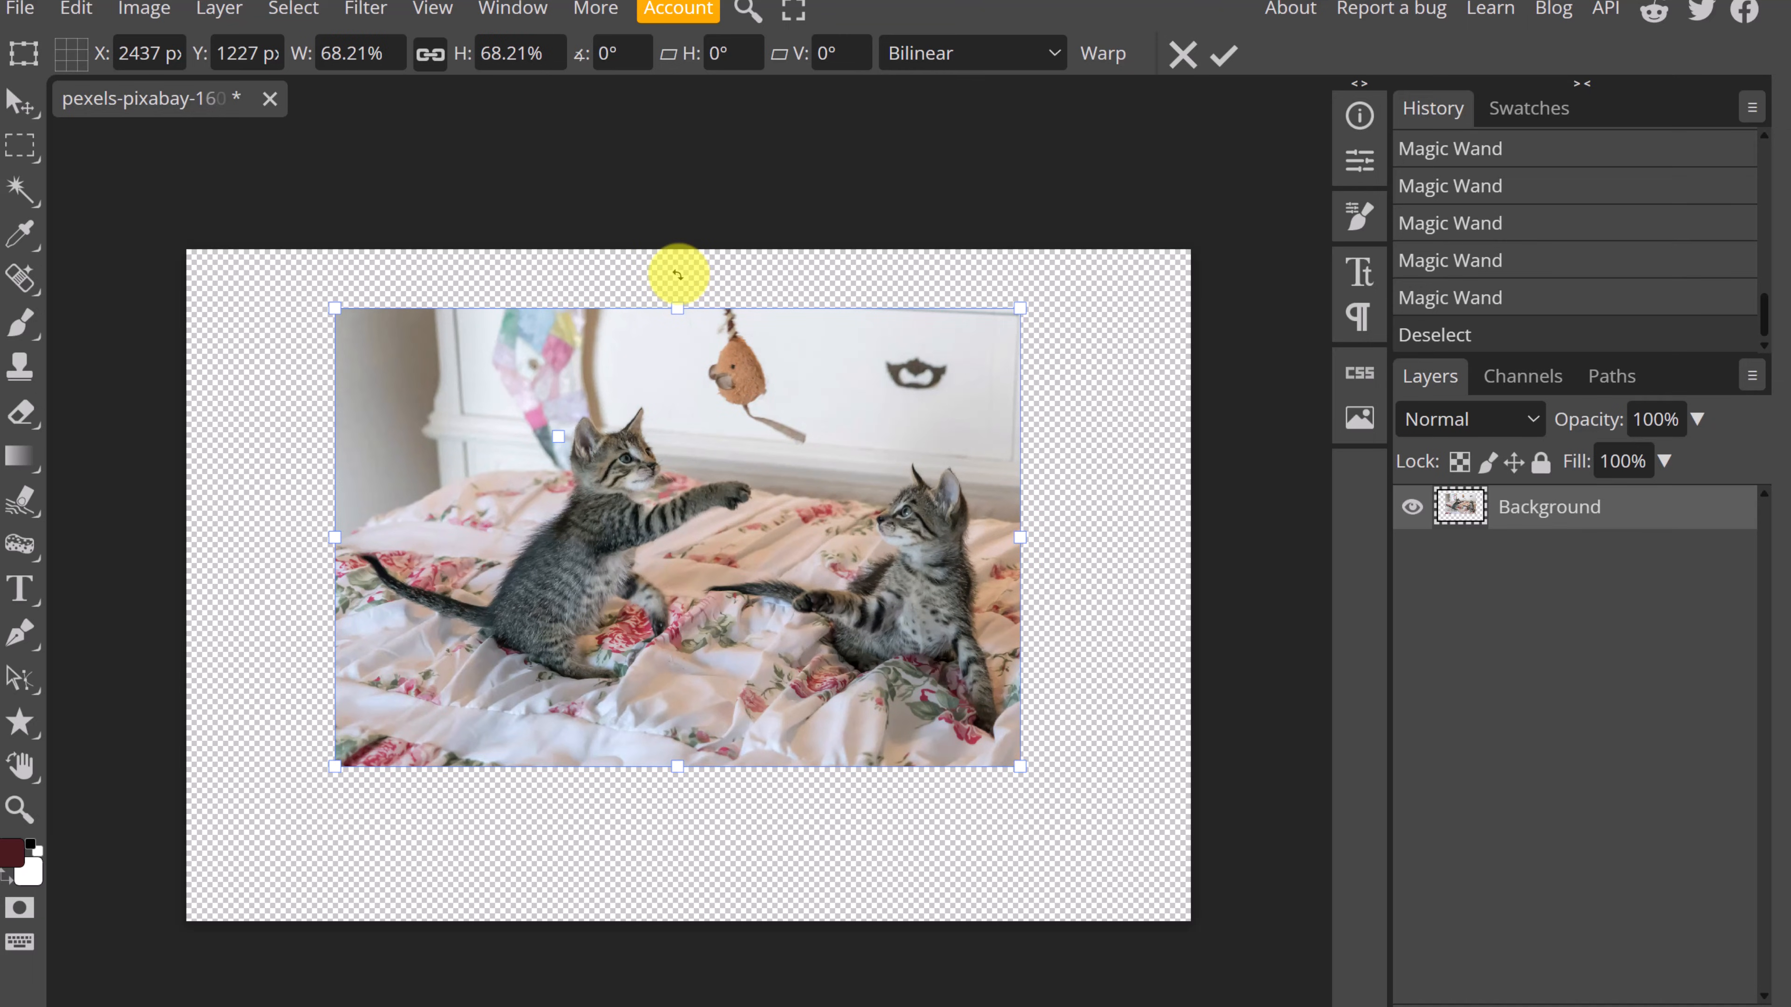
Rotate the scaled photo by about 35°, and cancel the whole transform.
drag(676, 274, 770, 374)
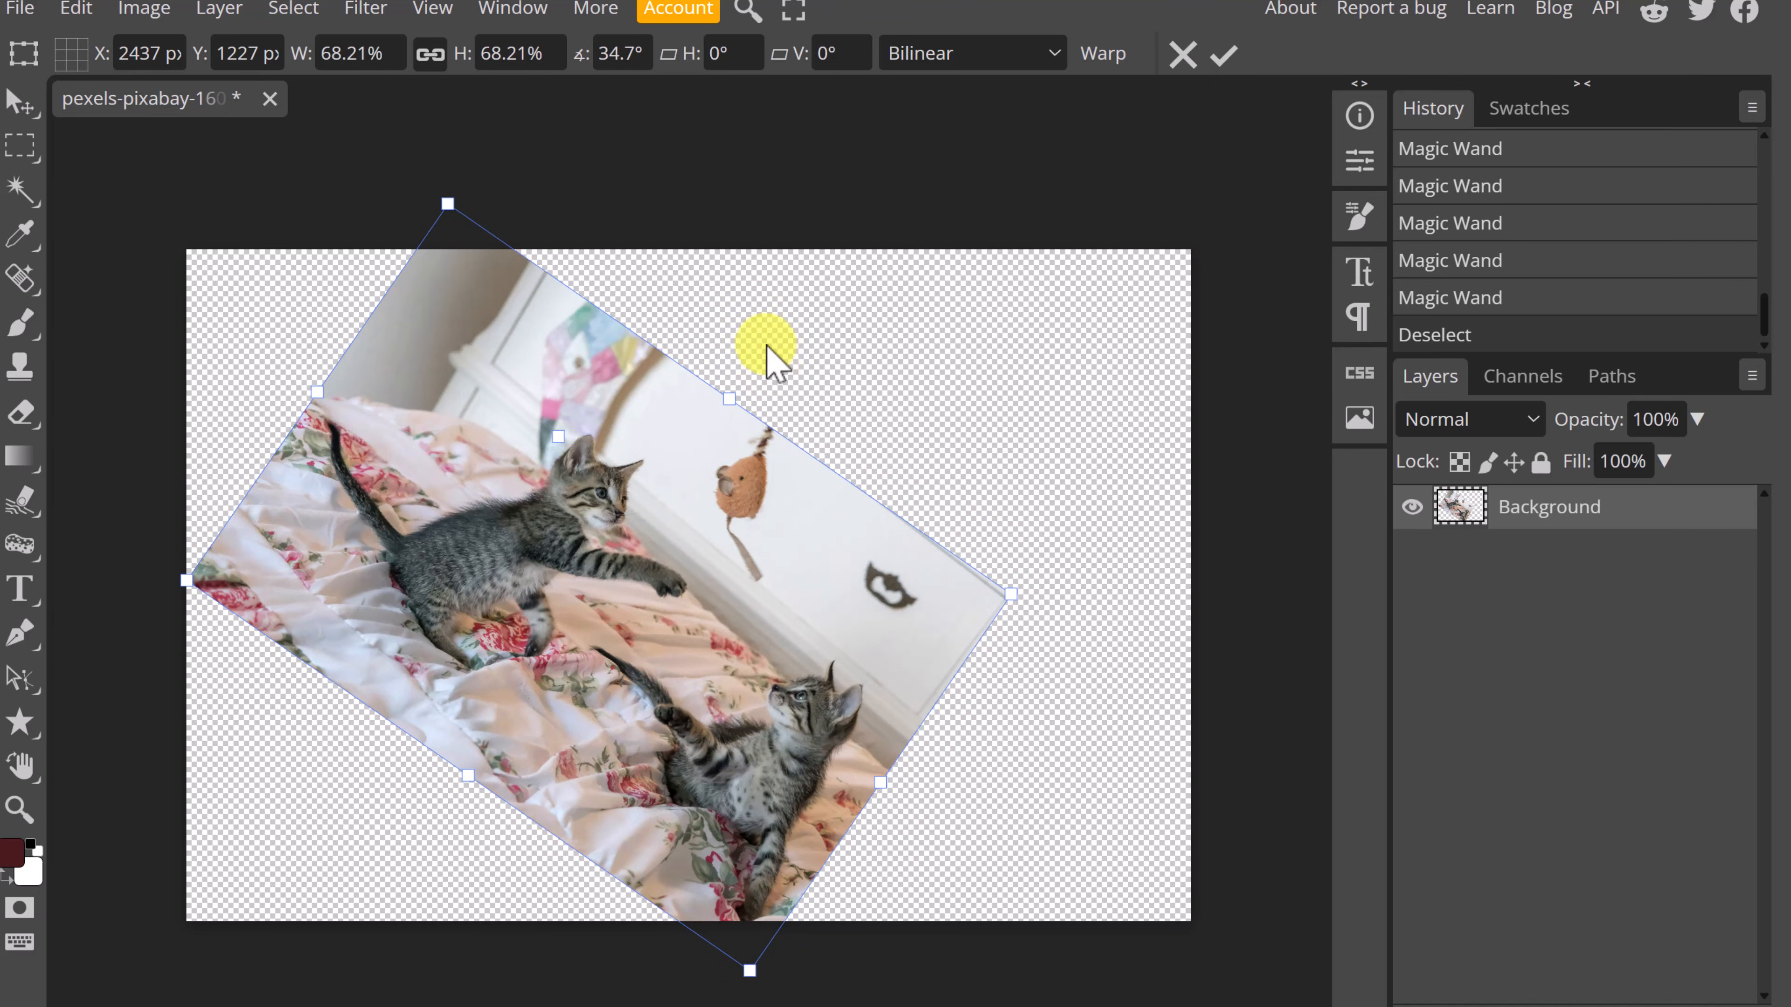
click(624, 57)
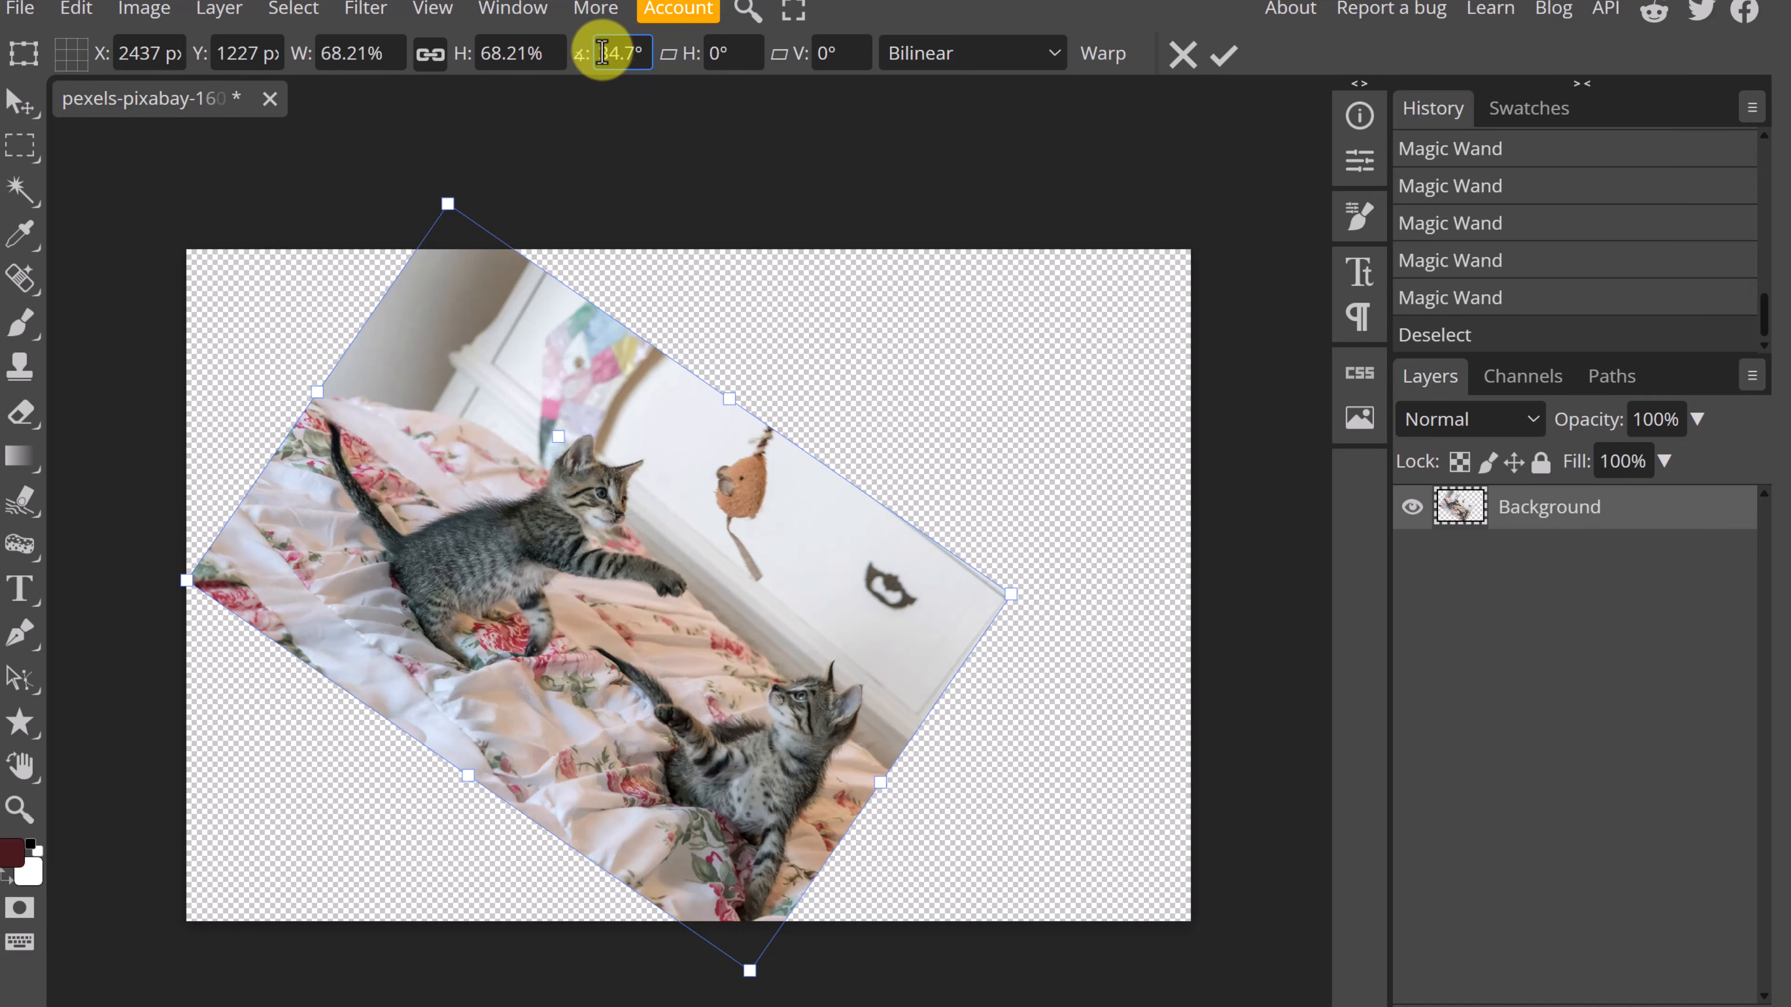
key(Escape)
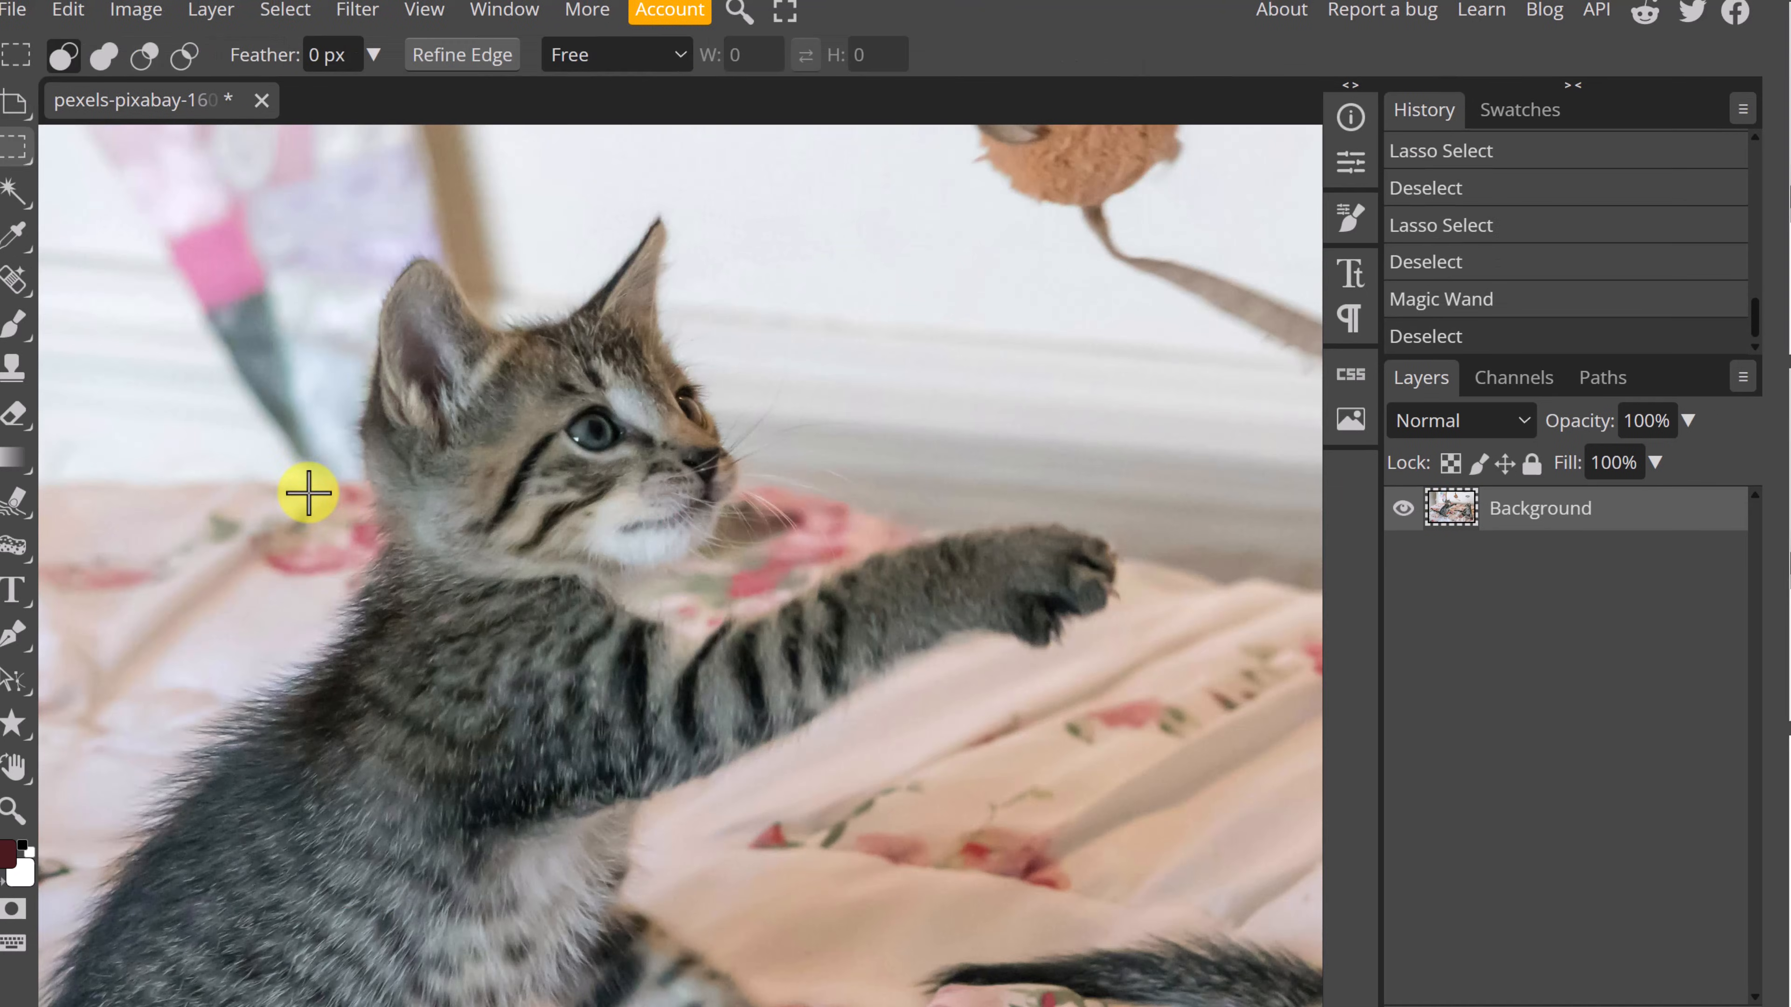
Draw a selection around the kitten's head and raised paw with the Rectangle Select tool.
click(24, 157)
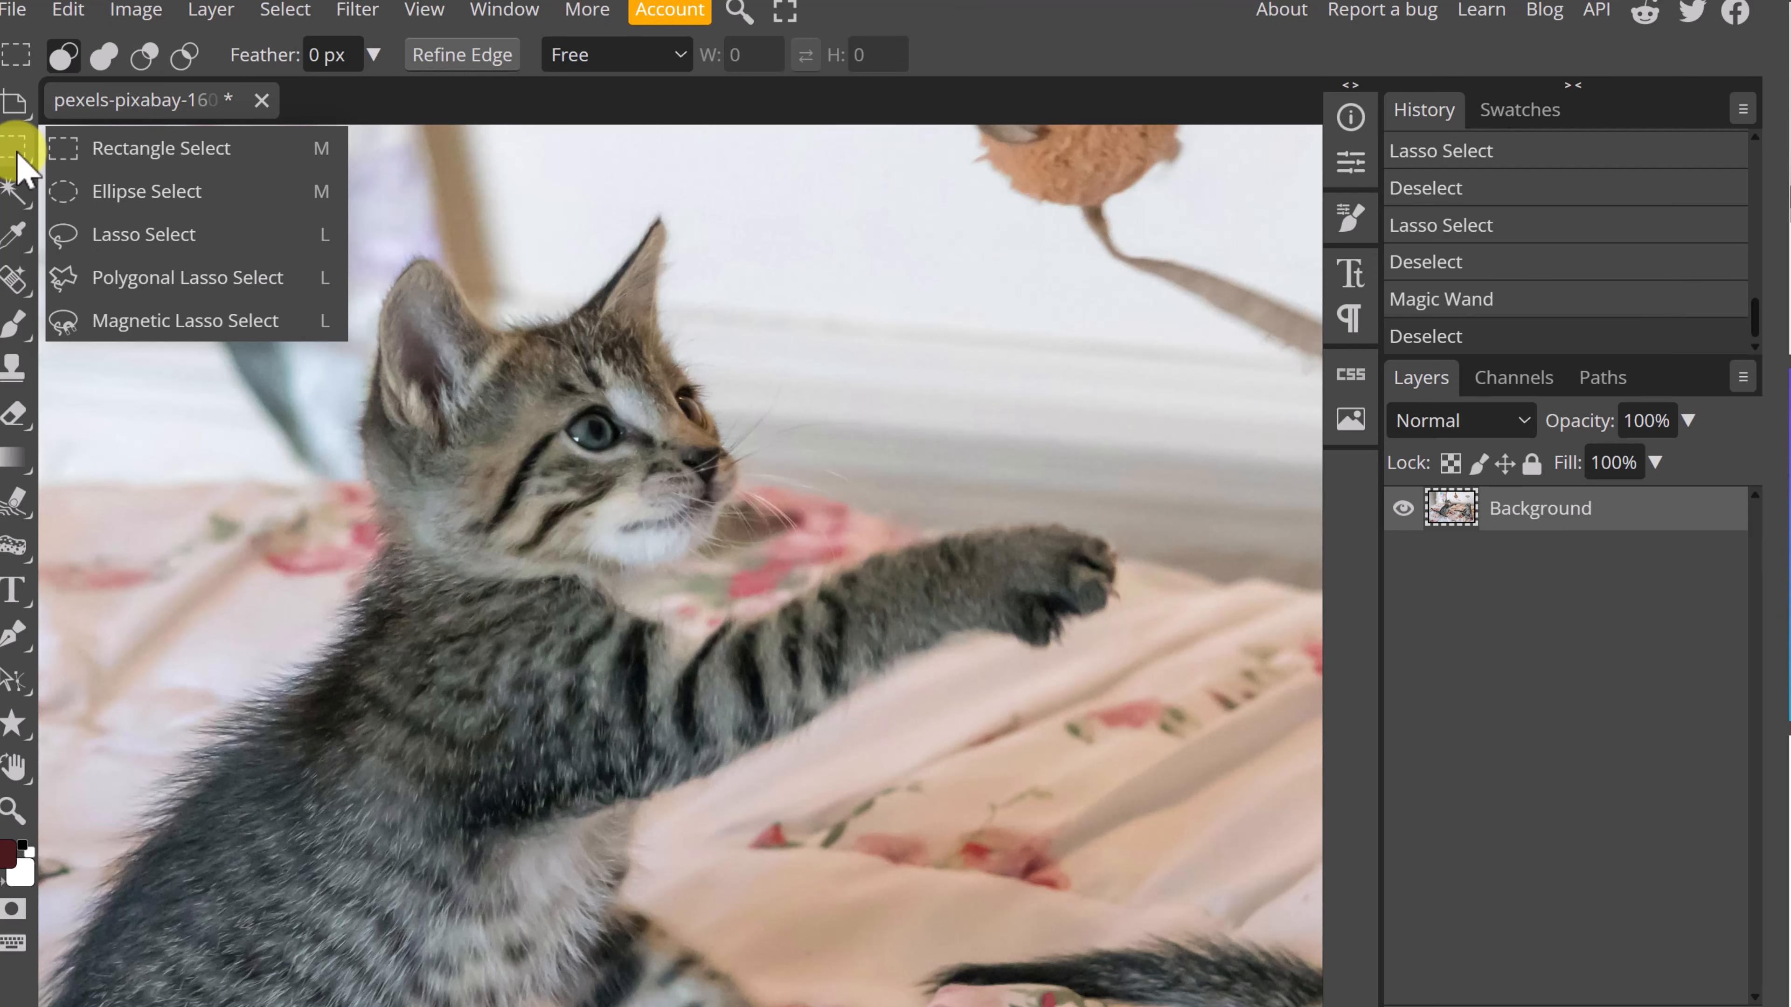
click(116, 155)
drag(284, 227, 1136, 659)
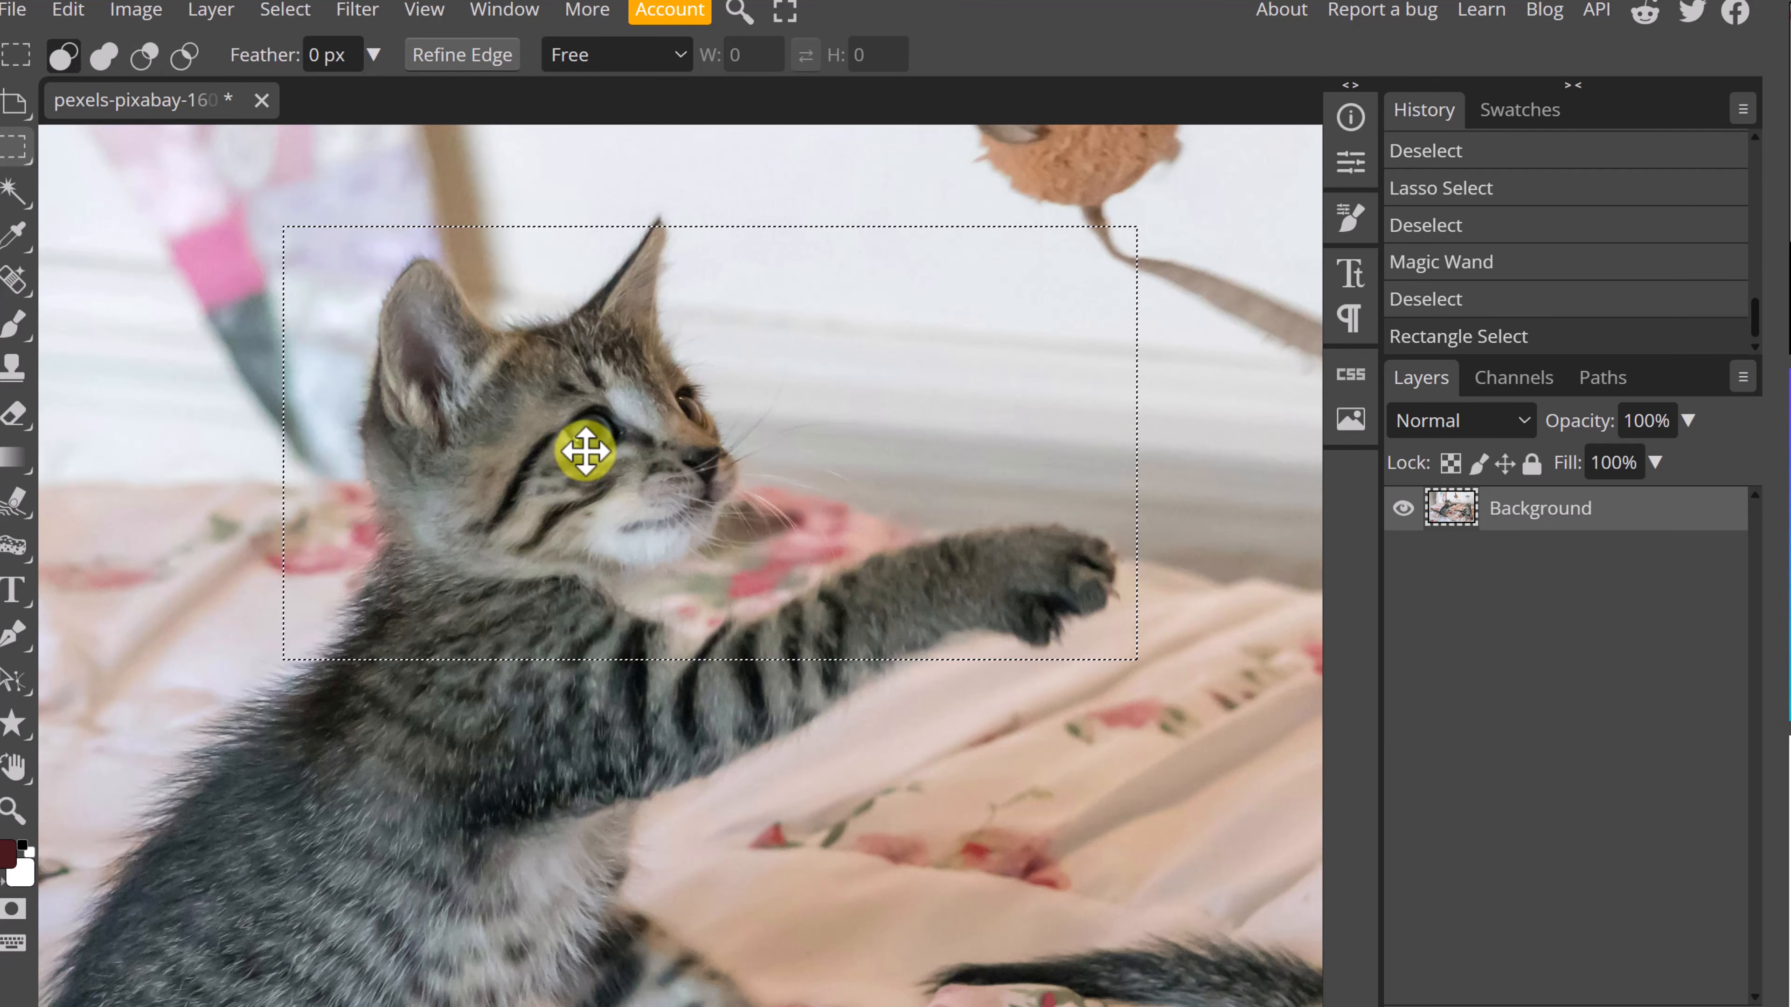
Crop the image to the rectangular selection, and undo the crop.
click(136, 9)
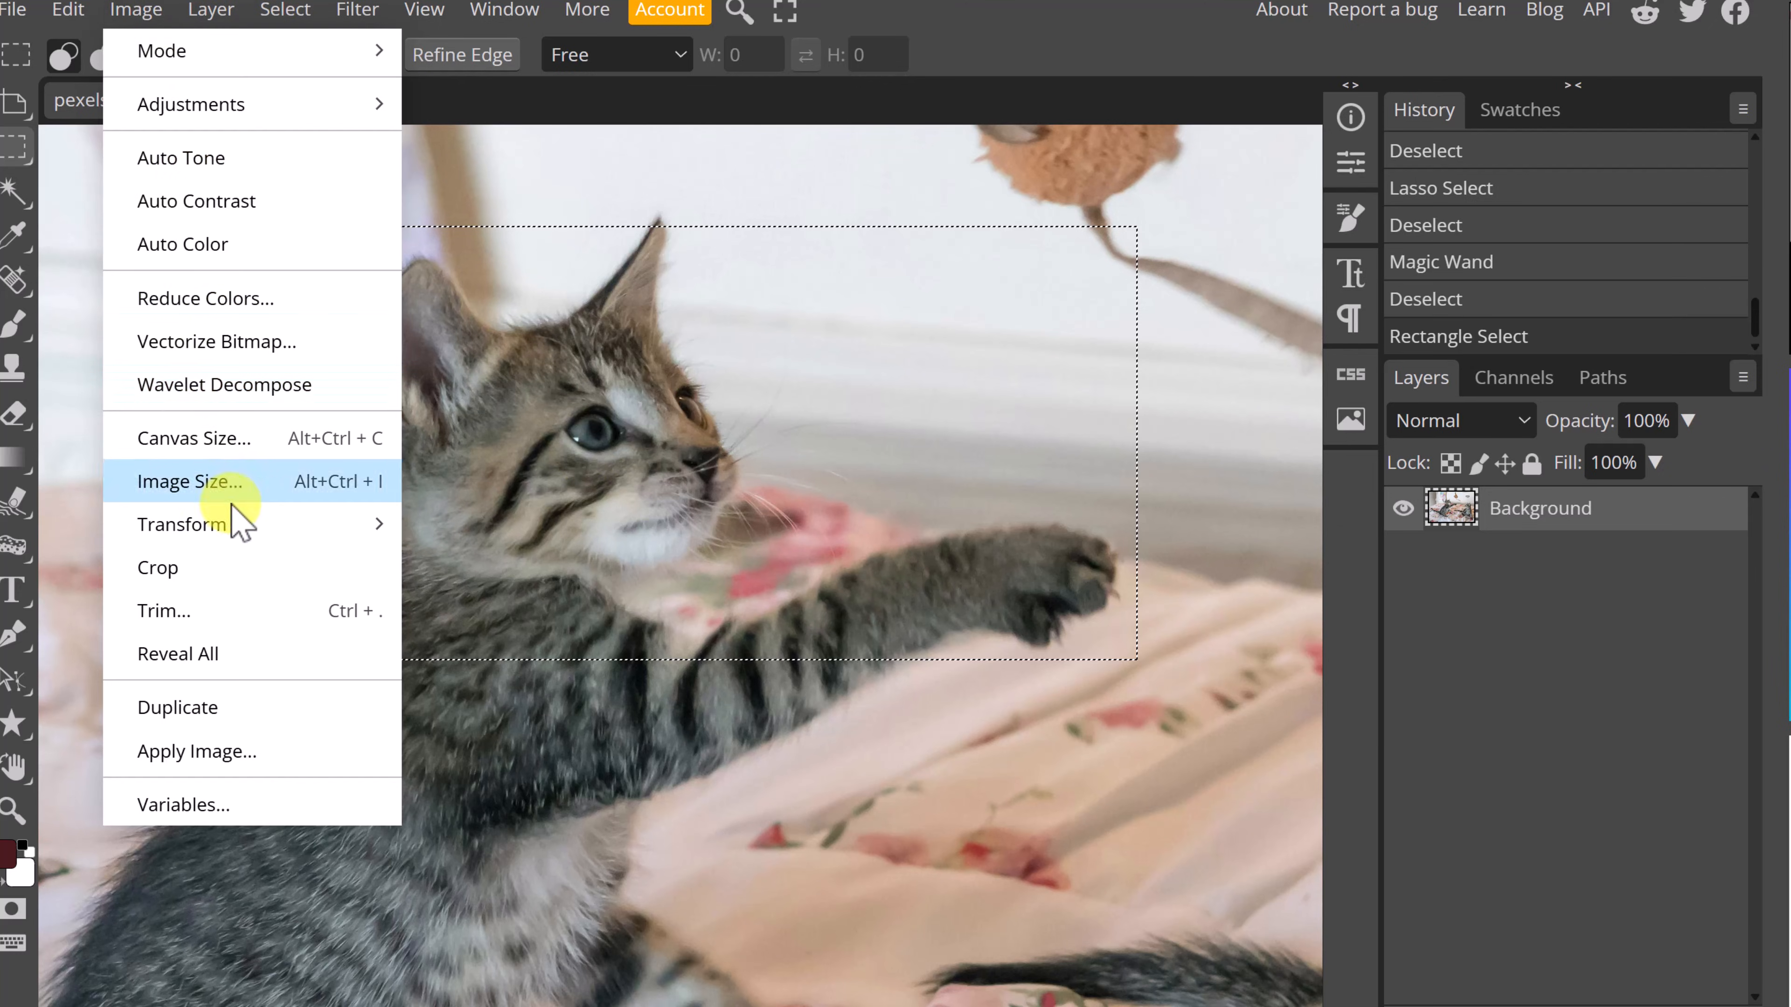
click(247, 570)
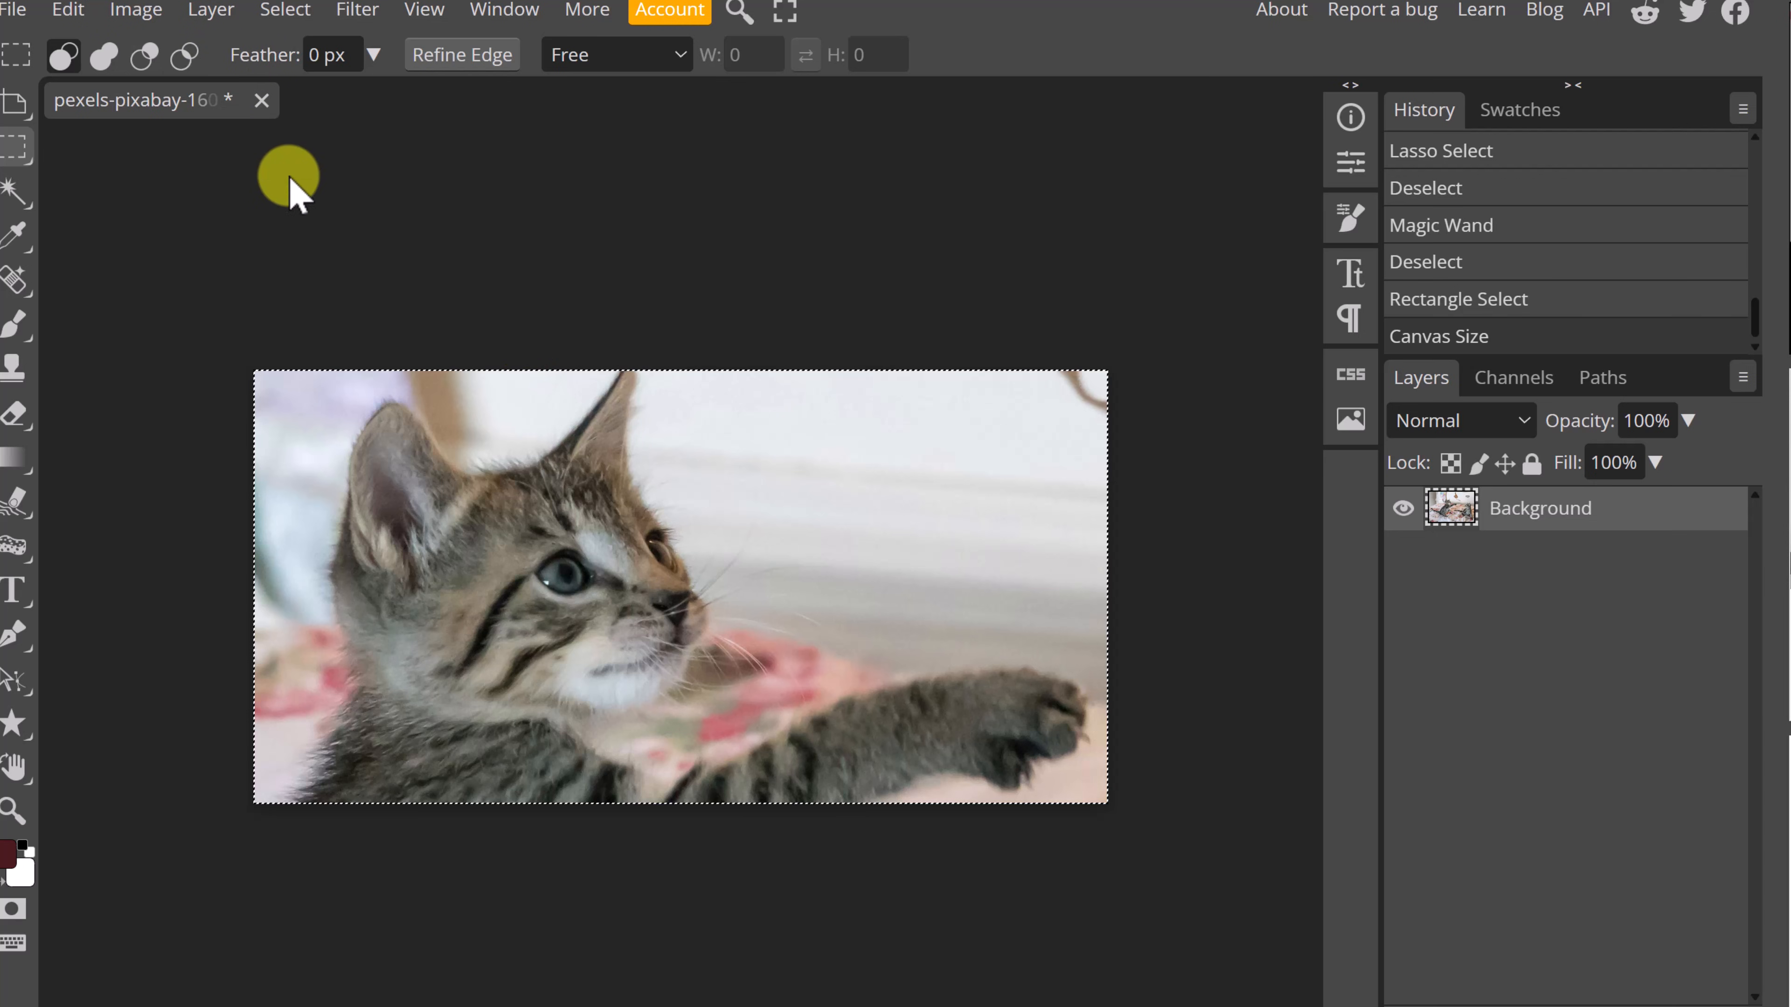
key(ctrl+z)
scroll(492, 264, up, 3)
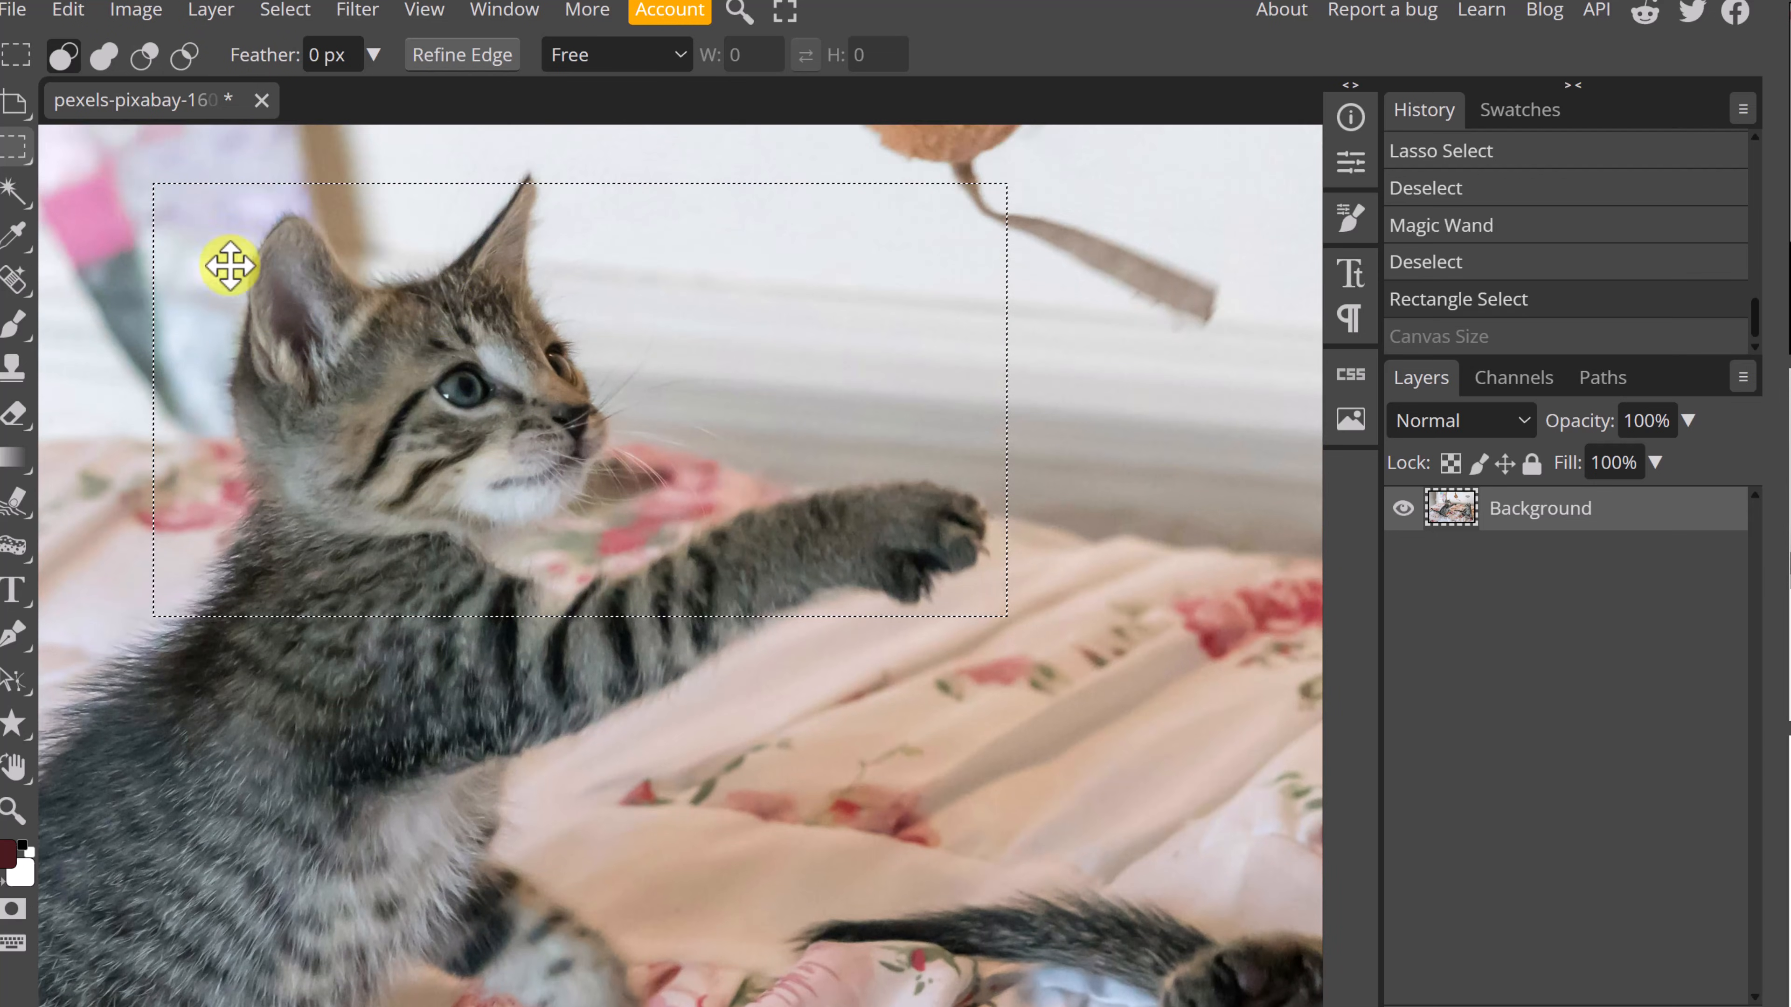
Paint a short stroke across the rectangular selection's edge near the kitten's shoulder with the Brush tool, and undo it.
click(14, 325)
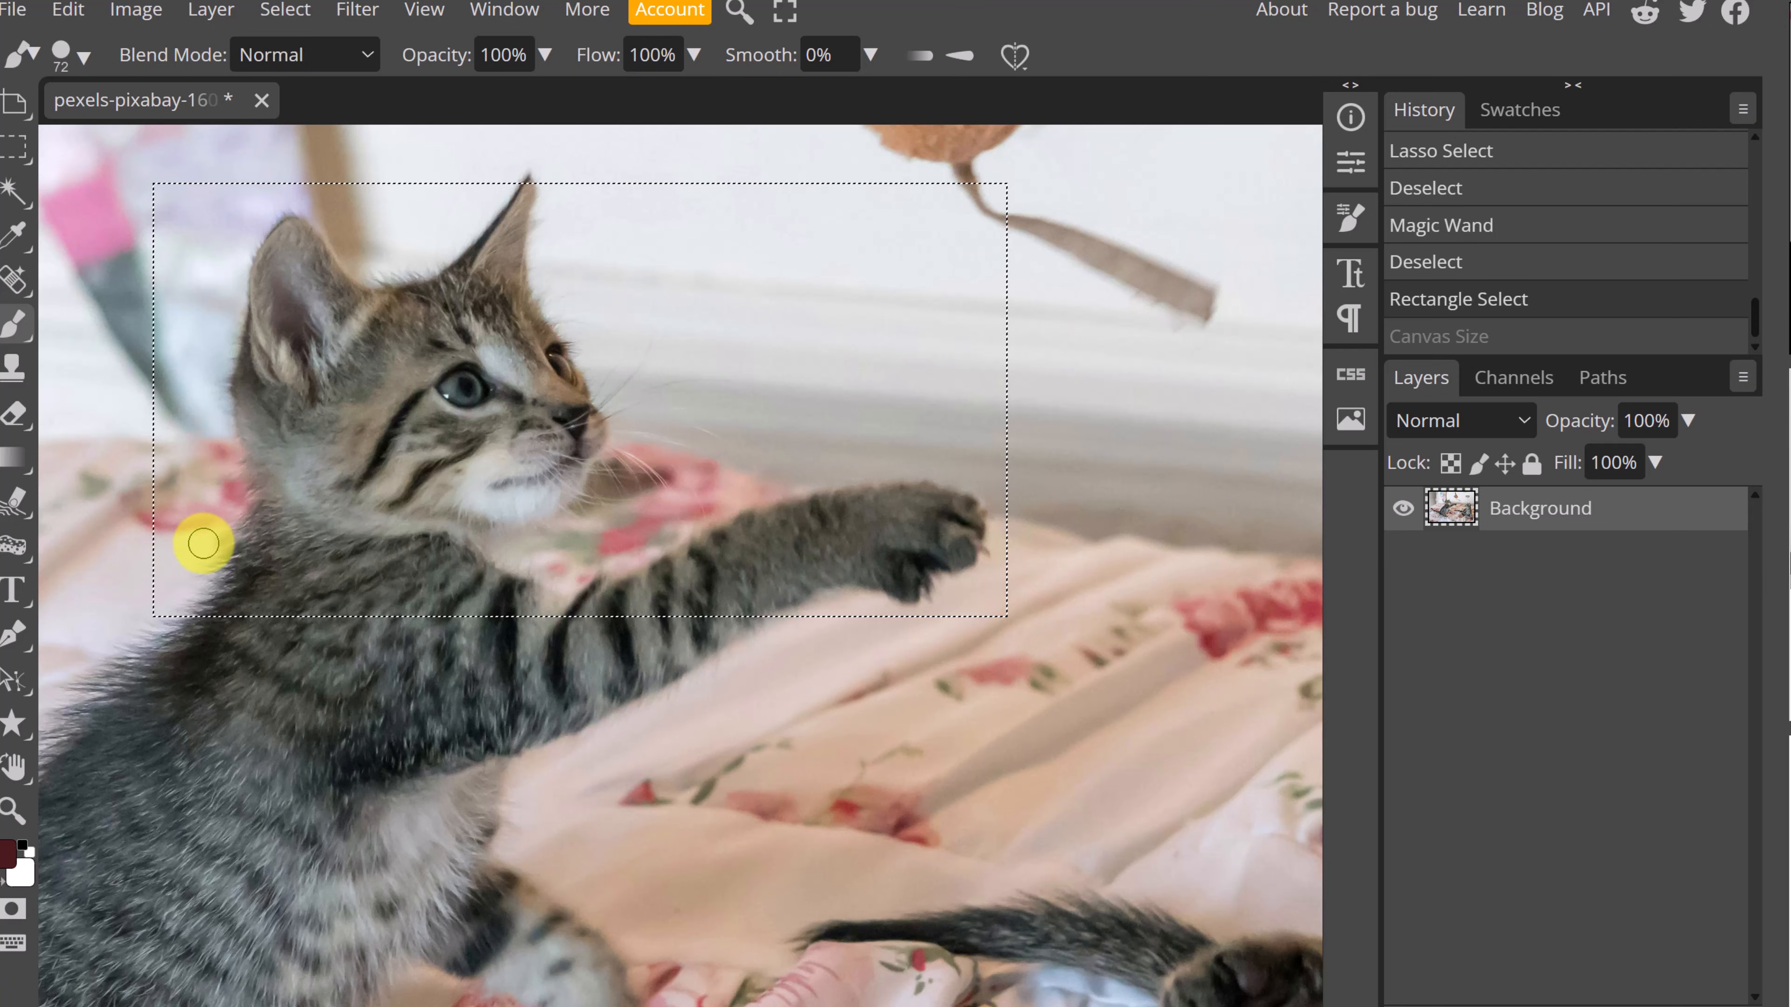
mouse_move(186, 548)
mouse_down()
mouse_move(197, 621)
mouse_move(225, 497)
mouse_move(126, 554)
mouse_move(268, 601)
mouse_move(178, 461)
mouse_move(173, 622)
mouse_move(294, 684)
mouse_move(268, 464)
mouse_move(190, 411)
mouse_move(101, 467)
mouse_move(193, 671)
mouse_move(346, 476)
mouse_move(239, 401)
mouse_move(156, 587)
mouse_move(280, 691)
mouse_up()
key(ctrl+z)
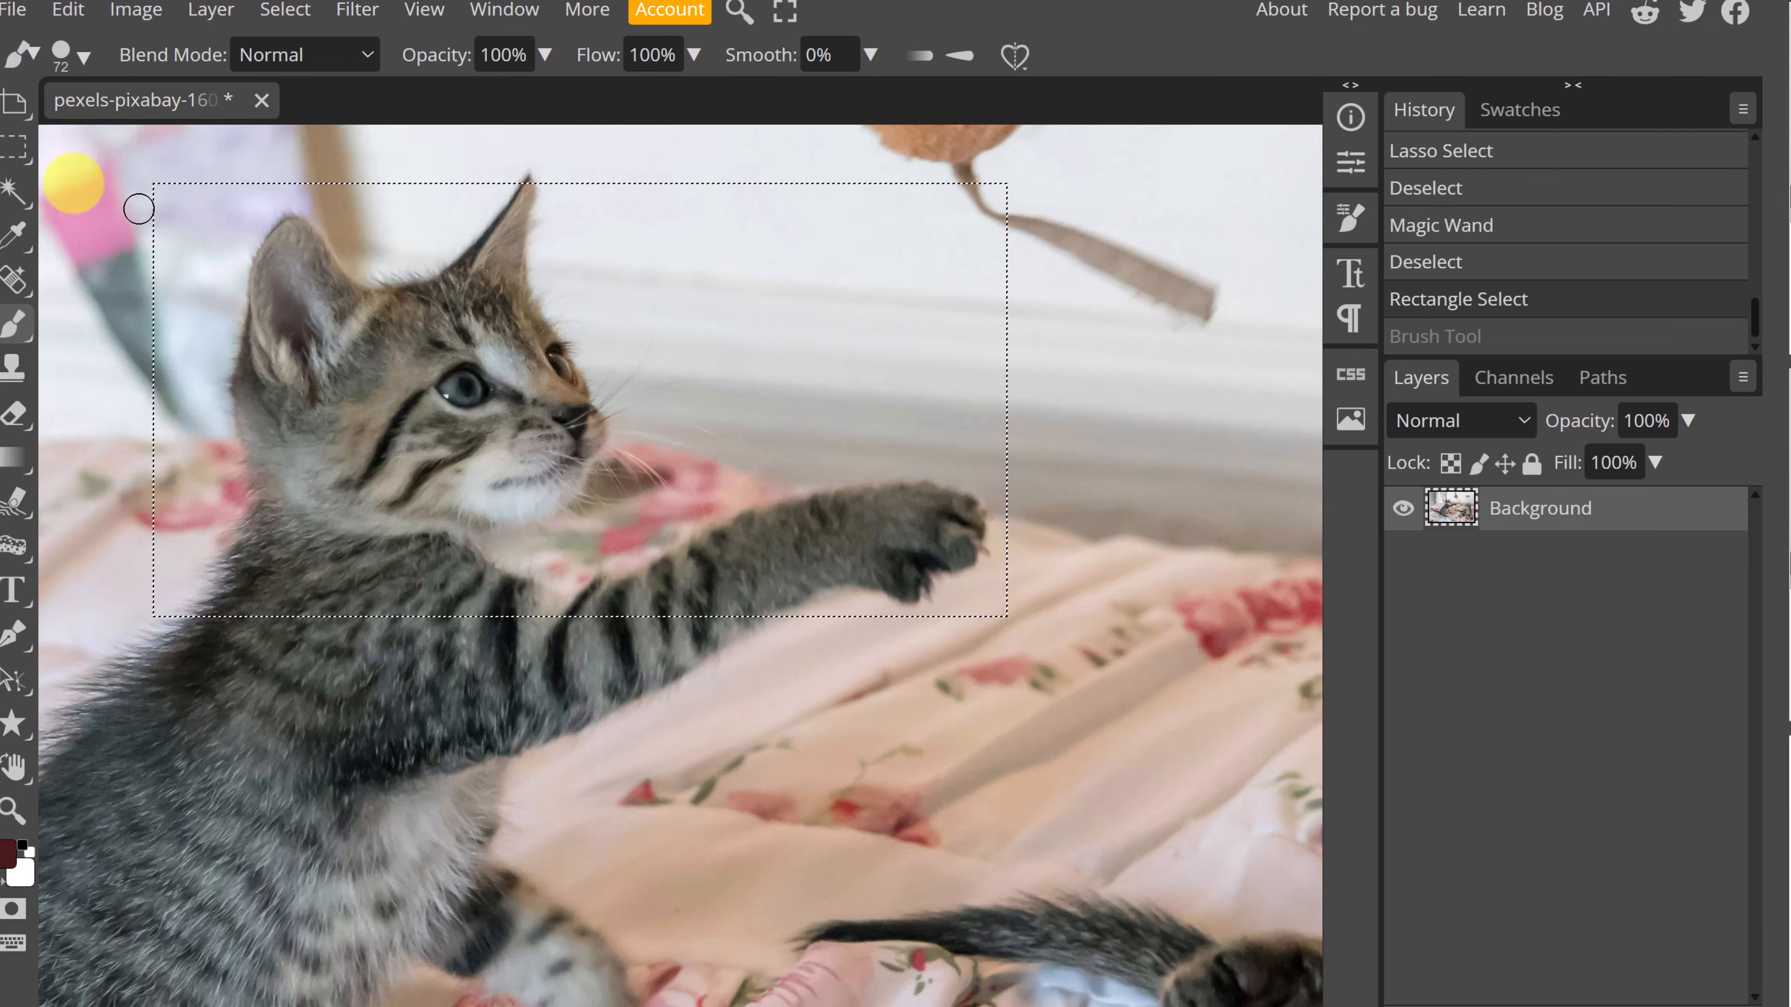
Draw a wide, flat selection across the kitten's chest below its raised foreleg with the Ellipse Select tool.
click(21, 154)
click(106, 185)
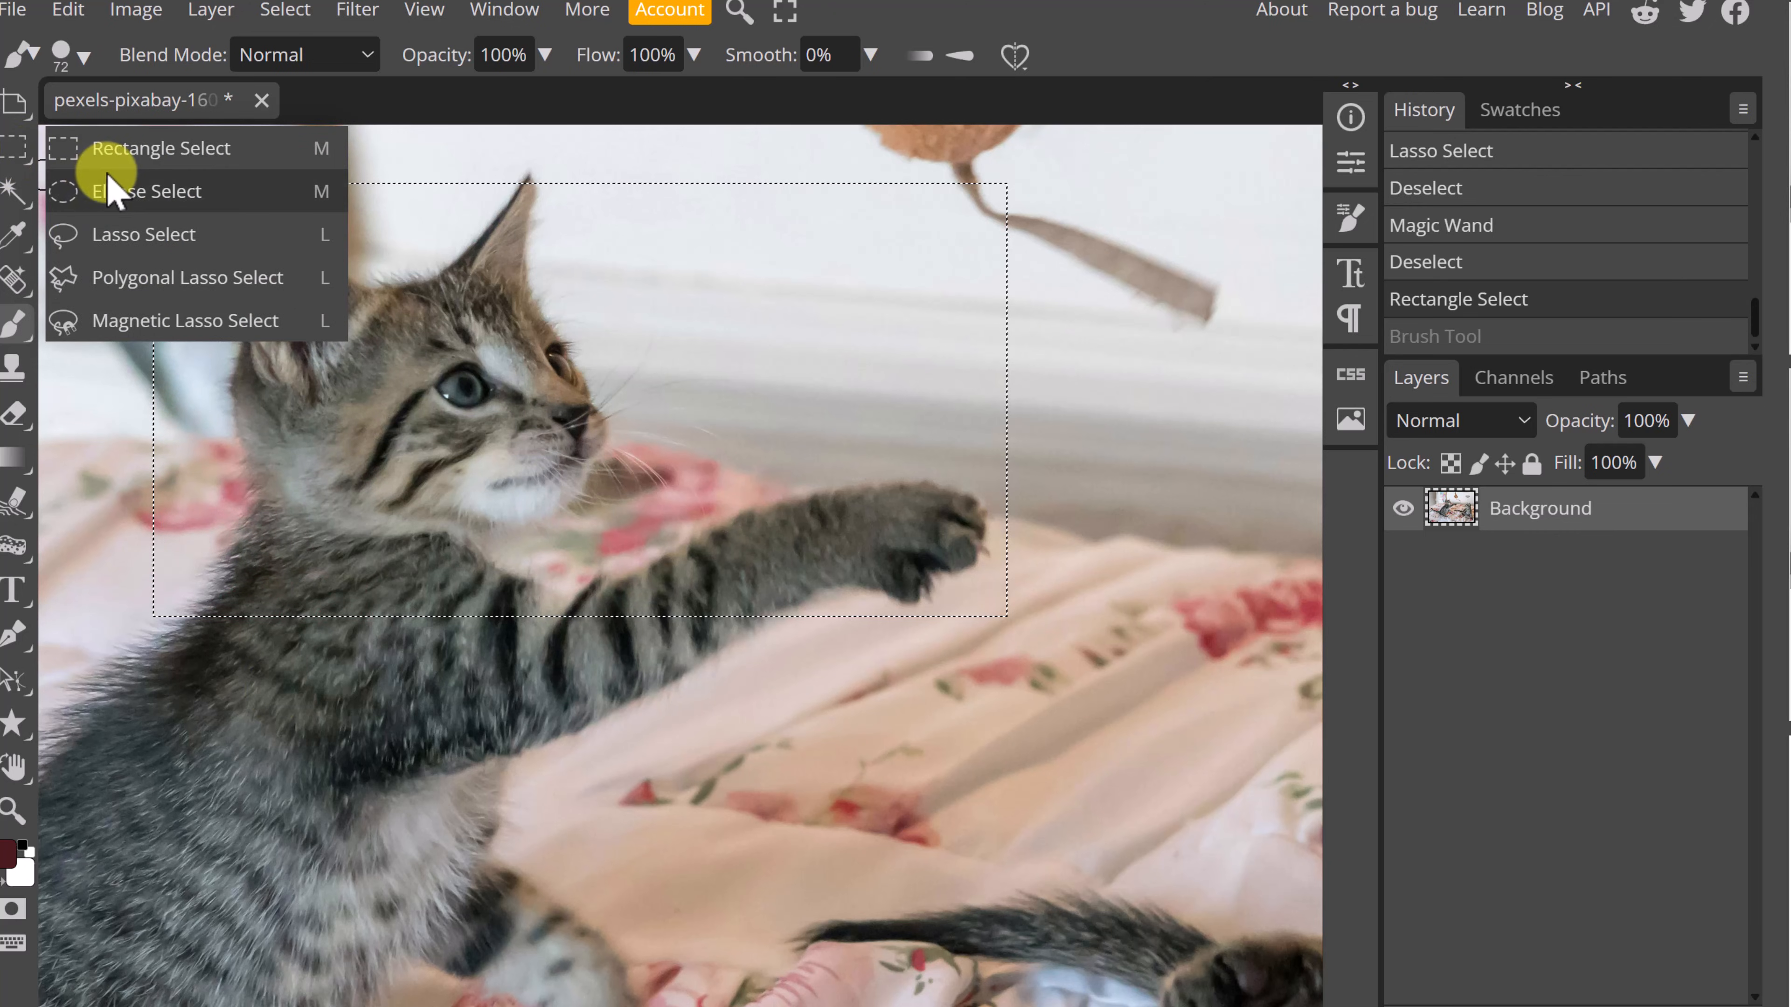
mouse_move(240, 667)
mouse_down()
mouse_move(292, 748)
mouse_move(873, 787)
mouse_up()
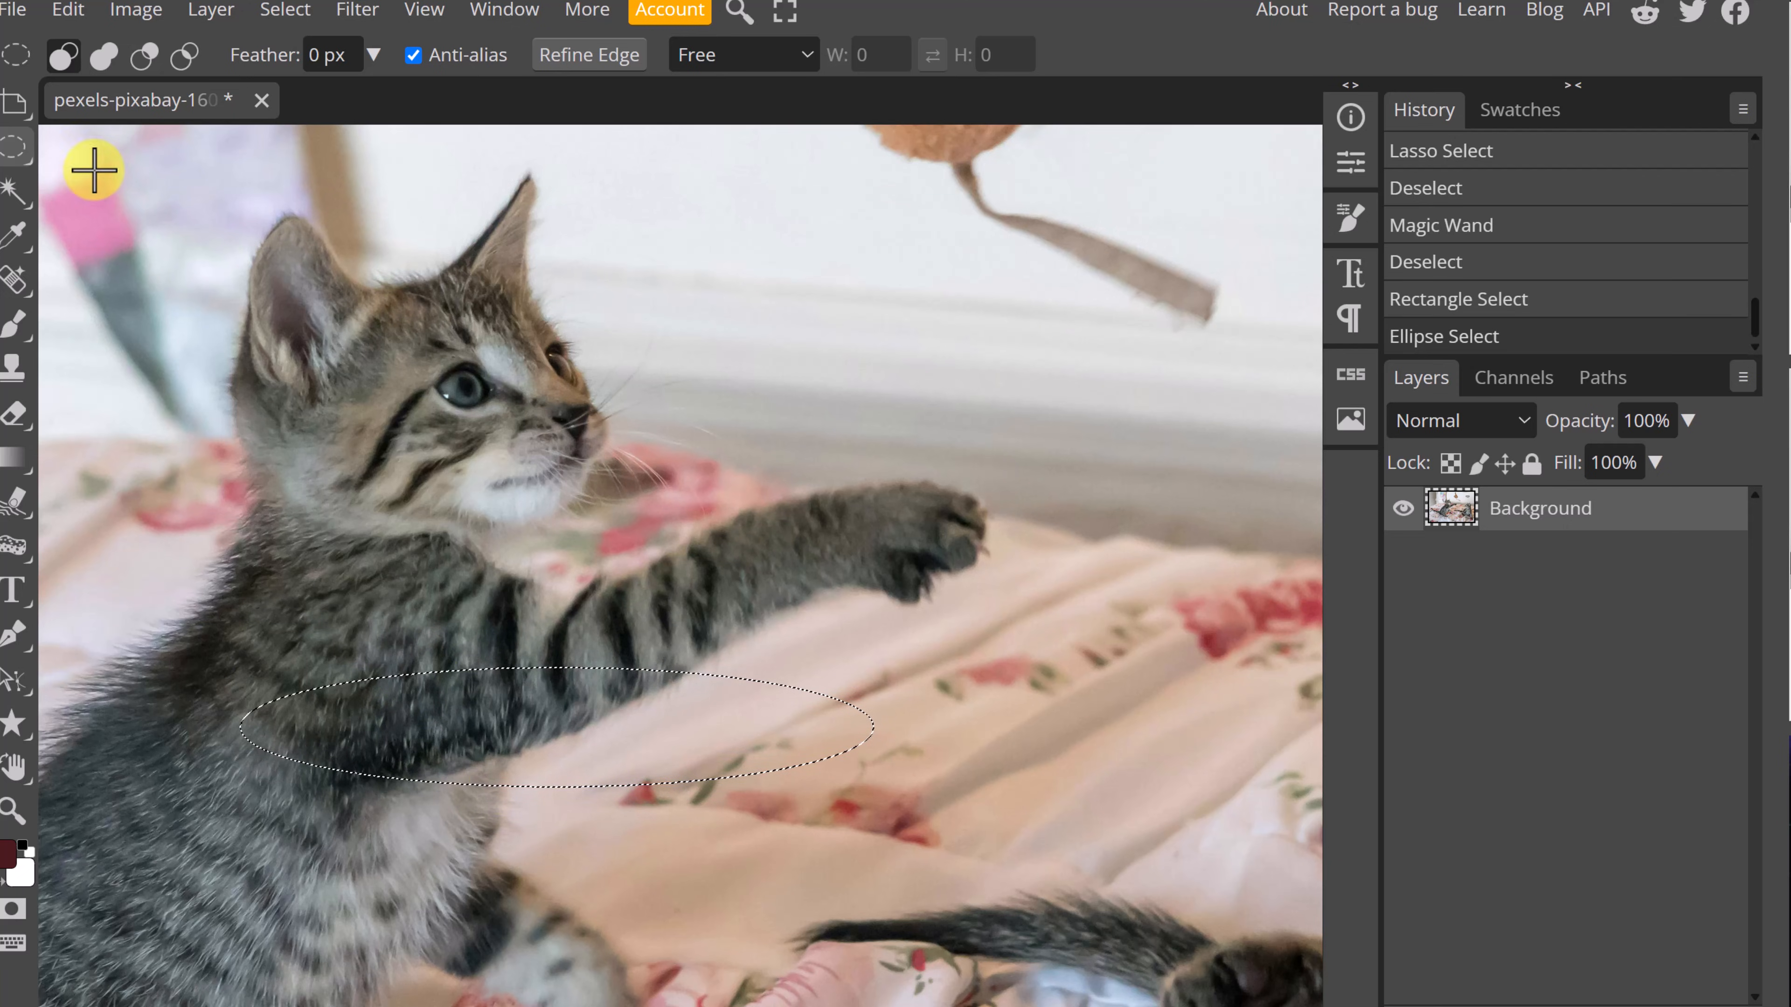
drag(70, 161, 28, 176)
Outline the kitten's head freehand with the Lasso Select tool, closing the loop below its neck.
right_click(18, 152)
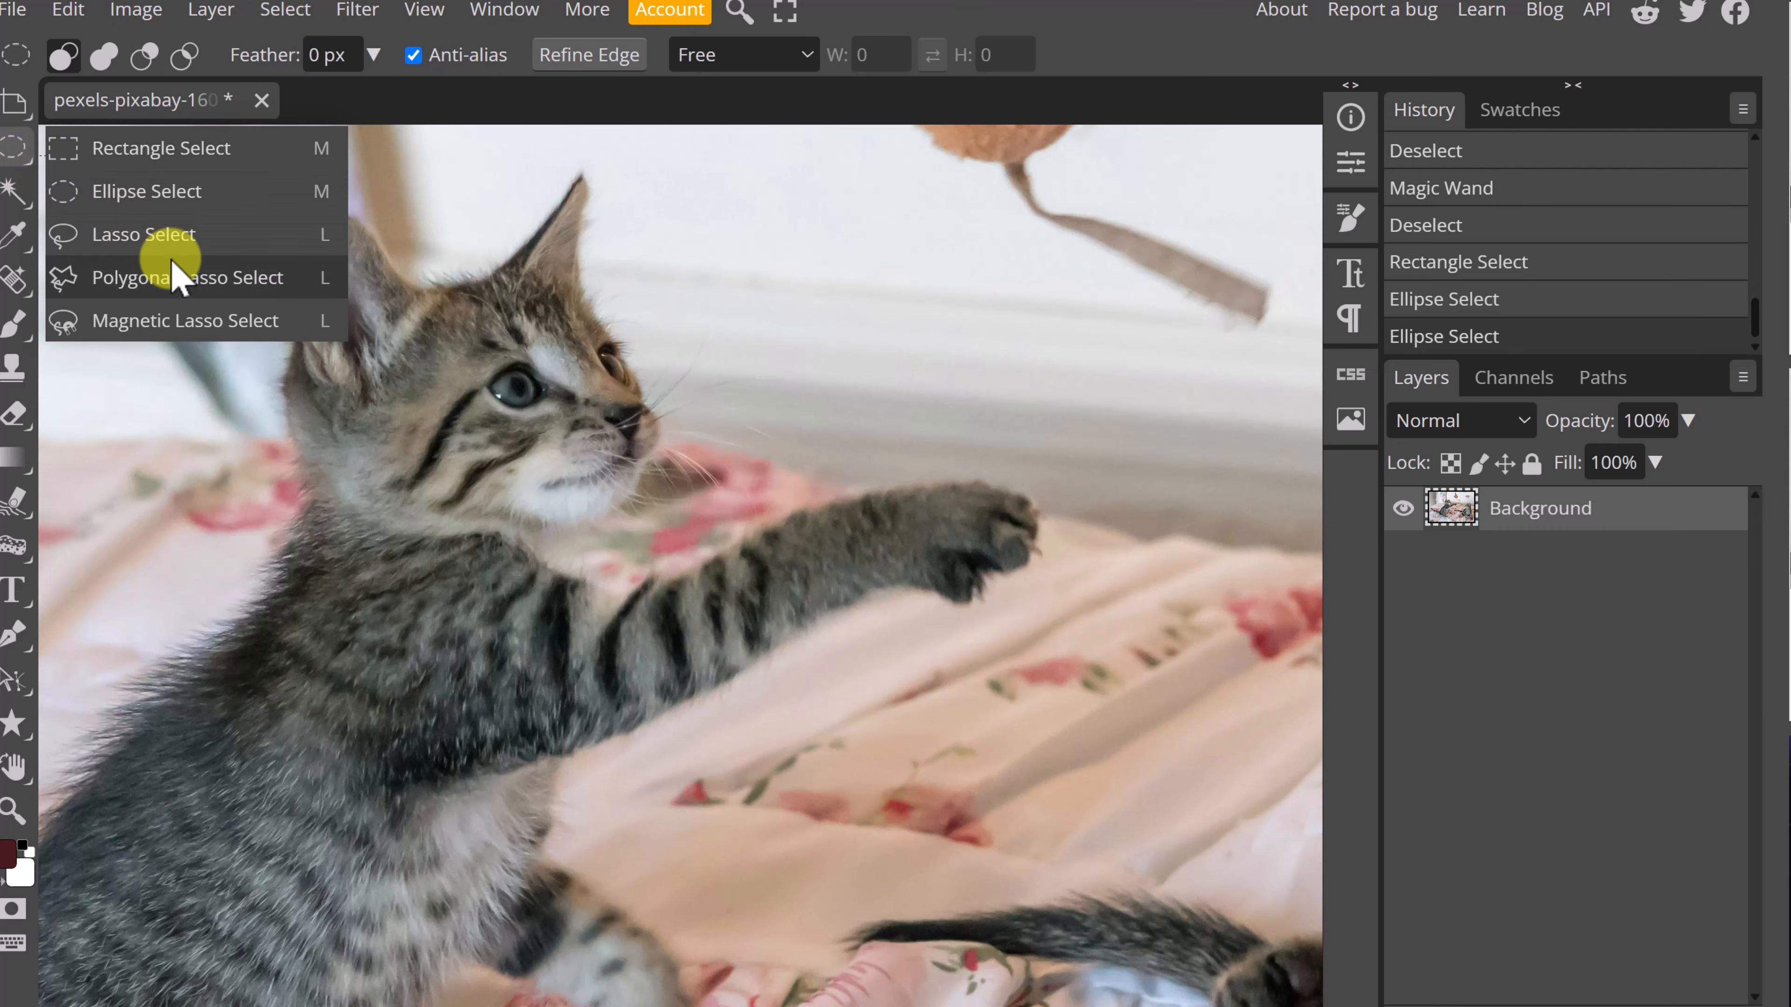
click(176, 242)
mouse_move(291, 409)
mouse_down()
mouse_move(264, 583)
mouse_move(289, 449)
mouse_move(255, 346)
mouse_move(191, 602)
mouse_move(243, 526)
mouse_move(274, 229)
mouse_move(330, 179)
mouse_move(409, 222)
mouse_move(477, 188)
mouse_up()
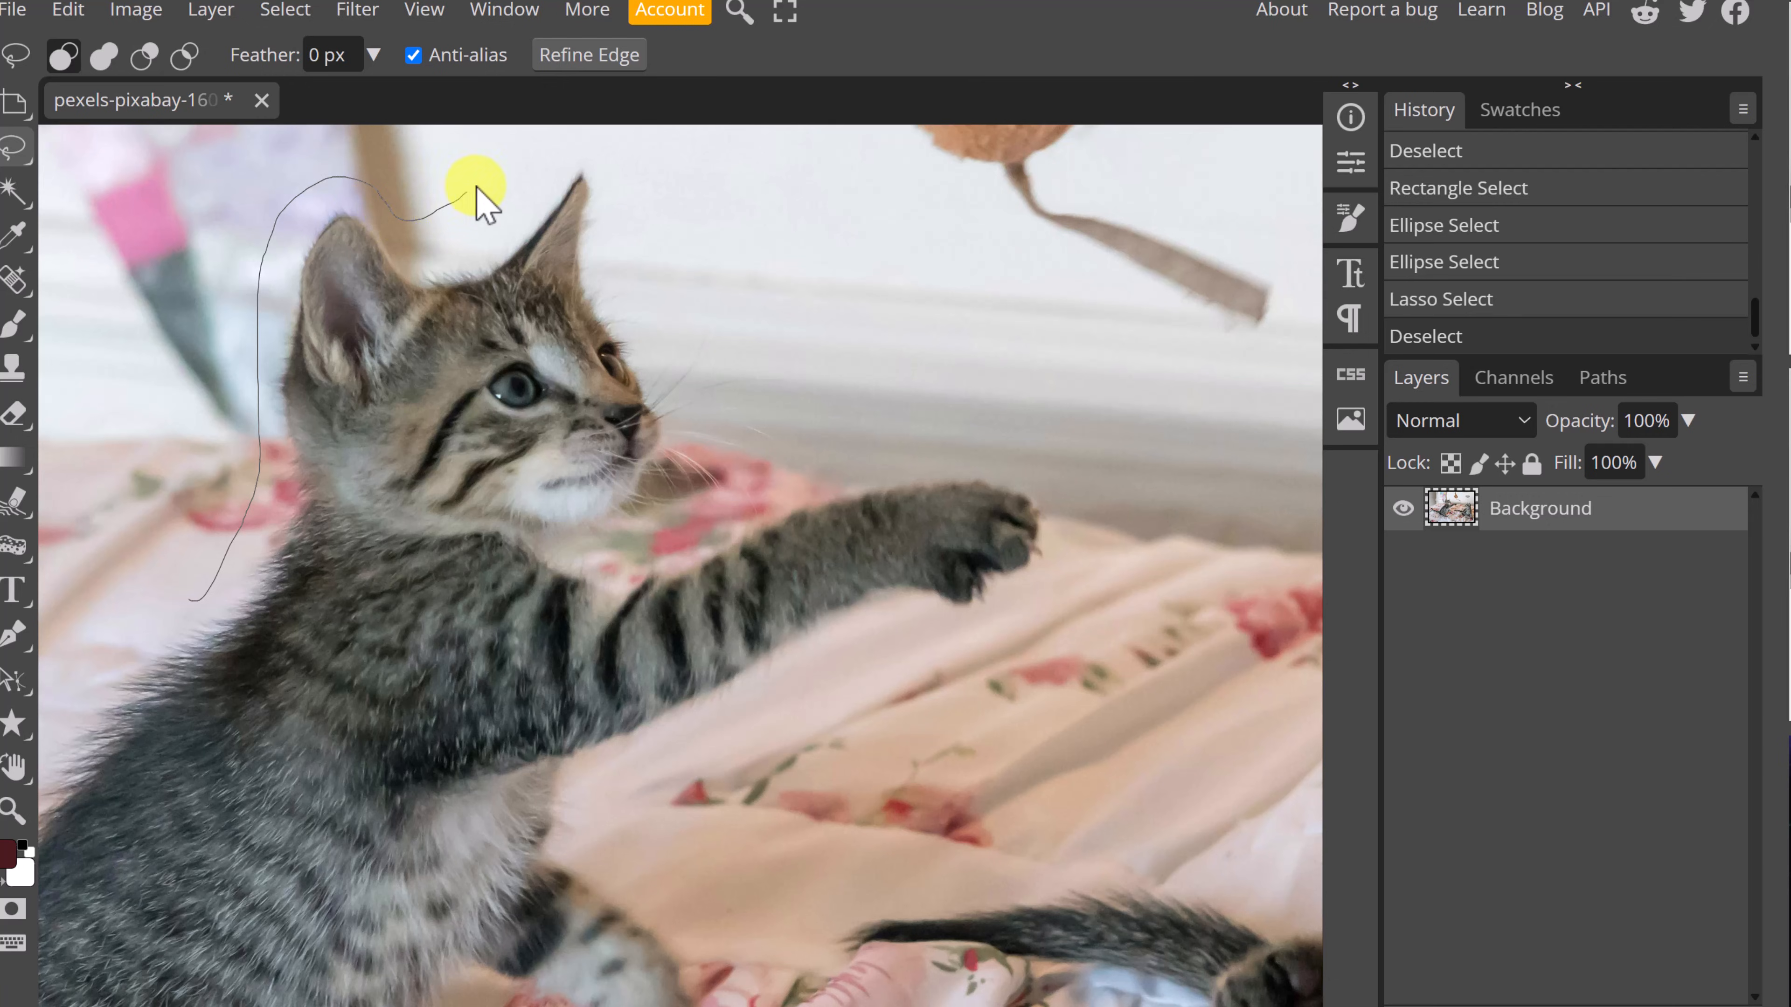
mouse_move(656, 304)
mouse_down()
mouse_move(699, 440)
mouse_move(599, 560)
mouse_move(381, 619)
mouse_move(198, 601)
mouse_up()
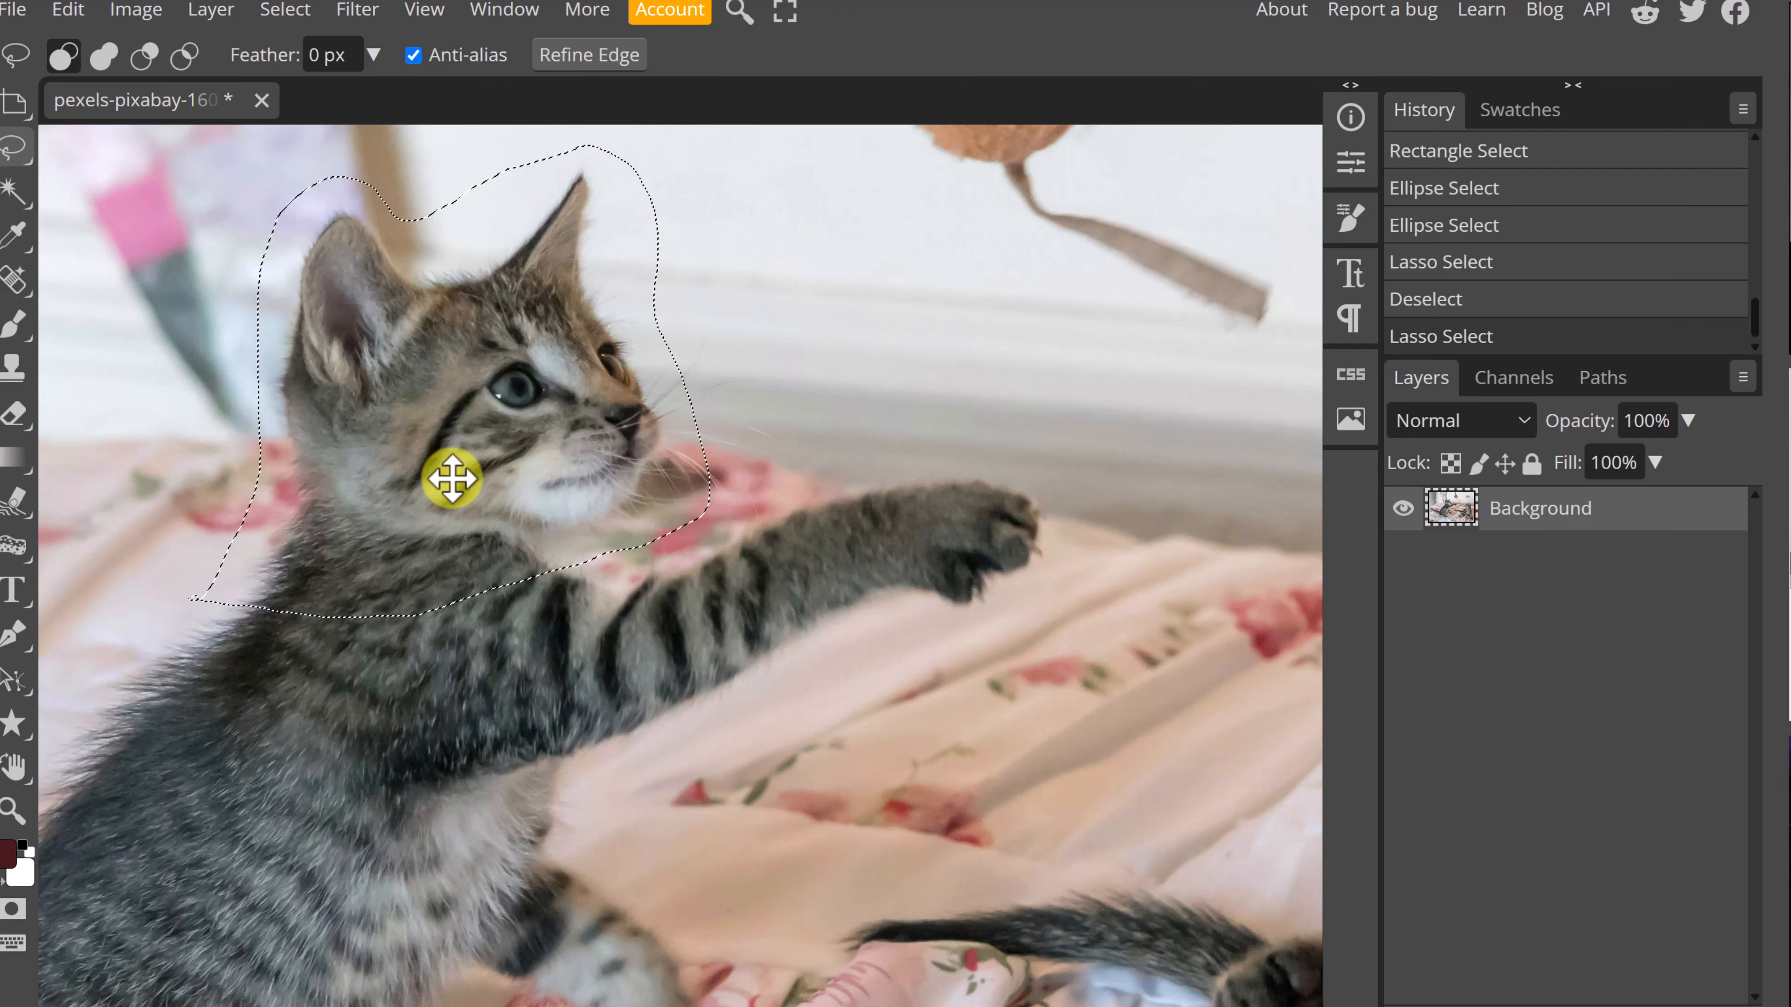
Move the selected kitten's head toward its raised paw with the Move tool, and undo the move.
click(19, 117)
click(87, 106)
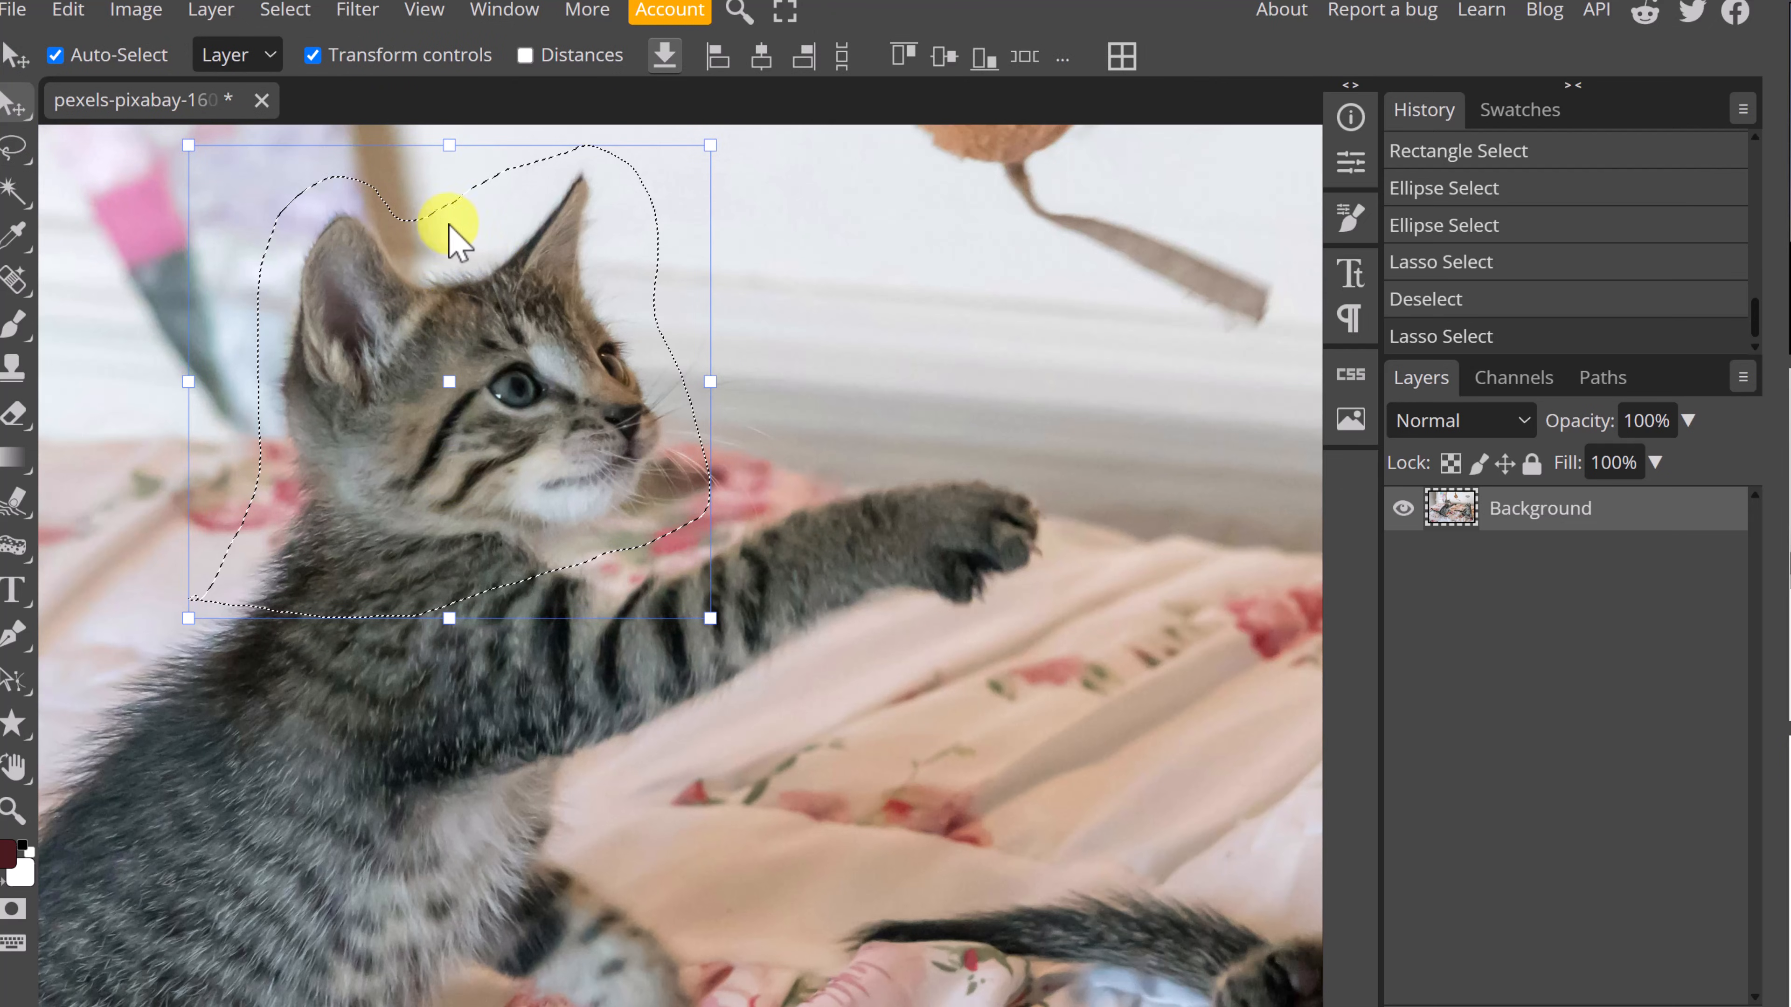
drag(408, 446, 769, 462)
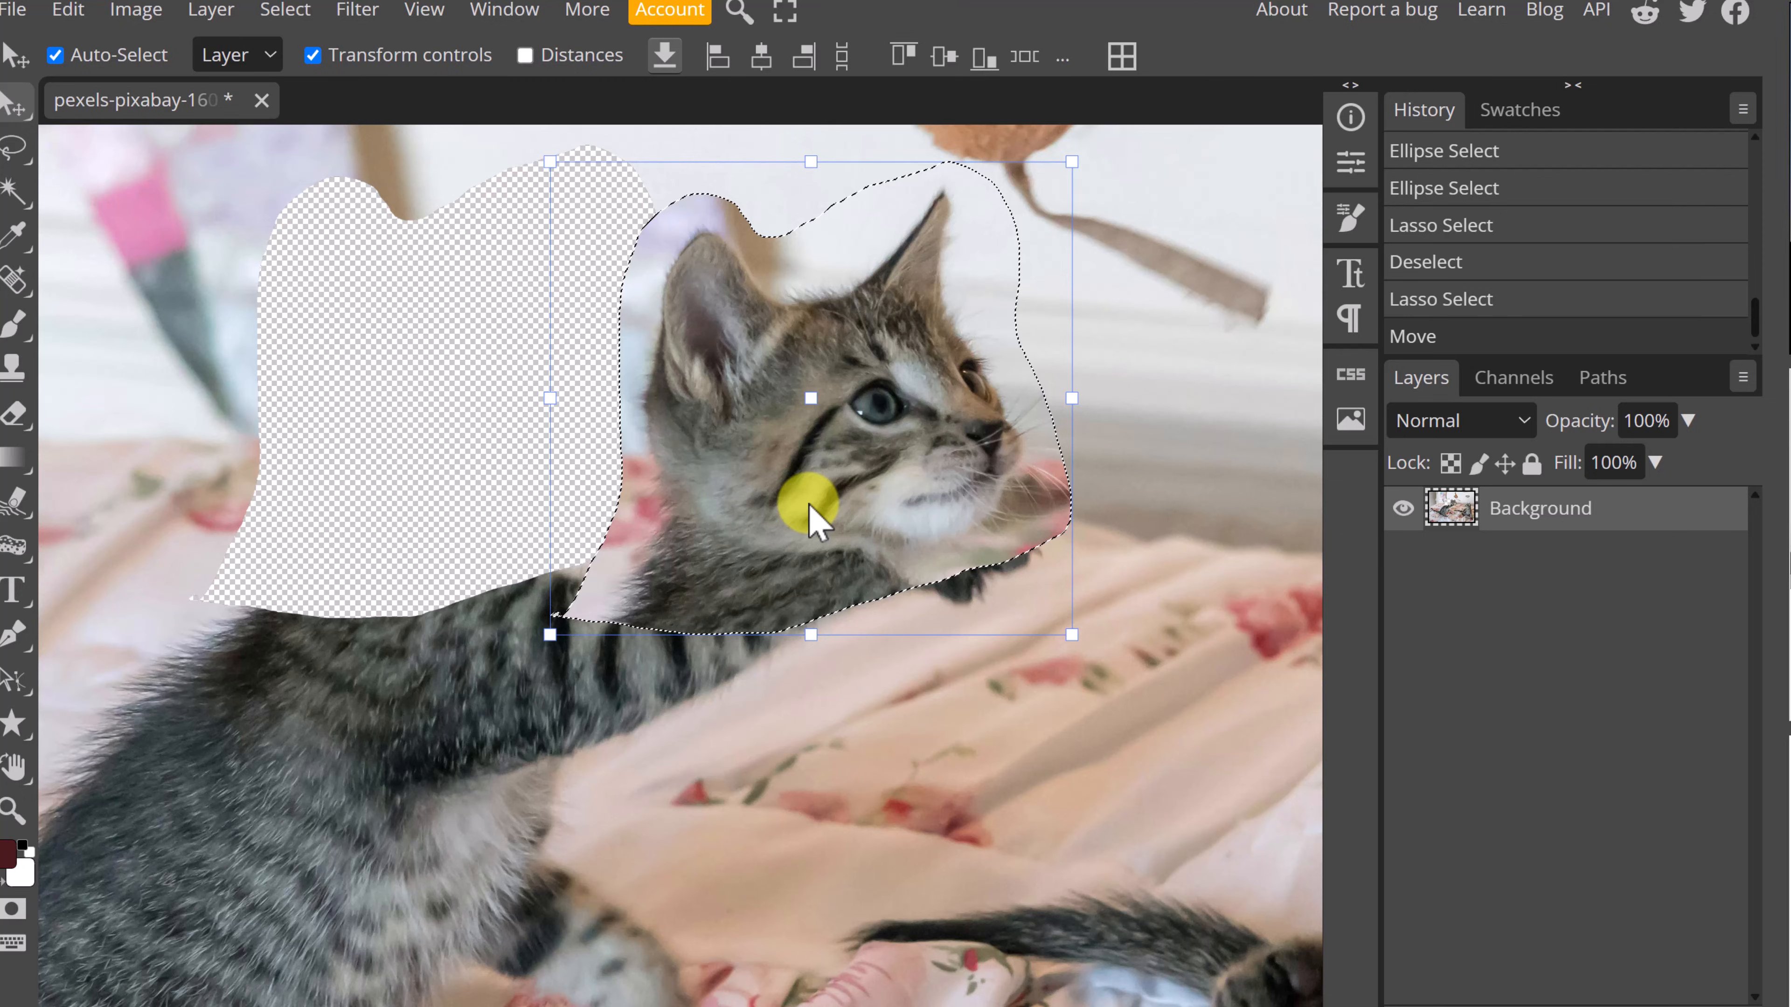
key(ctrl+z)
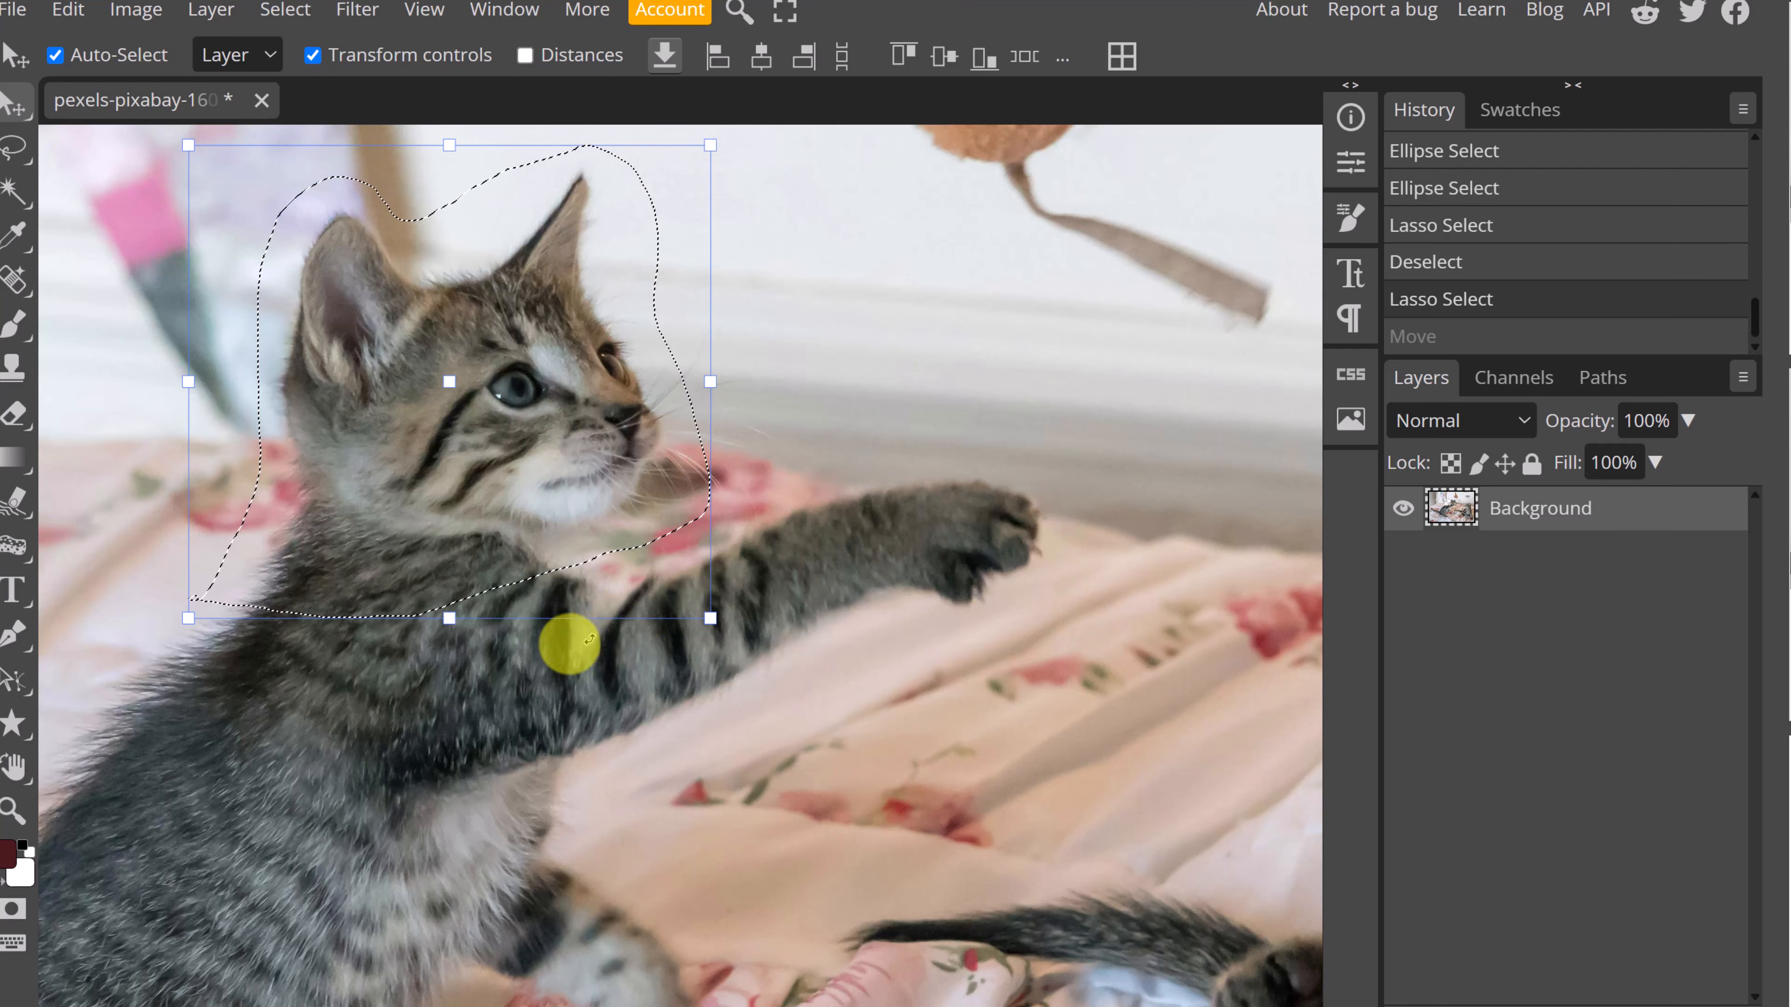
Clear the head selection and outline the kitten's raised foreleg and paw with the Polygonal Lasso Select tool.
click(285, 10)
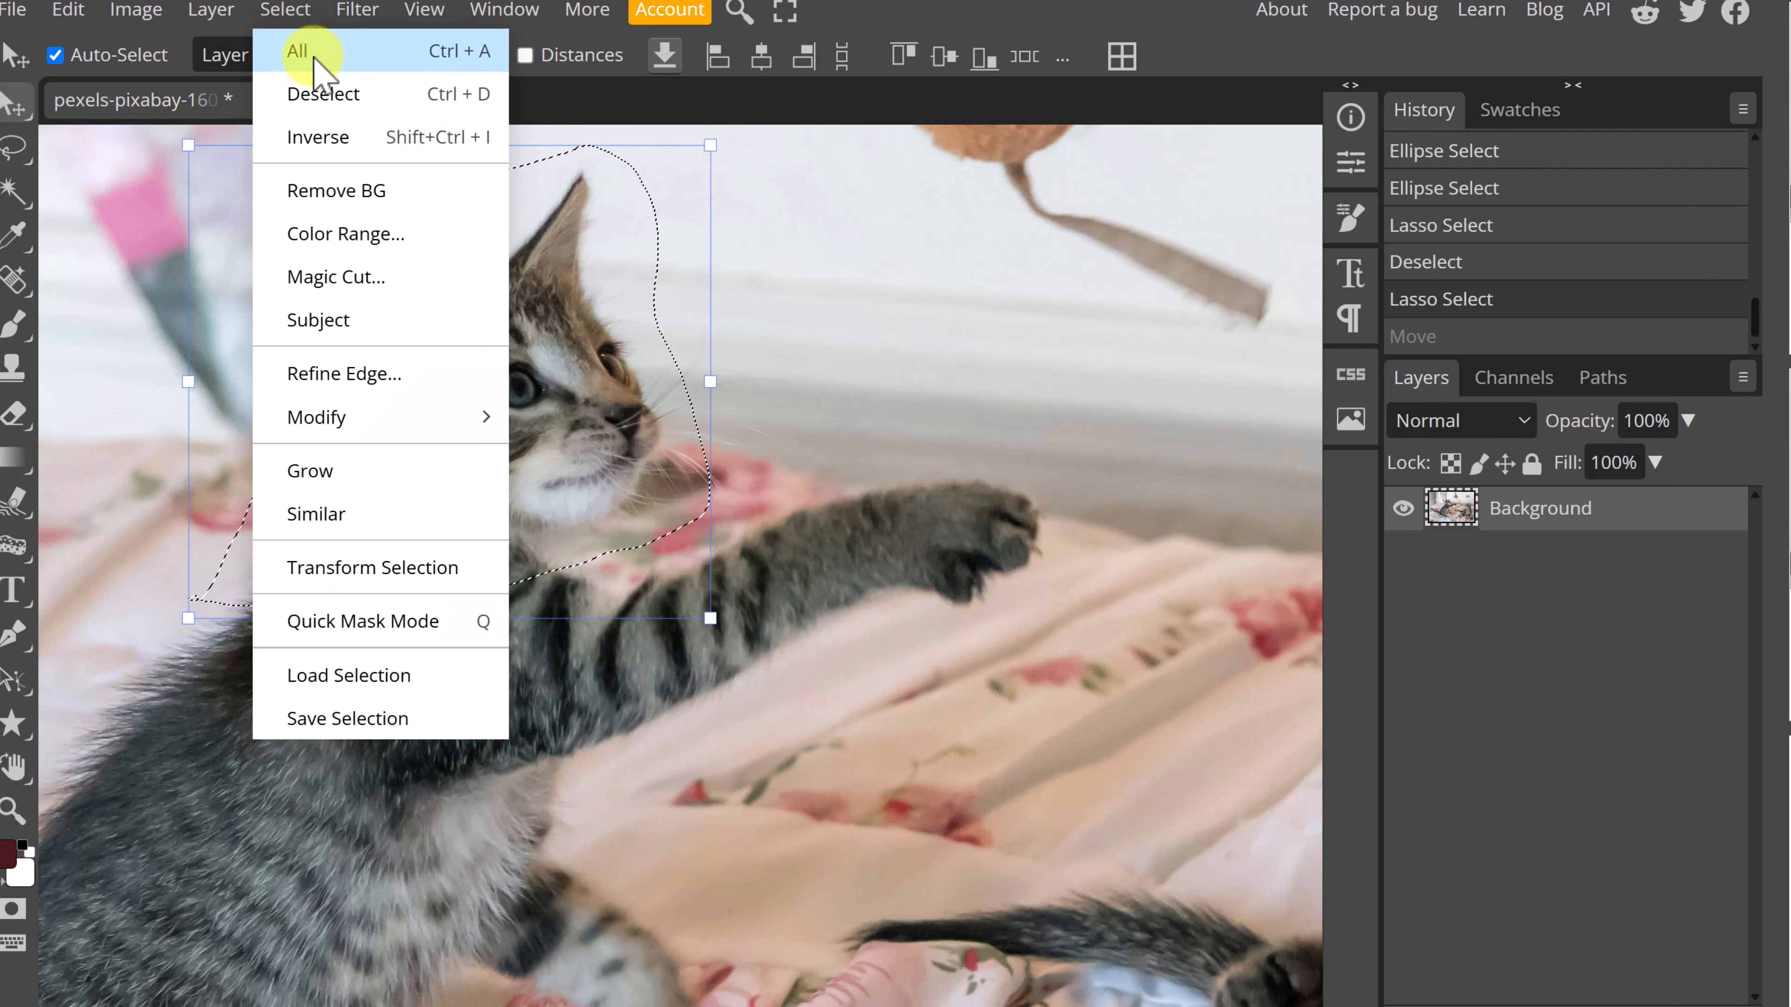
click(326, 89)
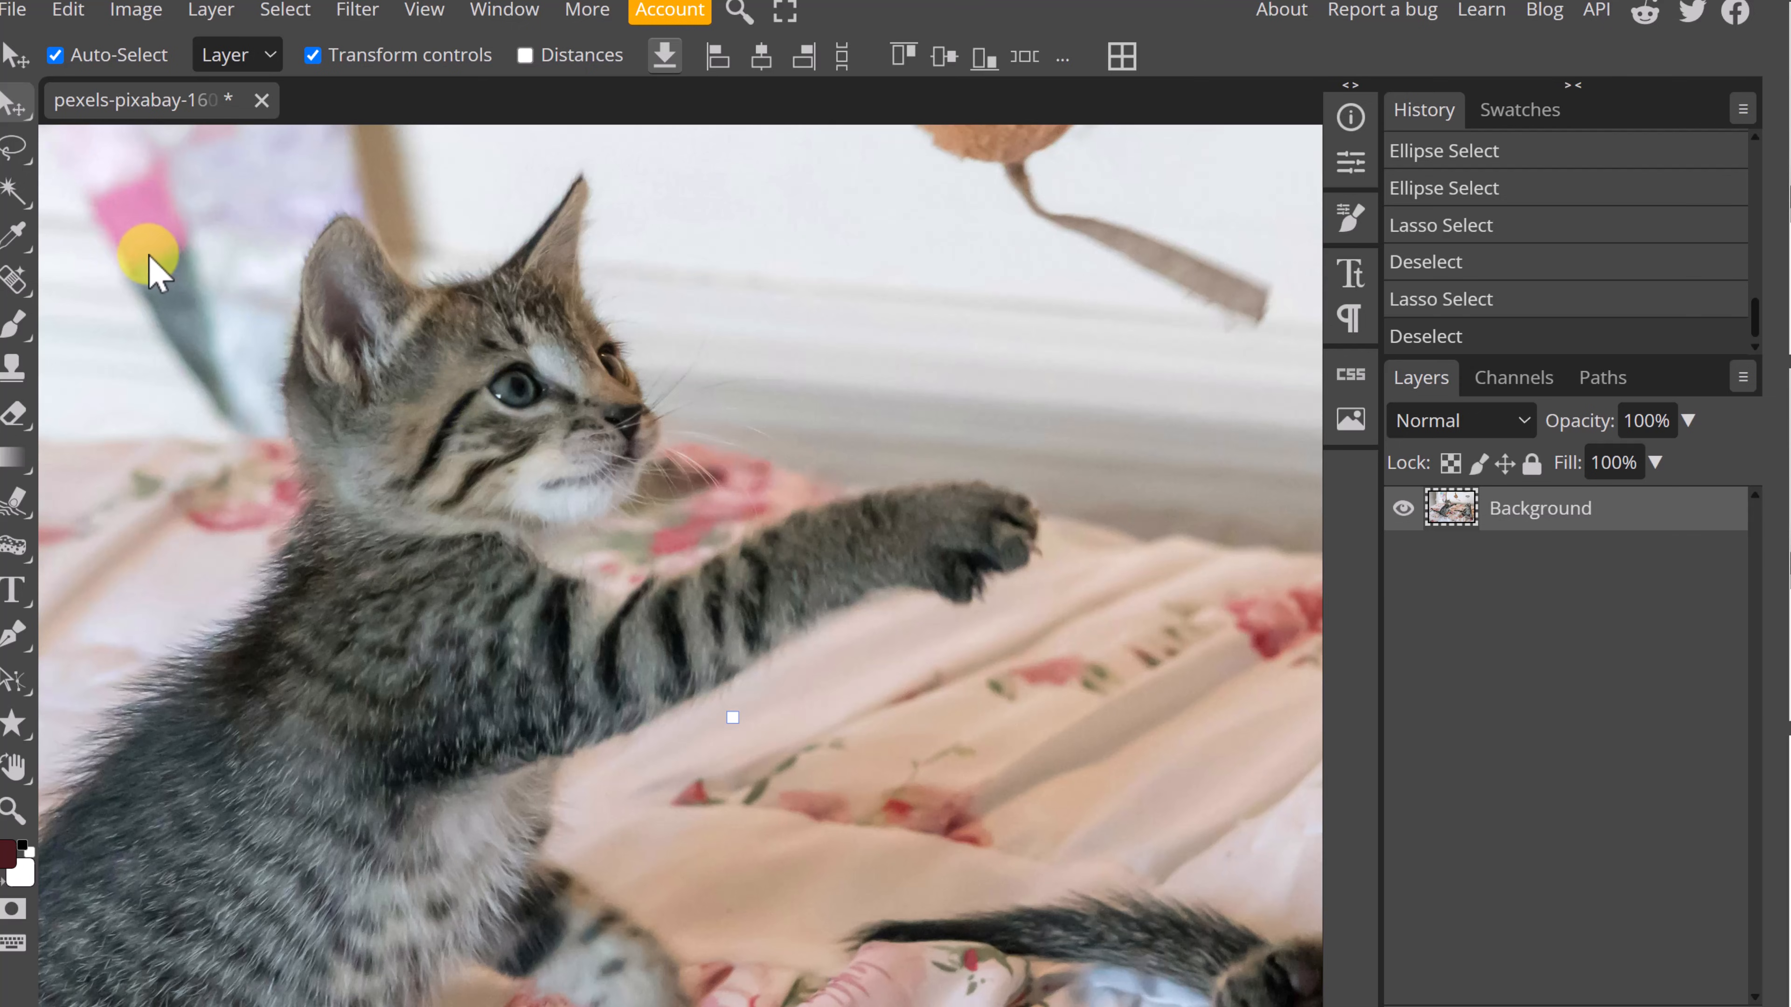
click(16, 148)
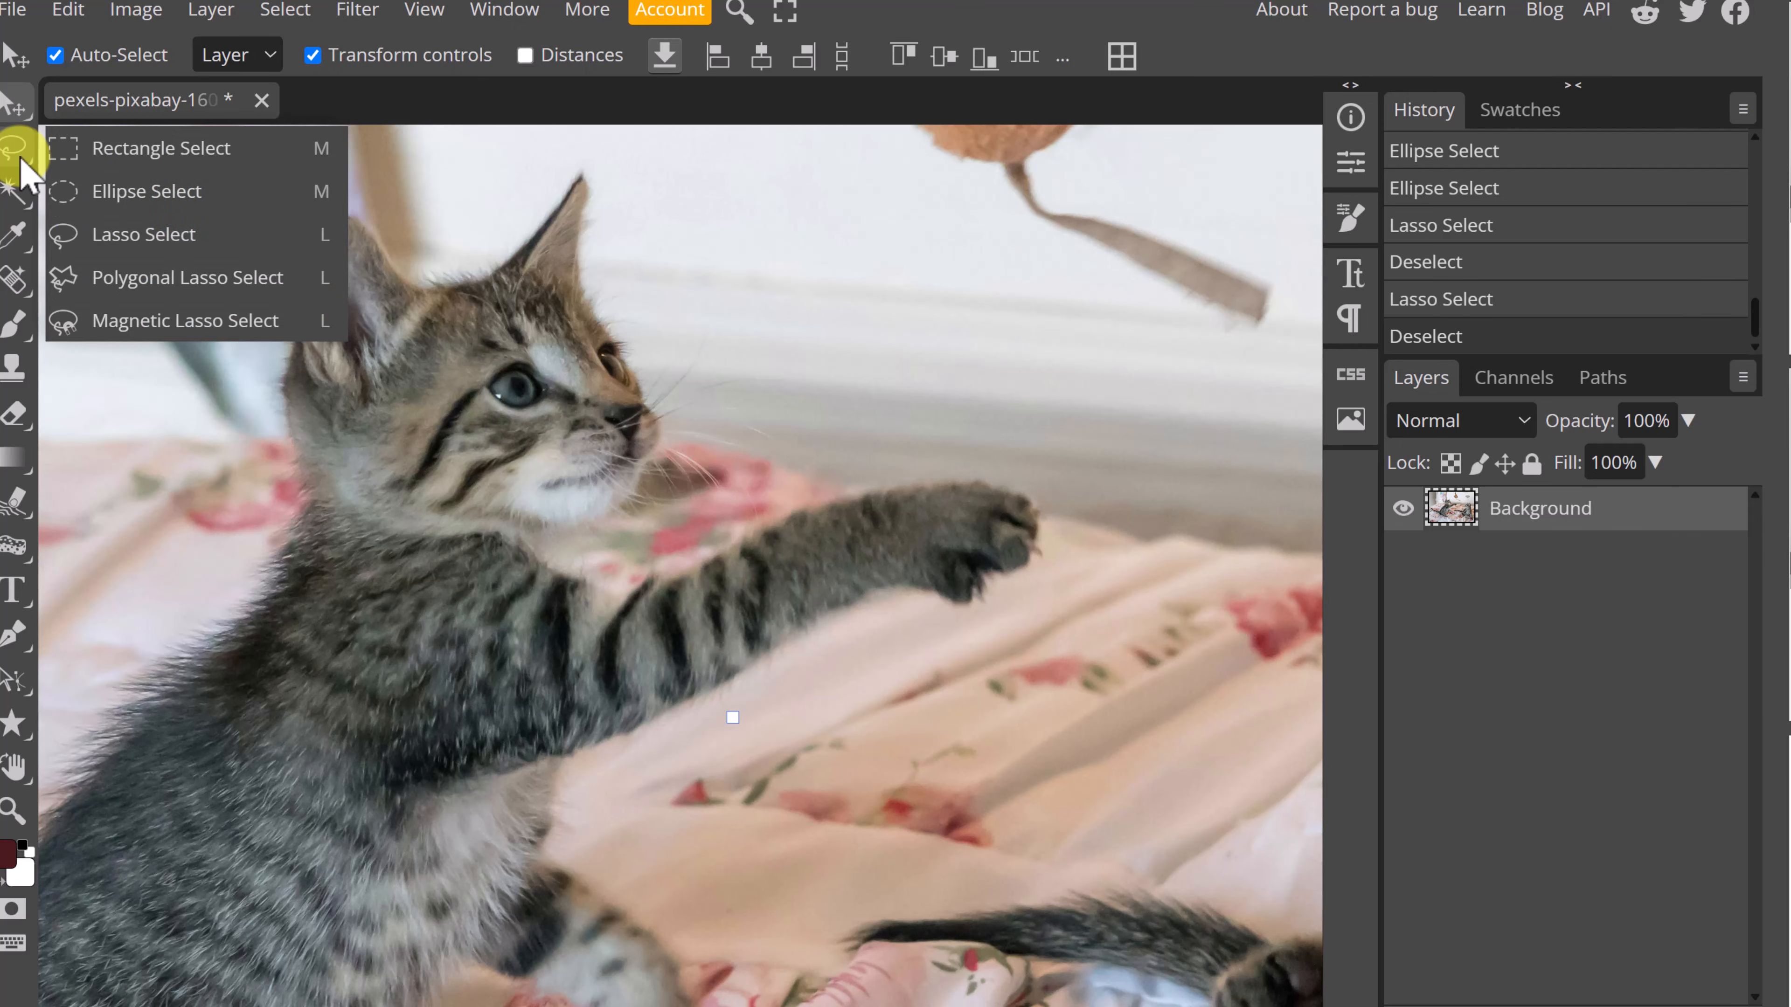
click(177, 278)
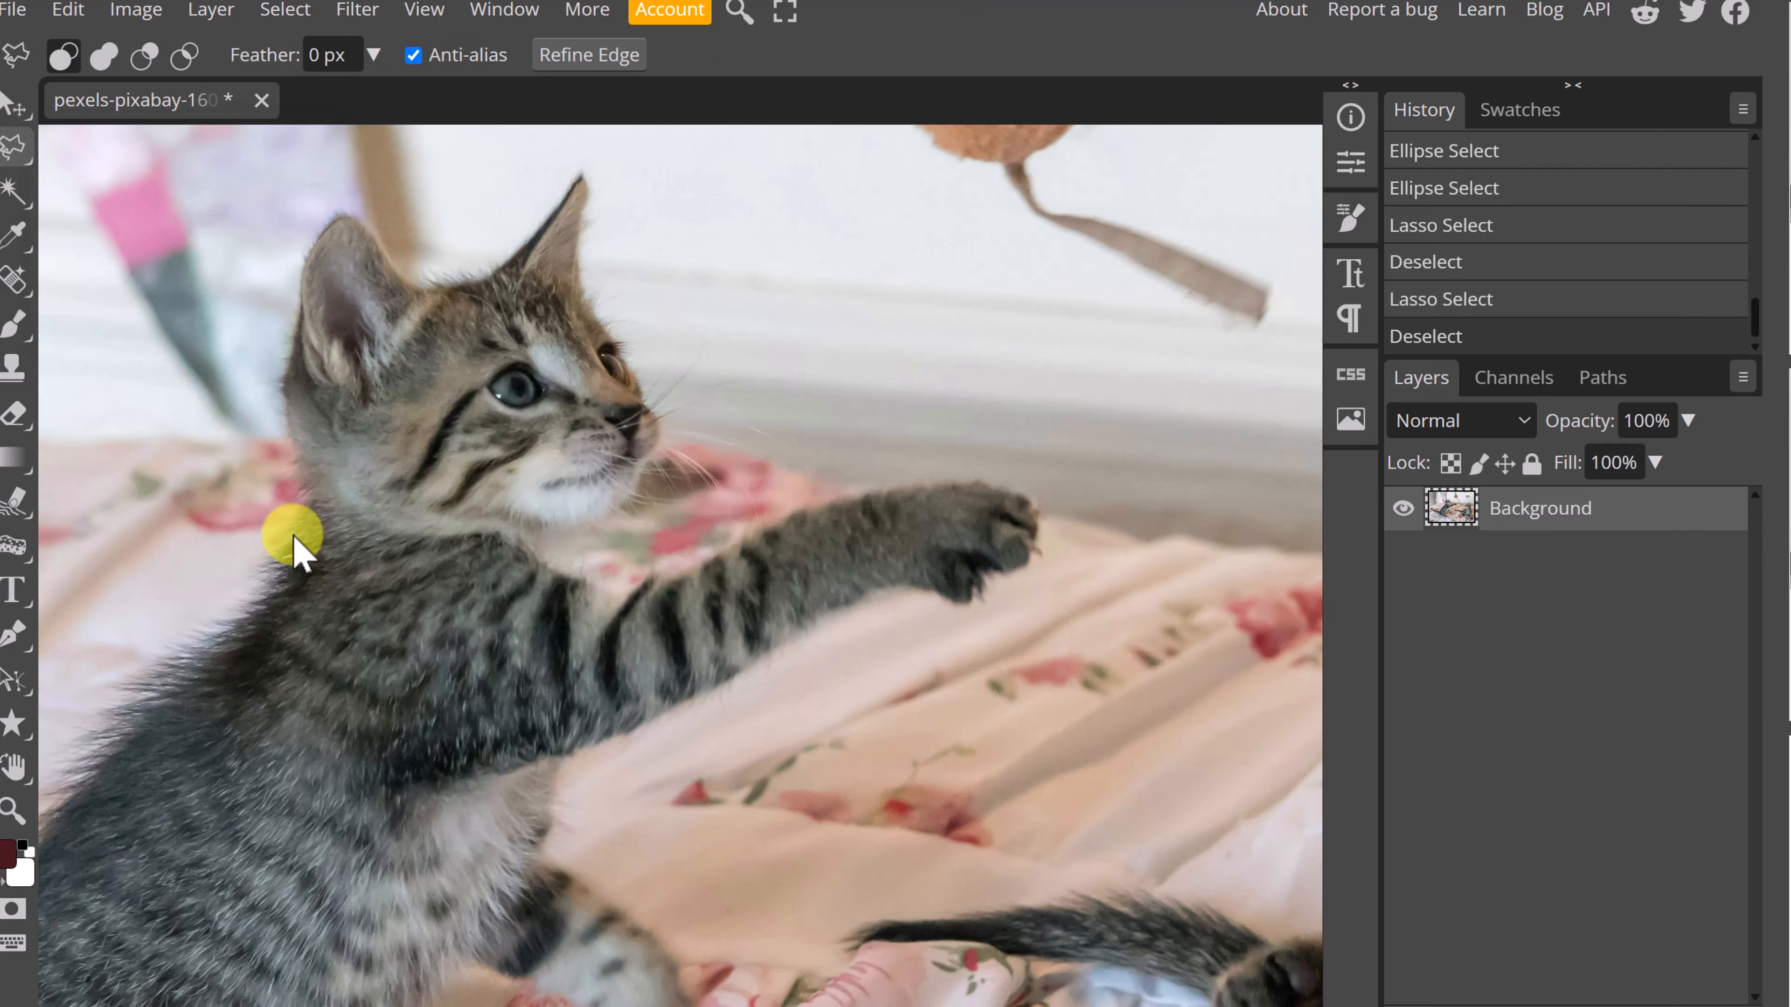
click(606, 584)
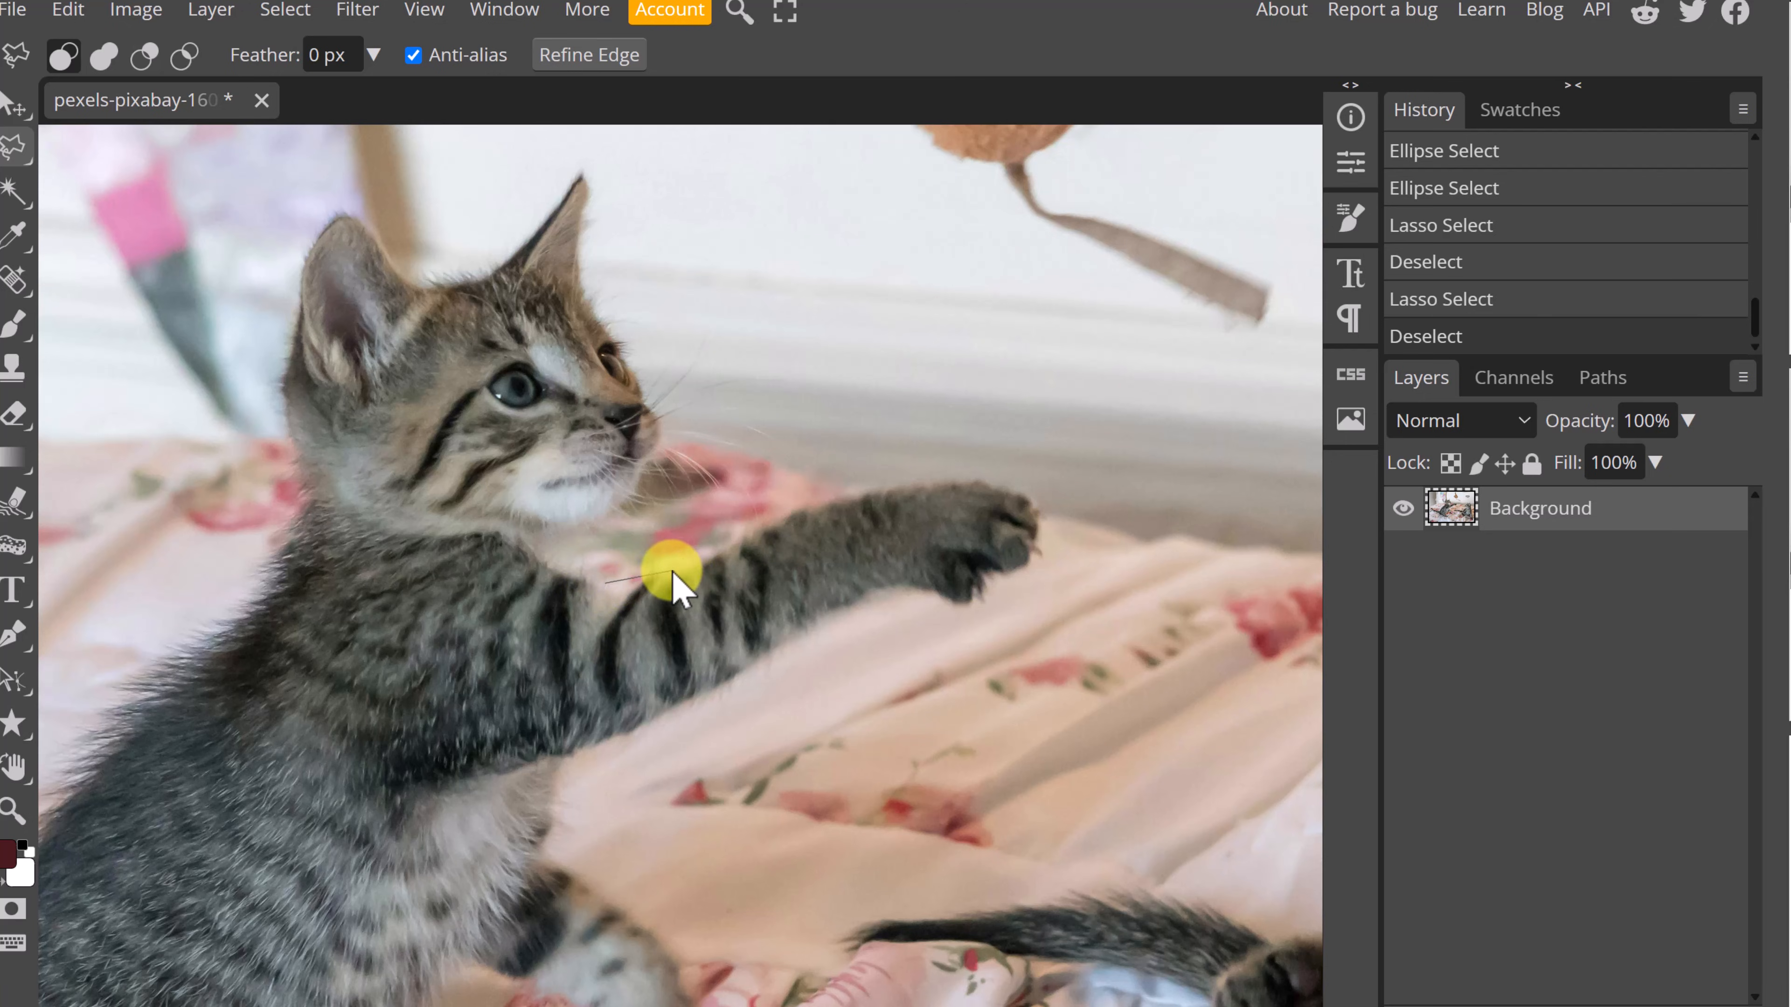
click(671, 571)
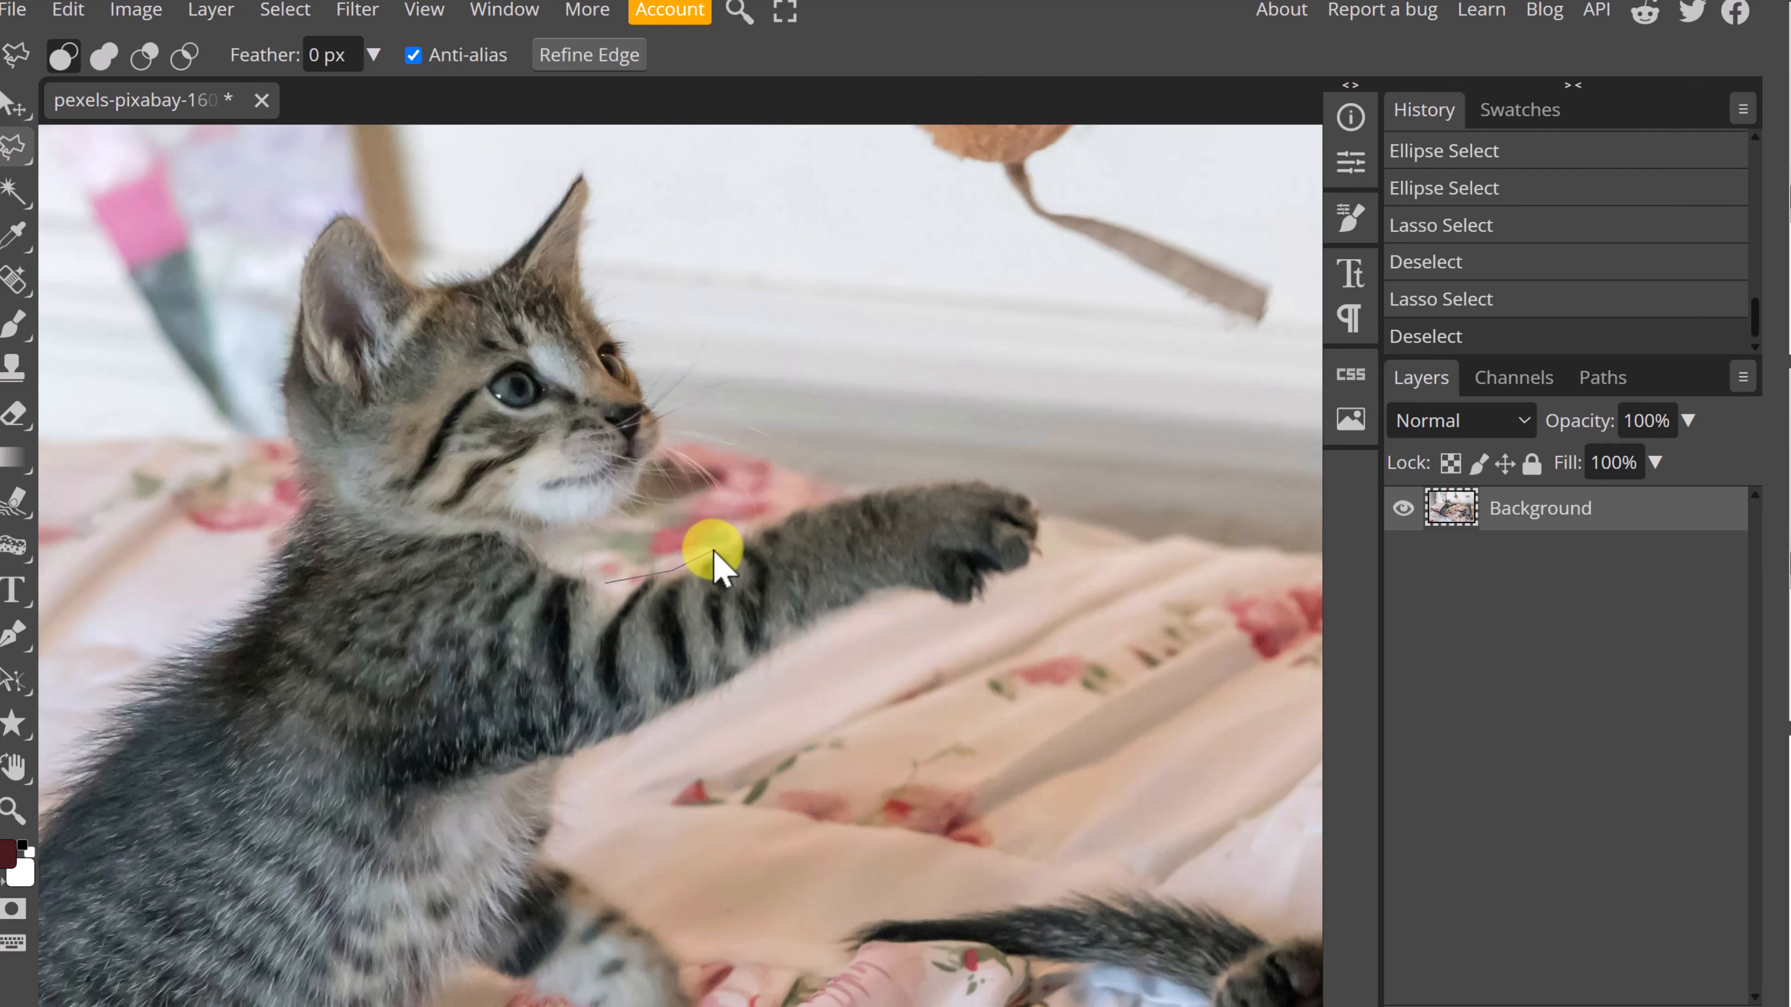
click(811, 504)
click(903, 484)
click(982, 479)
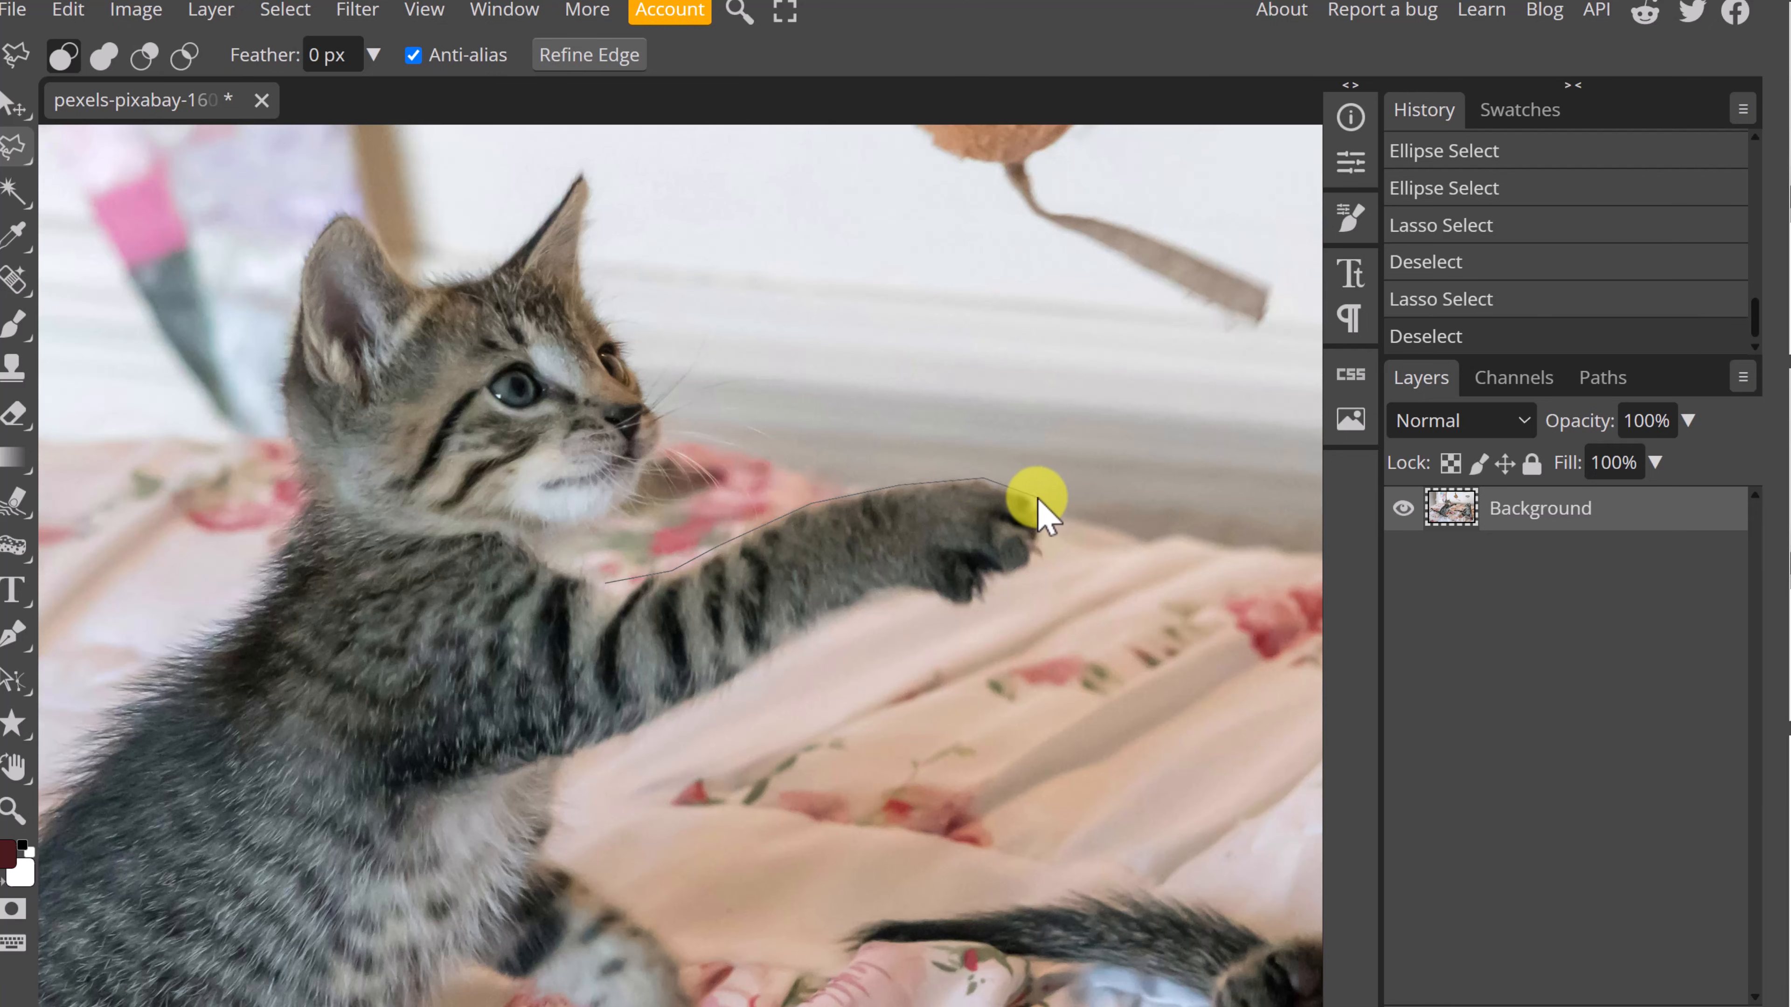
click(1043, 505)
click(1034, 551)
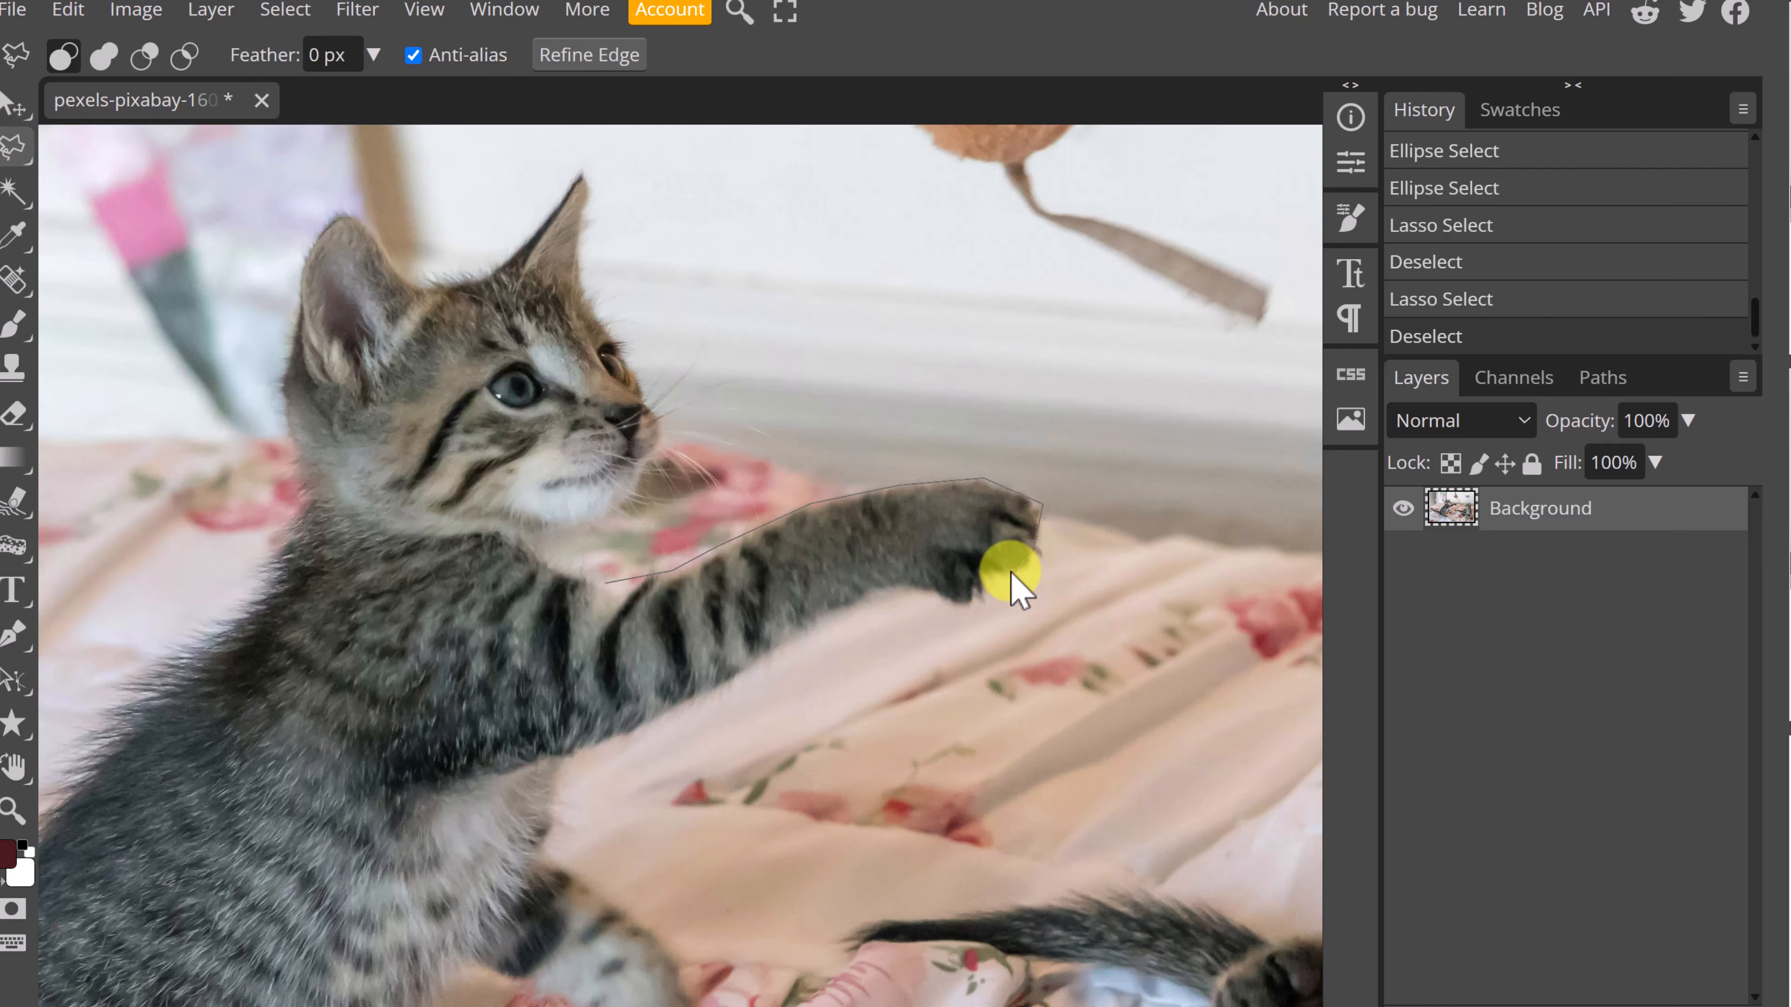
click(1024, 572)
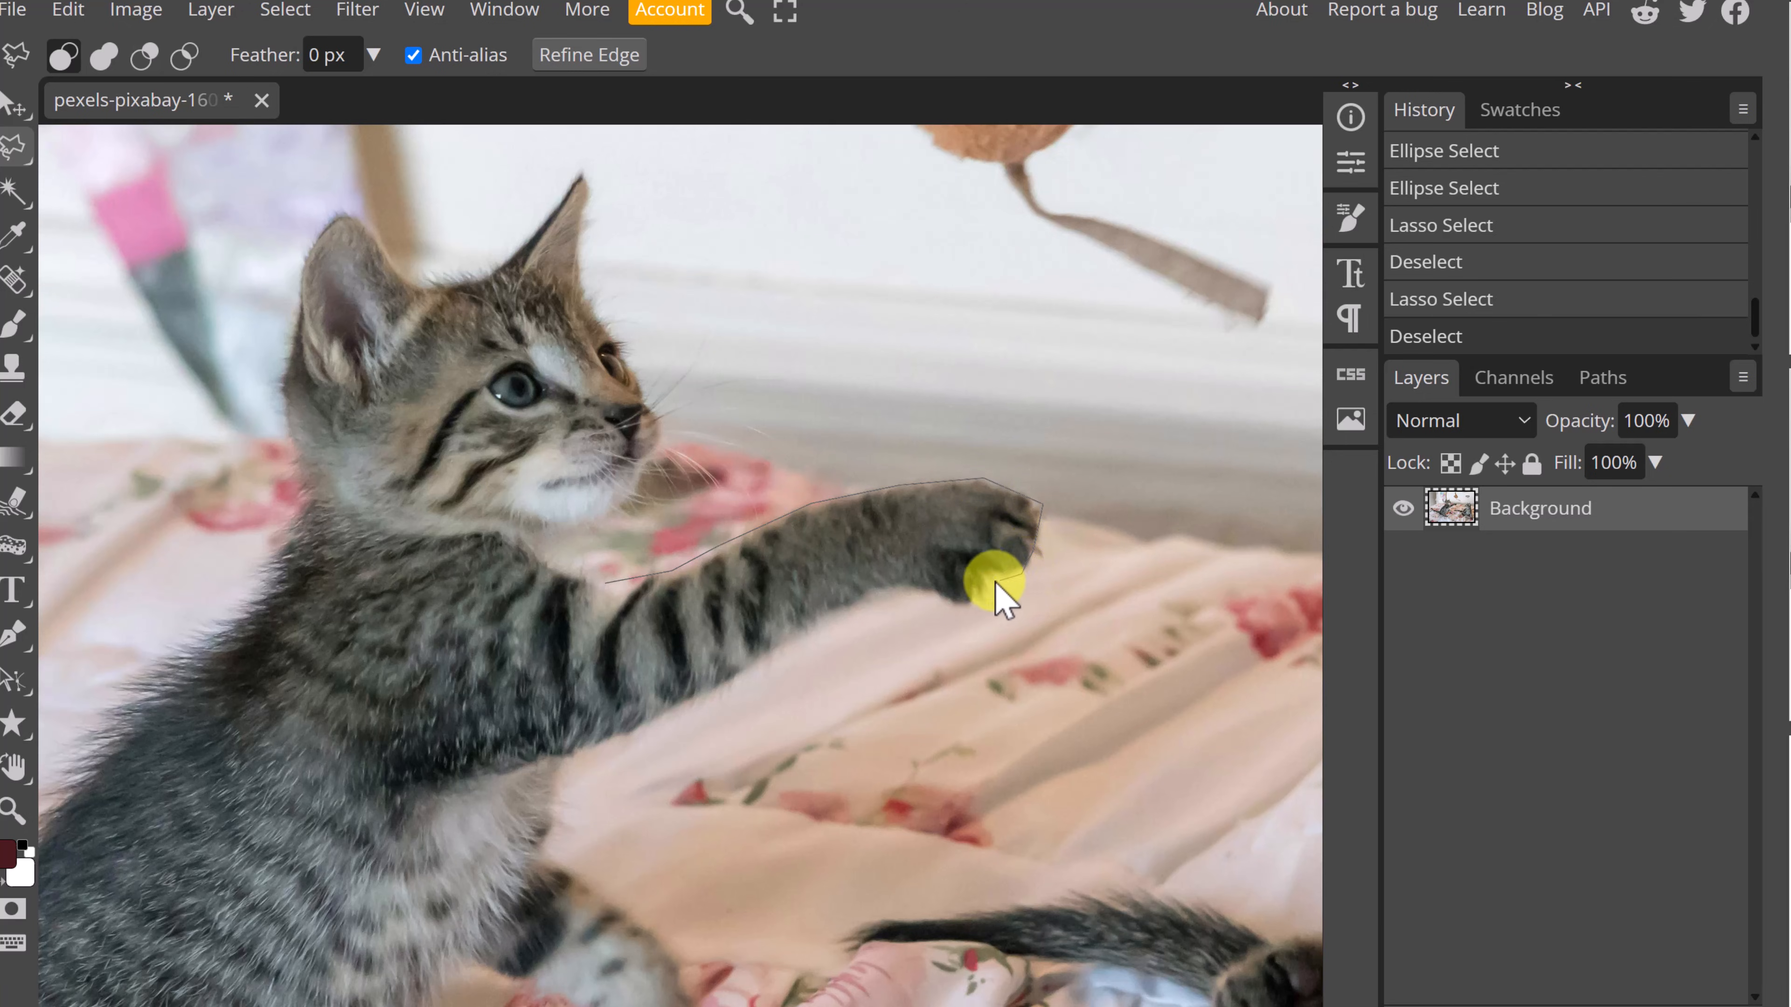
click(964, 606)
click(886, 587)
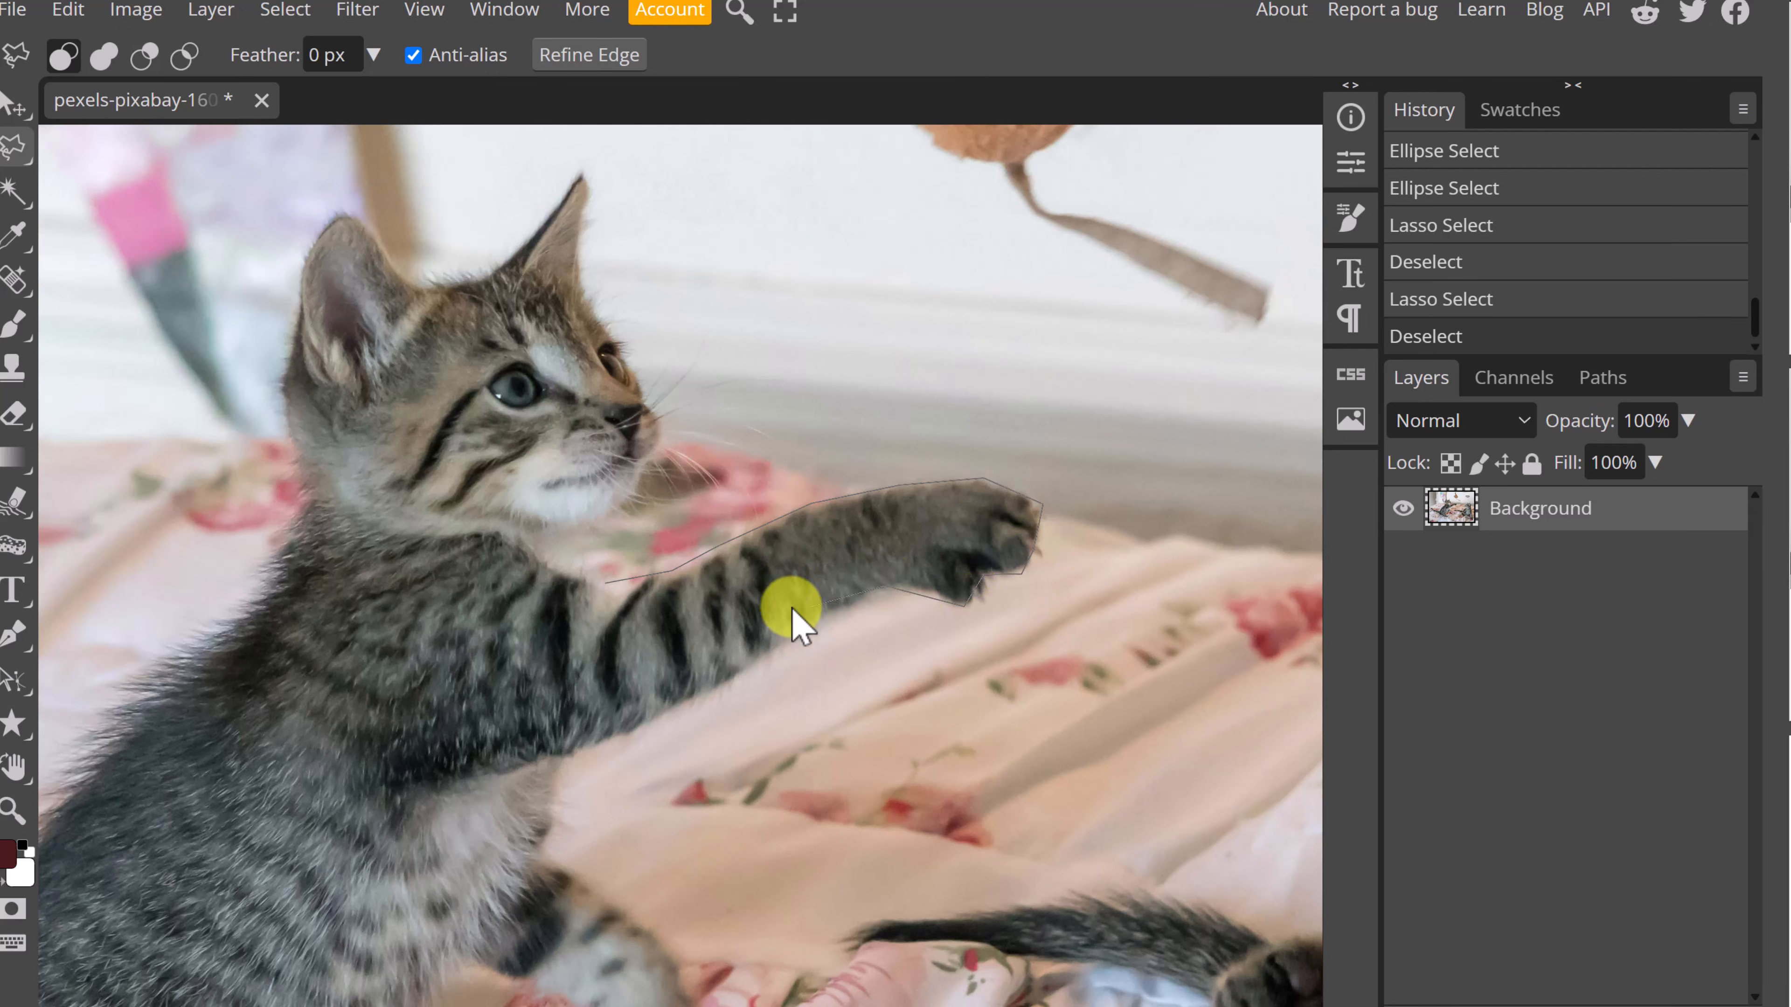
double_click(607, 582)
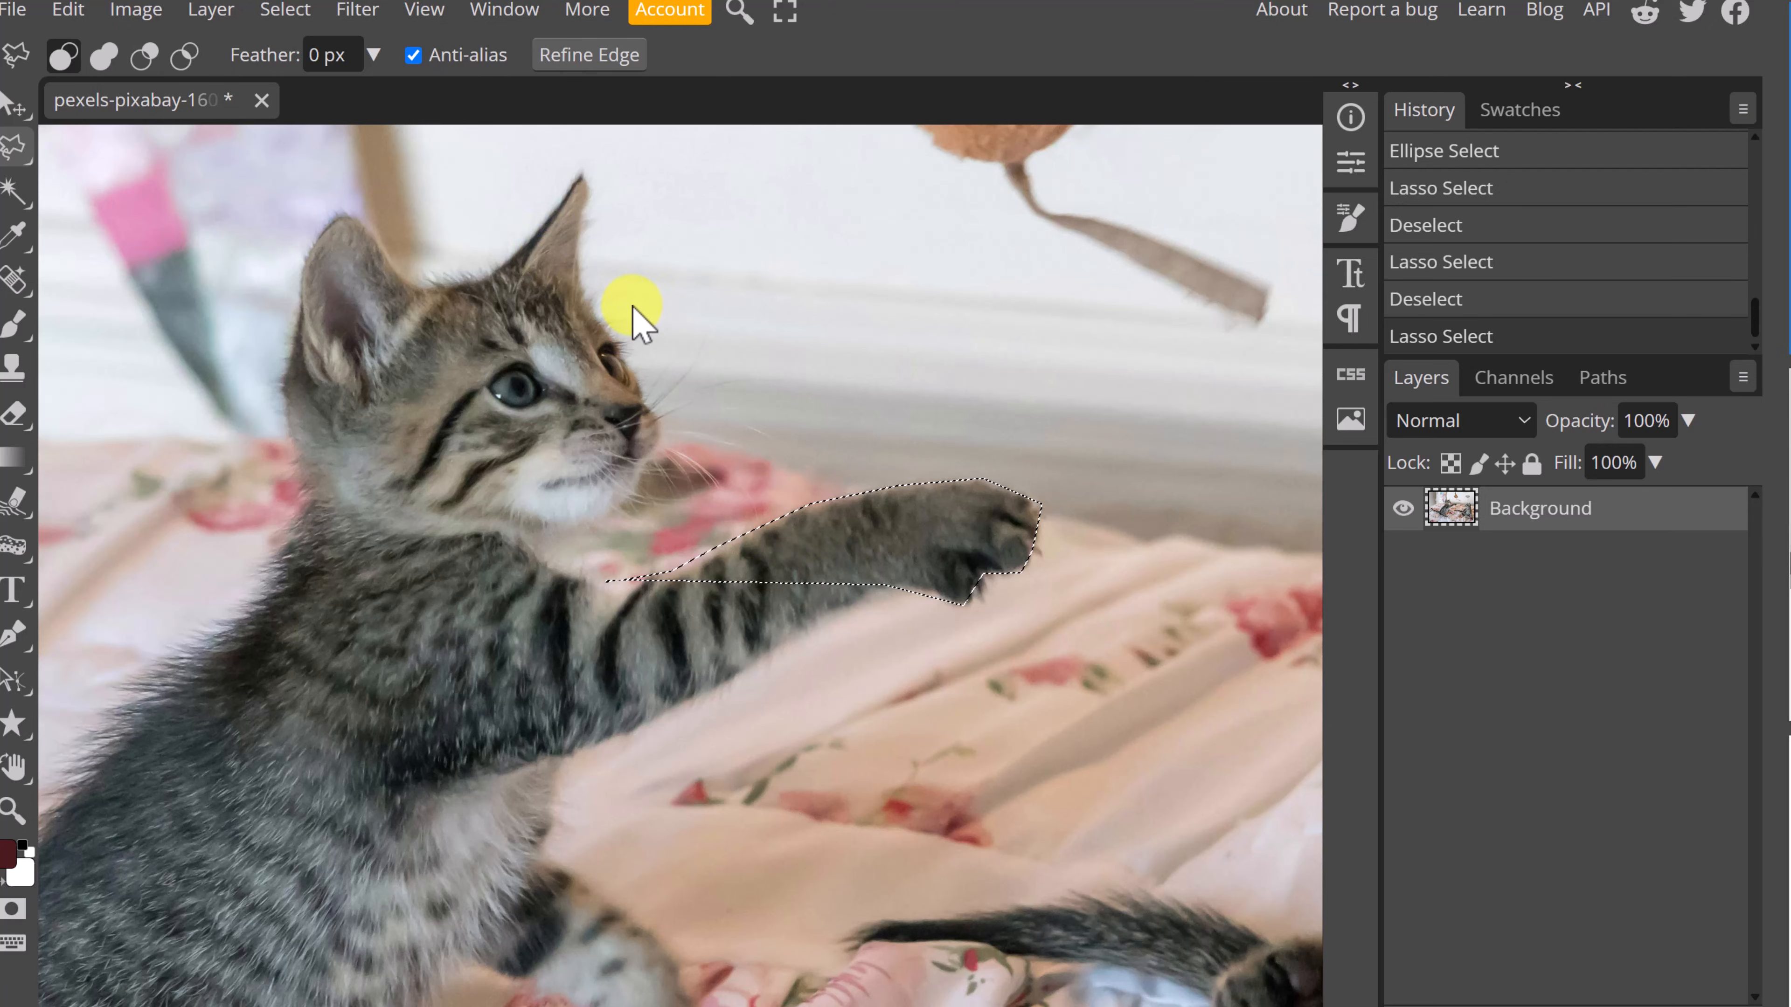
Invert the foreleg selection and test it by painting around the paw with the Brush tool, undoing the last stroke.
click(287, 14)
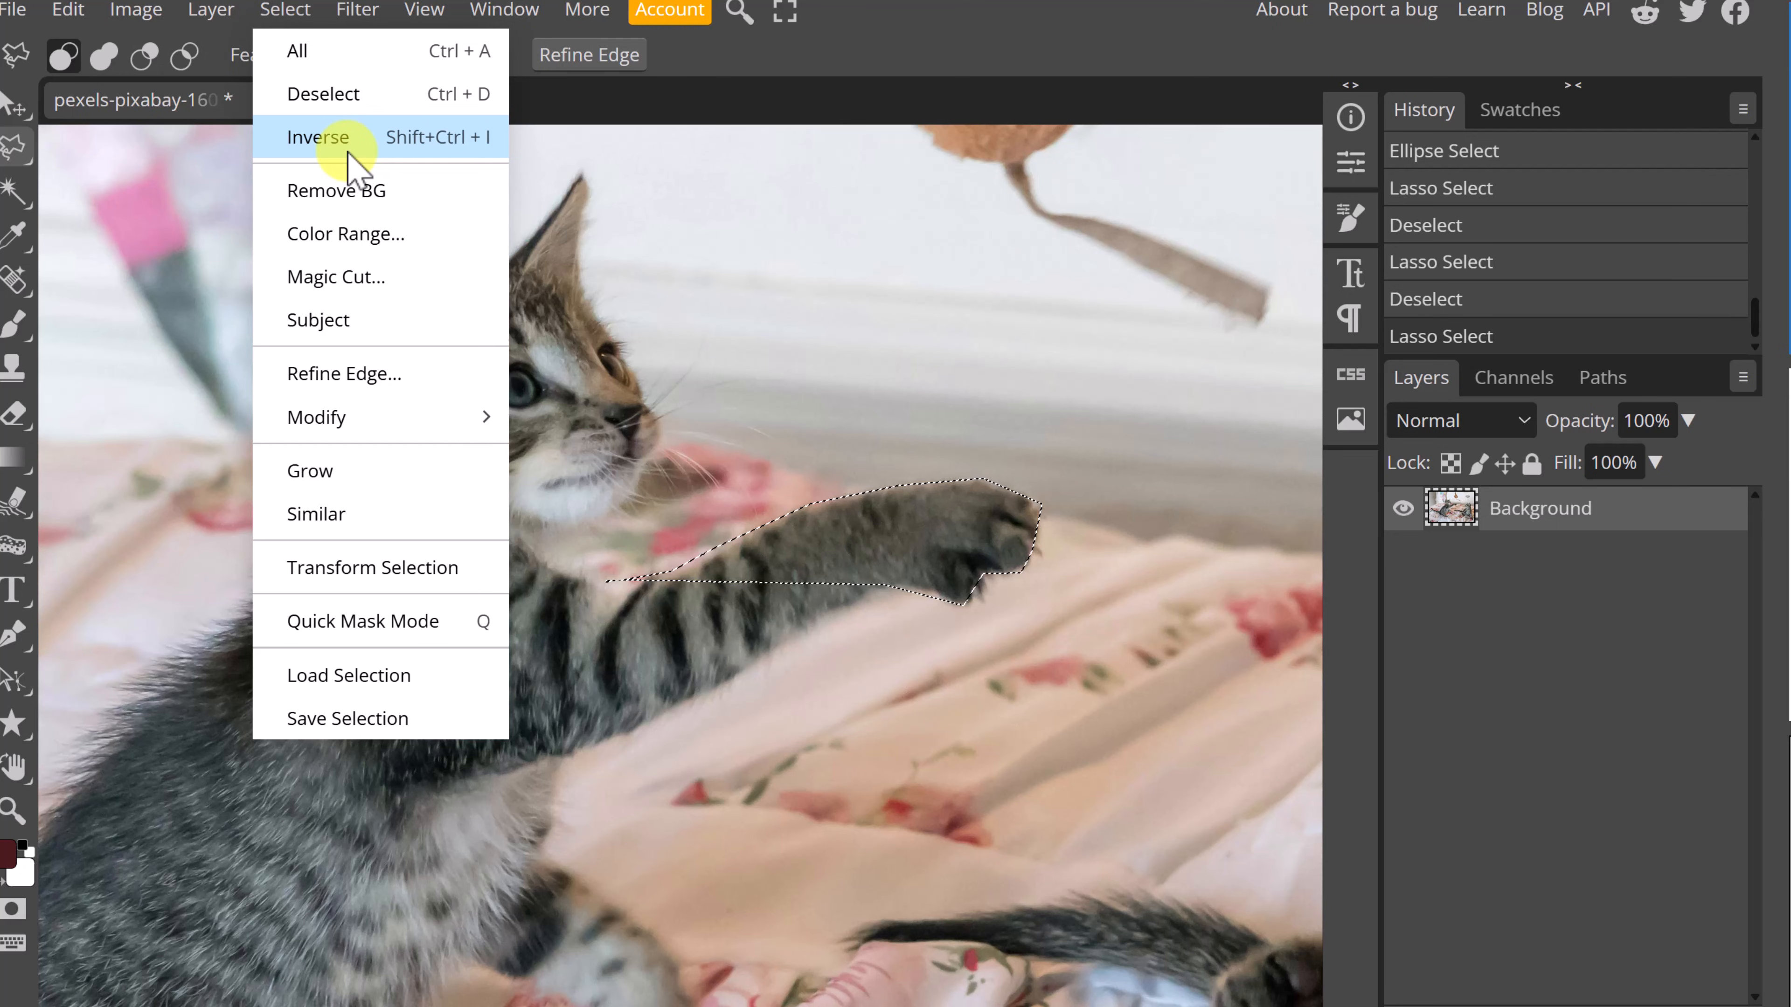
click(330, 138)
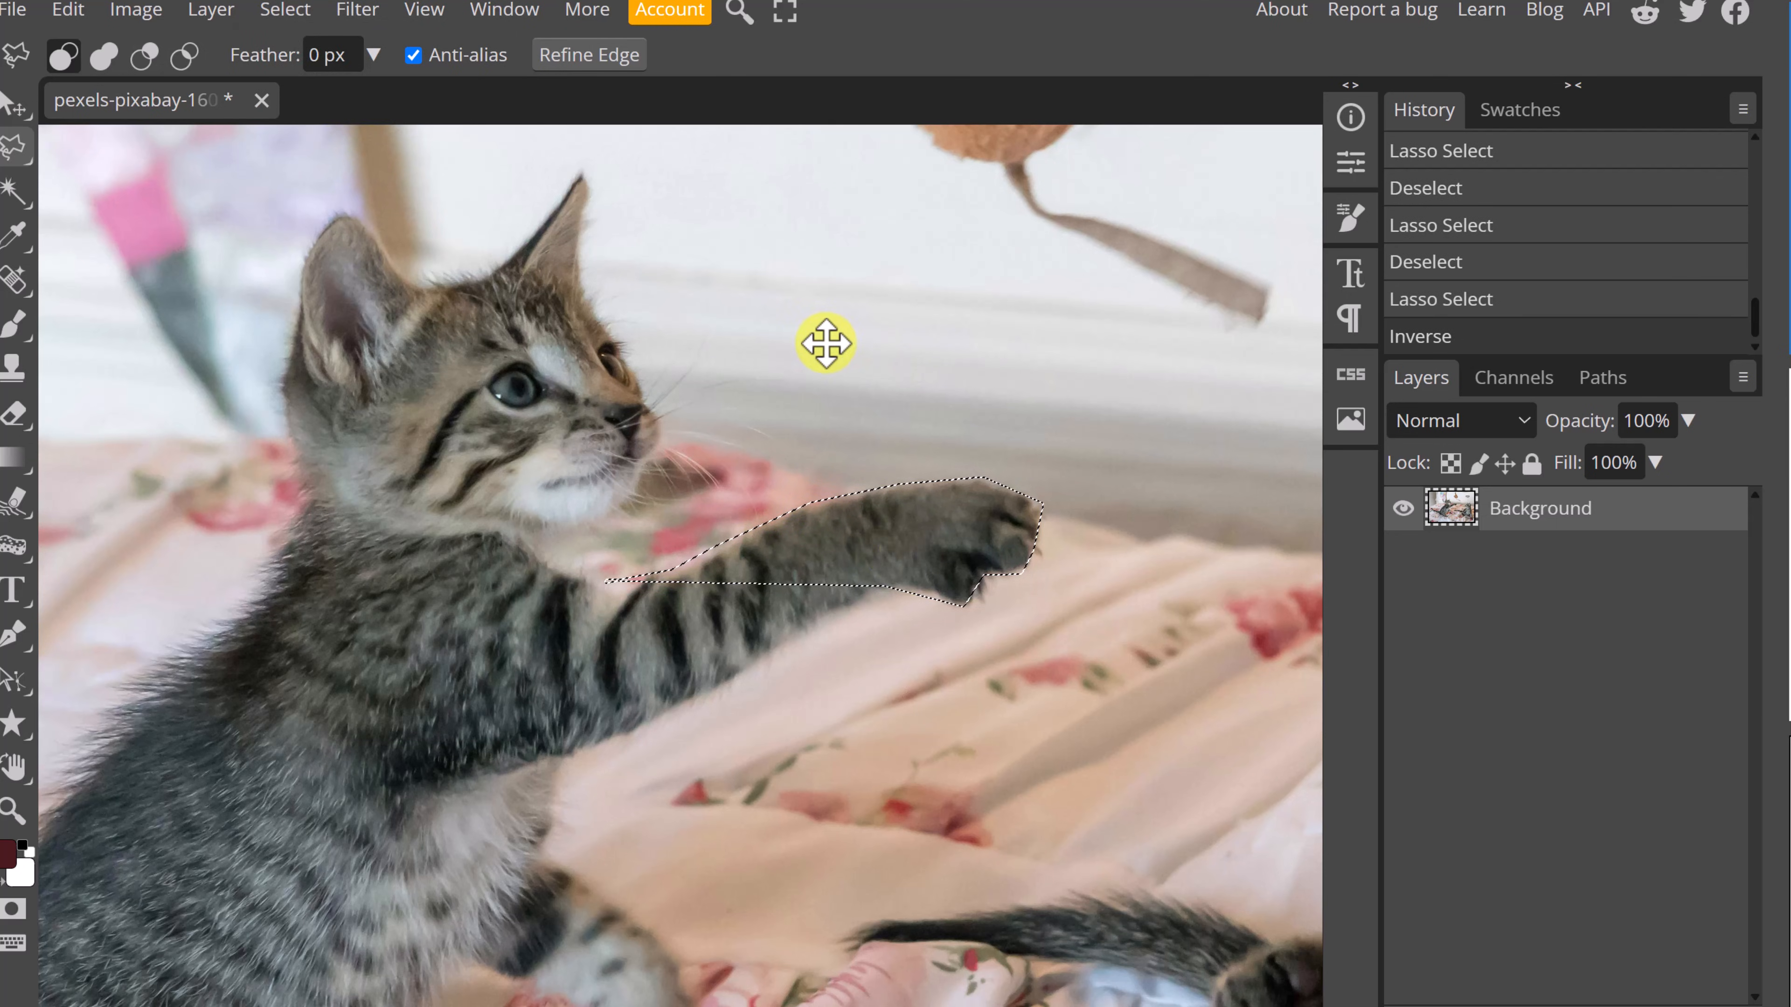
click(14, 326)
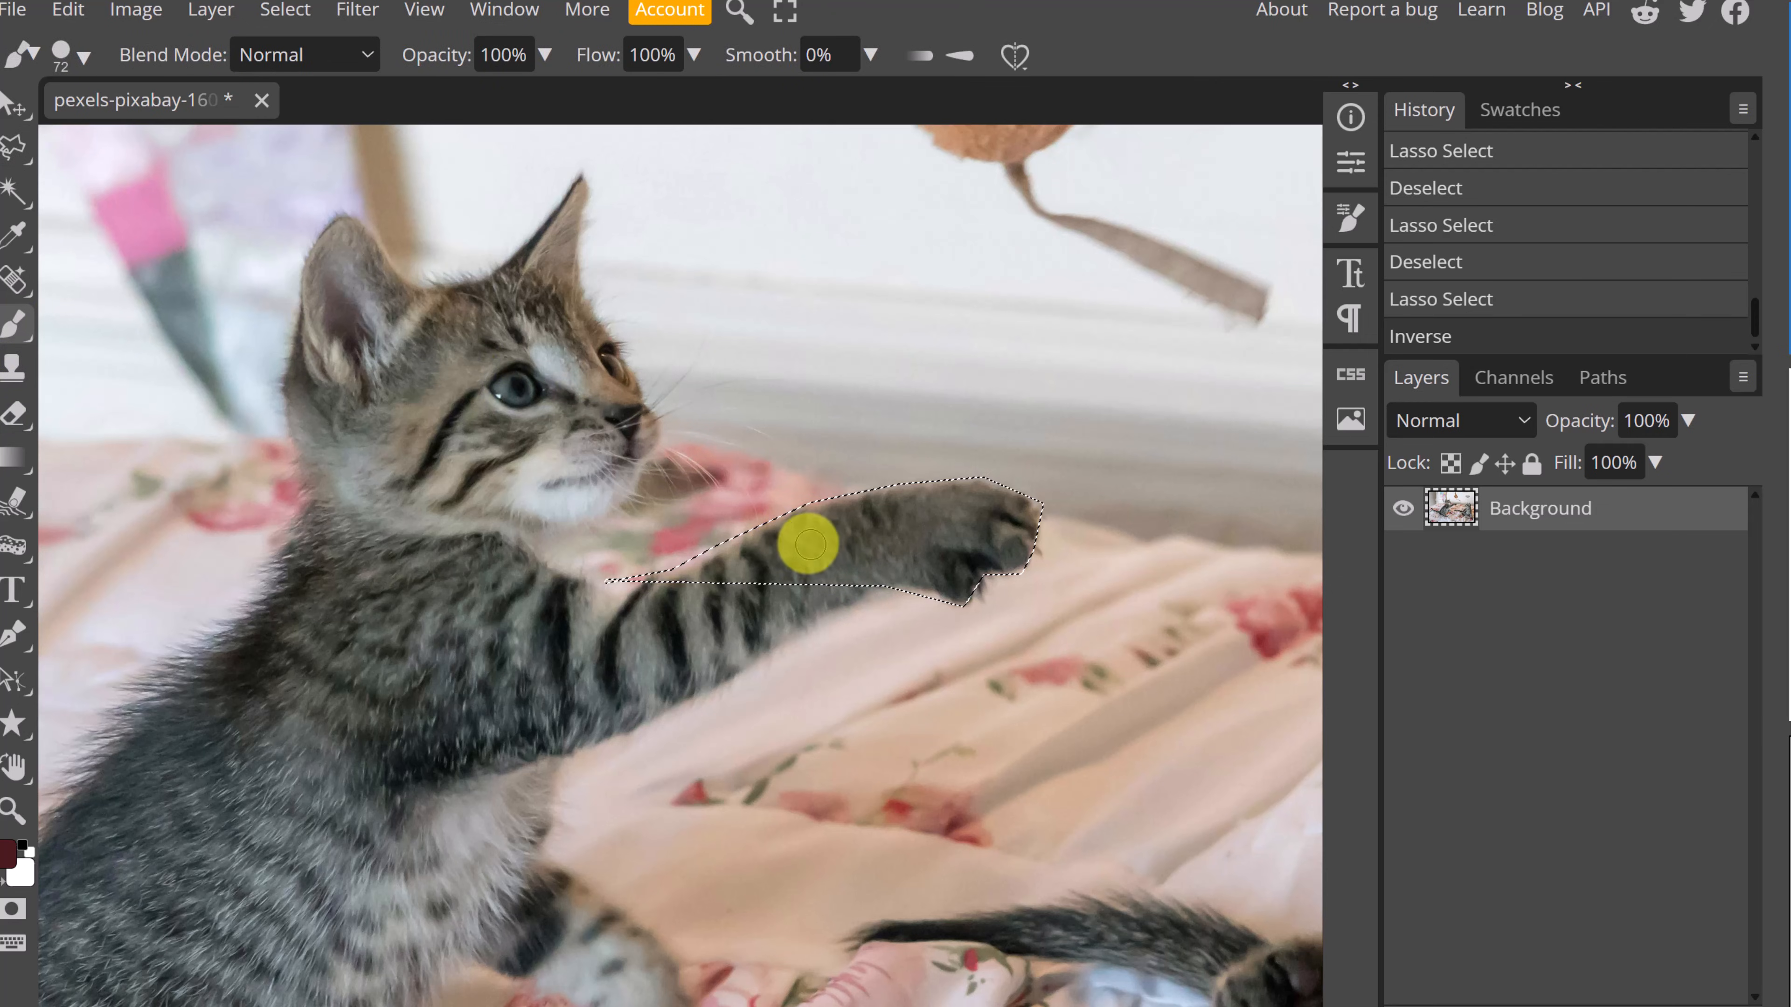
mouse_move(807, 524)
mouse_down()
mouse_move(827, 474)
mouse_move(645, 568)
mouse_move(930, 644)
mouse_move(1019, 496)
mouse_move(937, 442)
mouse_move(758, 486)
mouse_move(765, 632)
mouse_move(963, 573)
mouse_move(942, 462)
mouse_move(802, 472)
mouse_move(706, 536)
mouse_move(686, 629)
mouse_move(945, 571)
mouse_move(882, 486)
mouse_up()
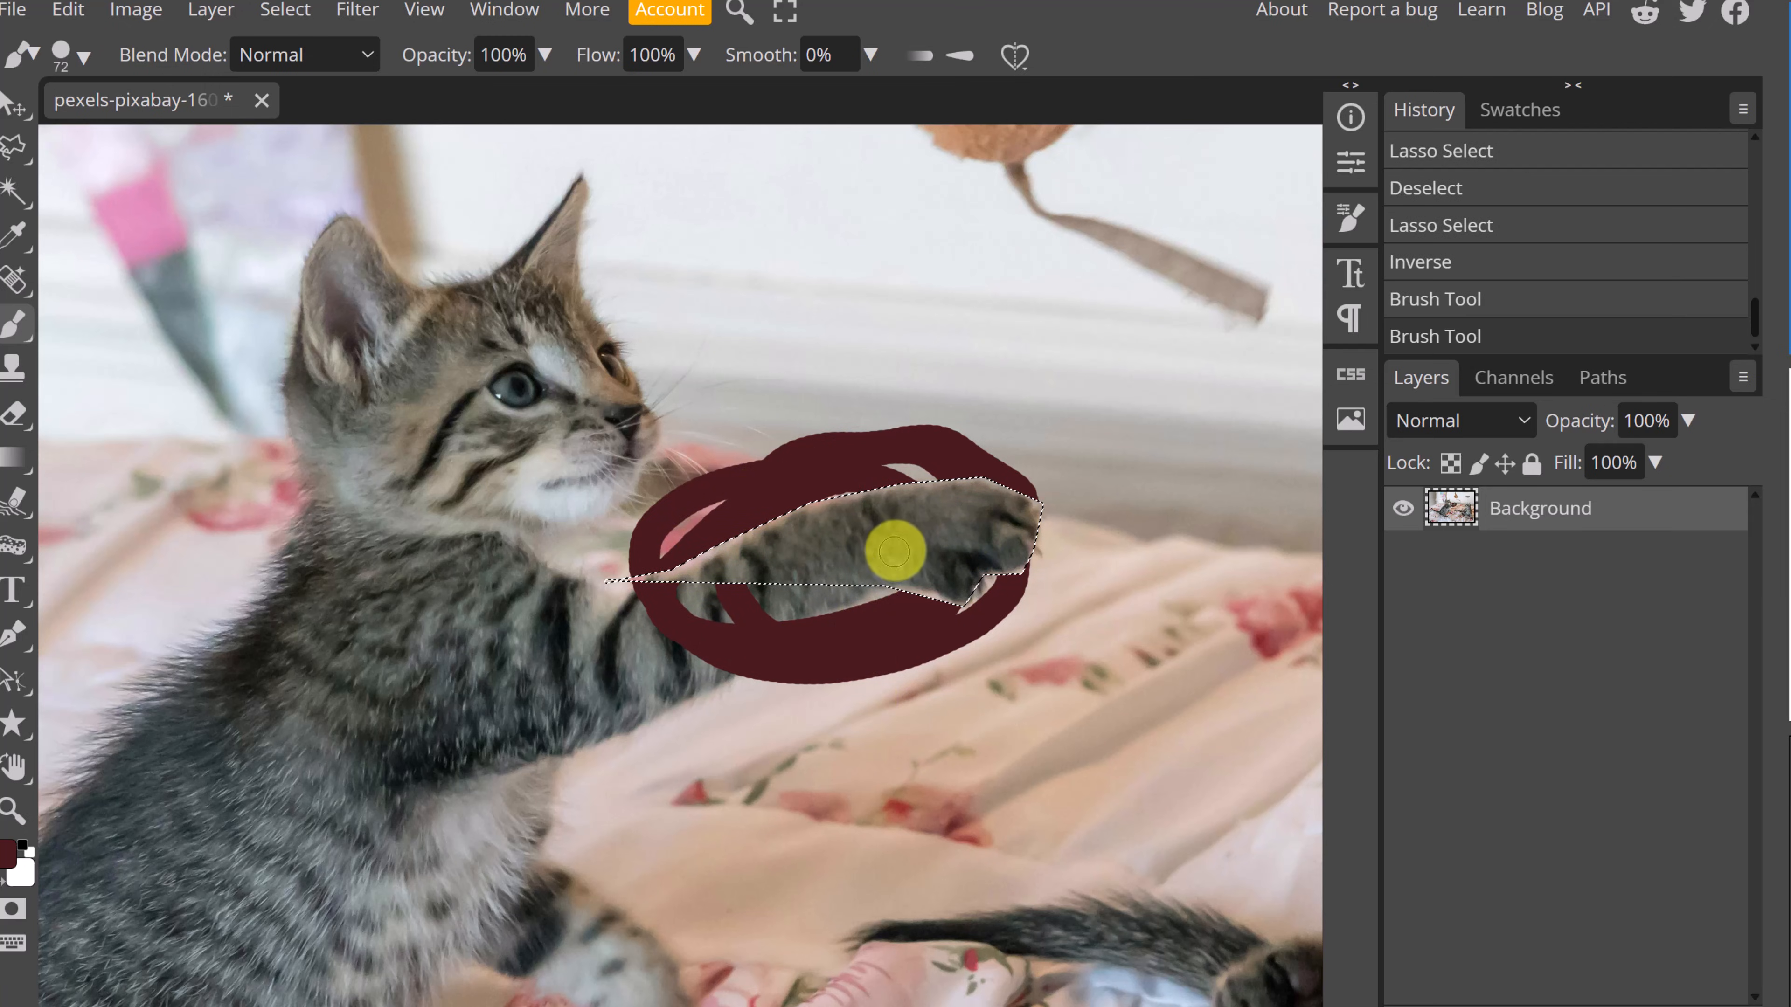
key(ctrl+z)
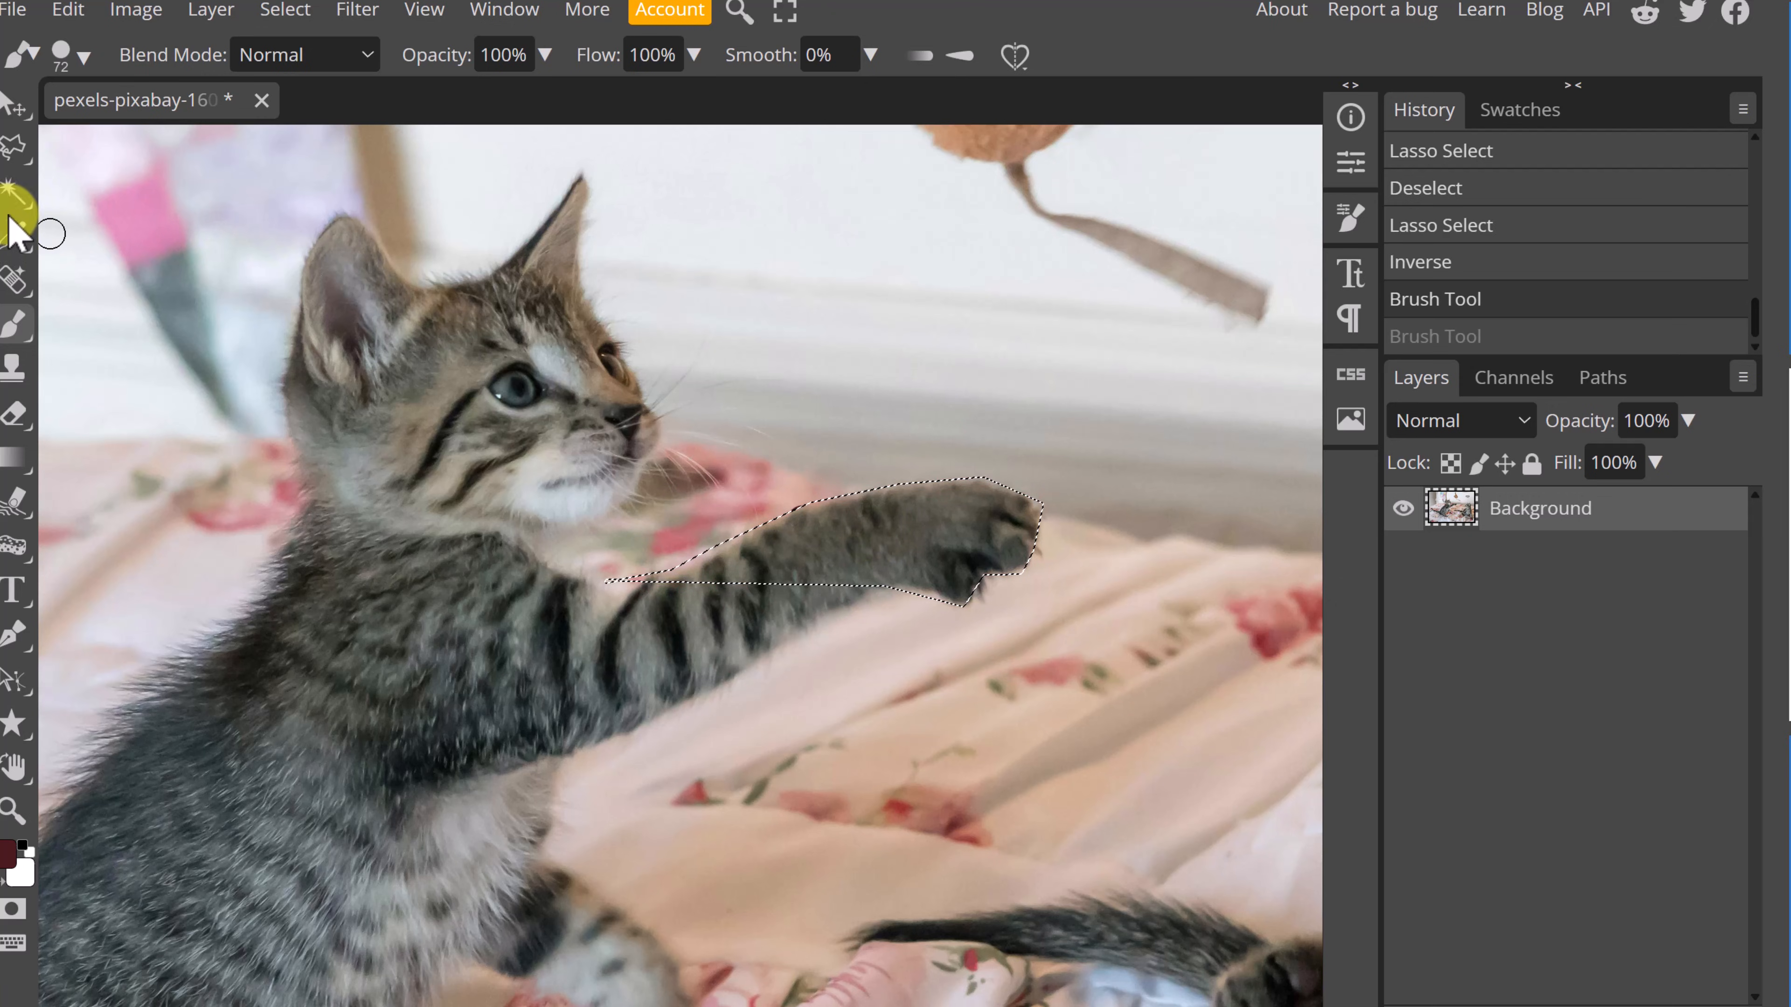
Clear the selection and trace parts of the kitten's head with the Magnetic Lasso Select tool: first across the near ear, and again around the far ear and face.
click(15, 202)
click(14, 147)
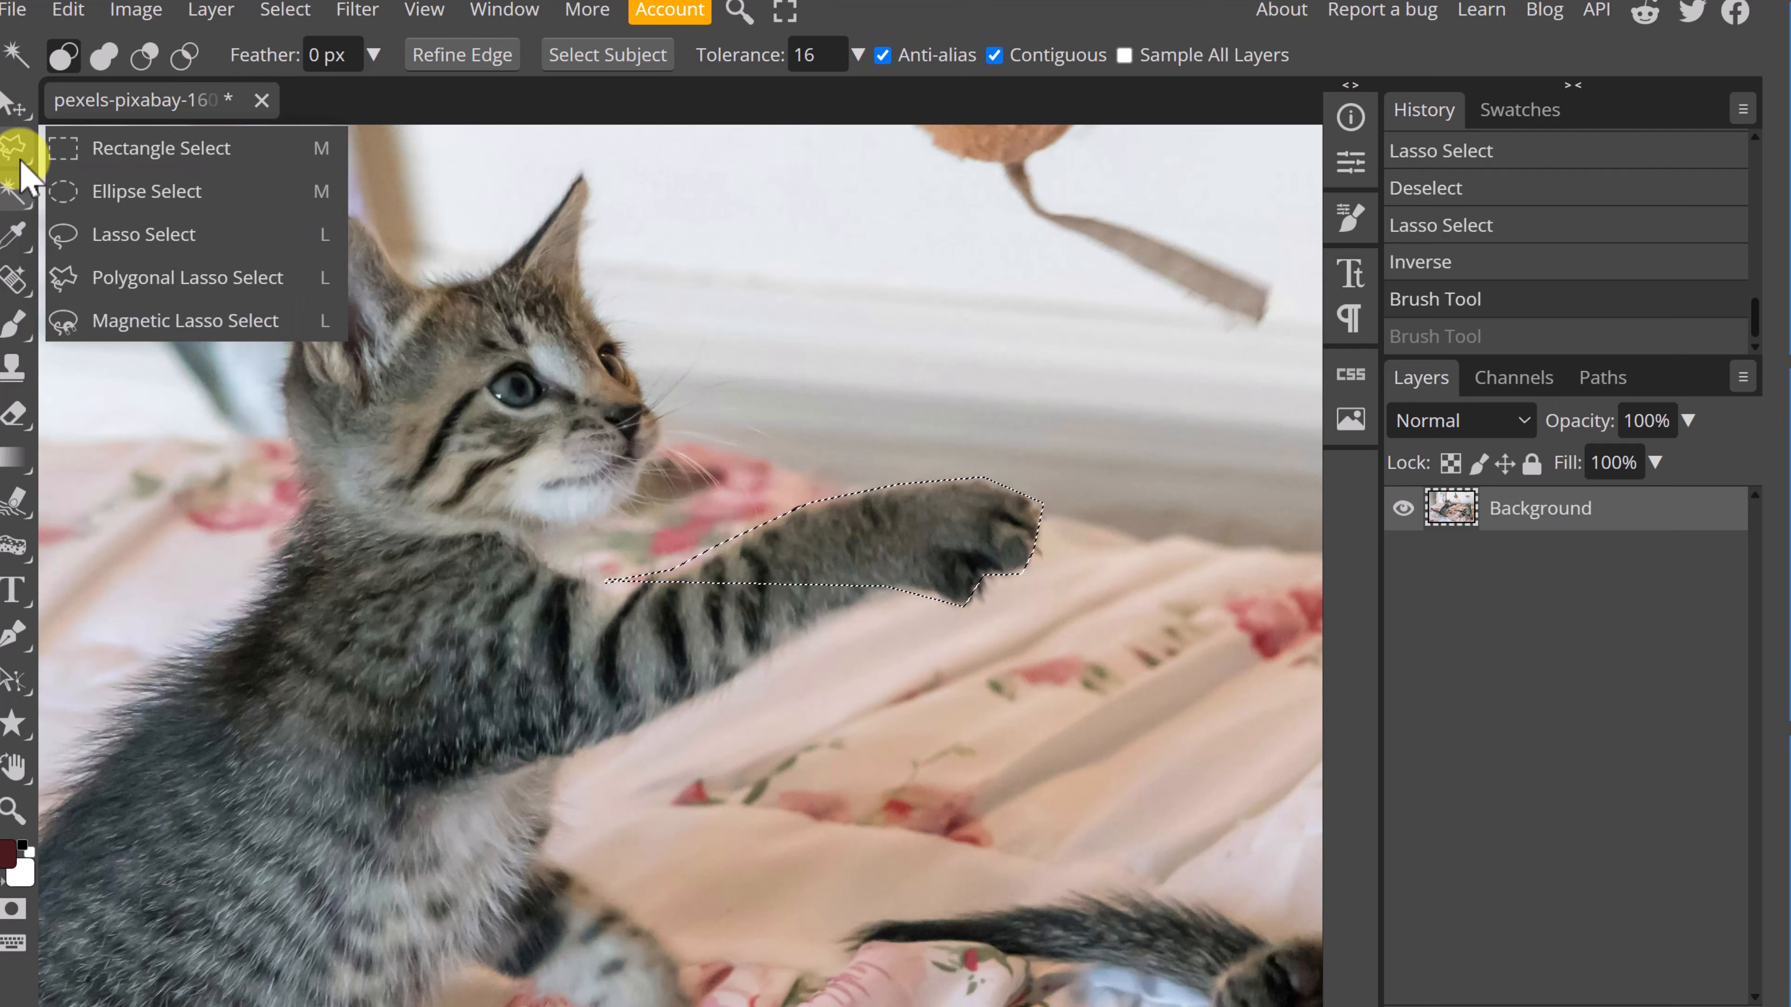
click(166, 319)
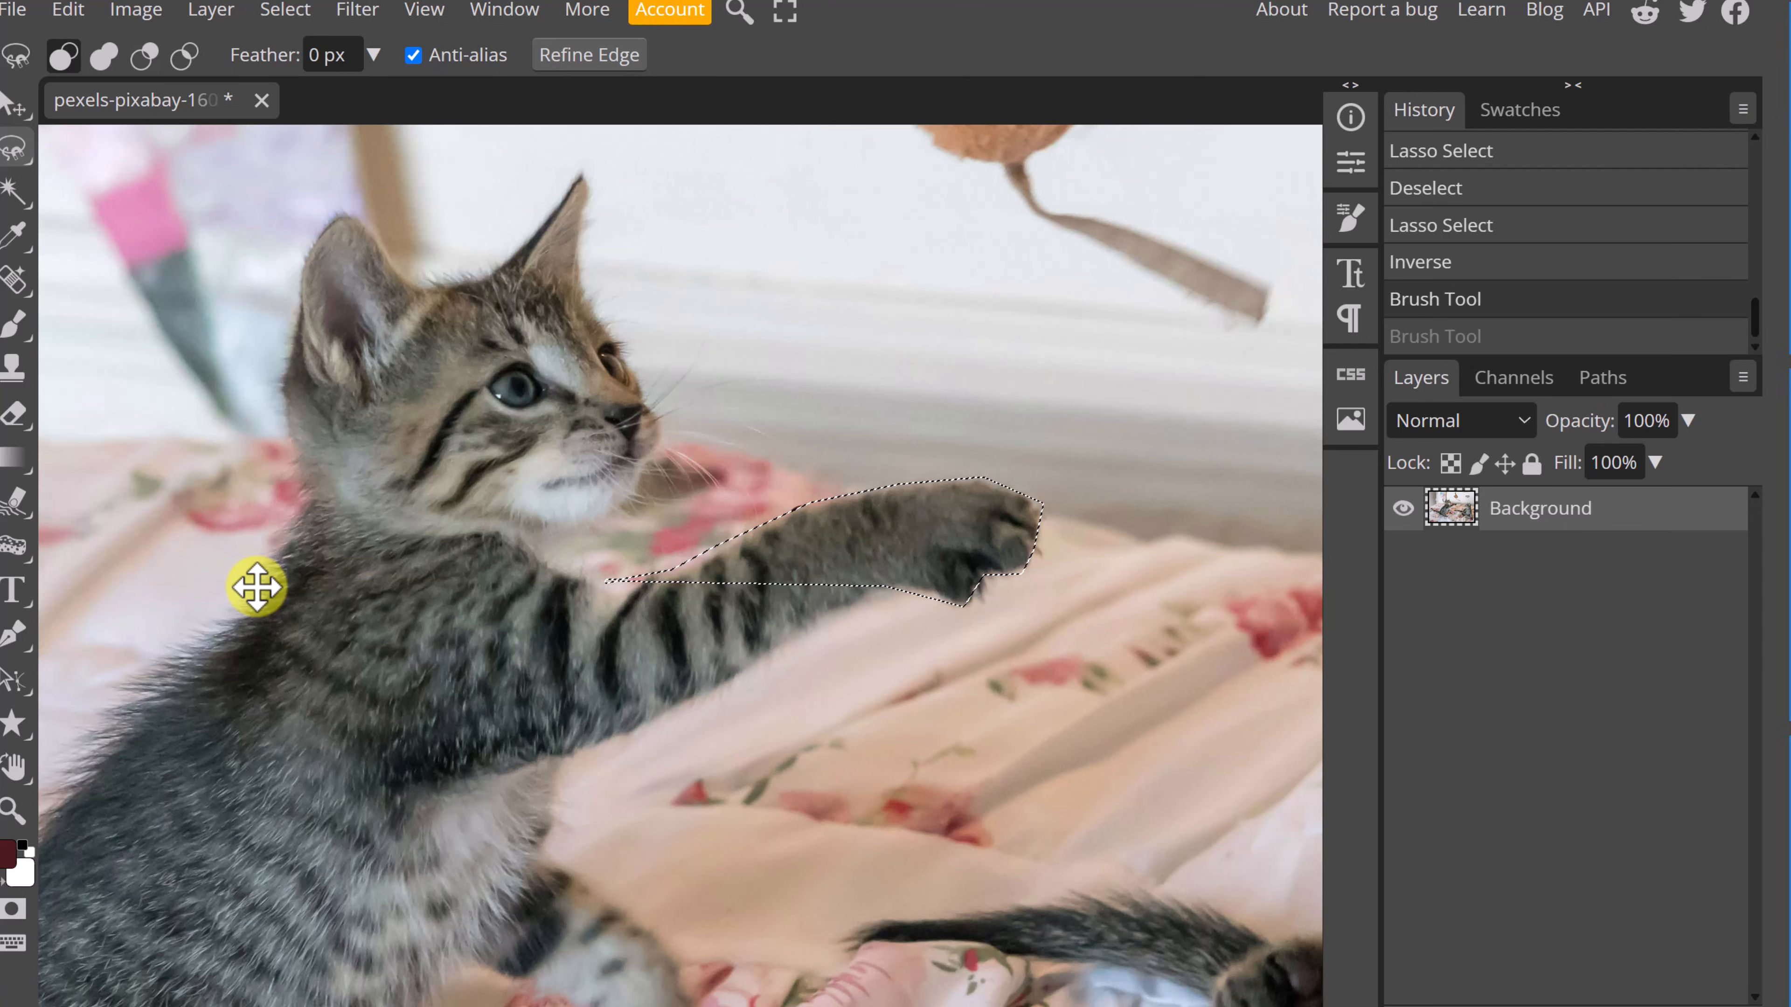
key(ctrl+d)
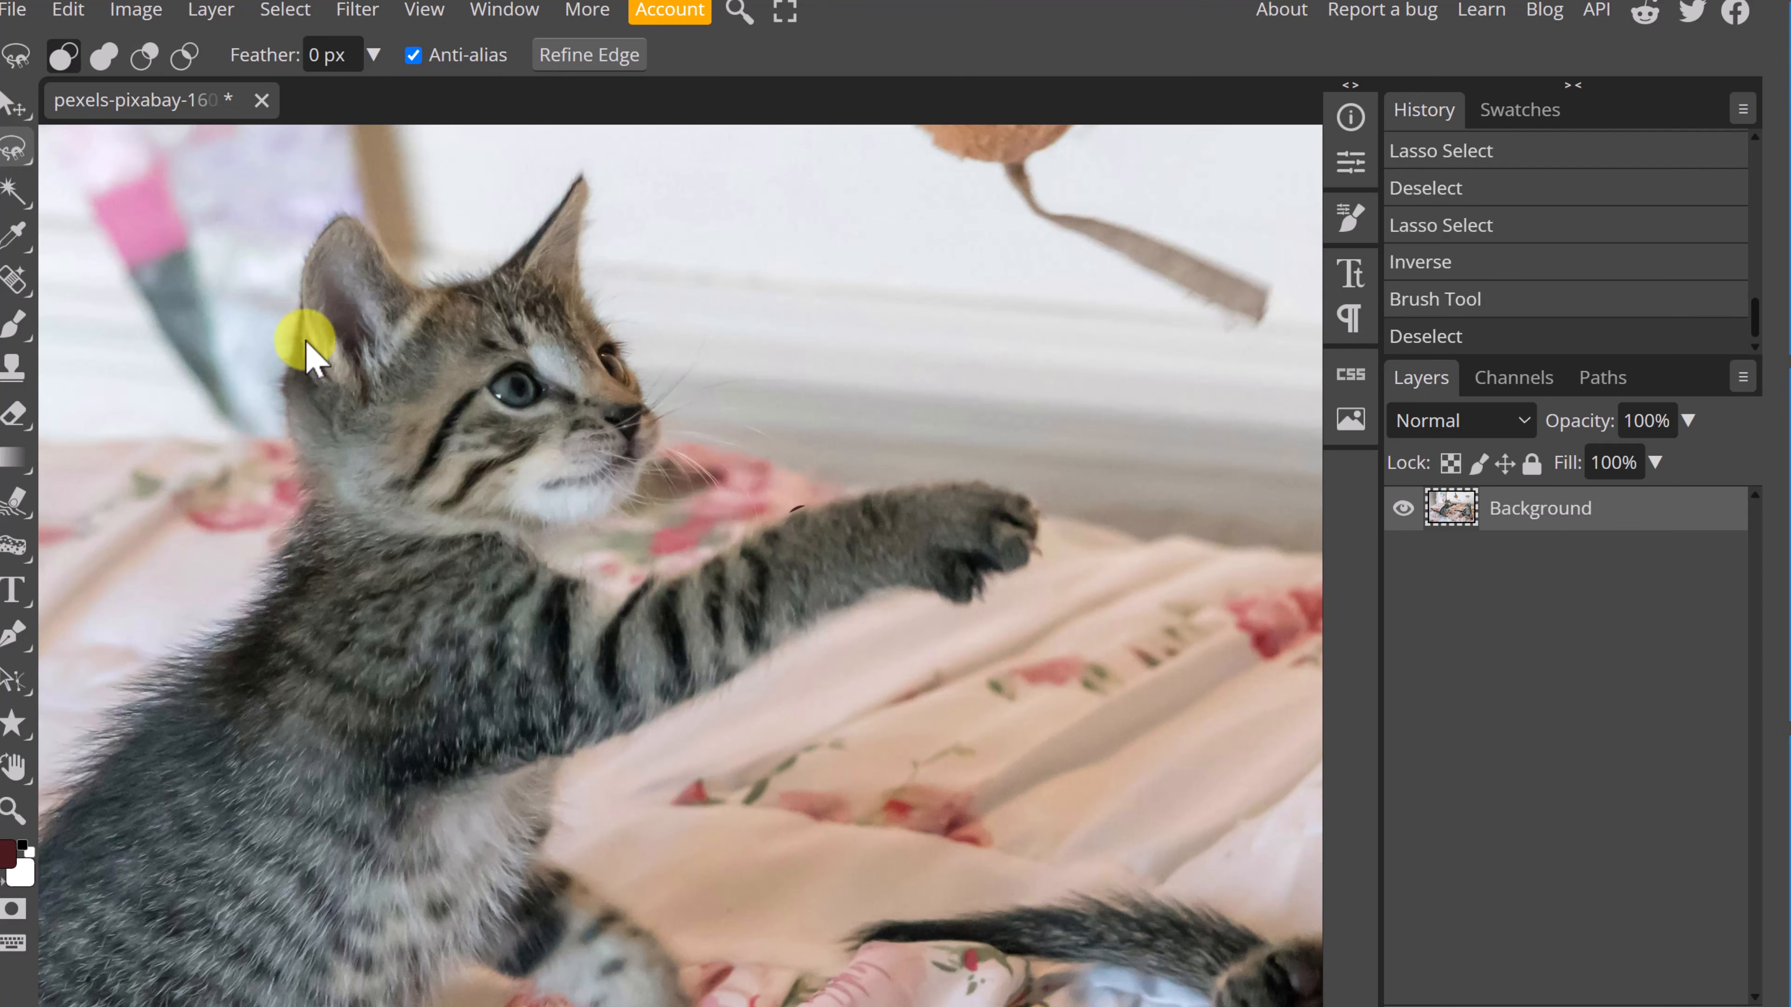
click(257, 584)
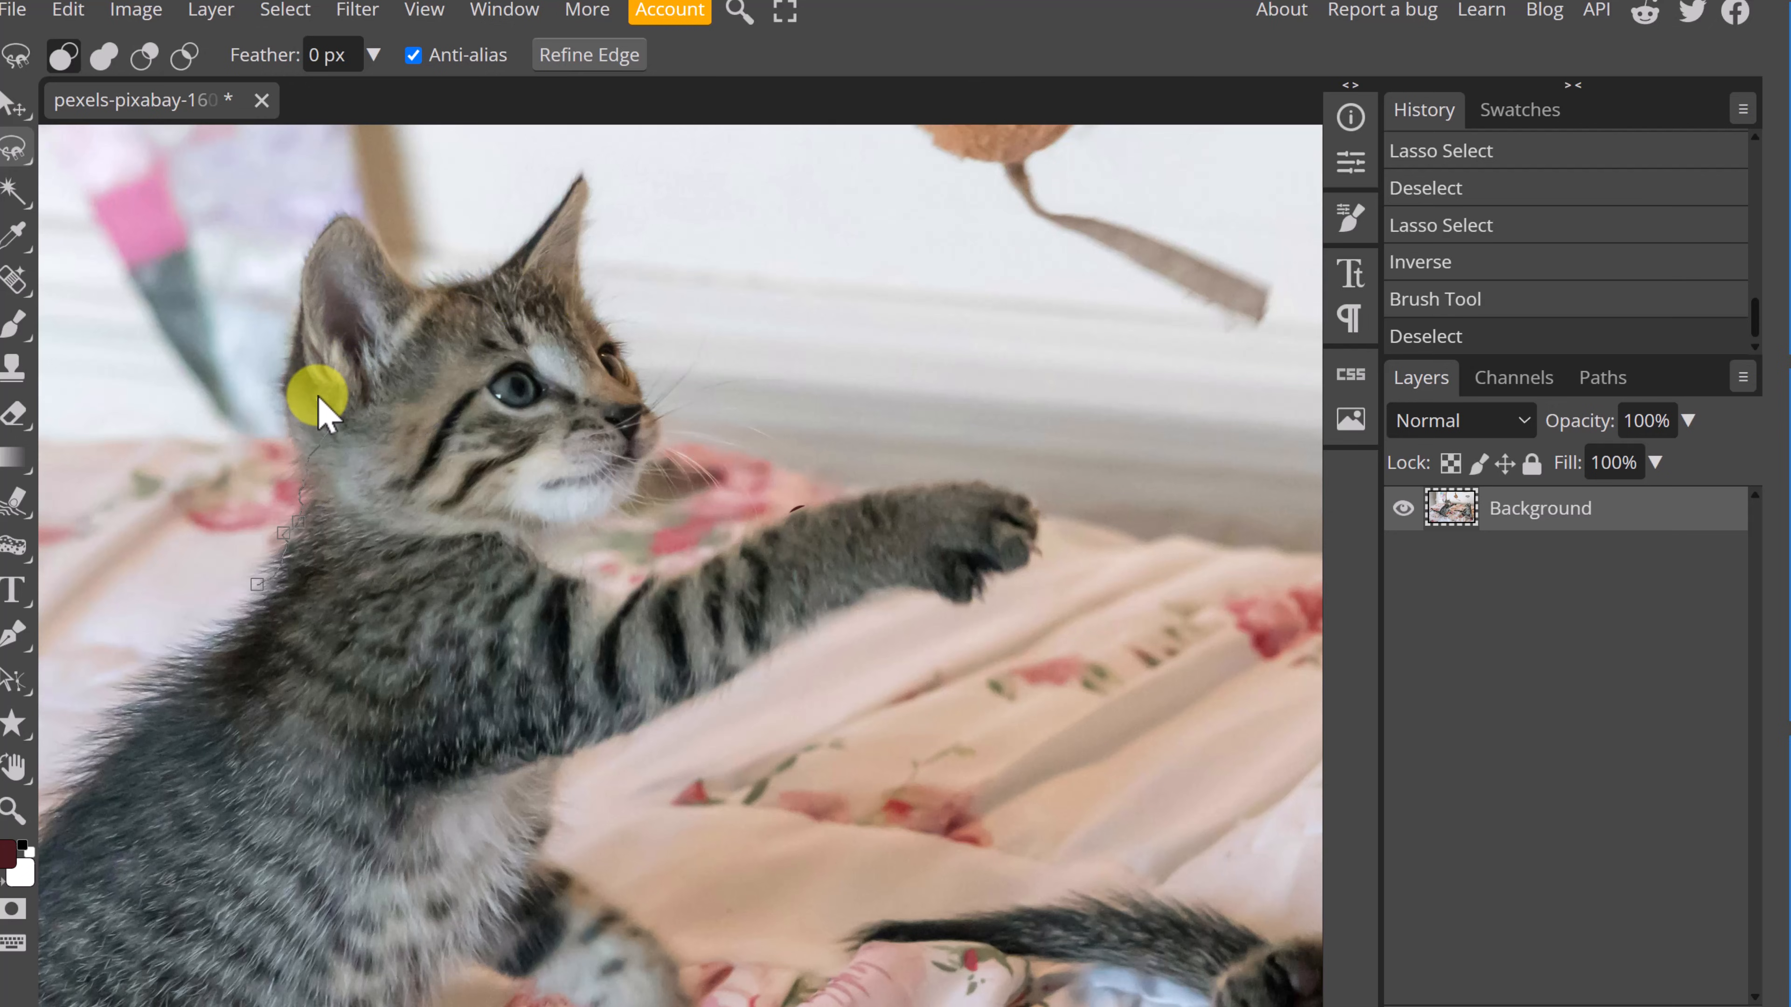
double_click(403, 269)
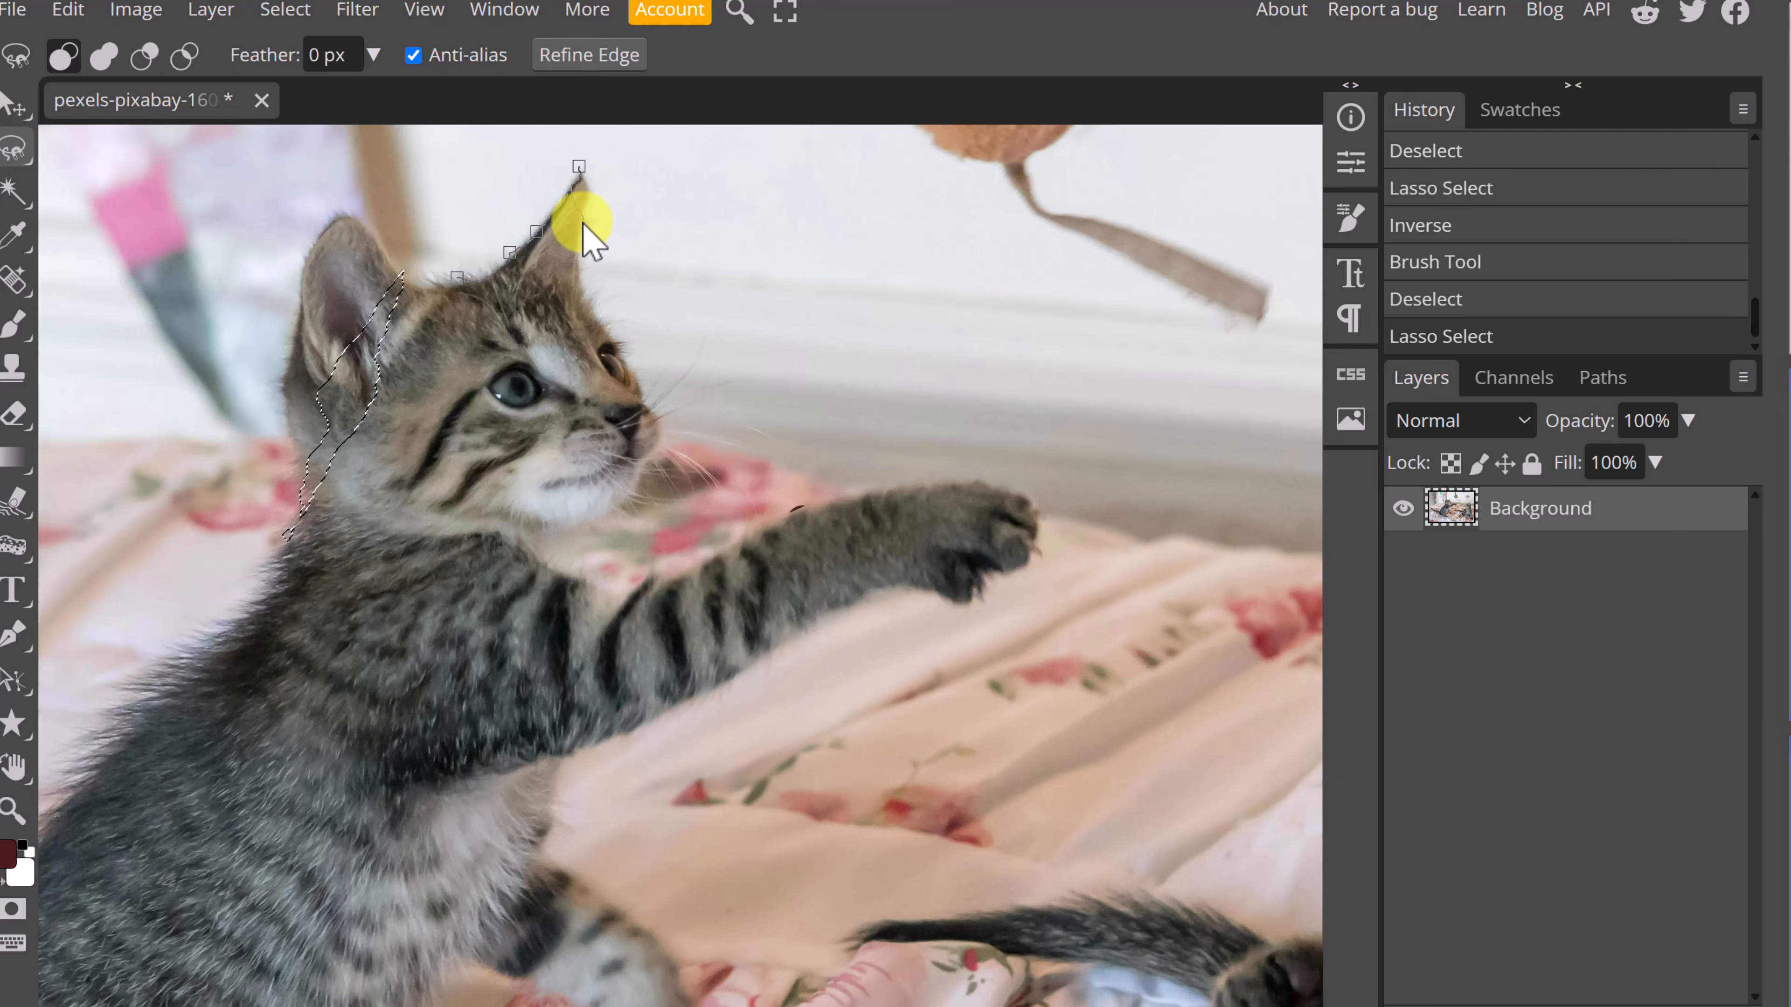
click(593, 186)
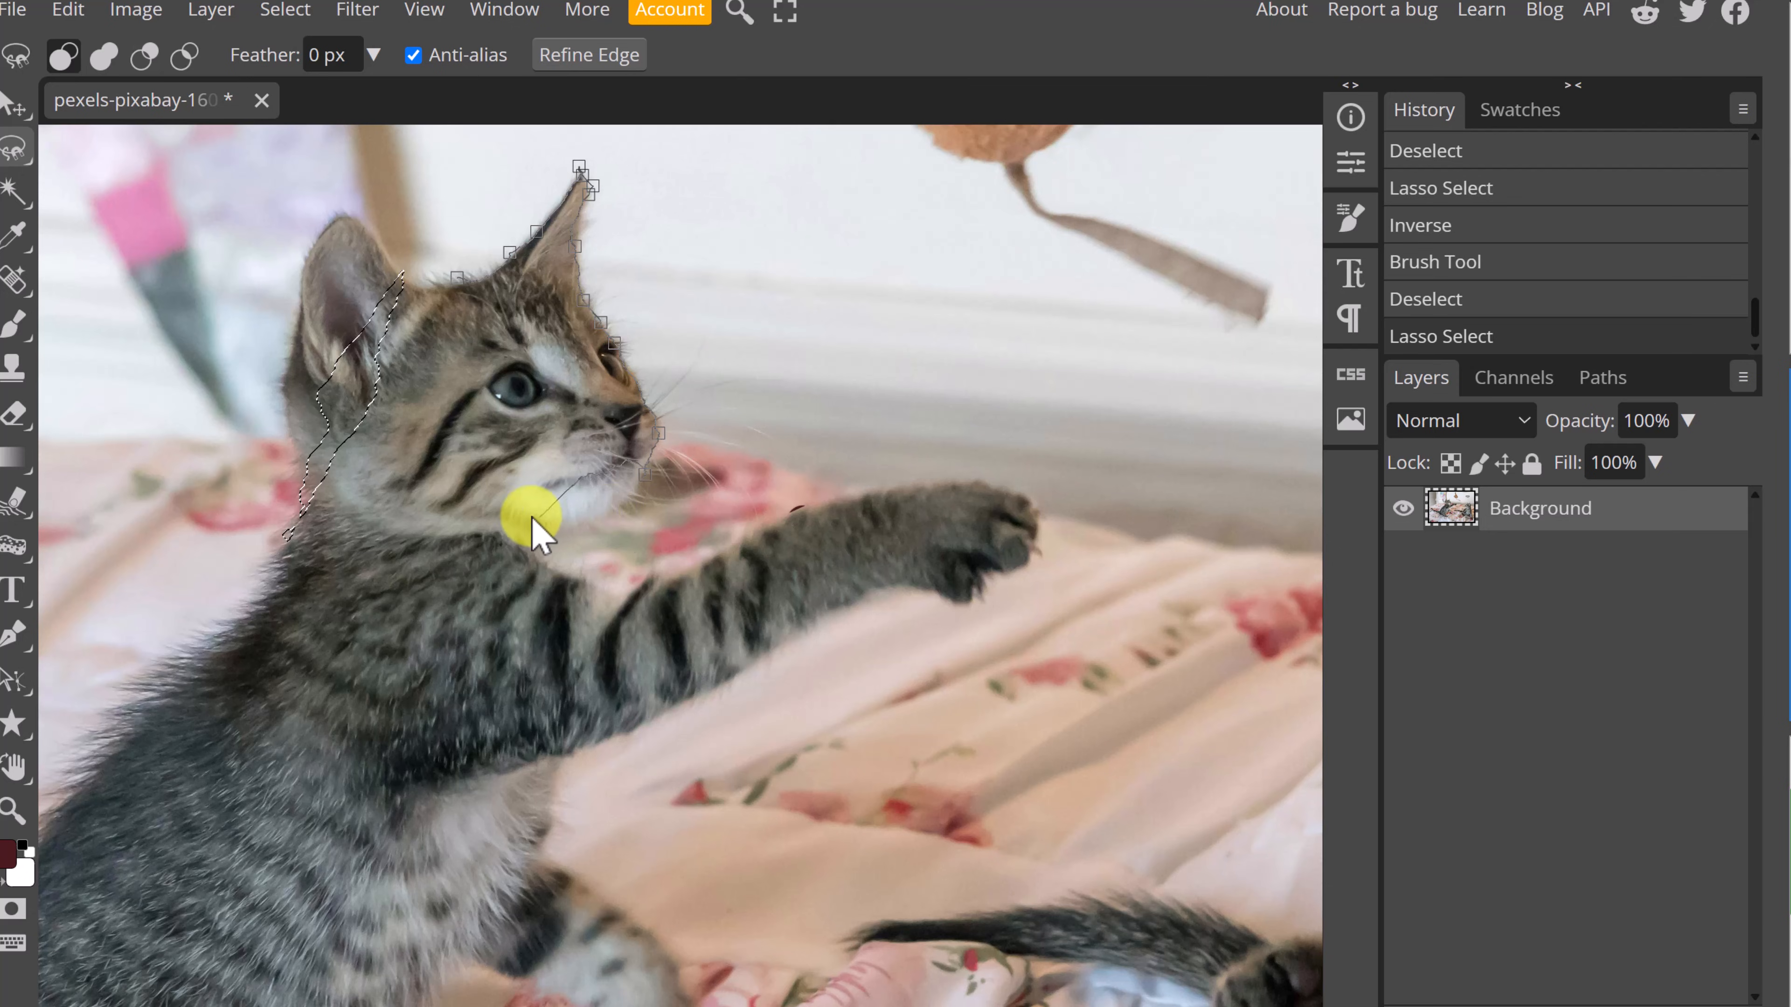
double_click(462, 281)
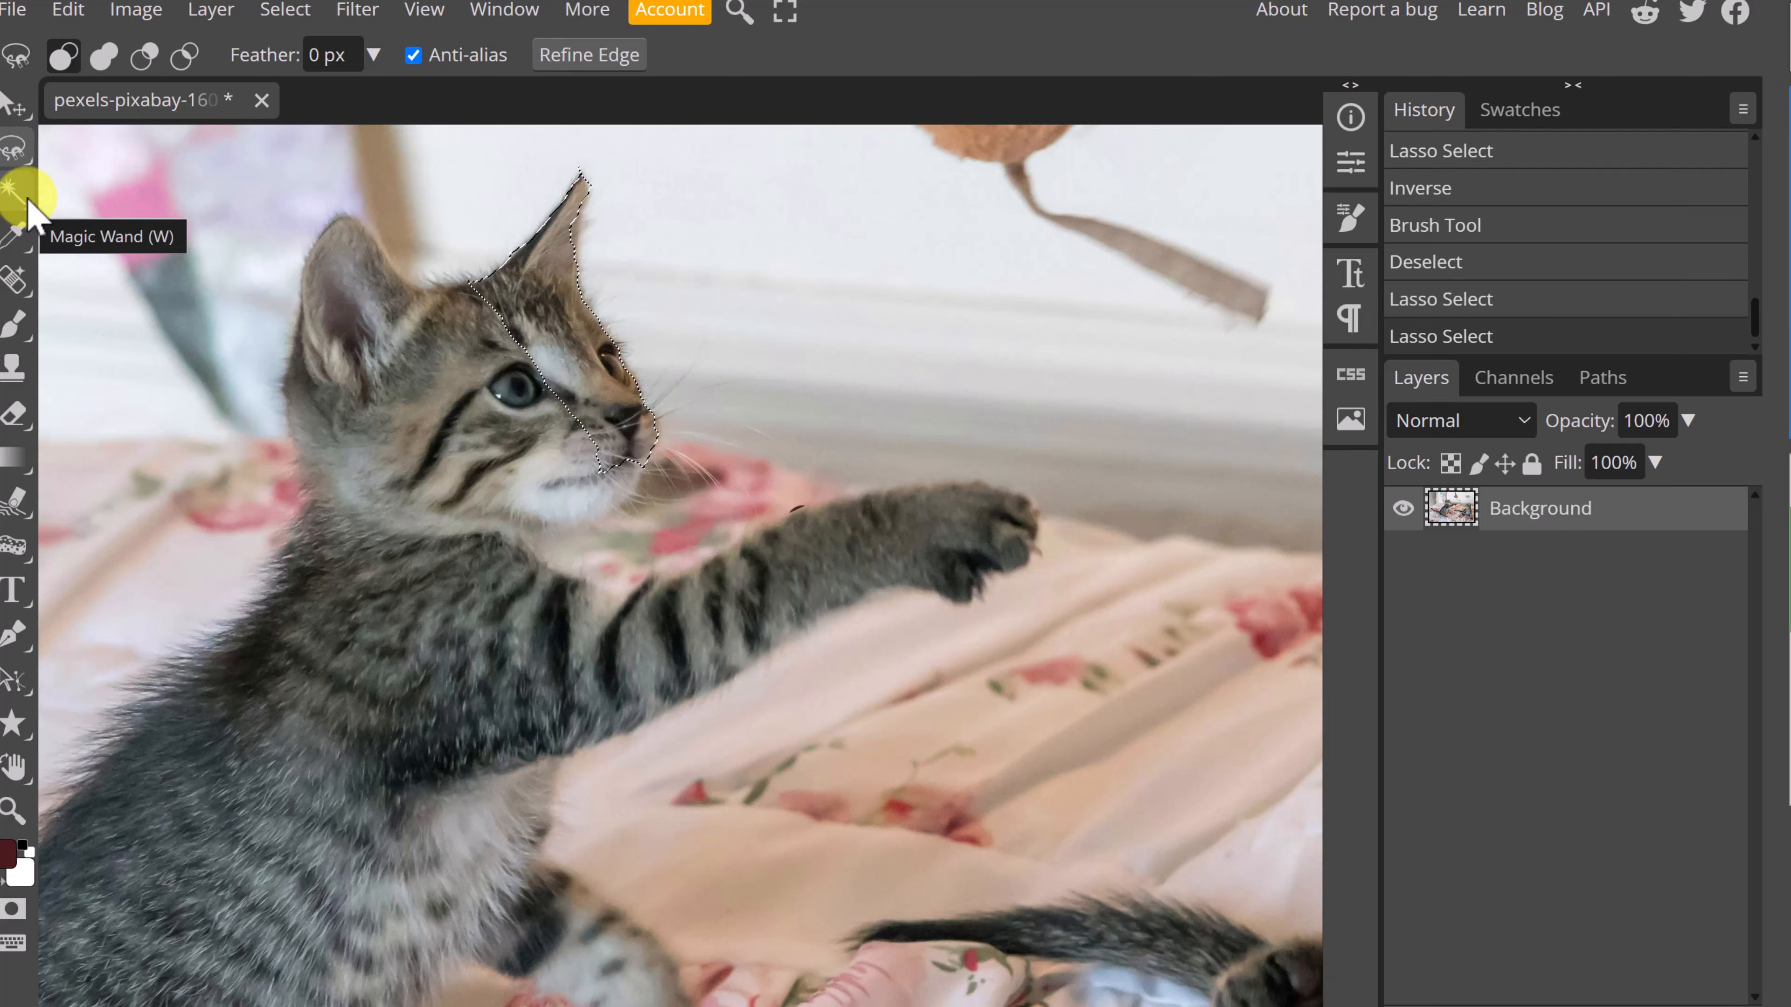
Clear the selection and select the orange fur of the hanging mouse toy with the Magic Wand tool.
click(302, 11)
click(320, 94)
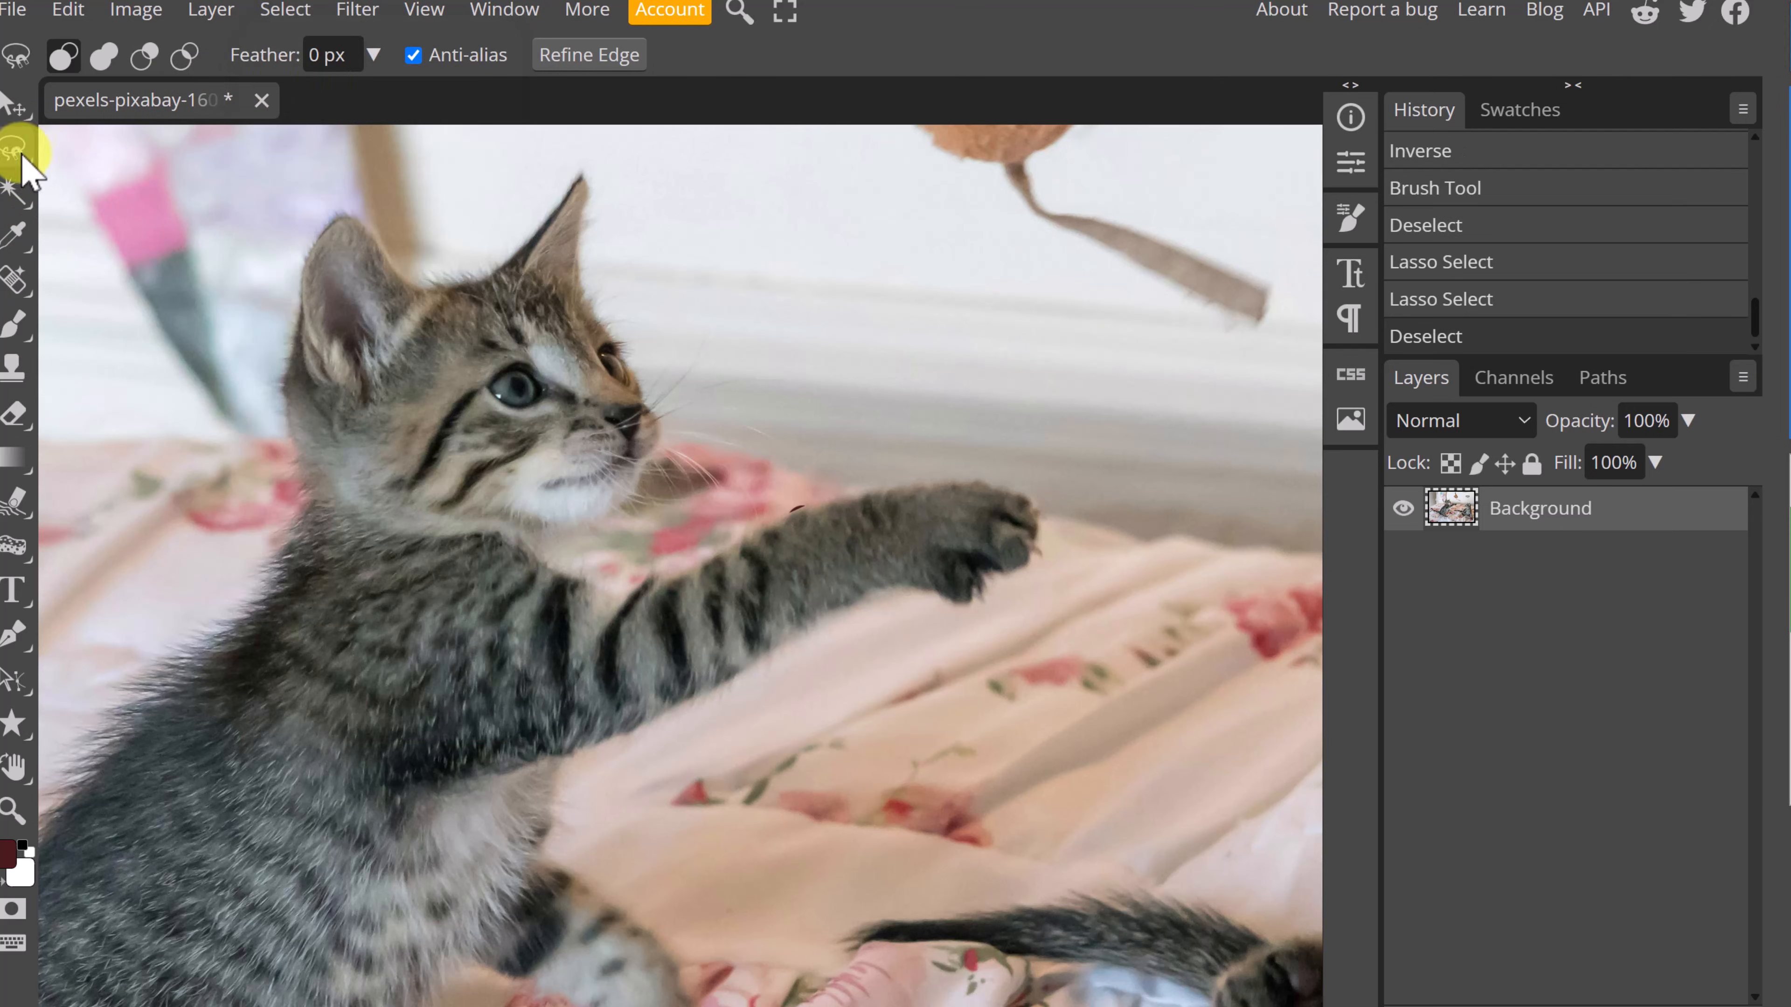
click(14, 190)
scroll(892, 378, up, 5)
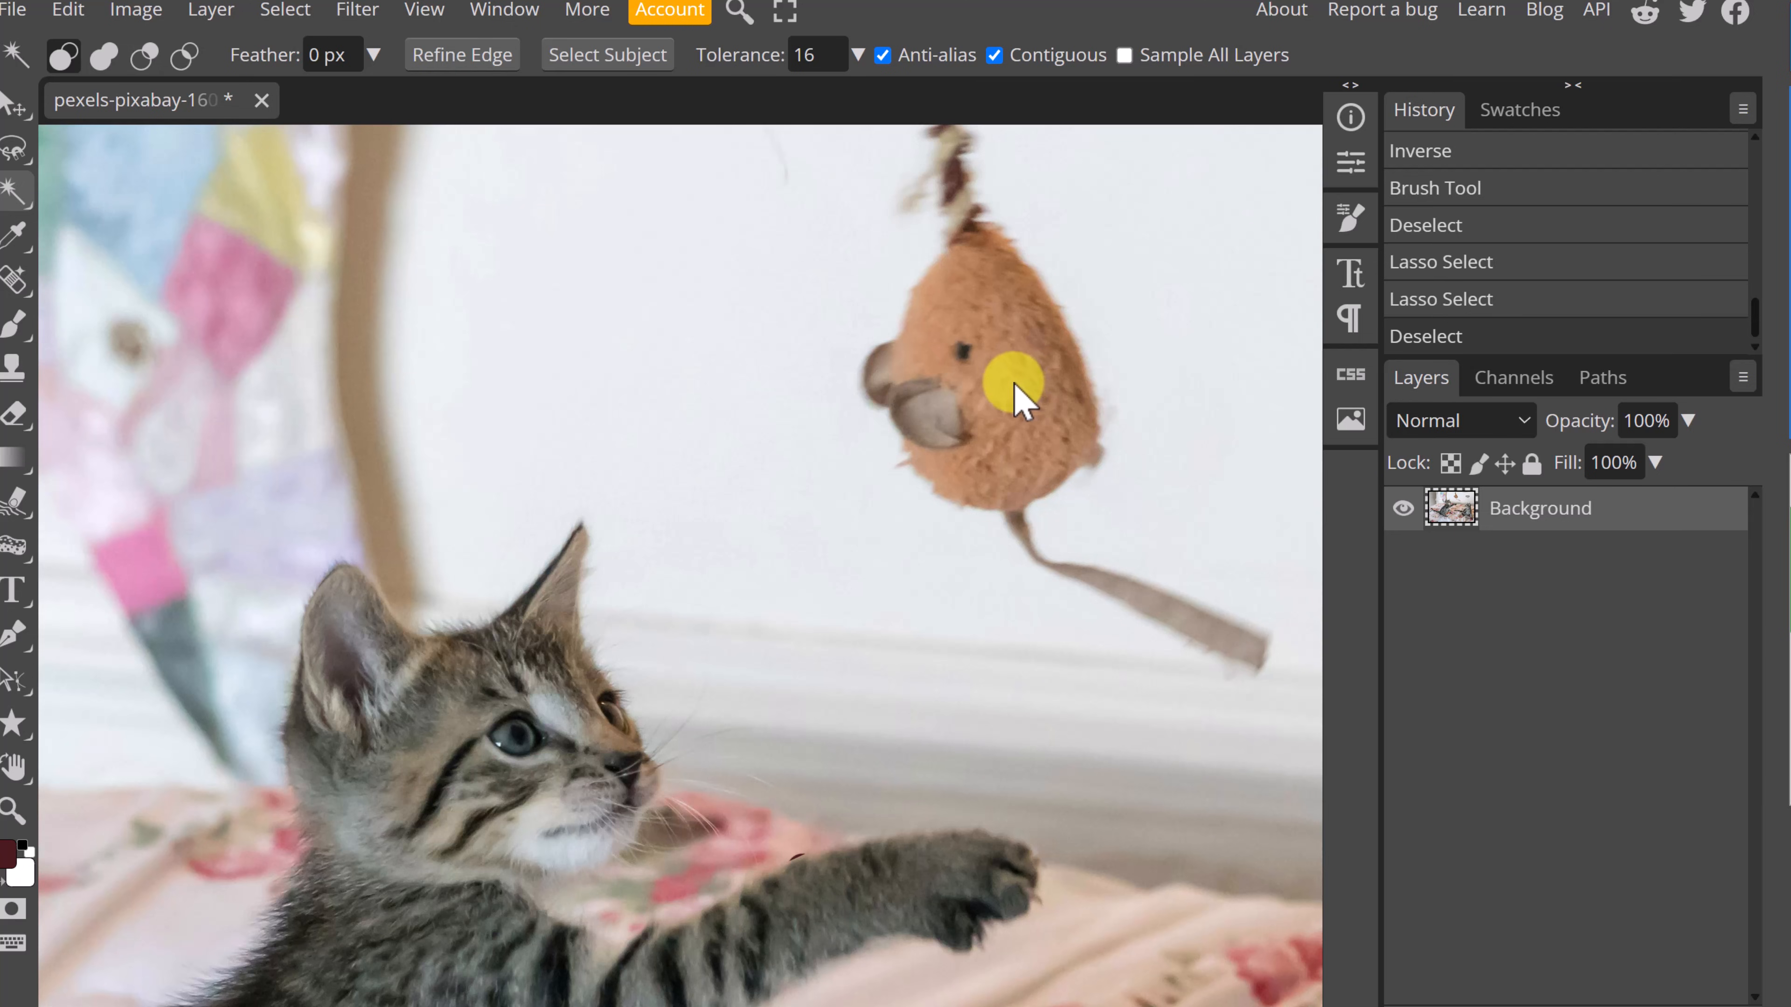
click(1019, 374)
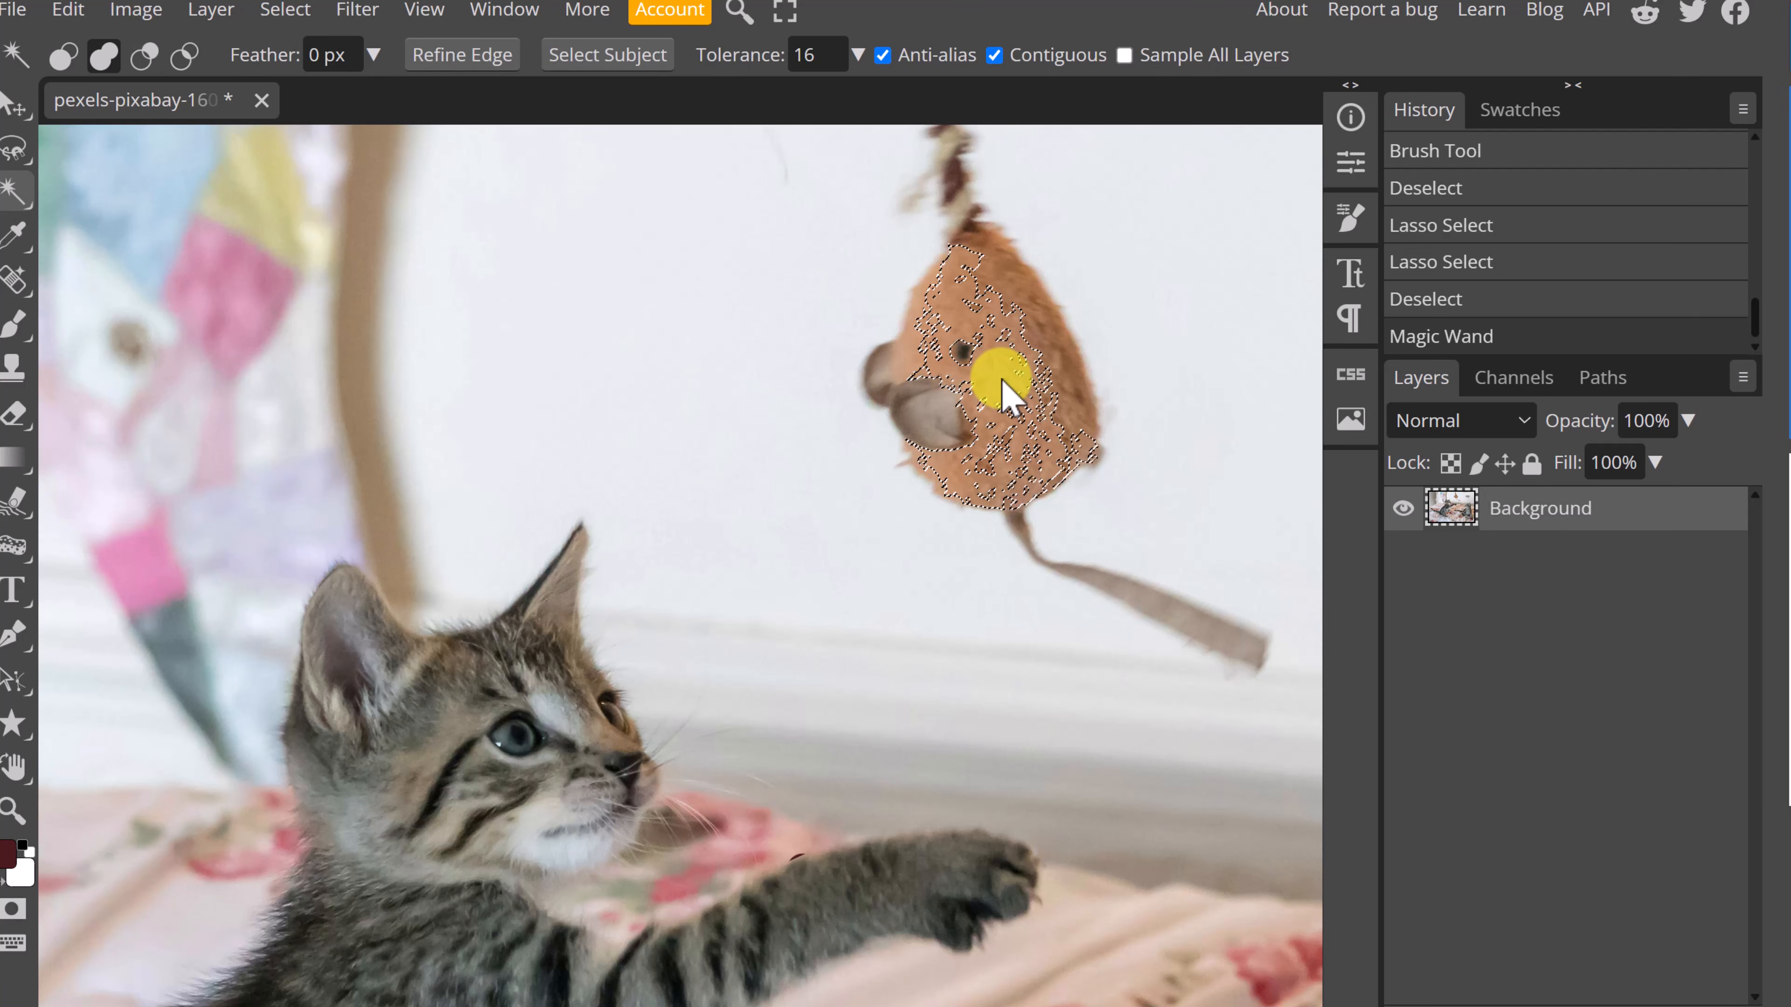
Add the remaining orange patches of the toy's body to the selection with the Magic Wand tool.
click(1002, 384)
click(1010, 377)
click(1018, 352)
click(1017, 349)
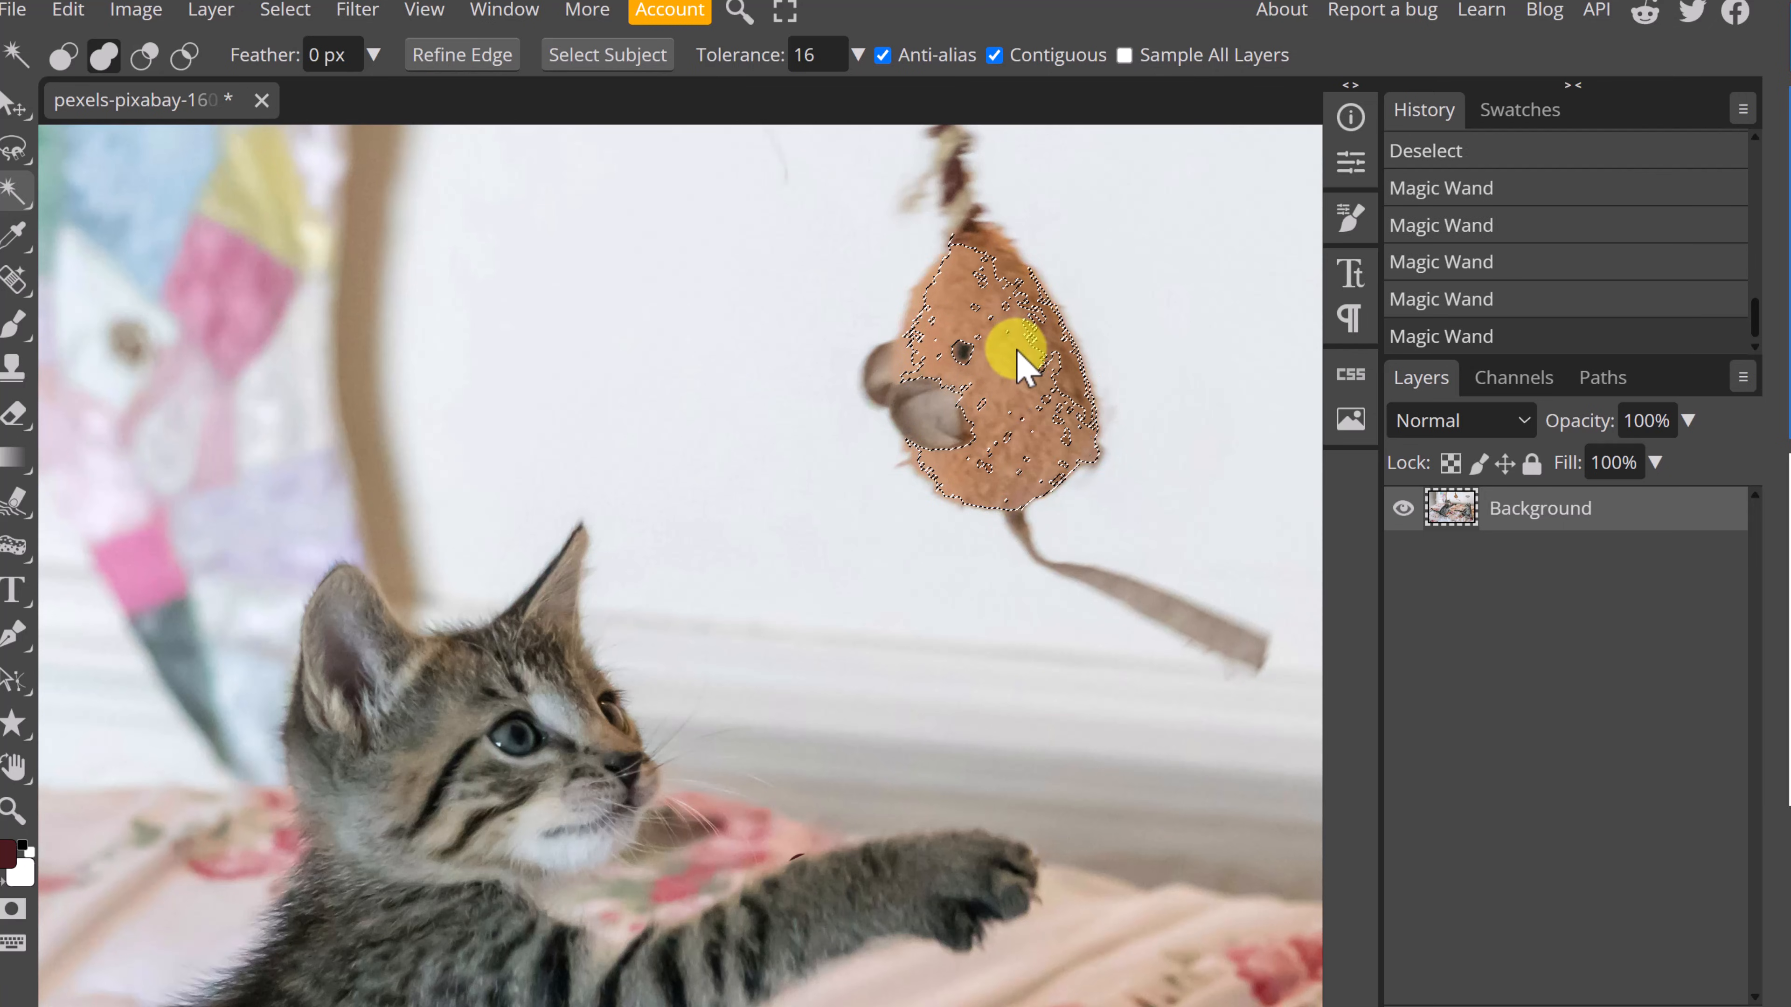
click(1010, 306)
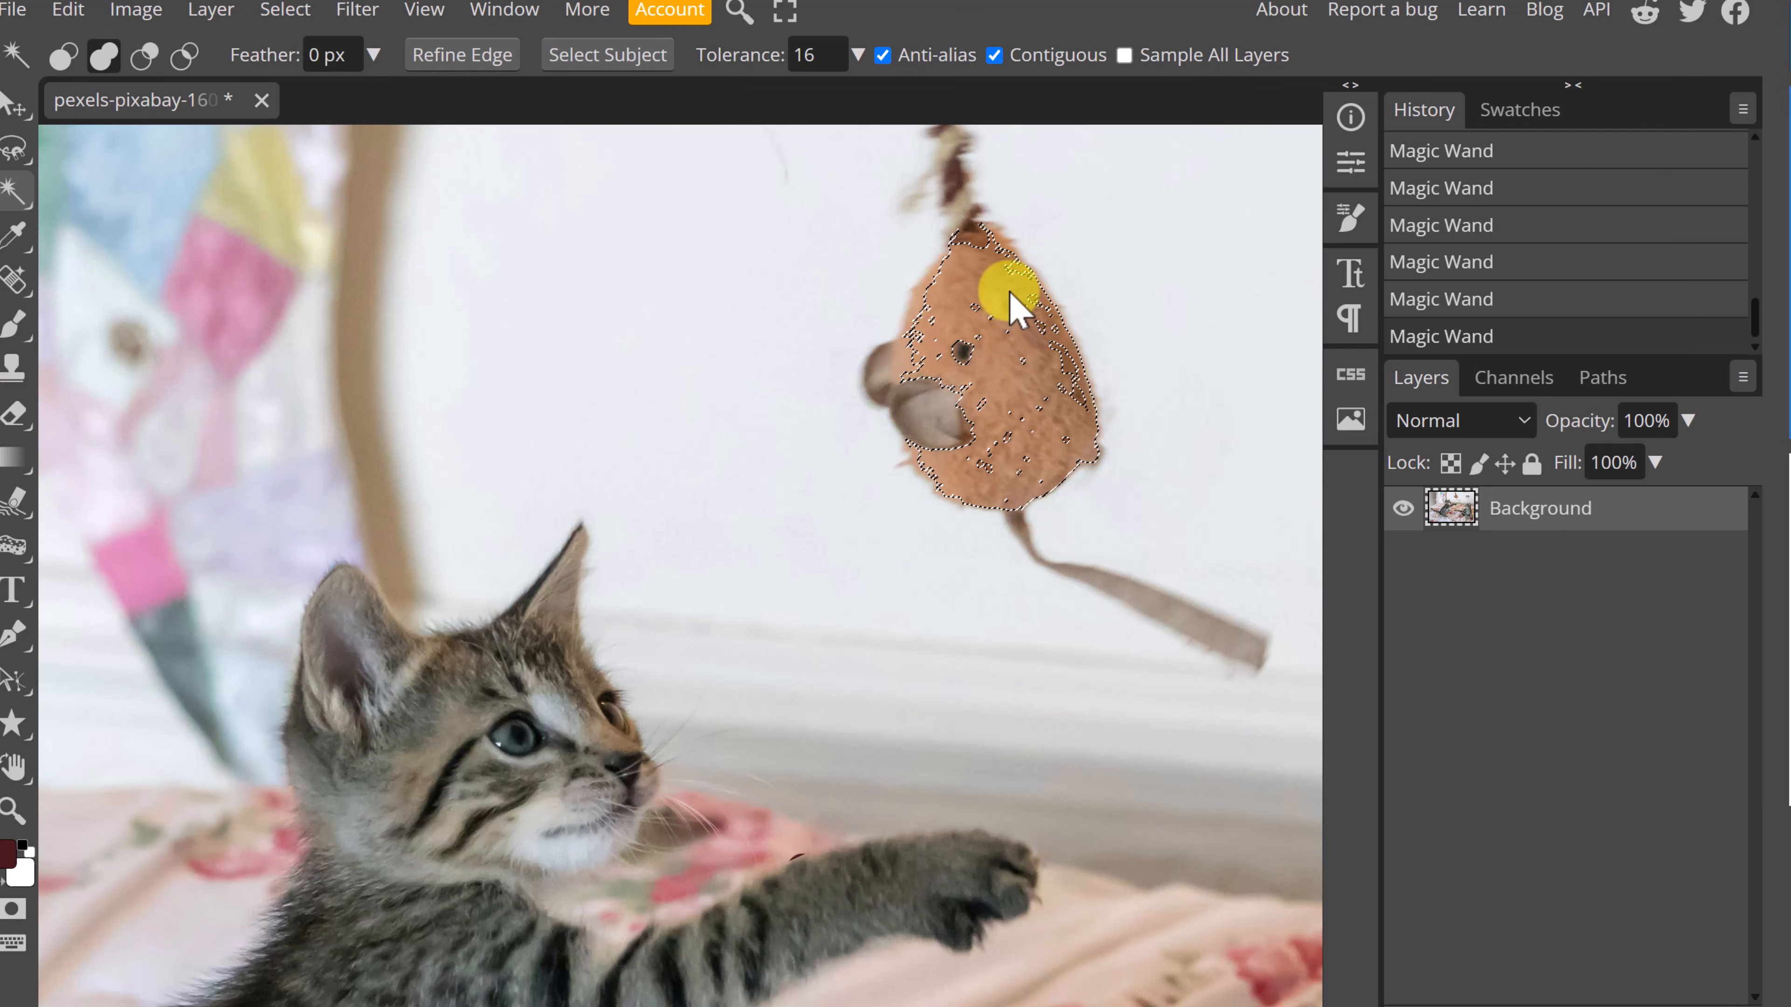
click(952, 292)
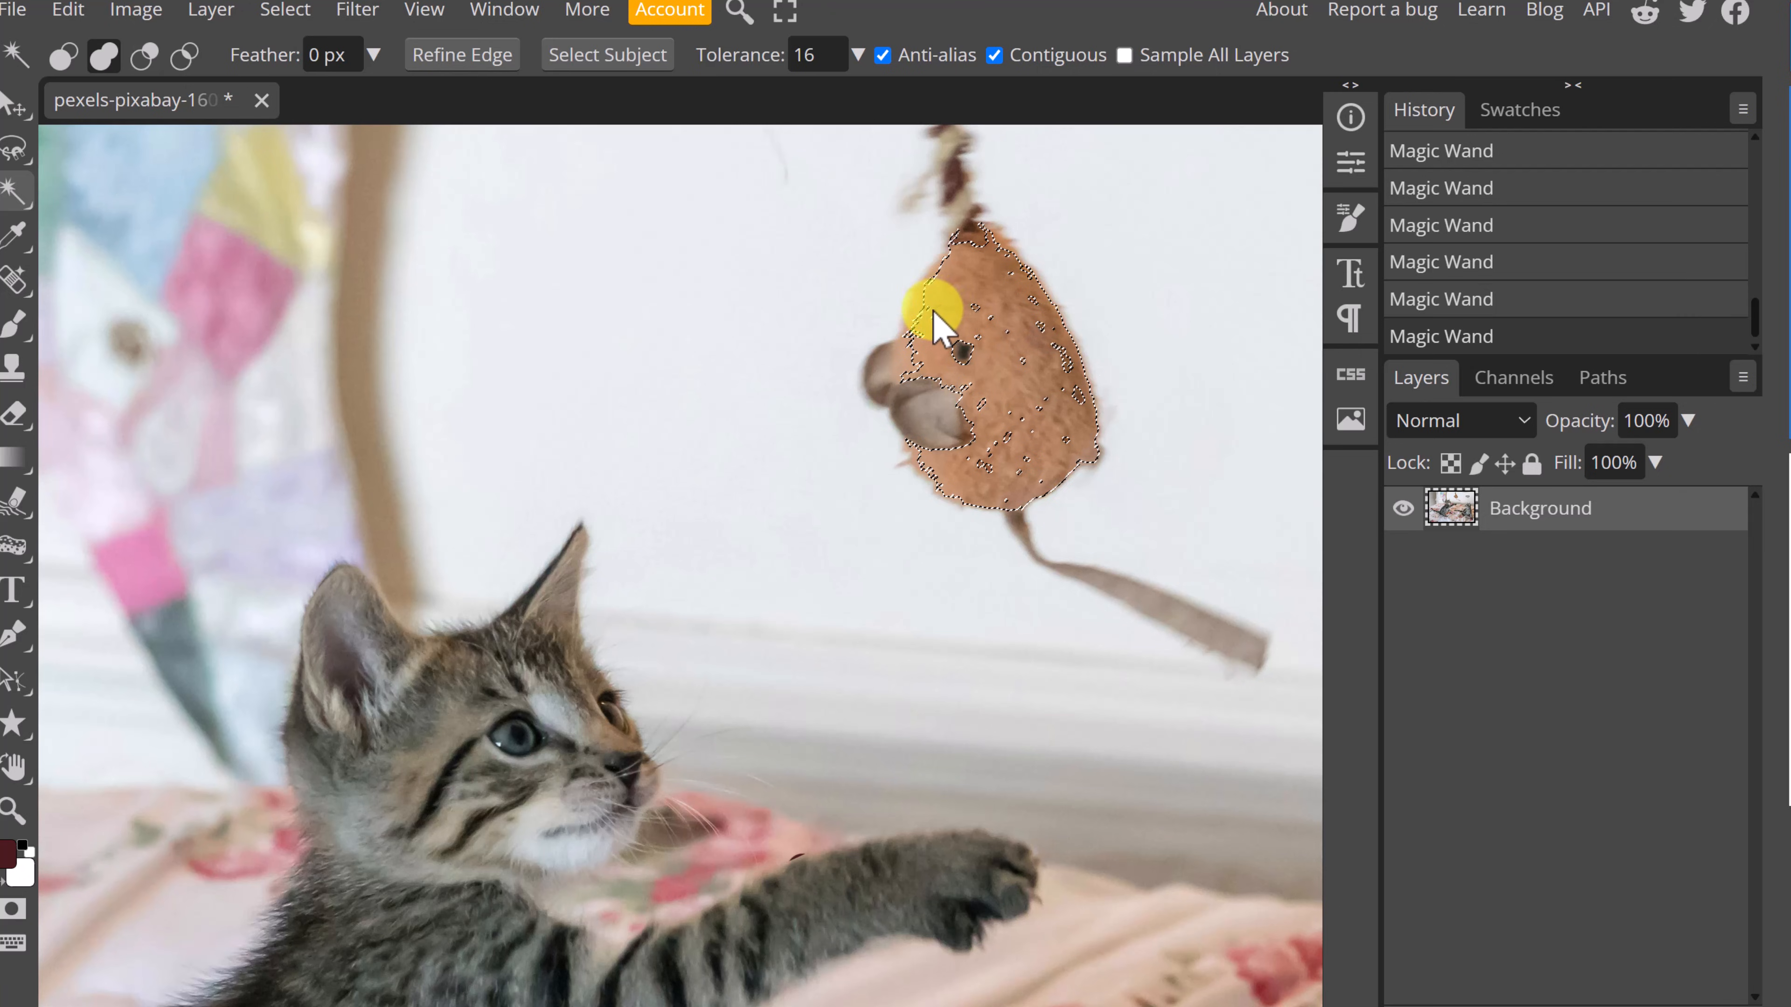
click(914, 344)
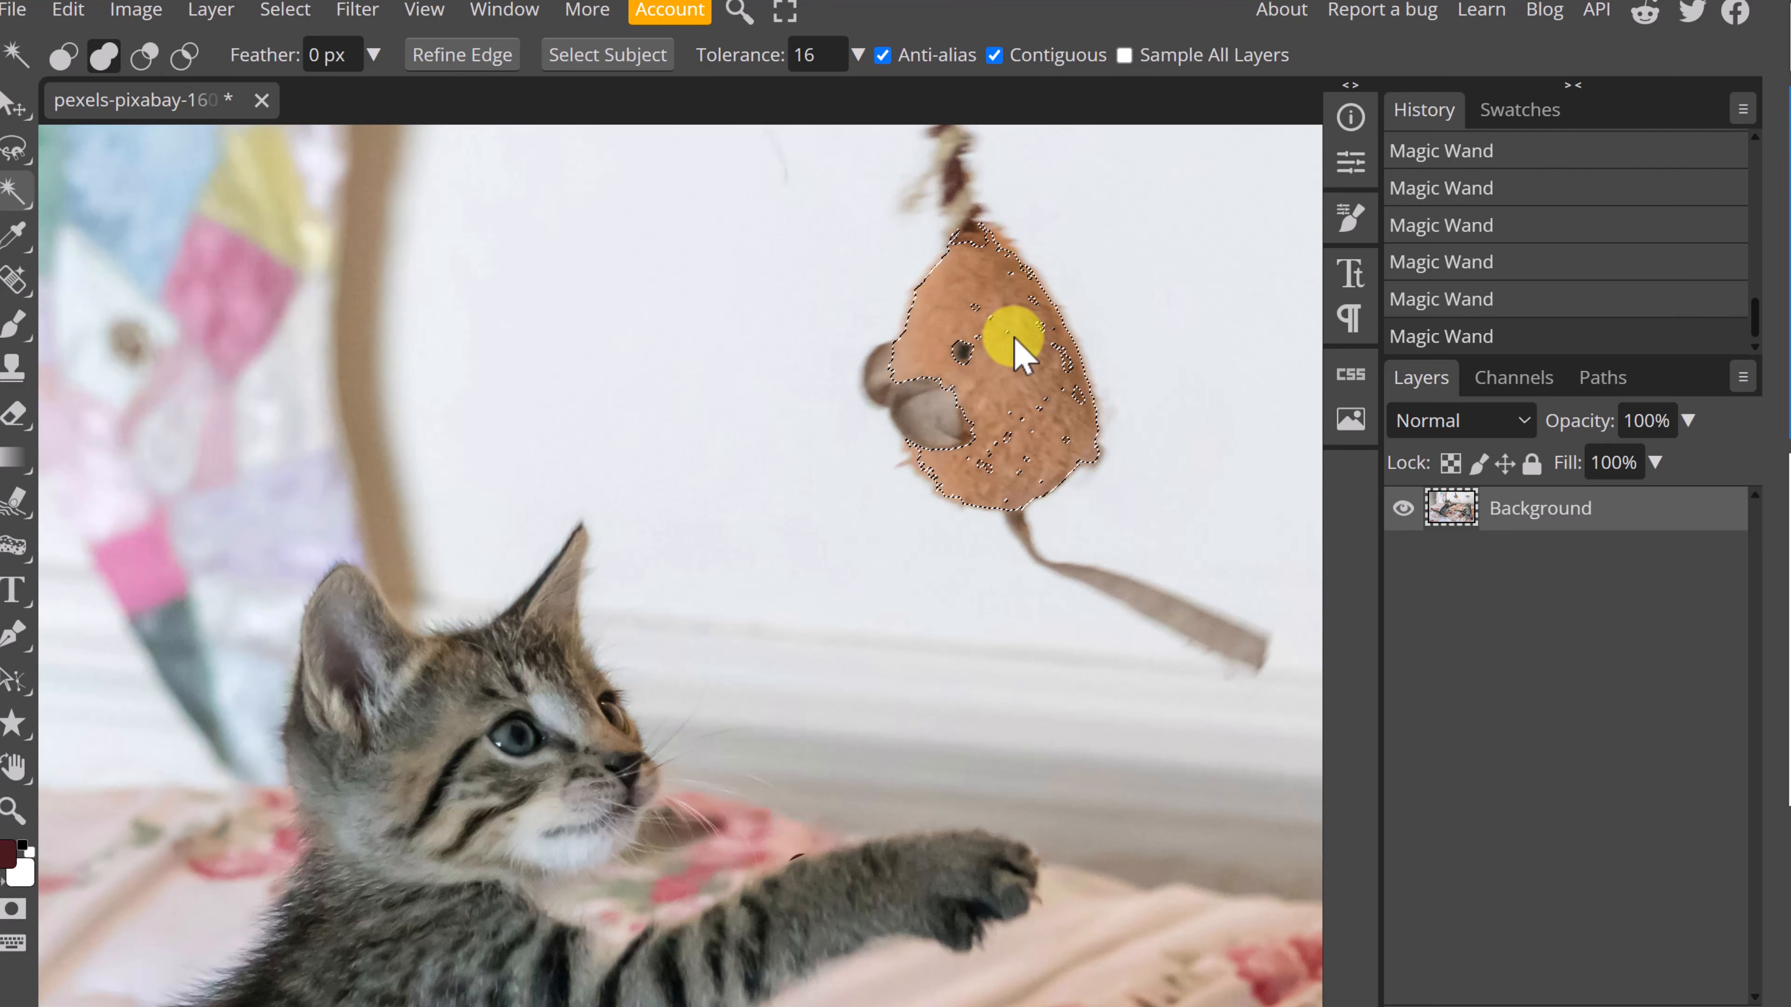
click(1007, 439)
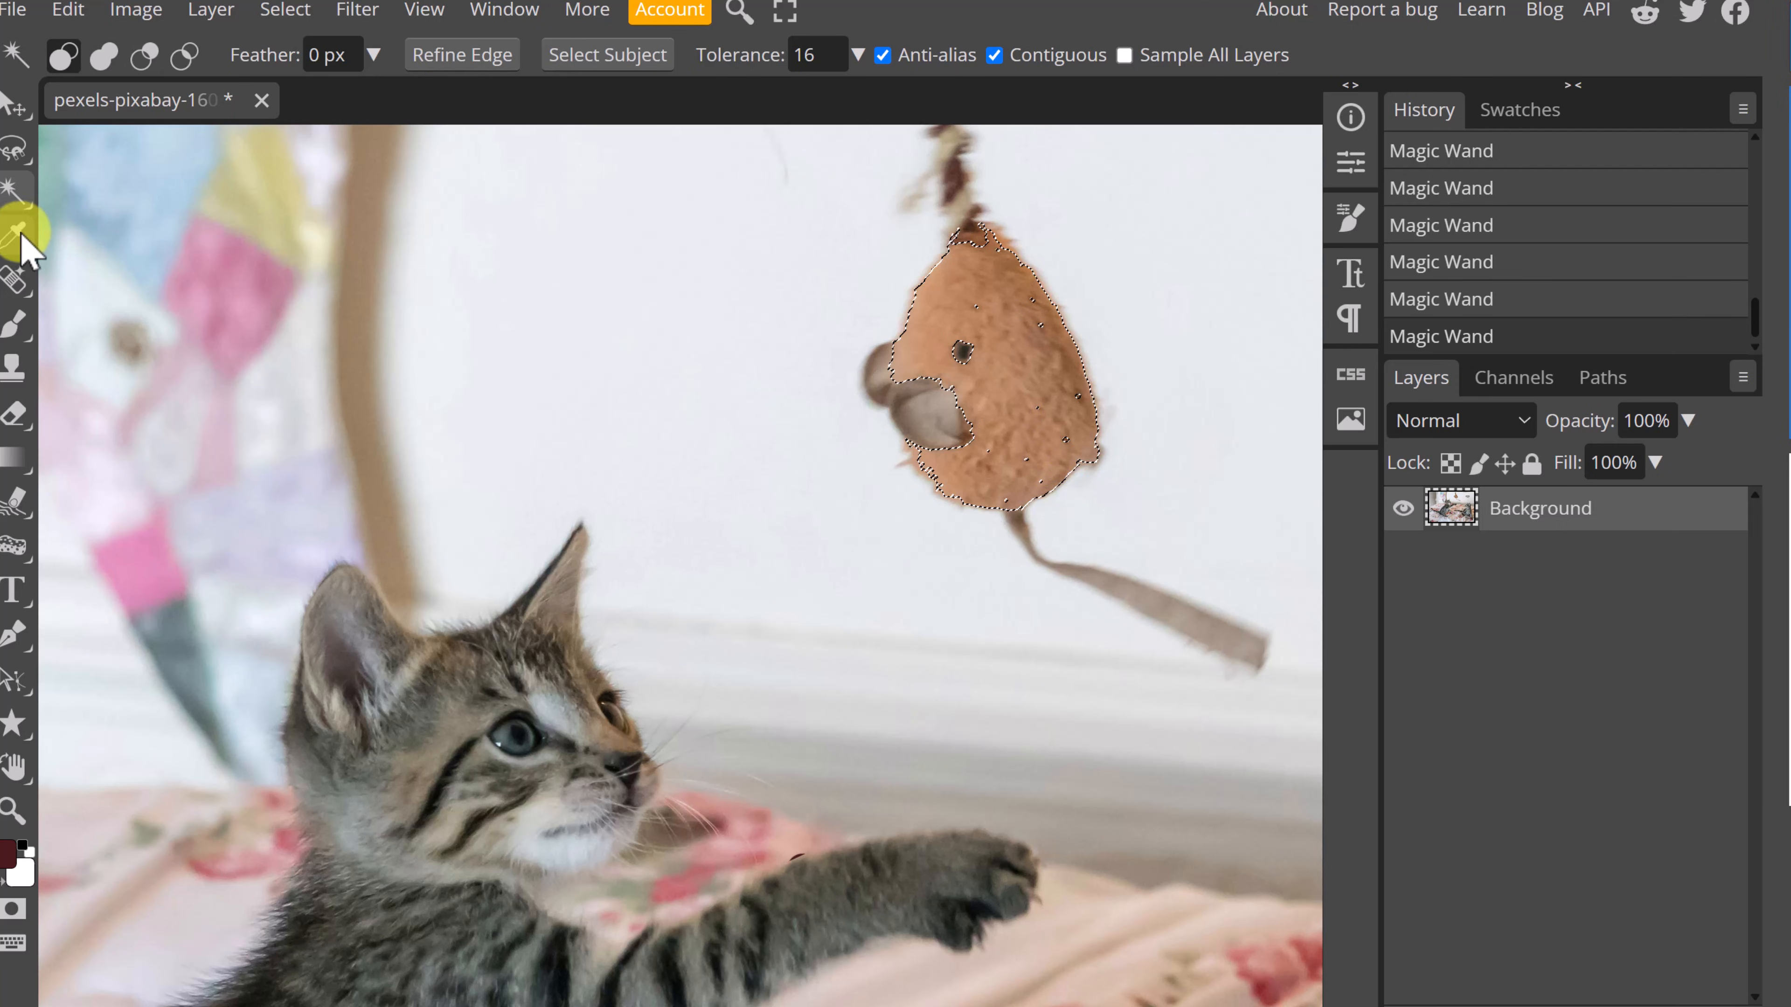
Clear the Magic Wand selection and select the toy's orange body with a short stroke of the Quick Selection tool.
right_click(29, 183)
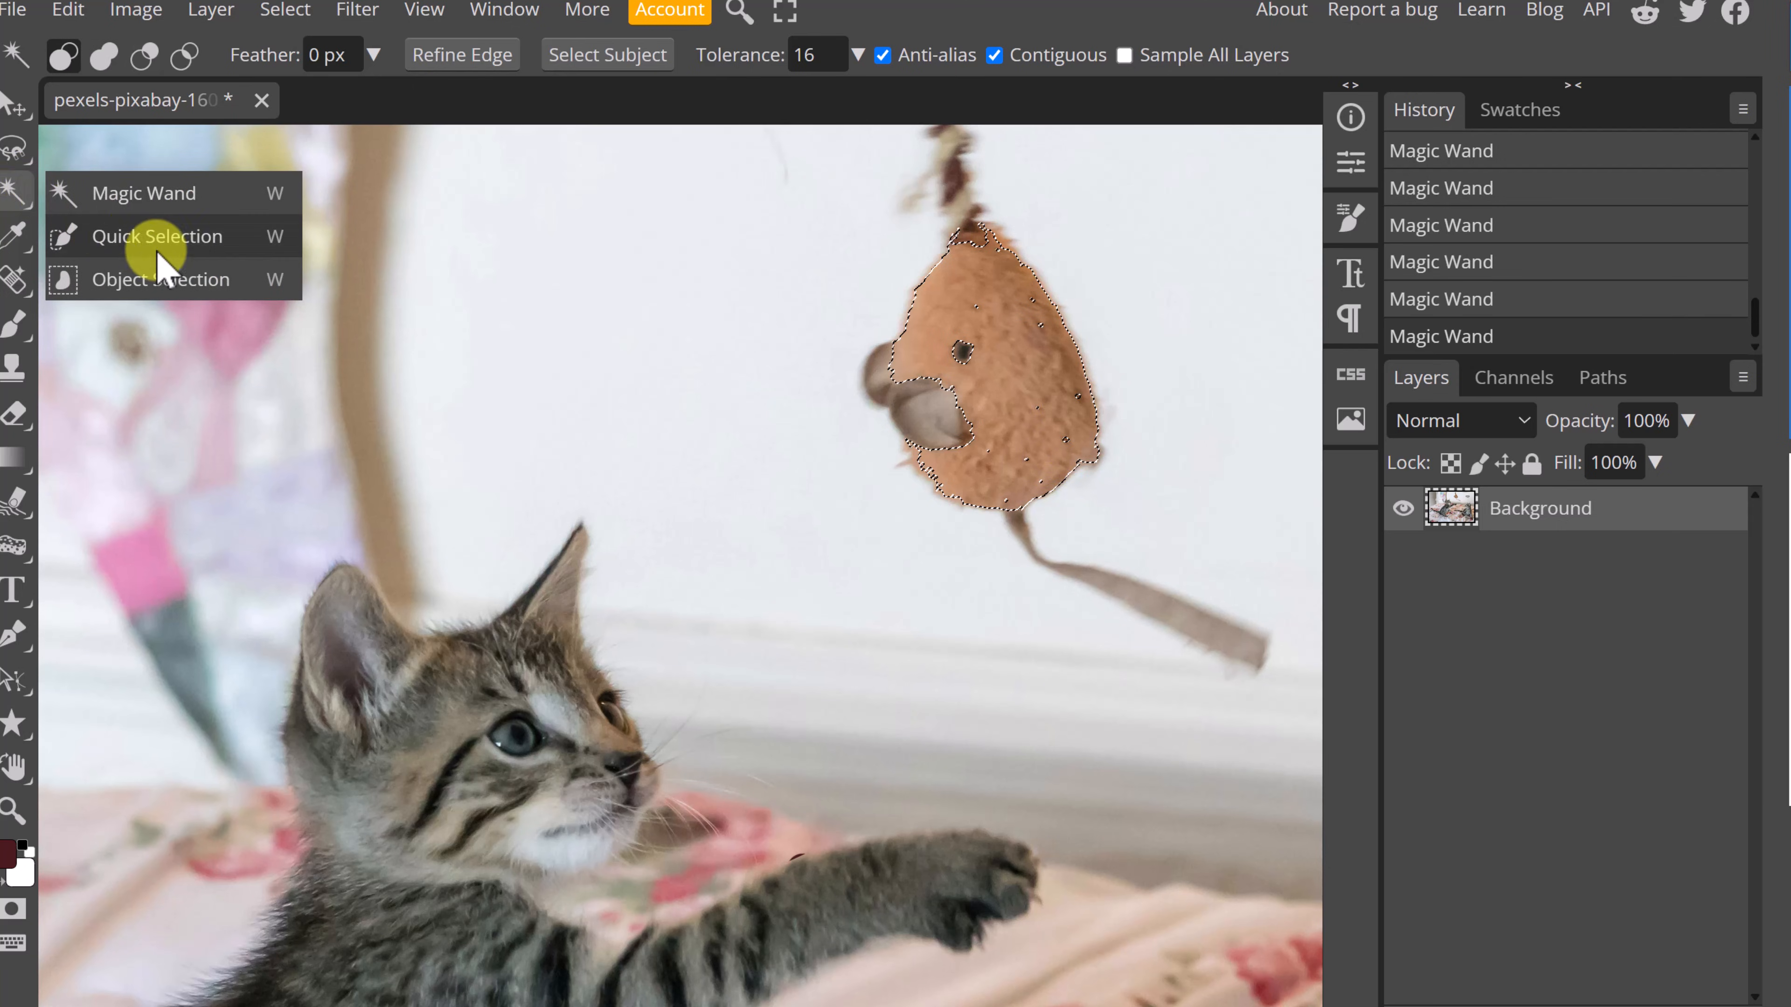
click(177, 240)
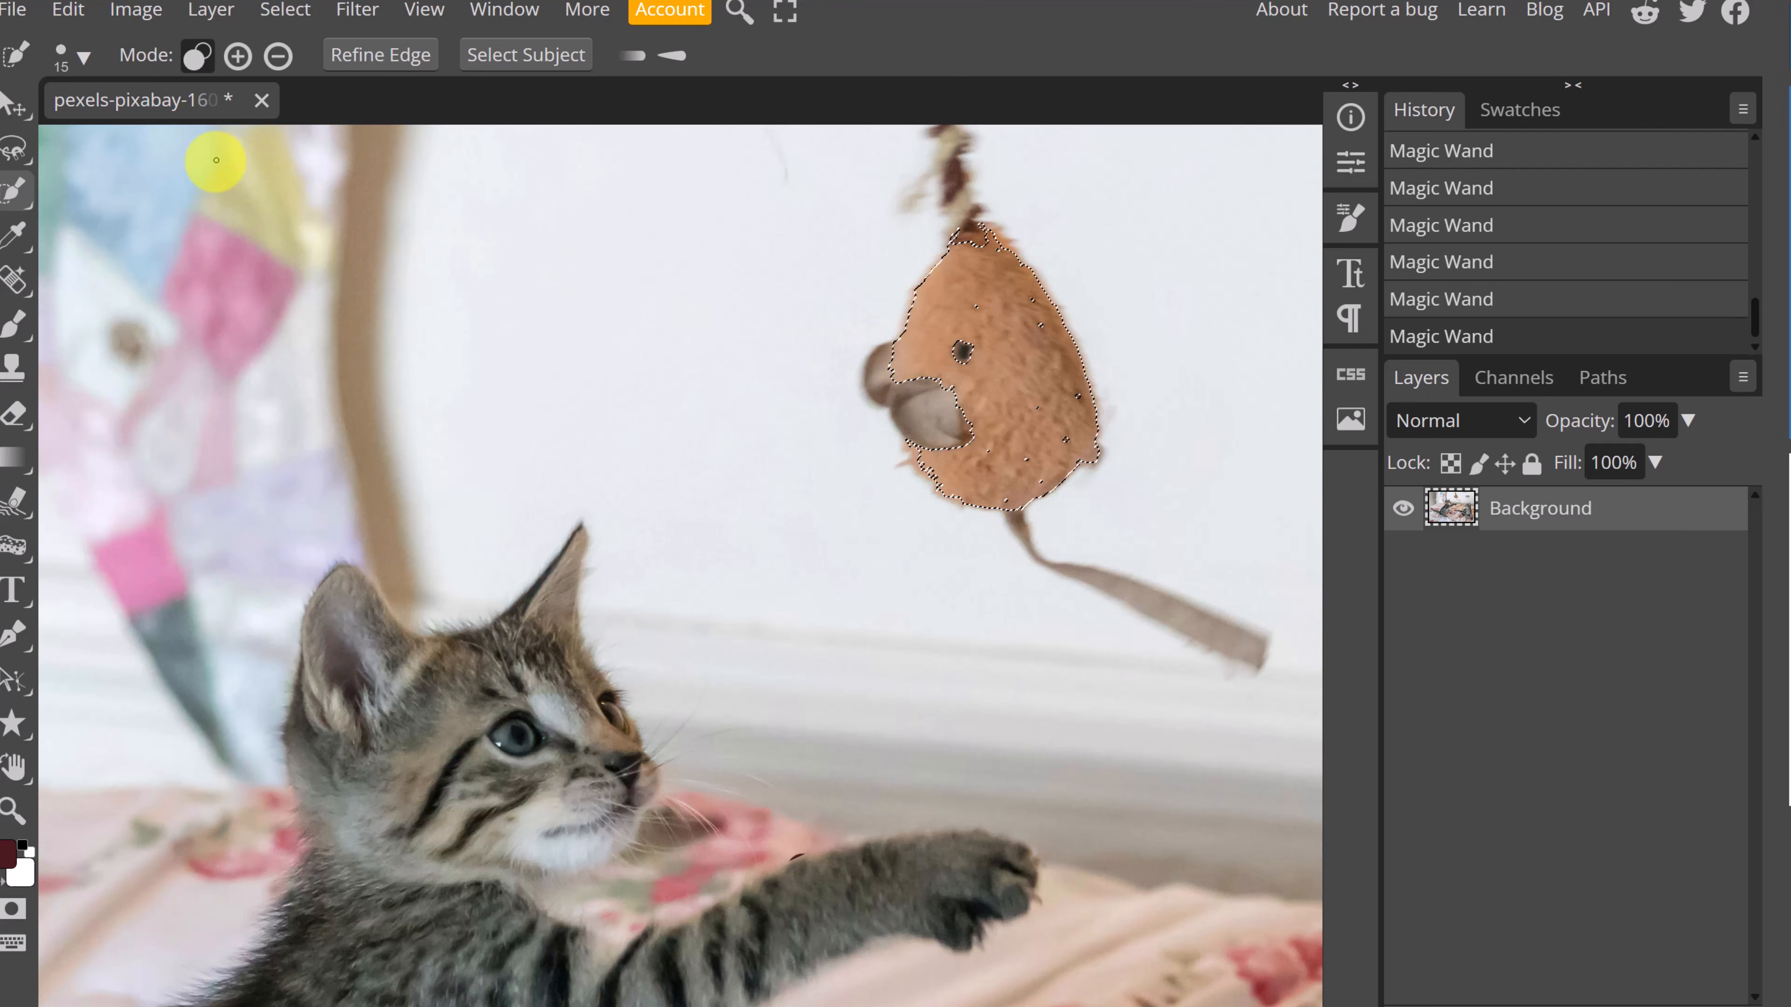
click(272, 13)
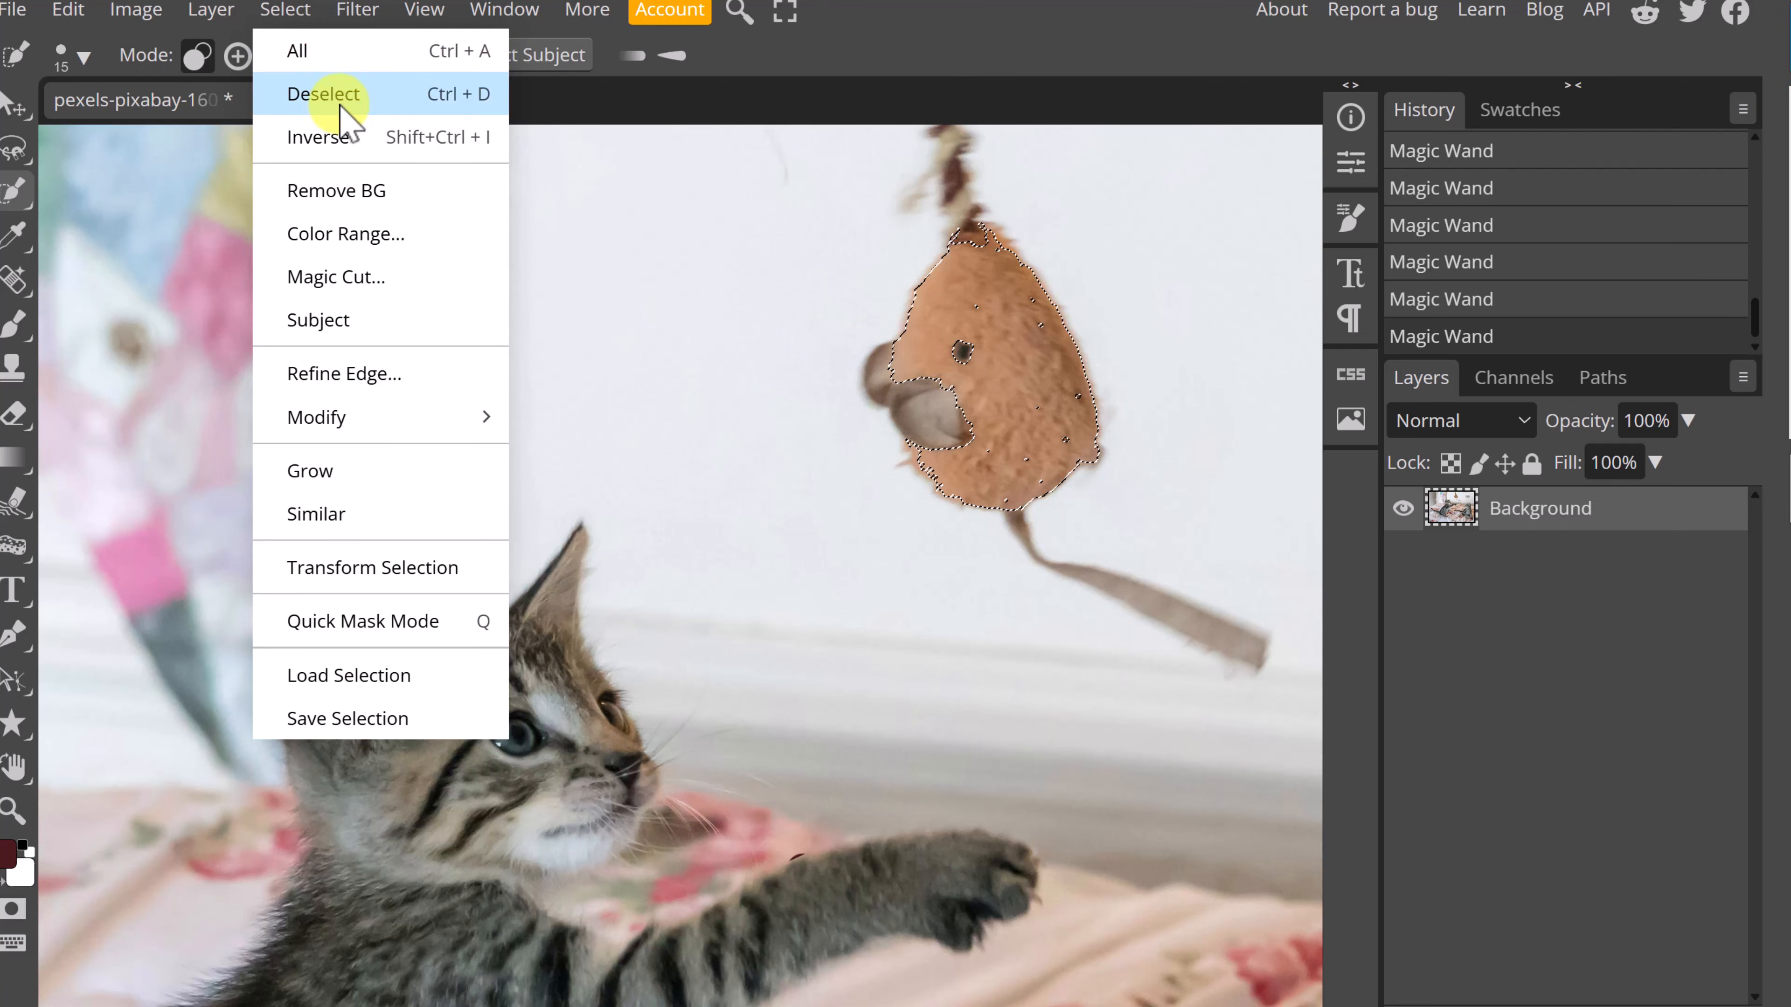
click(325, 95)
mouse_move(973, 371)
mouse_down()
mouse_move(960, 352)
mouse_move(1008, 377)
mouse_up()
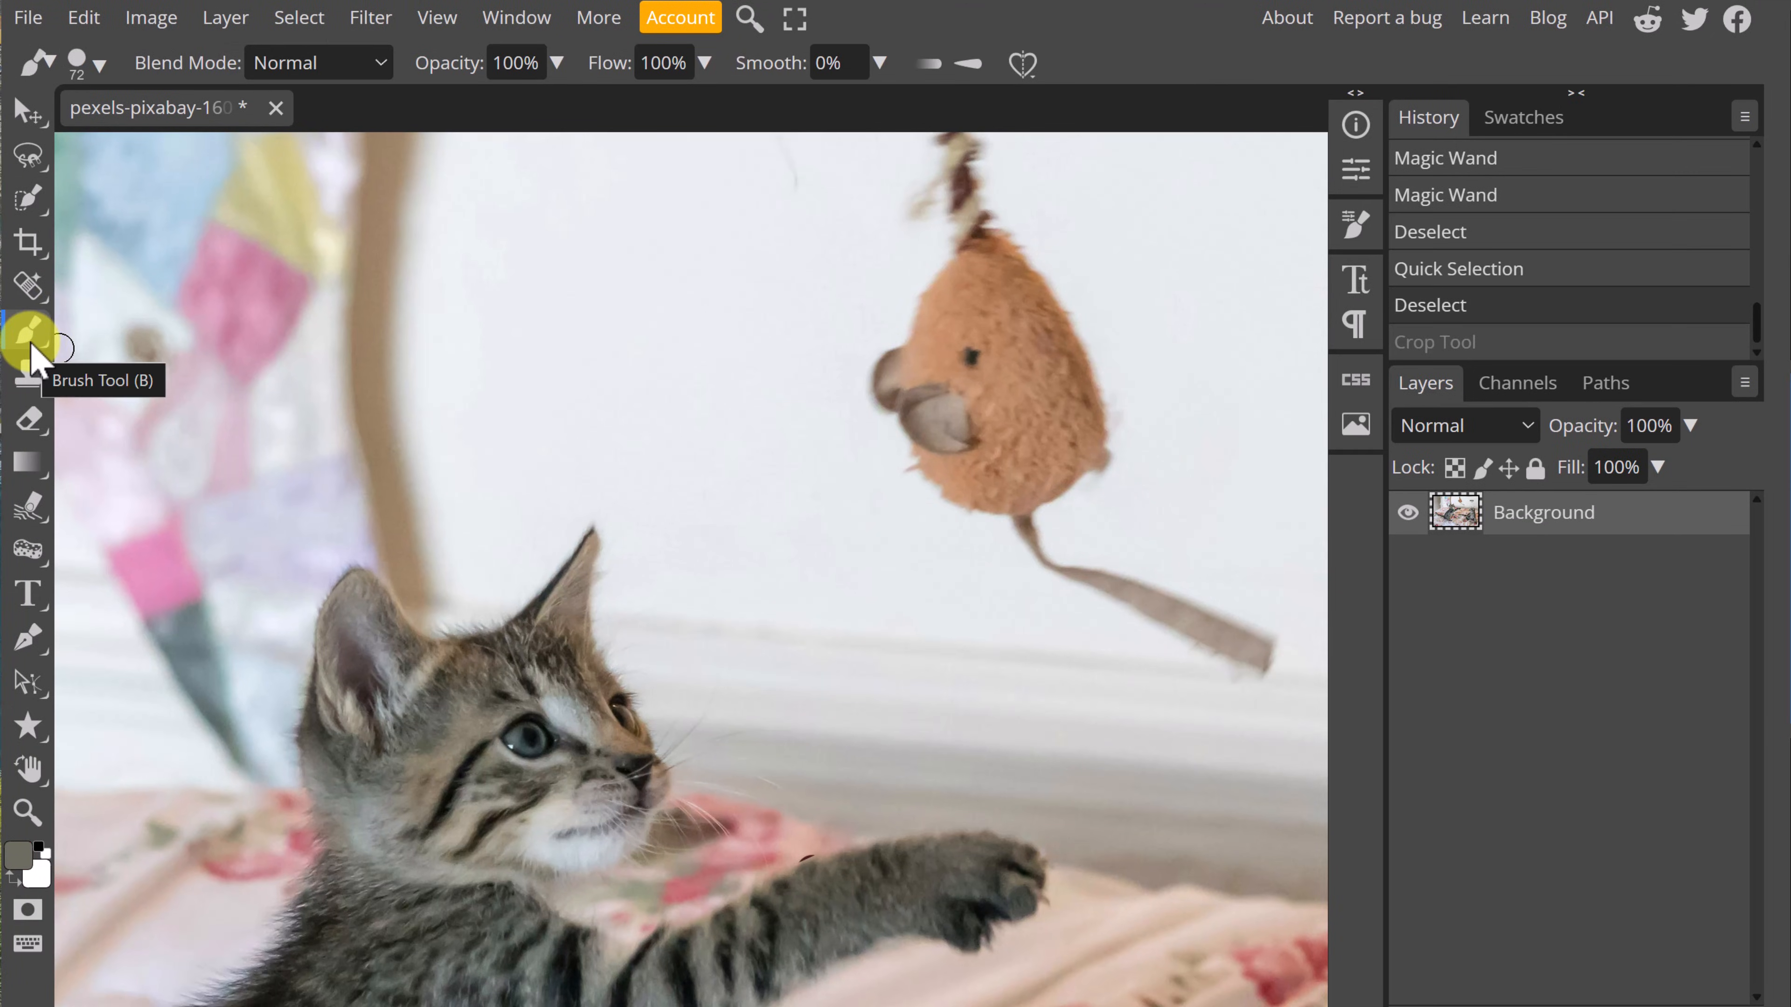
Paint a looping stroke above the kitten with the 72 px Brush tool and a thin curve beside it at 5 px.
right_click(31, 346)
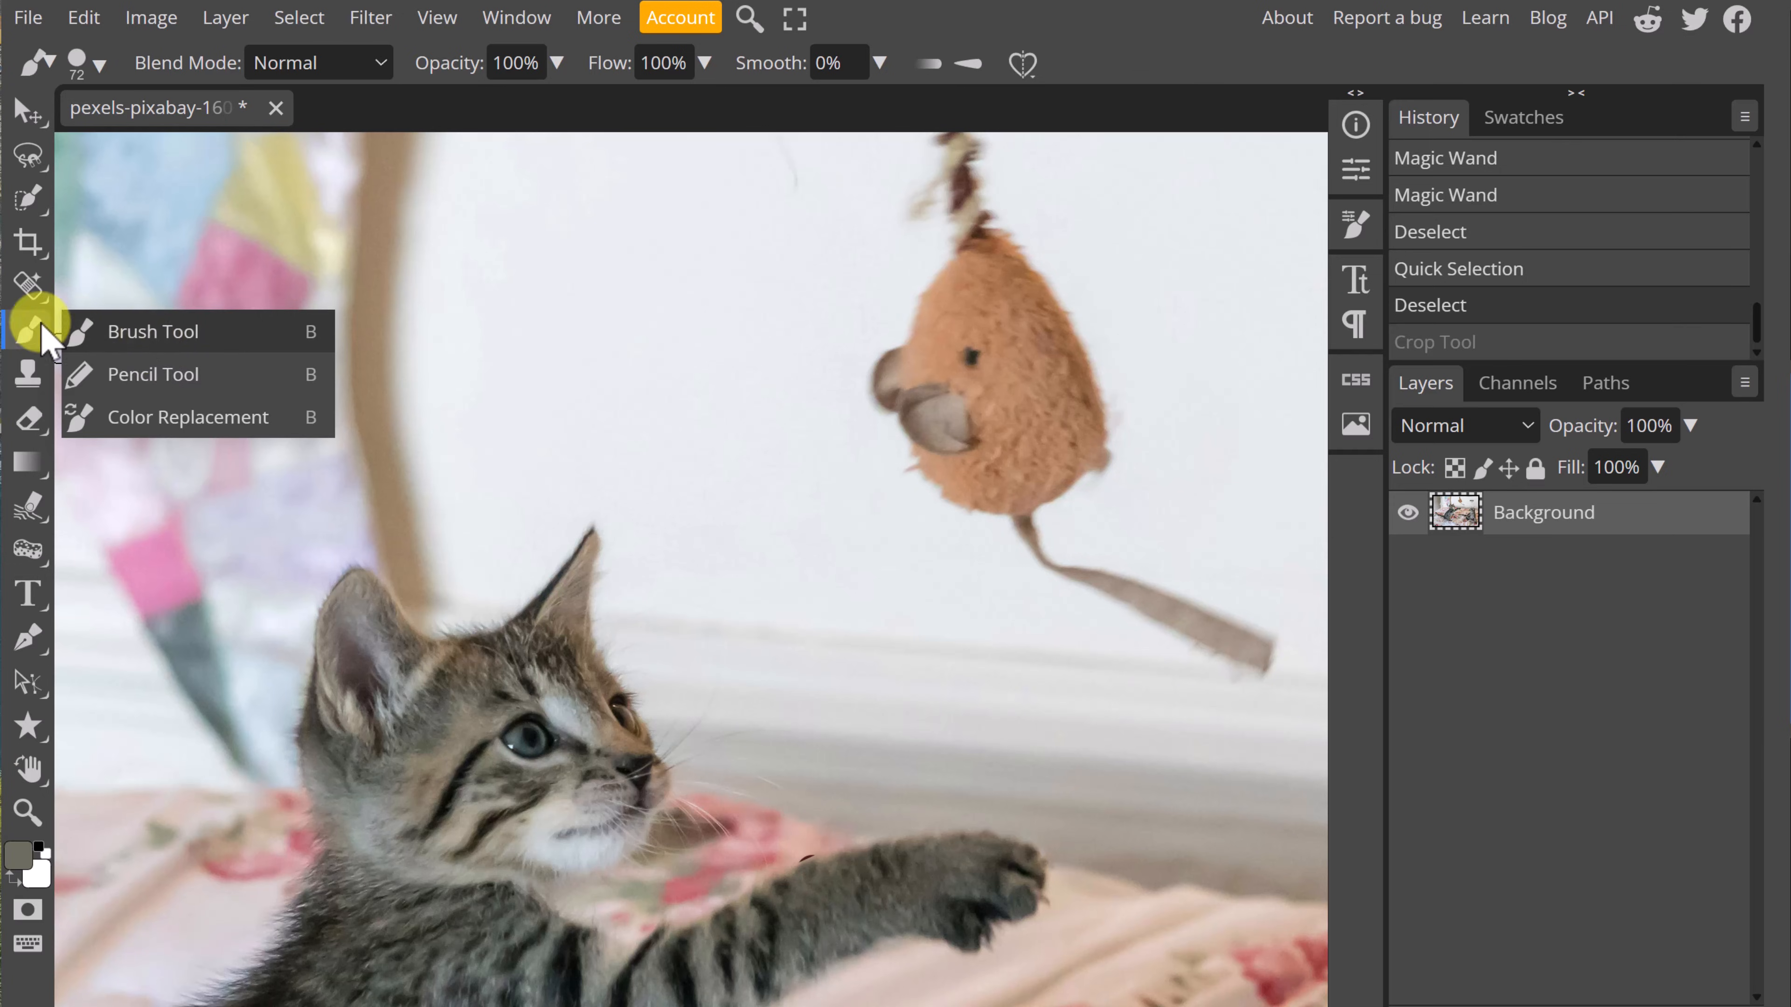
click(25, 335)
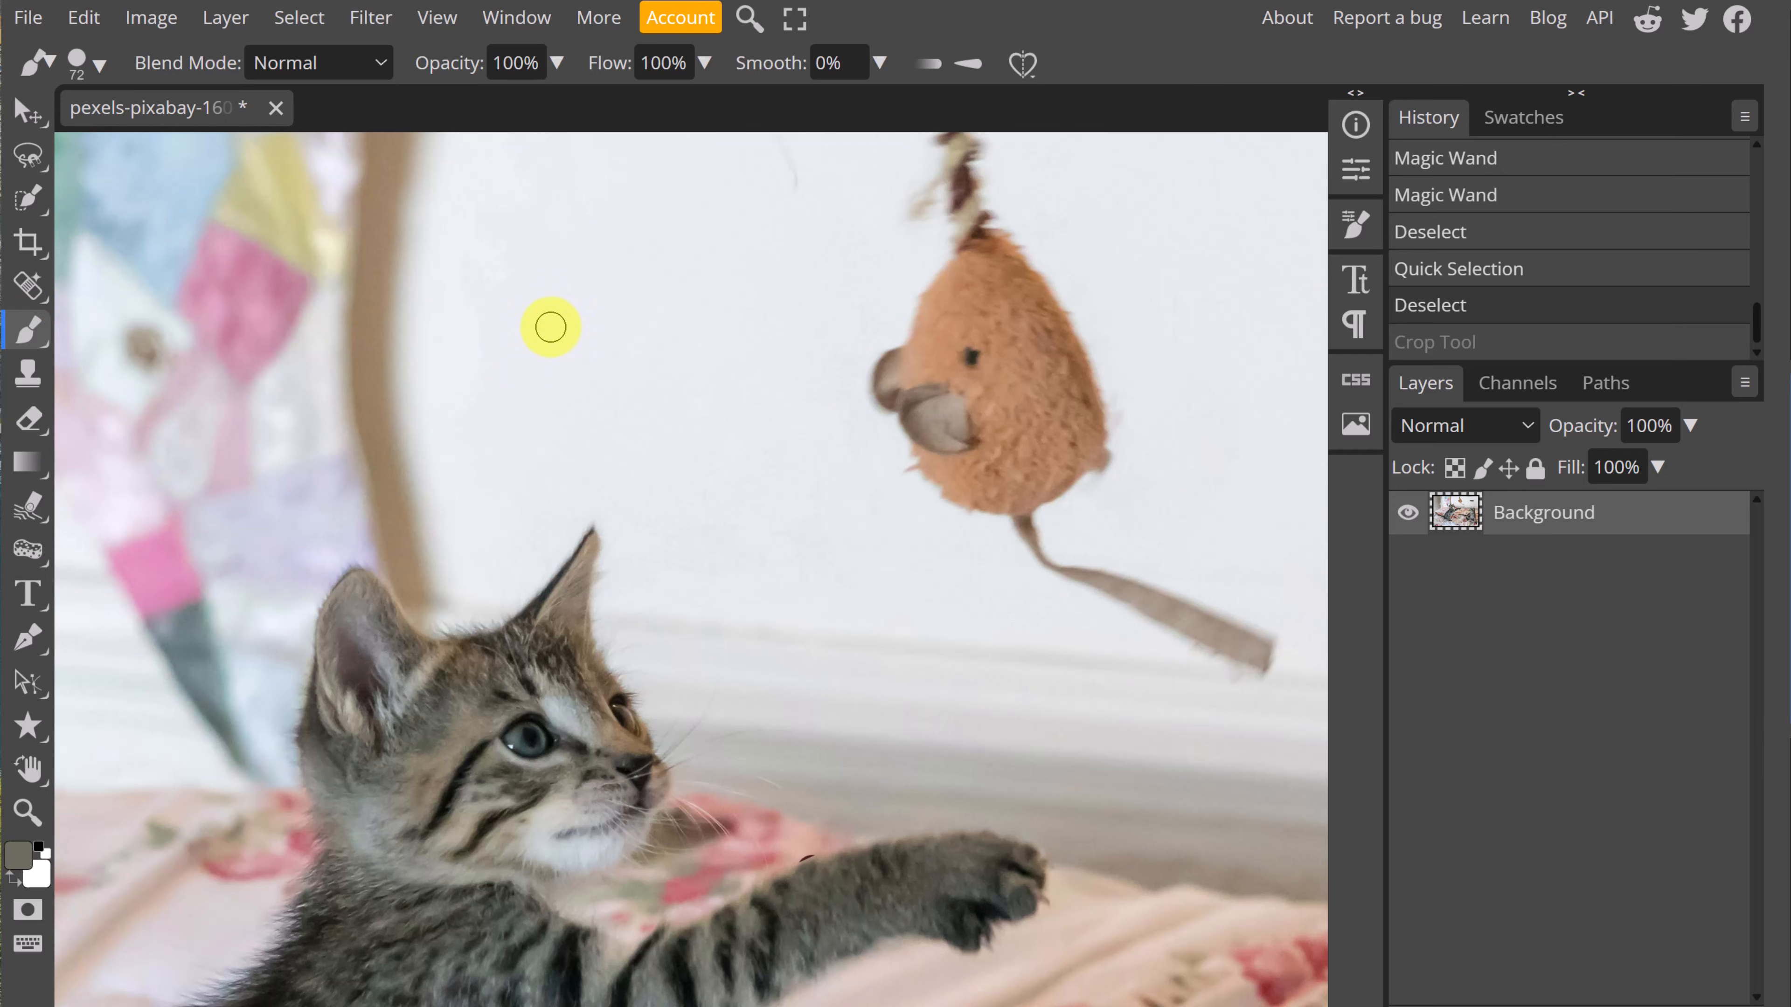
mouse_move(565, 321)
mouse_down()
mouse_move(639, 441)
mouse_move(707, 315)
mouse_up()
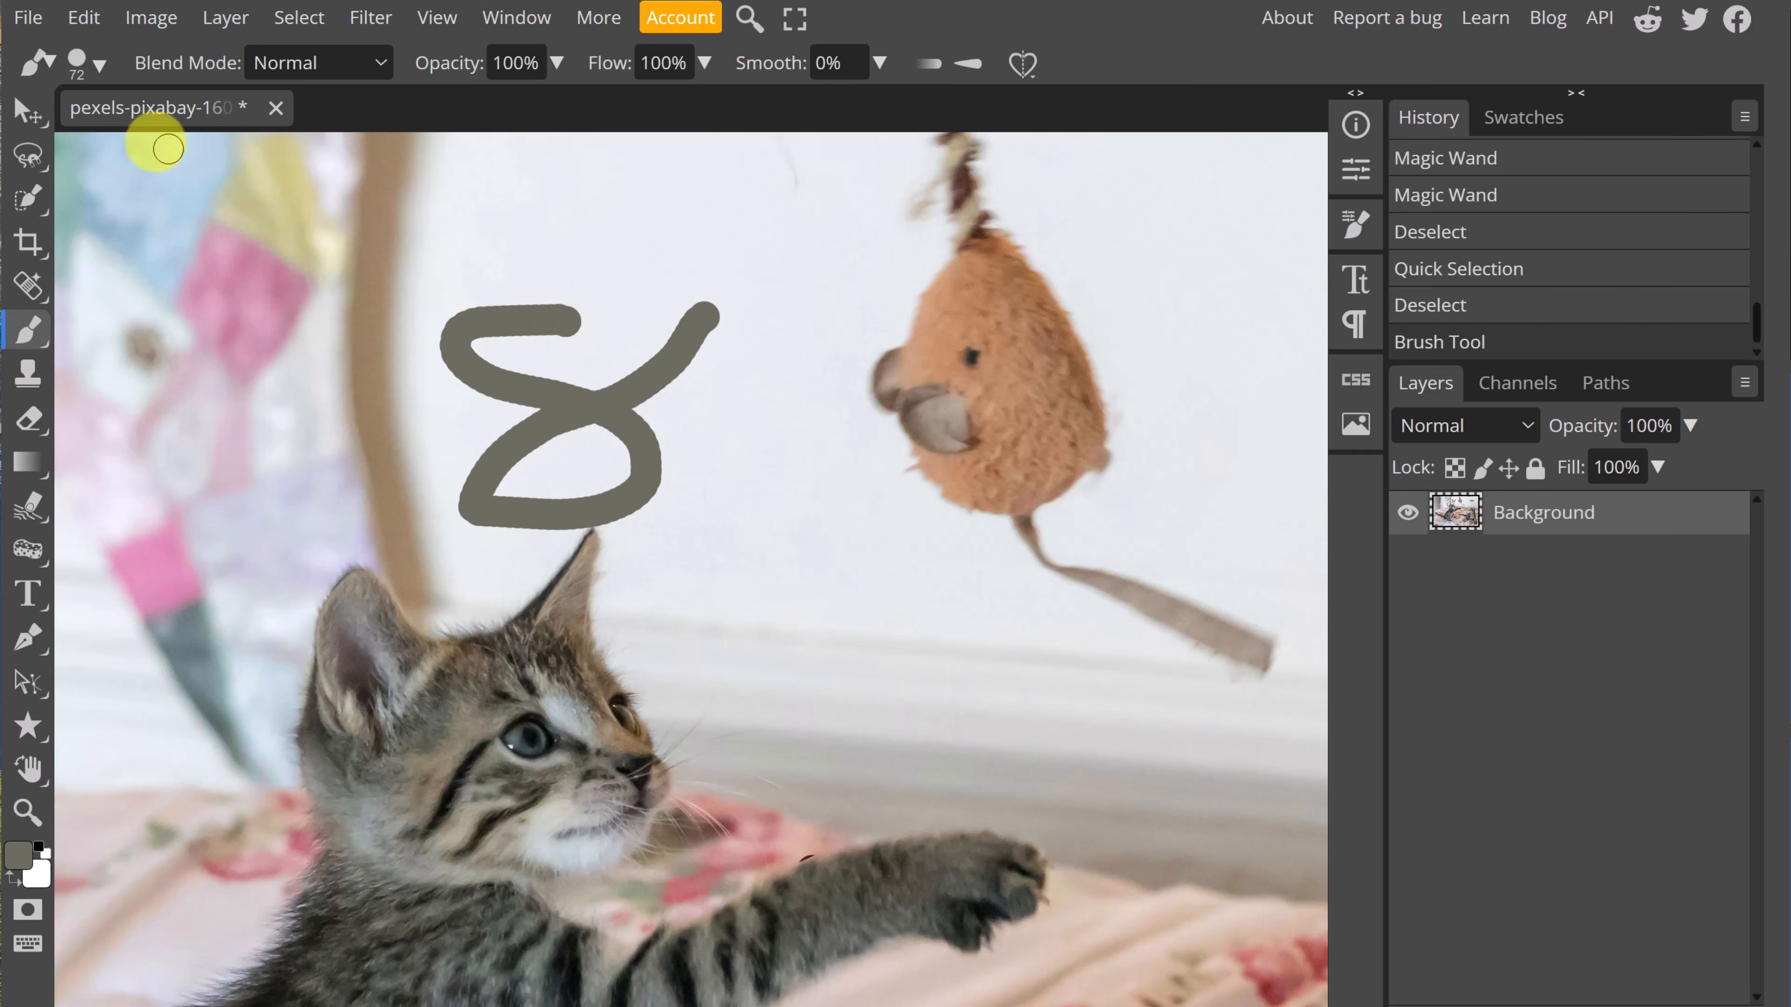
click(96, 70)
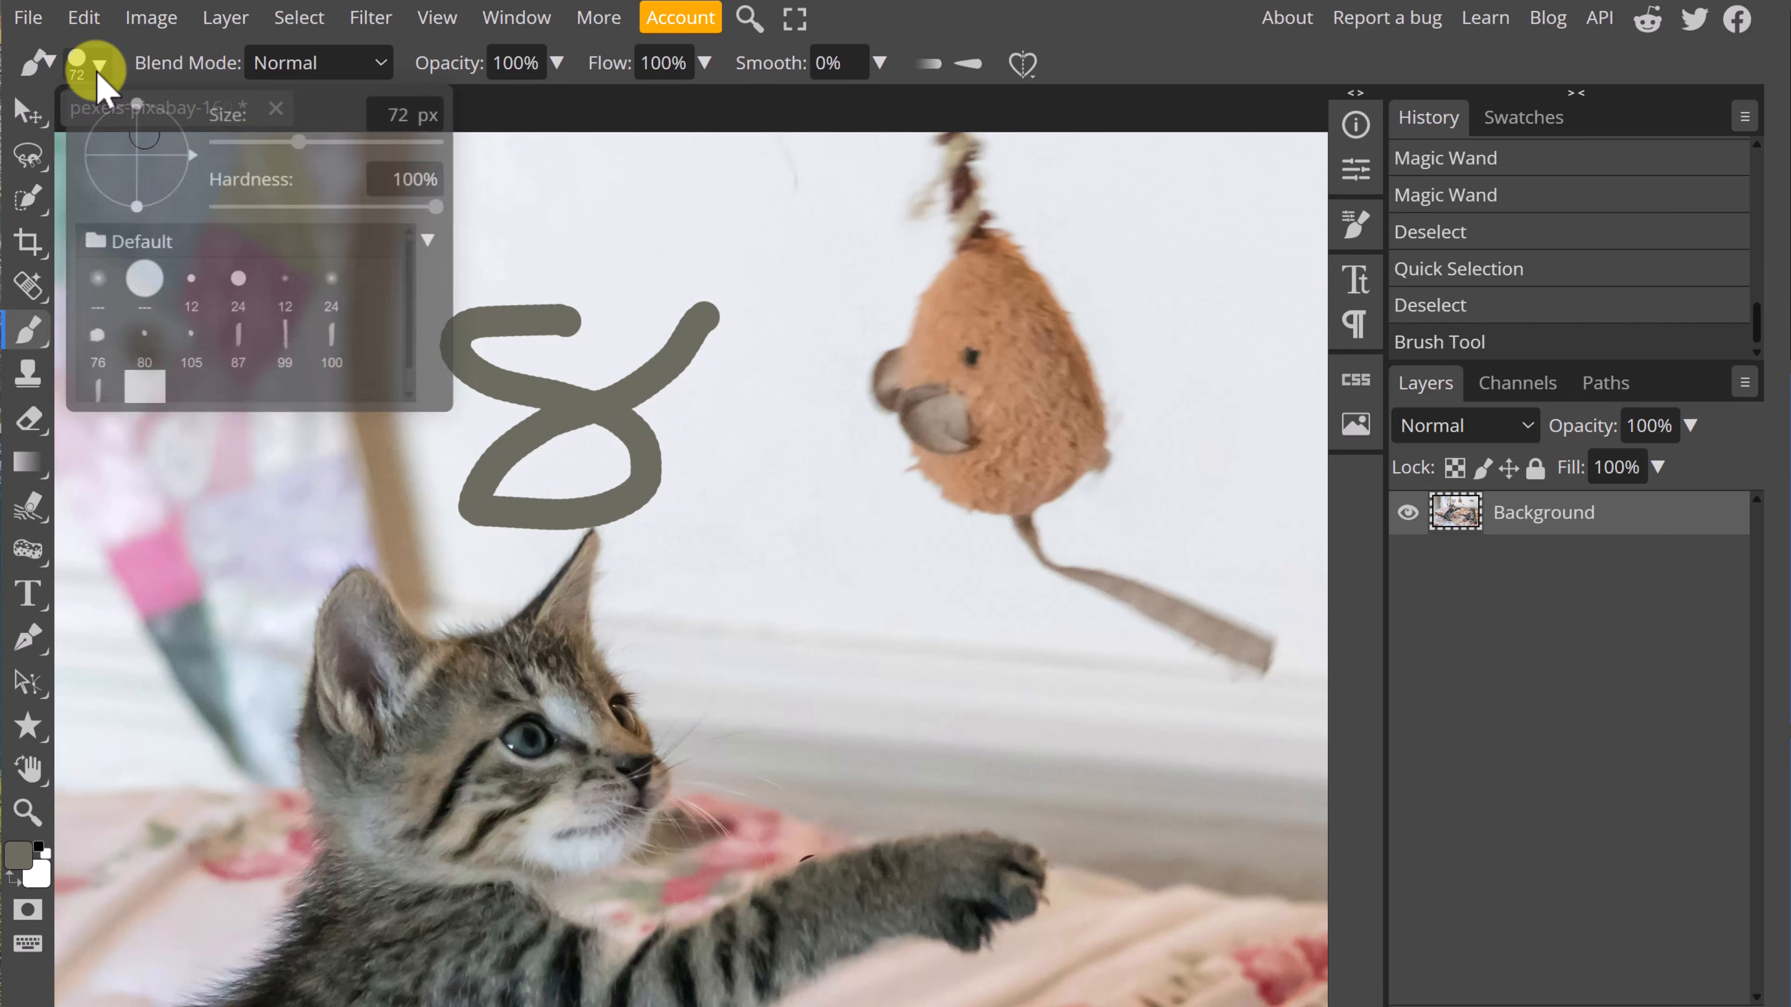
drag(300, 141, 244, 141)
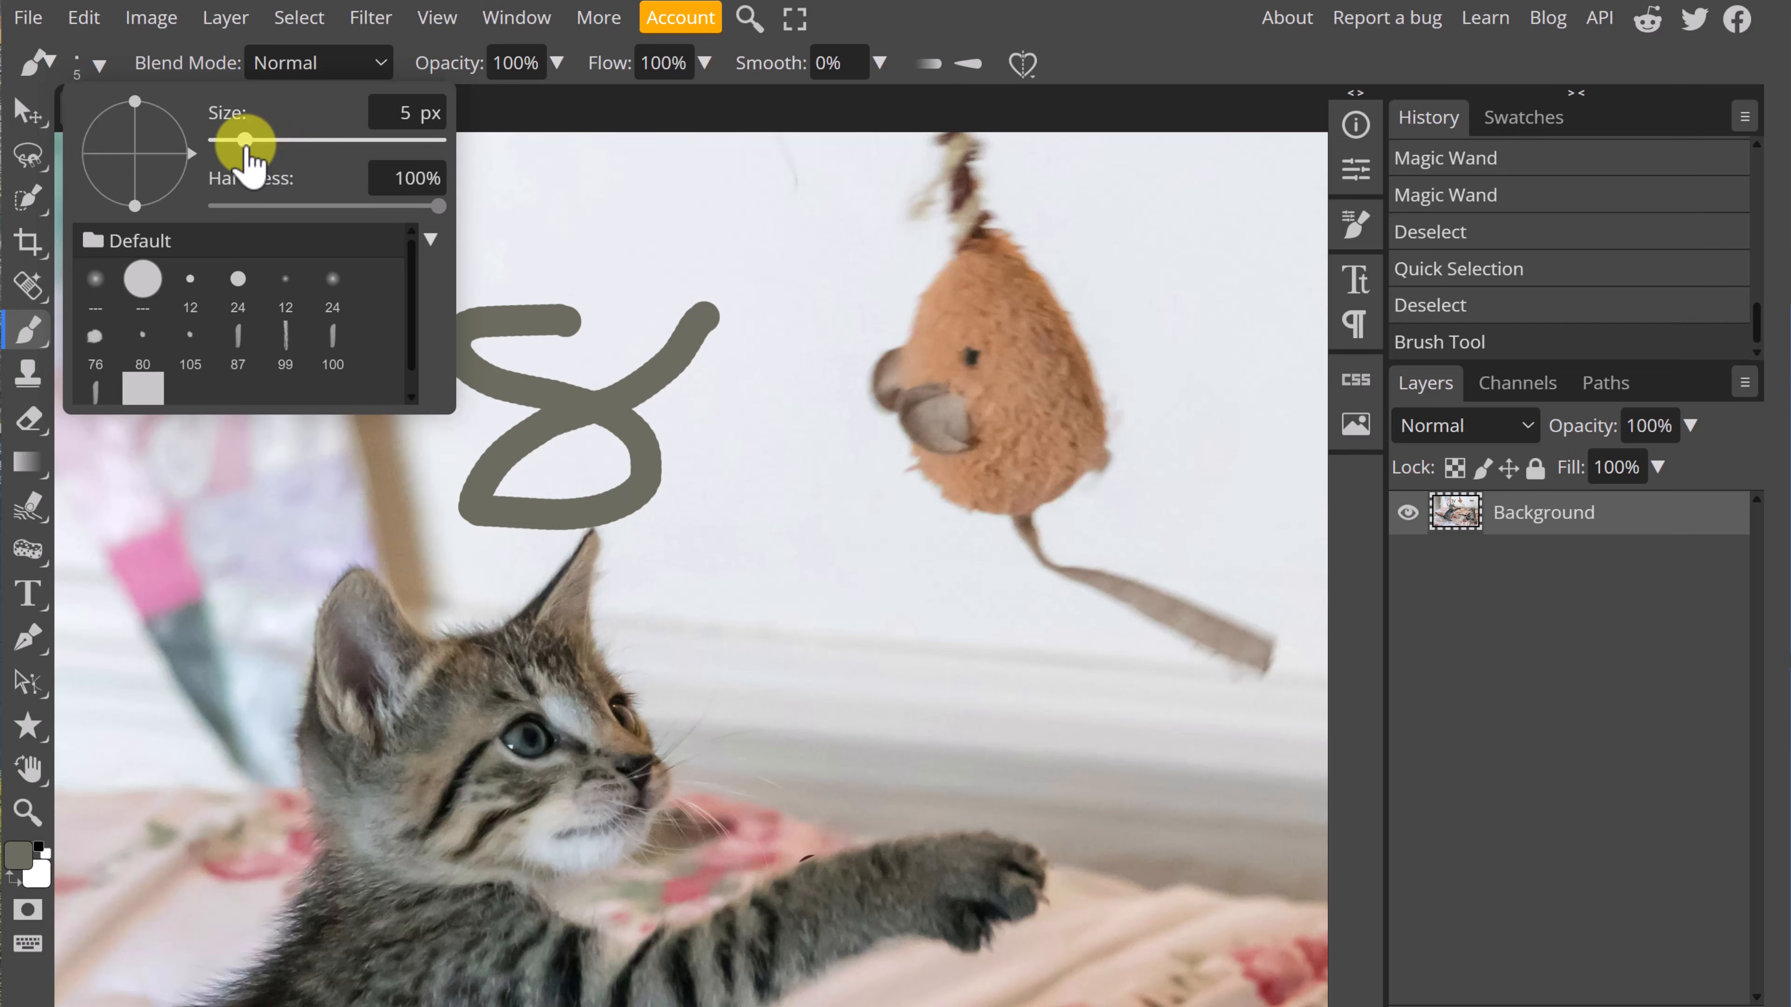
mouse_move(761, 321)
mouse_down()
mouse_move(790, 463)
mouse_move(759, 451)
mouse_up()
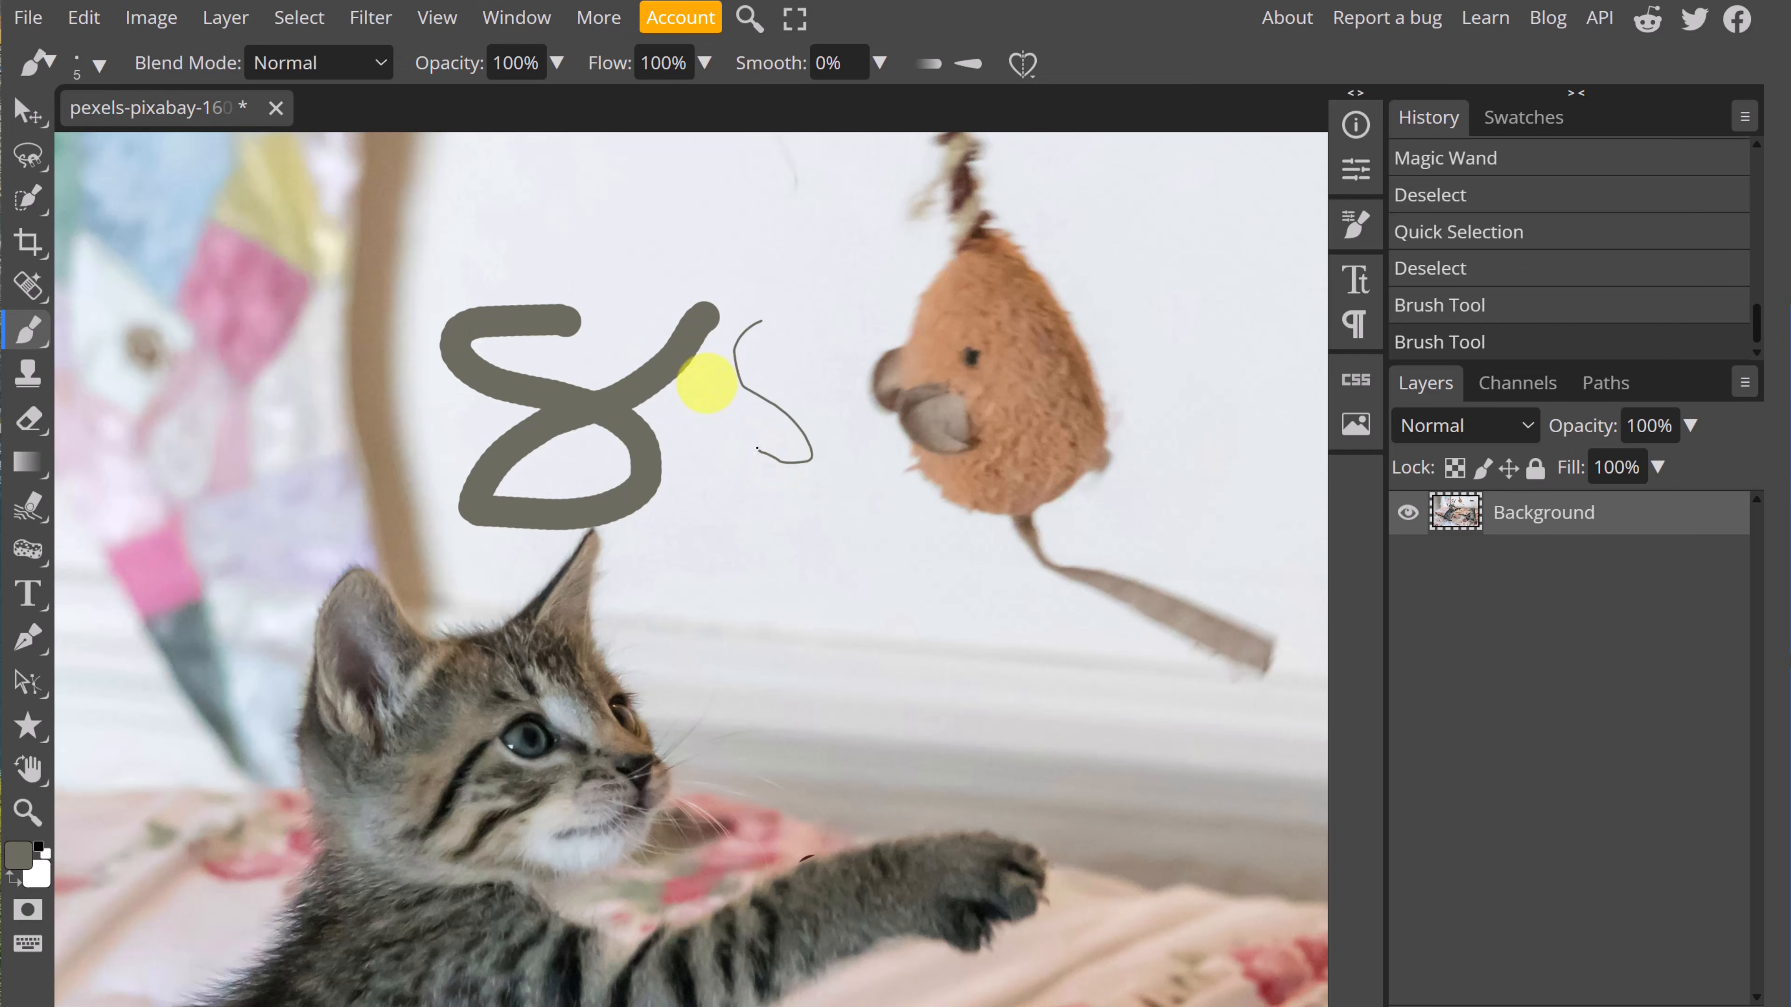
Paint a short curve above the loop with a 55 px brush at 29% hardness, and a soft blob beside it at 326 px.
click(109, 70)
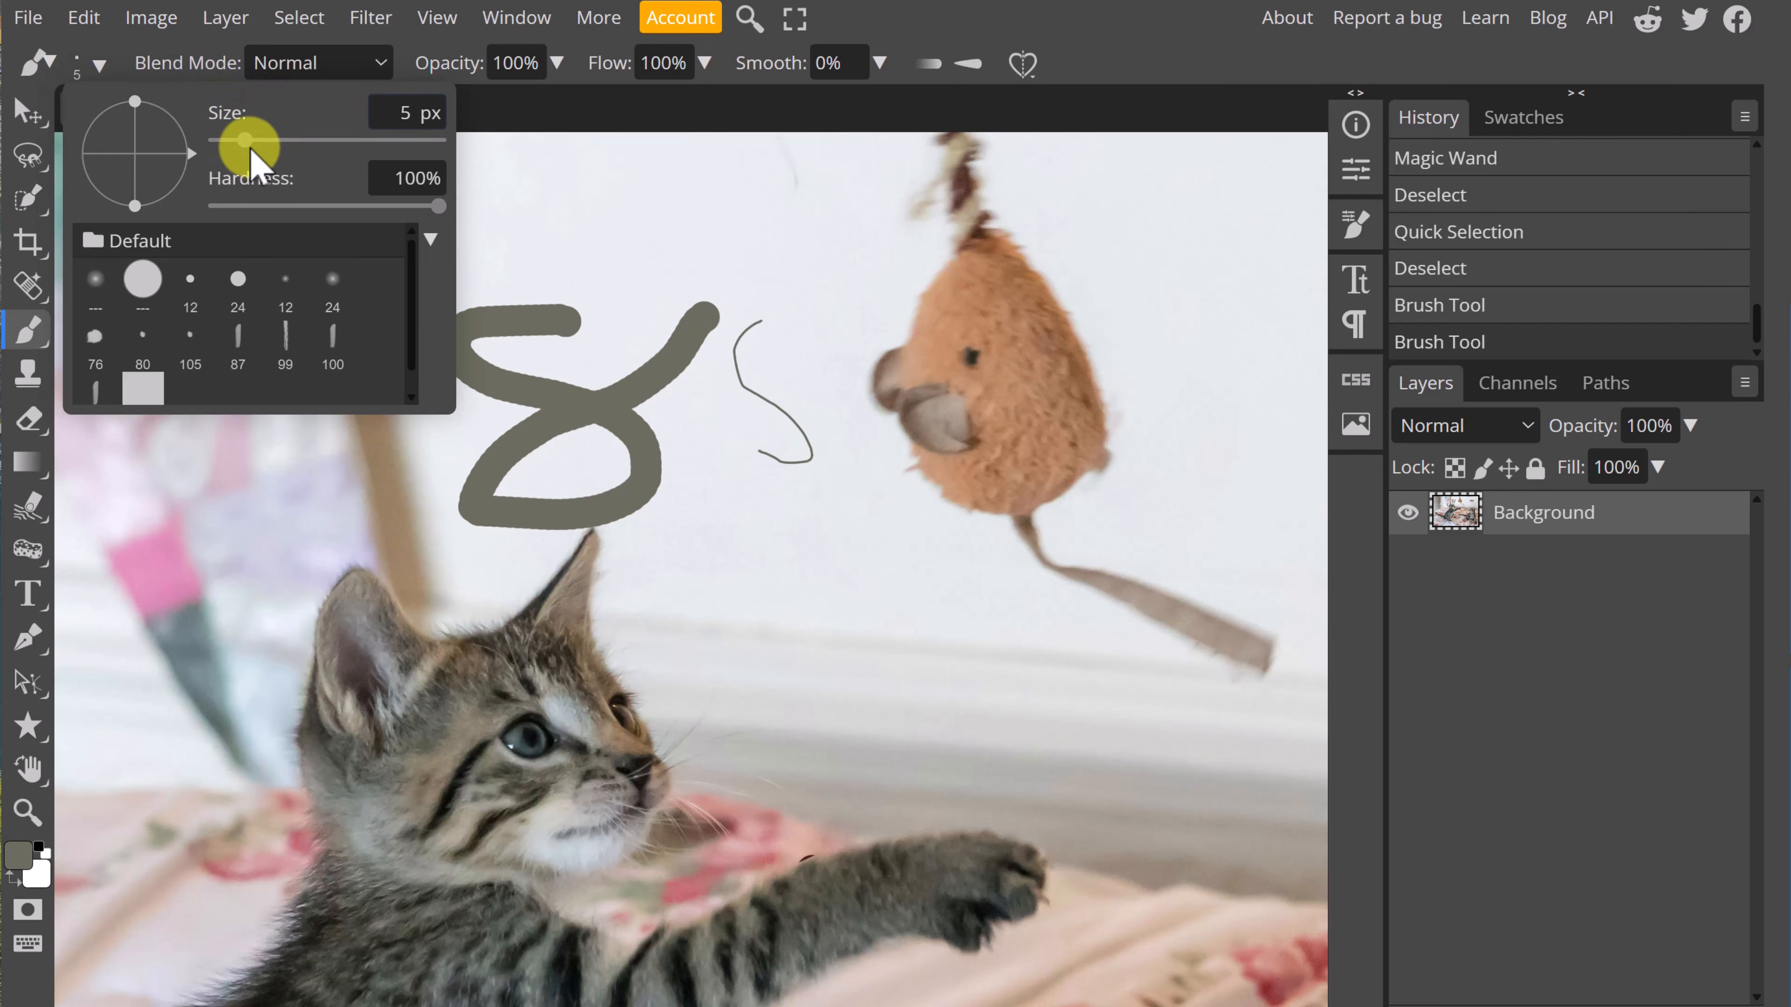
drag(247, 143, 291, 141)
drag(436, 206, 280, 206)
mouse_move(612, 187)
mouse_down()
mouse_move(584, 220)
mouse_move(663, 257)
mouse_up()
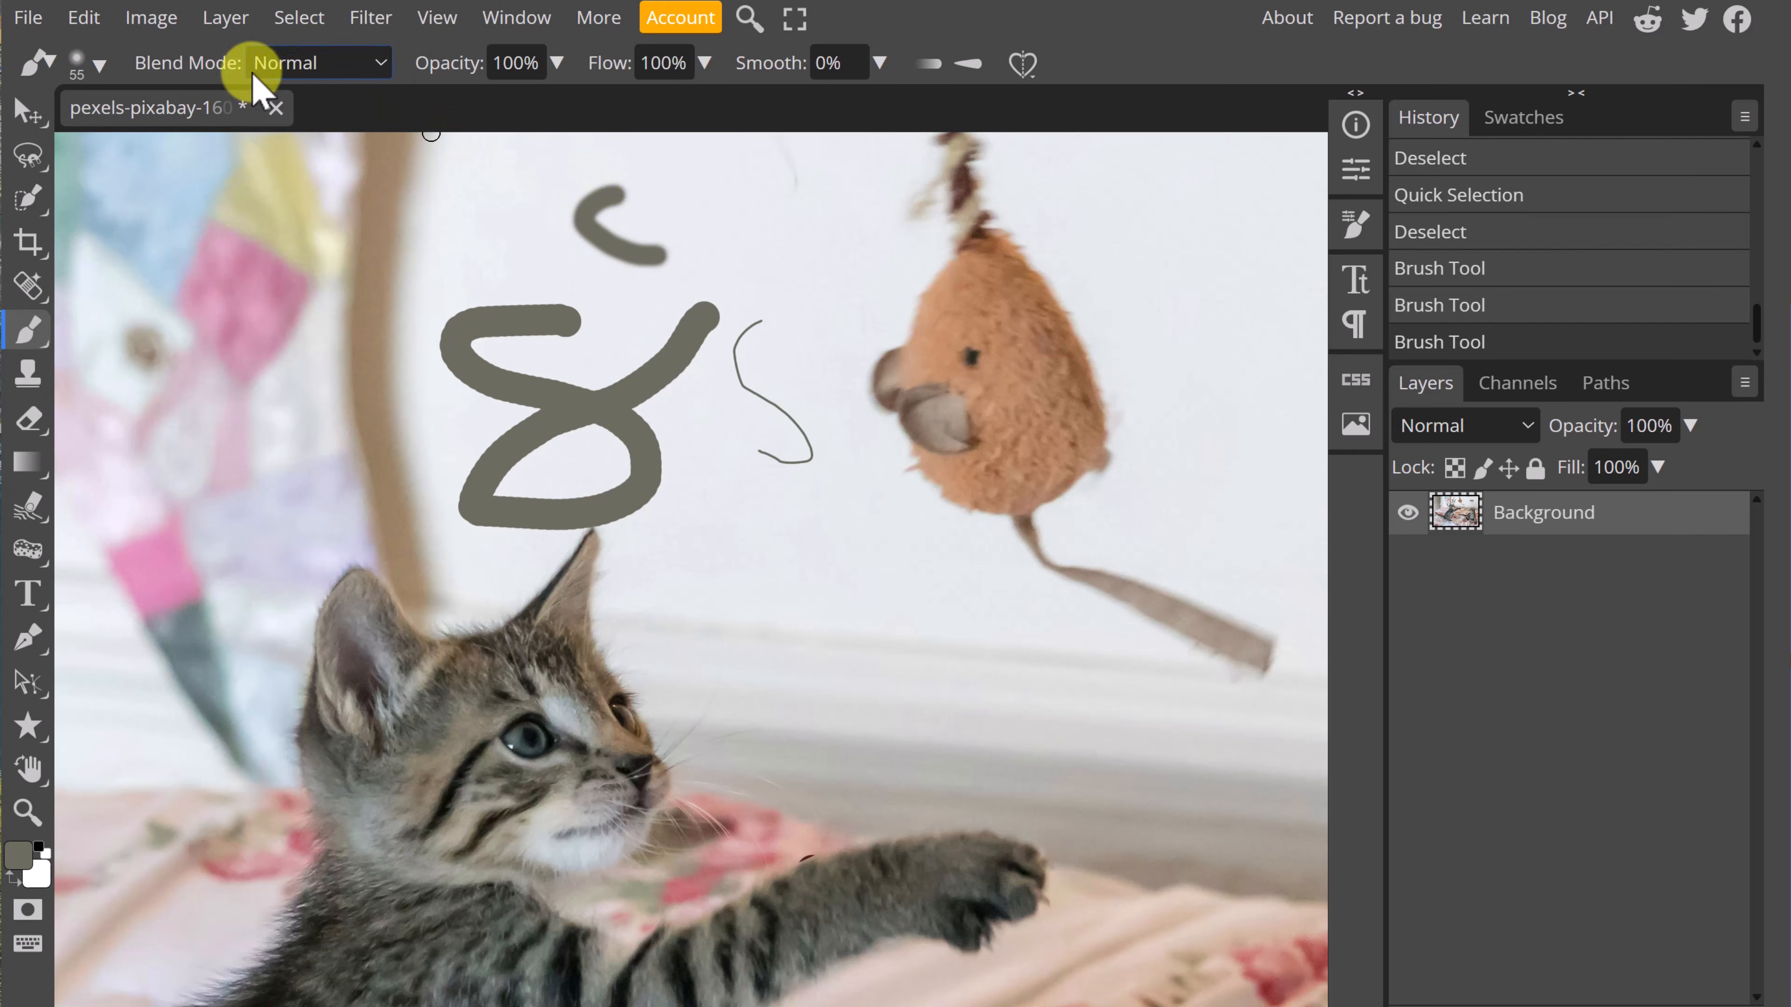
click(93, 68)
mouse_move(311, 139)
mouse_down()
mouse_move(300, 148)
mouse_move(359, 140)
mouse_move(699, 221)
mouse_move(806, 263)
mouse_up()
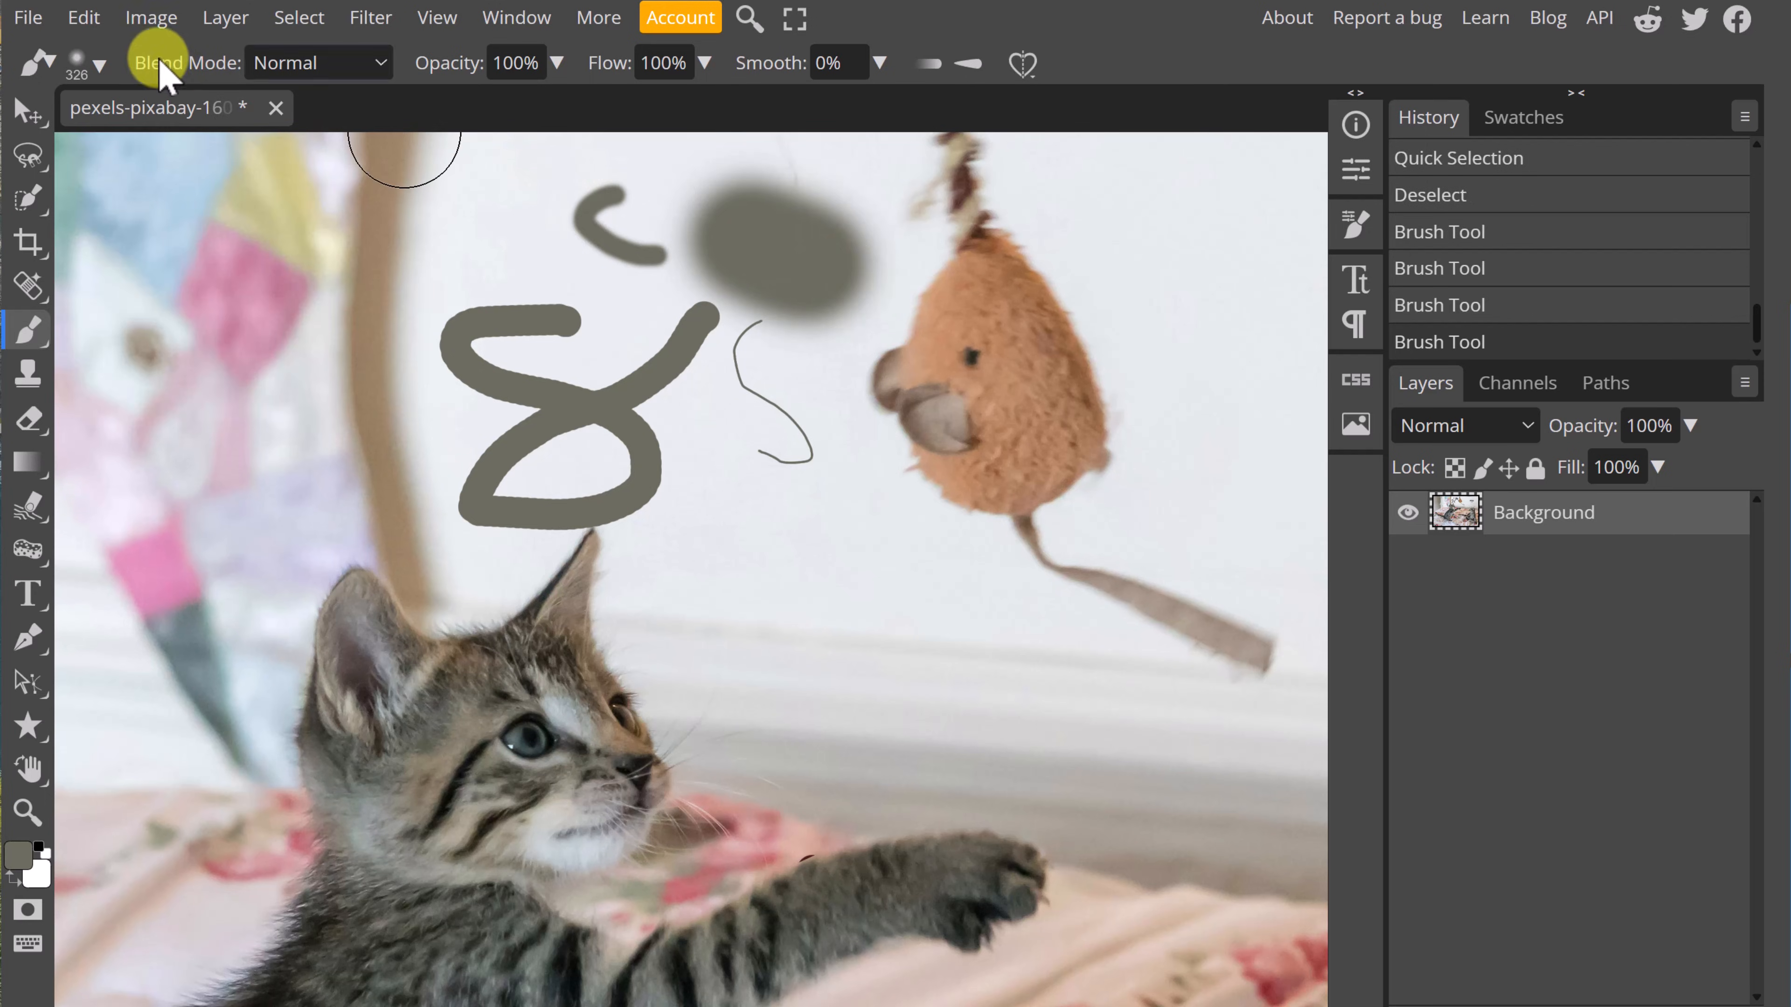
Choose the 99 px slanted brush tip and paint a calligraphic stroke below the soft blob.
click(97, 65)
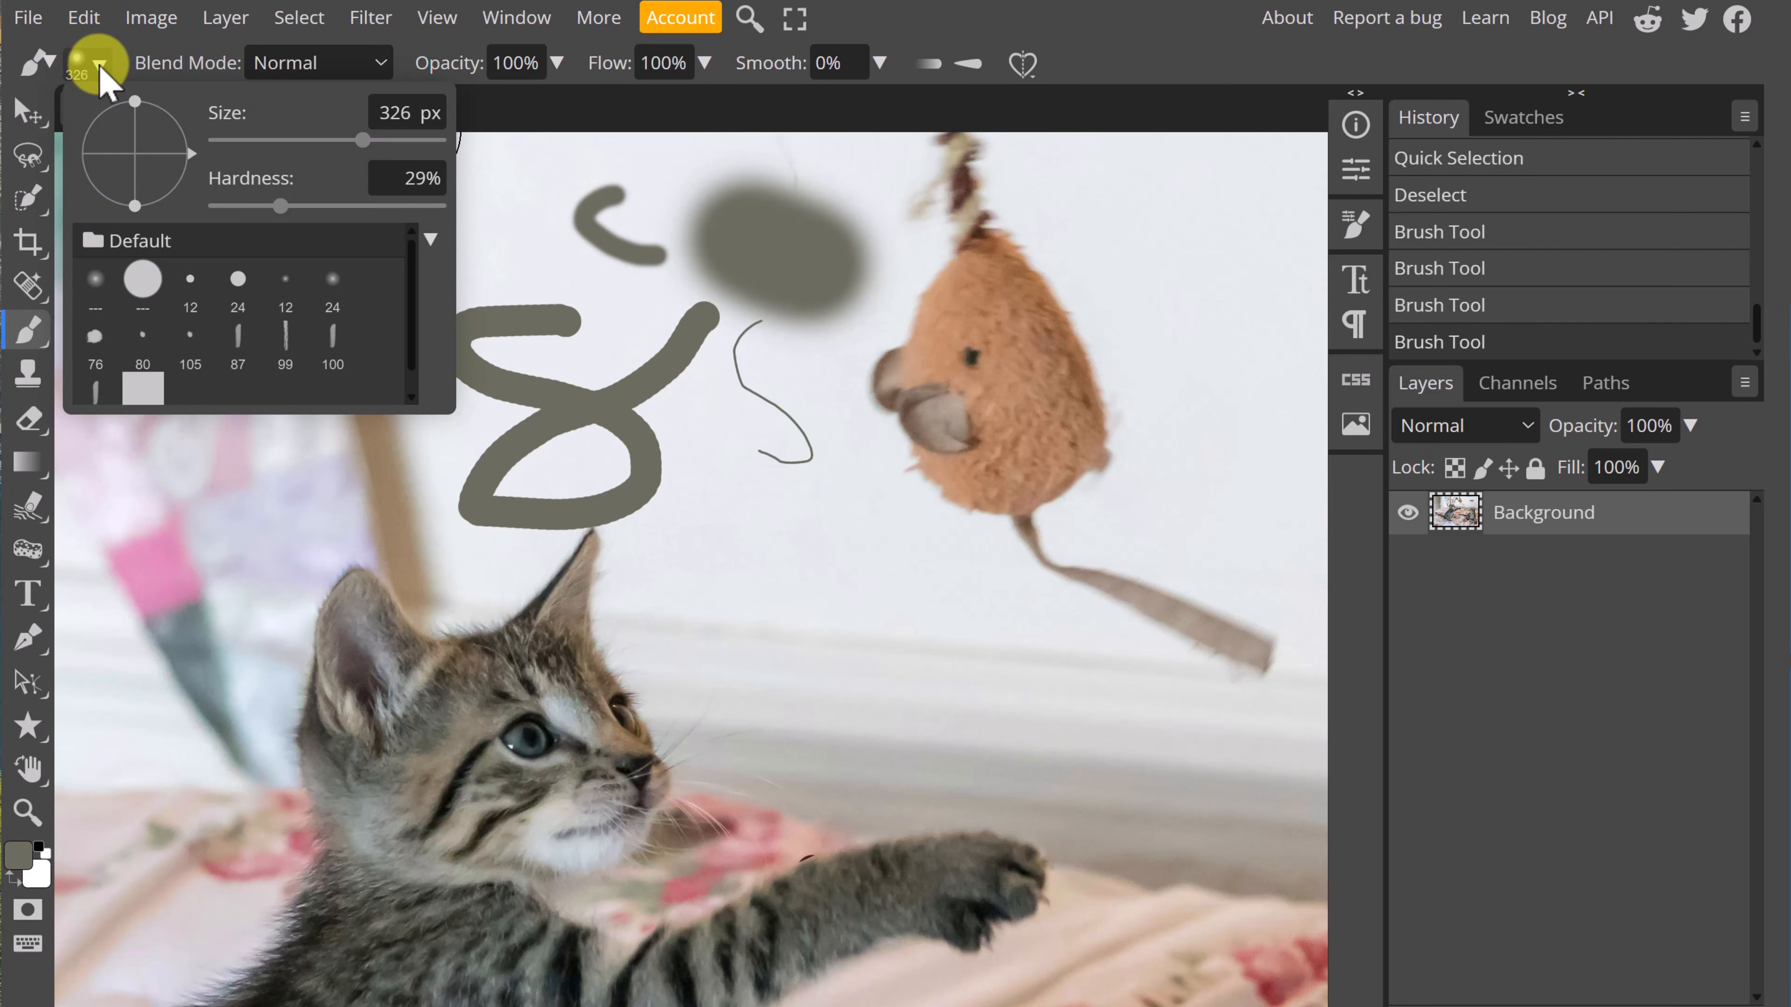
scroll(239, 332, down, 1)
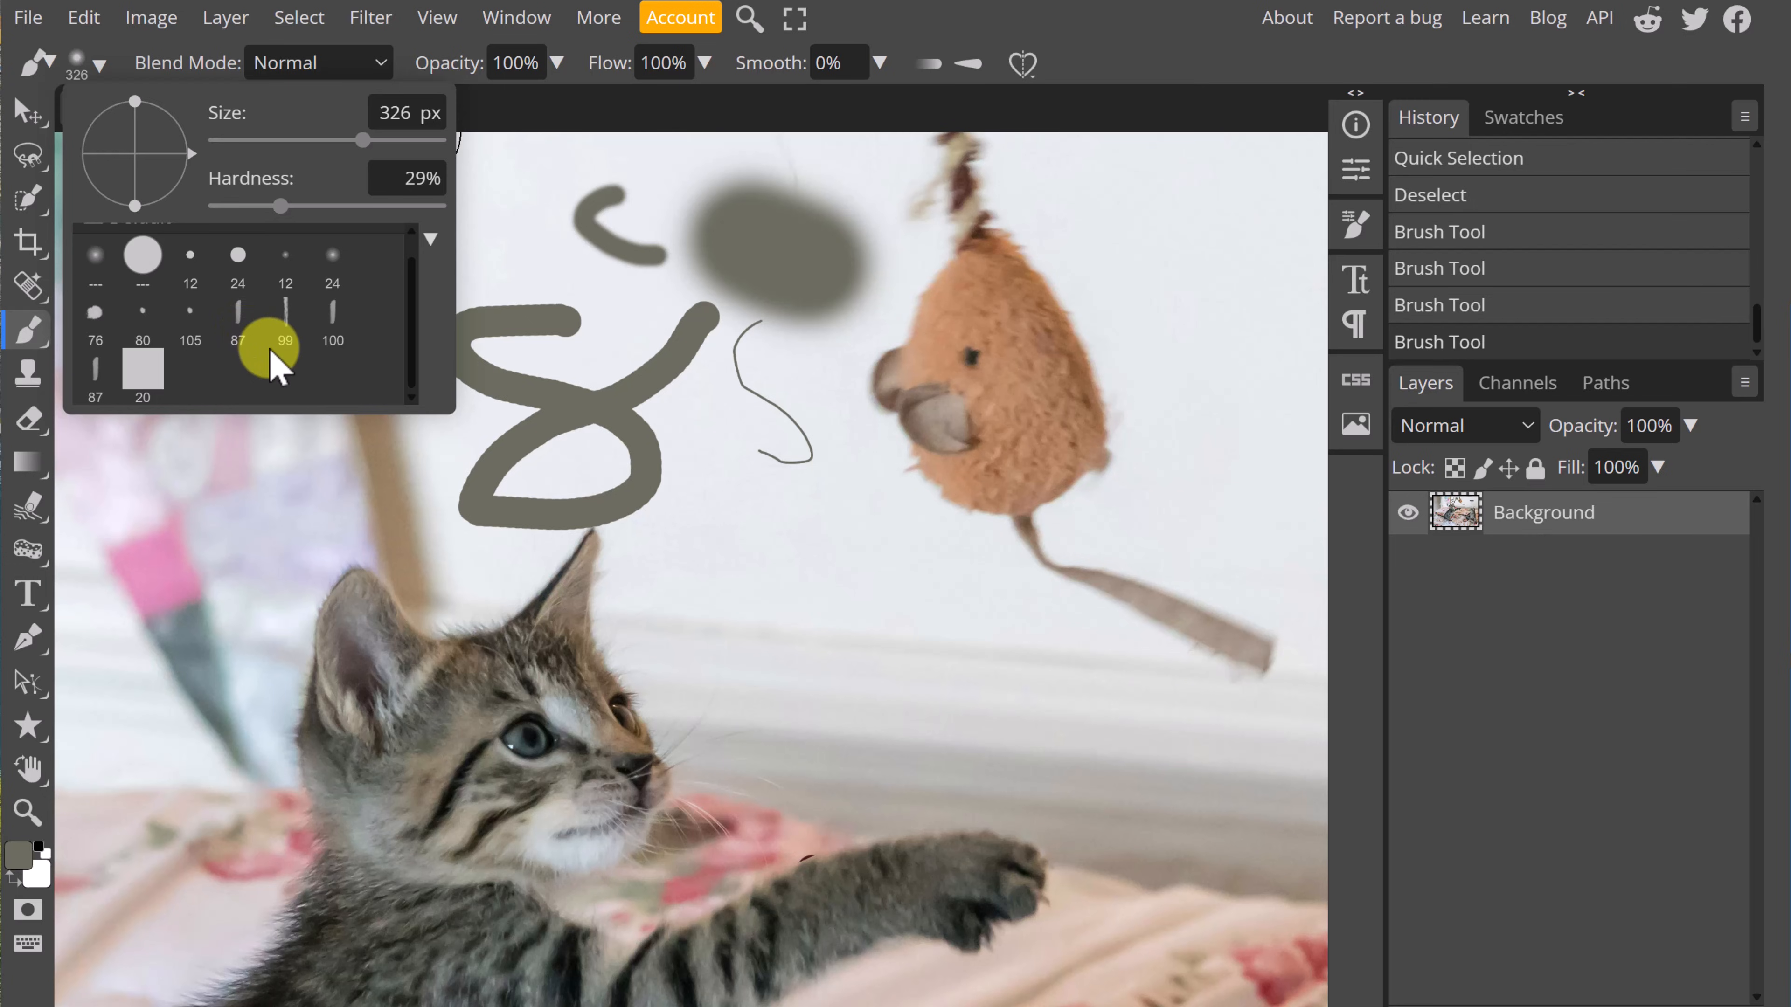
click(285, 321)
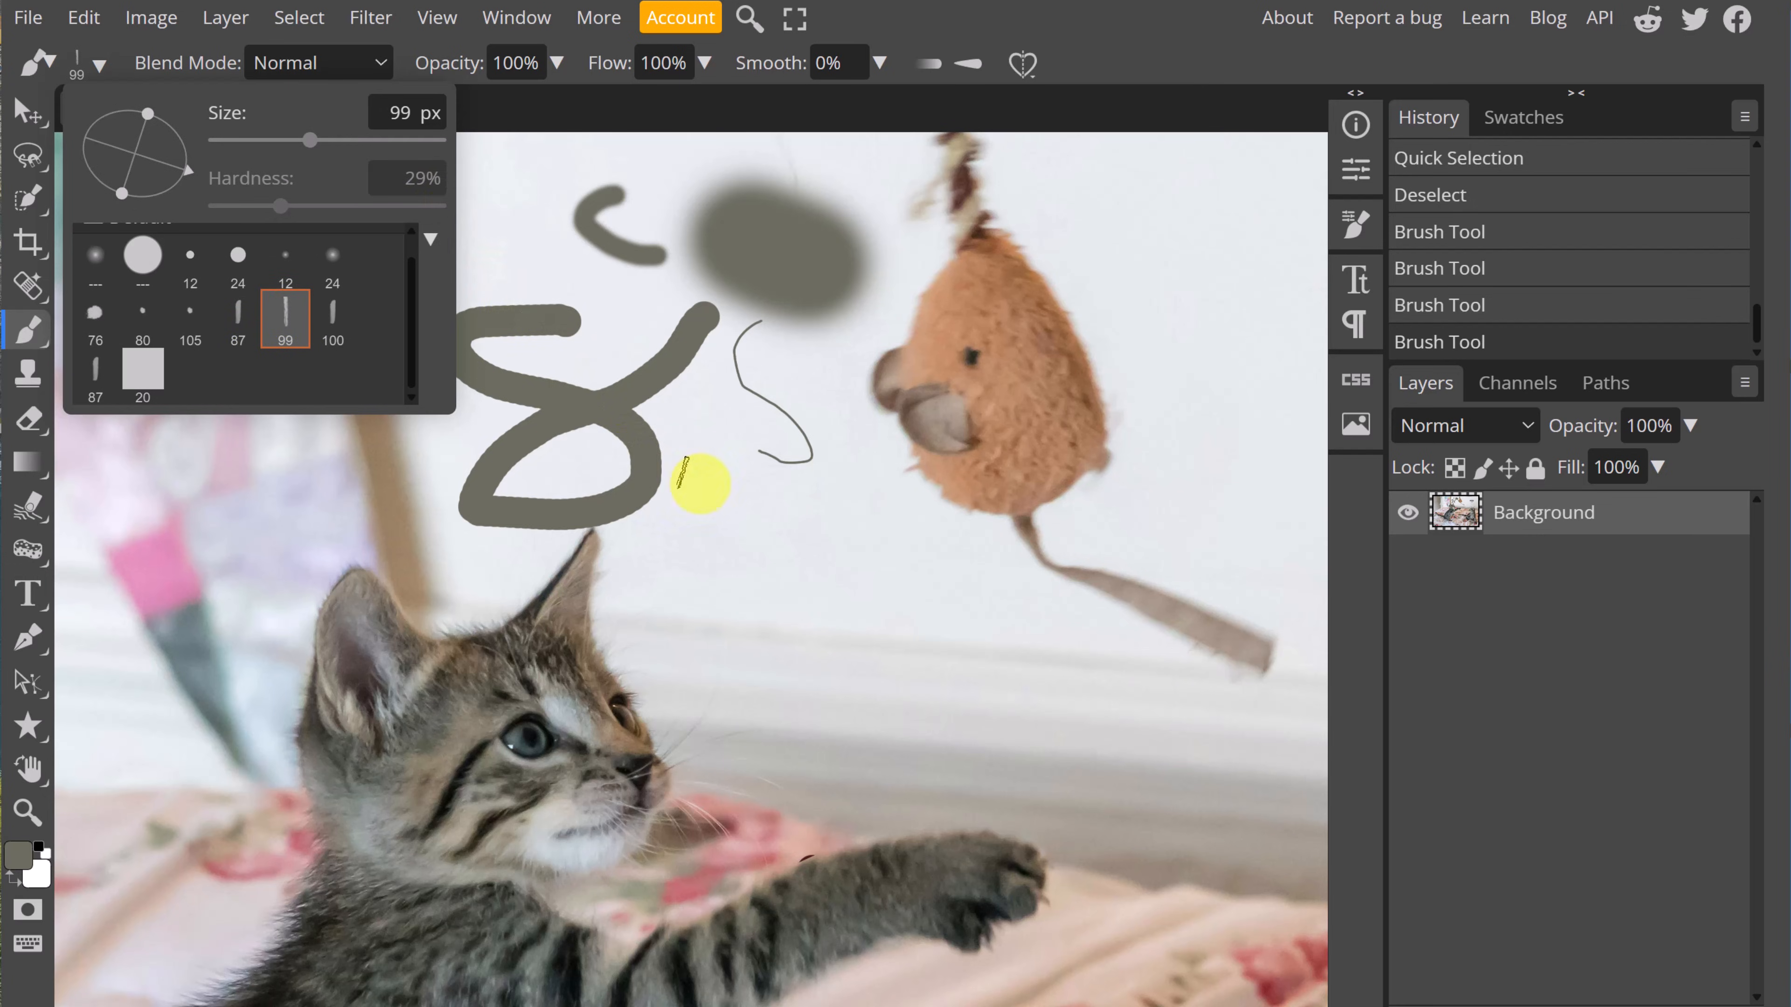
mouse_move(695, 505)
mouse_down()
mouse_move(778, 589)
mouse_move(839, 584)
mouse_move(838, 513)
mouse_move(761, 503)
mouse_move(810, 498)
mouse_move(826, 420)
mouse_move(770, 352)
mouse_move(765, 262)
mouse_up()
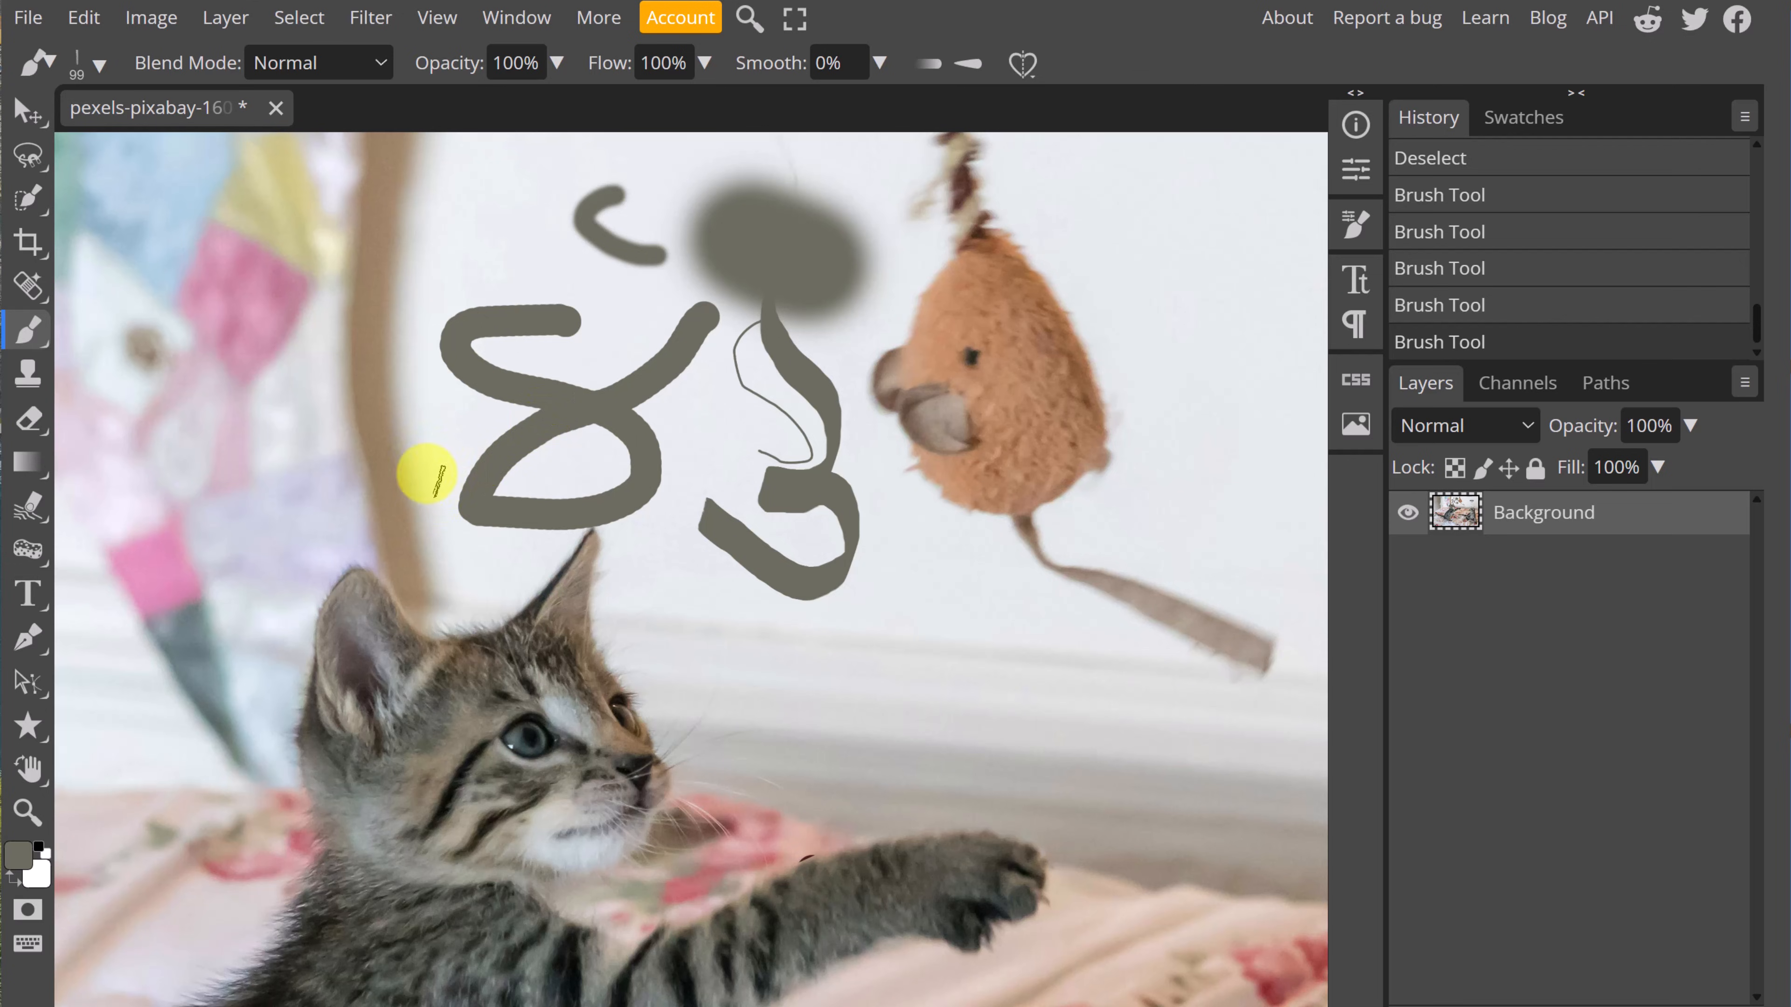
Set the foreground color to bright yellow and paint an S-shaped stroke between the quilt and the gray loop.
click(21, 857)
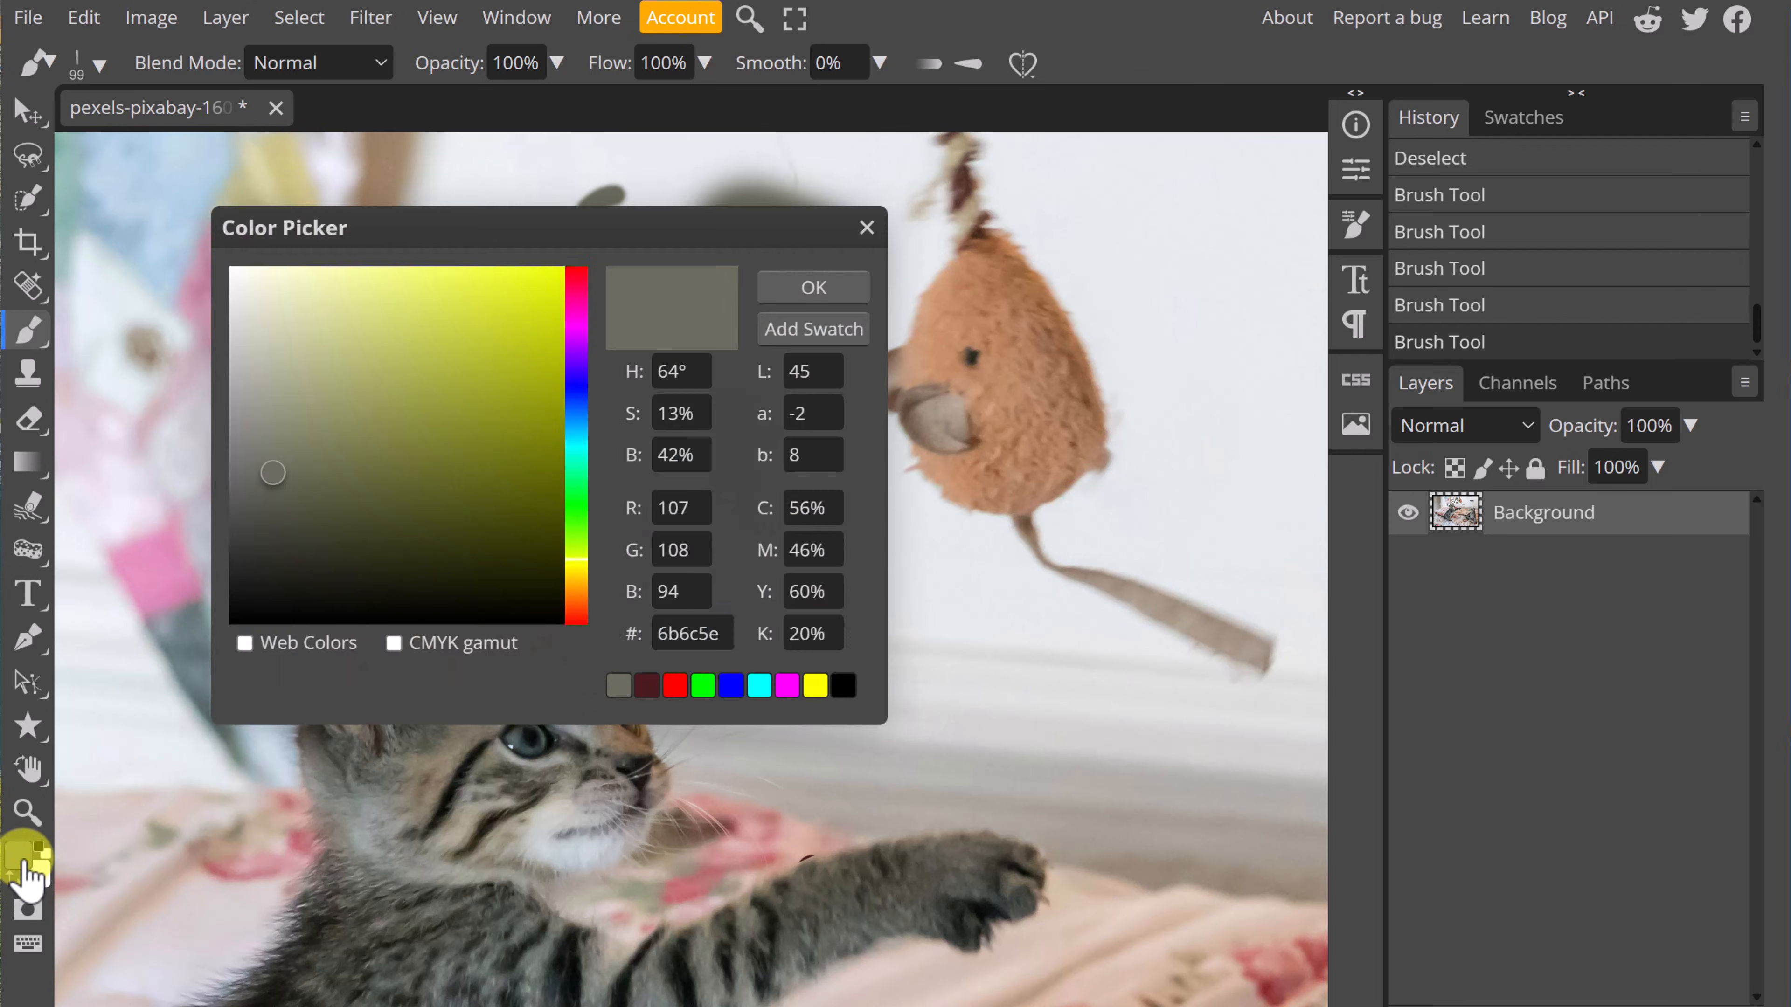
click(528, 282)
click(814, 287)
mouse_move(349, 342)
mouse_down()
mouse_move(313, 365)
mouse_move(362, 453)
mouse_move(294, 489)
mouse_move(247, 438)
mouse_up()
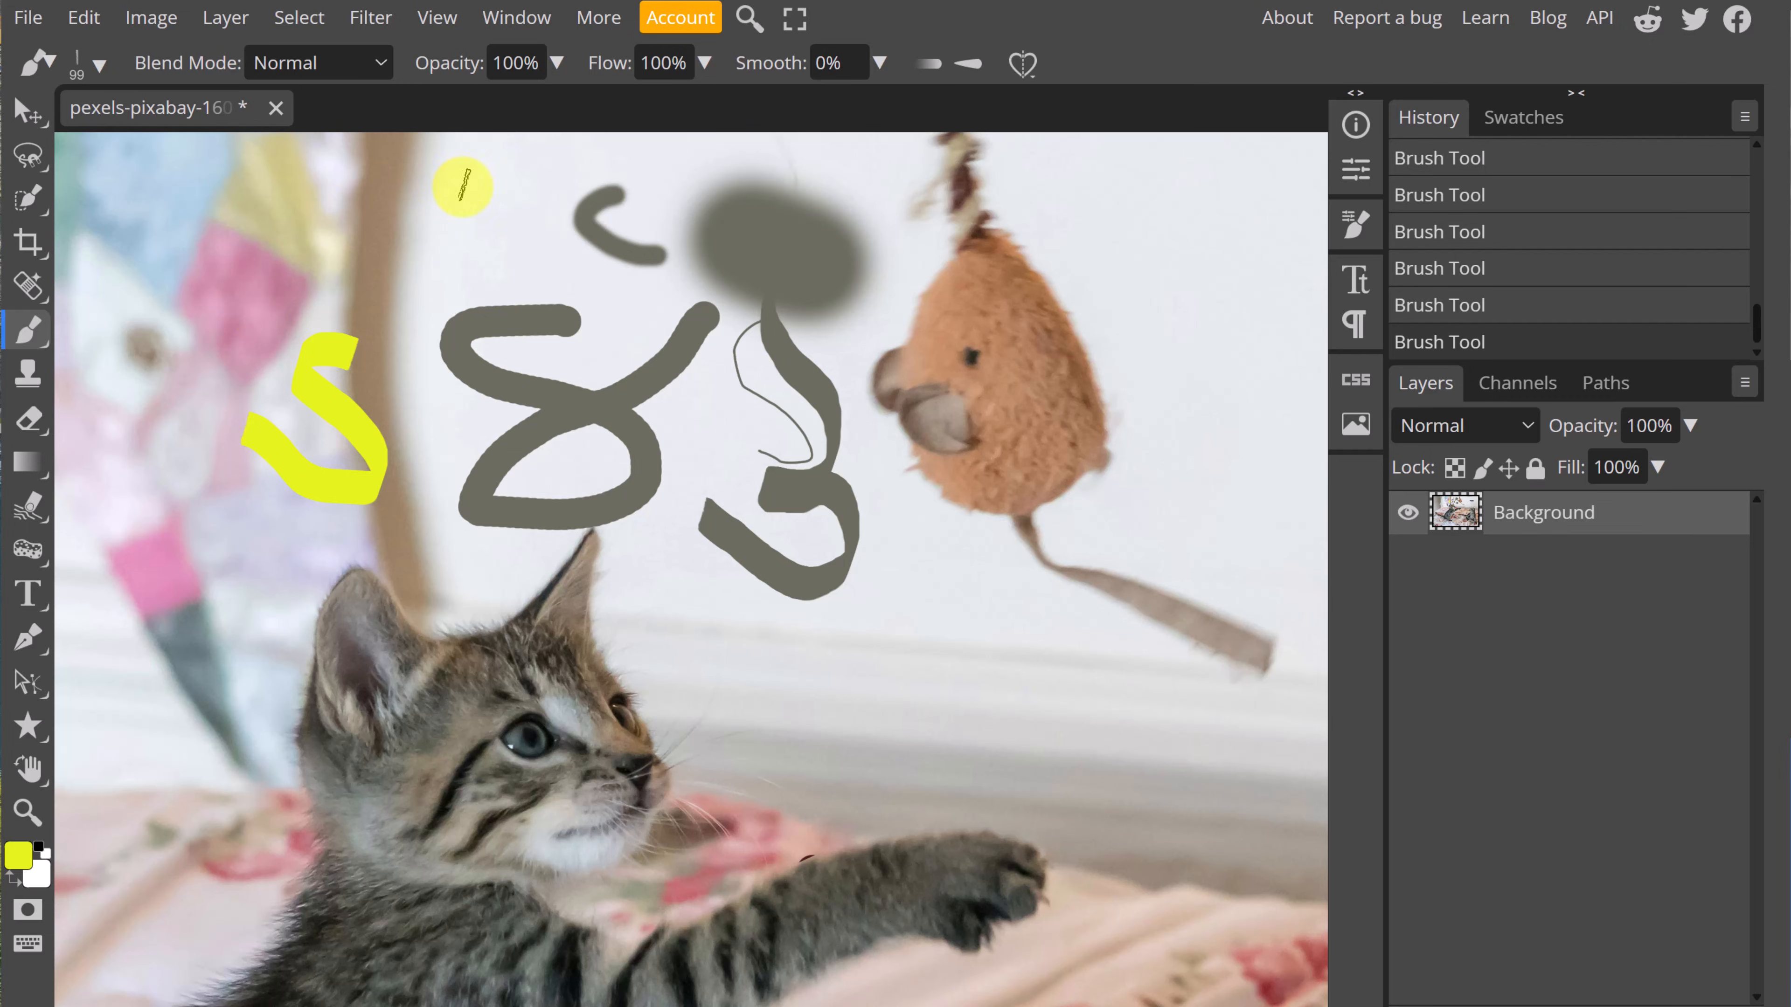
Reduce the brush opacity to 52% and paint a translucent yellow wavy stroke across the short gray curve.
click(508, 67)
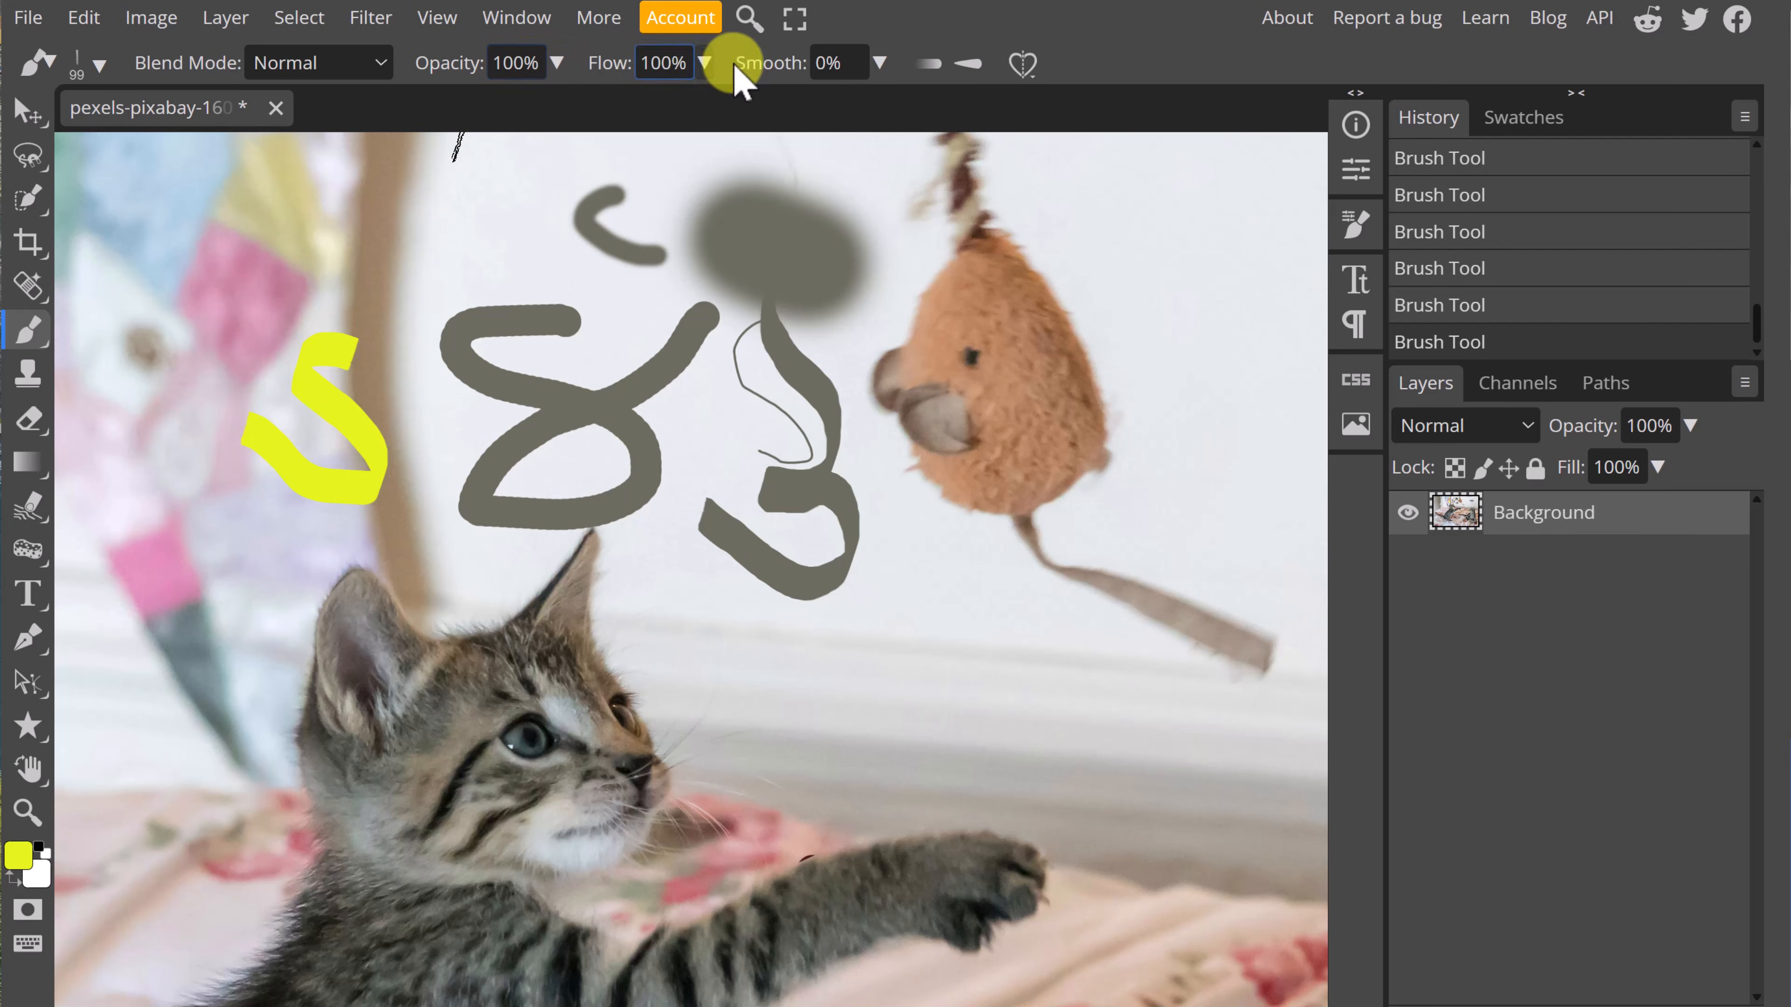
click(556, 68)
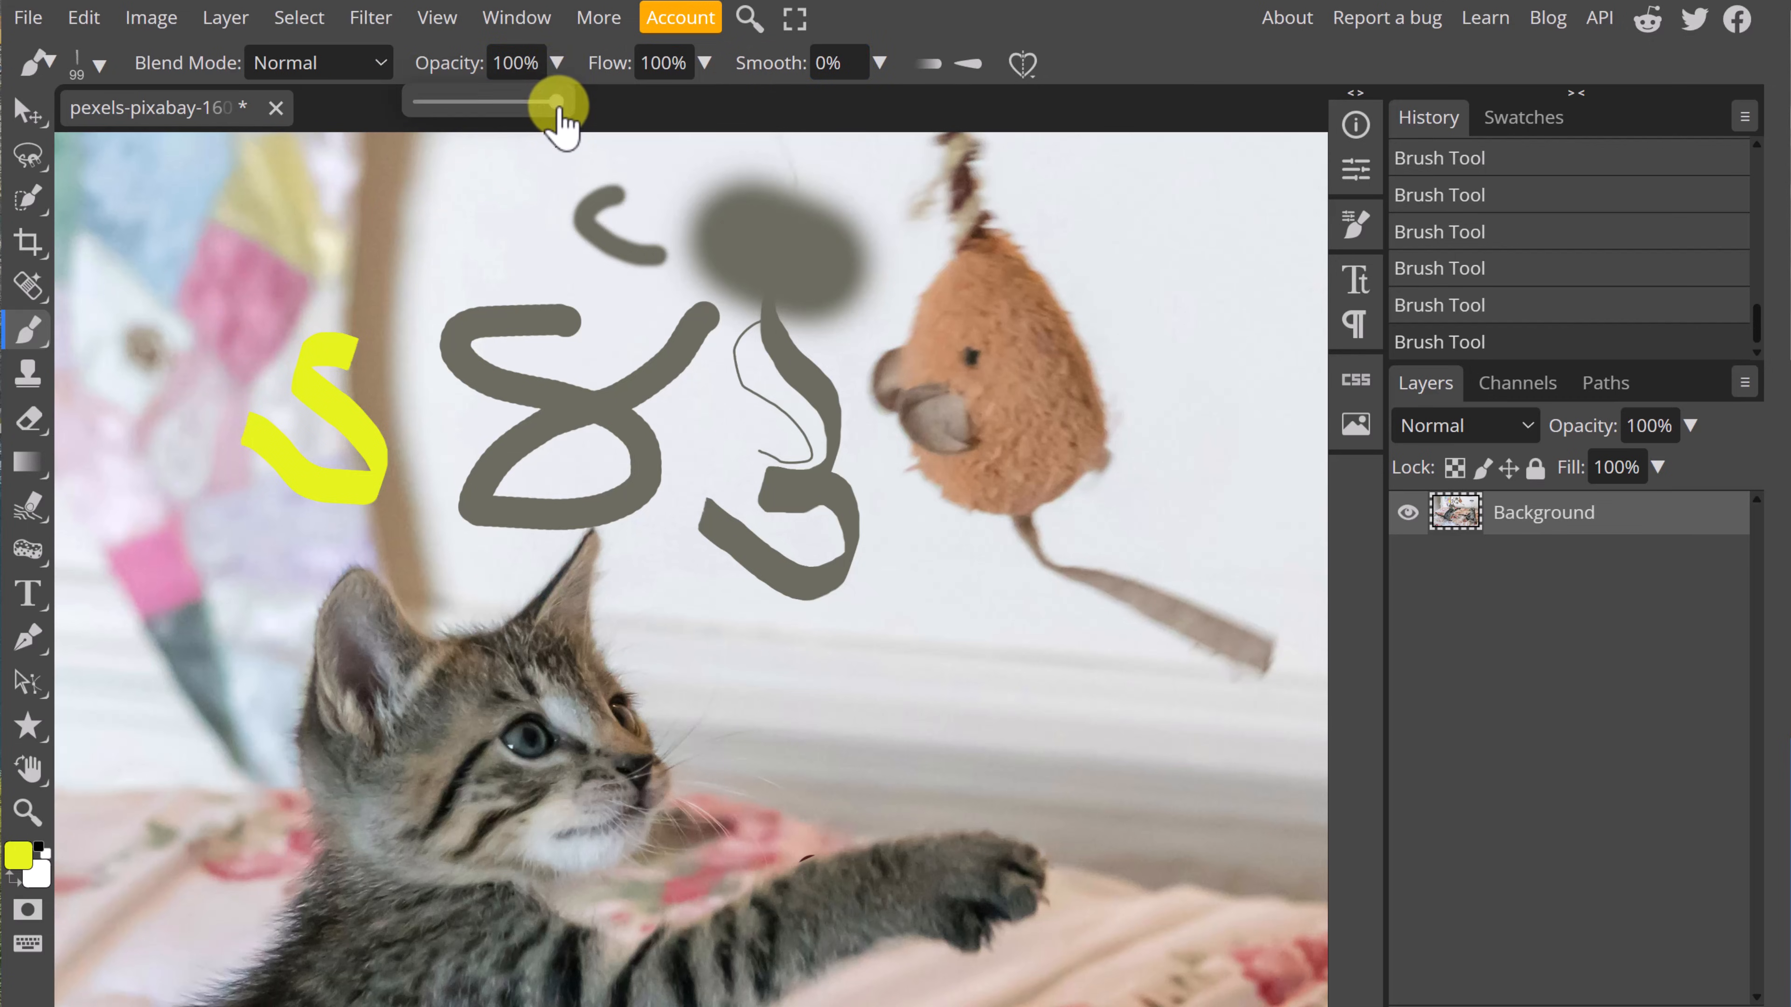
drag(557, 100, 490, 102)
mouse_move(353, 219)
mouse_down()
mouse_move(418, 256)
mouse_move(495, 195)
mouse_move(649, 251)
mouse_move(683, 227)
mouse_up()
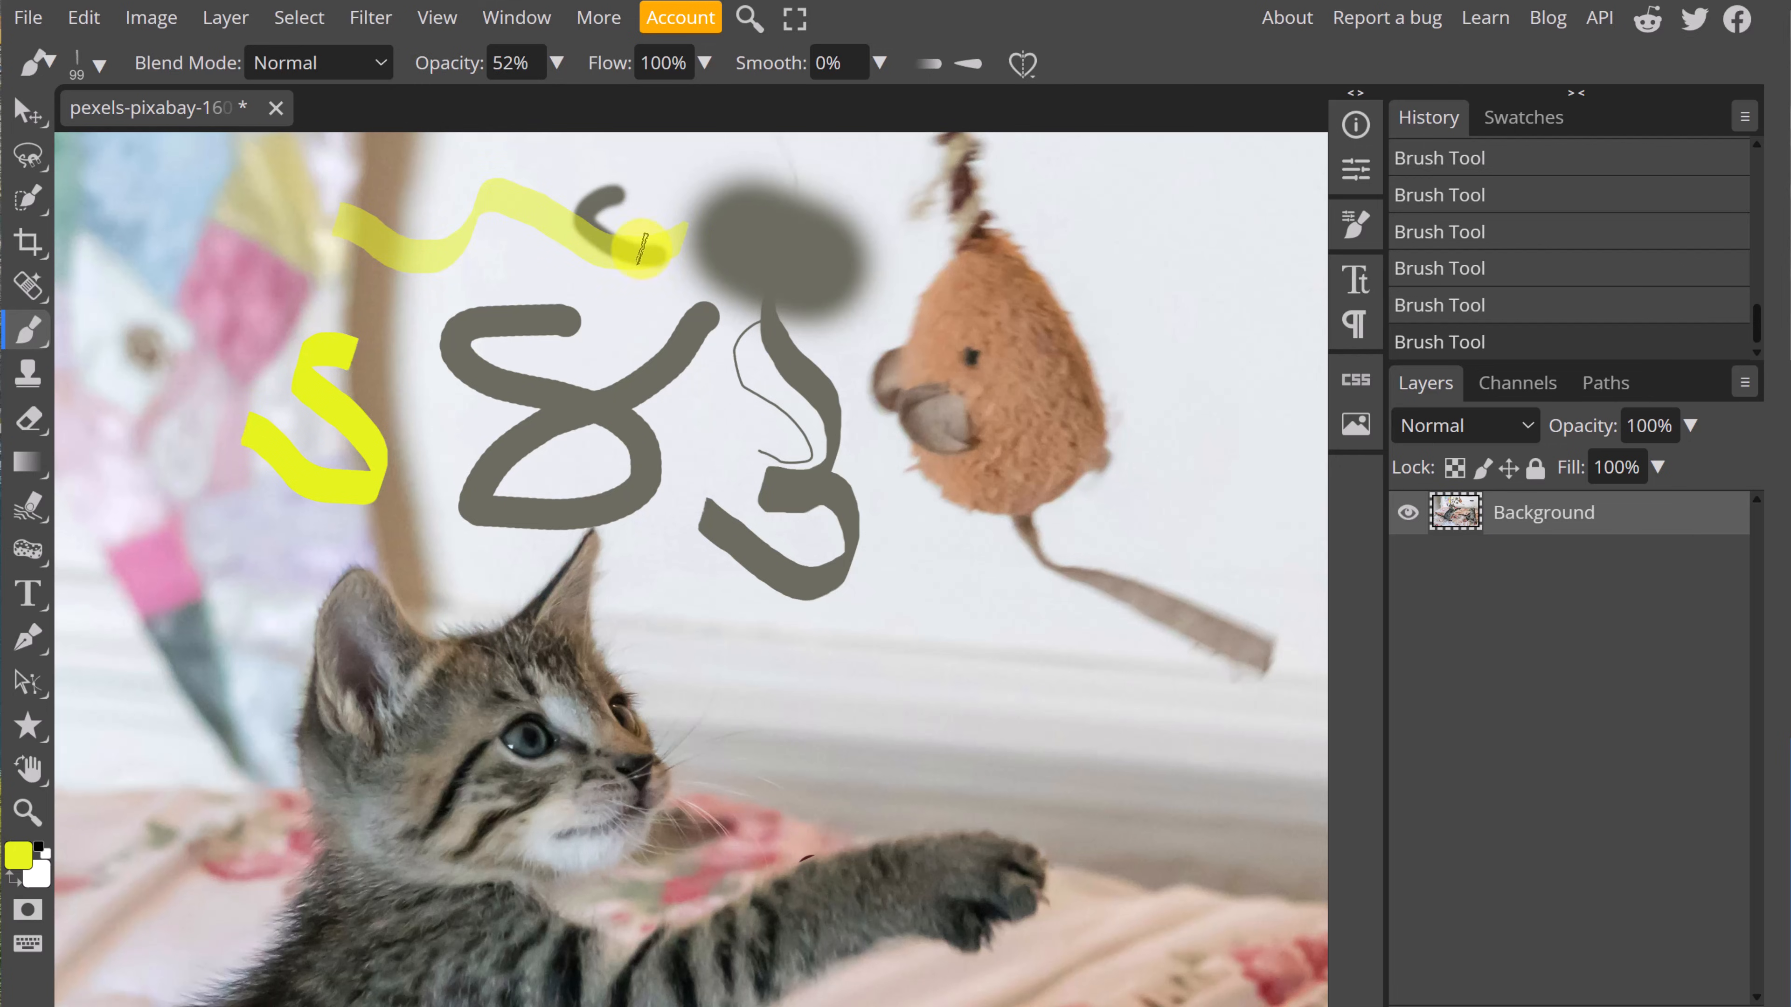
click(860, 72)
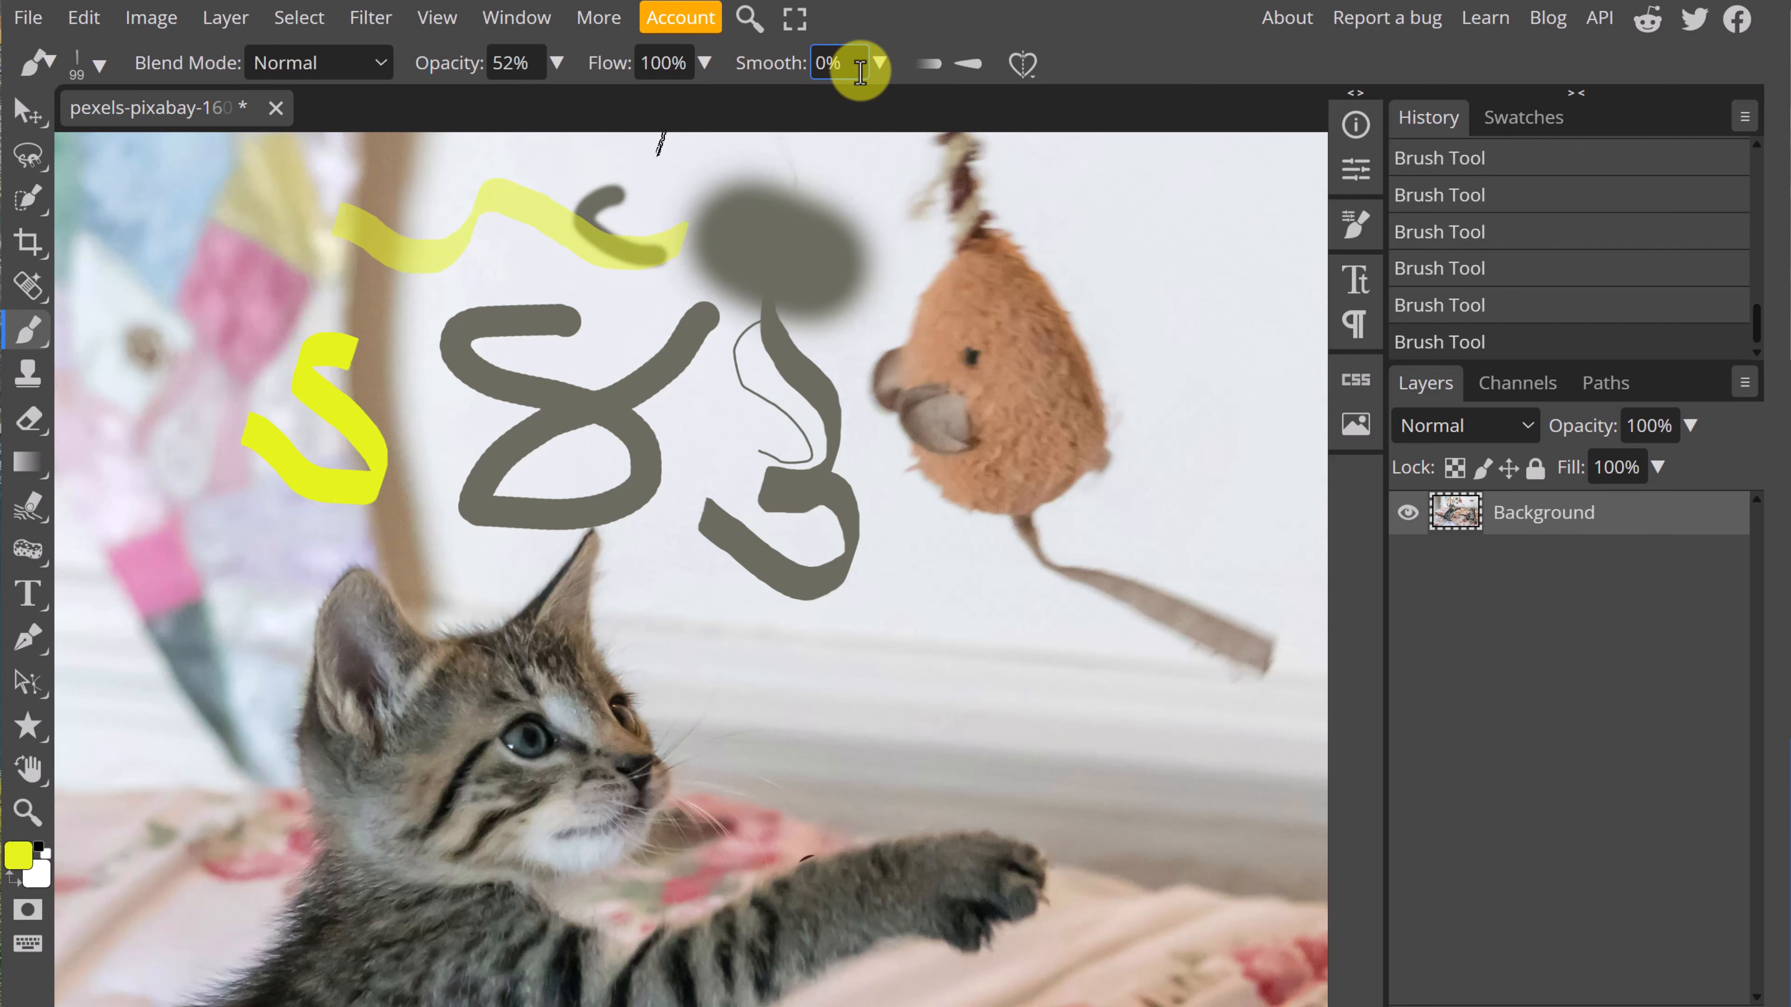
click(771, 69)
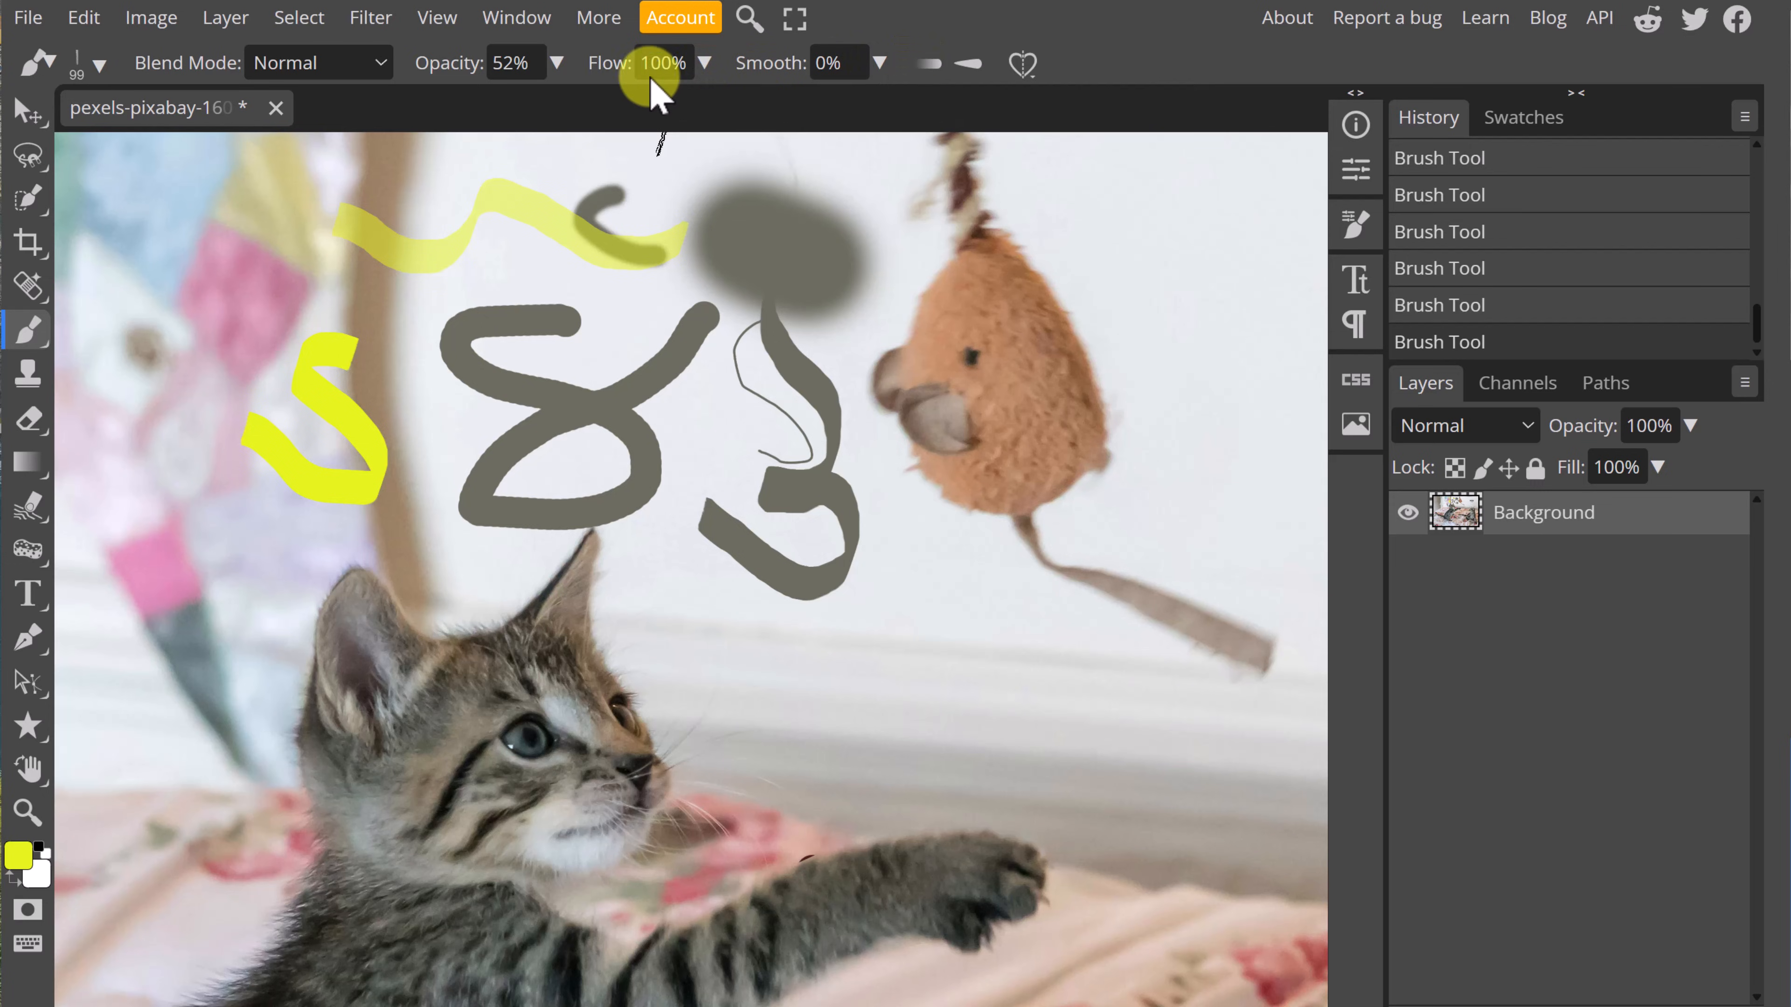
Draw a thin looping yellow line above the S-shaped stroke with the Pencil tool at 15 px.
right_click(34, 340)
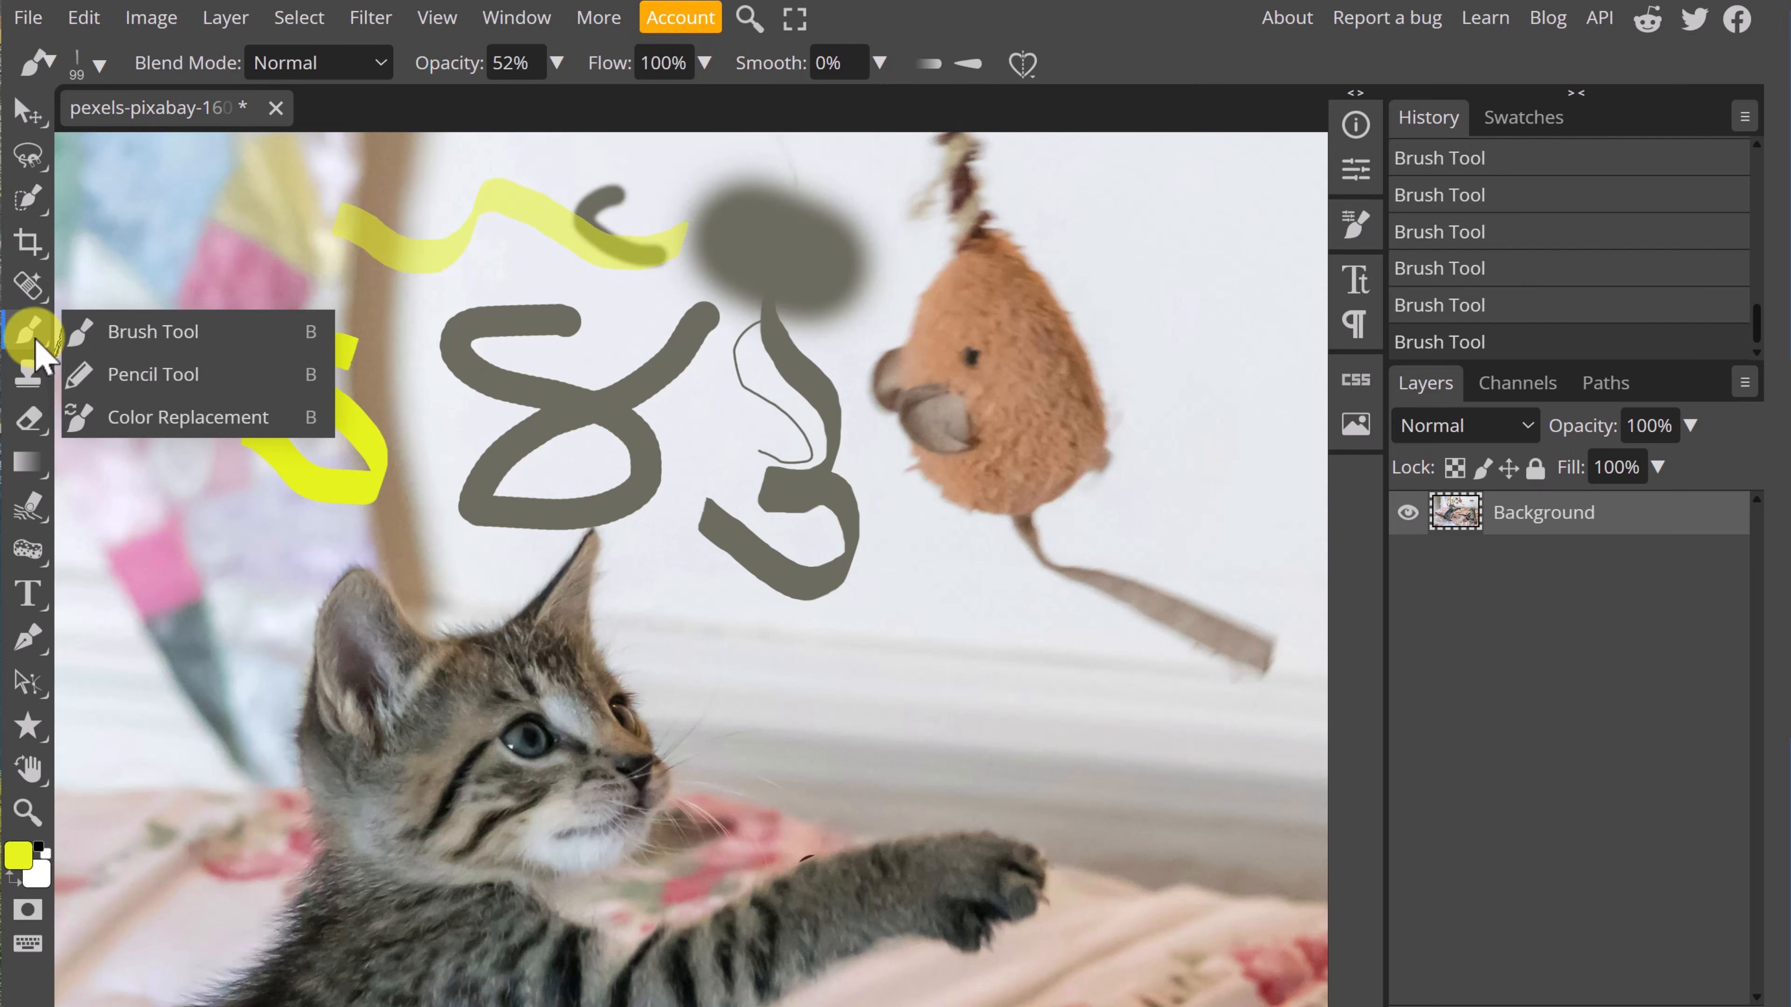
click(141, 374)
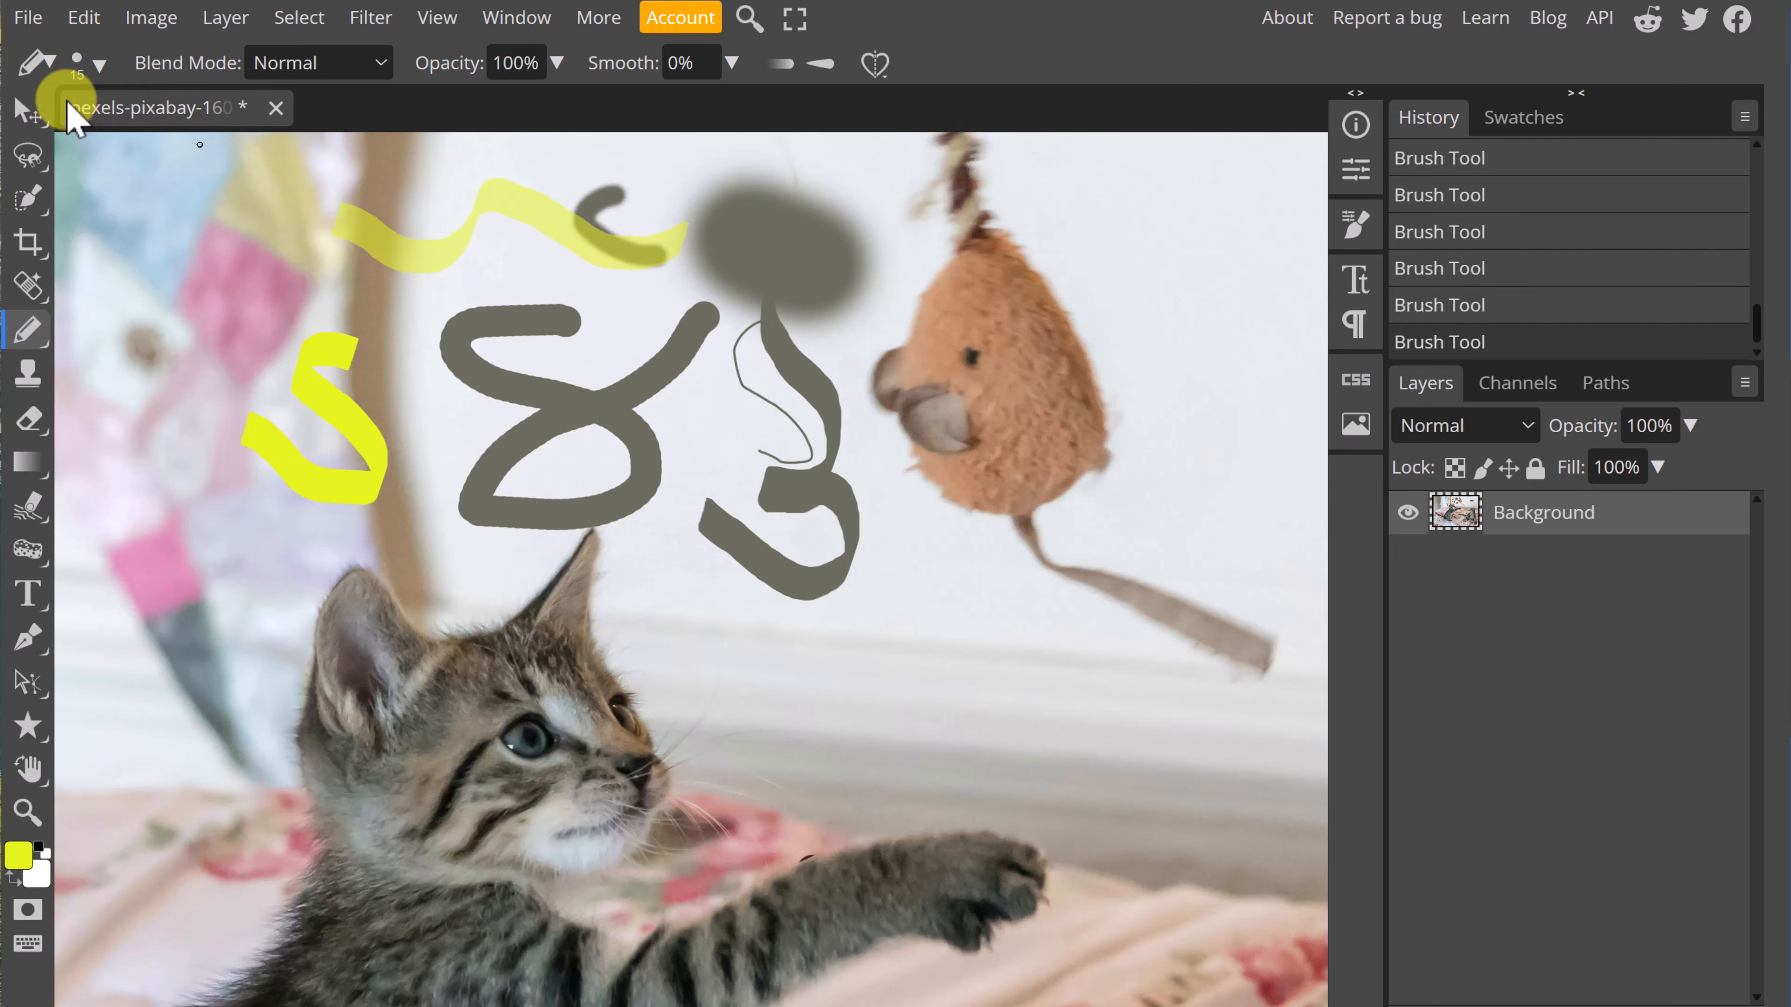
click(99, 65)
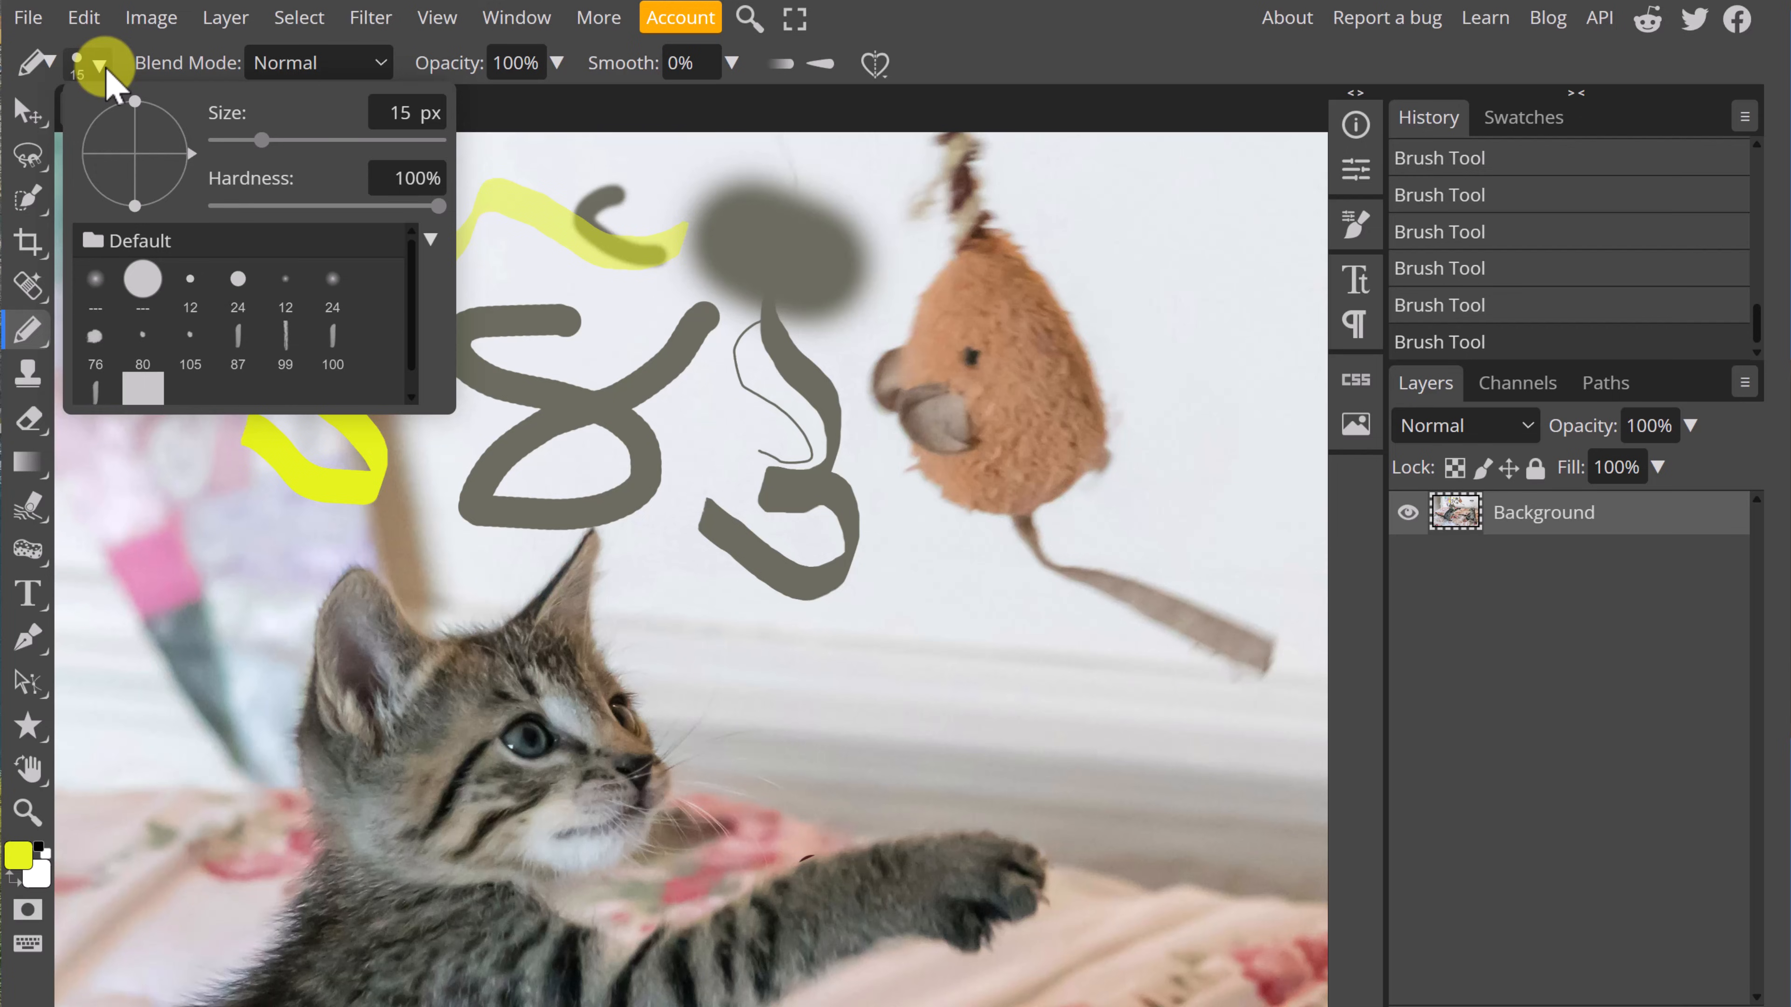
mouse_move(174, 253)
mouse_down()
mouse_move(256, 299)
mouse_move(273, 242)
mouse_move(312, 306)
mouse_move(421, 282)
mouse_up()
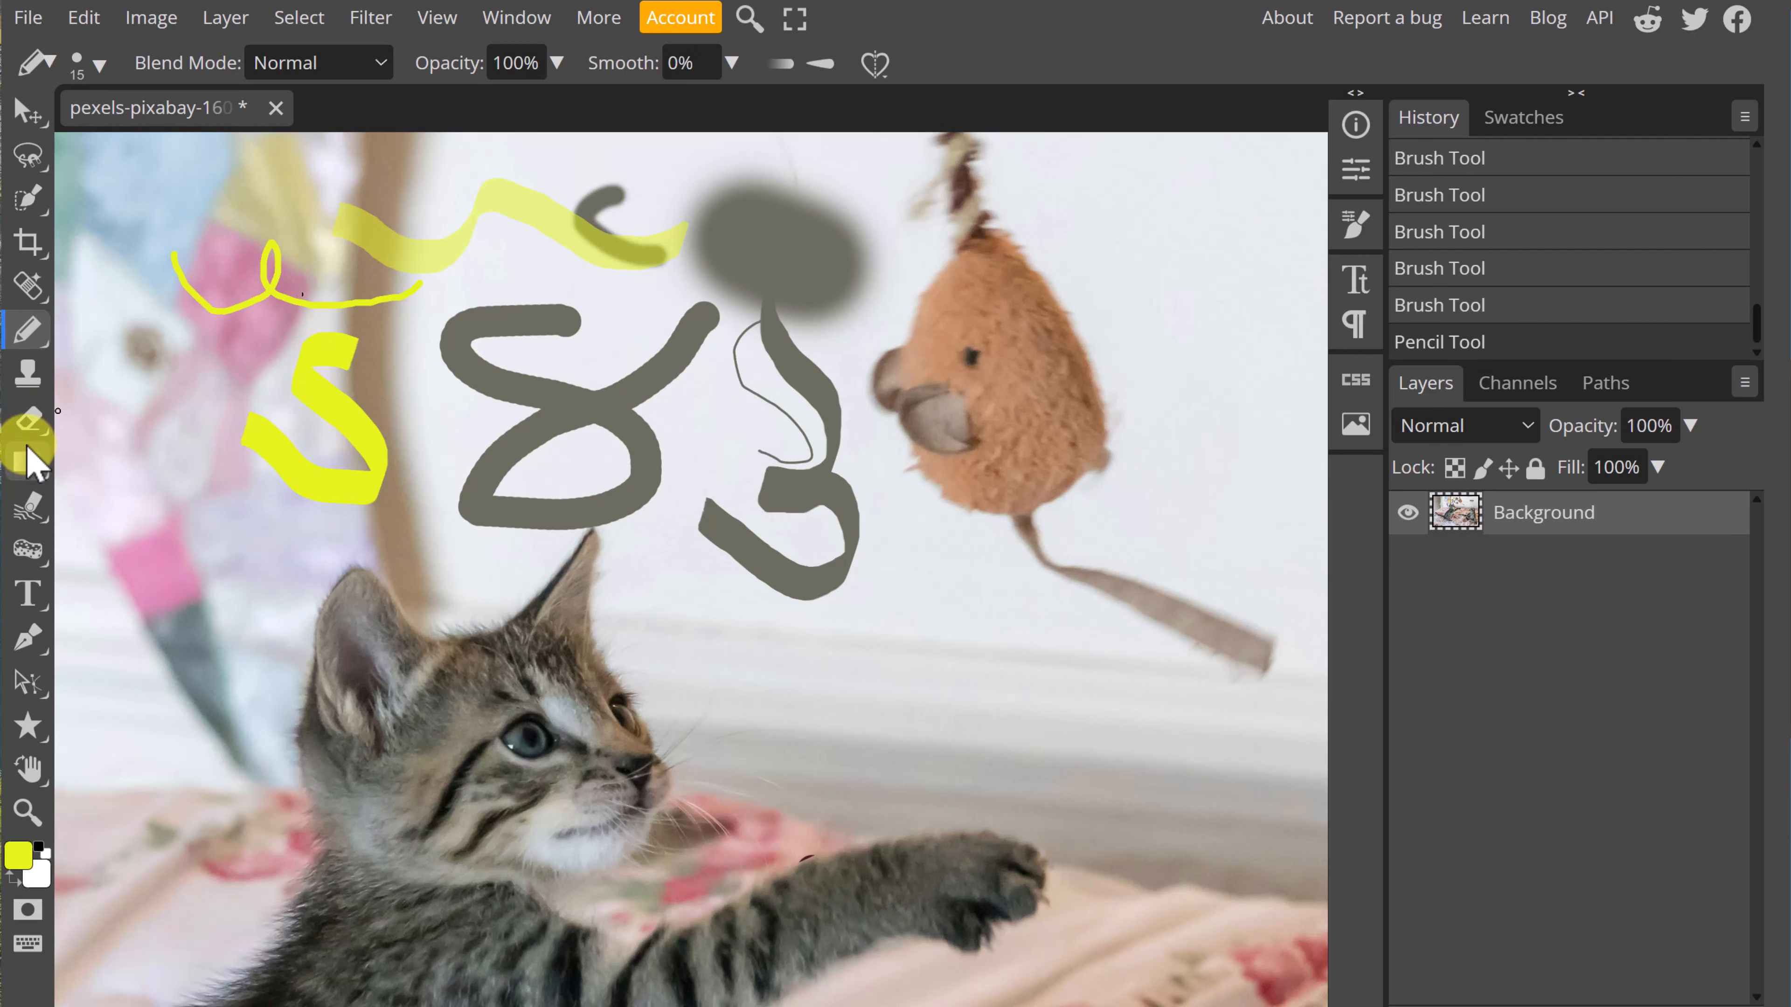
Set the Eraser size to 133 px and erase through the middle of the large gray loop.
click(28, 423)
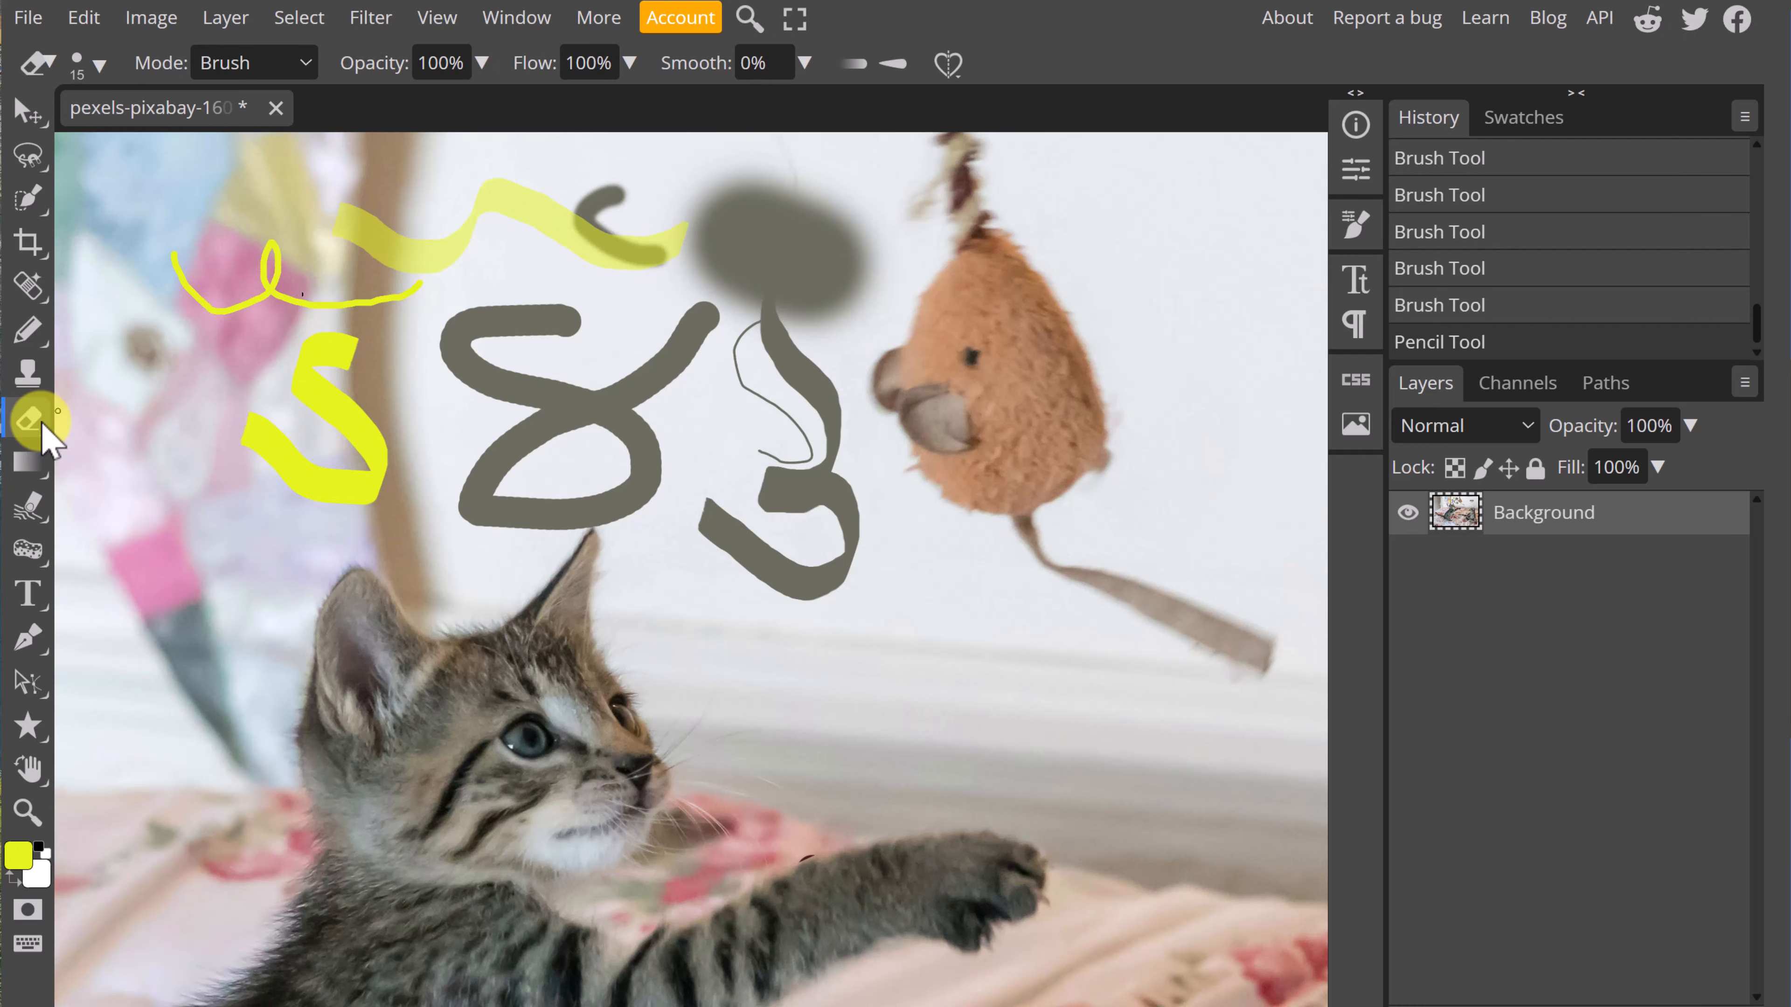
click(98, 65)
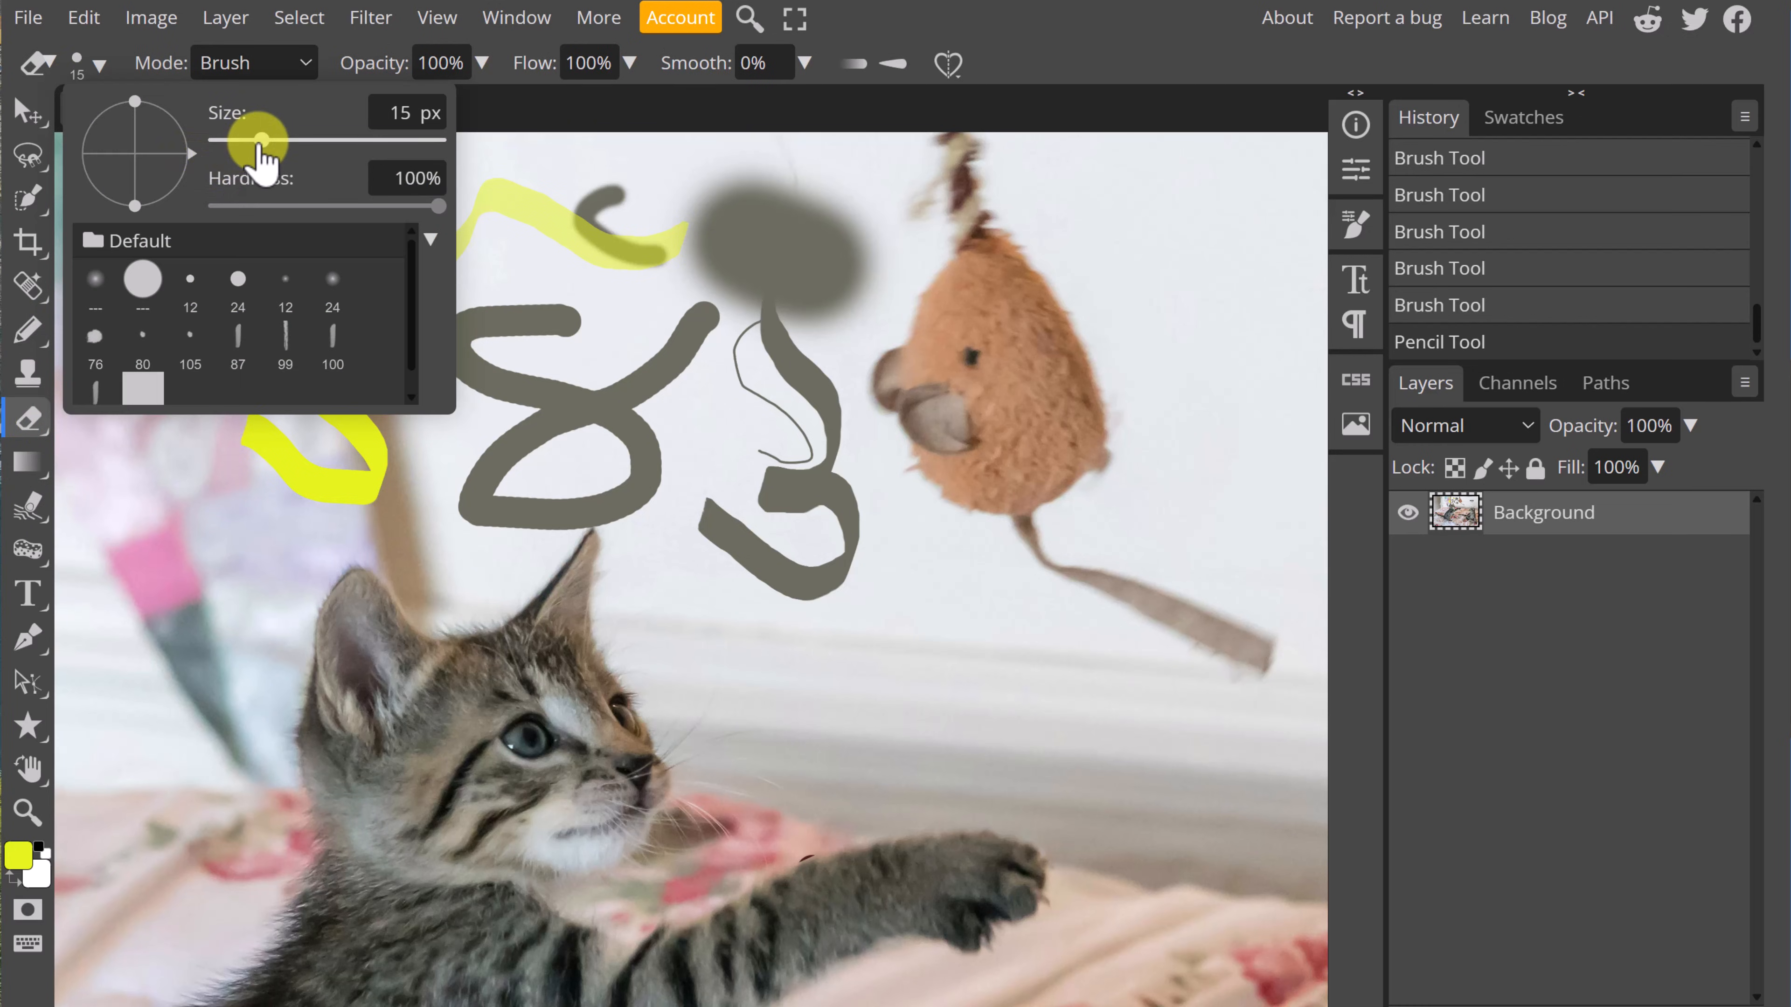
drag(257, 144, 321, 139)
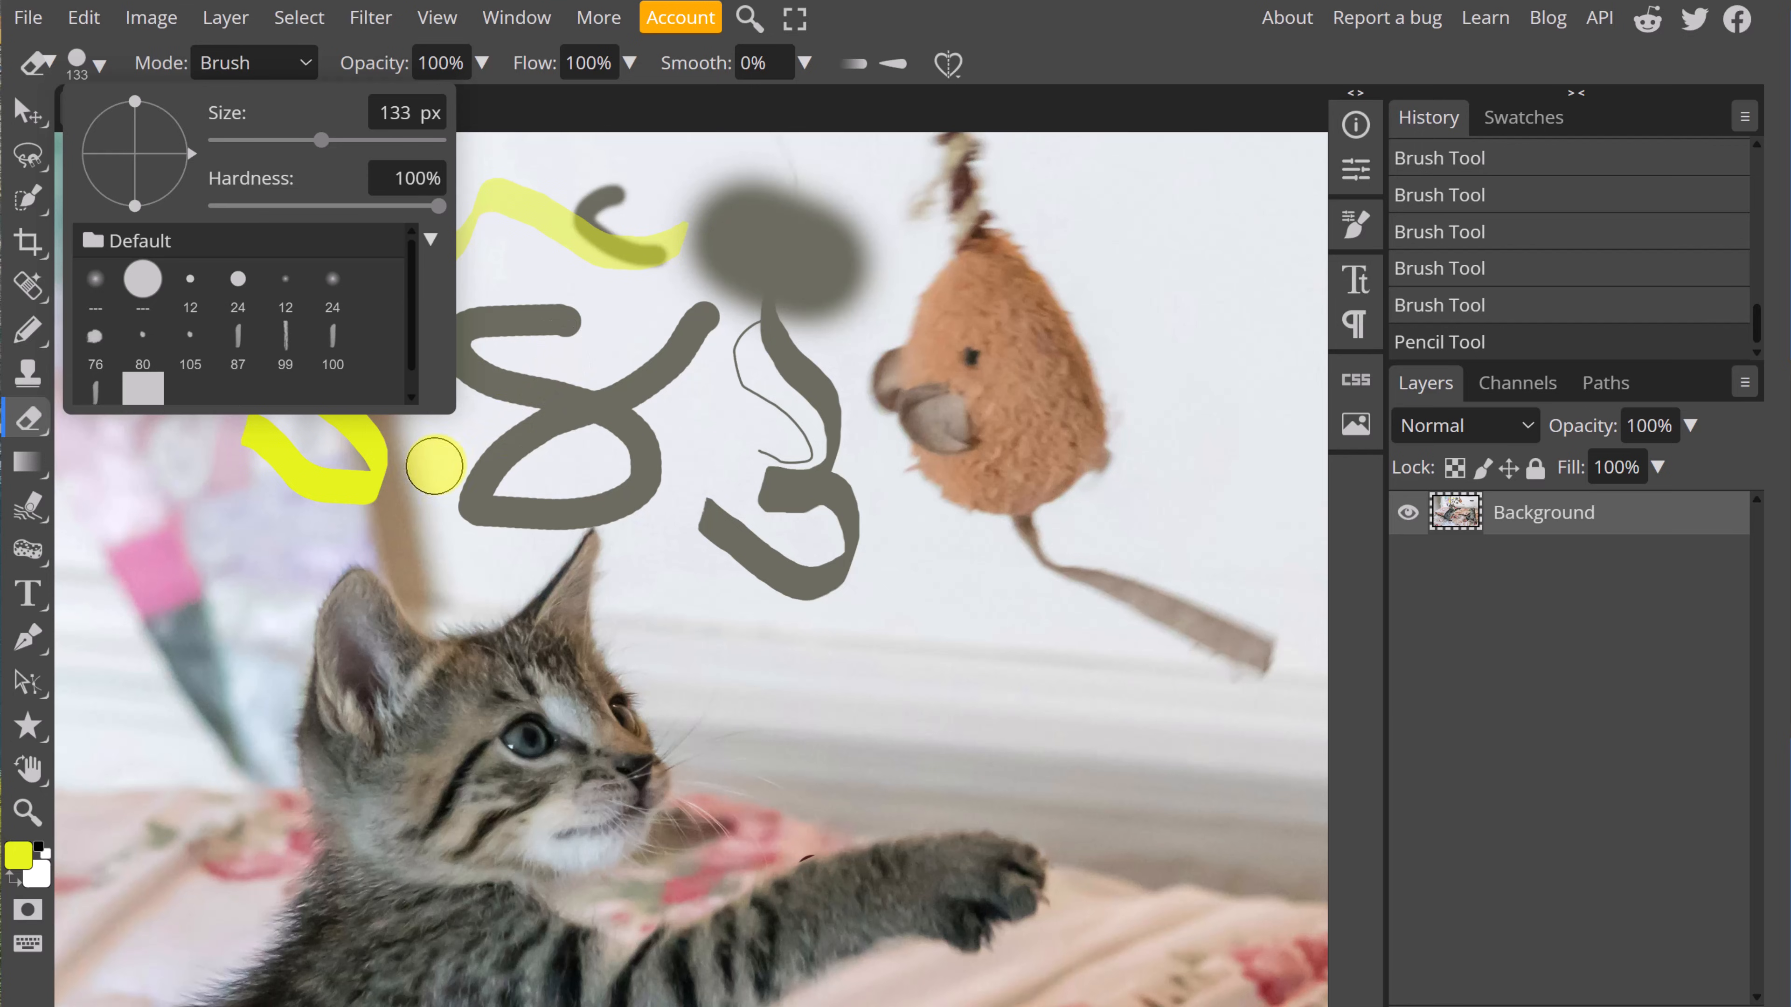
mouse_move(435, 462)
mouse_down()
mouse_move(659, 454)
mouse_move(569, 412)
mouse_move(492, 418)
mouse_move(660, 355)
mouse_move(706, 311)
mouse_move(692, 407)
mouse_move(673, 383)
mouse_move(704, 330)
mouse_move(671, 400)
mouse_up()
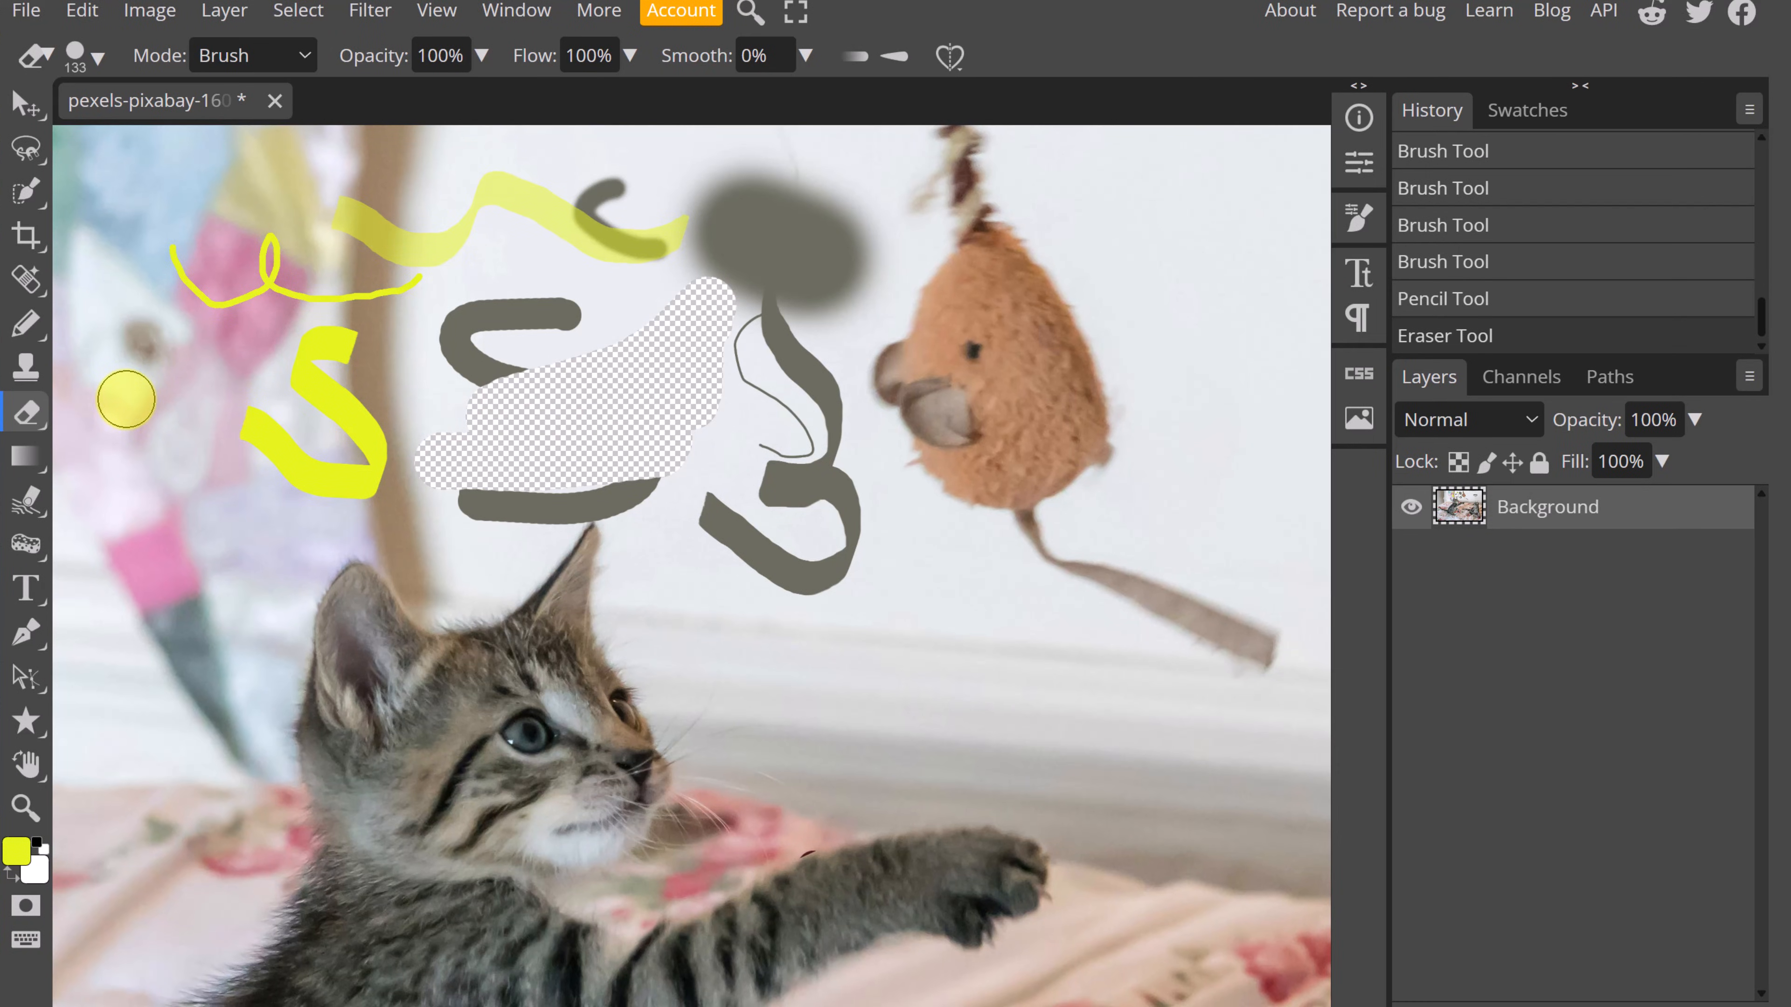
Sample the orange fur of the hanging mouse toy as the foreground color with the Eyedropper.
right_click(39, 239)
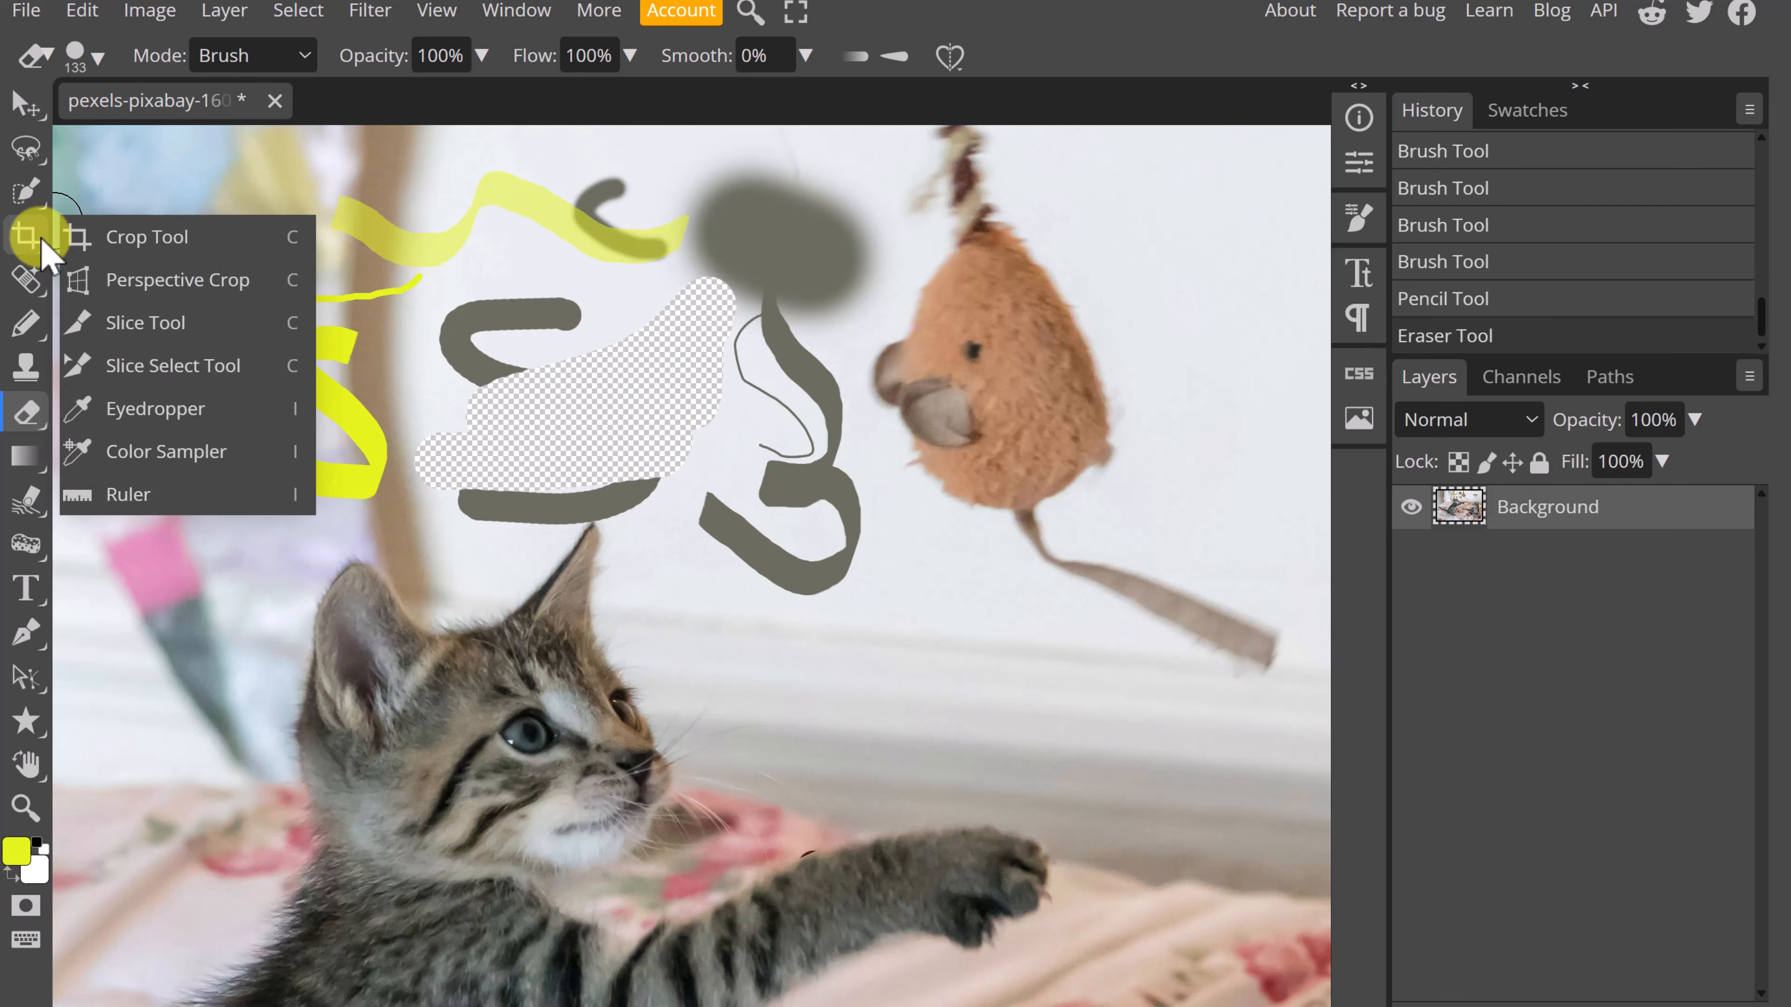
click(41, 240)
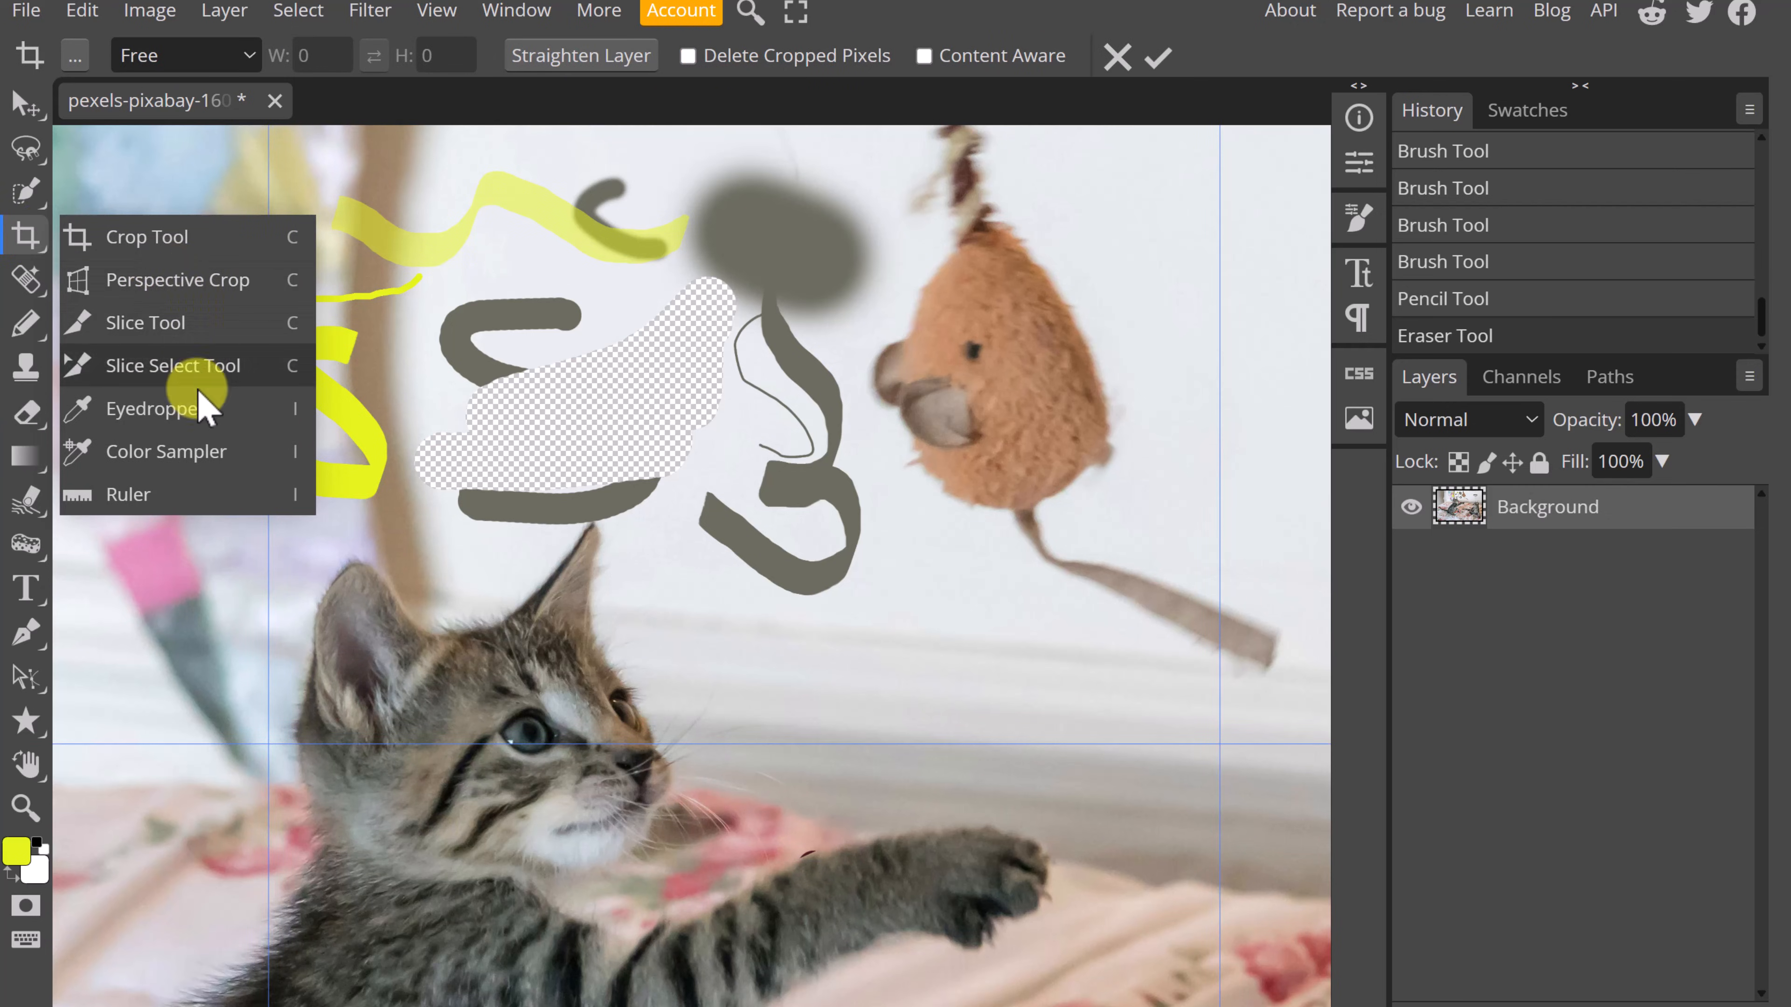
click(200, 408)
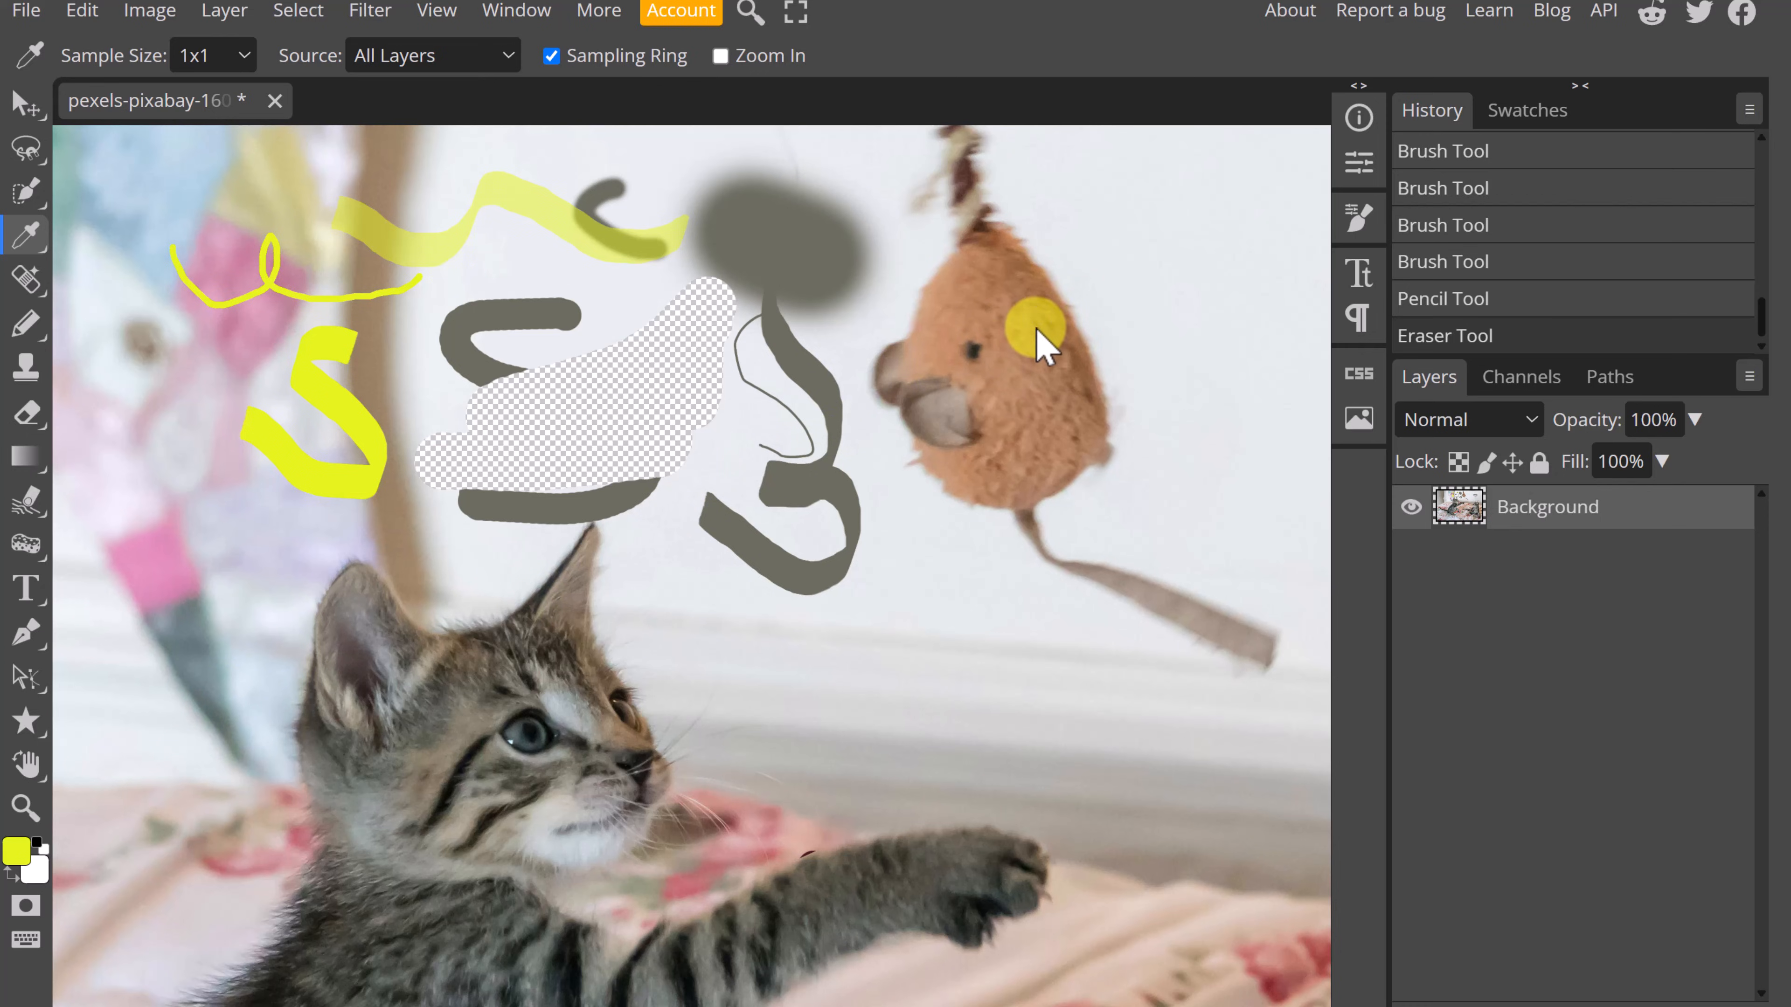
click(1021, 339)
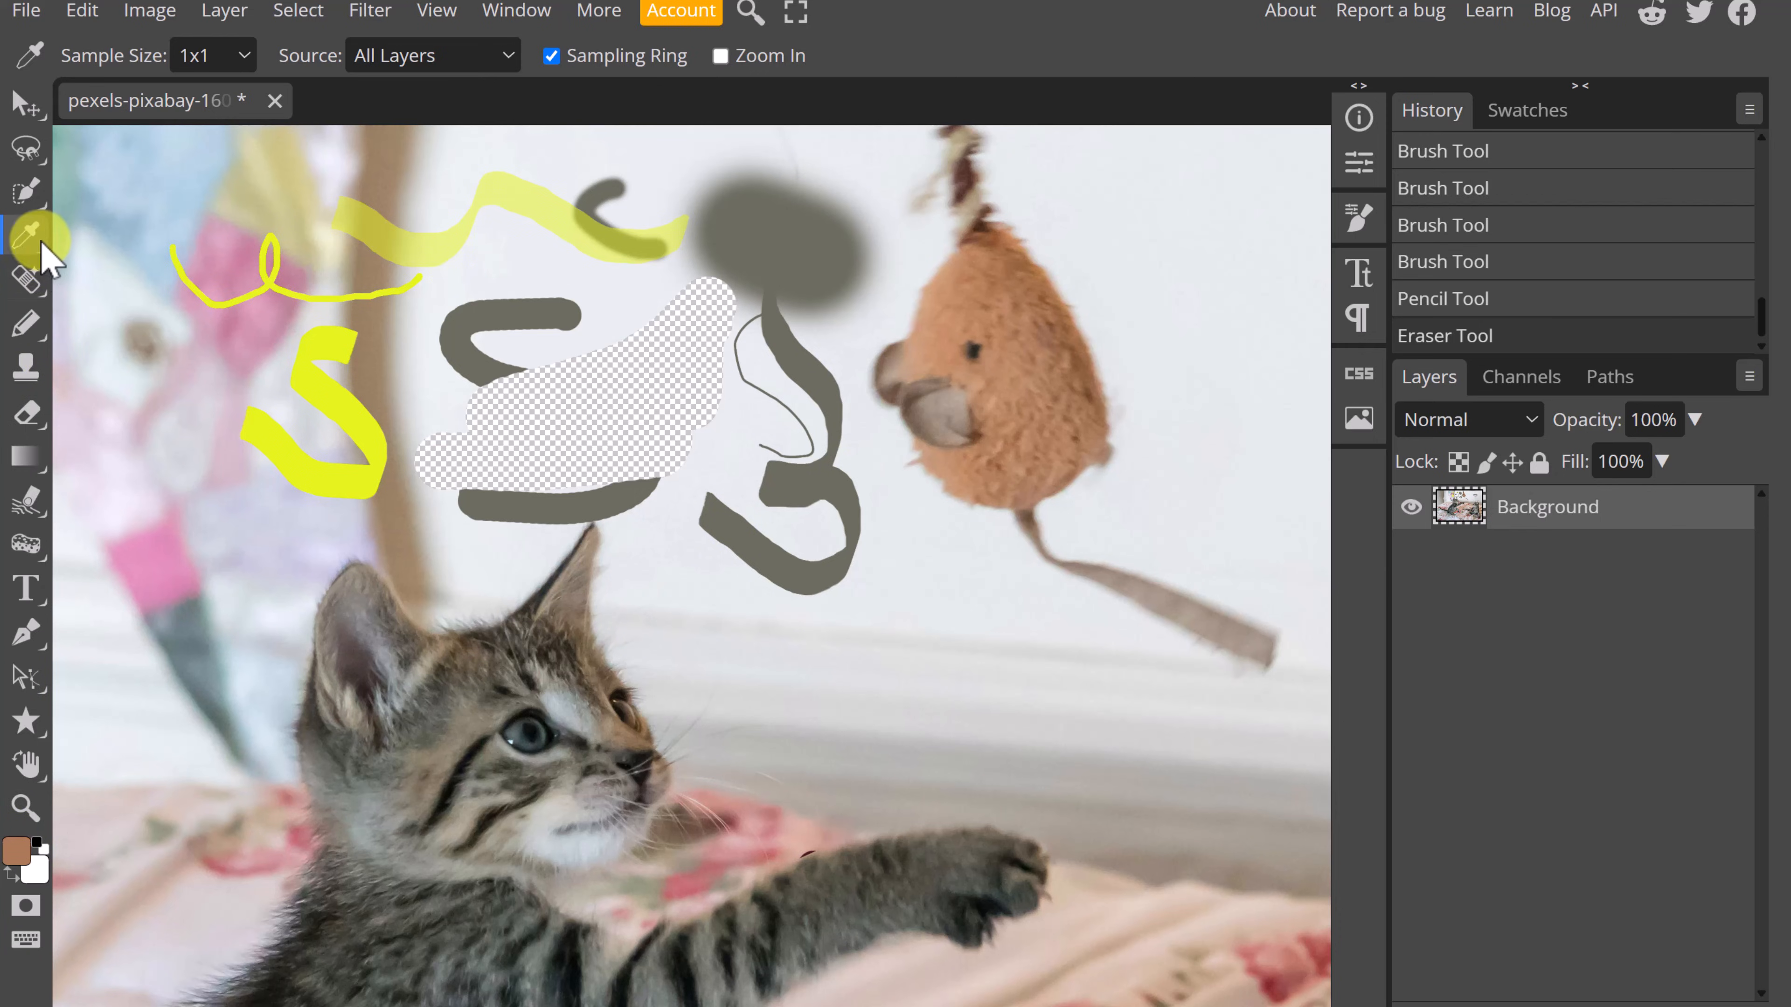
Paint a Brush stroke in the sampled orange beside the mouse toy, then raise the brush opacity and paint a second one.
right_click(37, 331)
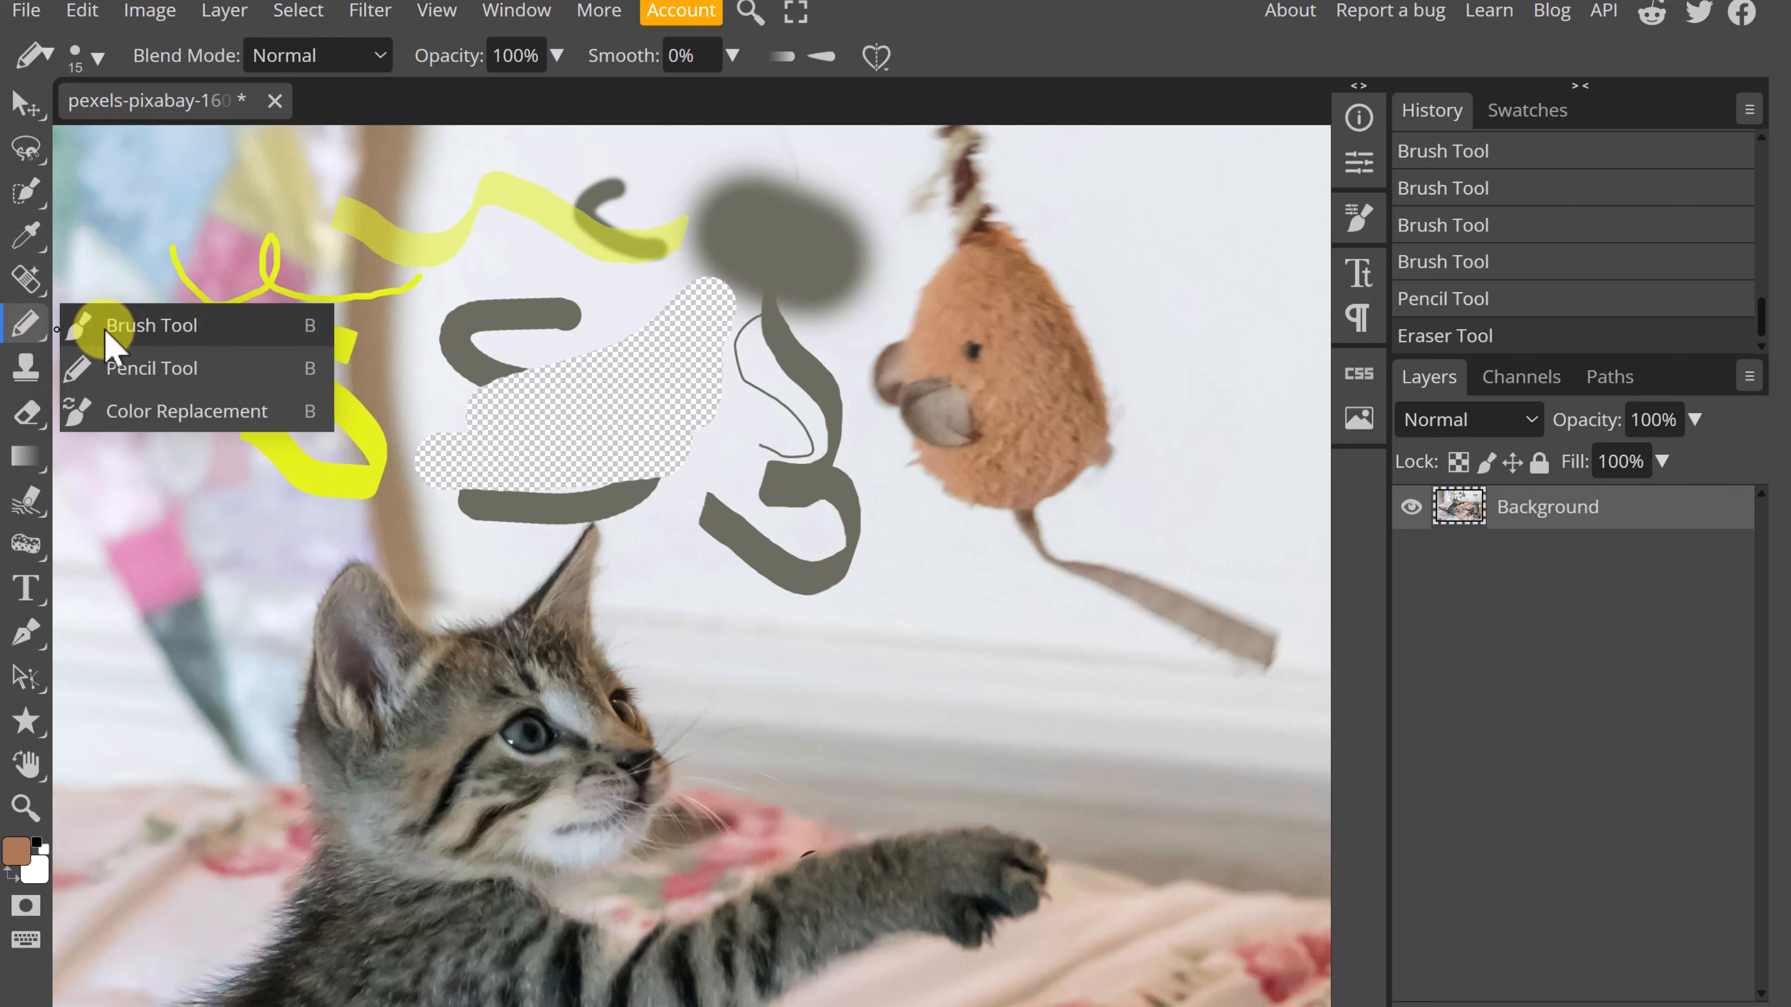
click(141, 325)
mouse_move(1111, 256)
mouse_down()
mouse_move(1170, 409)
mouse_move(1228, 382)
mouse_up()
click(557, 55)
drag(492, 94, 587, 108)
drag(1111, 174, 1252, 339)
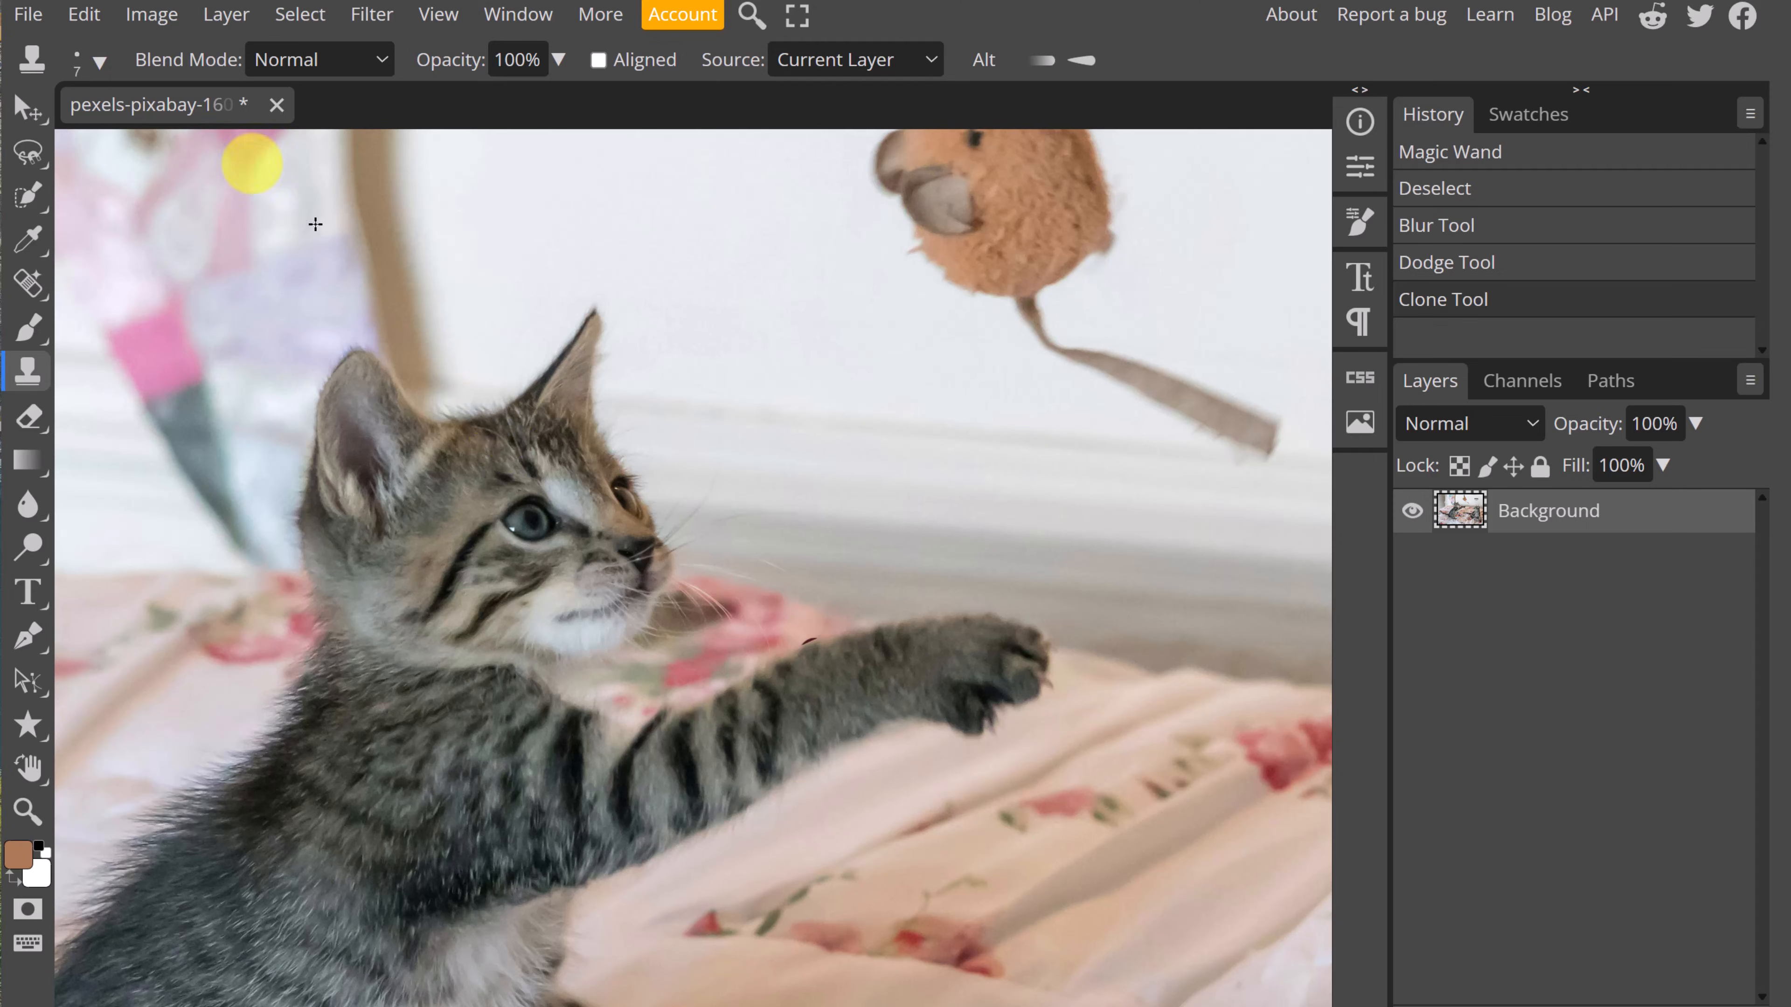
With the Clone Stamp at 40 px, clone the kitten's eye onto its forehead and the mouse toy's face onto the blank wall.
click(99, 63)
drag(250, 137, 284, 136)
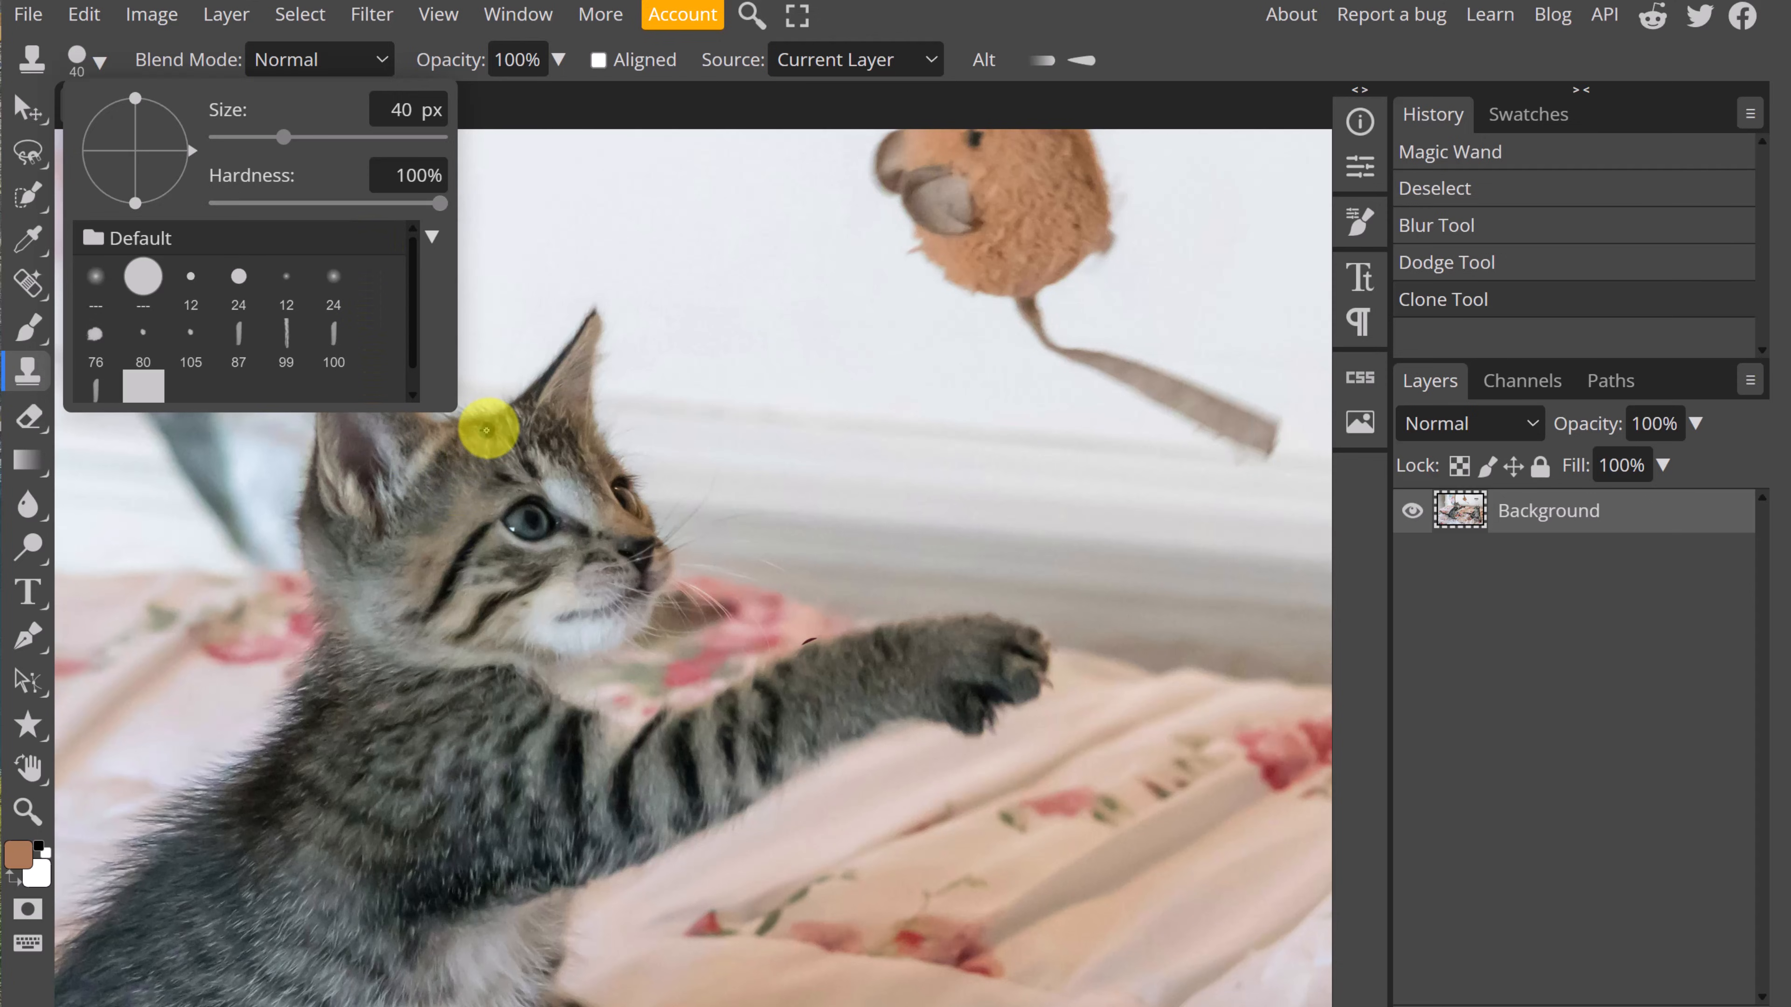
click(512, 442)
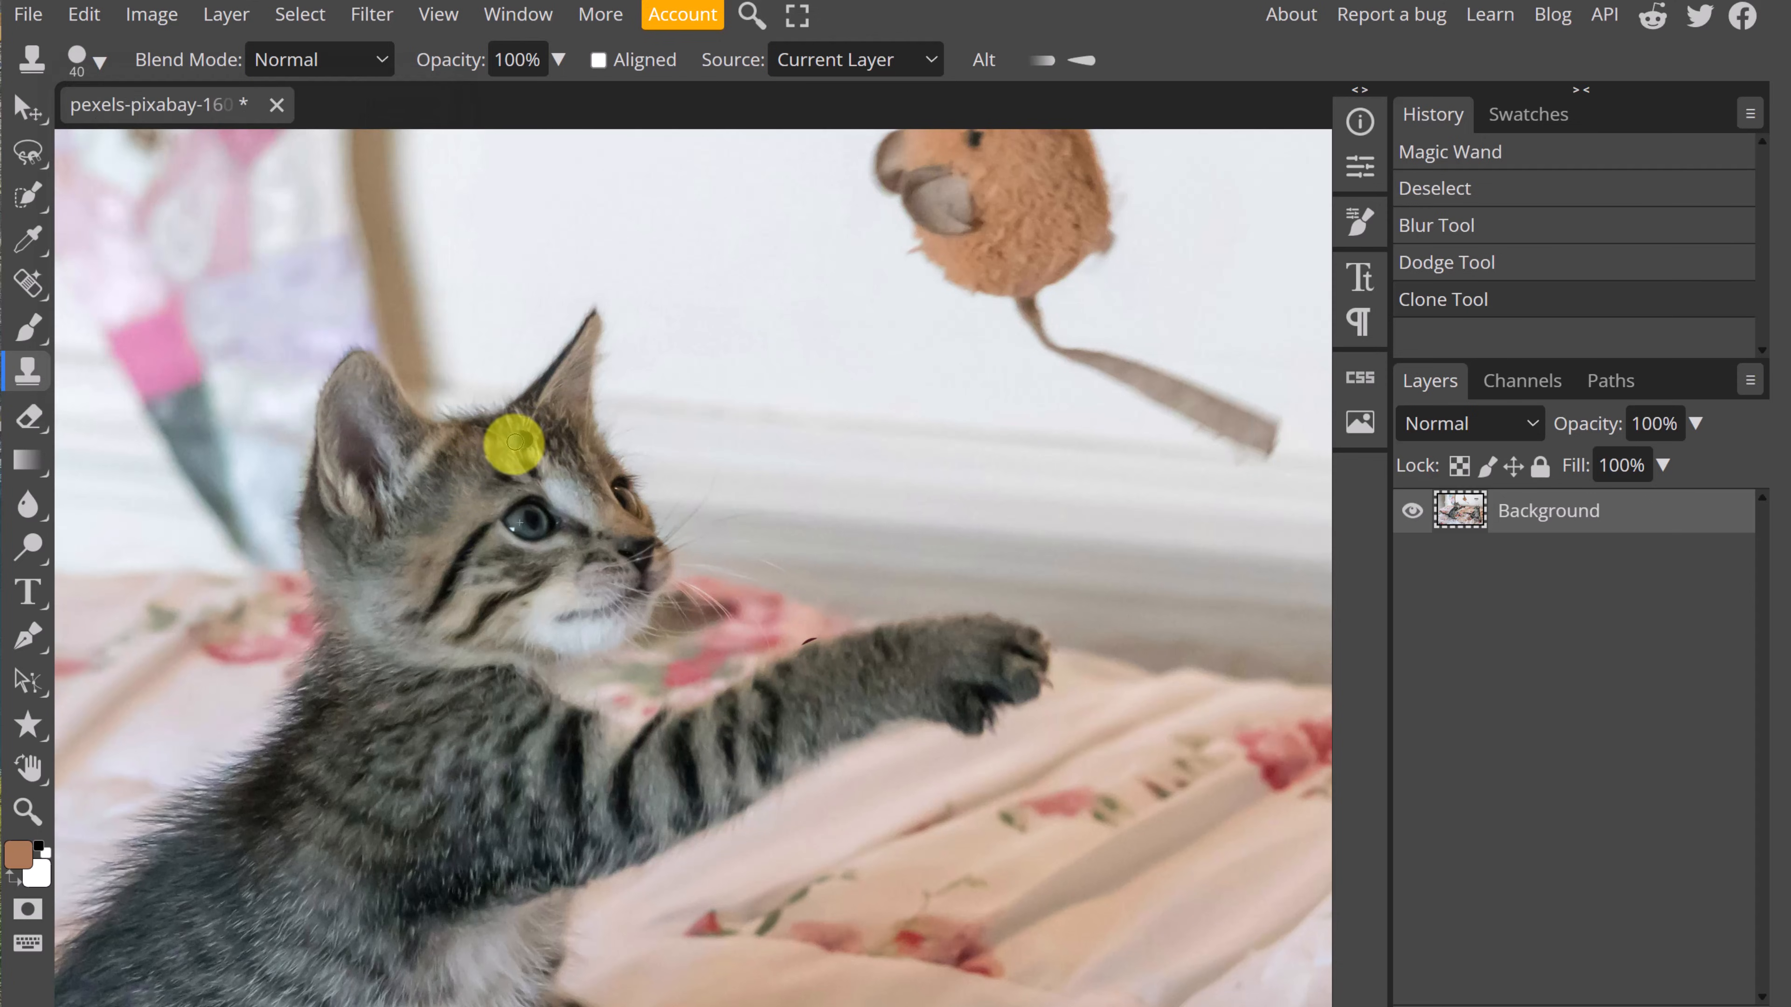
mouse_move(520, 446)
mouse_down()
mouse_move(536, 428)
mouse_move(513, 428)
mouse_move(524, 455)
mouse_move(540, 423)
mouse_move(512, 424)
mouse_move(512, 452)
mouse_move(532, 428)
mouse_move(483, 432)
mouse_move(486, 451)
mouse_up()
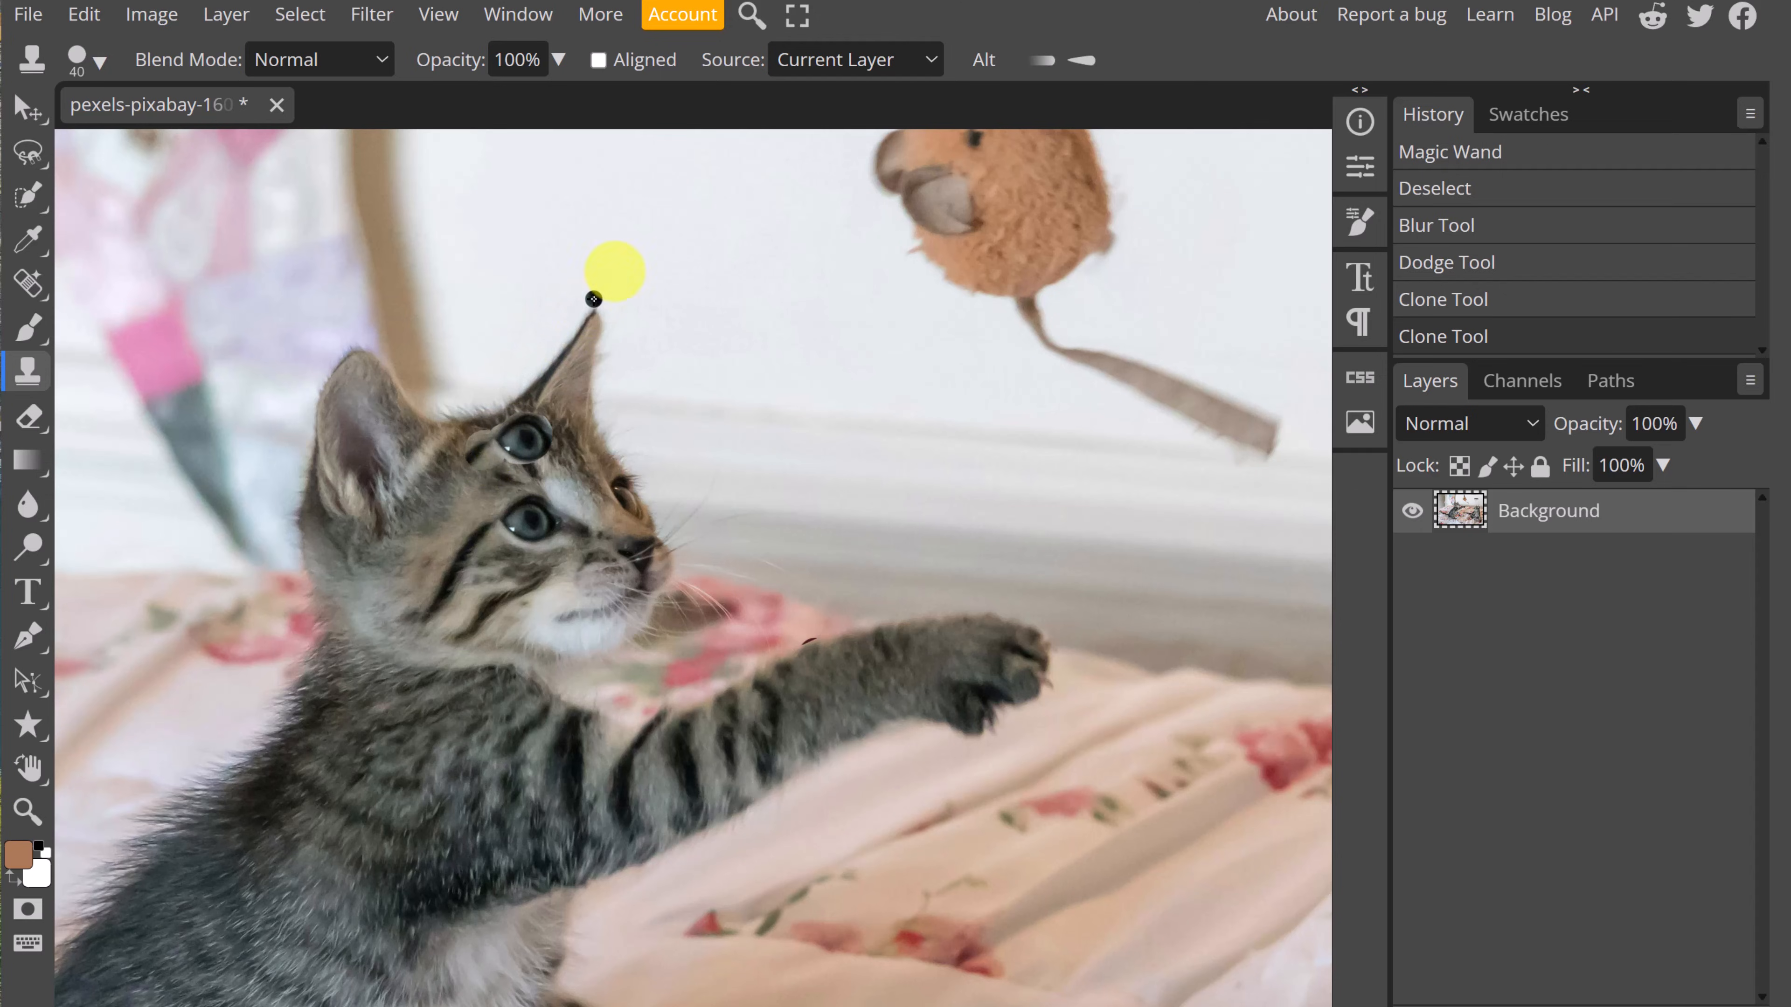
scroll(848, 248, up, 3)
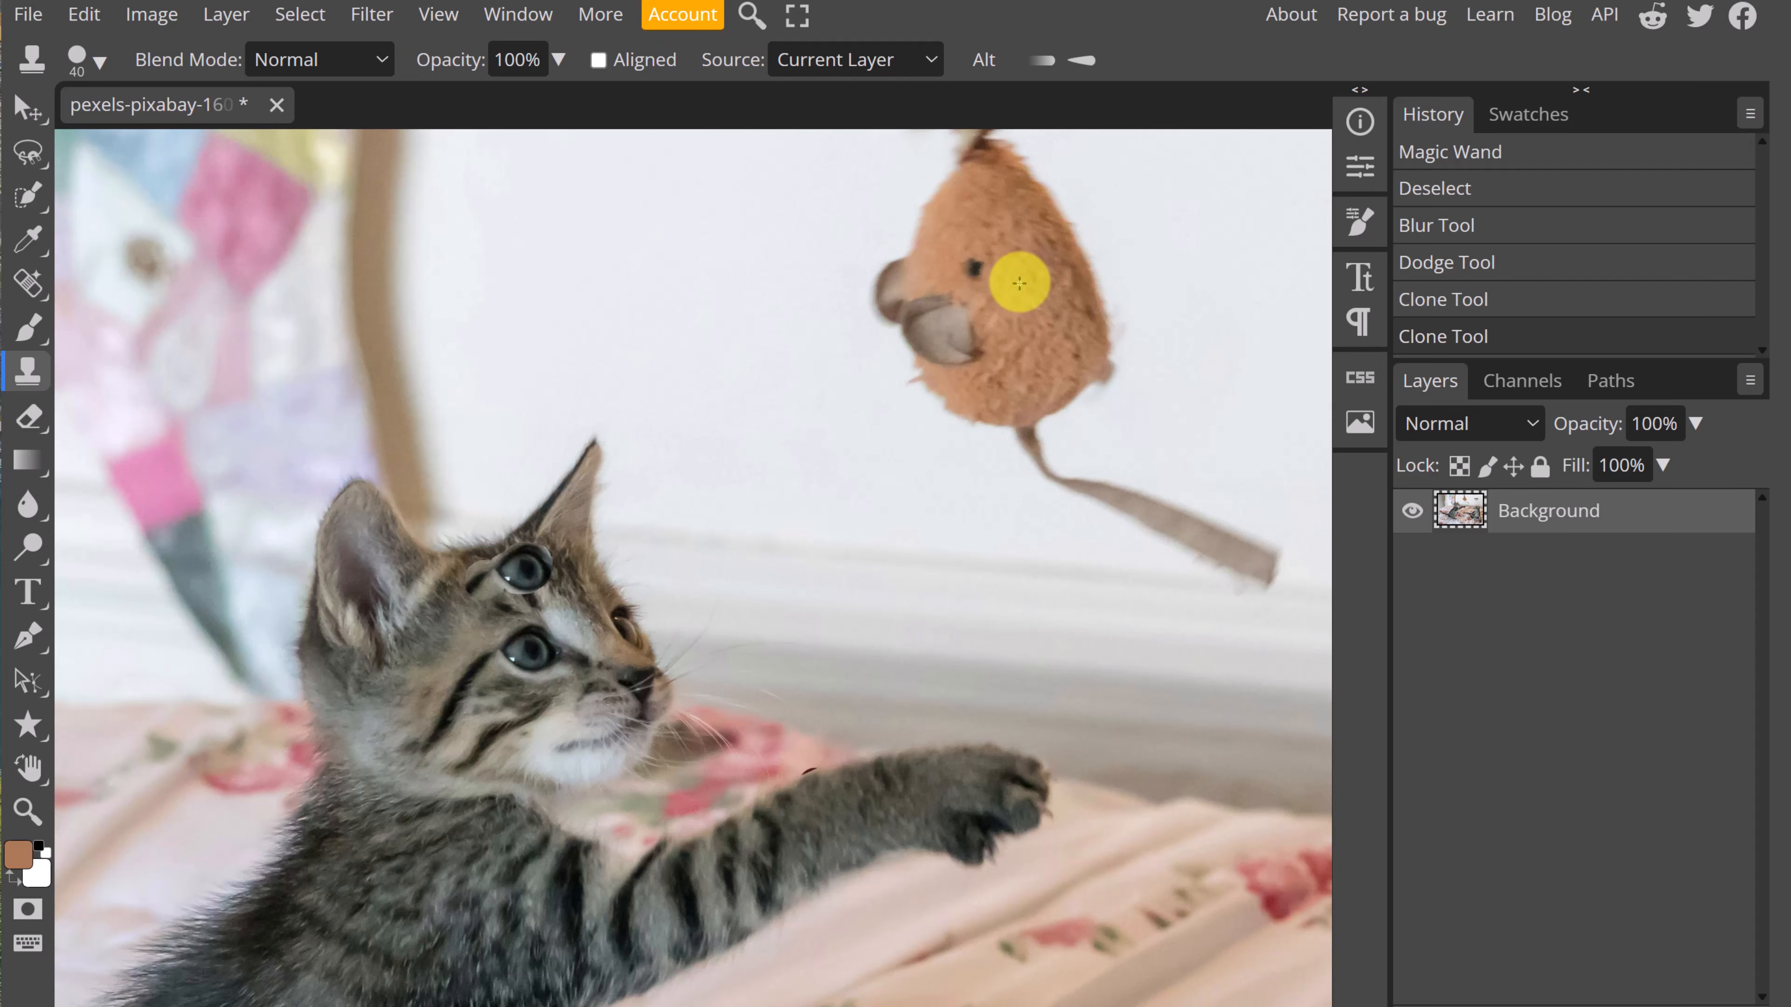
mouse_move(677, 271)
mouse_down()
mouse_move(710, 306)
mouse_move(639, 268)
mouse_move(686, 268)
mouse_move(624, 269)
mouse_move(642, 306)
mouse_move(671, 302)
mouse_move(659, 254)
mouse_move(674, 296)
mouse_move(646, 253)
mouse_move(651, 304)
mouse_move(694, 287)
mouse_up()
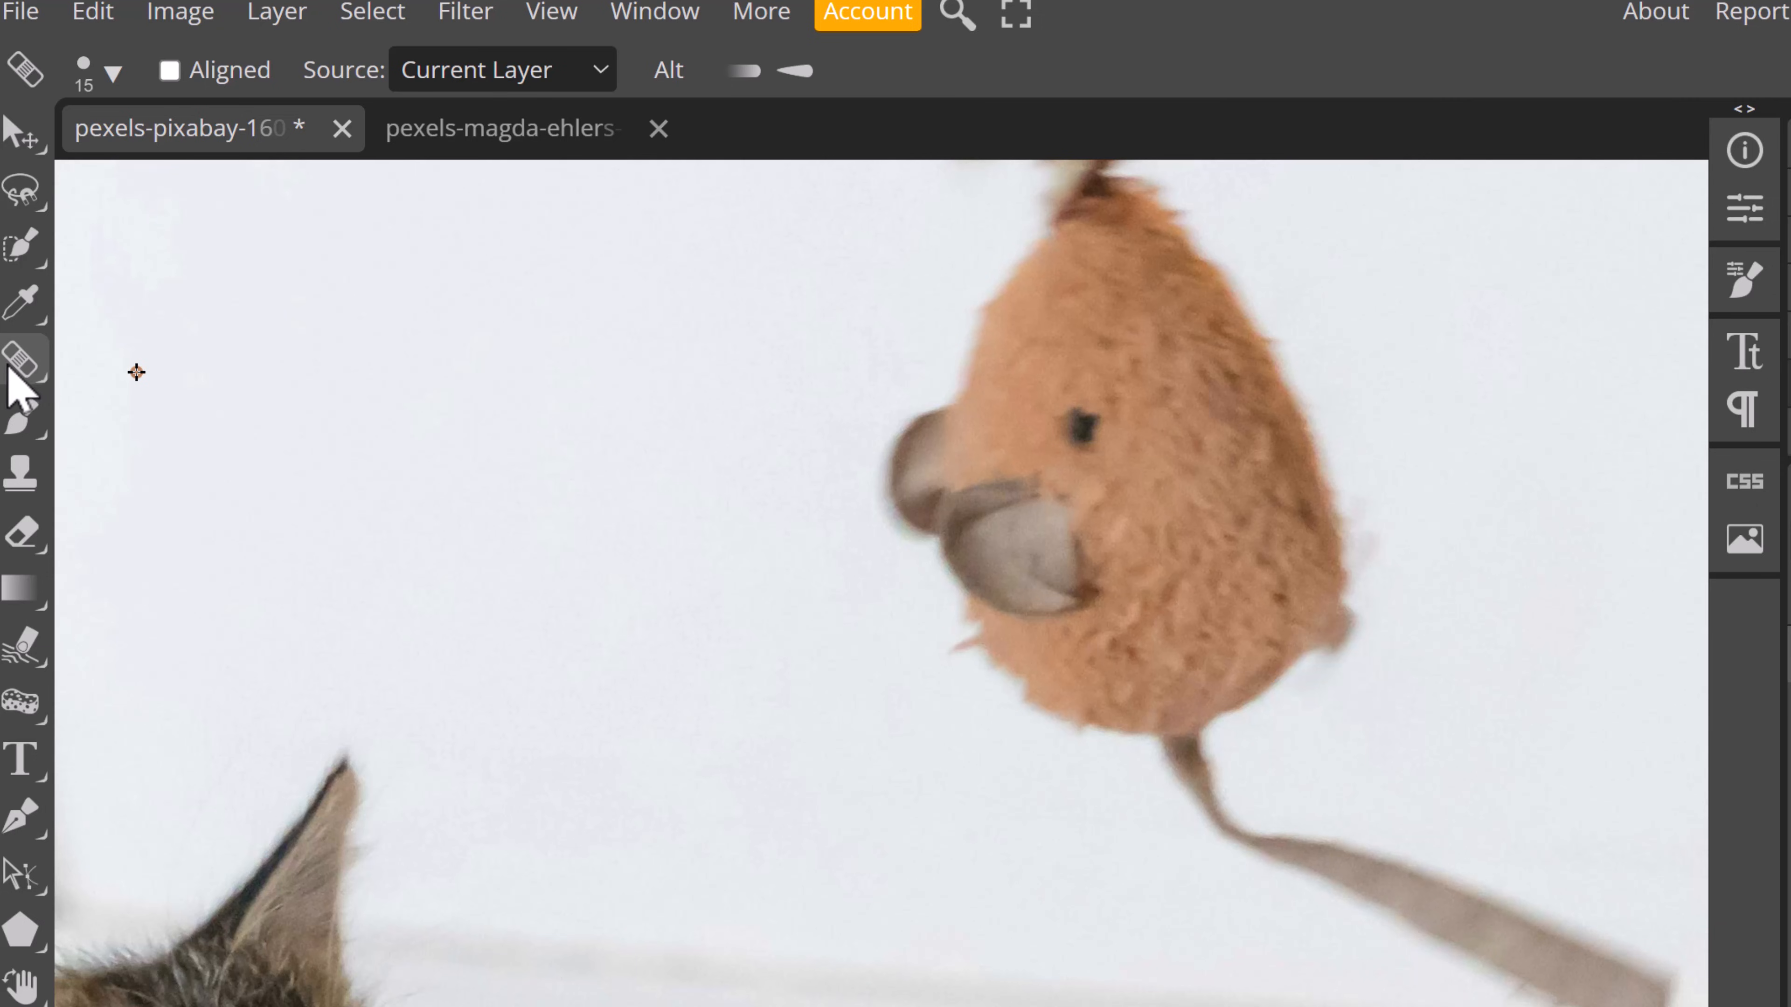
Try the Healing Brush at 35 px over the mouse toy's black eye, then undo the stroke.
click(28, 370)
click(28, 367)
click(113, 71)
drag(320, 171, 347, 171)
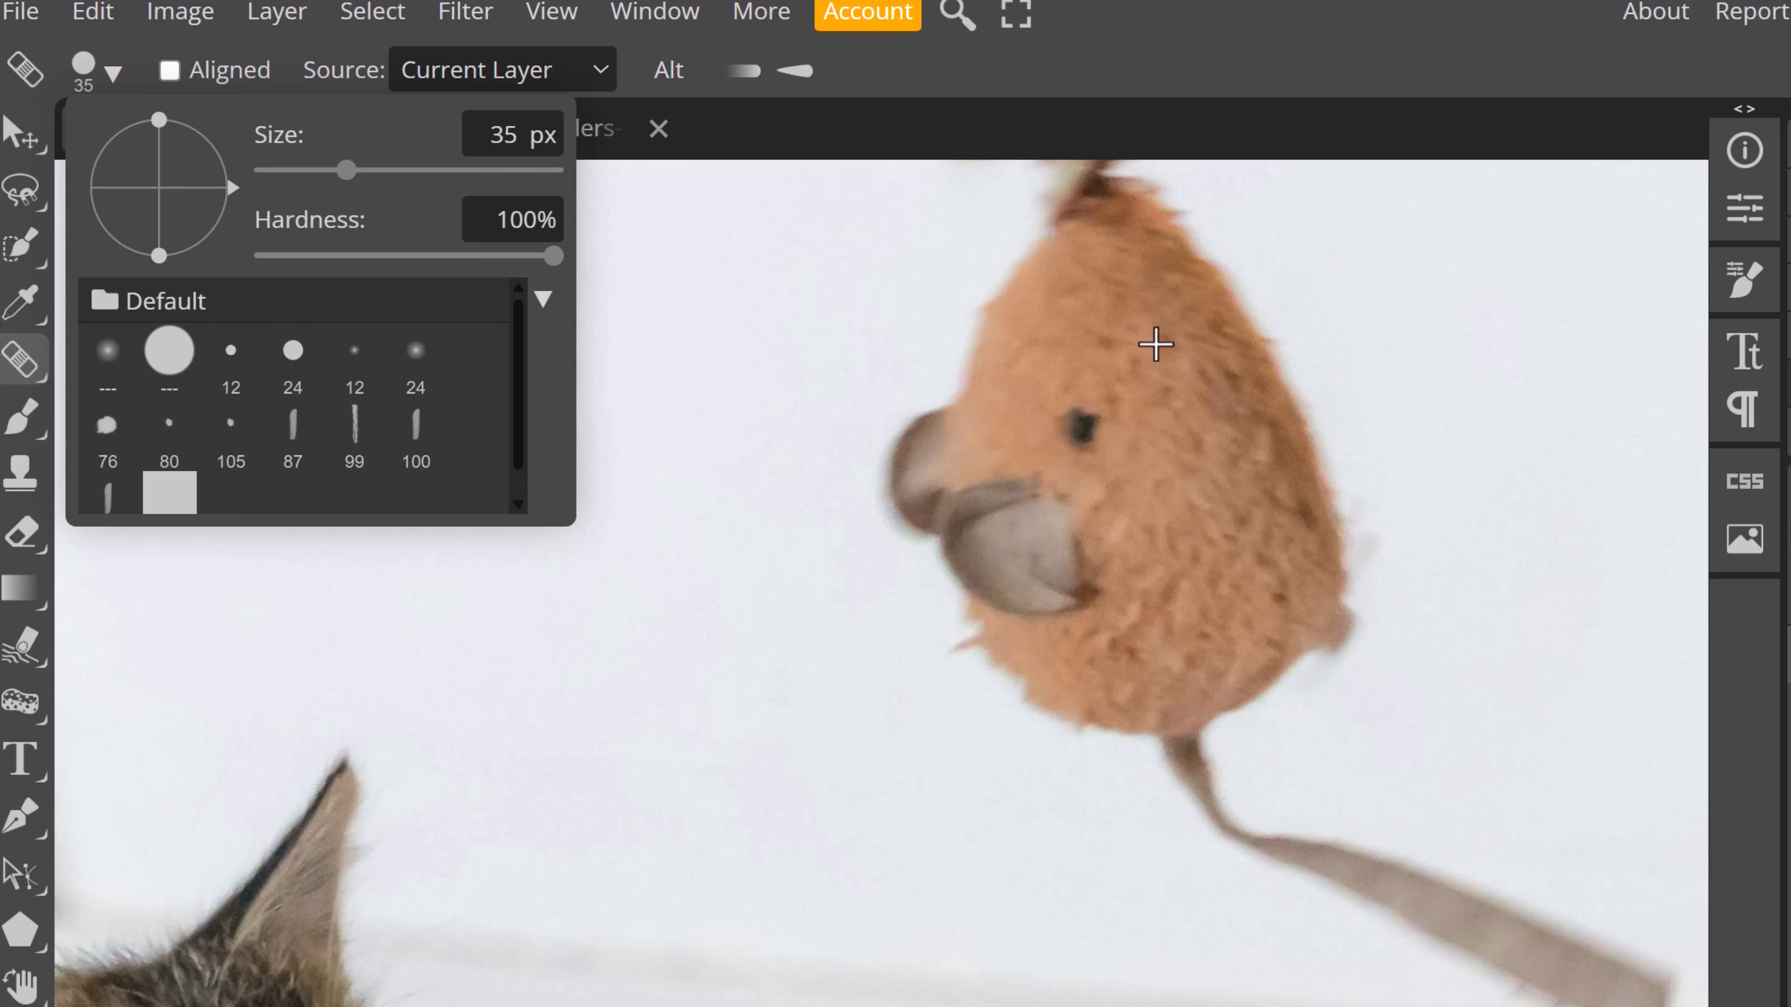
click(1131, 355)
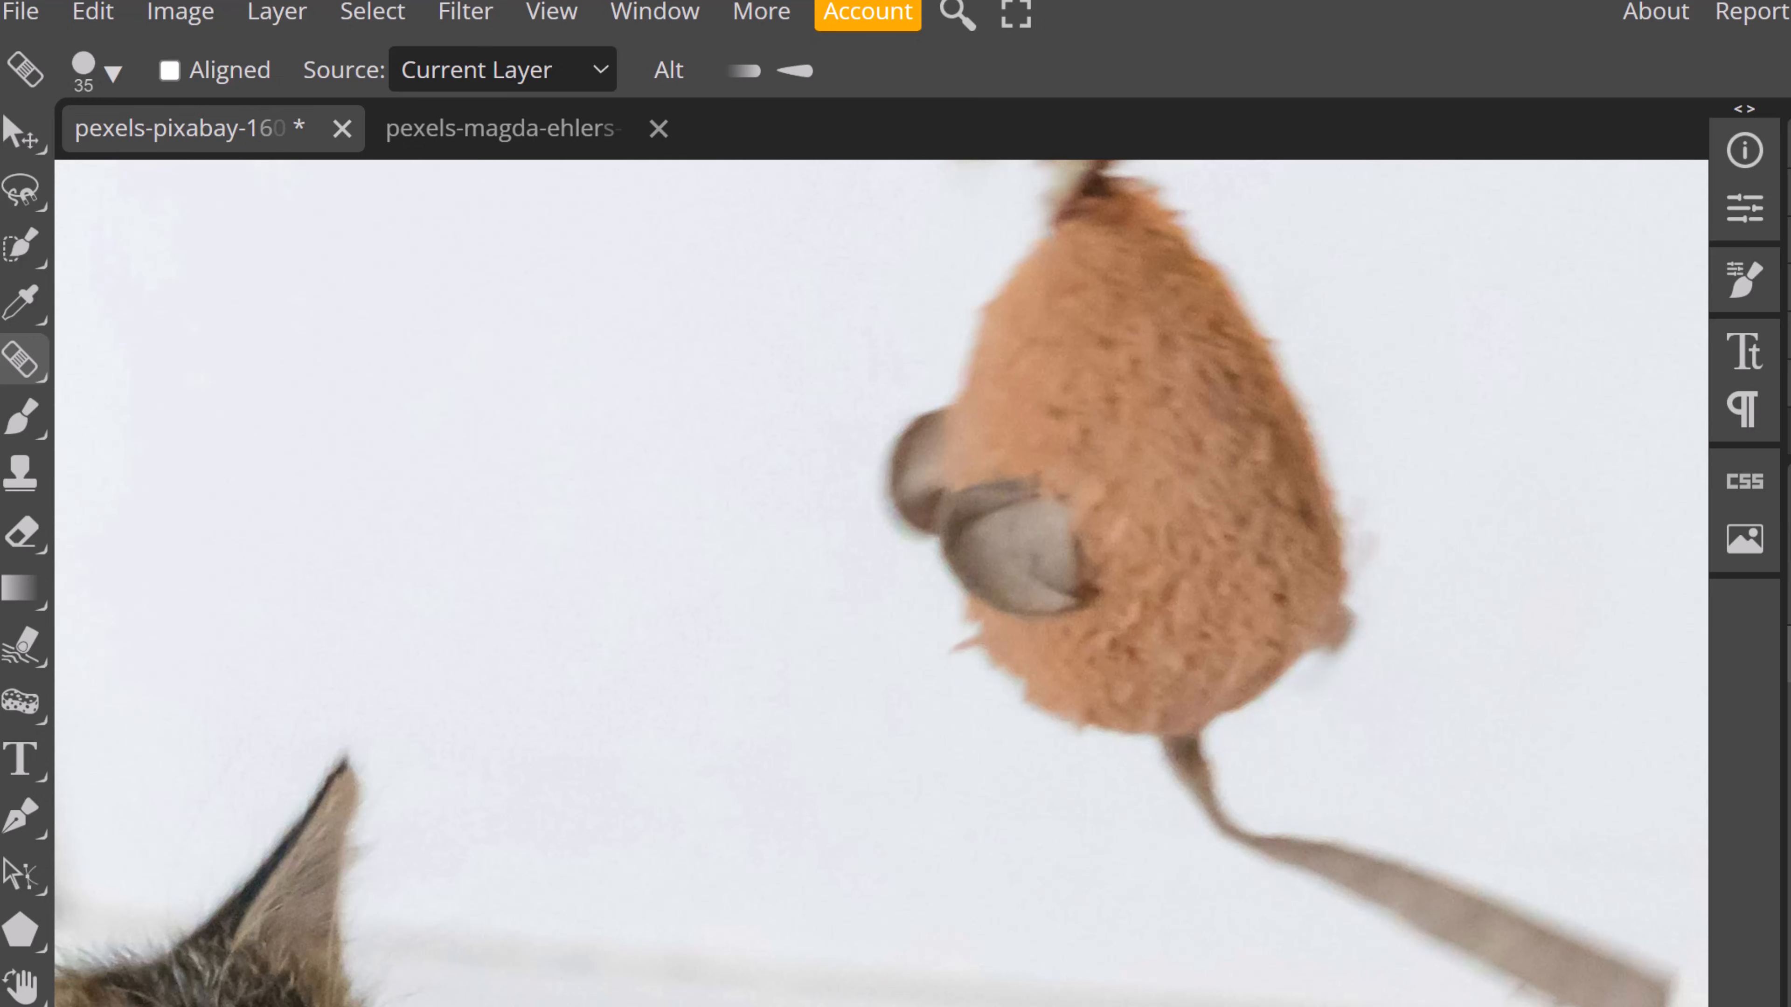
key(ctrl+z)
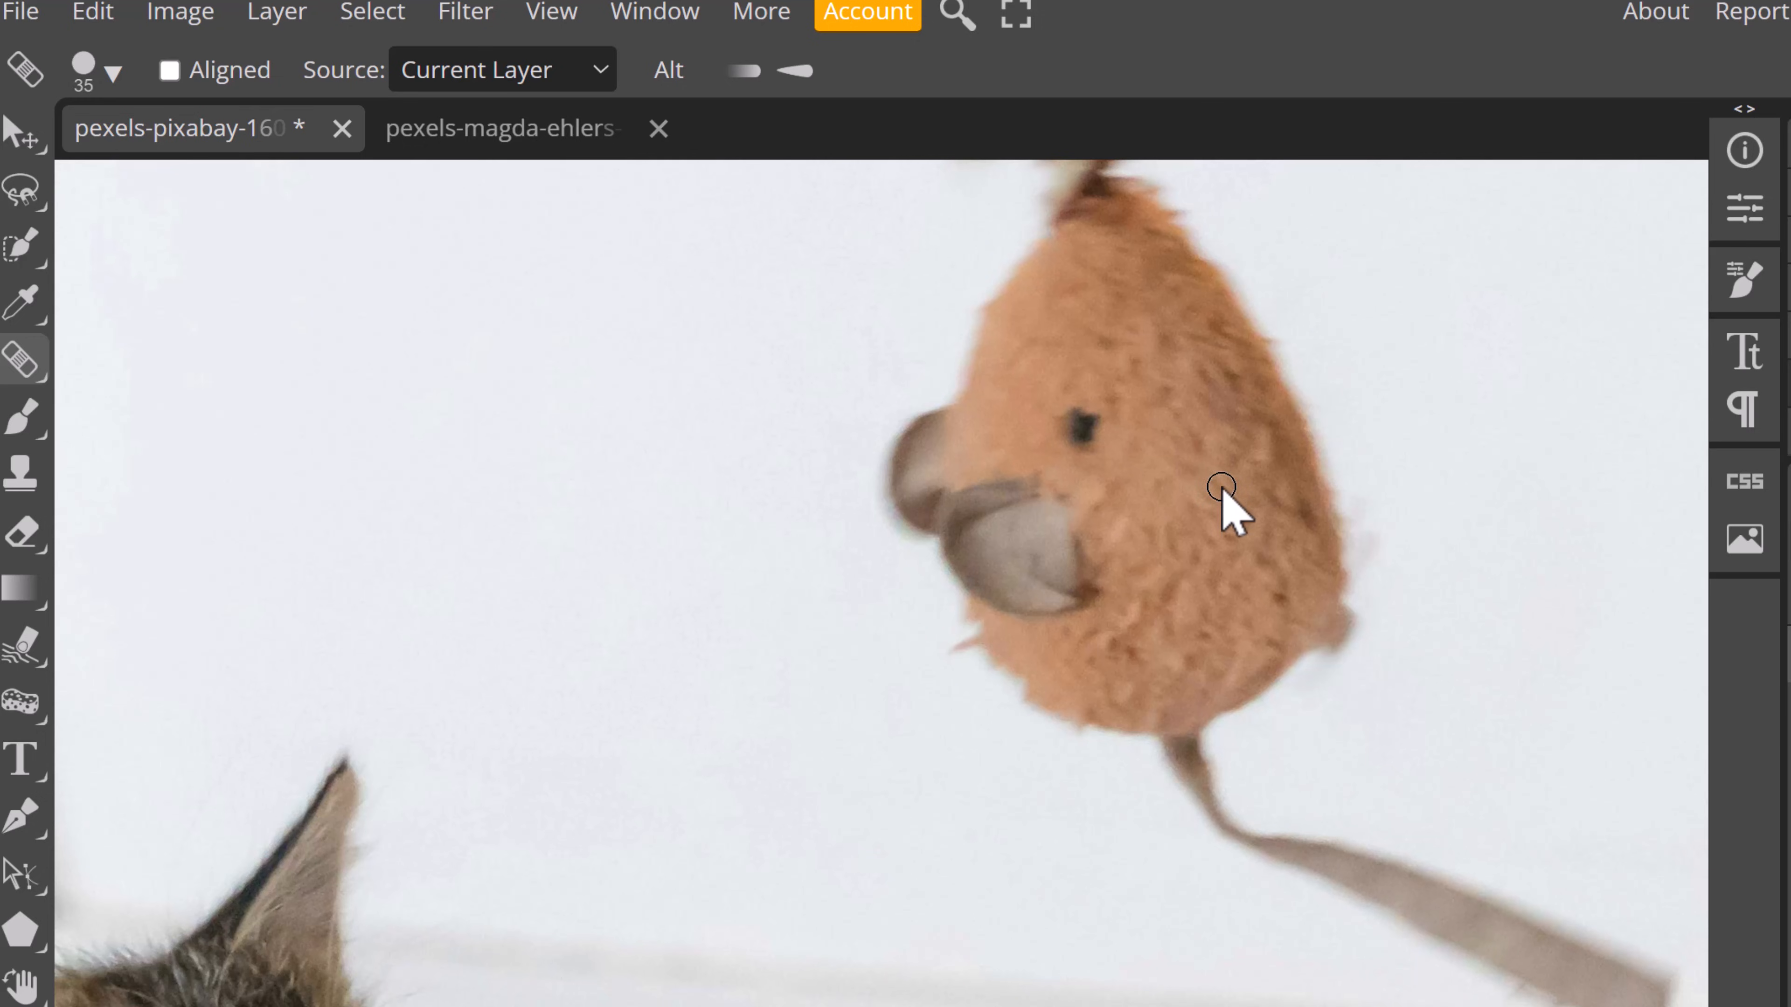
Paint over the mouse toy's black eye with the Spot Healing Brush at 30 px.
right_click(28, 364)
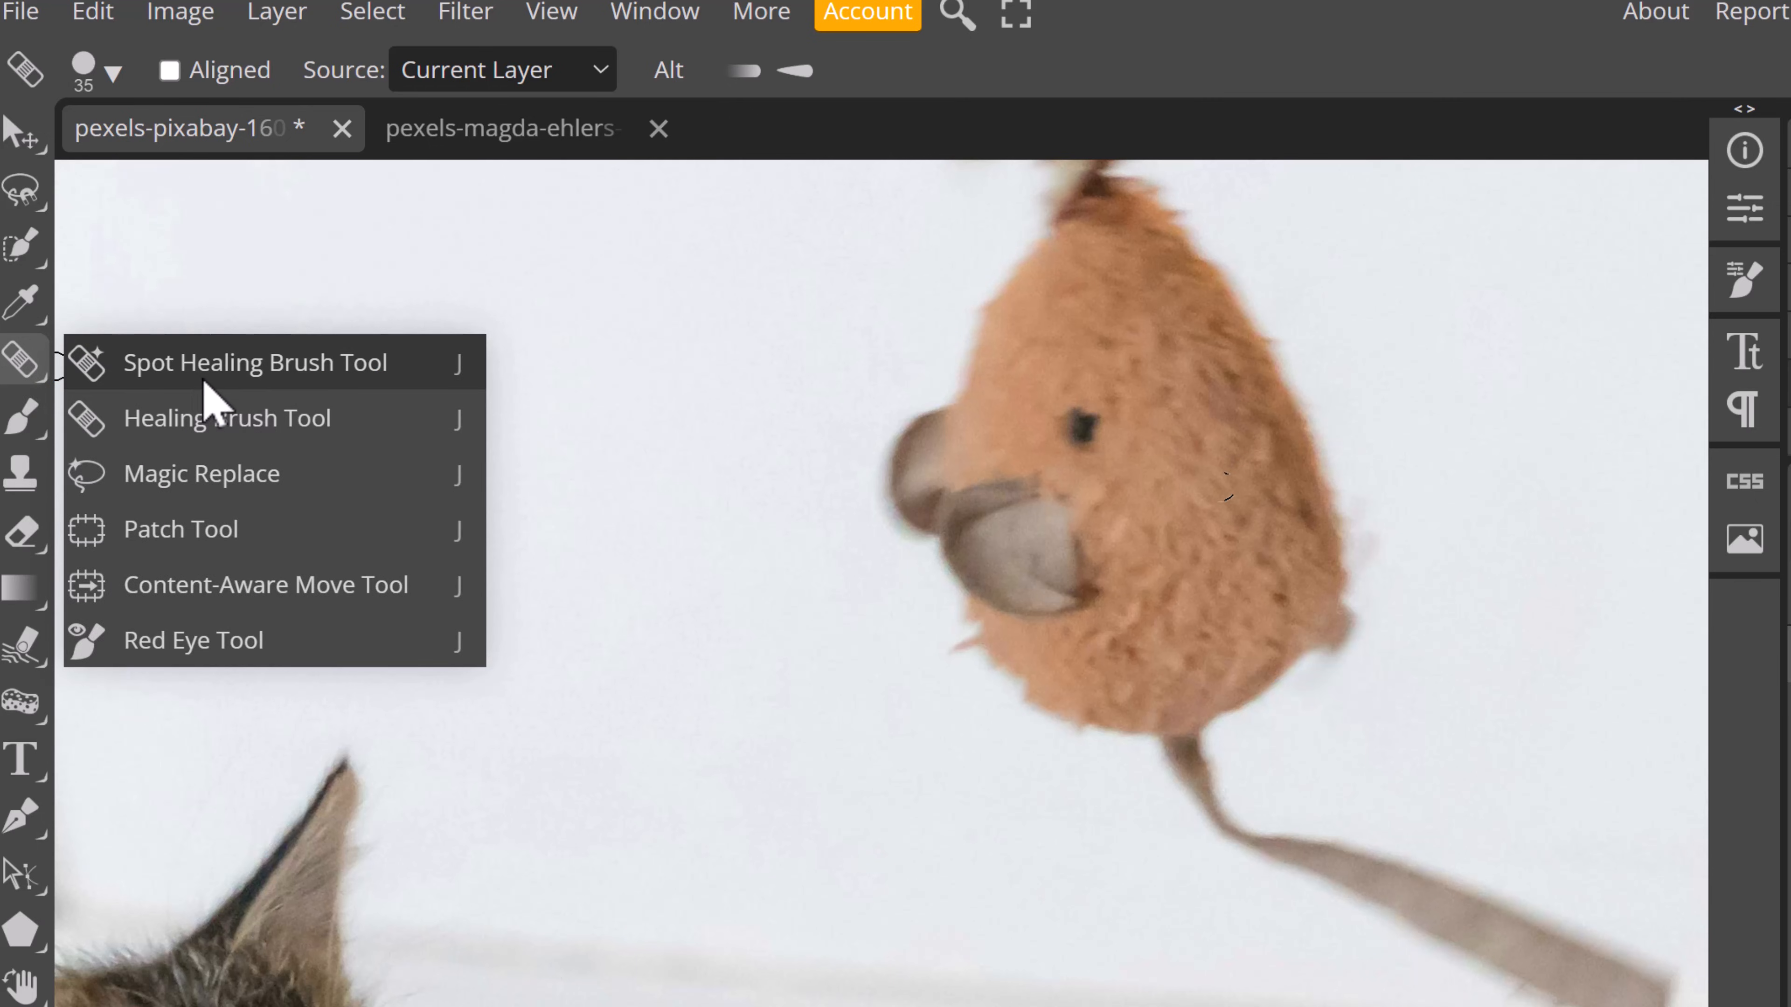
click(212, 367)
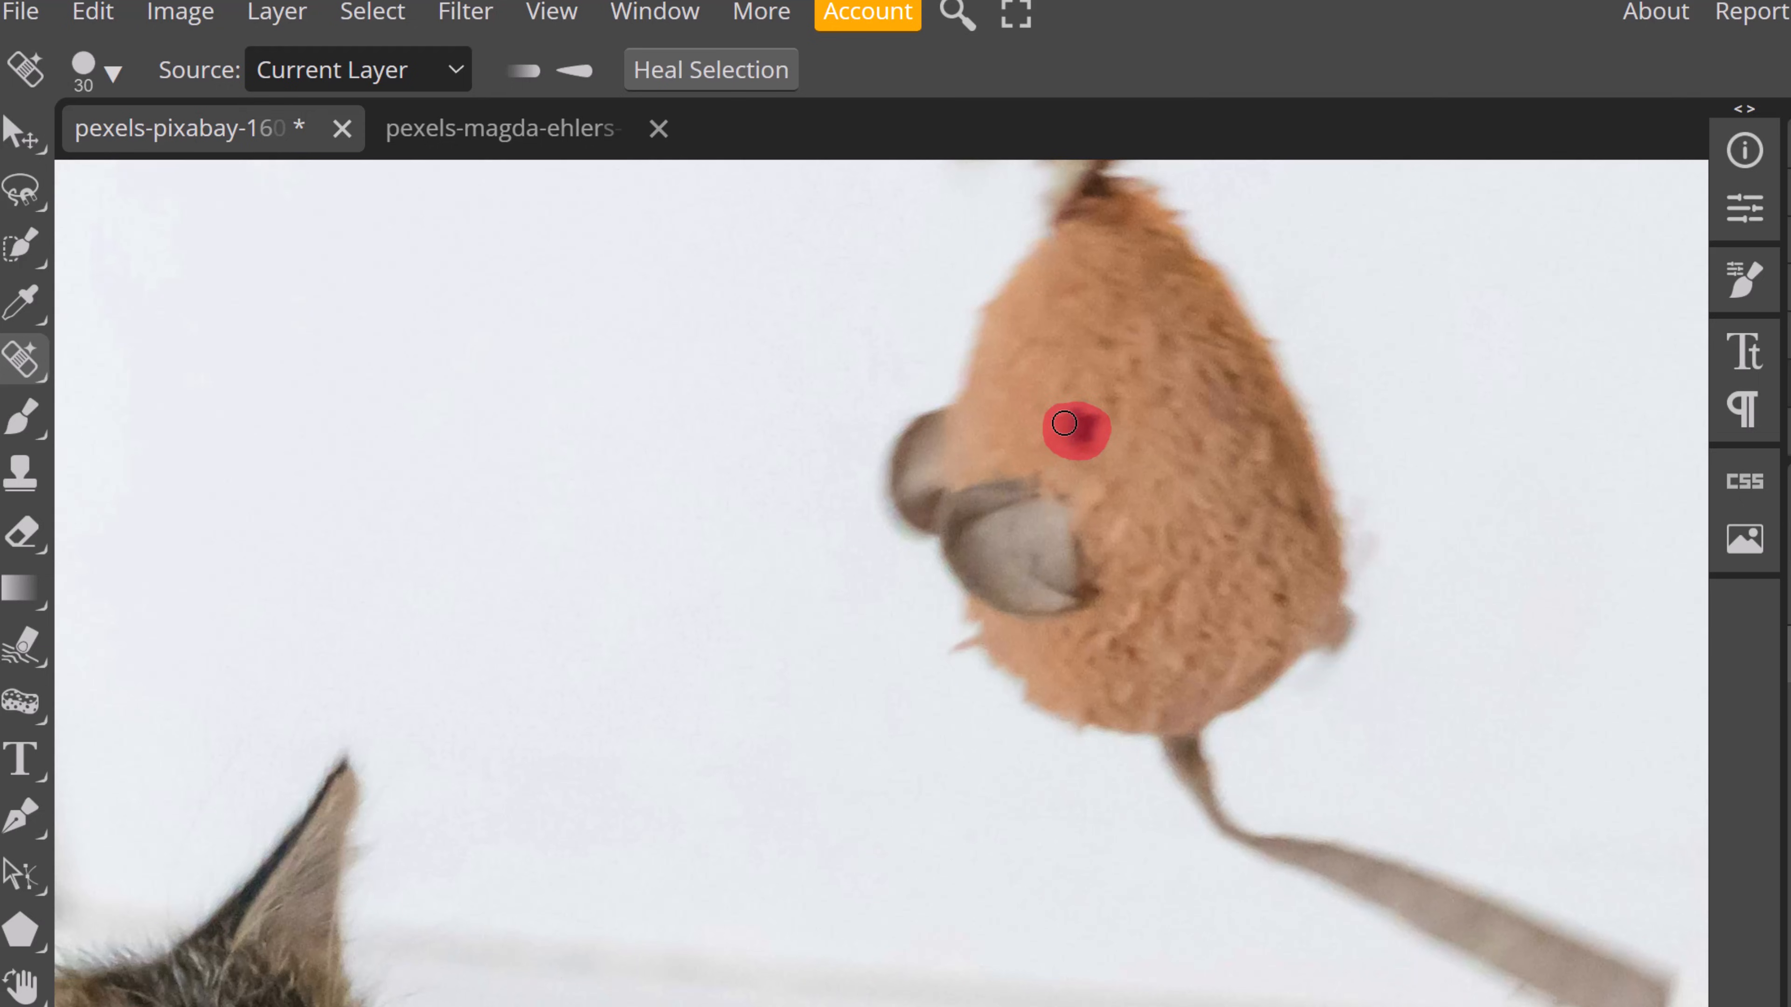
drag(1064, 423, 1065, 423)
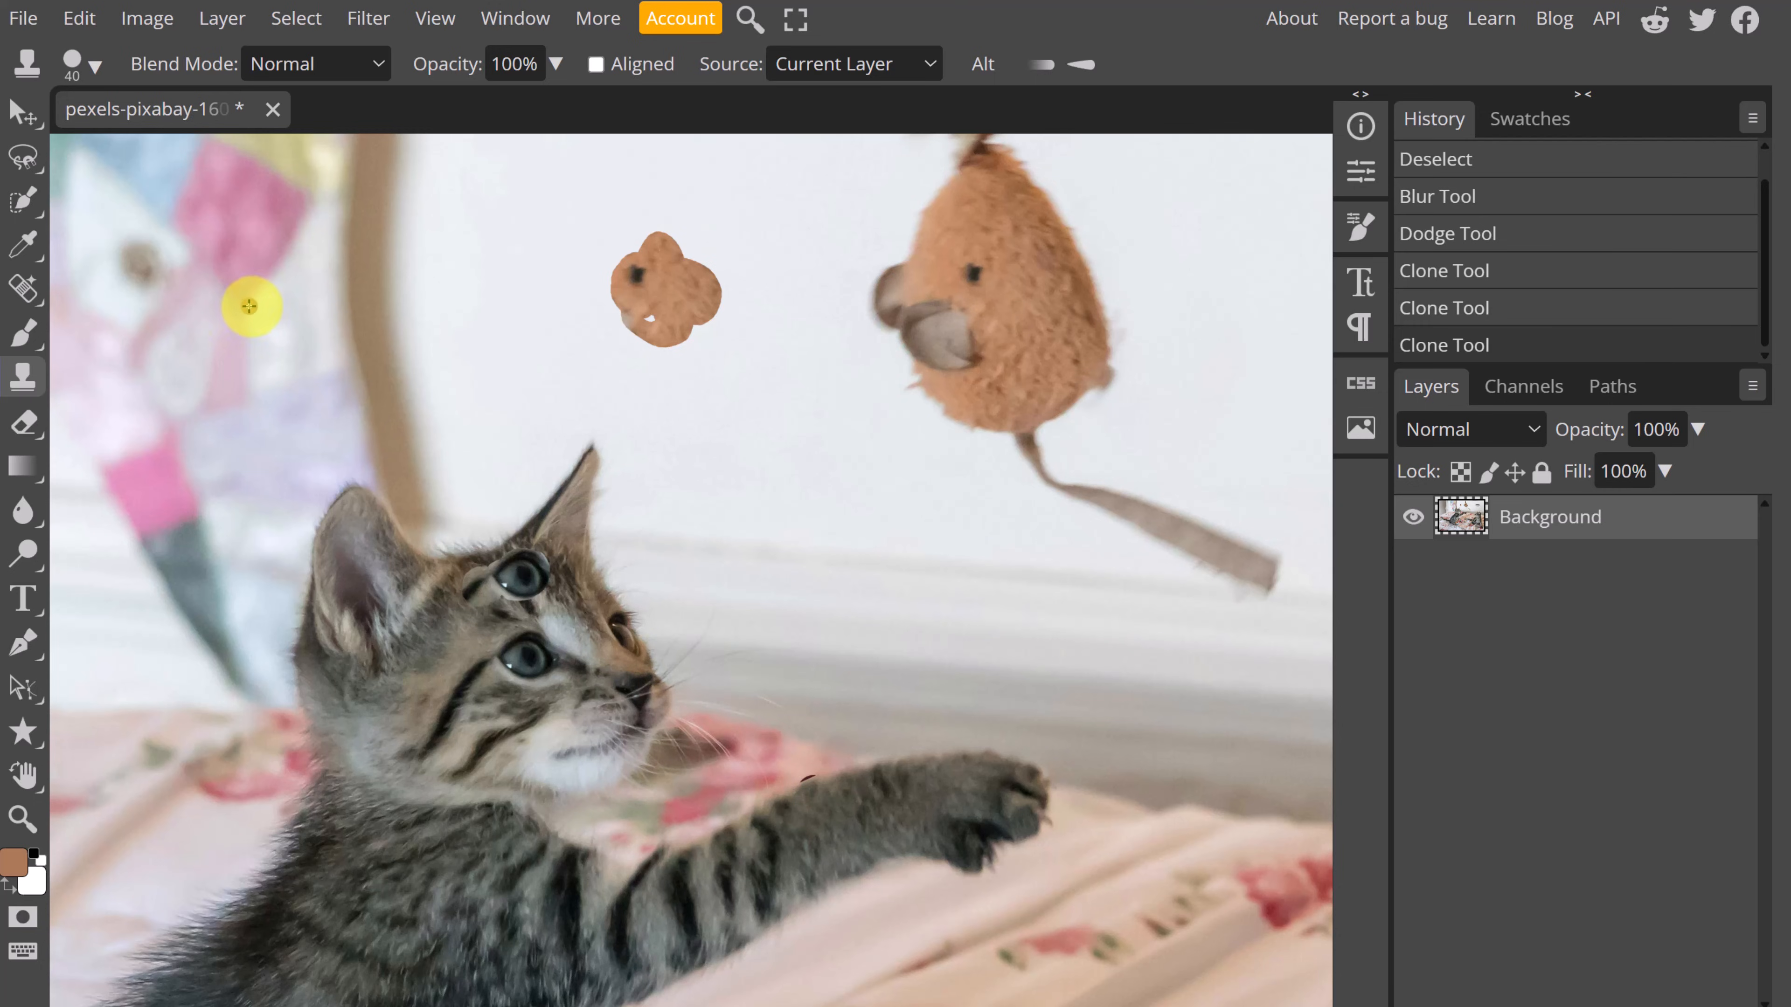
Open the ducklings photo and clone part of the mouse toy's face onto the orange ground above the birds.
click(23, 18)
click(74, 106)
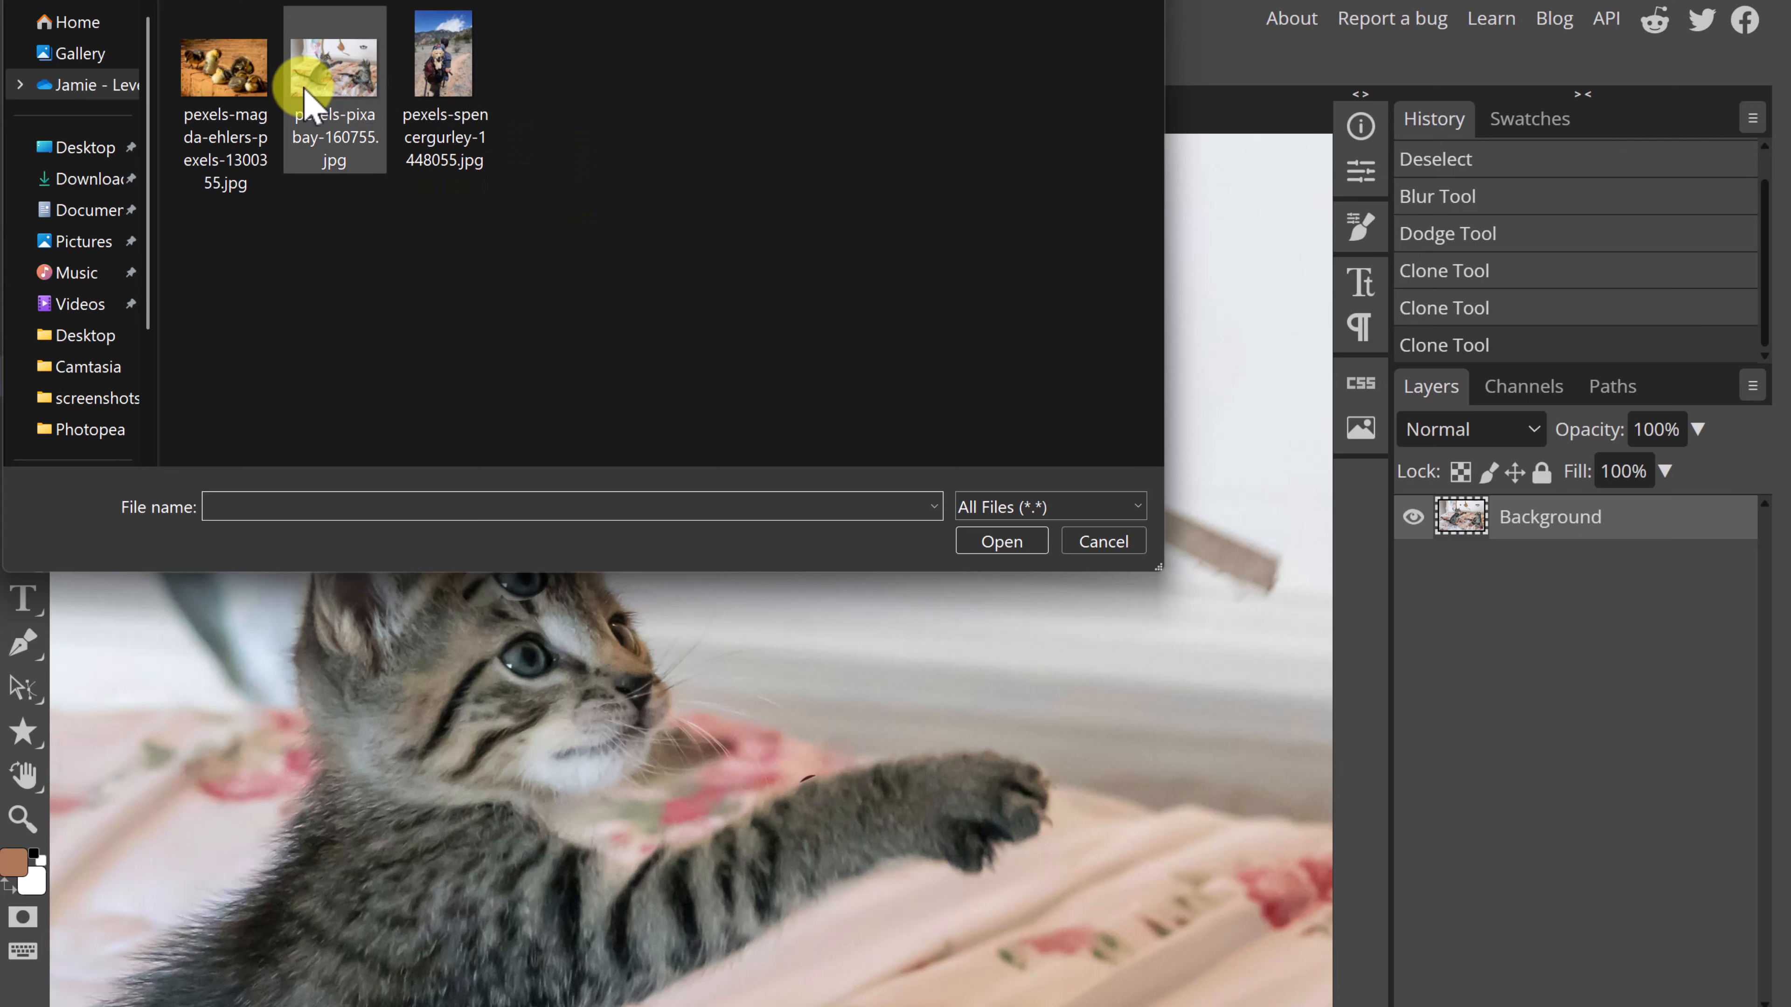
click(244, 77)
double_click(245, 77)
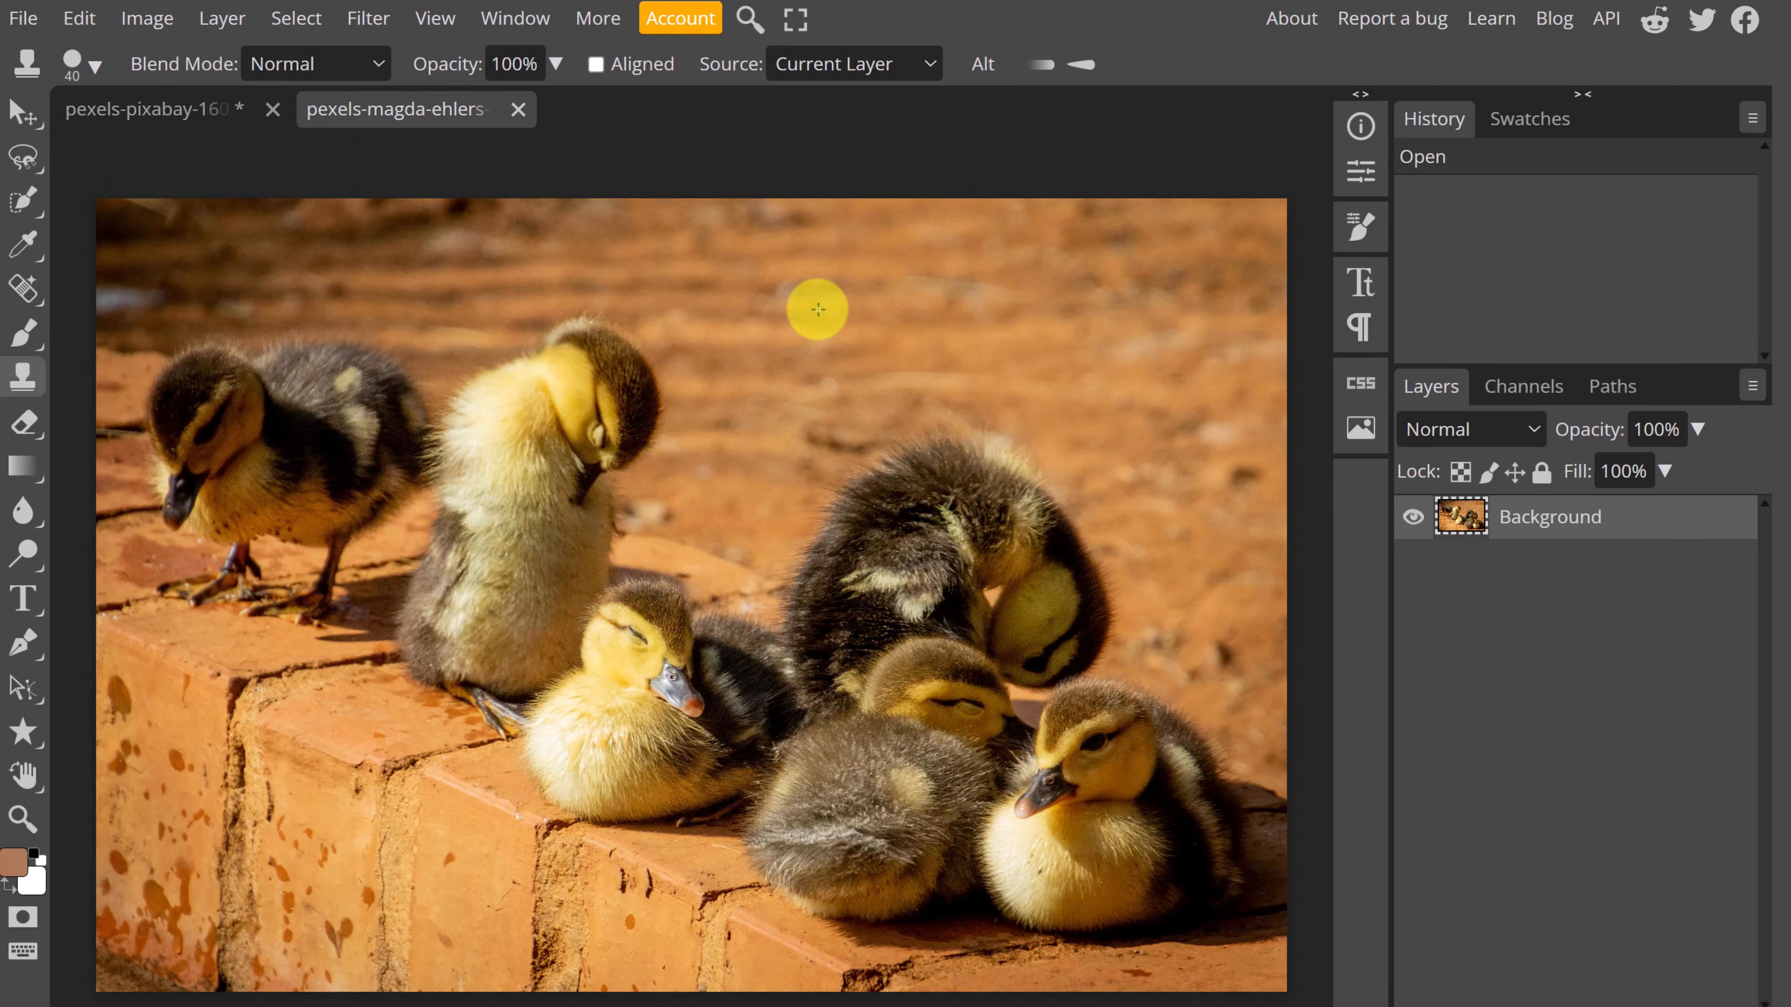
mouse_move(787, 326)
mouse_down()
mouse_move(792, 281)
mouse_move(828, 316)
mouse_move(835, 290)
mouse_move(827, 348)
mouse_move(811, 252)
mouse_move(836, 328)
mouse_move(785, 274)
mouse_move(790, 321)
mouse_up()
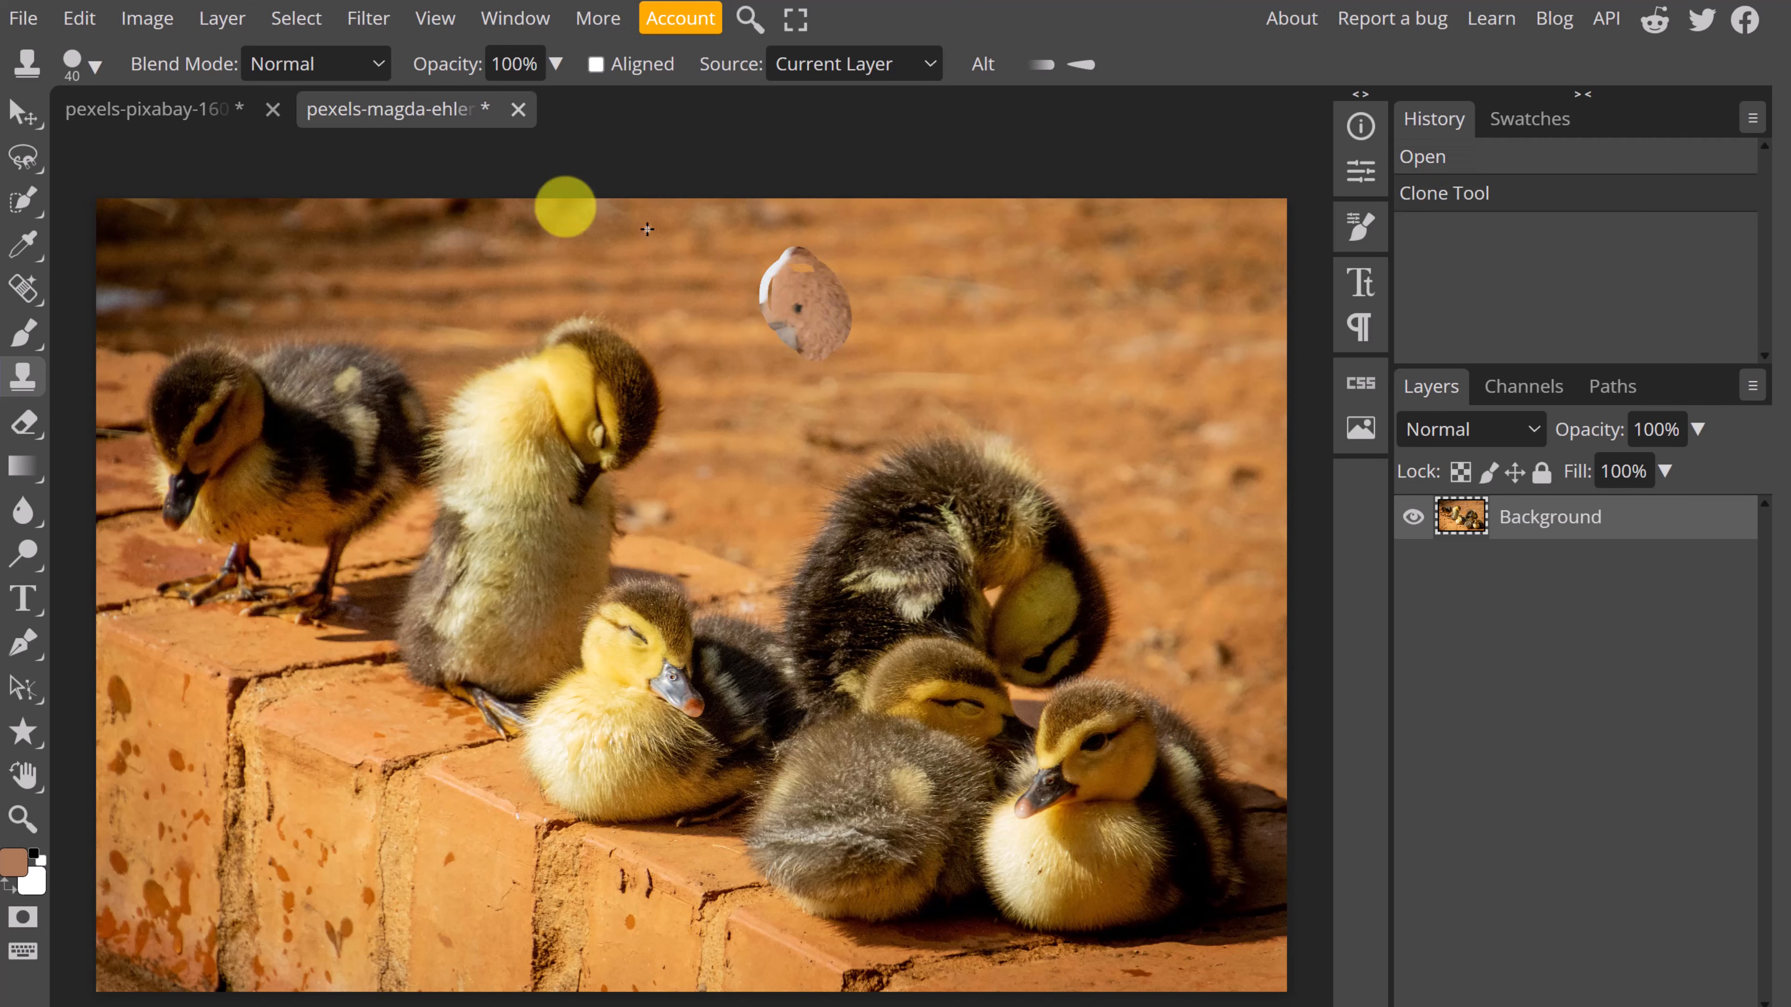
Create a new project from the 2560 x 1440 px Youtube Cover preset and paint on its blank canvas with the Clone Stamp.
click(24, 18)
click(62, 58)
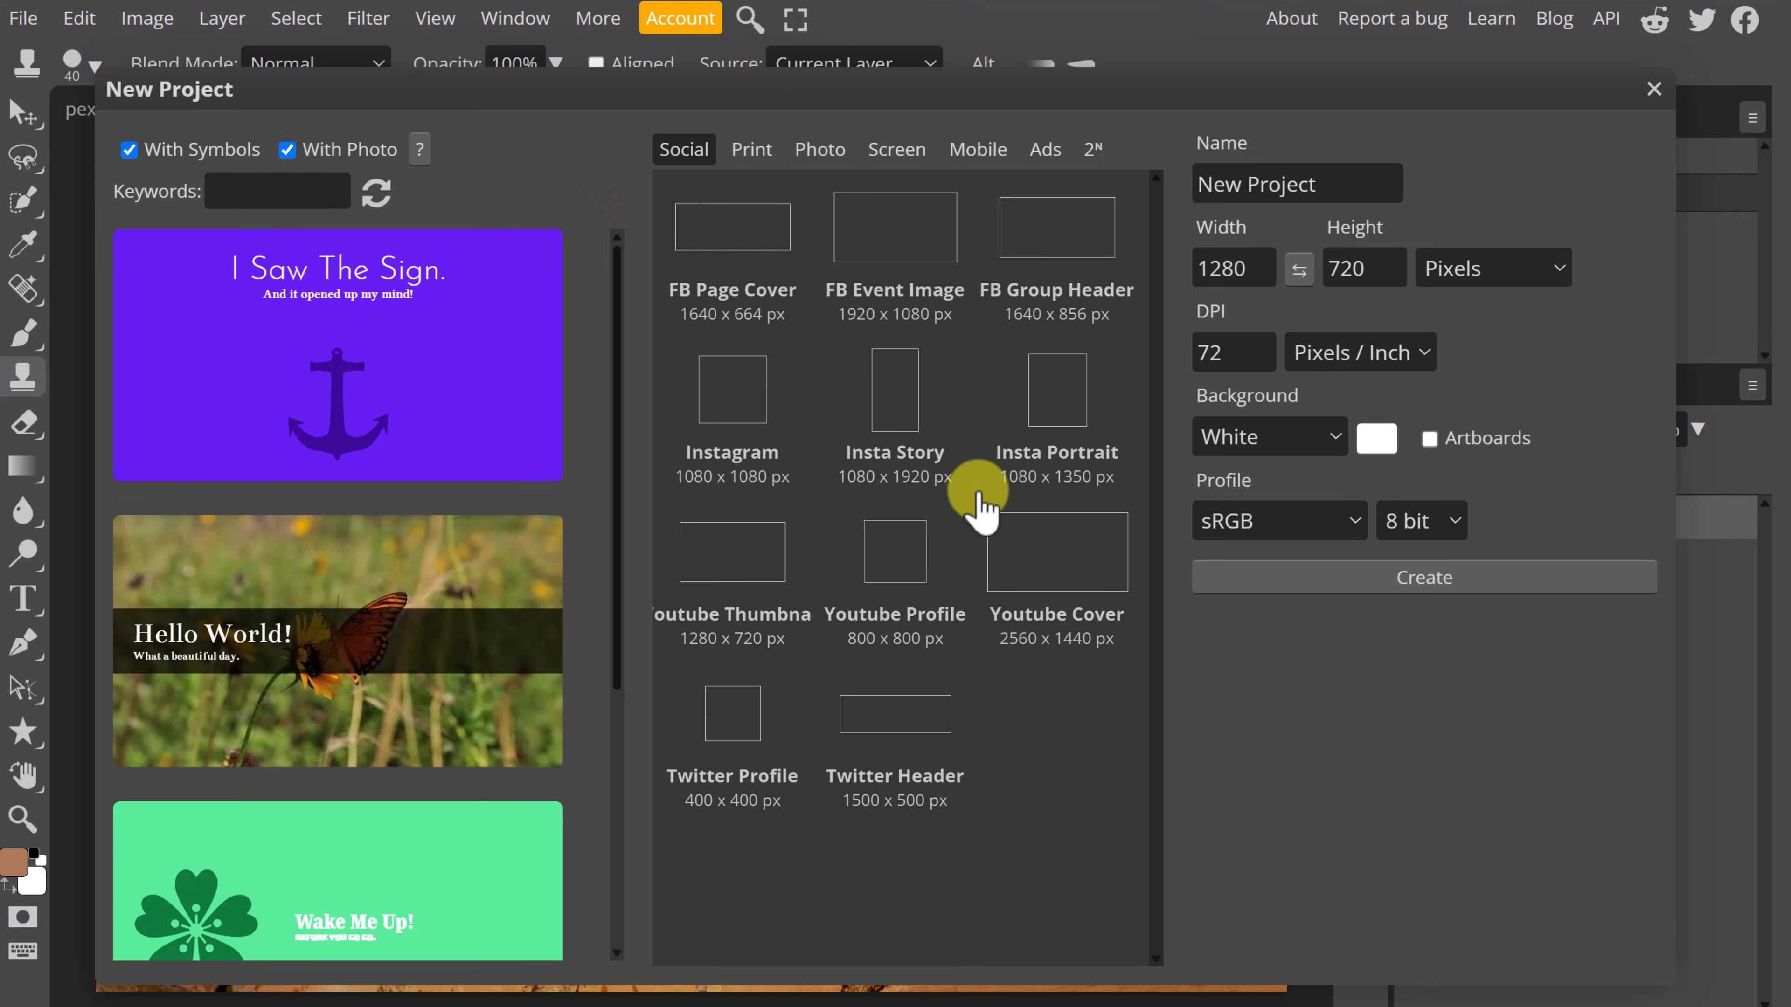
click(1040, 542)
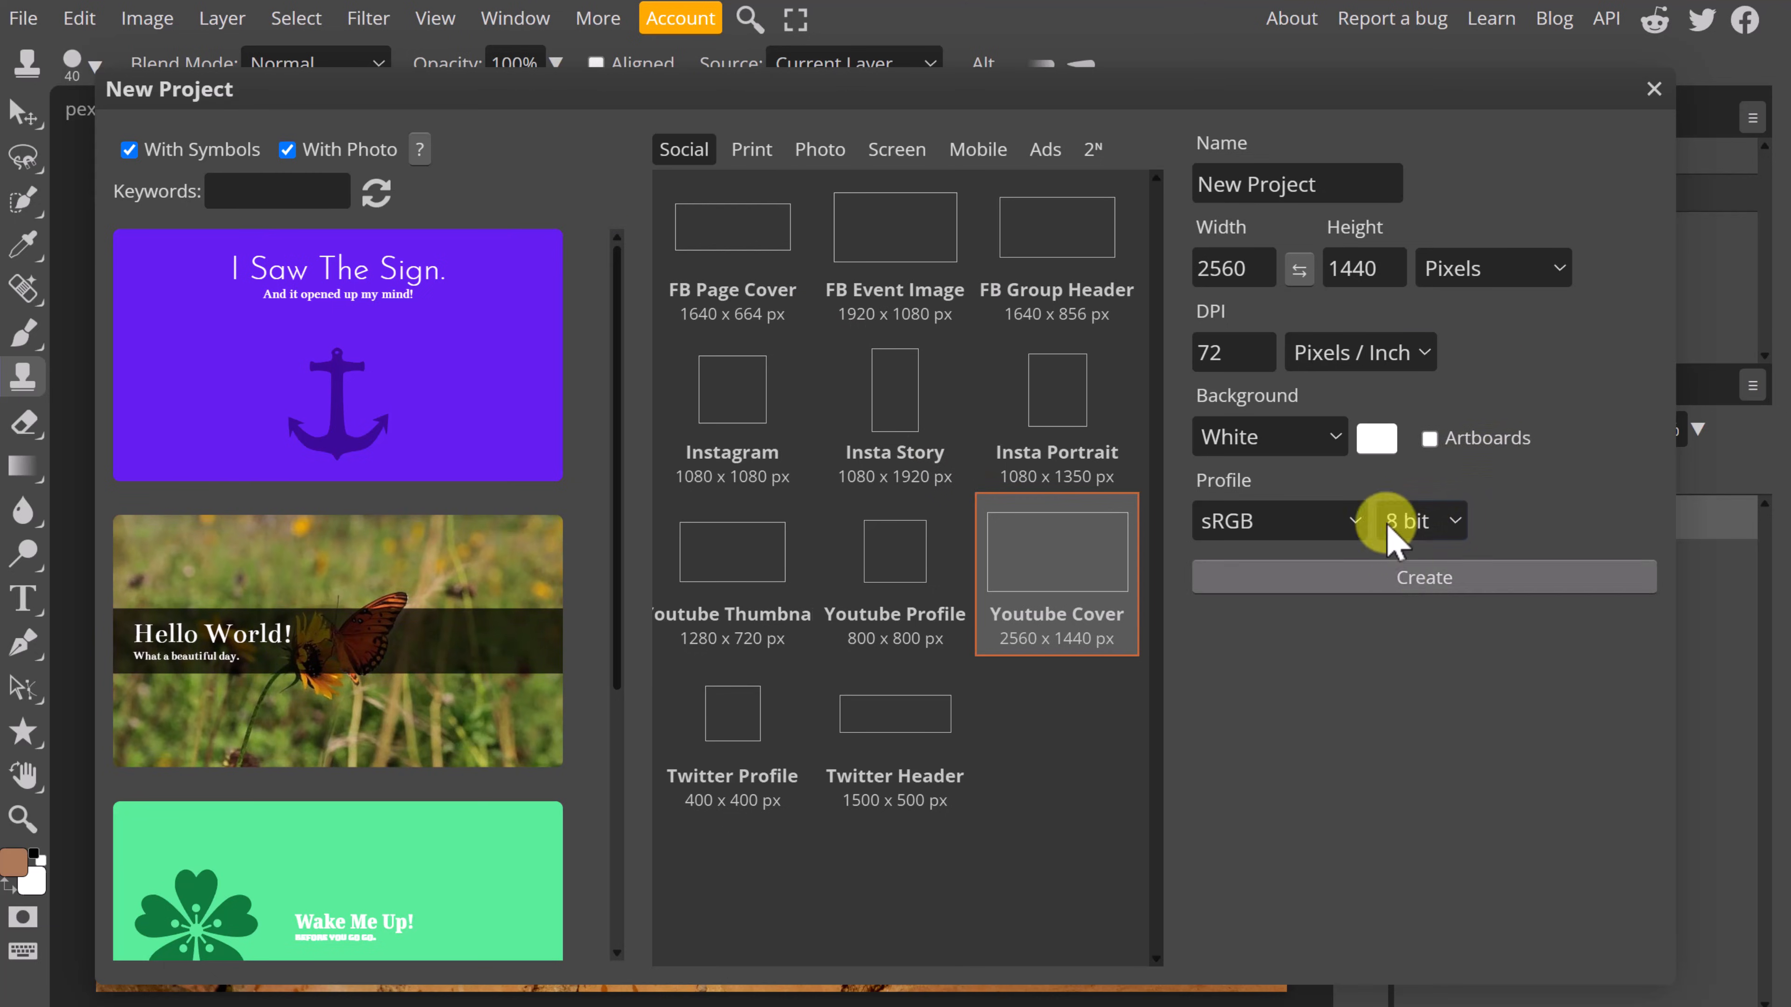
click(1283, 172)
click(1423, 585)
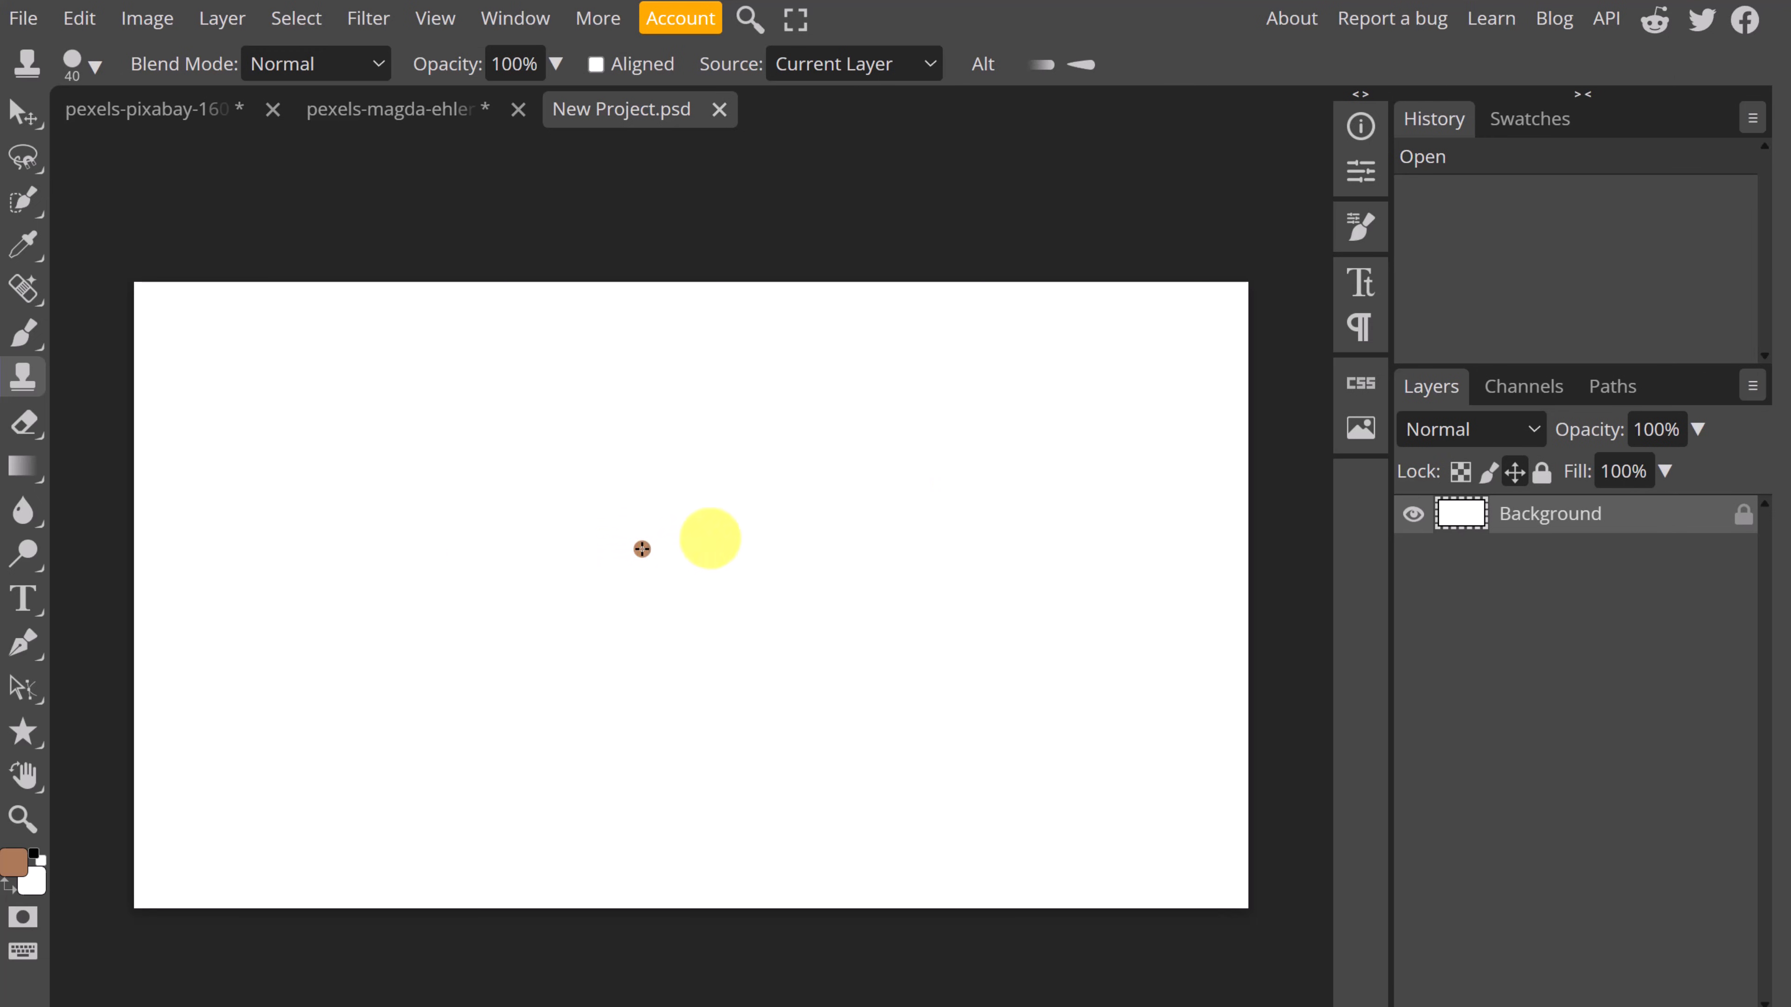
mouse_move(729, 506)
mouse_down()
mouse_move(682, 561)
mouse_move(720, 502)
mouse_move(717, 538)
mouse_move(695, 526)
mouse_move(735, 544)
mouse_move(697, 552)
mouse_move(712, 485)
mouse_move(749, 571)
mouse_move(695, 524)
mouse_move(661, 539)
mouse_move(702, 561)
mouse_move(767, 550)
mouse_move(690, 483)
mouse_move(664, 515)
mouse_move(728, 534)
mouse_up()
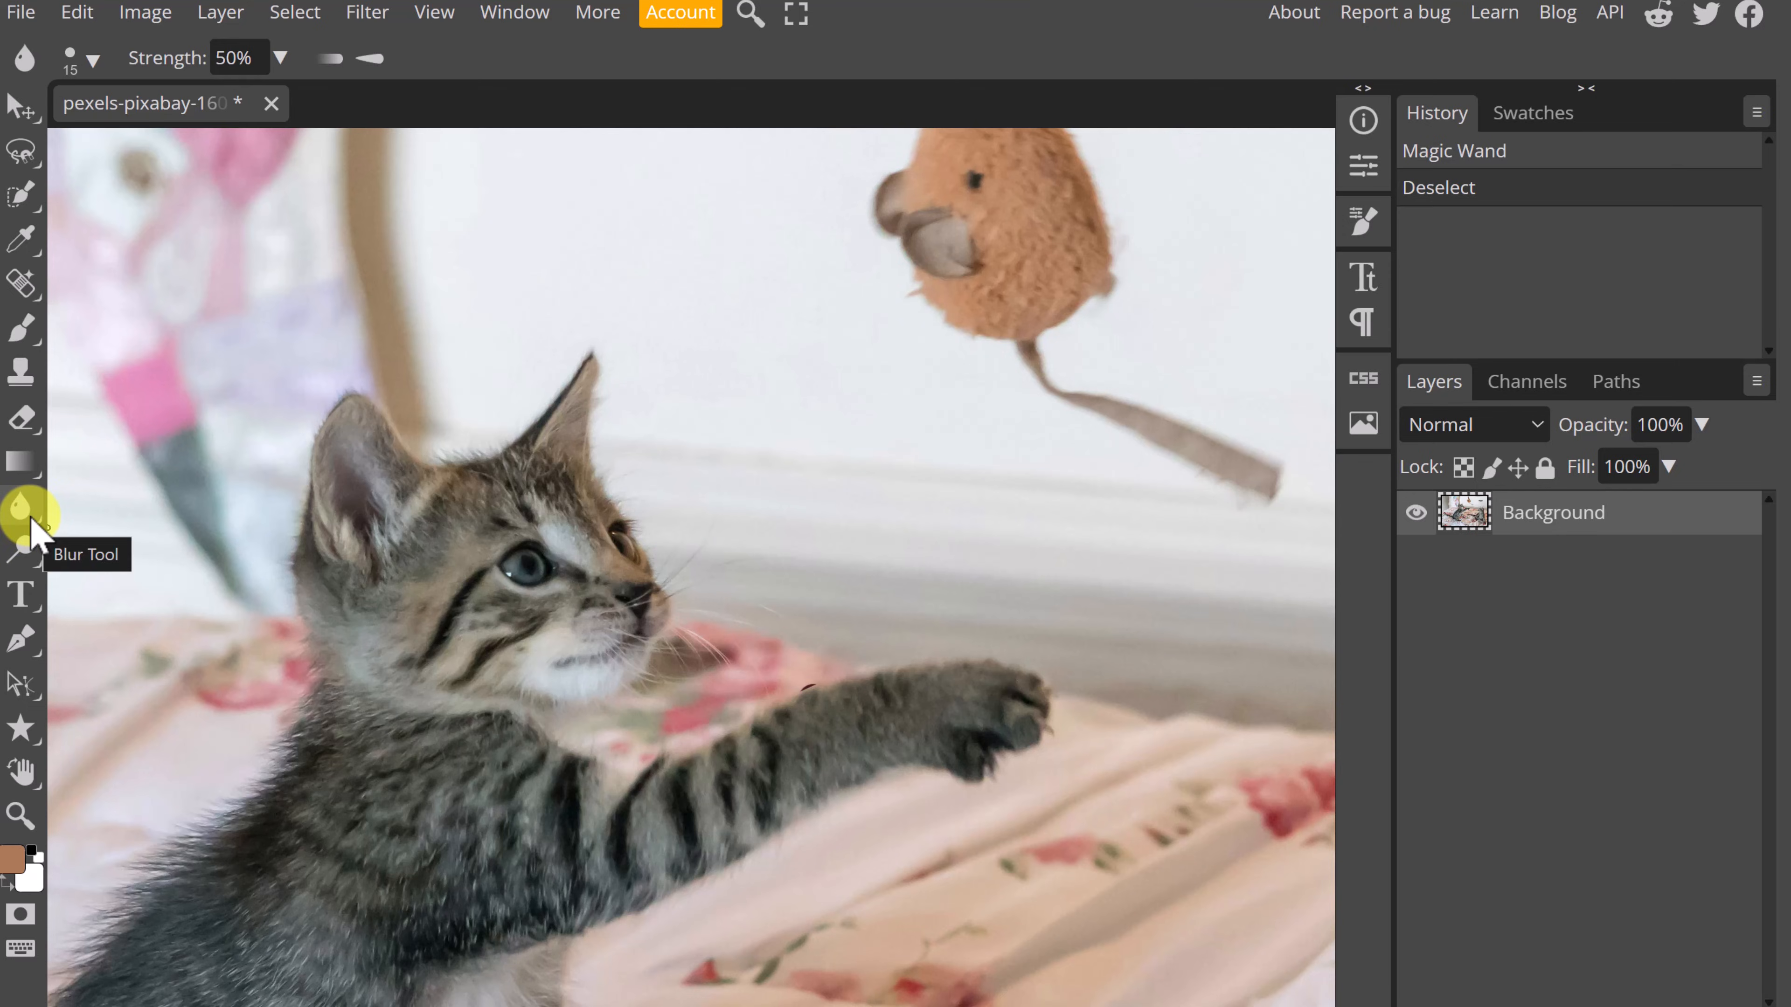
Blur the kitten's near eye in close-up with the Blur tool at 100 px and 50% strength.
right_click(26, 519)
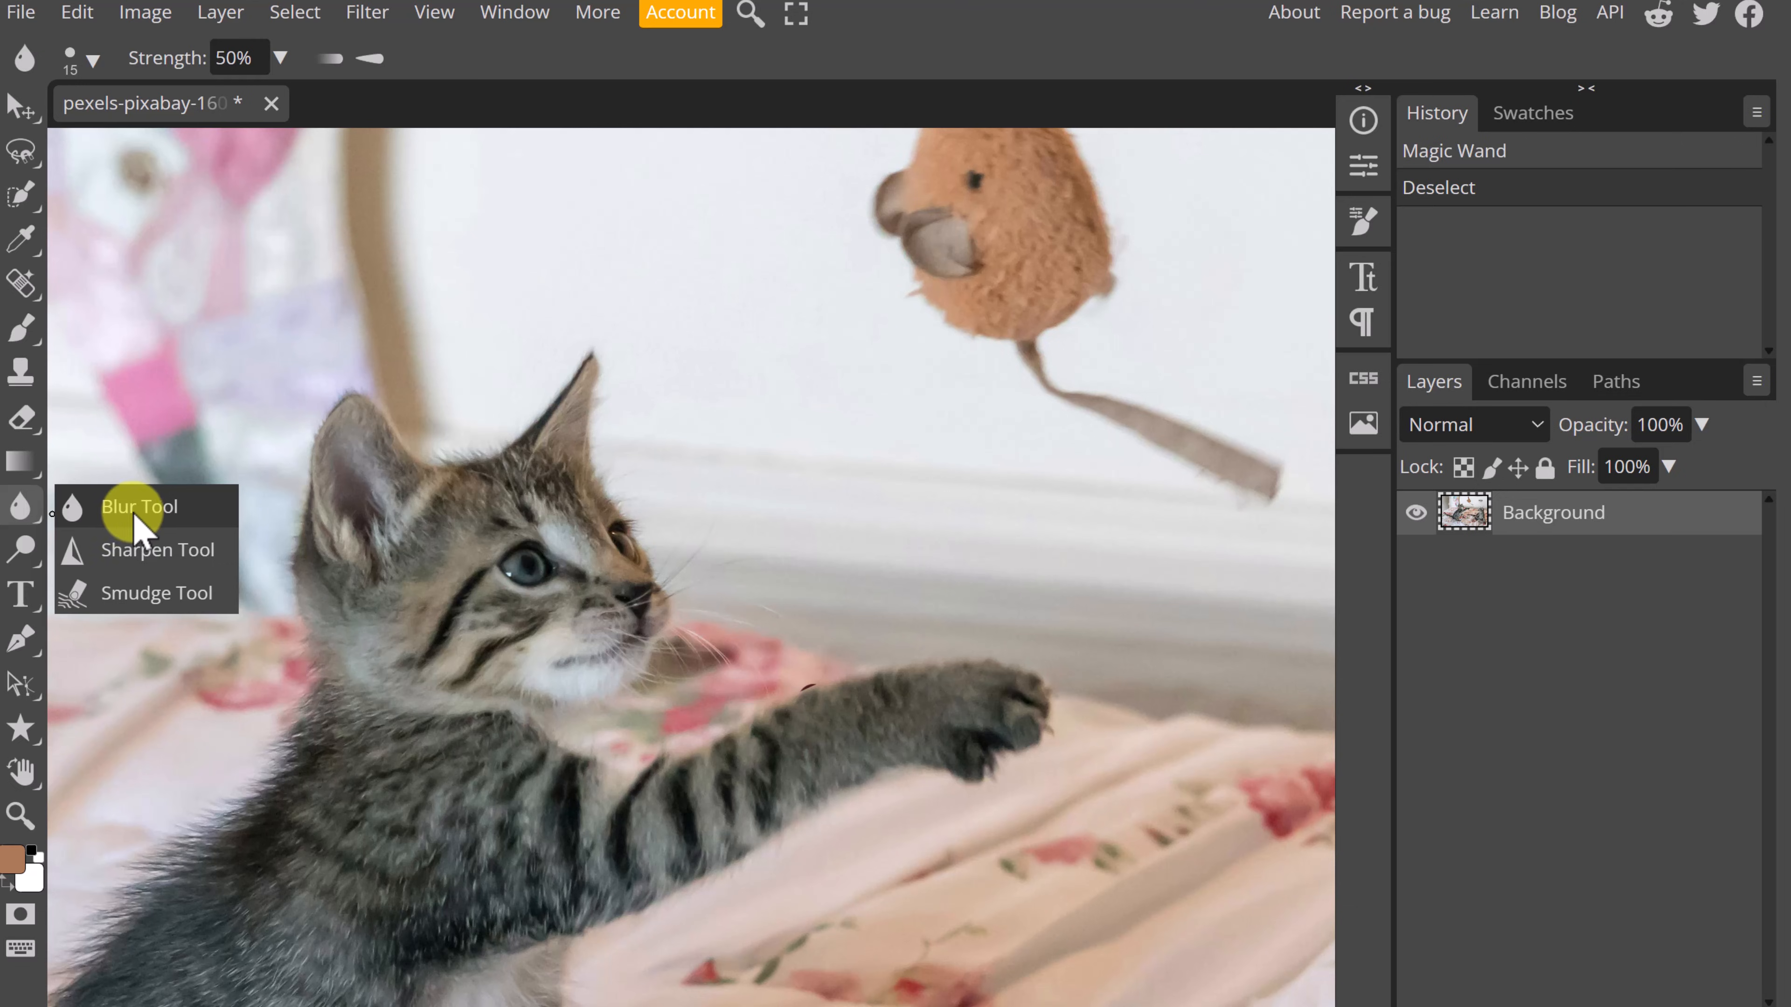
click(178, 521)
click(21, 817)
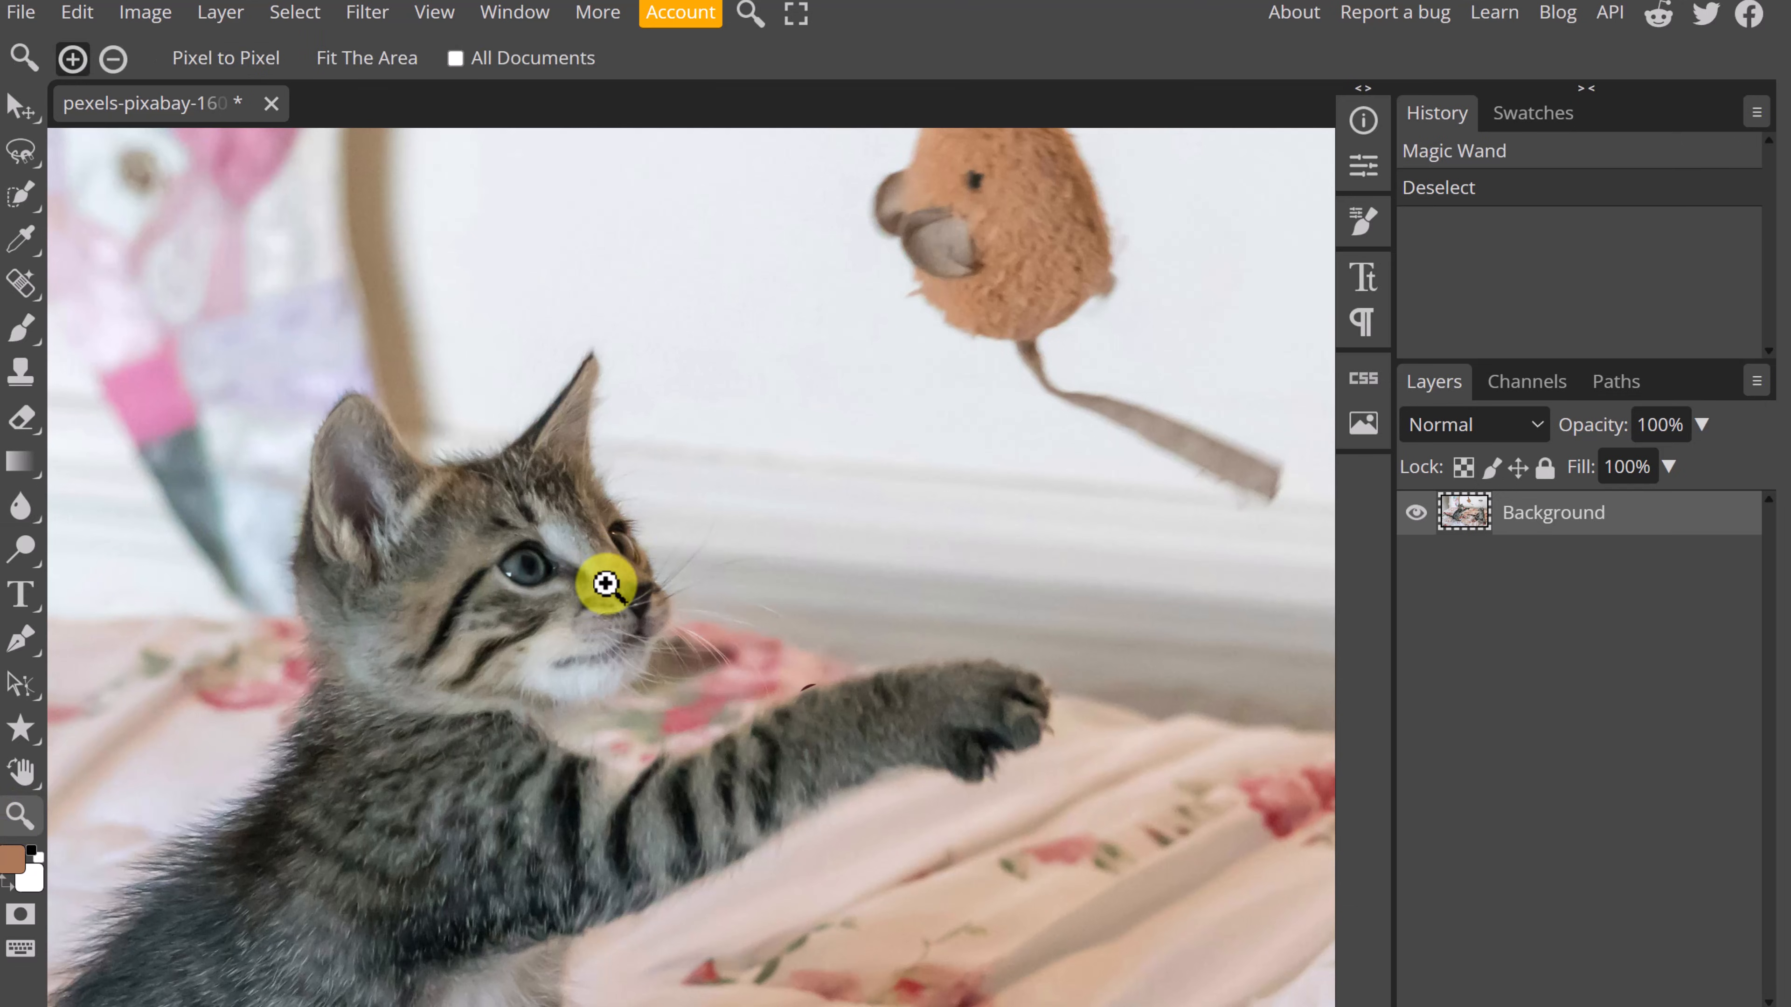
scroll(580, 599, up, 1)
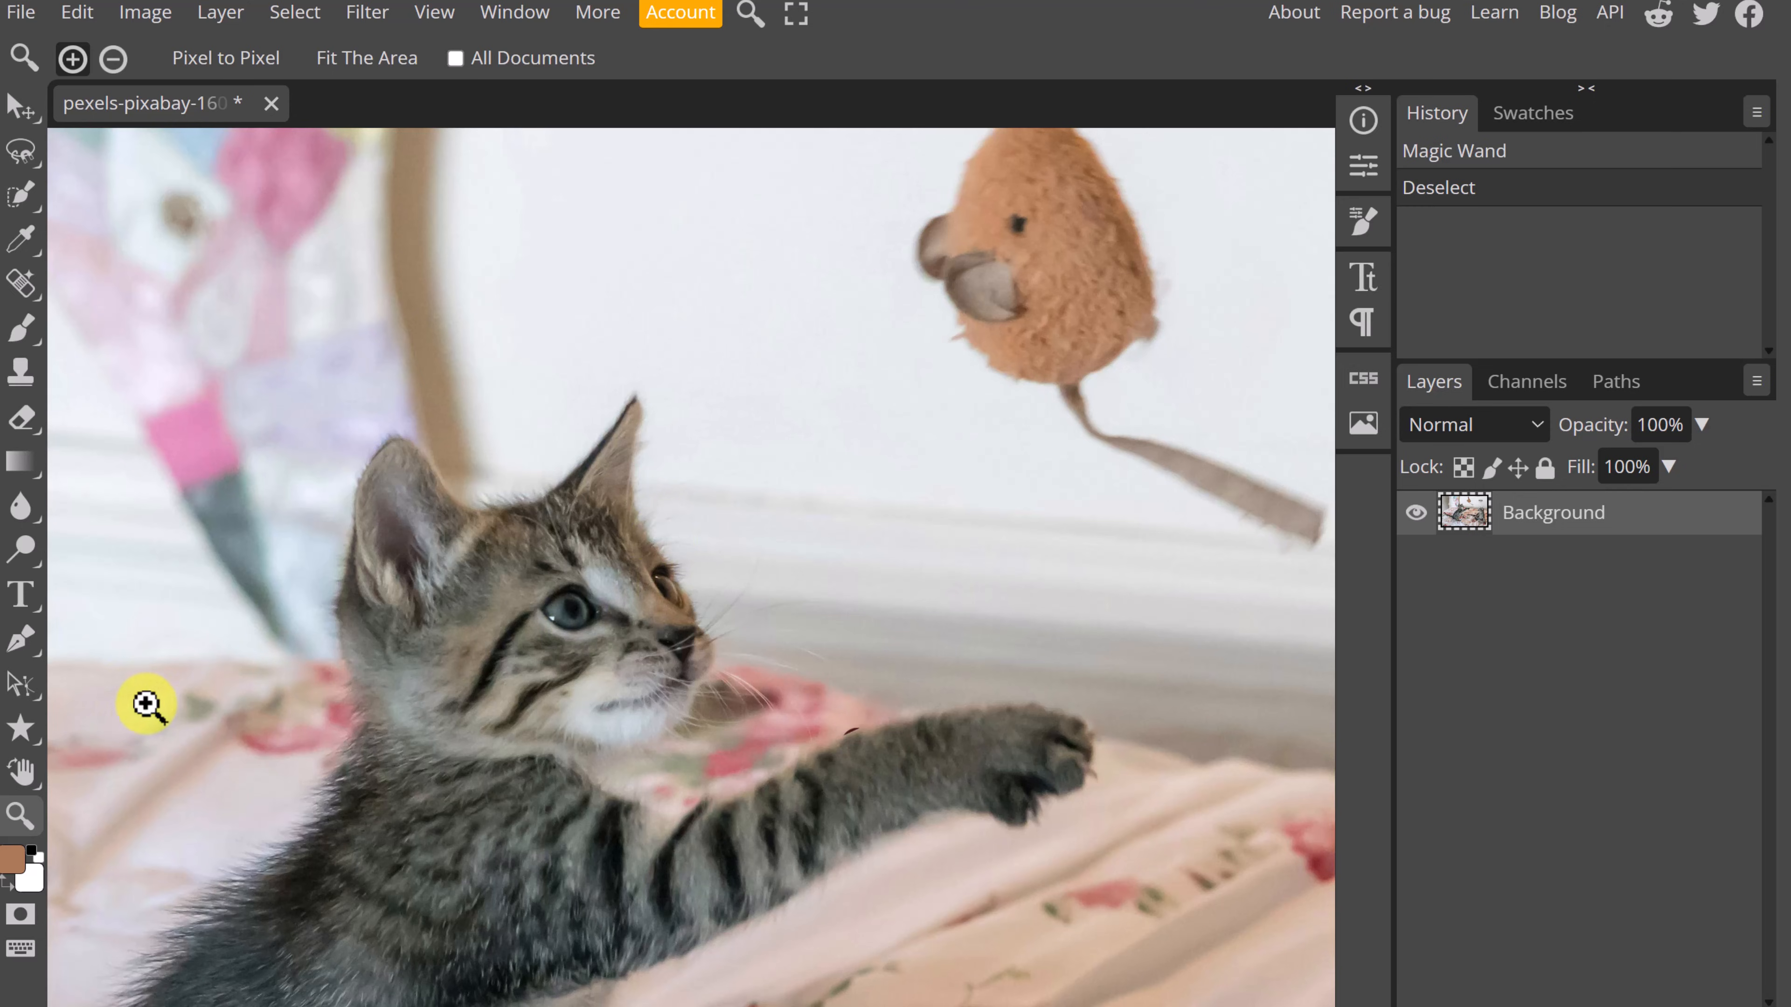
click(635, 615)
click(568, 640)
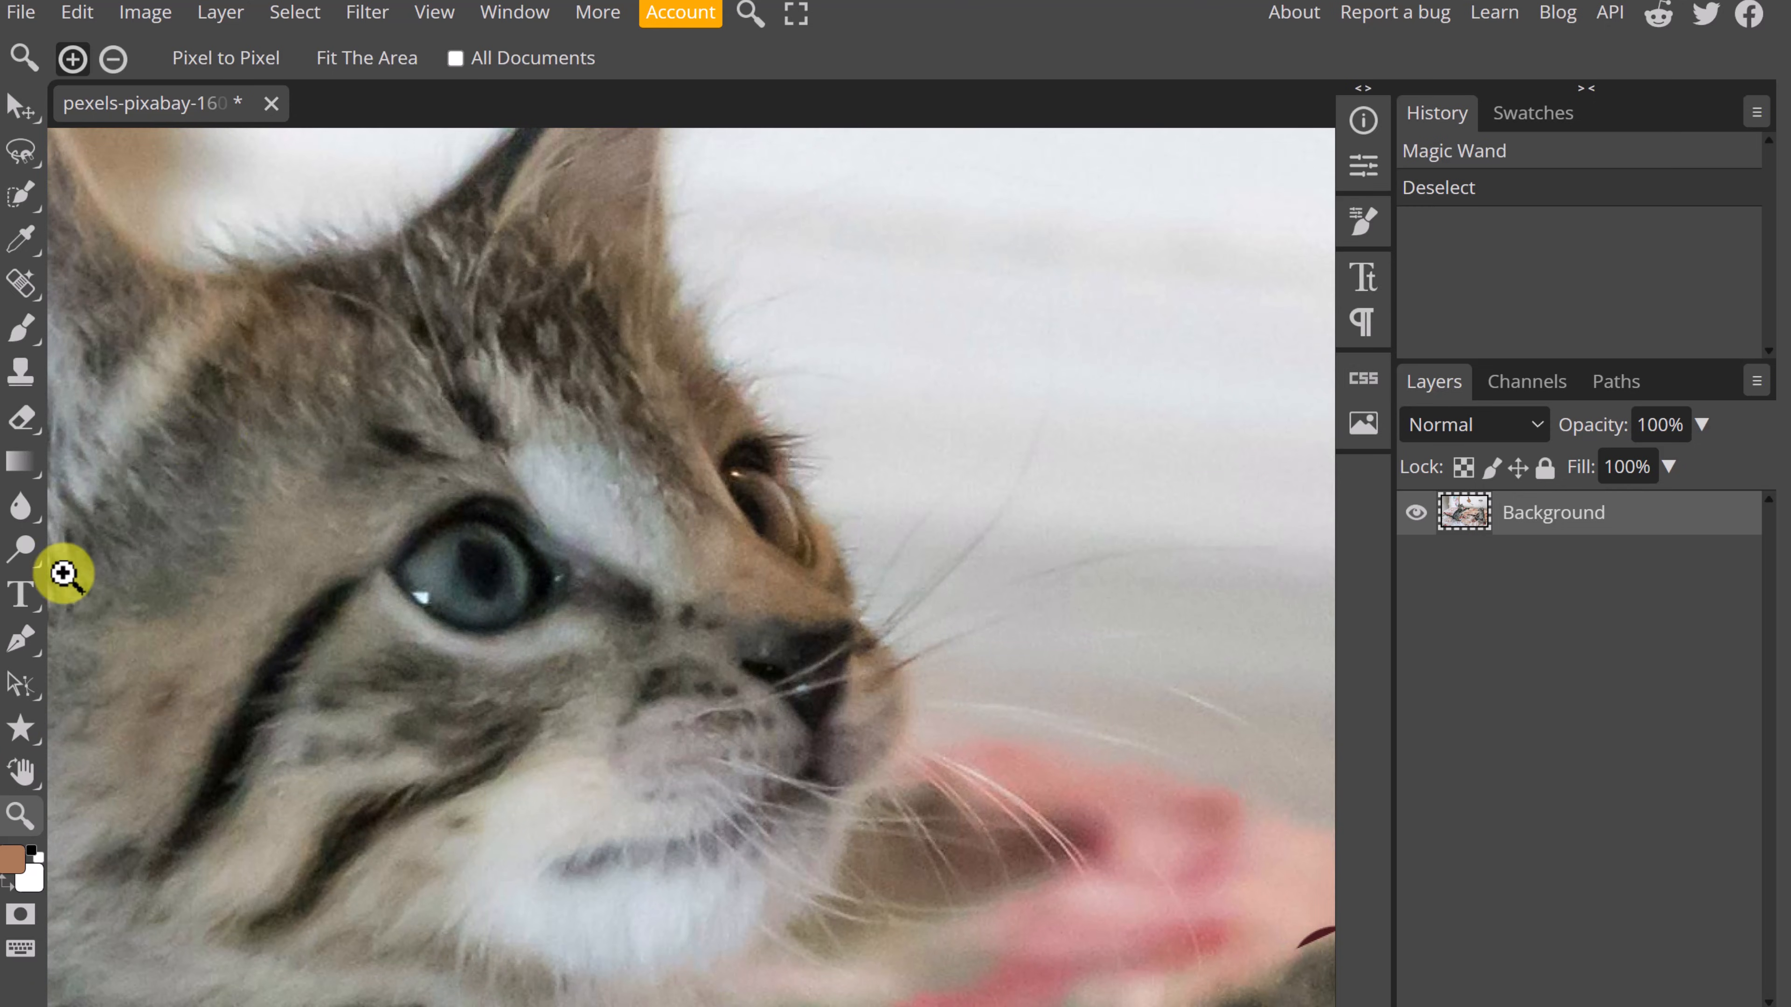
click(20, 508)
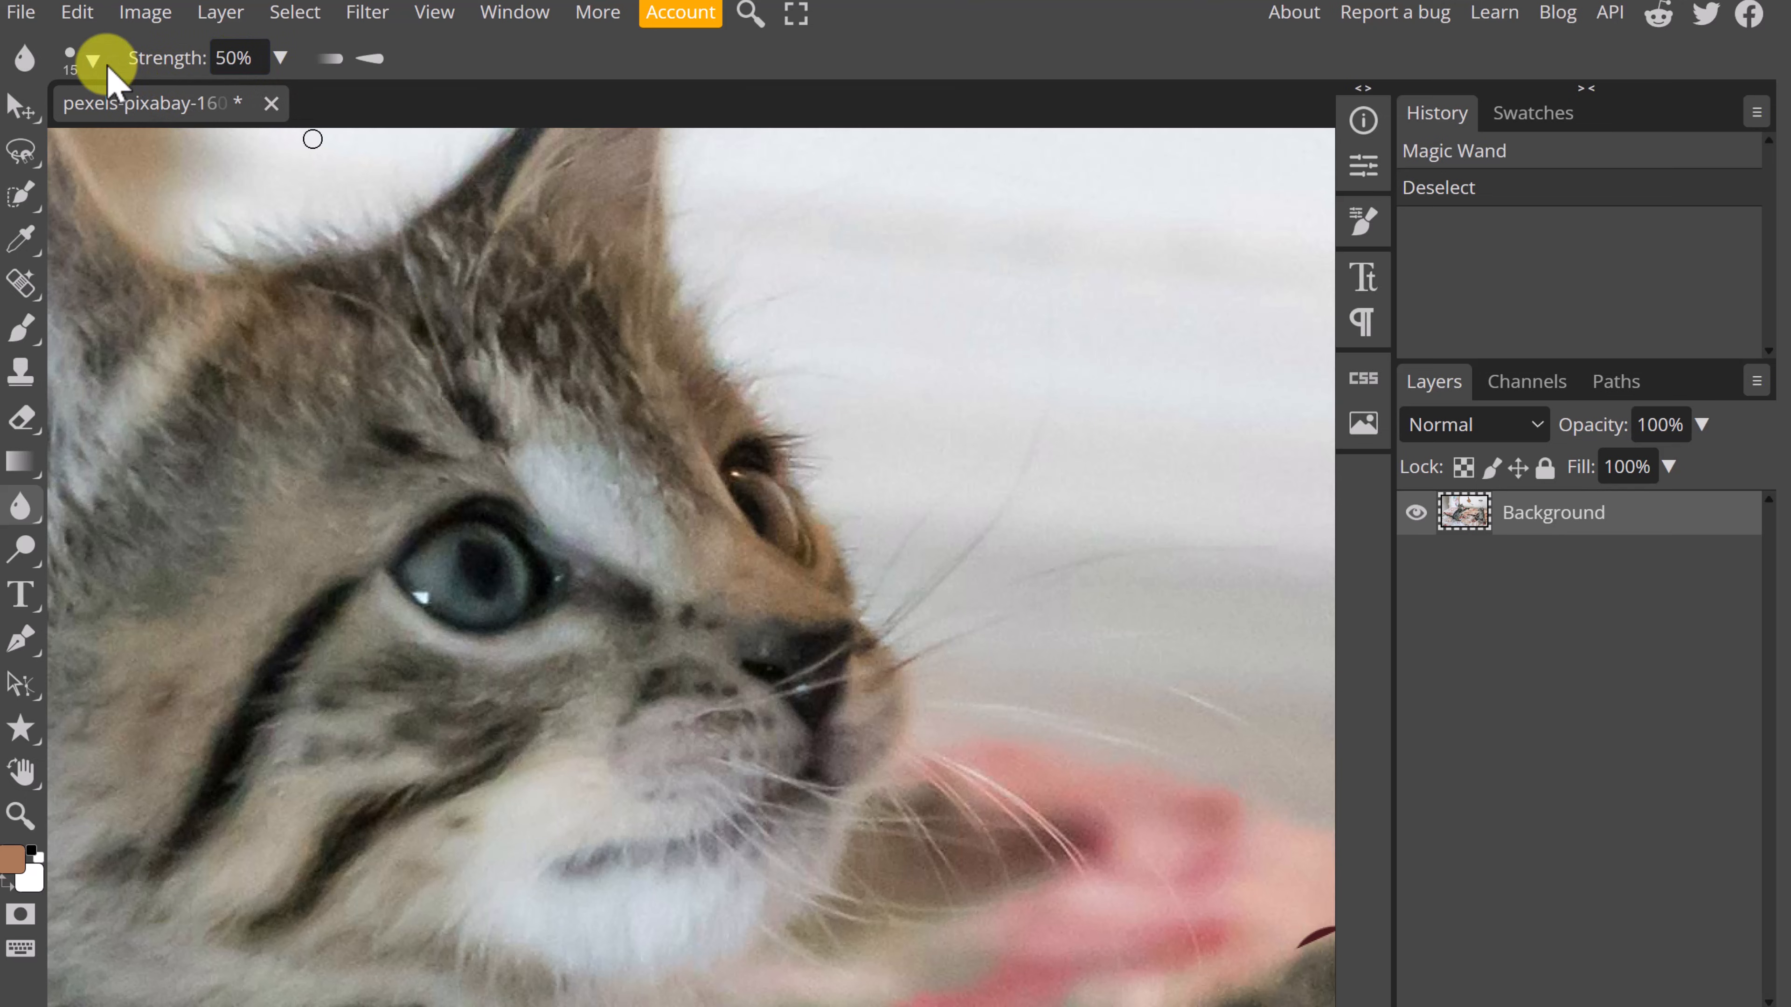
click(92, 61)
drag(256, 134, 305, 135)
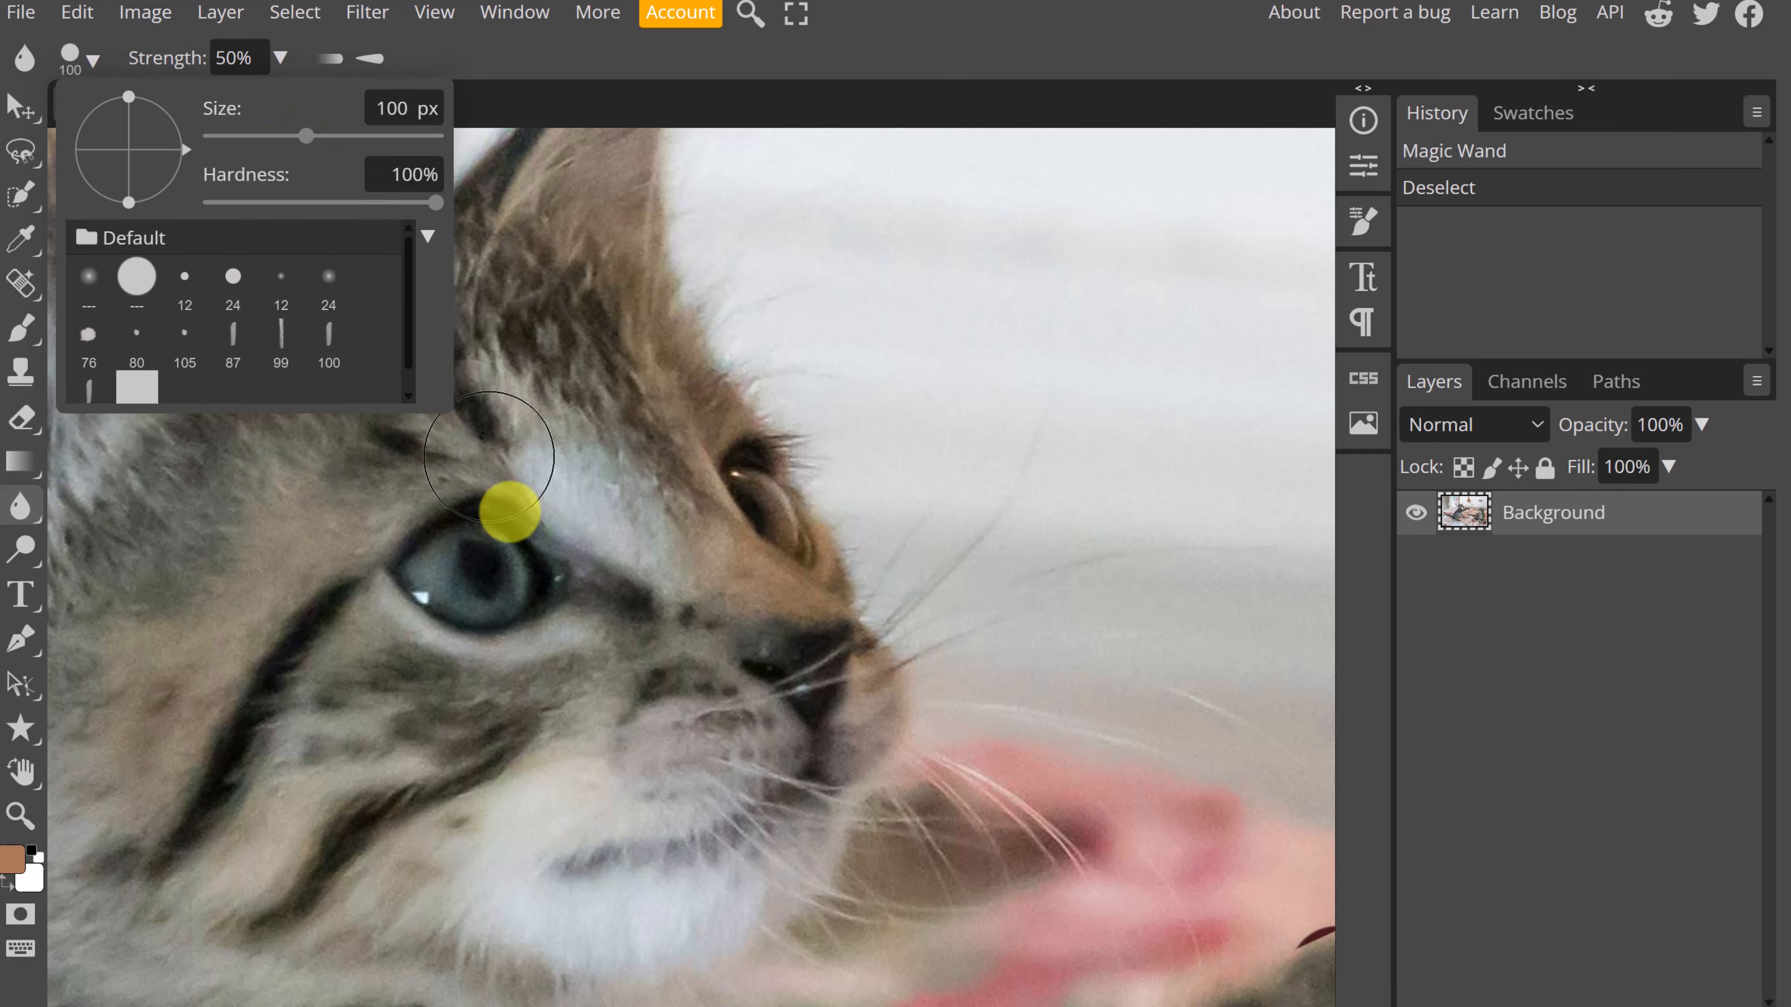
click(451, 582)
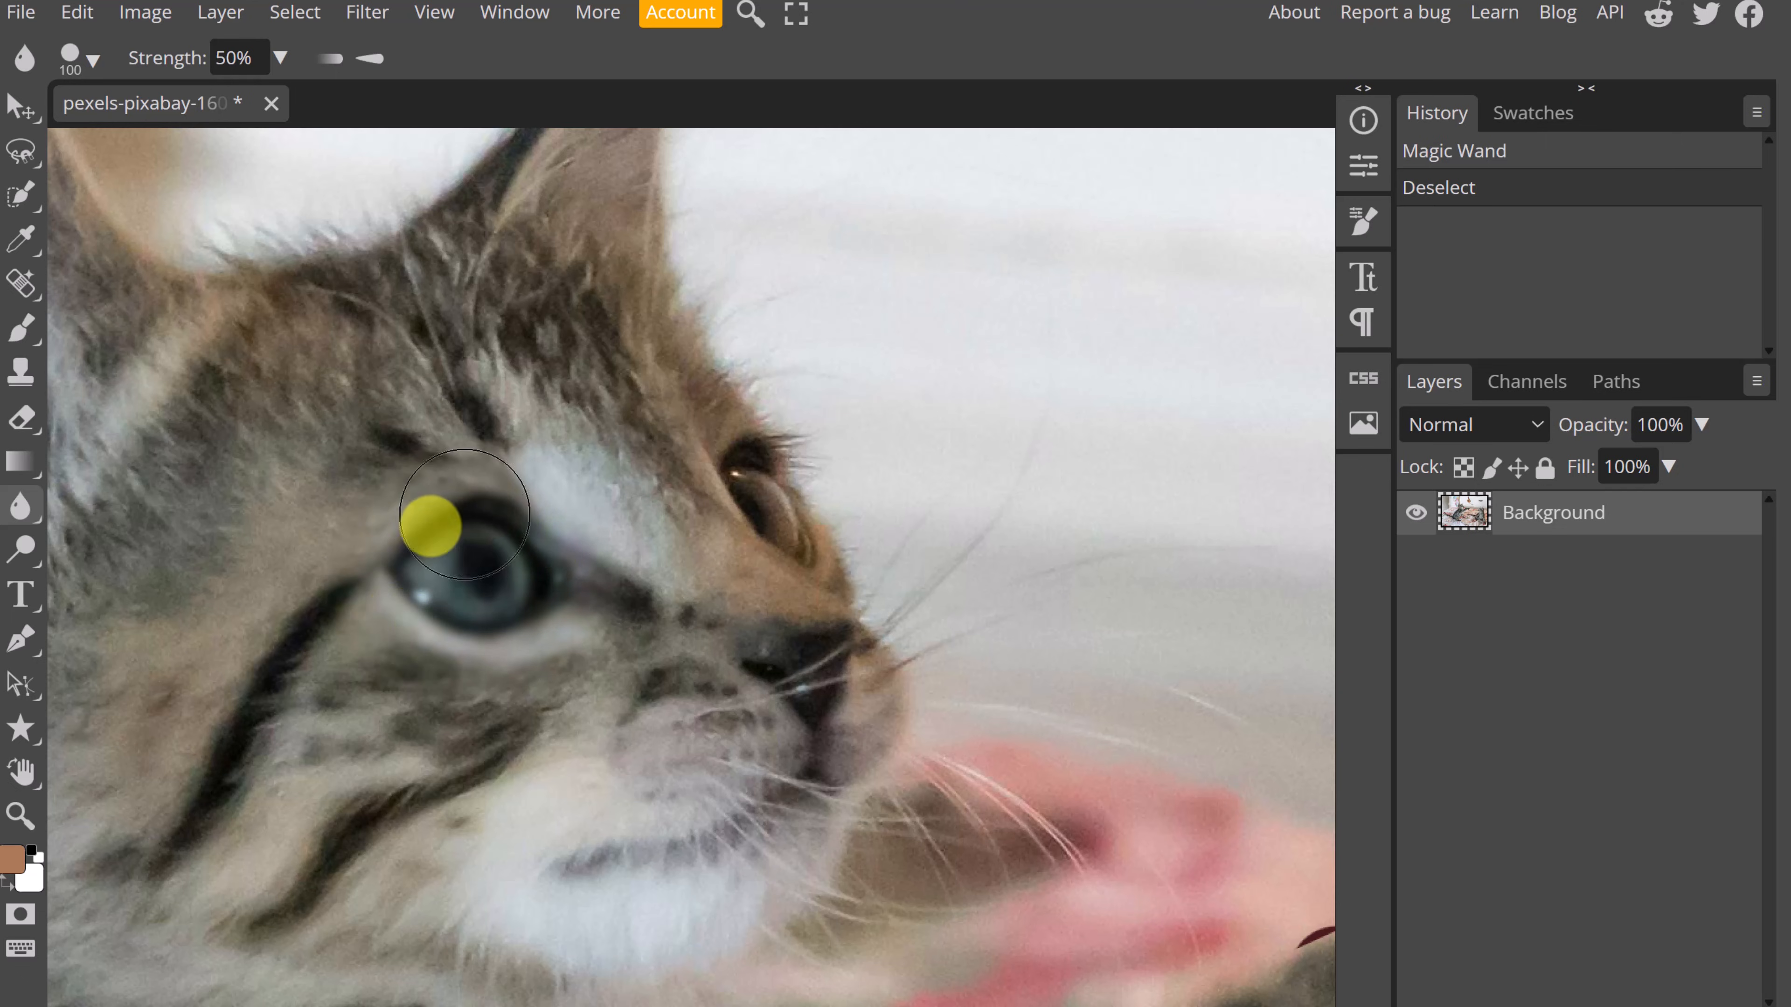
drag(430, 526, 528, 584)
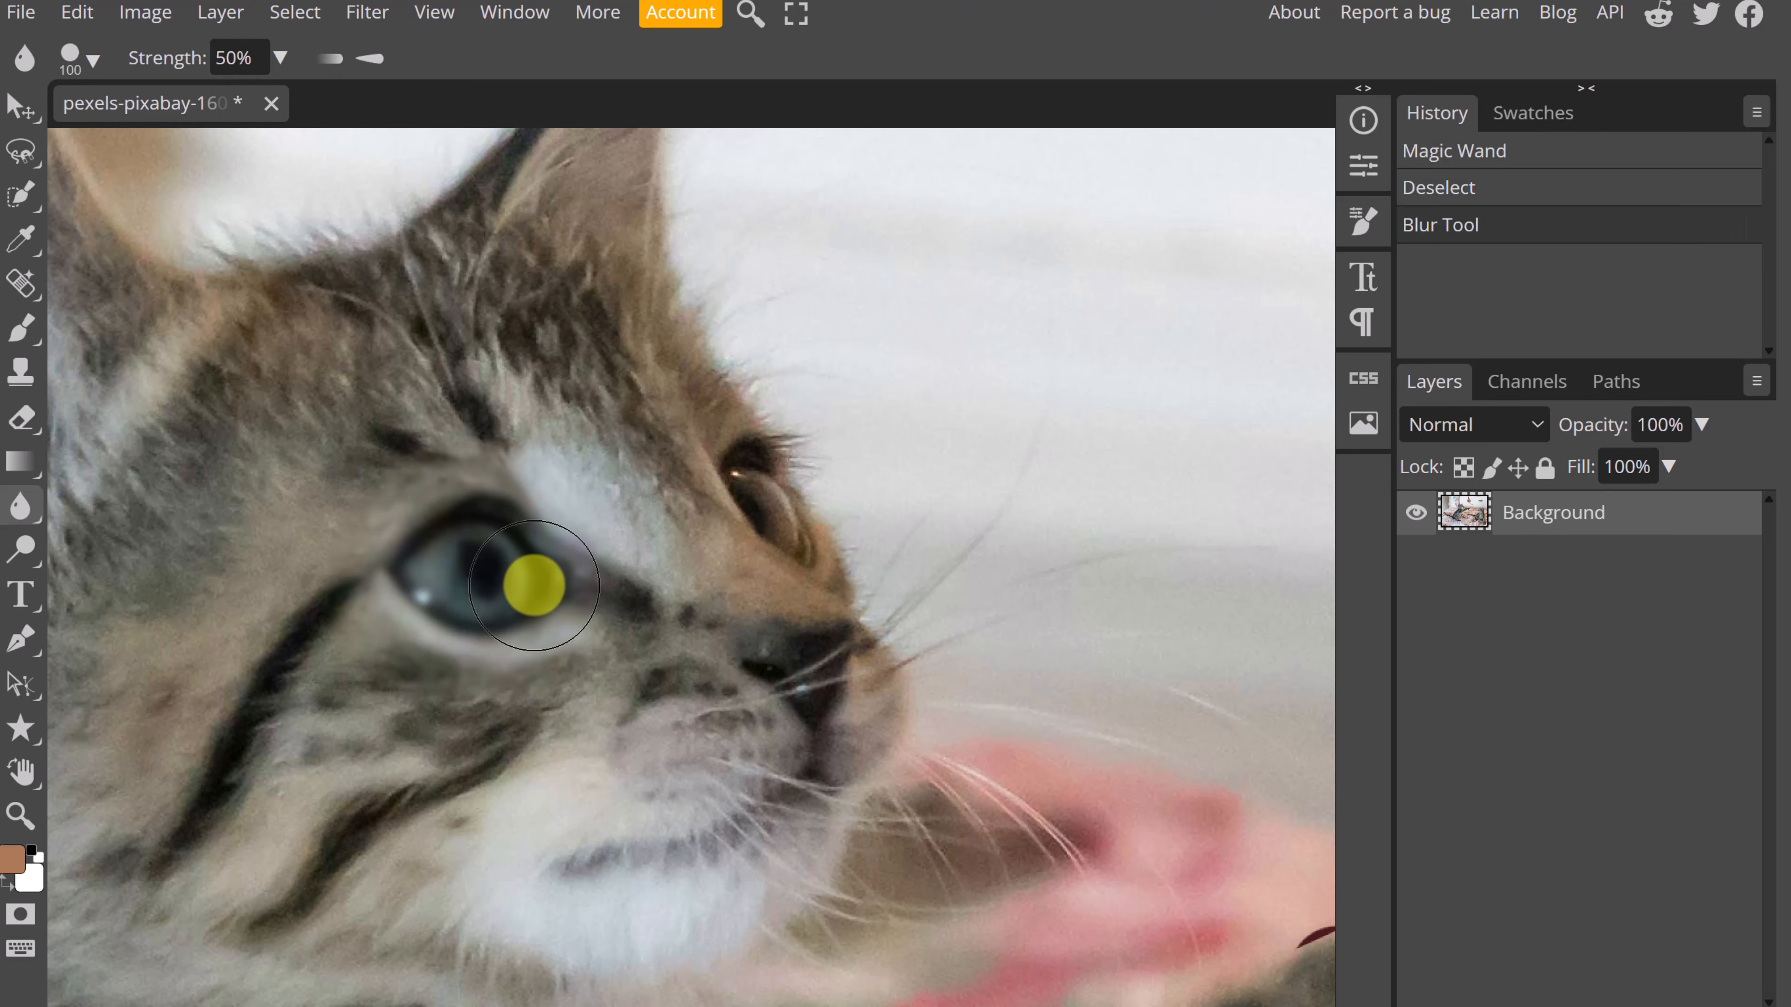
click(463, 504)
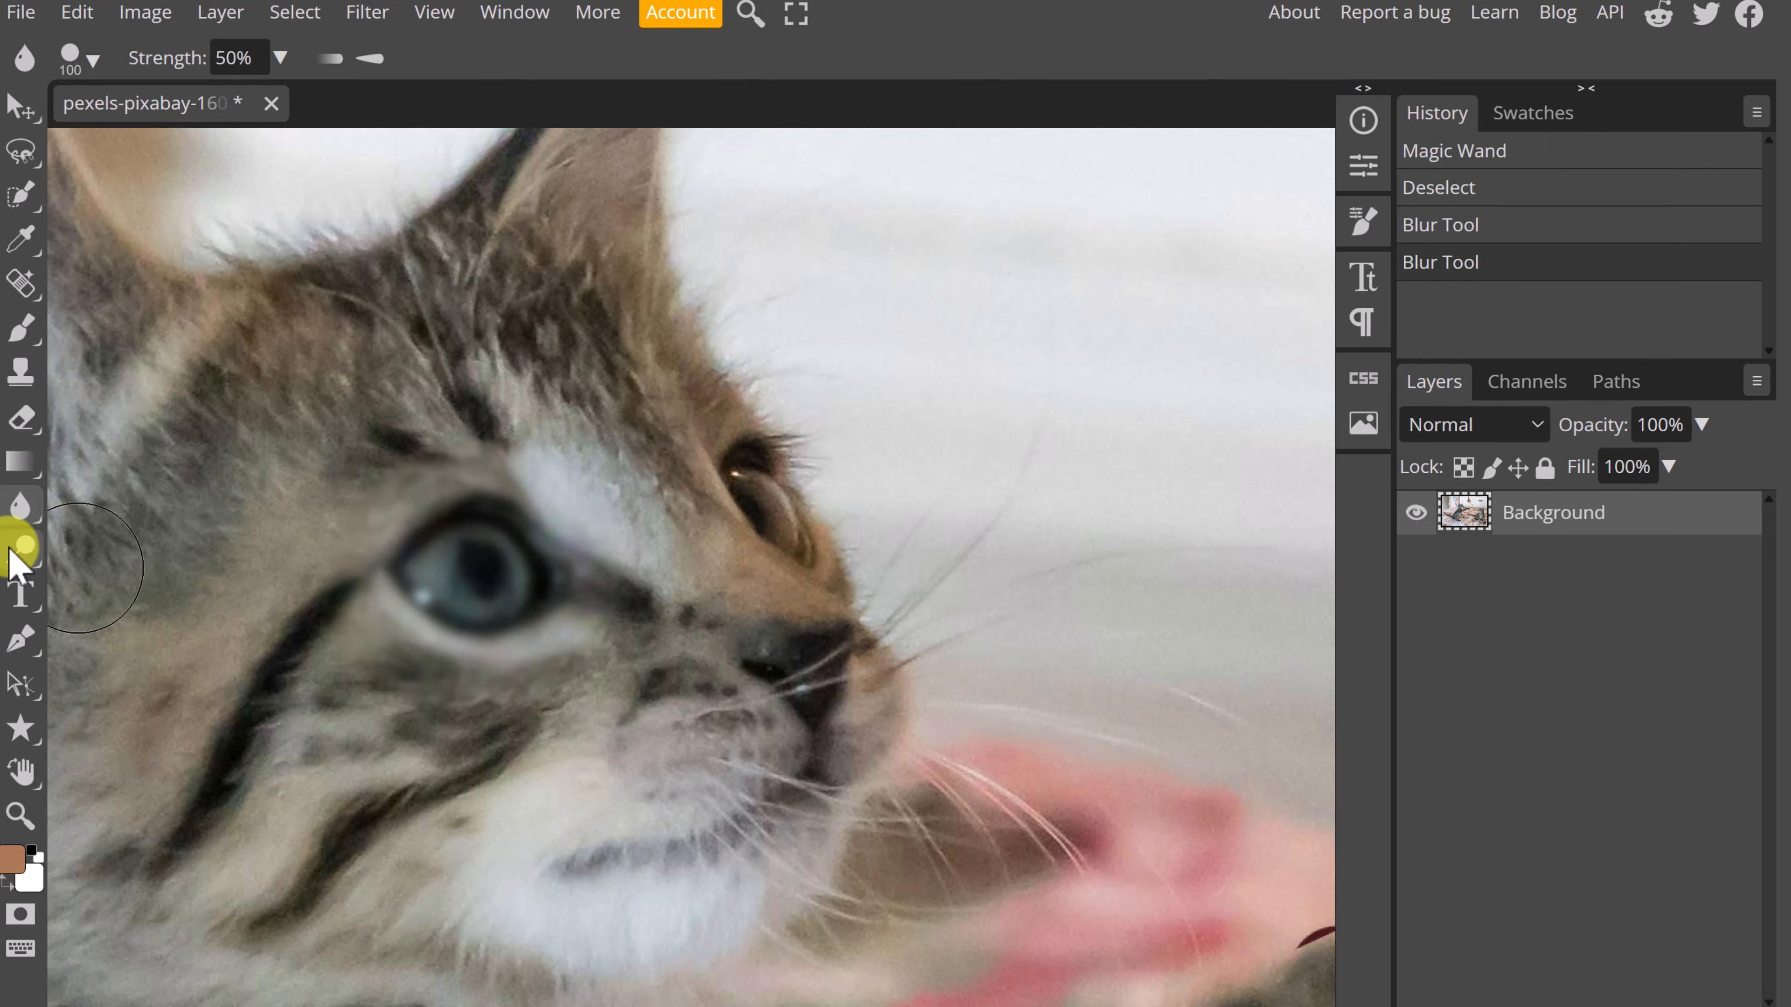
Sharpen the kitten's blurred eye with the Sharpen tool at 107 px and 50% strength.
right_click(19, 514)
click(157, 550)
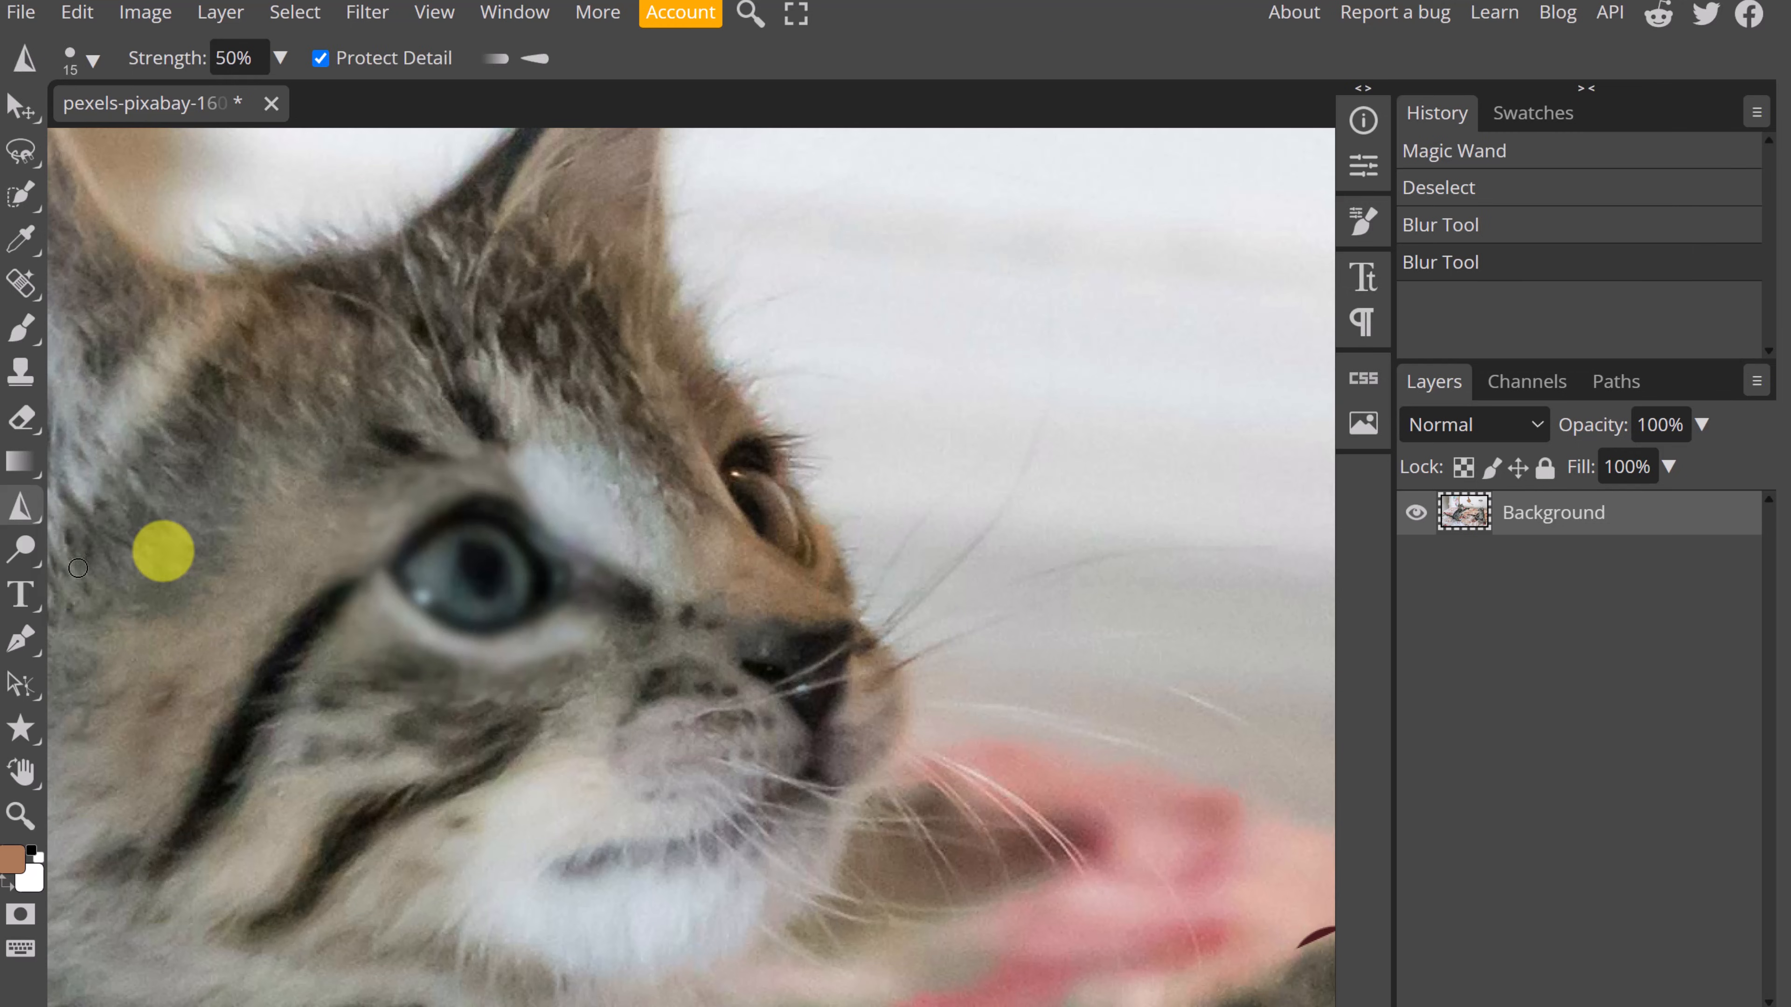
click(74, 58)
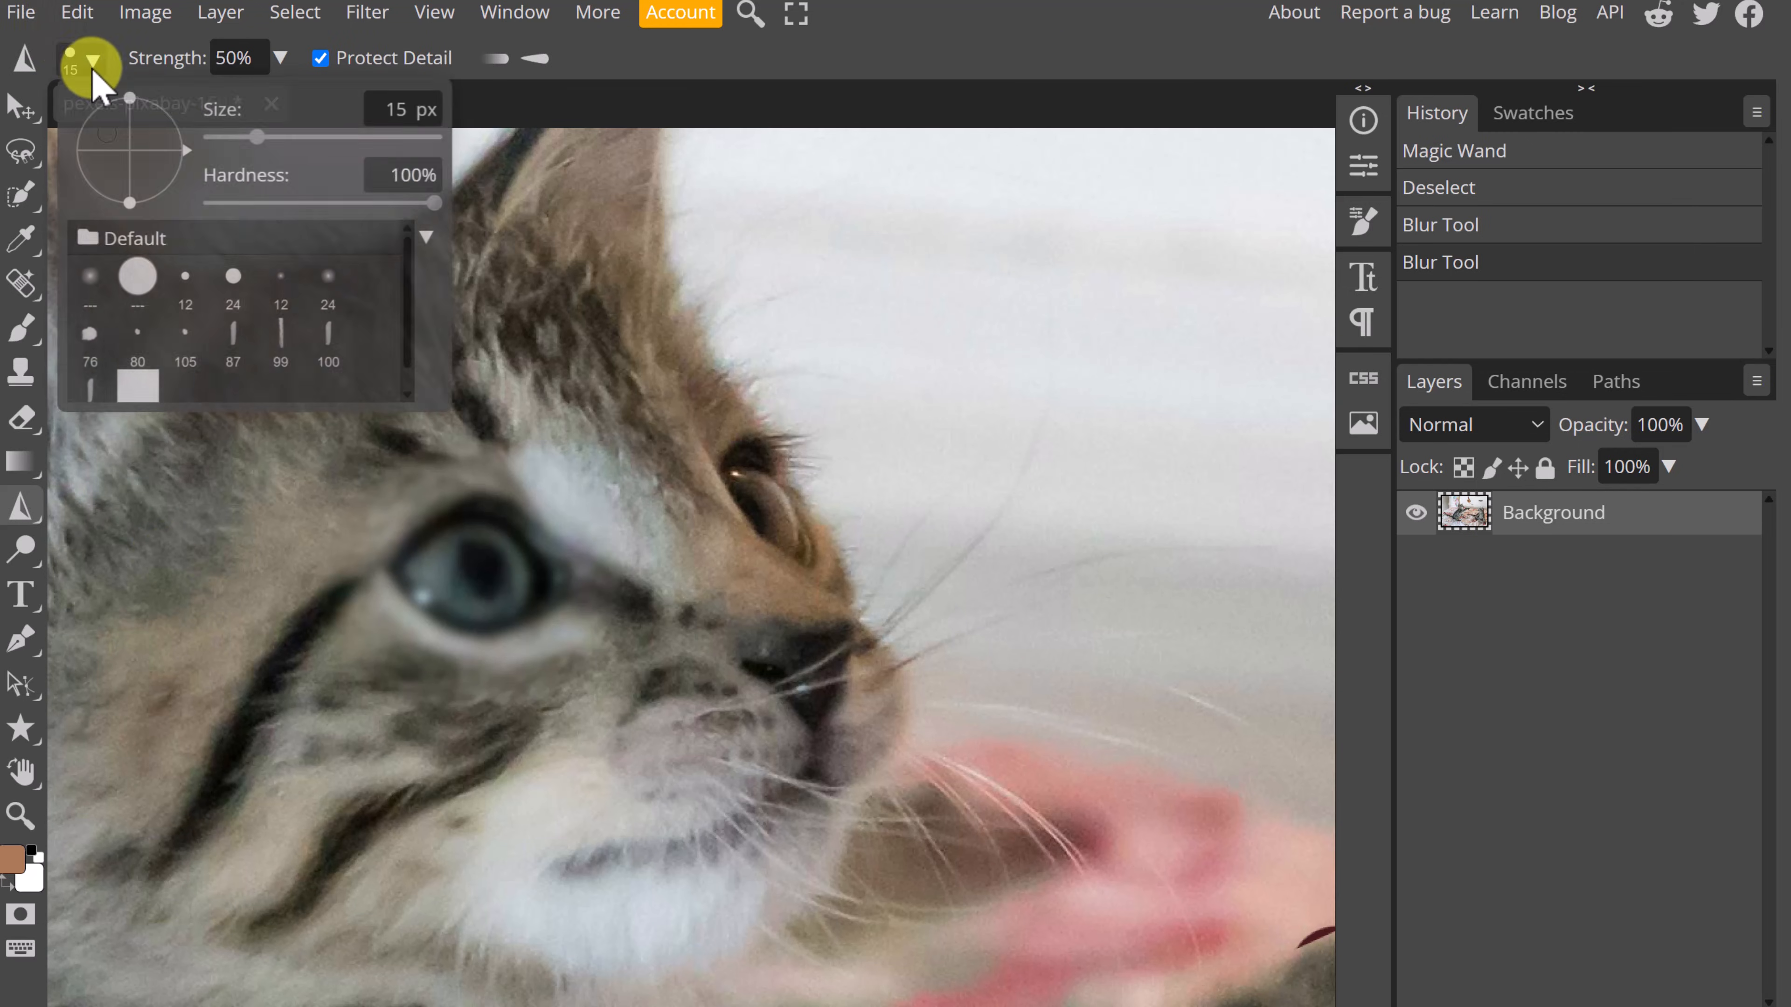
drag(228, 134, 314, 165)
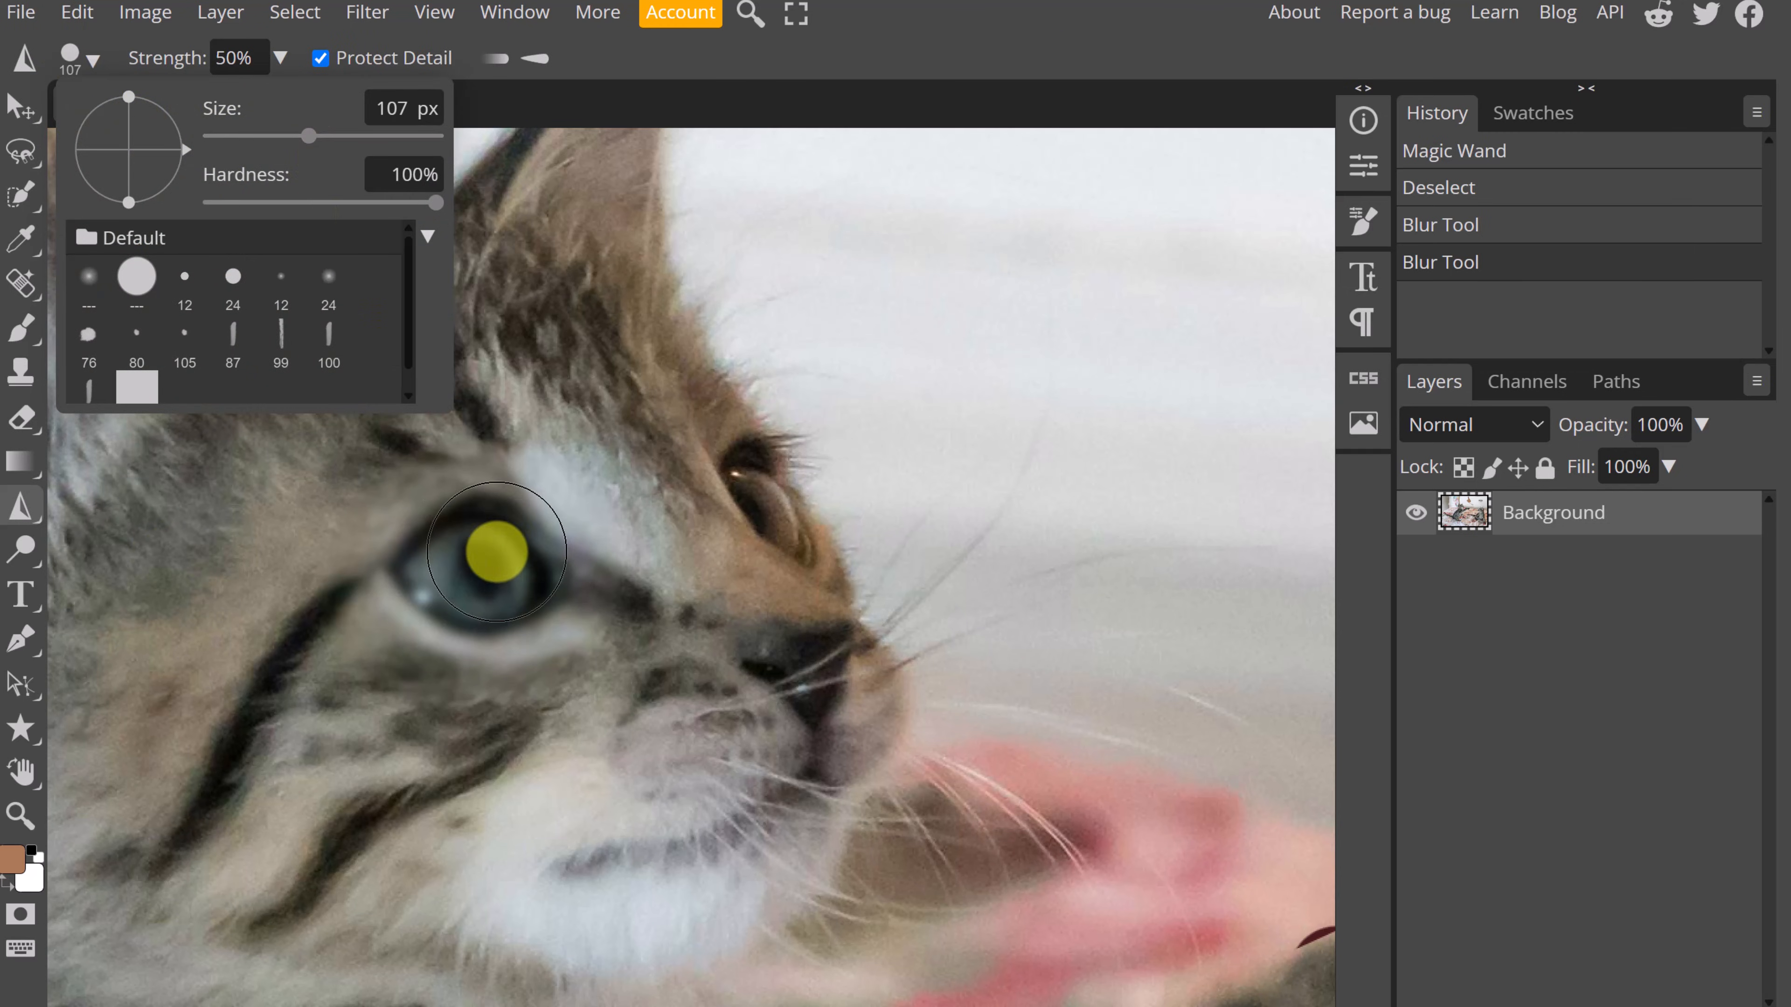
click(483, 551)
mouse_move(528, 573)
mouse_down()
mouse_move(467, 553)
mouse_move(432, 620)
mouse_move(503, 575)
mouse_move(456, 570)
mouse_move(453, 636)
mouse_move(530, 564)
mouse_move(452, 548)
mouse_move(478, 610)
mouse_move(513, 559)
mouse_move(403, 575)
mouse_move(492, 591)
mouse_move(460, 557)
mouse_up()
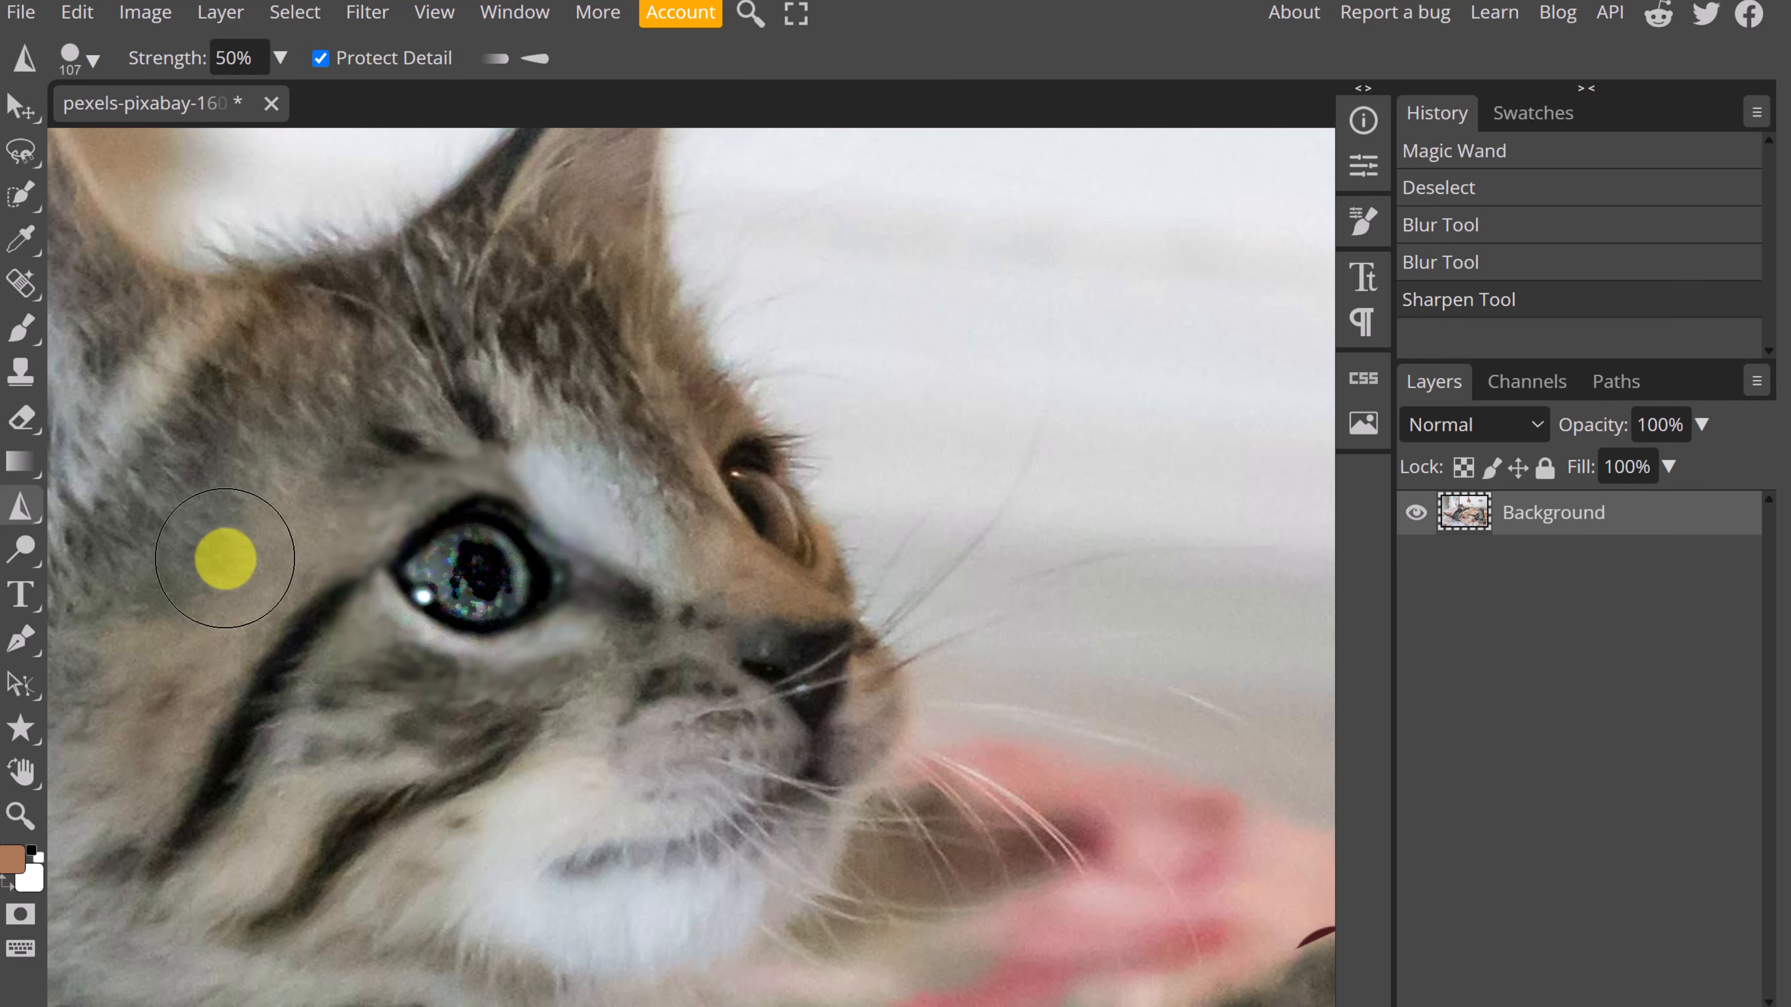
Smudge the tip of the kitten's pointed ear out over the wall with the Smudge tool at 108 px.
click(27, 515)
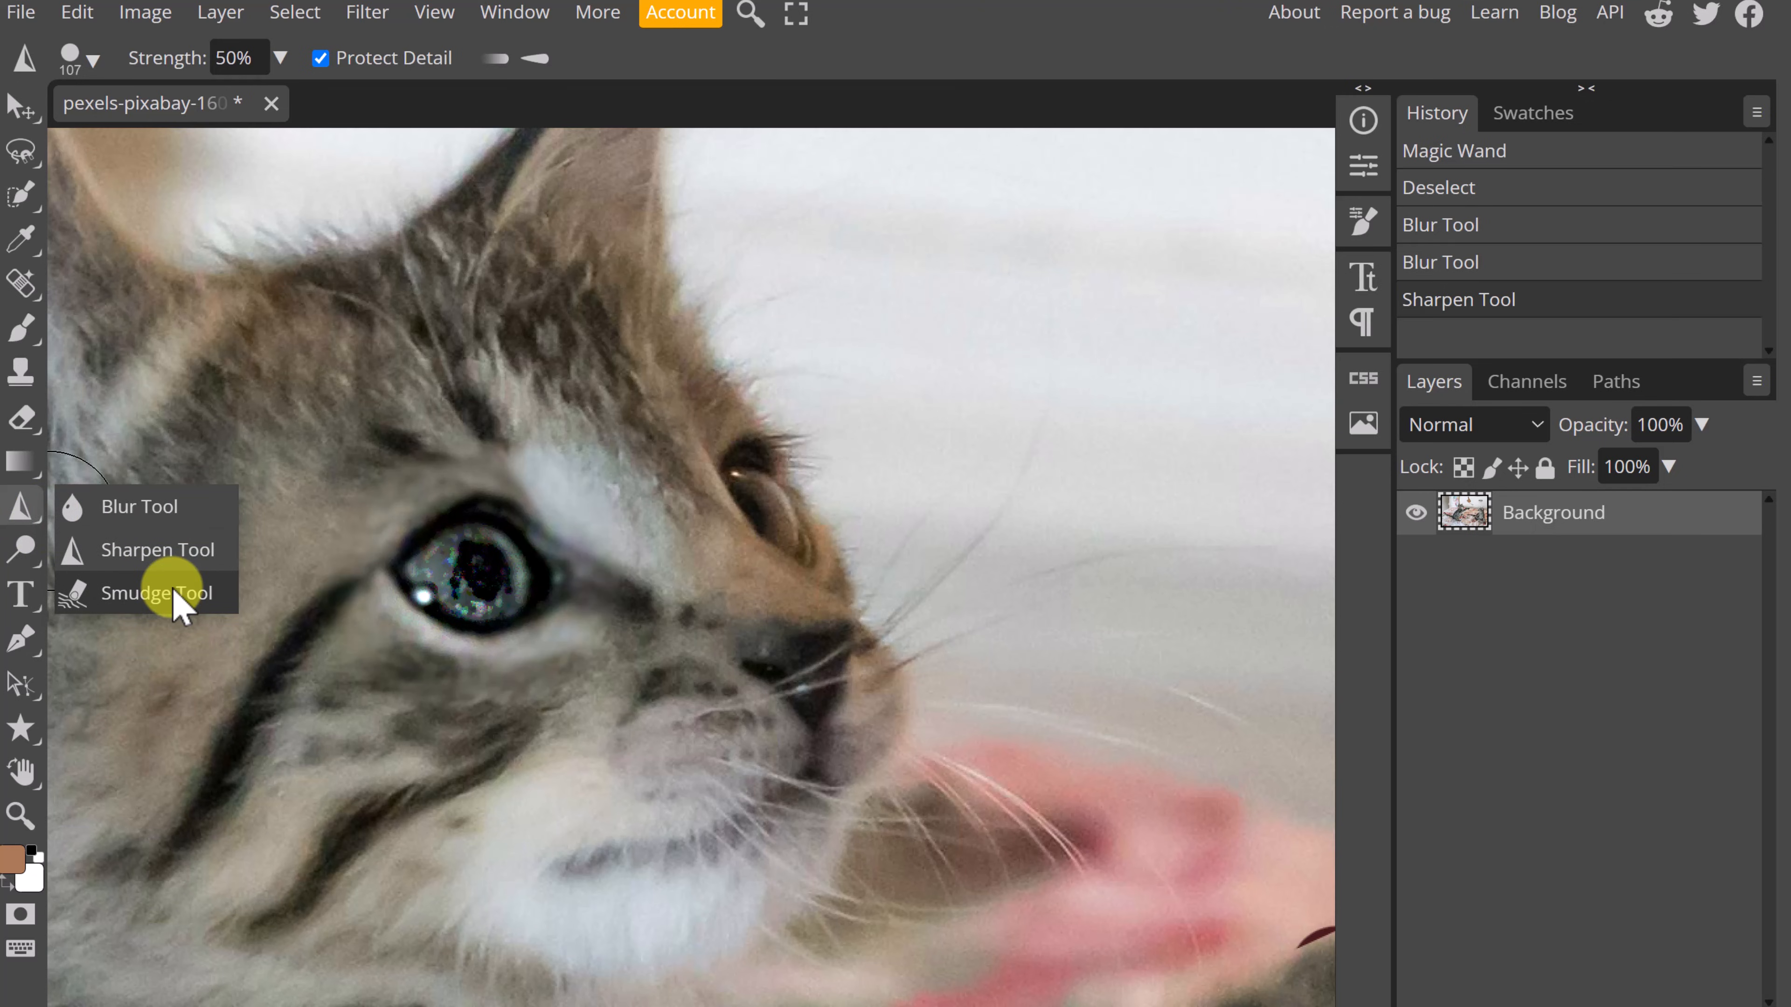
click(176, 603)
scroll(399, 500, up, 5)
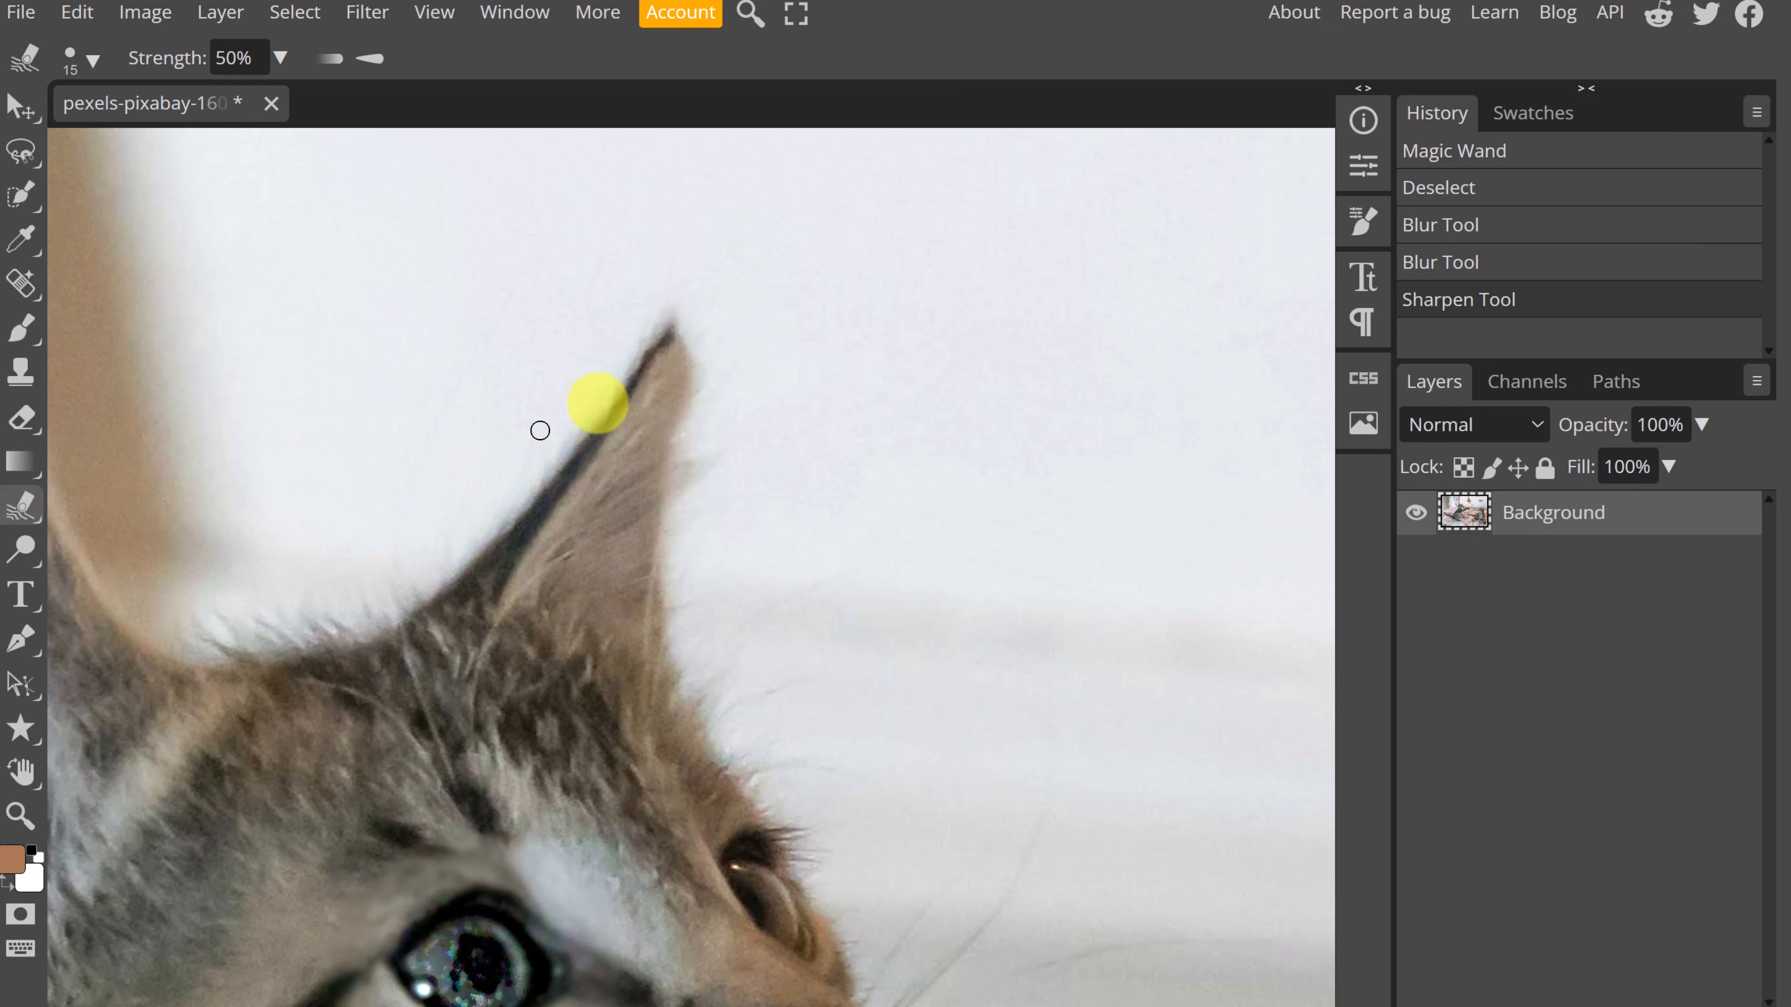
click(89, 59)
drag(251, 138, 311, 138)
mouse_move(652, 374)
mouse_down()
mouse_move(644, 413)
mouse_move(720, 284)
mouse_move(945, 282)
mouse_up()
Smudge the kitten's nose outward into a long snout, and pull the fur around its ear and head outward.
scroll(874, 543, down, 3)
drag(783, 844, 1071, 792)
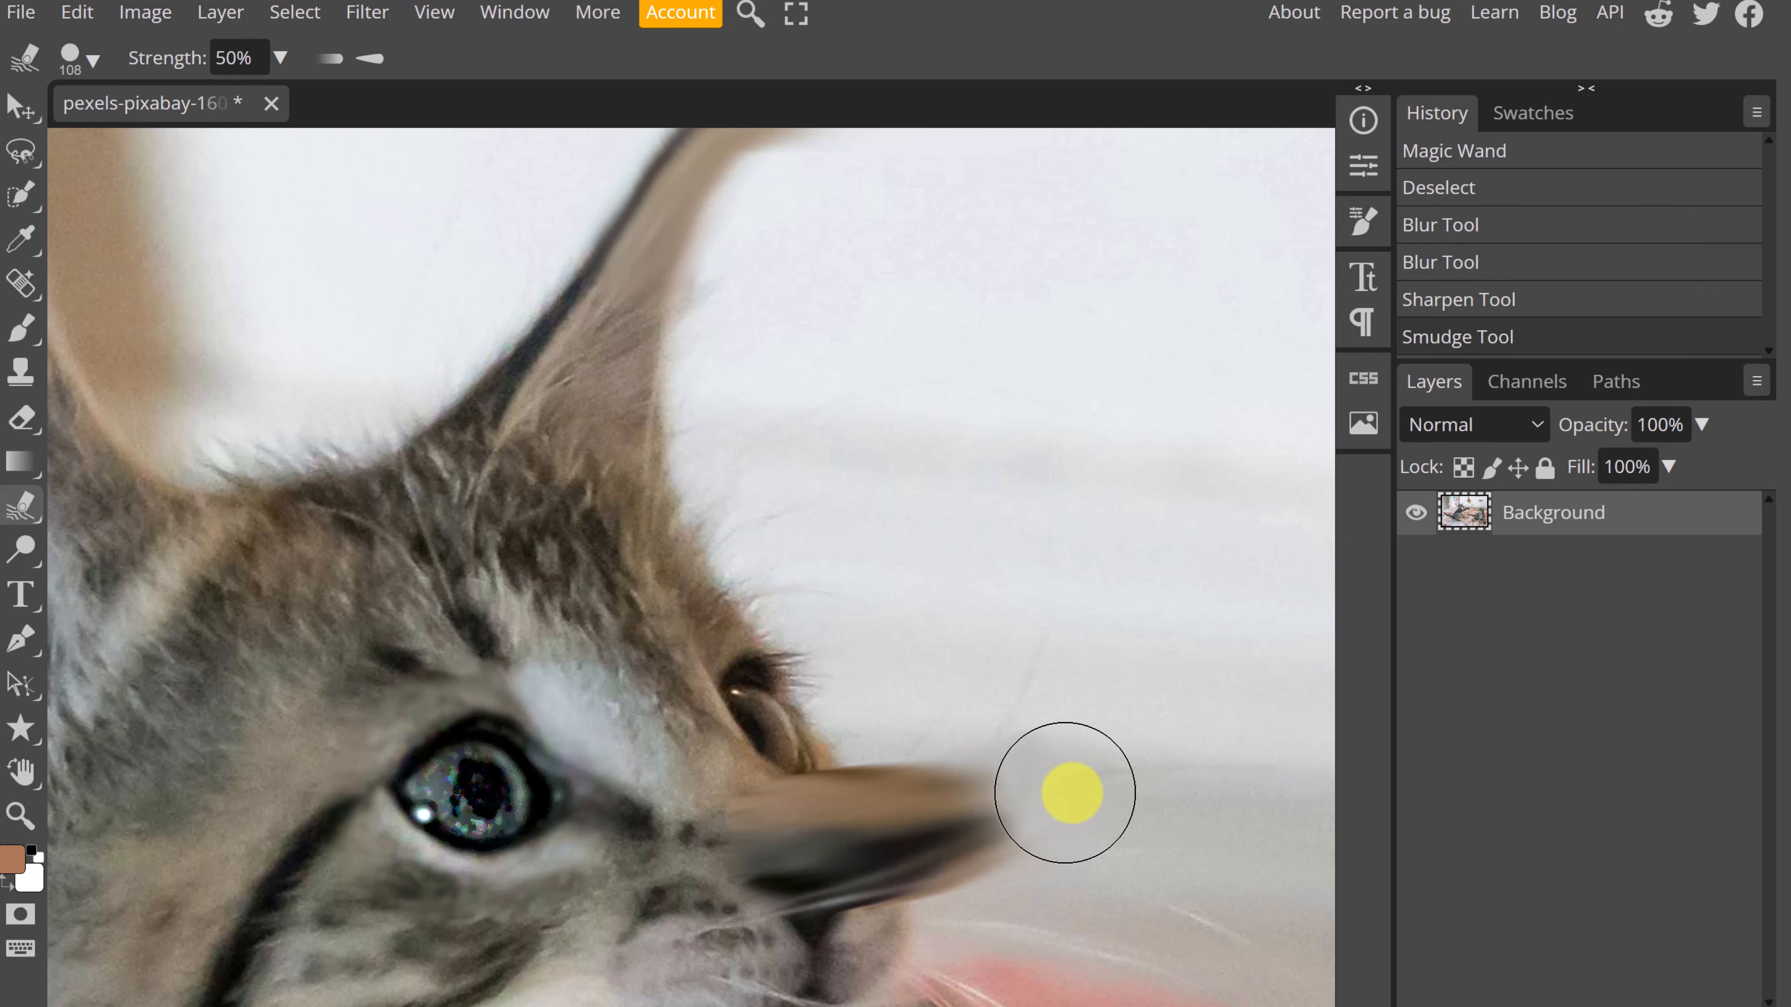
mouse_move(641, 489)
mouse_down()
mouse_move(645, 587)
mouse_move(909, 522)
mouse_up()
mouse_move(444, 456)
mouse_down()
mouse_move(304, 340)
mouse_move(275, 283)
mouse_up()
mouse_move(293, 487)
mouse_down()
mouse_move(208, 304)
mouse_move(414, 494)
mouse_move(355, 548)
mouse_move(60, 548)
mouse_up()
scroll(355, 548, down, 1)
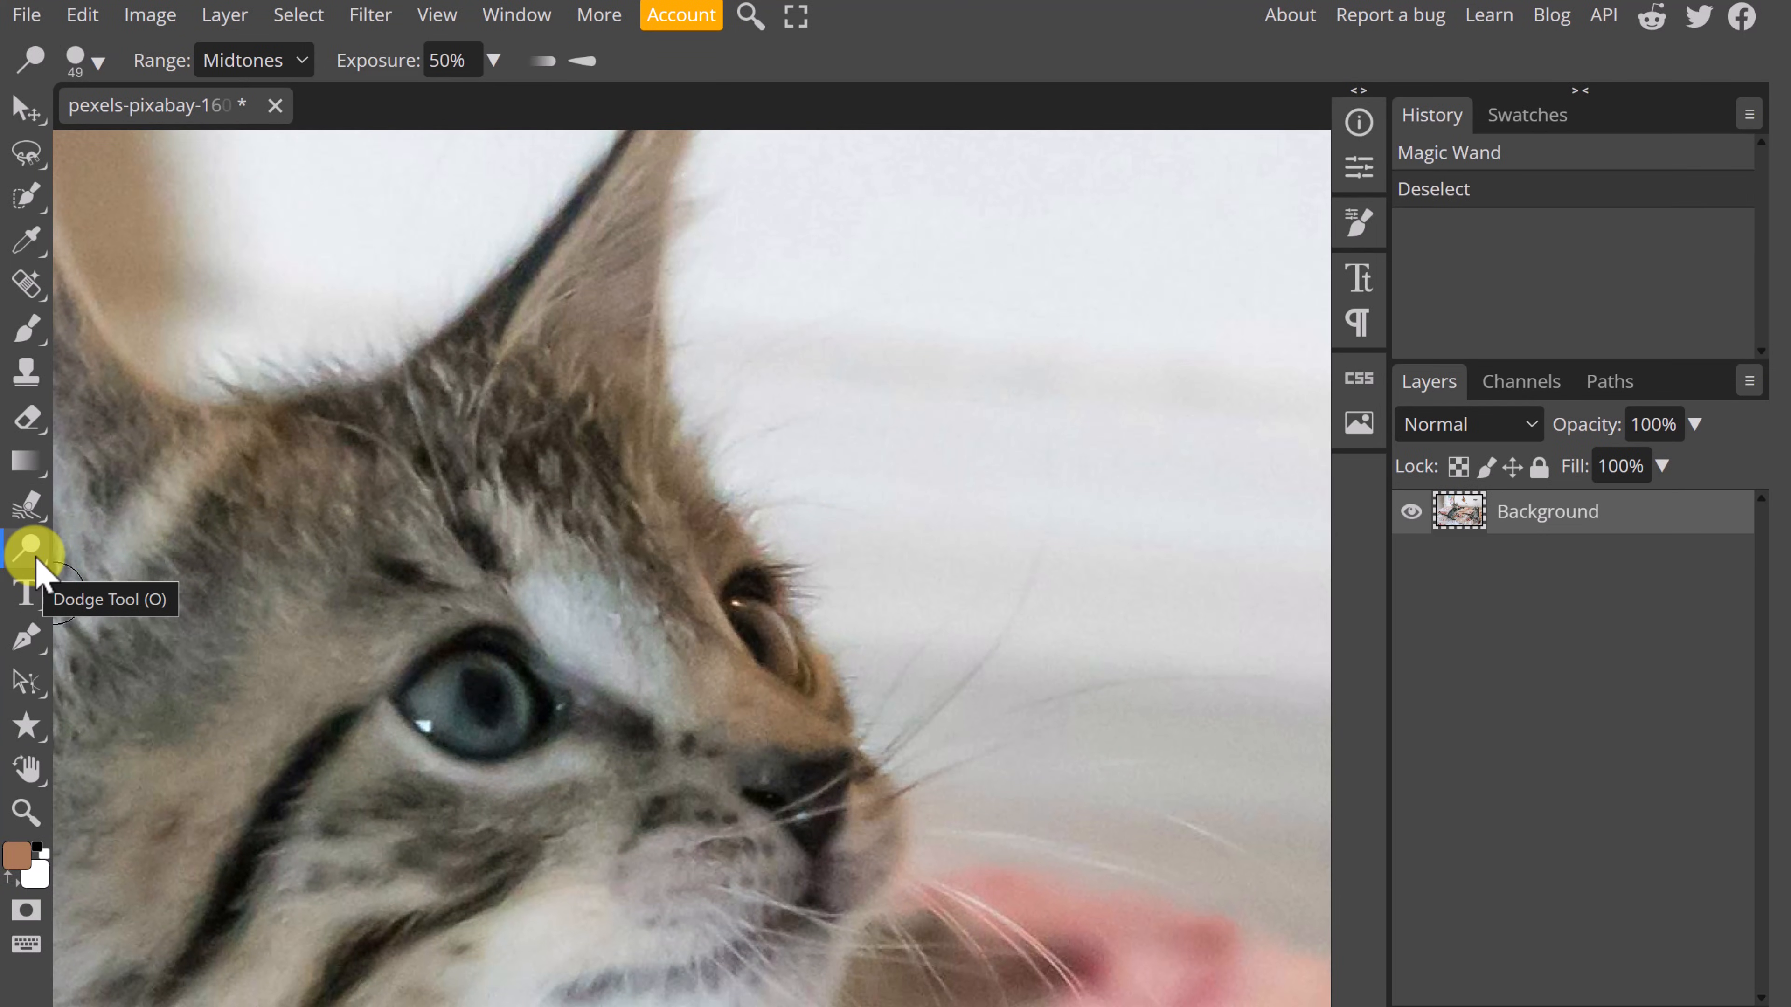
Lighten the fur on the kitten's forehead with the Dodge tool at 49 px, Midtones range and 50% exposure.
right_click(36, 557)
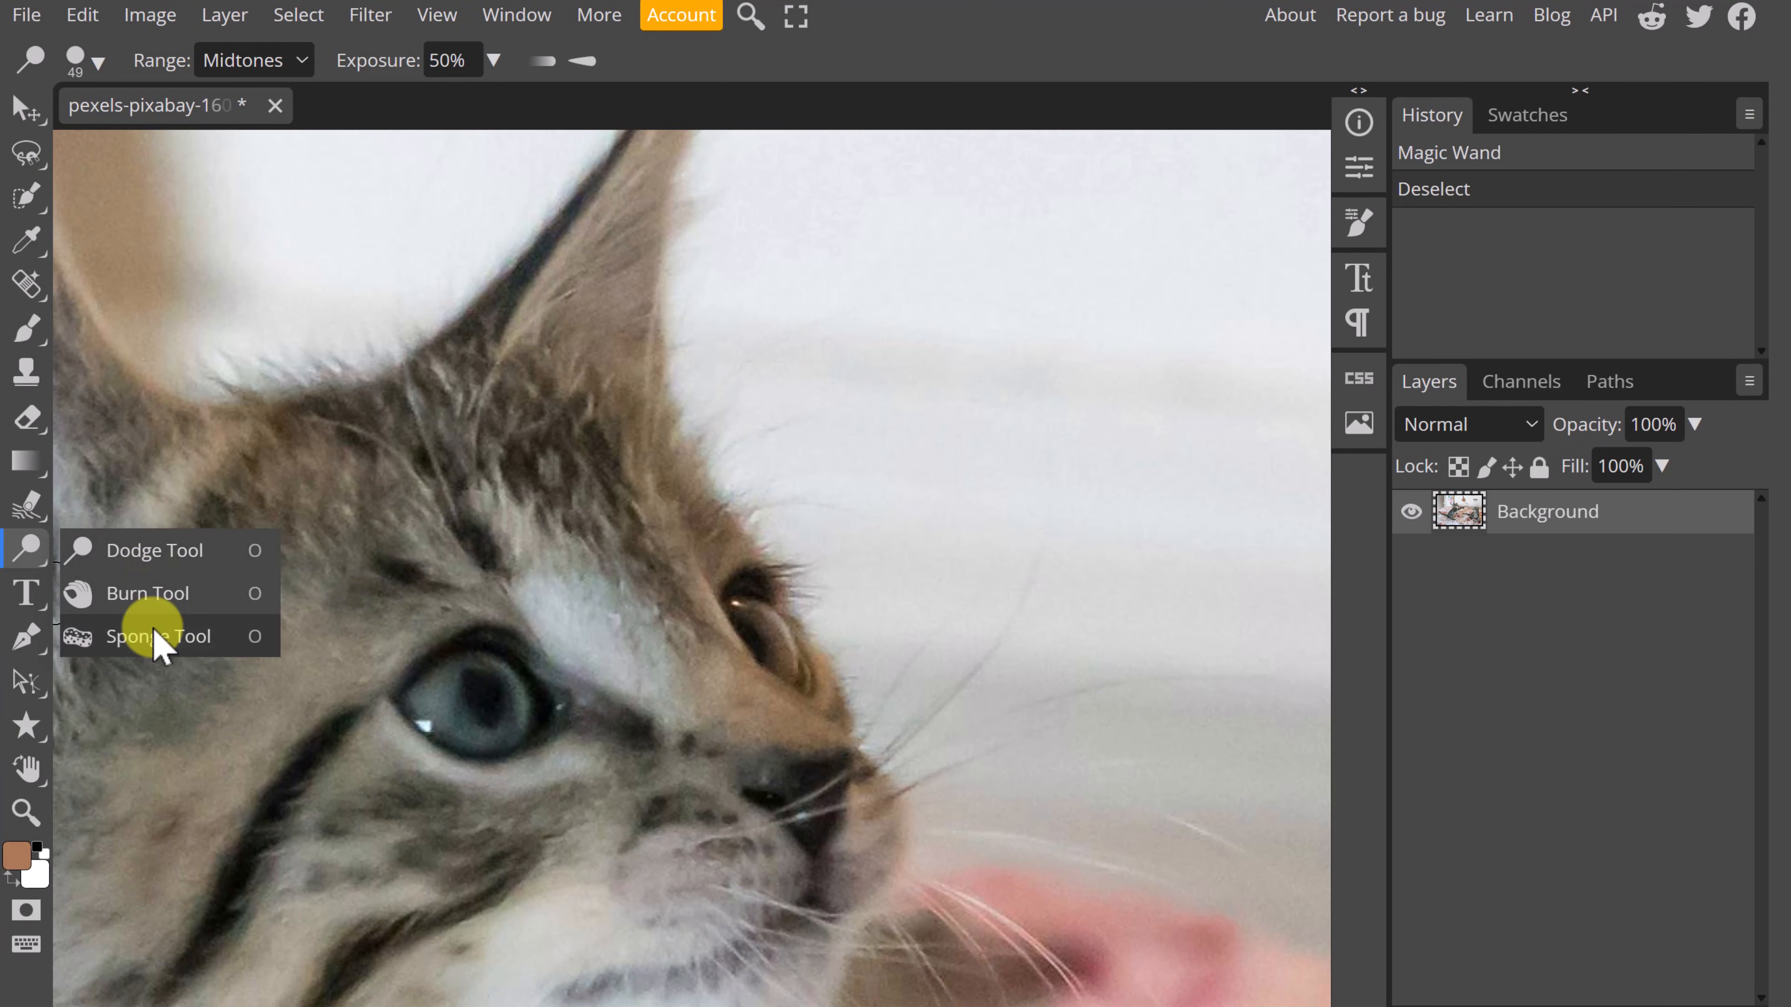
click(163, 563)
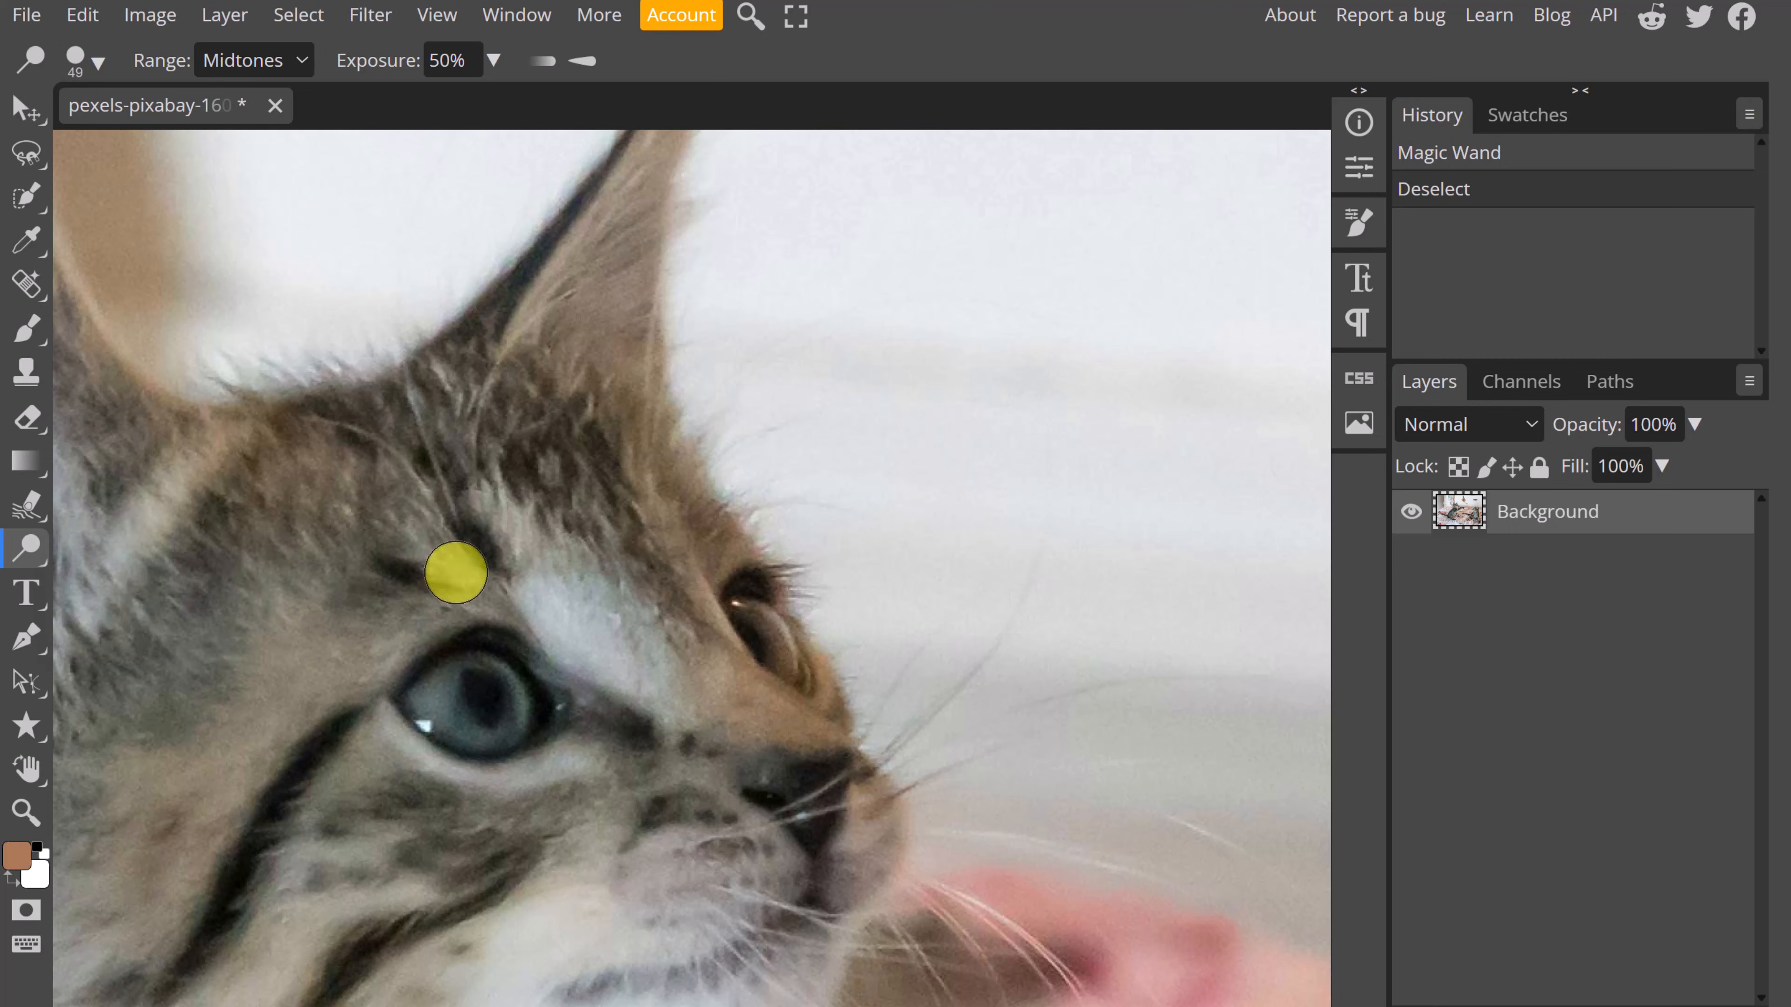
mouse_move(503, 474)
mouse_down()
mouse_move(548, 414)
mouse_move(546, 472)
mouse_move(562, 443)
mouse_move(460, 412)
mouse_move(485, 424)
mouse_move(473, 437)
mouse_move(444, 387)
mouse_move(417, 409)
mouse_move(483, 497)
mouse_move(394, 448)
mouse_move(386, 405)
mouse_move(480, 520)
mouse_up()
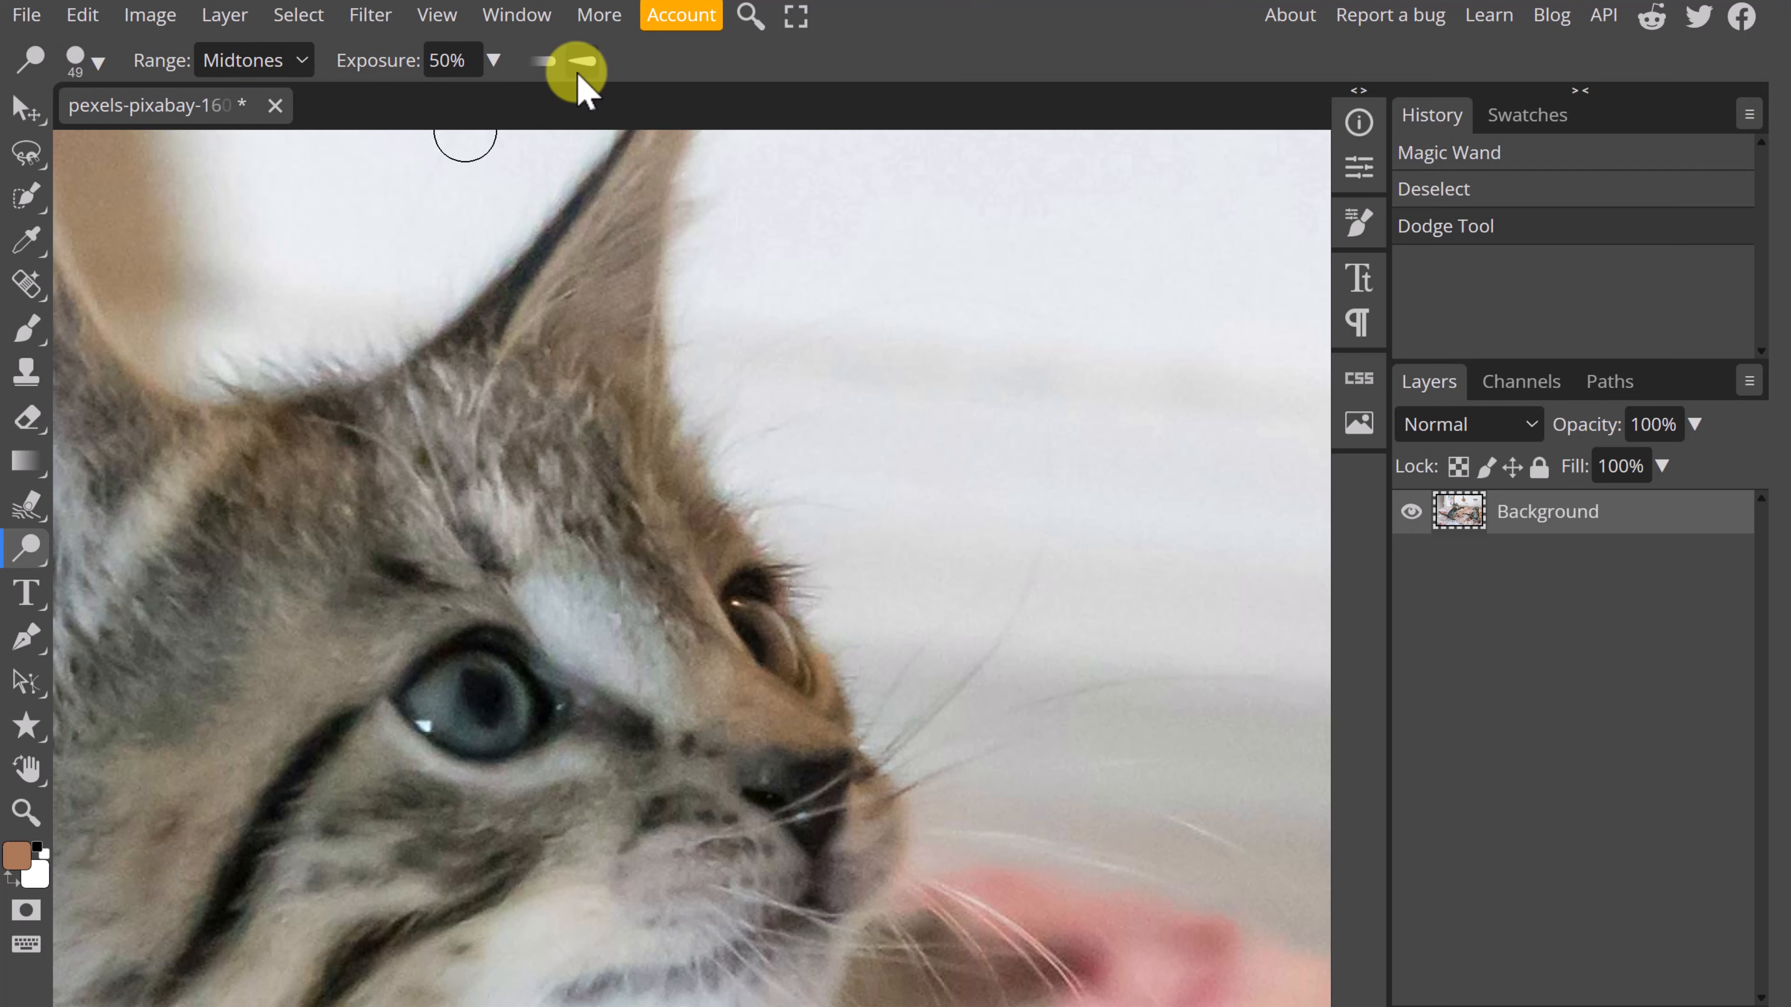
Darken the fur between the kitten's near ear and eye with the Burn tool at 82 px, Midtones and 50% exposure.
click(28, 552)
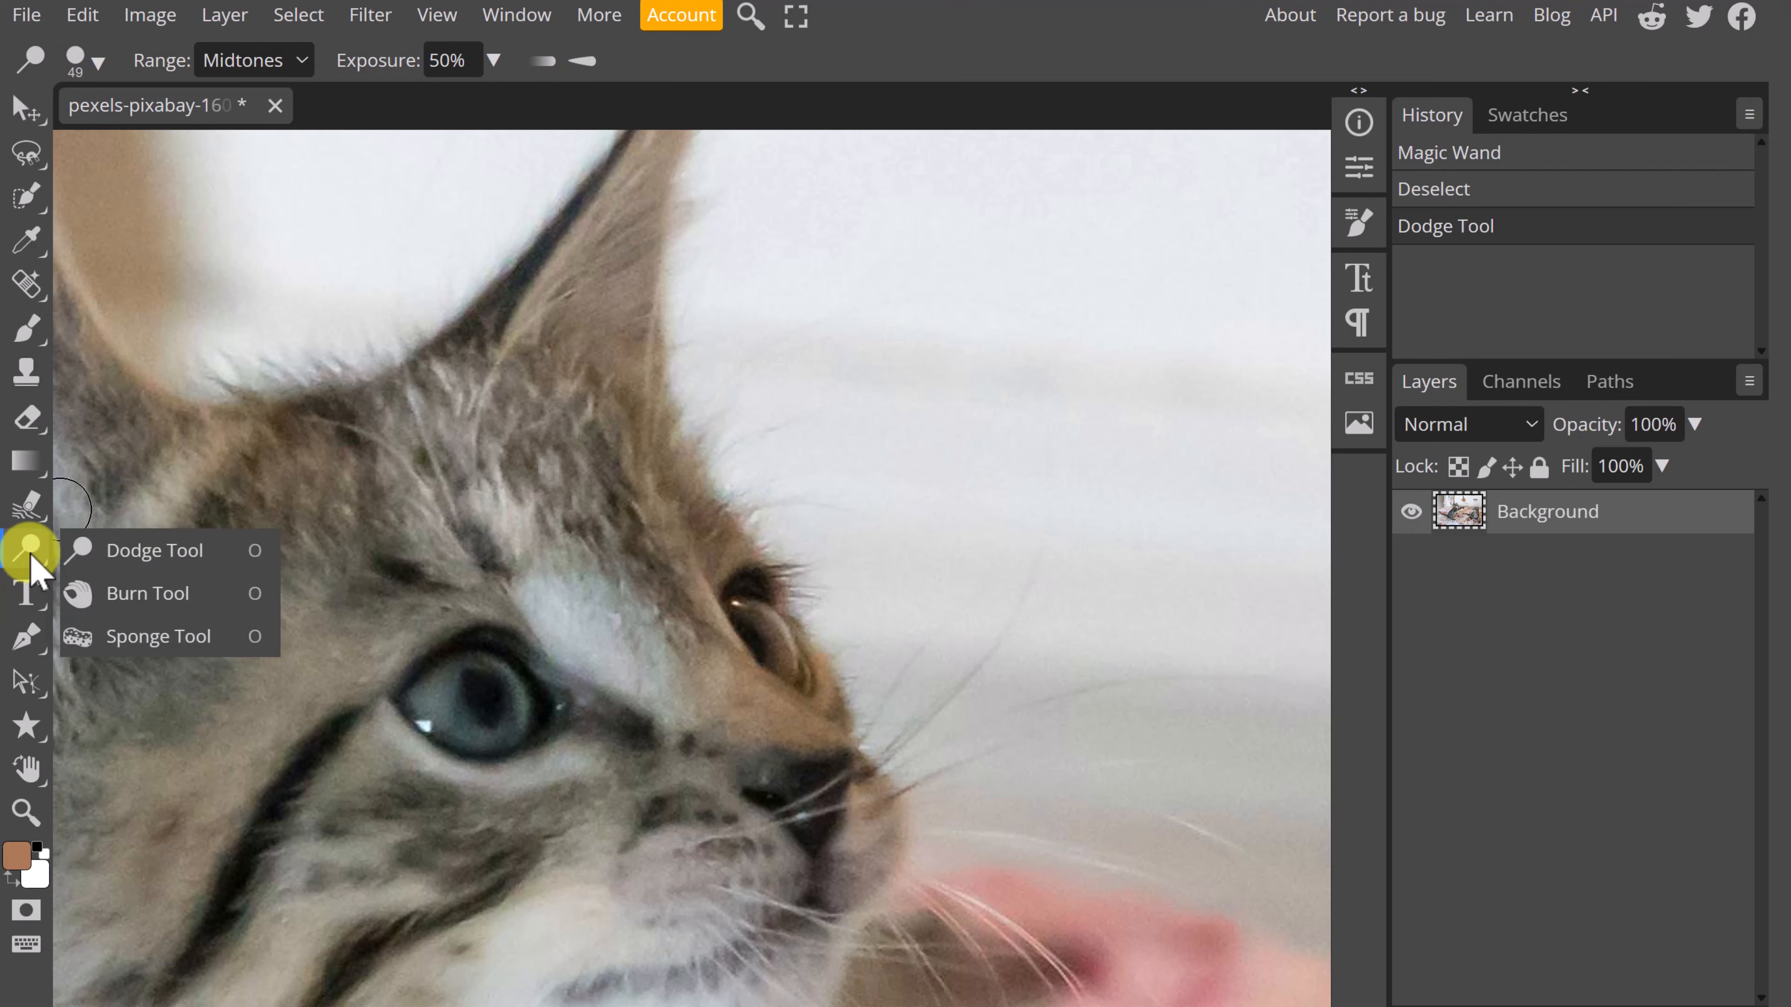
click(134, 603)
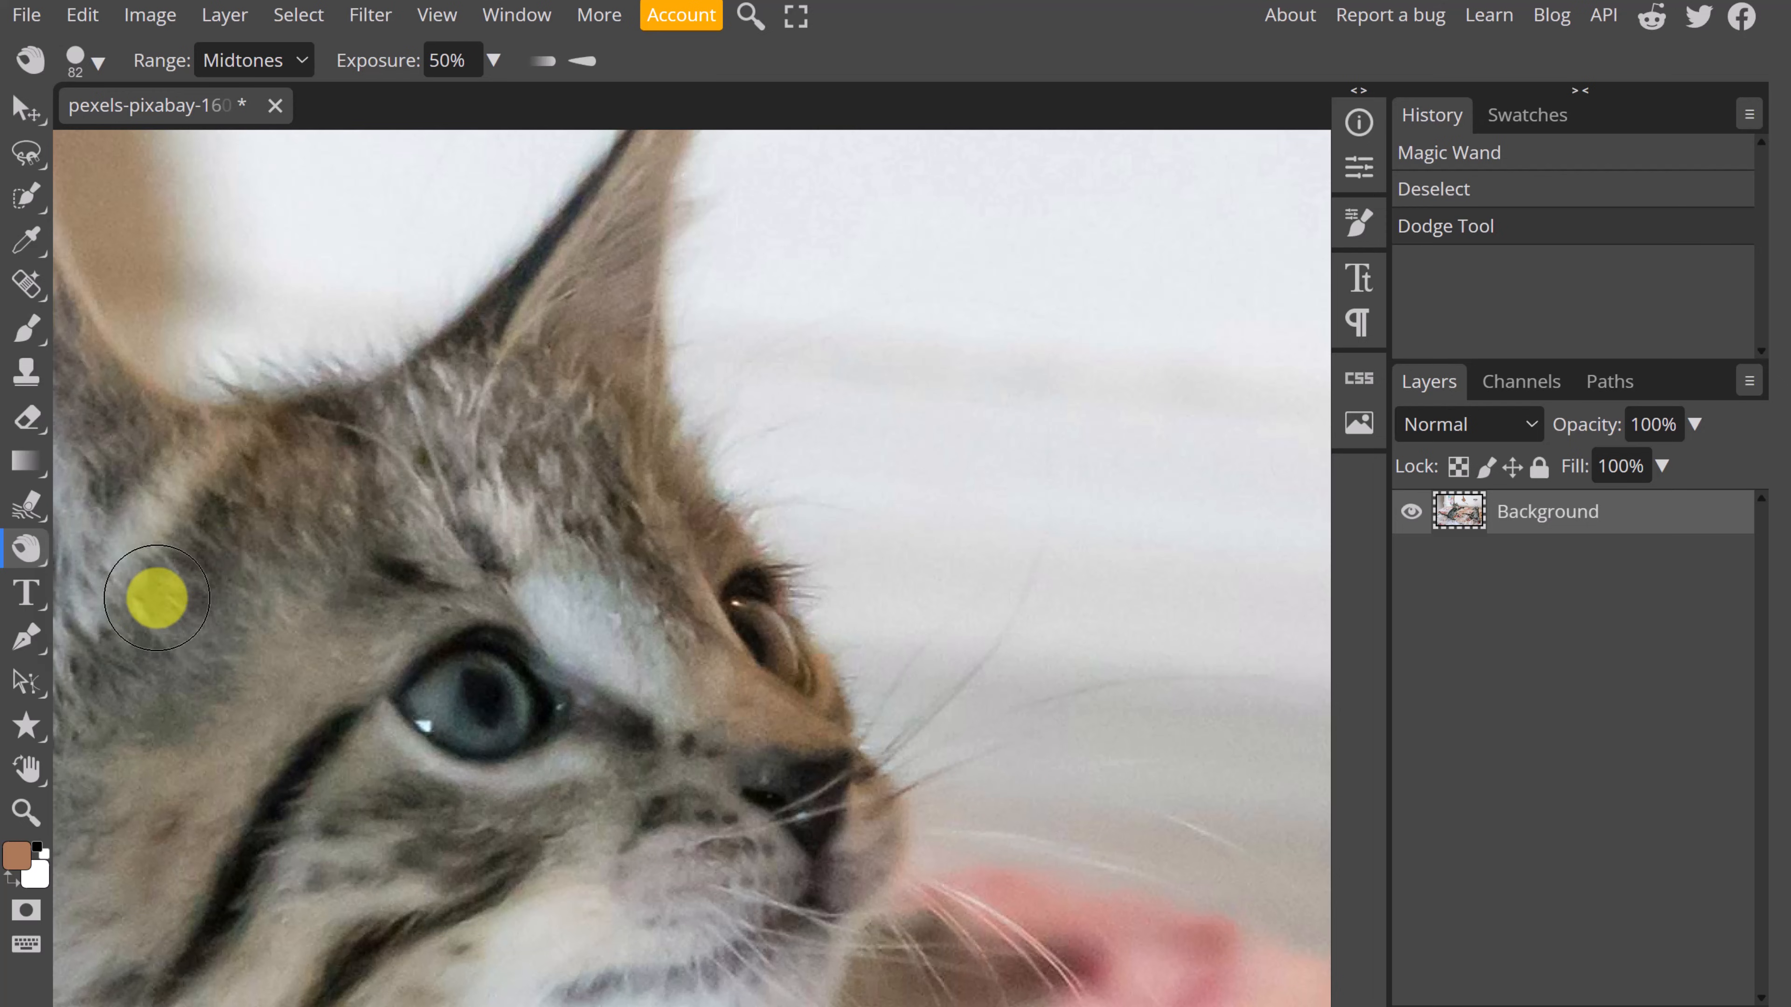
mouse_move(301, 530)
mouse_down()
mouse_move(230, 538)
mouse_move(329, 529)
mouse_move(293, 479)
mouse_move(195, 541)
mouse_move(309, 602)
mouse_move(332, 501)
mouse_move(183, 523)
mouse_move(176, 690)
mouse_move(305, 640)
mouse_move(198, 727)
mouse_move(262, 678)
mouse_up()
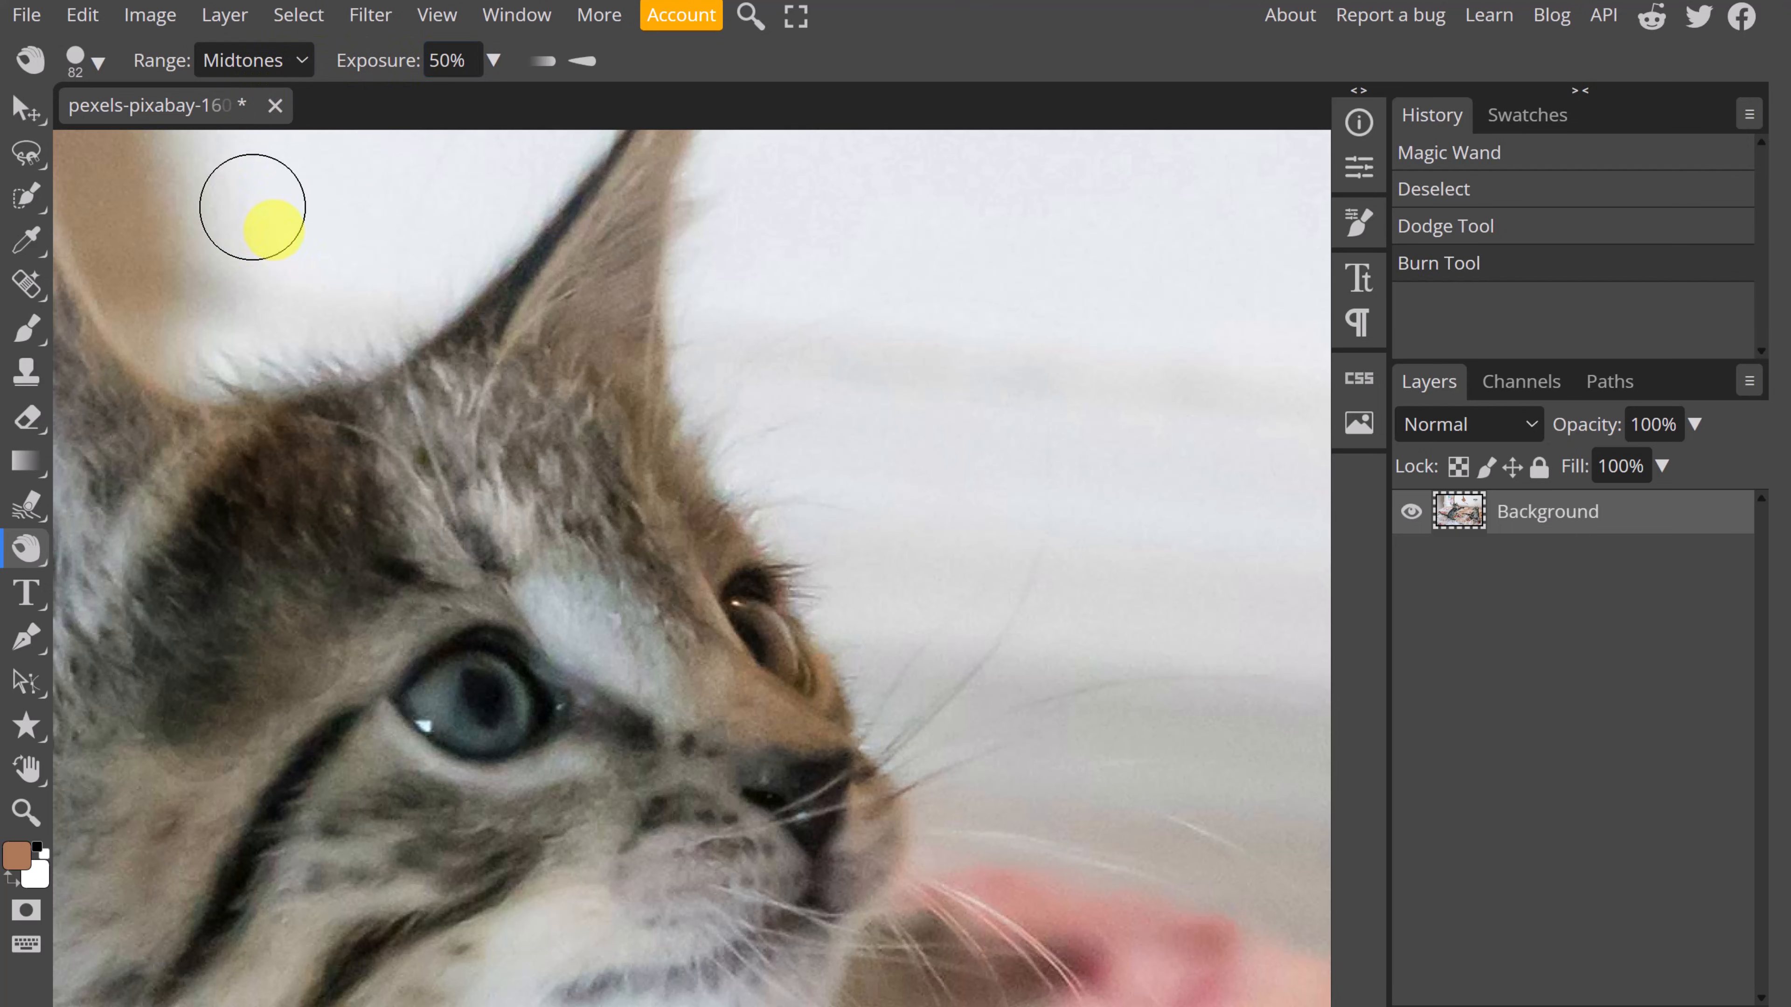
Saturate the colours of the kitten's face with the Sponge tool at 255 px, 100% flow and Saturate mode.
drag(26, 557, 176, 645)
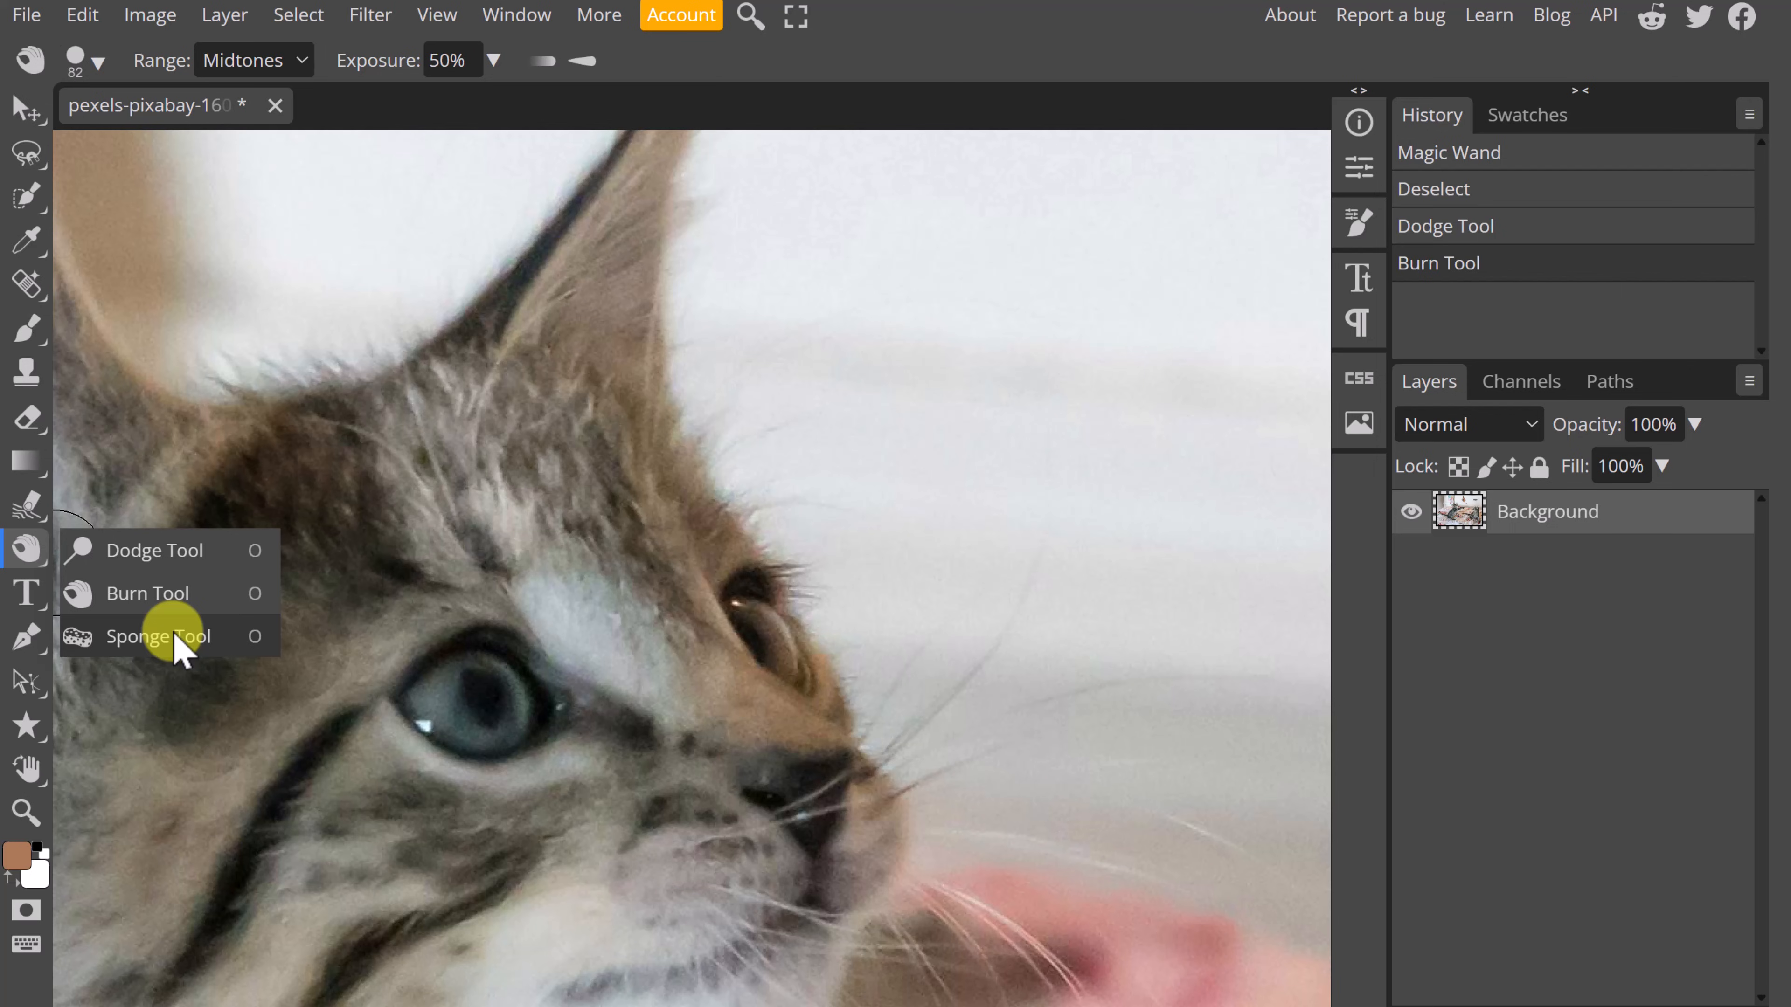
drag(176, 646, 184, 638)
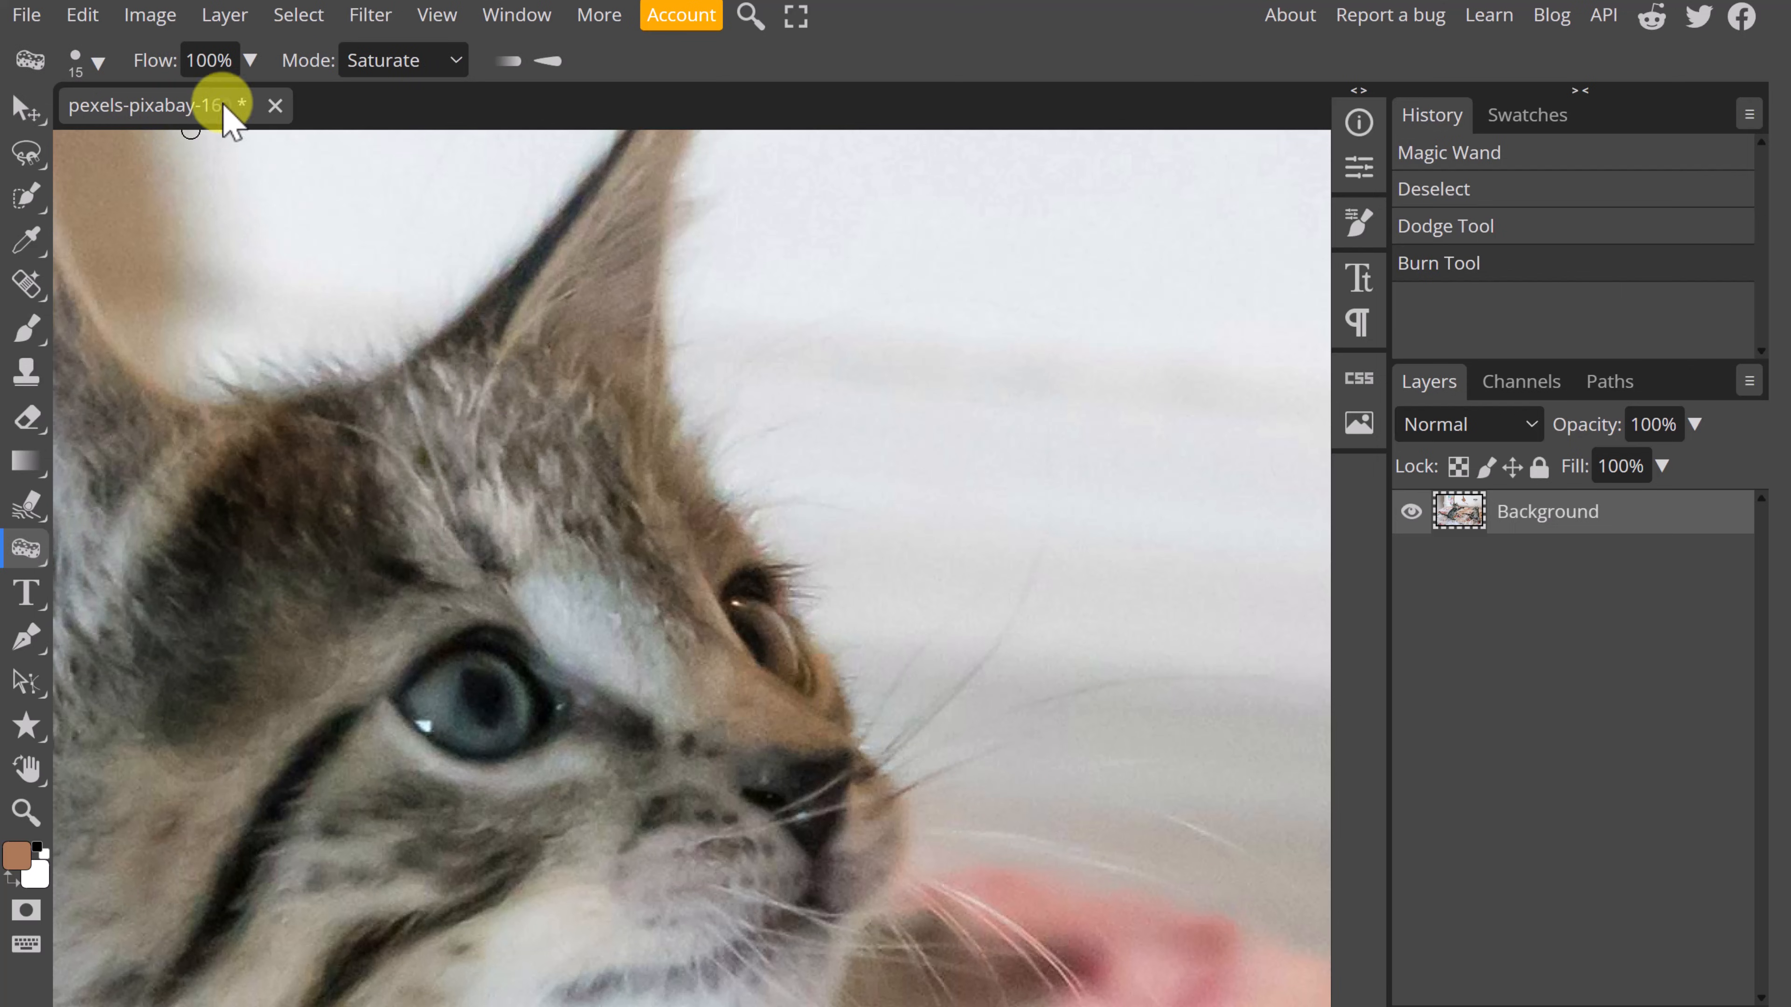
click(99, 60)
drag(260, 139, 349, 141)
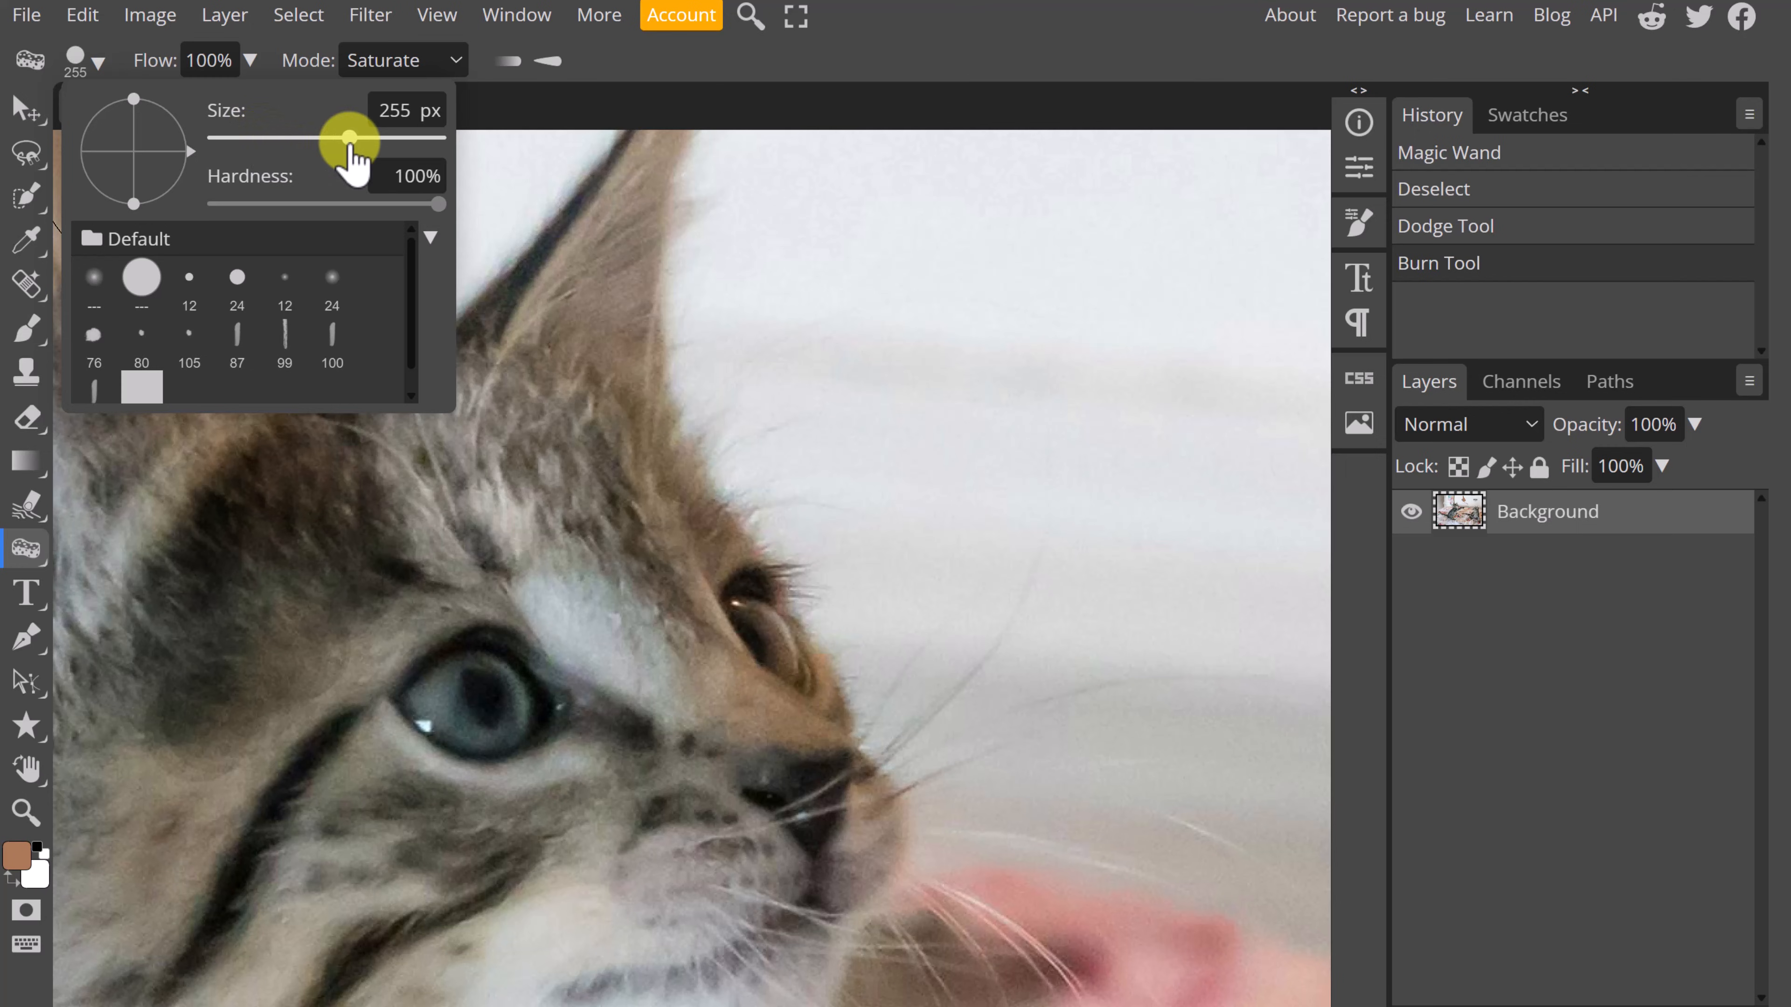
mouse_move(587, 457)
mouse_down()
mouse_move(286, 516)
mouse_move(309, 599)
mouse_move(550, 629)
mouse_move(639, 733)
mouse_up()
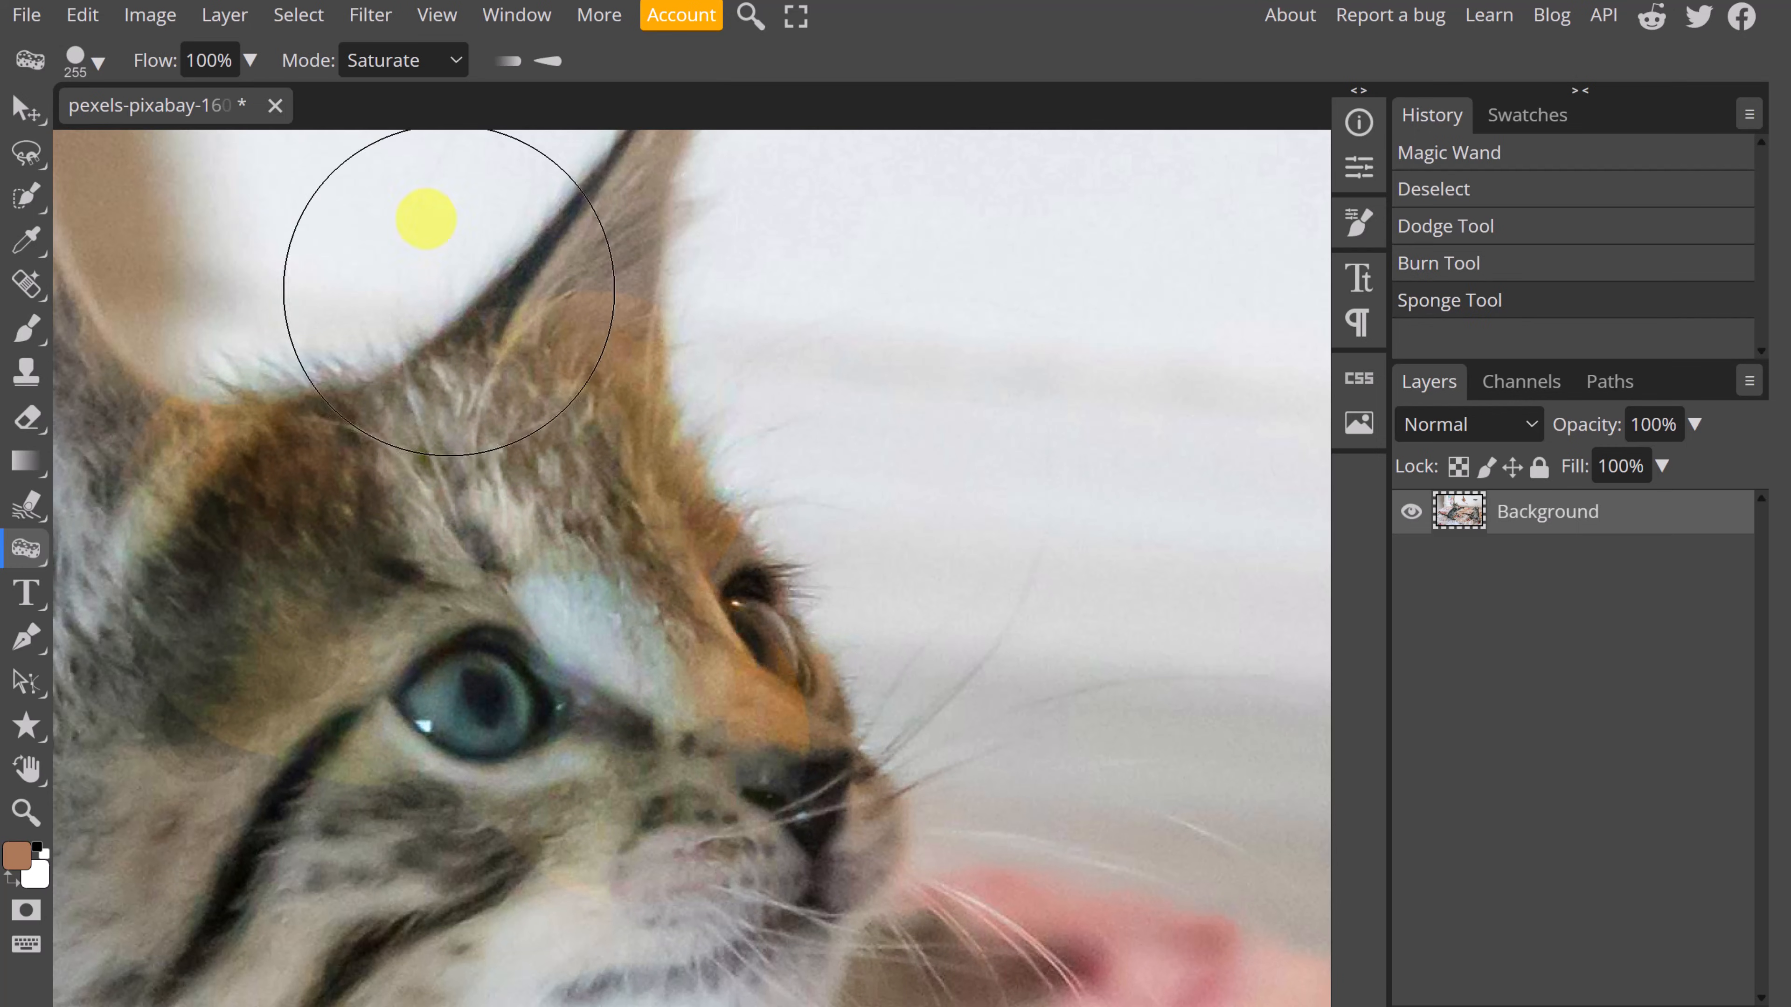
Desaturate the kitten's forehead and the area around its near eye with the Sponge tool in Desaturate mode.
click(423, 62)
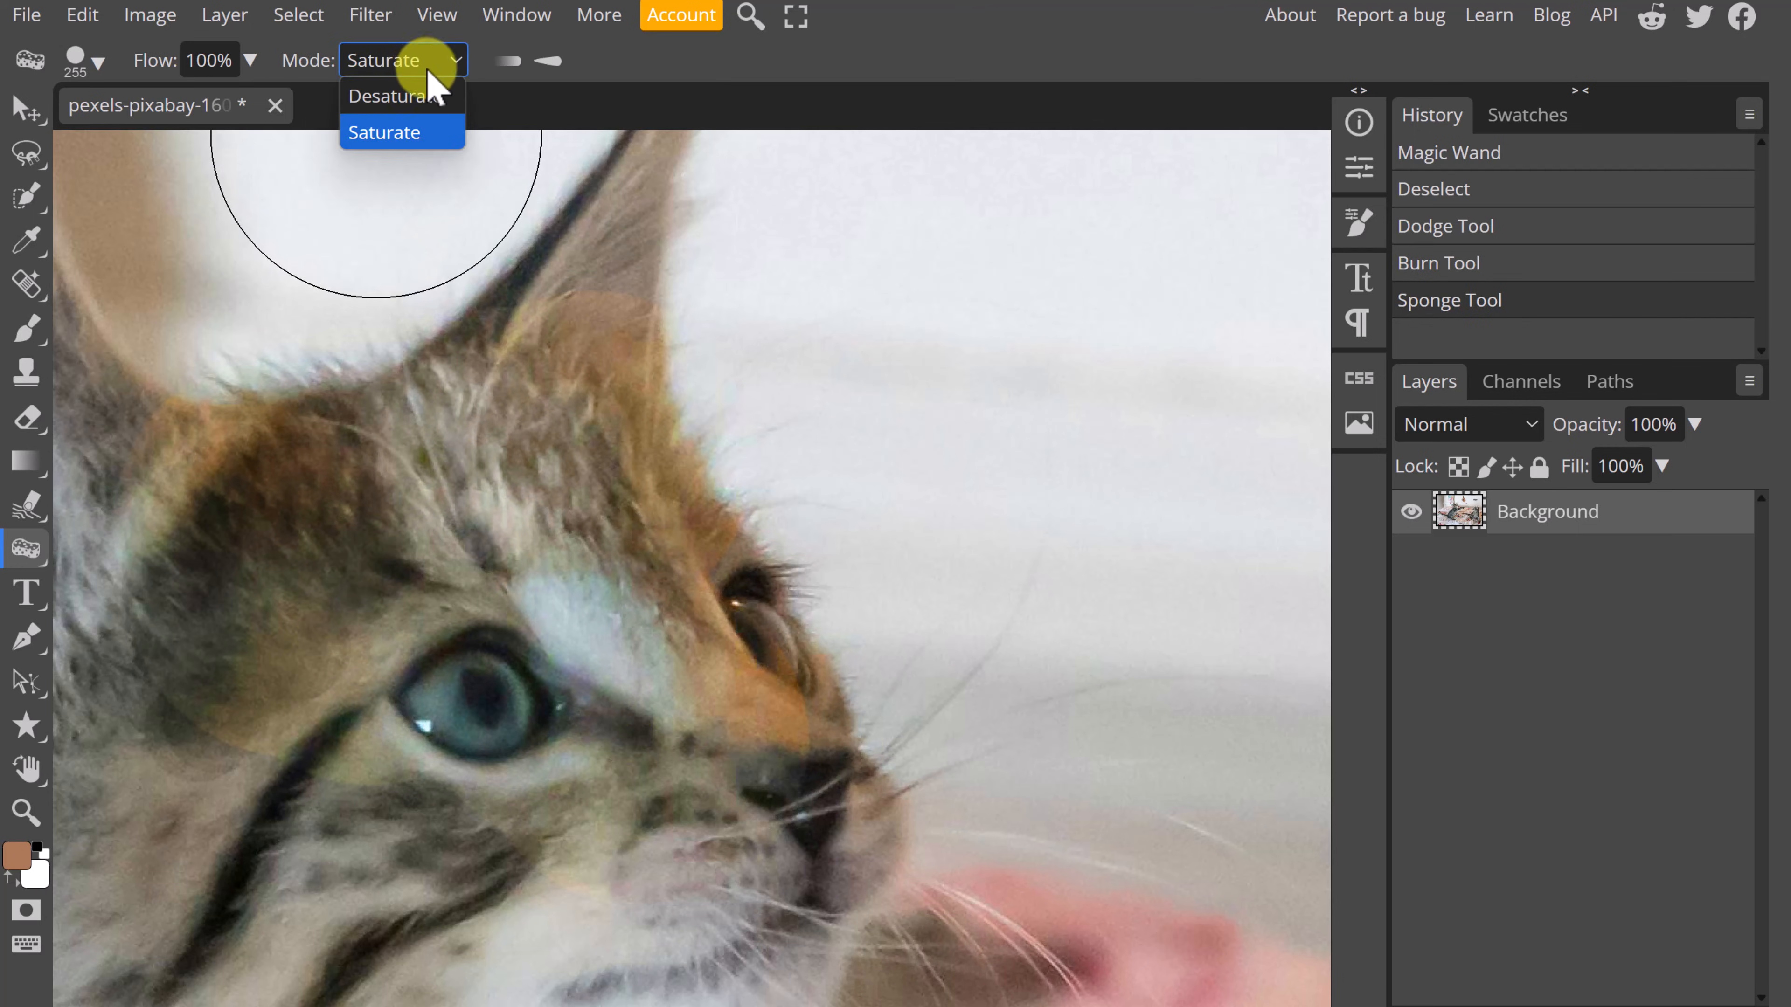
click(423, 97)
mouse_move(508, 424)
mouse_down()
mouse_move(407, 498)
mouse_move(361, 567)
mouse_move(439, 639)
mouse_up()
scroll(328, 642, down, 3)
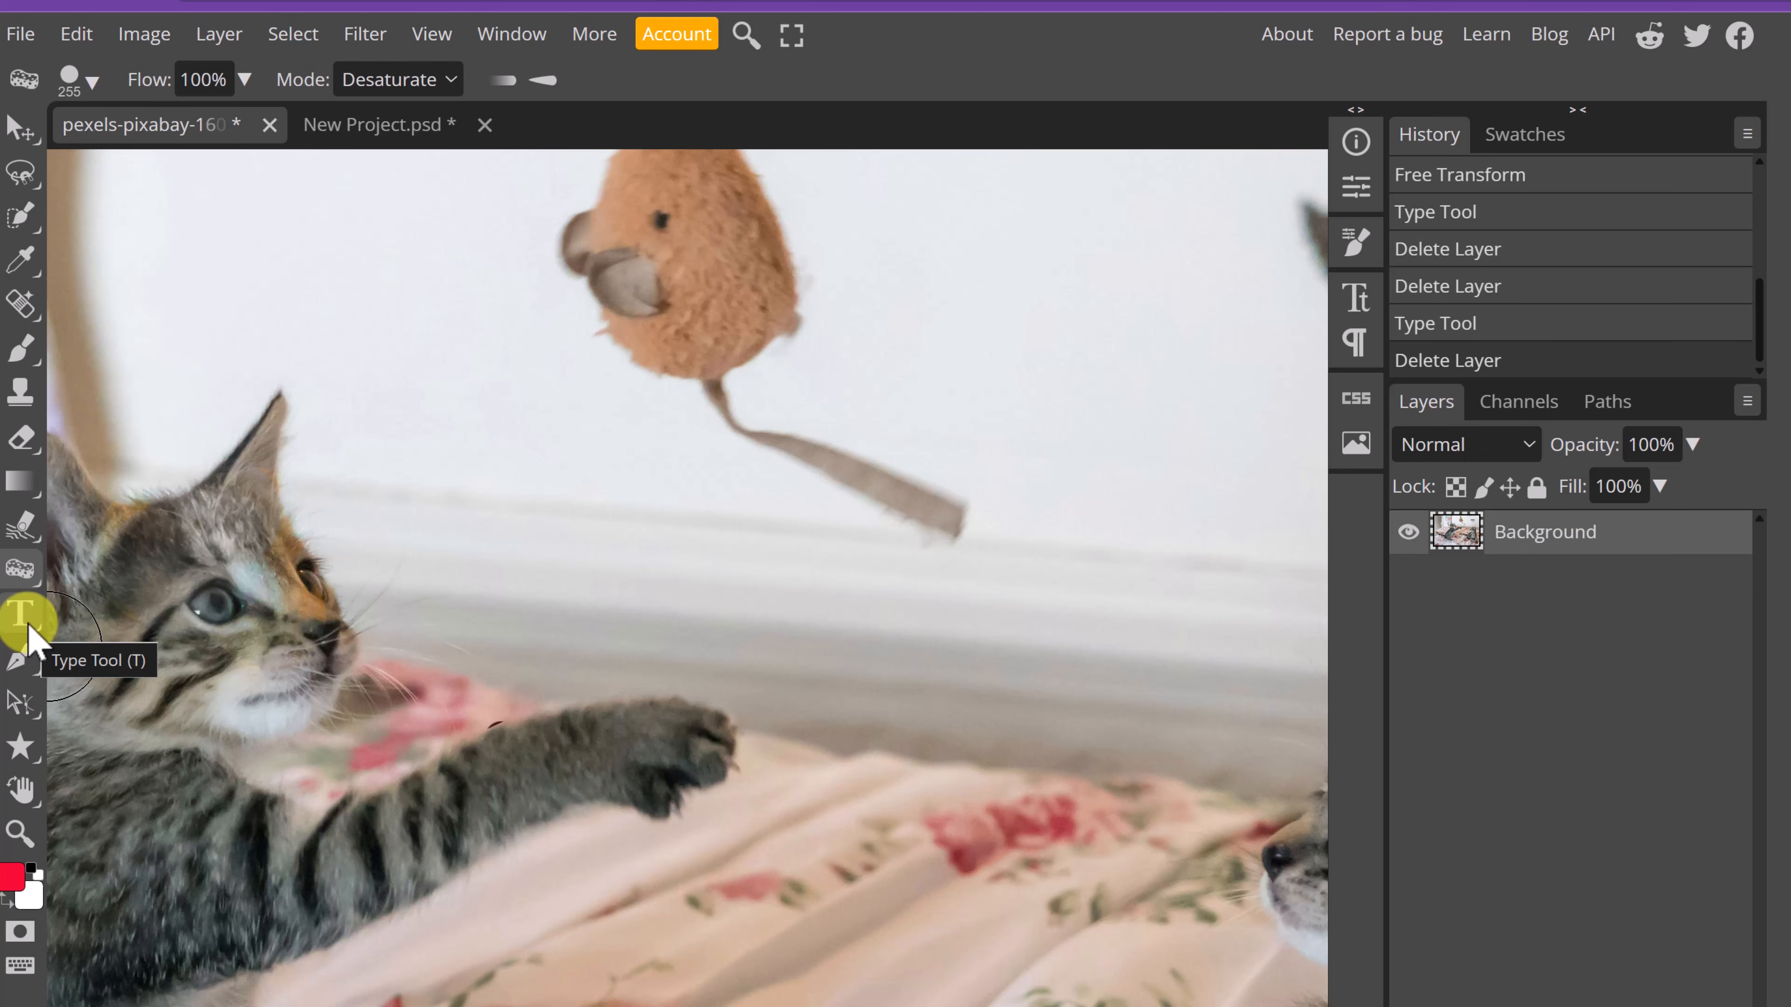
Add the text "Hello" on the wall above the kitten in the DayPosterBlack font.
click(28, 637)
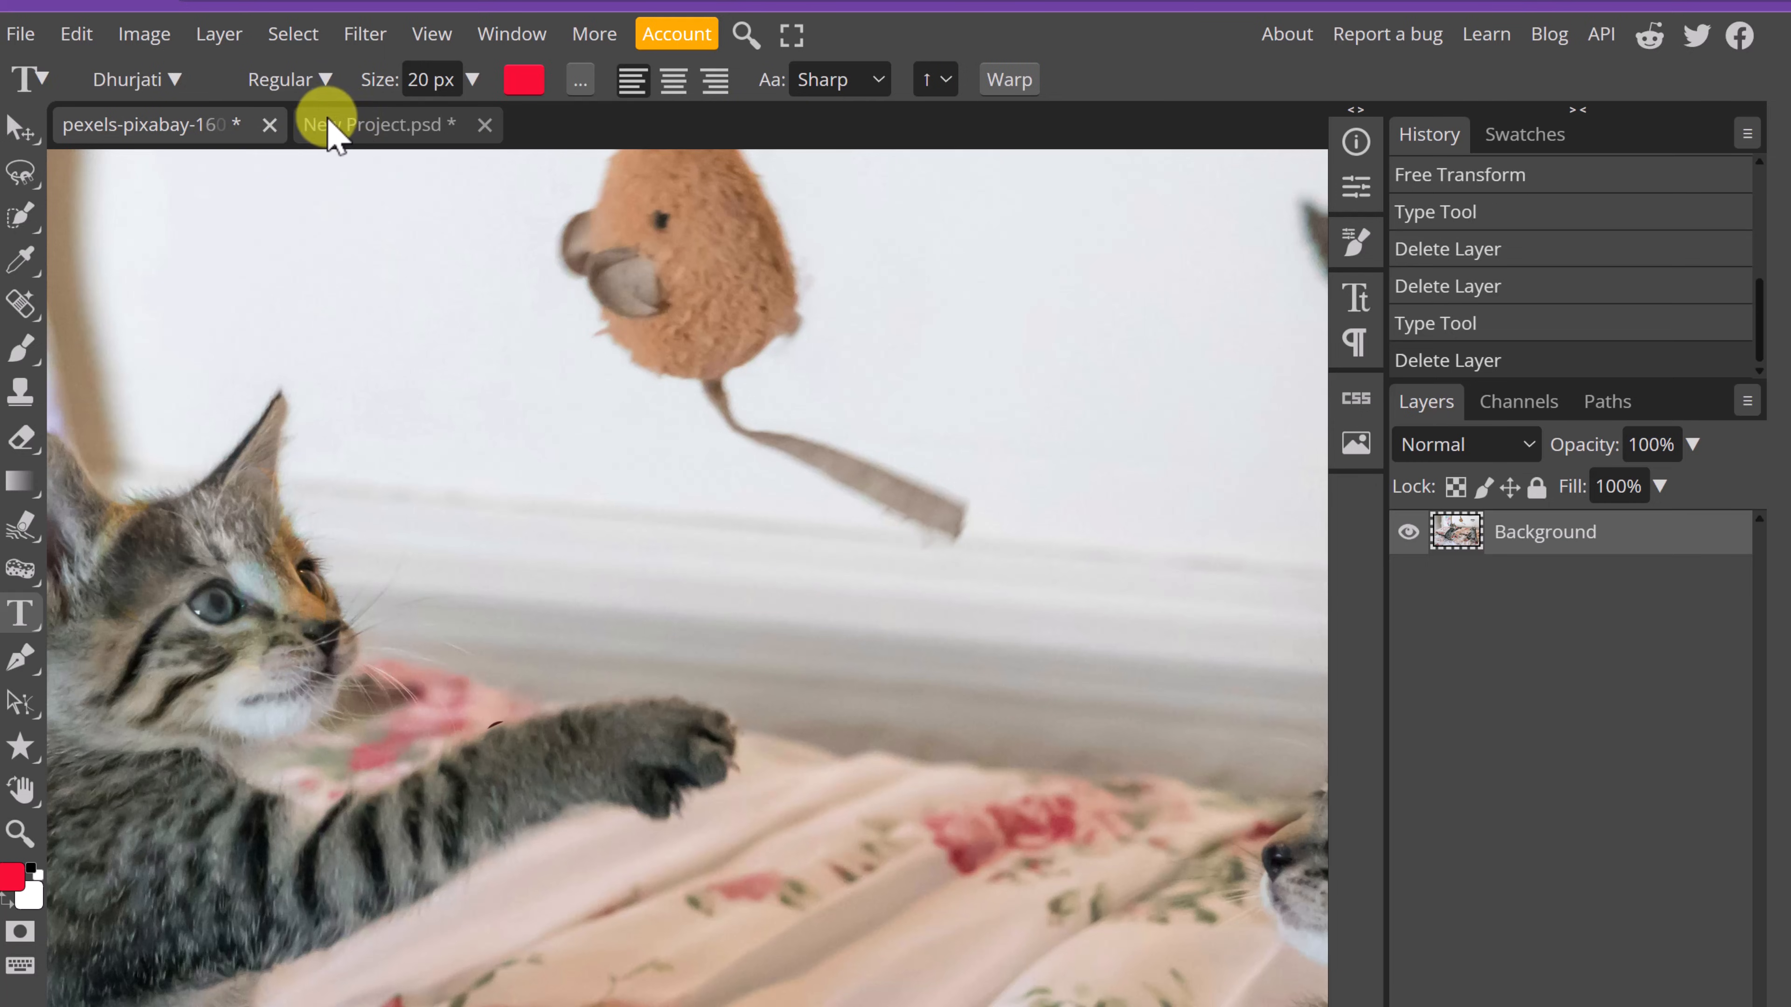
click(177, 80)
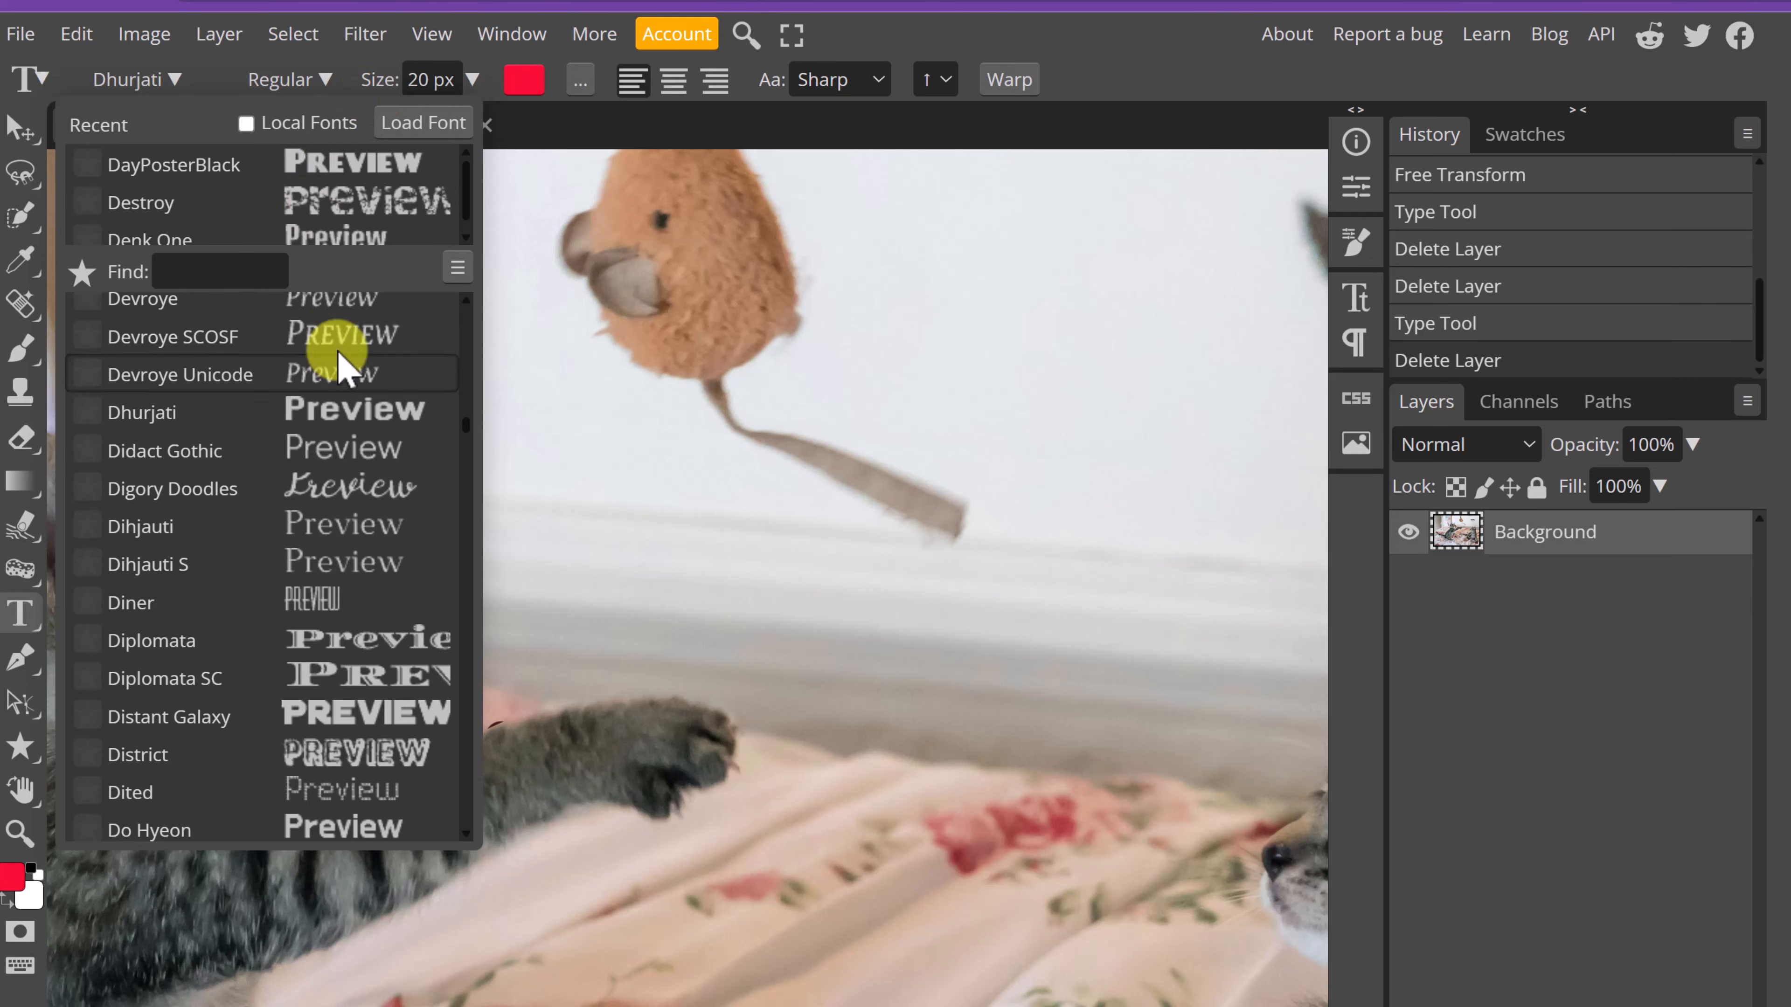
click(331, 166)
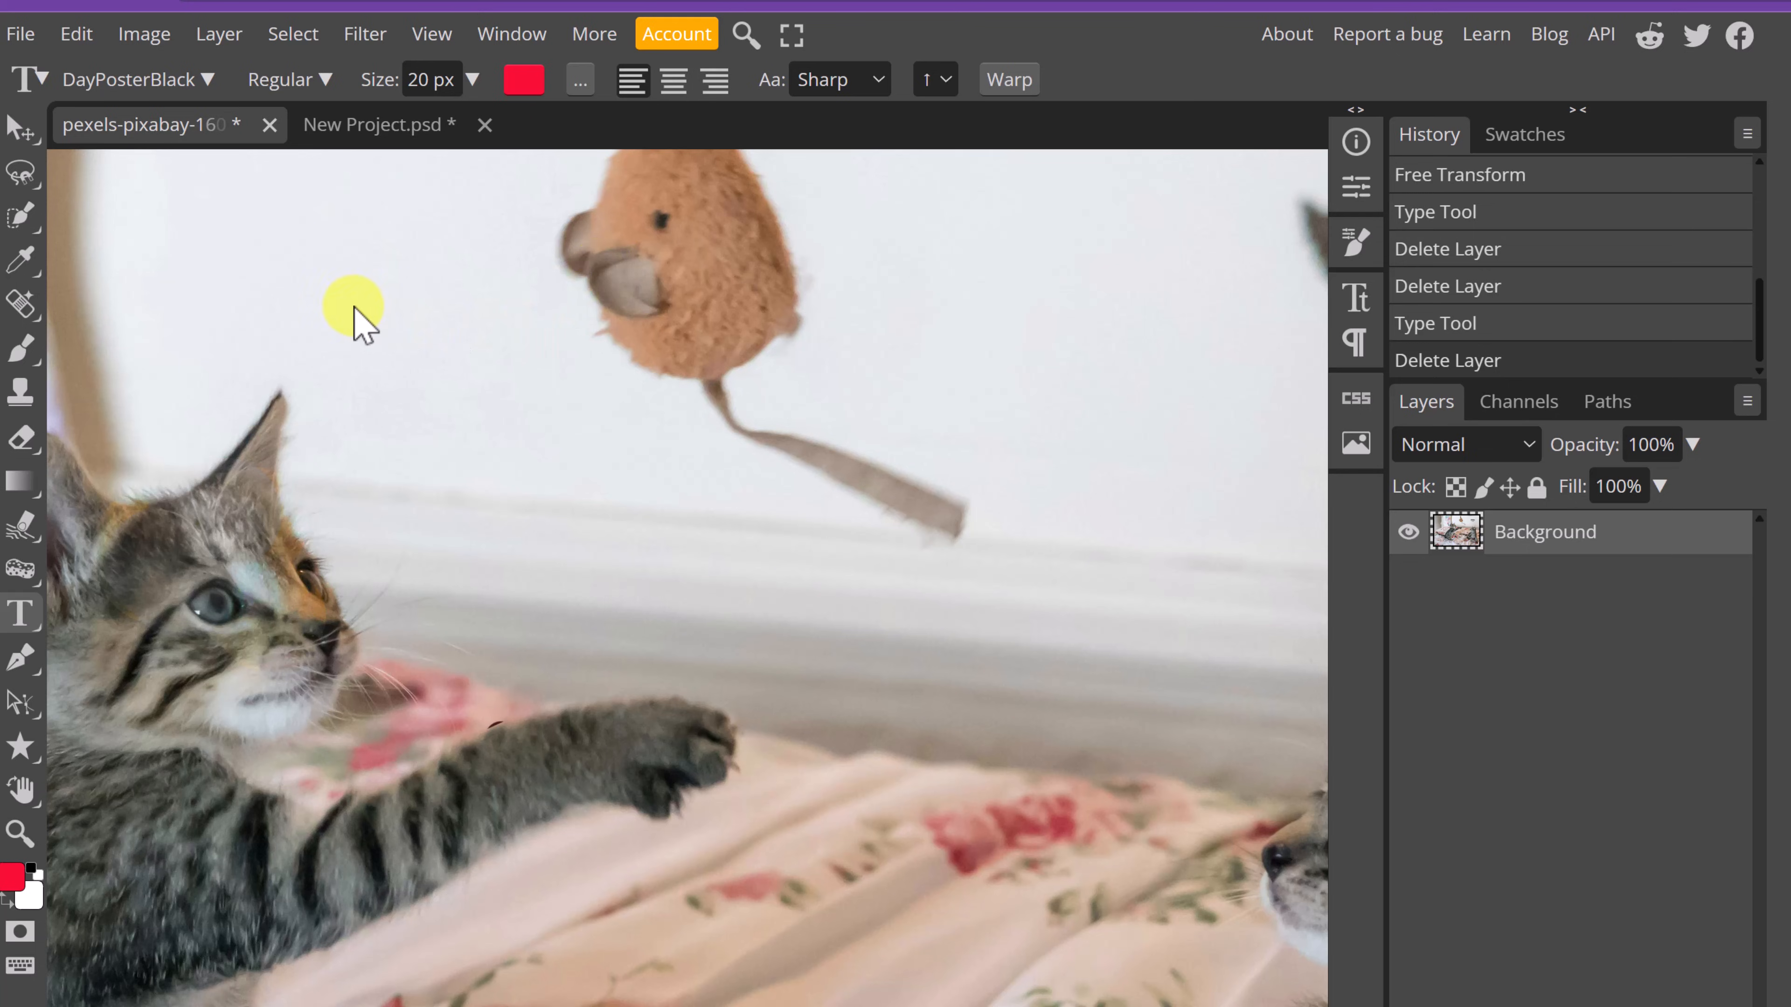
click(349, 282)
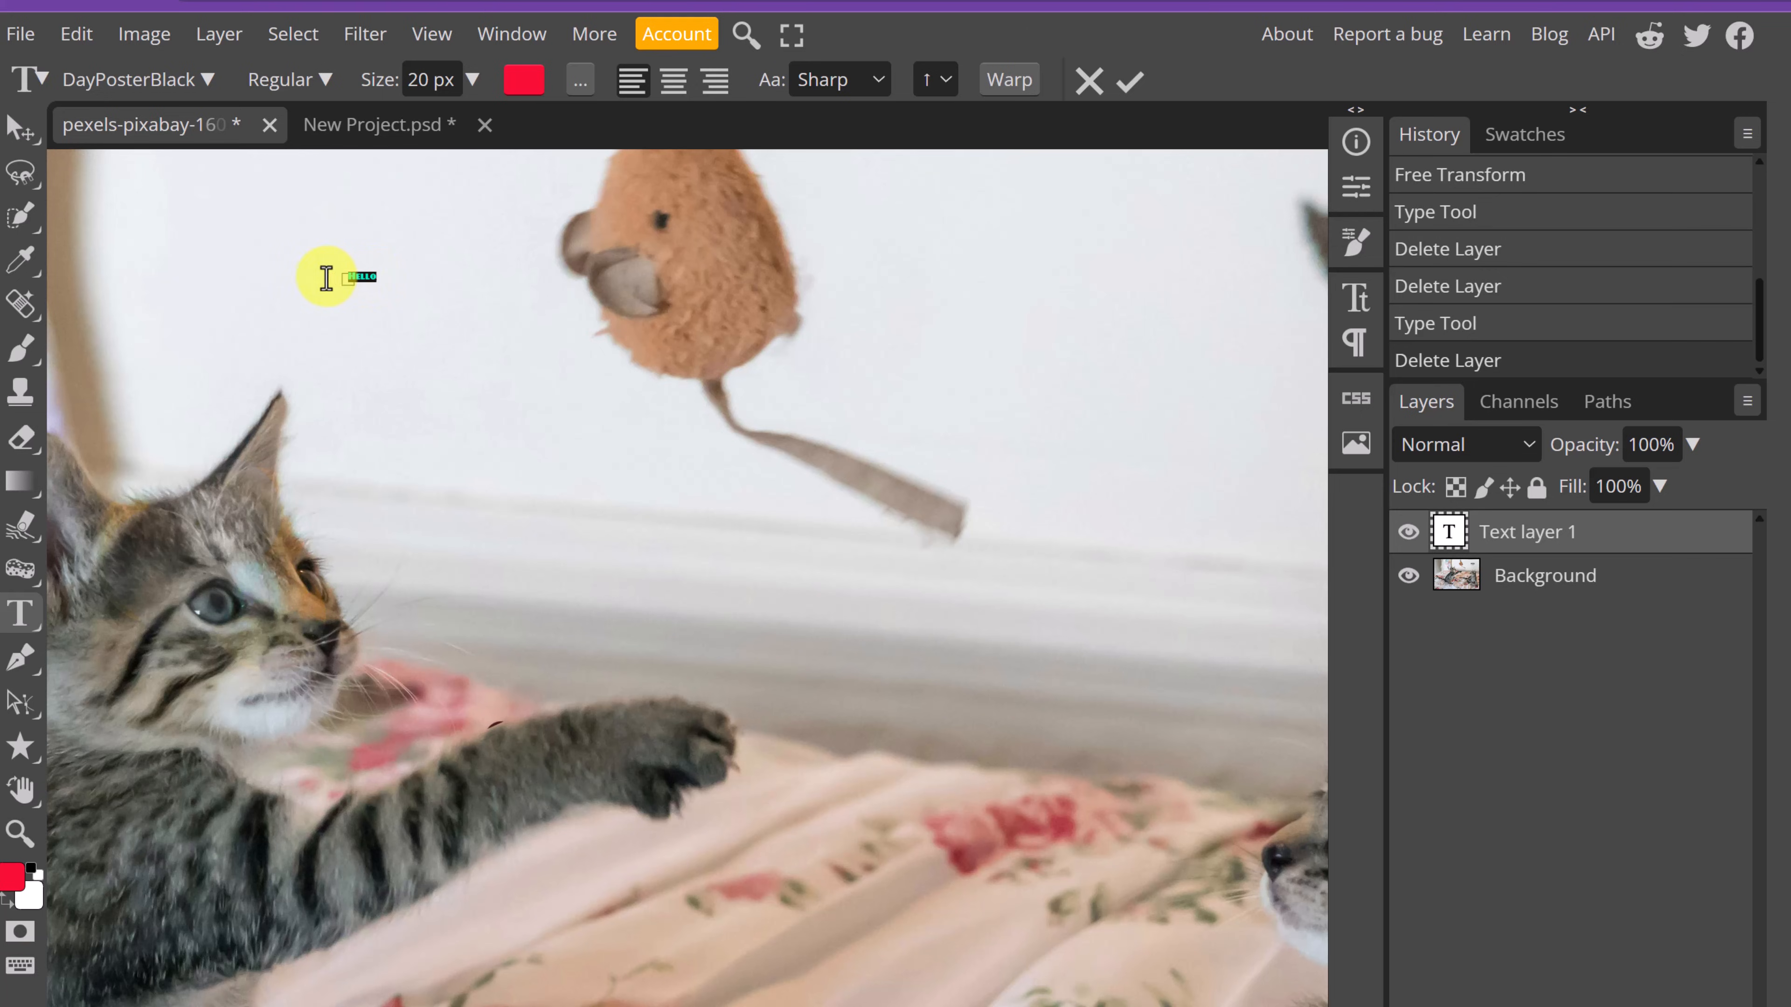
Set the size of the "Hello" text to 500 px.
click(473, 79)
drag(432, 120, 536, 134)
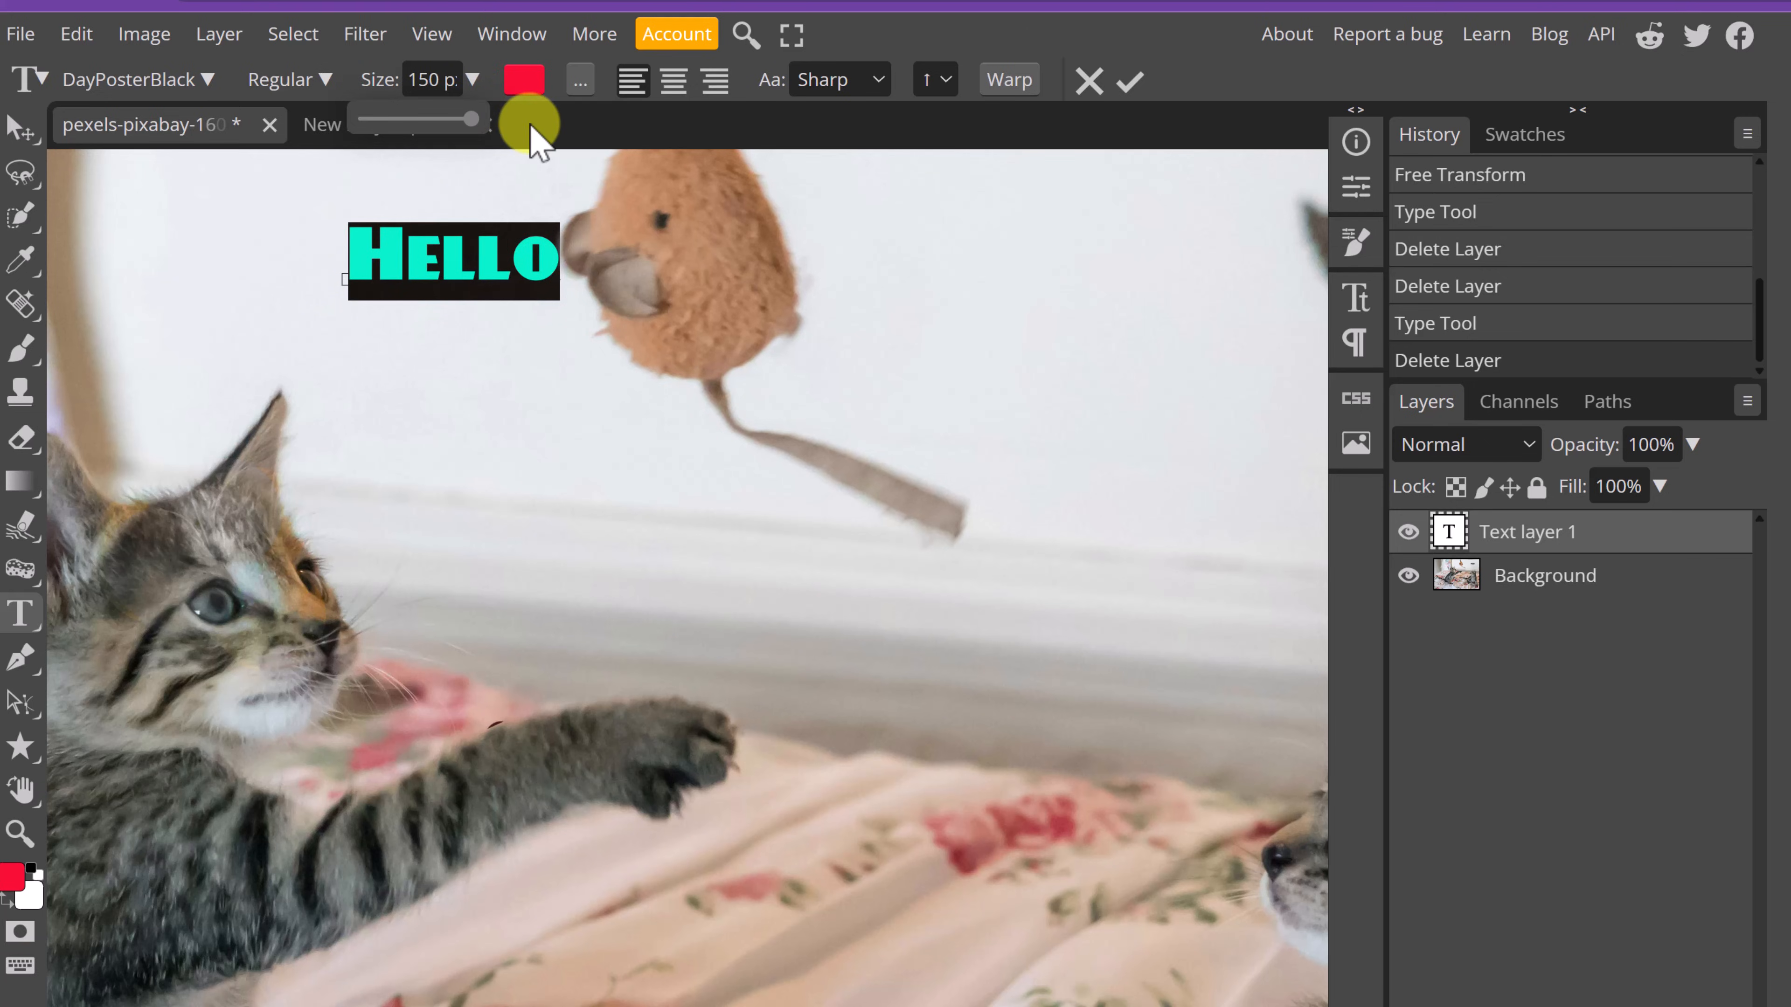
click(415, 80)
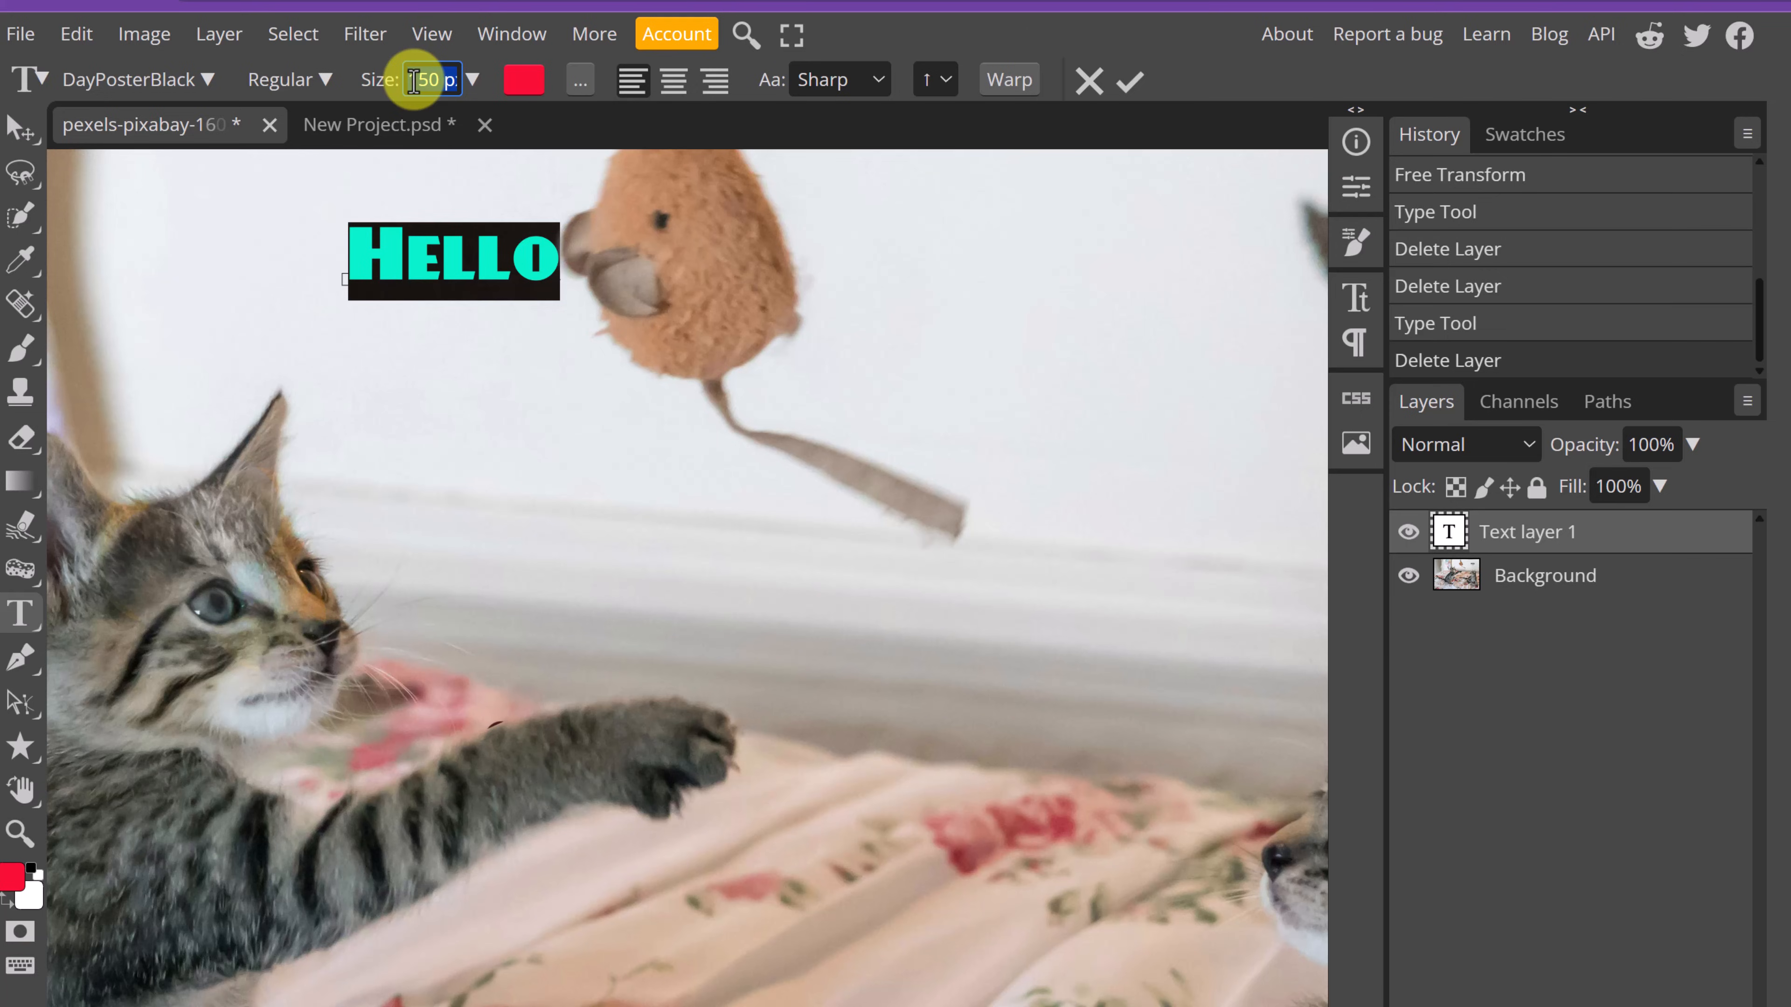
text(500)
key(Return)
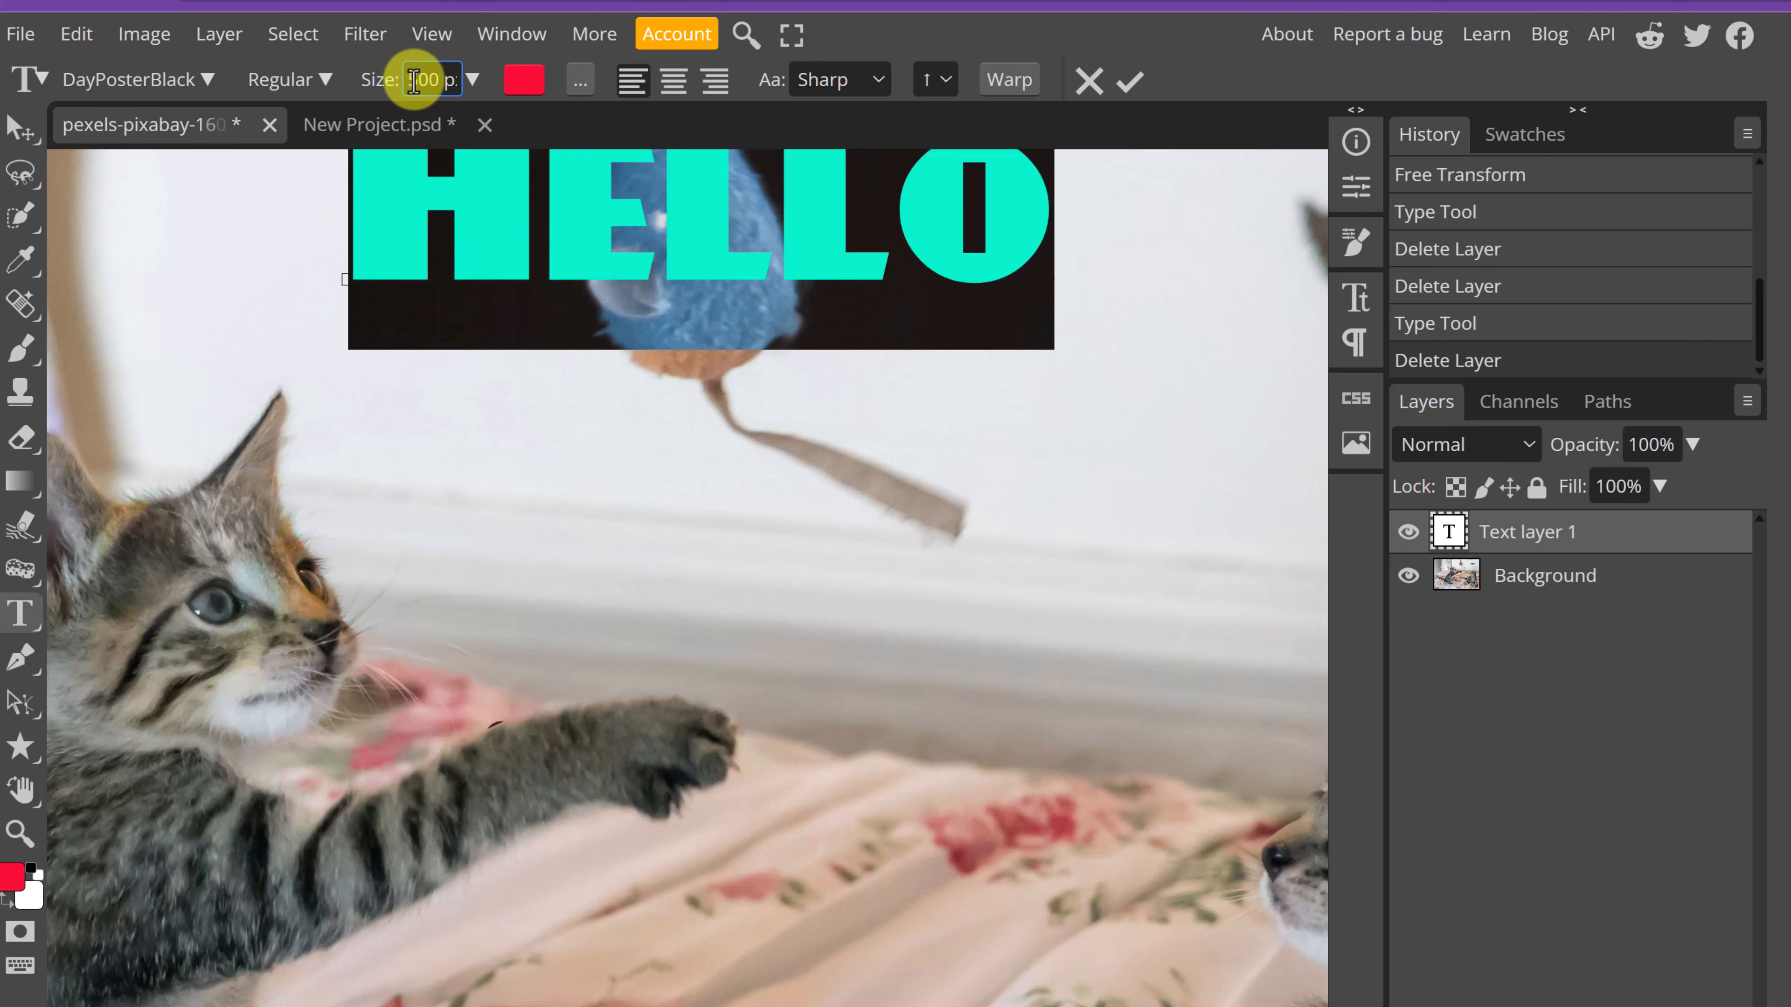
click(444, 257)
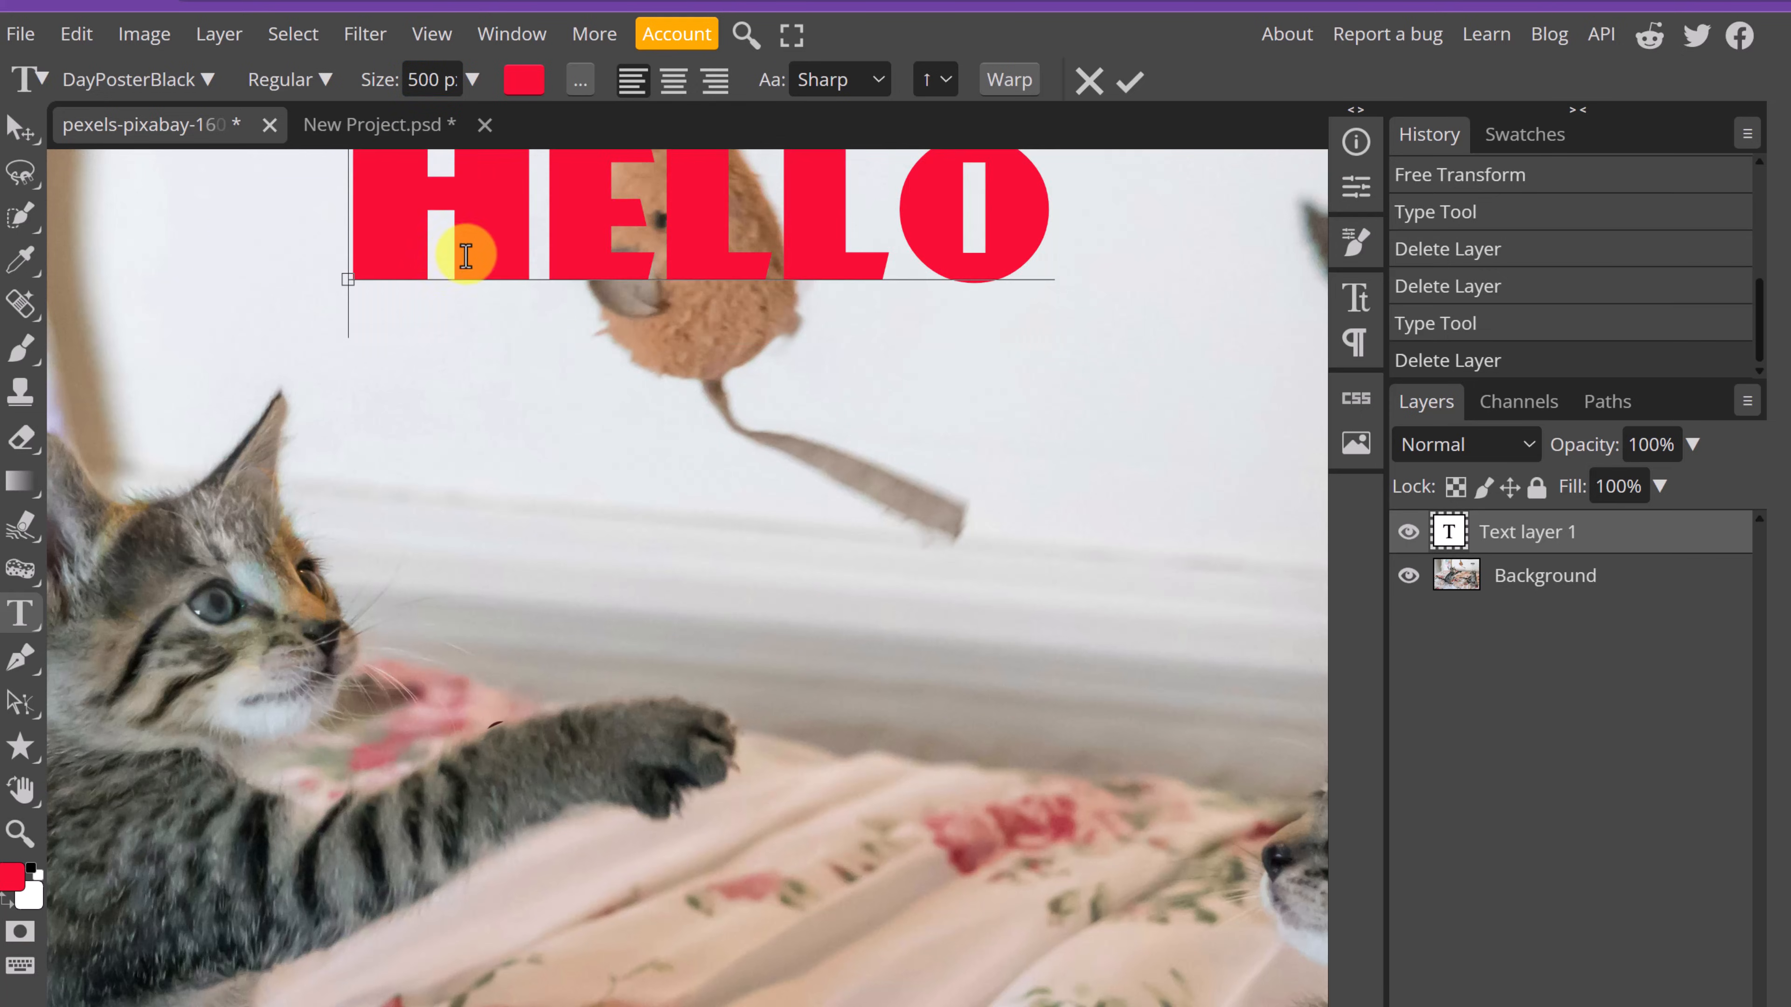
Move the "Hello" text down so that it sits across the lower part of the toy mouse.
scroll(486, 275, up, 2)
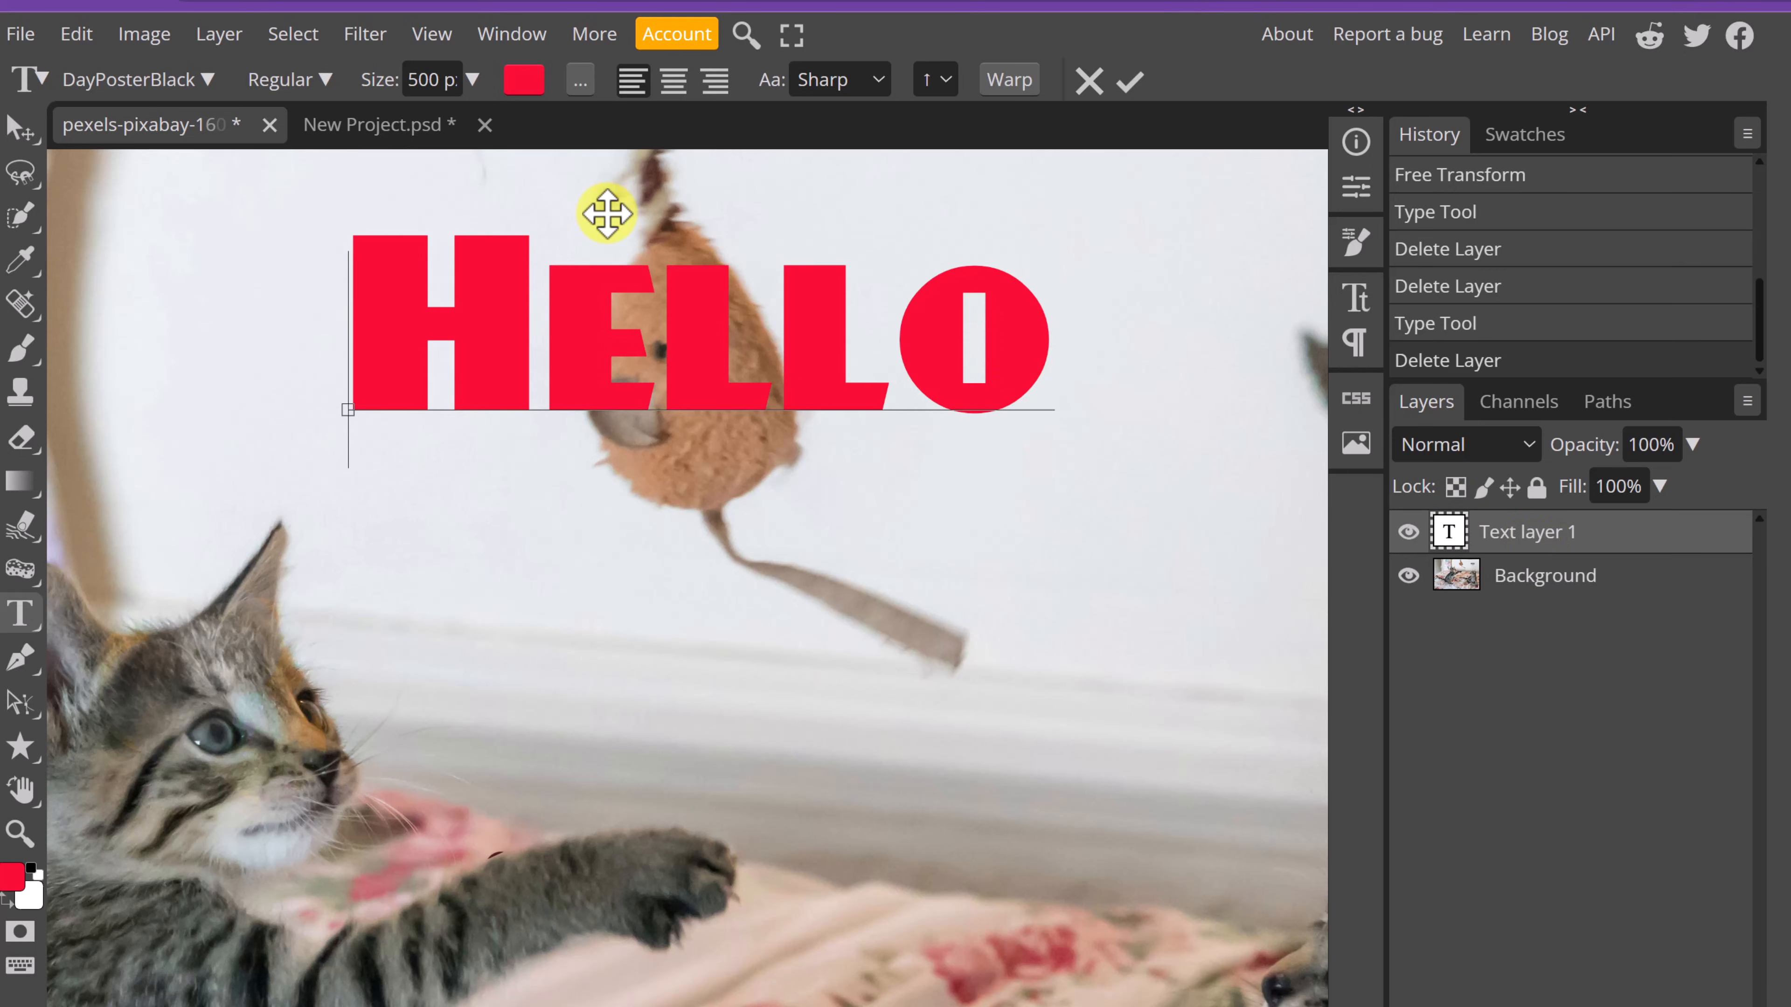
click(19, 133)
drag(508, 363, 576, 539)
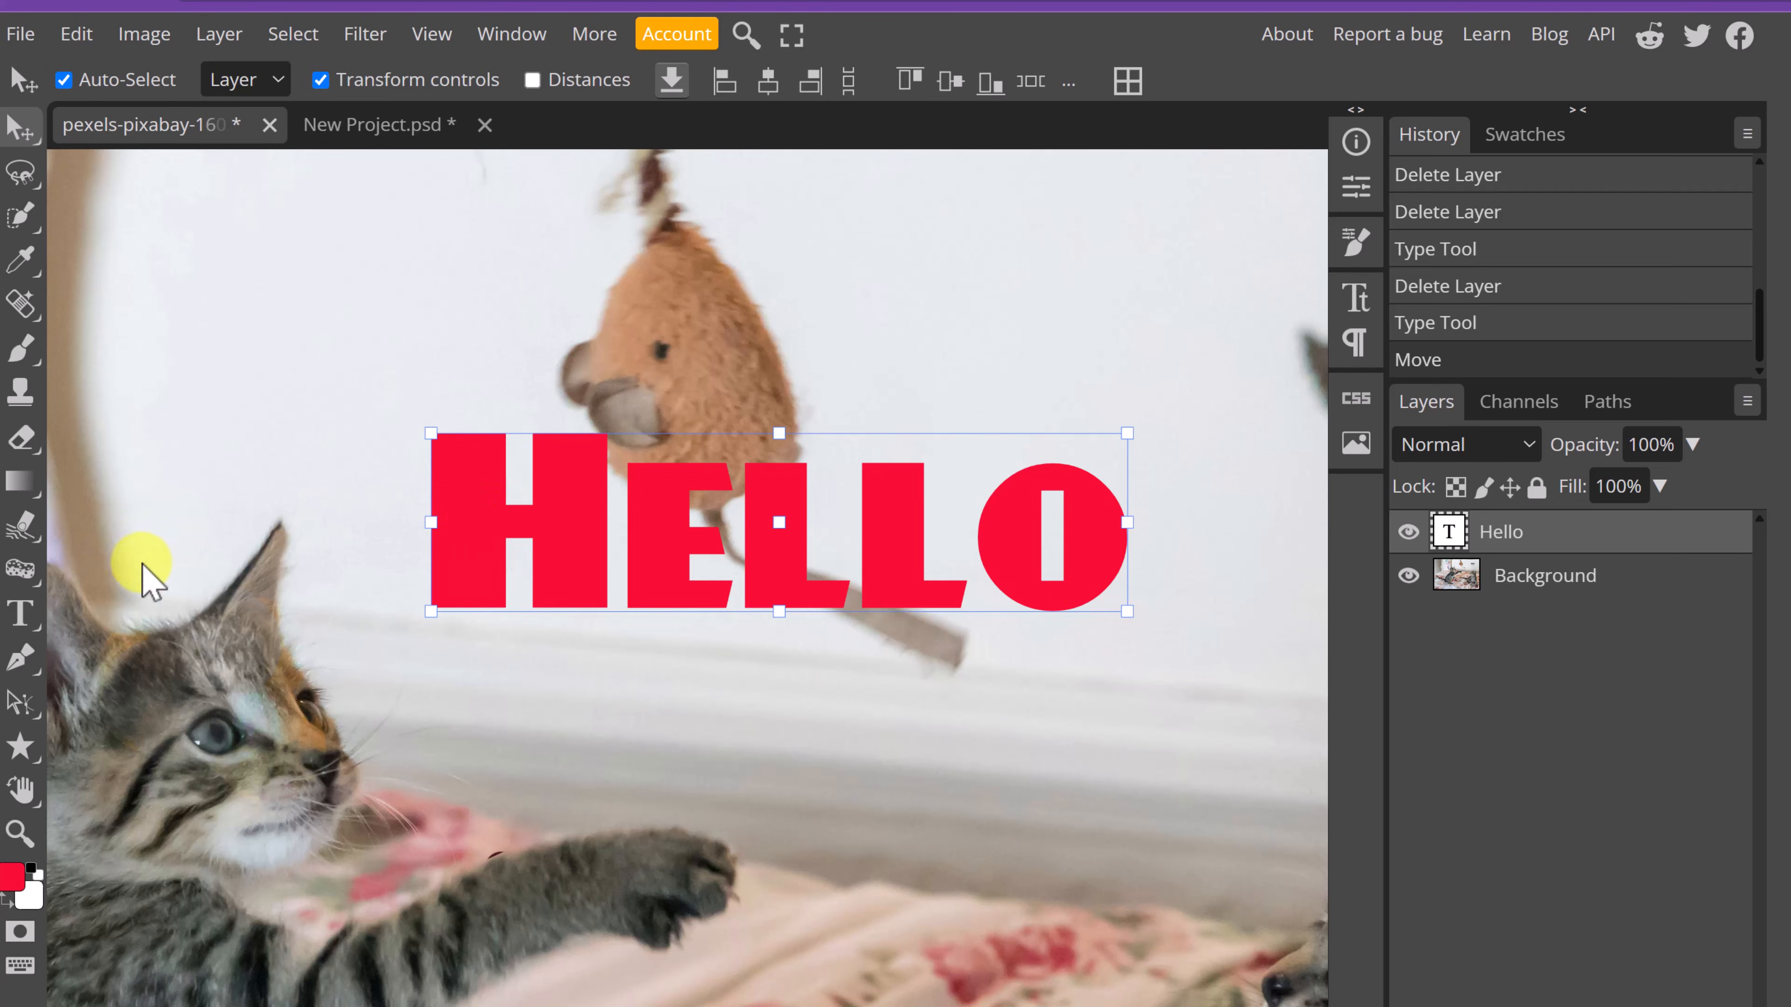
Add a second text layer reading "Good" on the wall above "Hello".
click(21, 618)
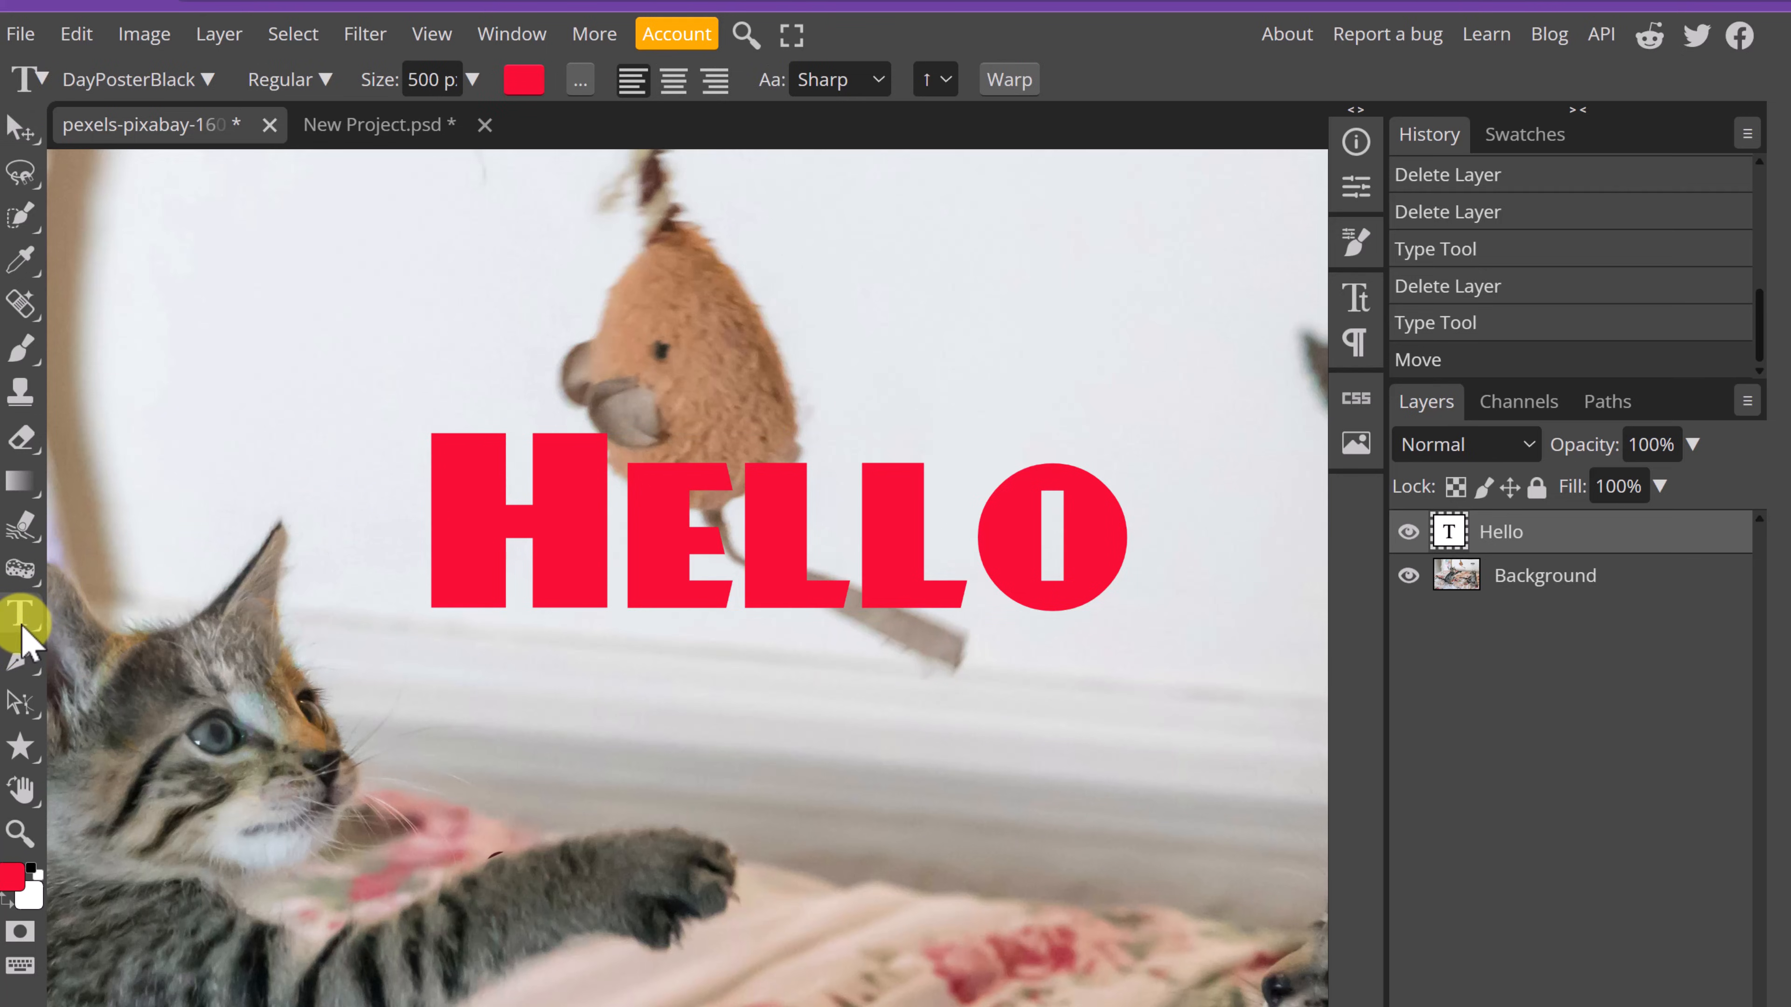
click(388, 253)
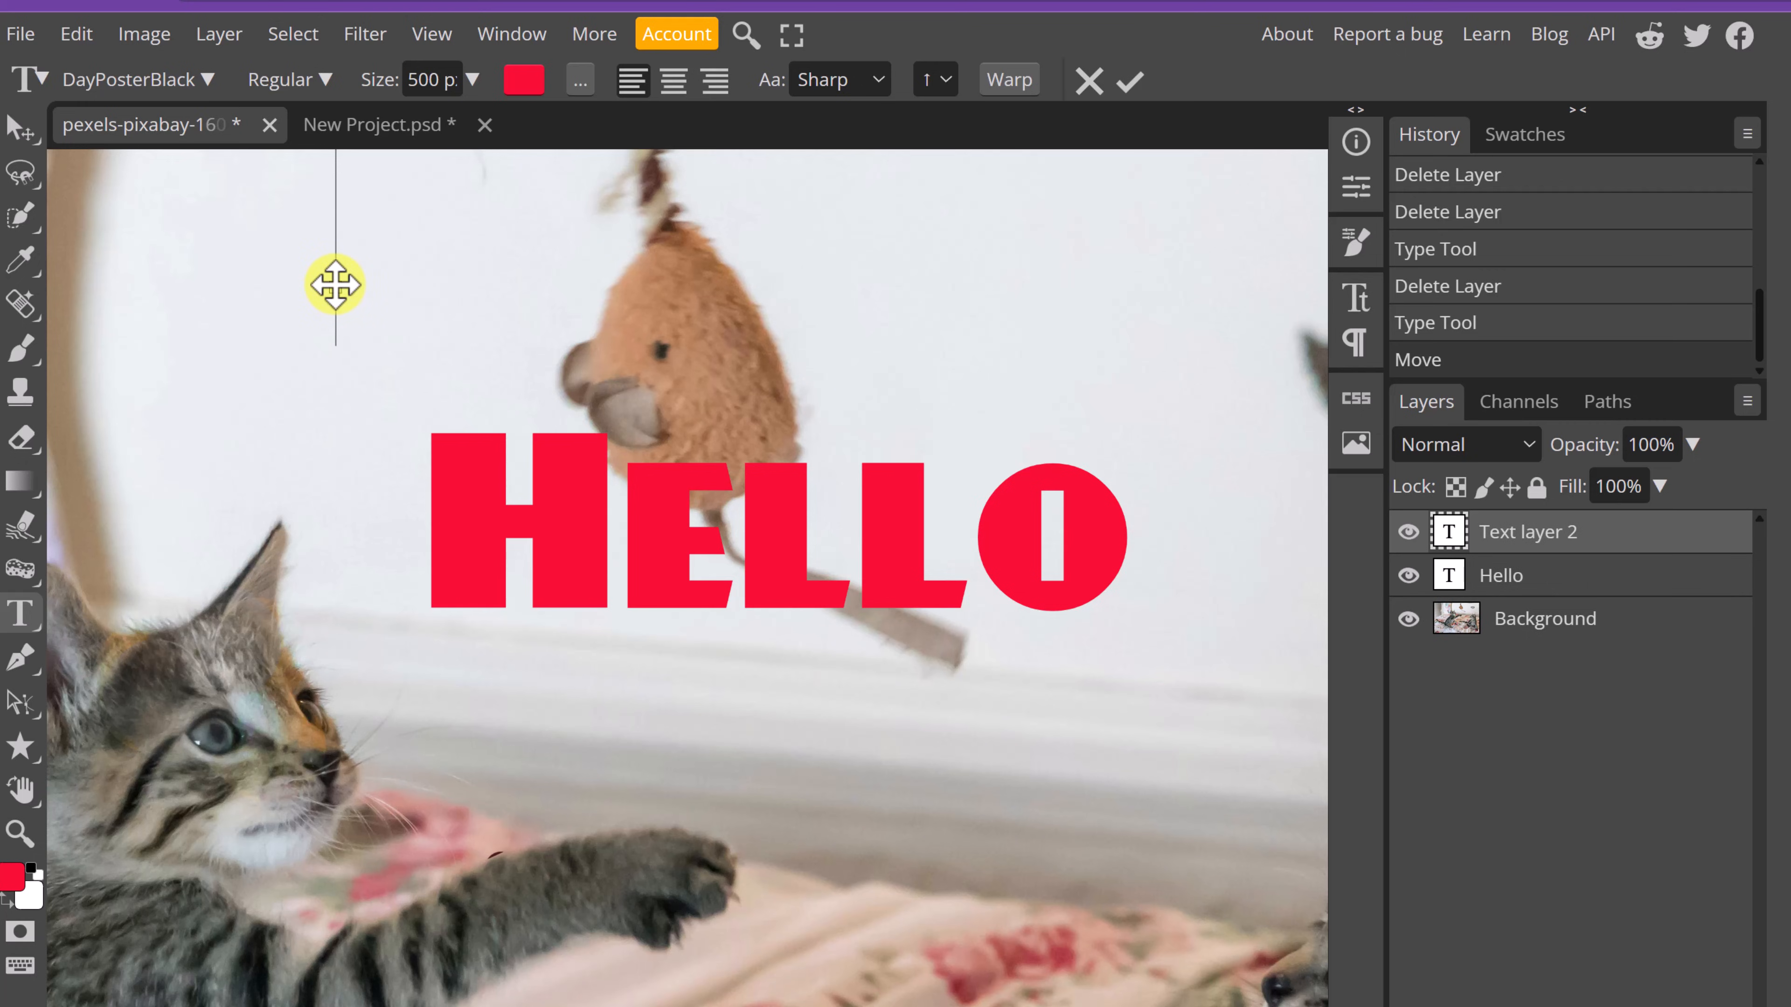
scroll(449, 318, up, 1)
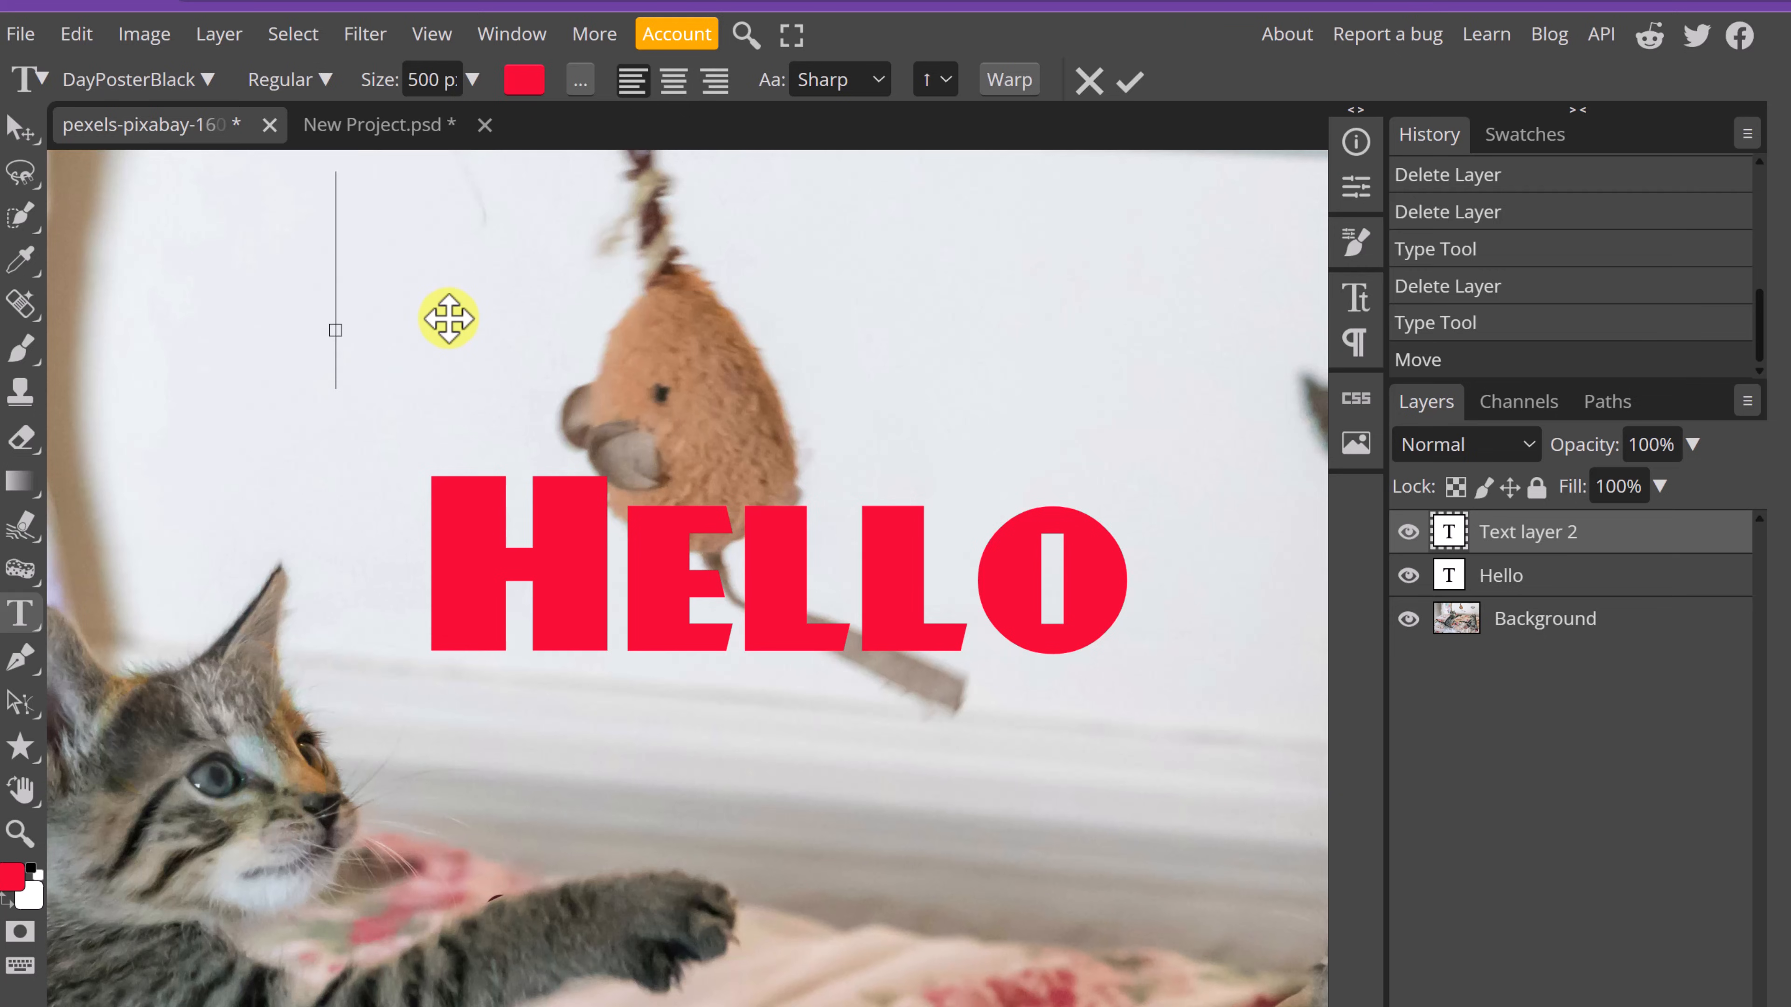
text(Good)
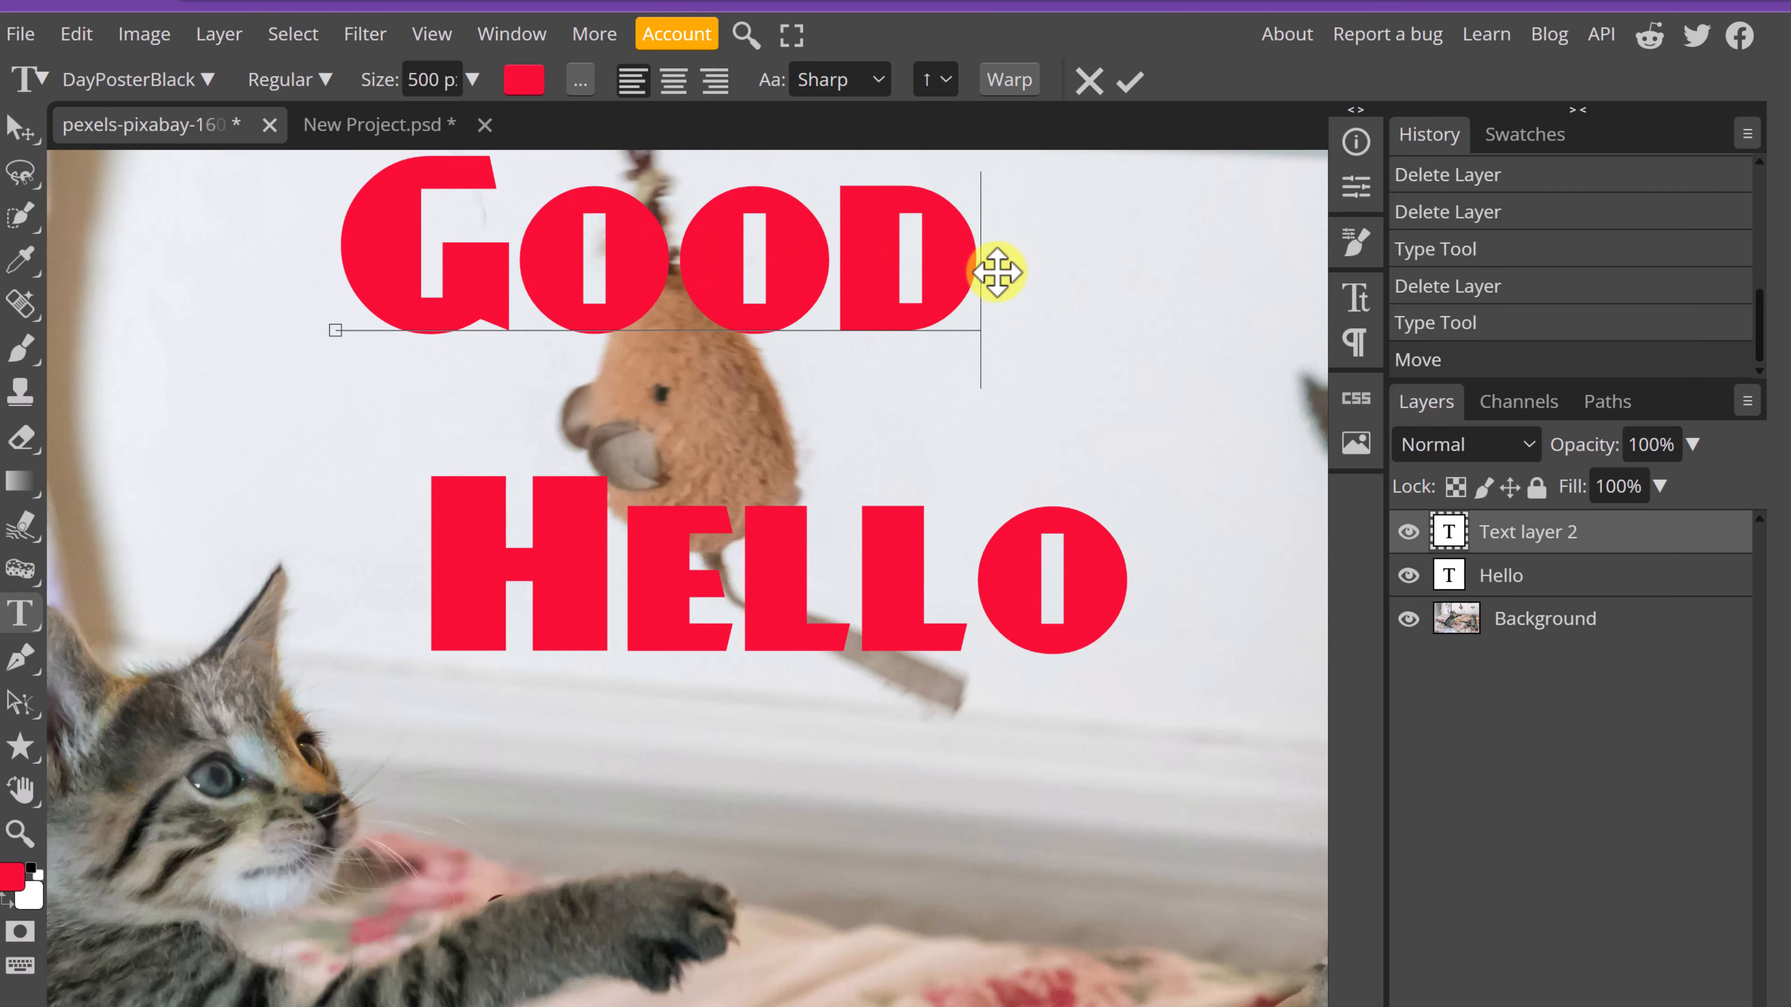
Give the whole word "Good" a white stroke with a width of 10 px.
drag(971, 277, 380, 232)
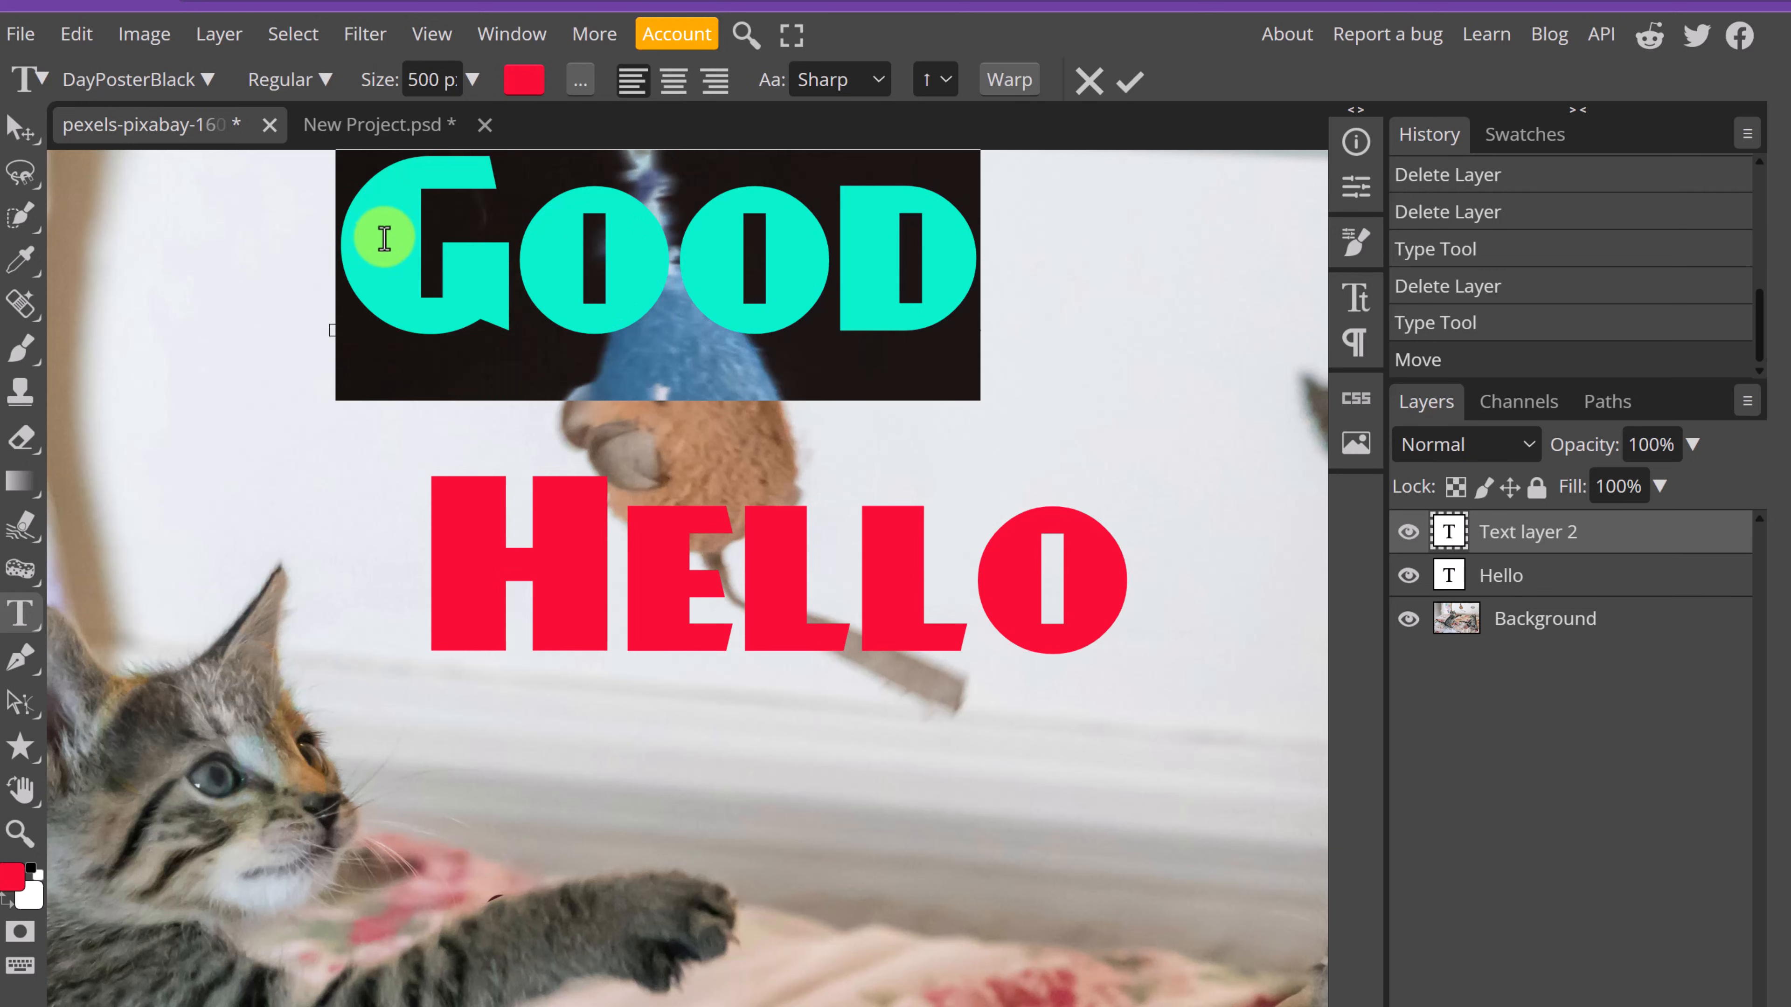
click(578, 80)
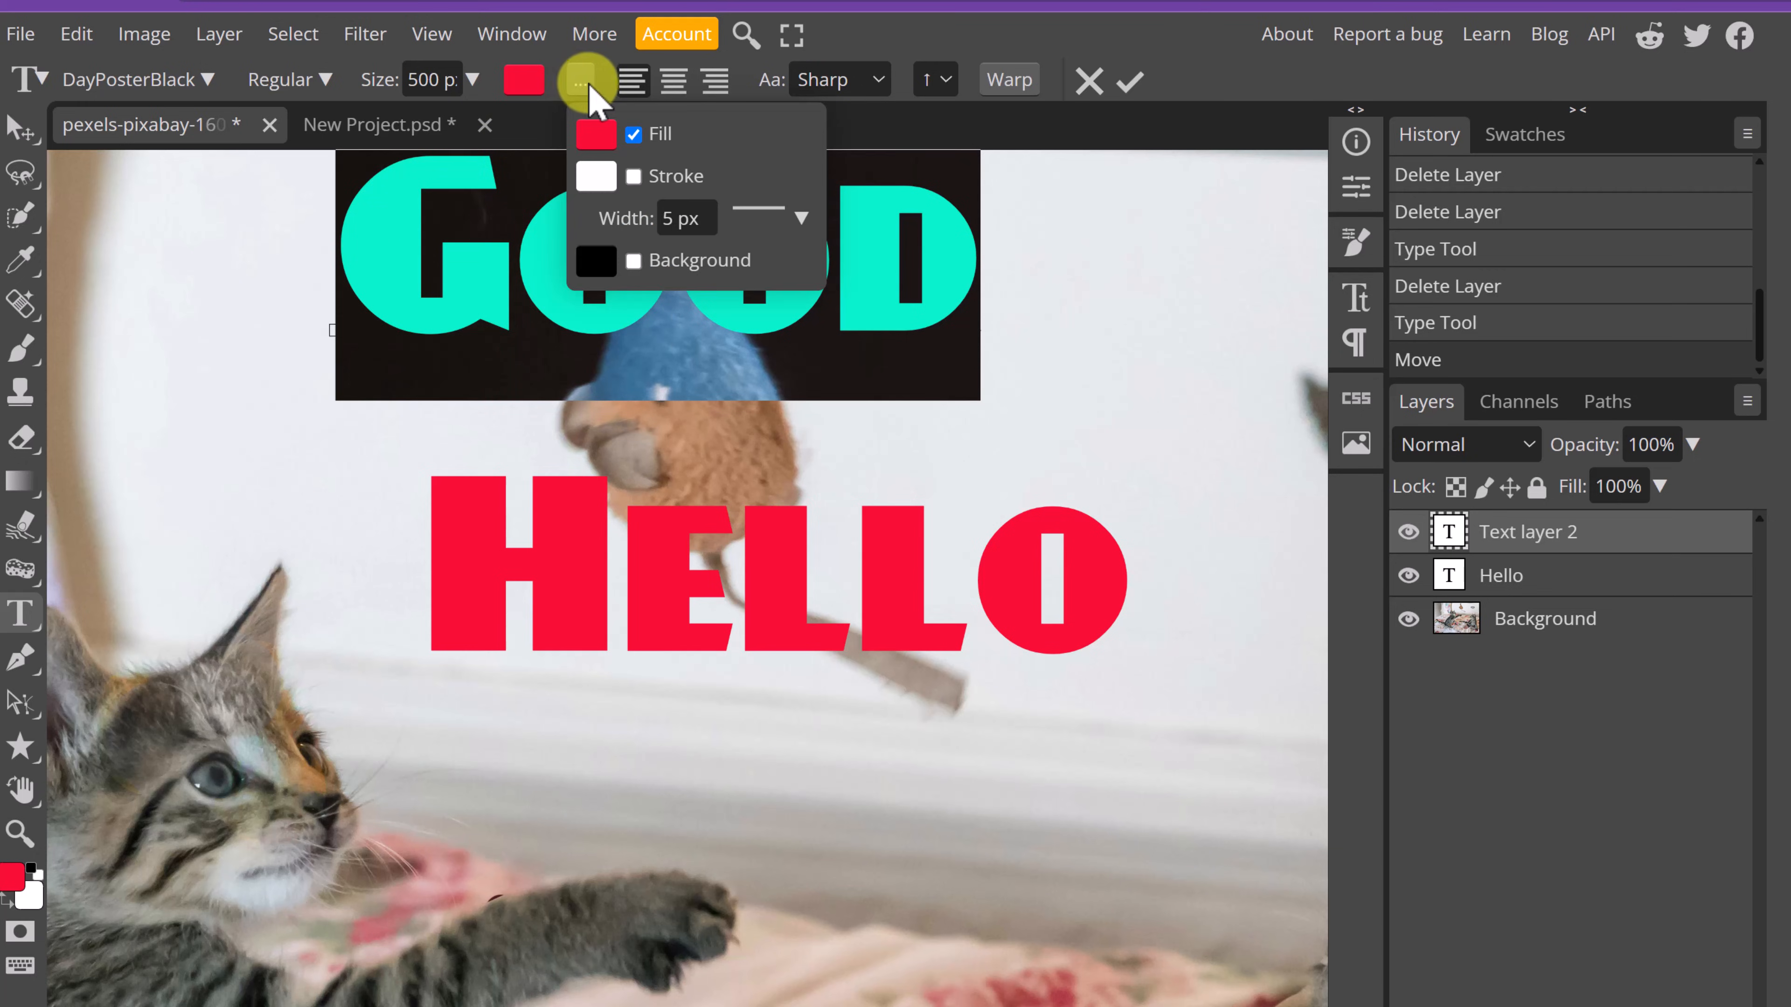
click(633, 176)
click(666, 220)
drag(673, 224, 634, 219)
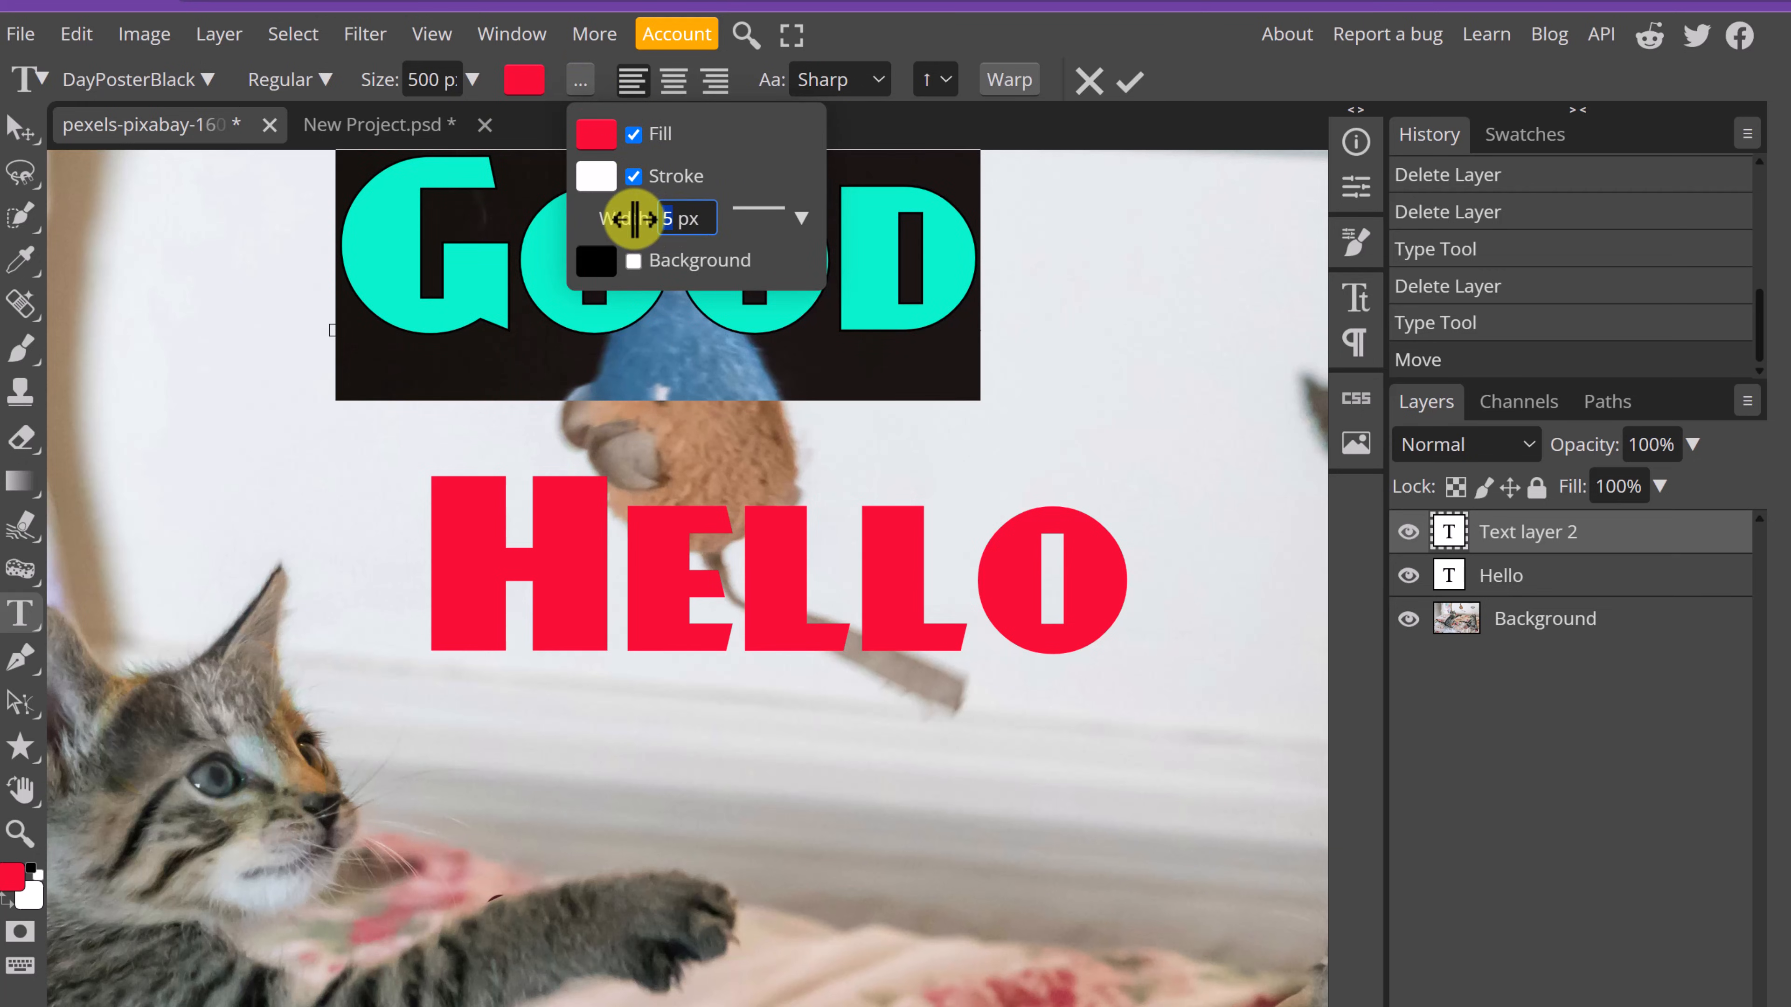
click(758, 188)
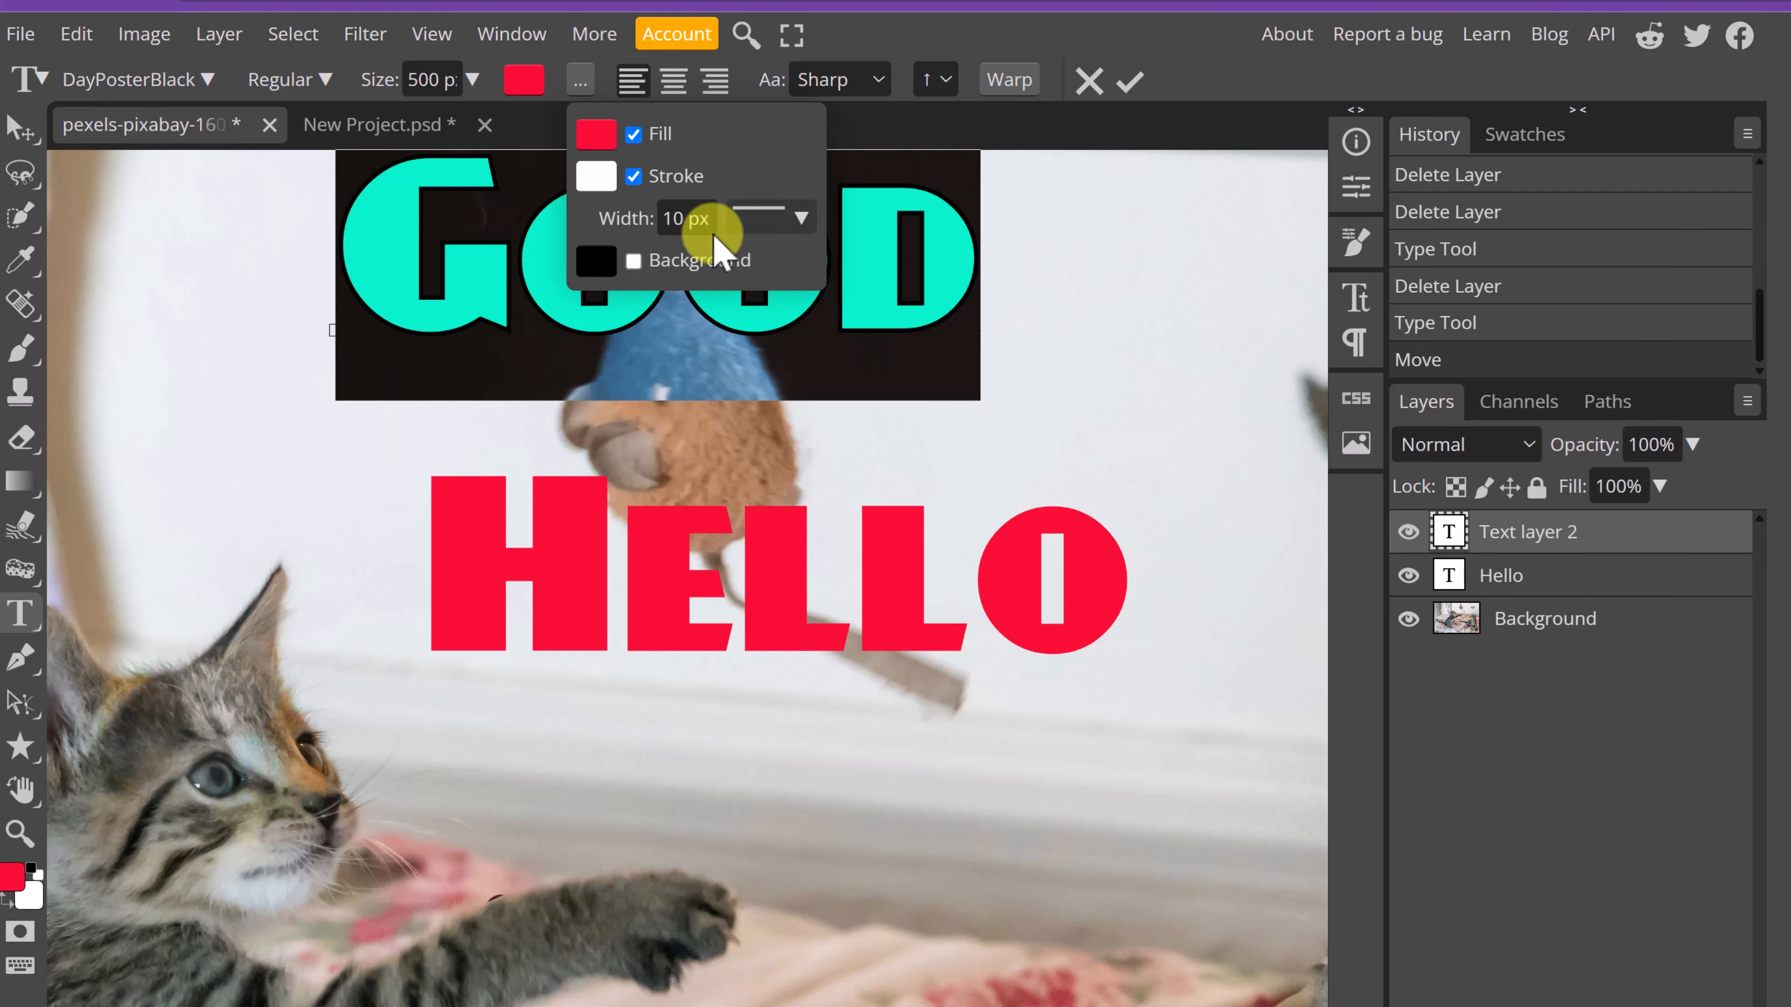
Try a black background behind the word "Good" and turn it off again.
click(633, 261)
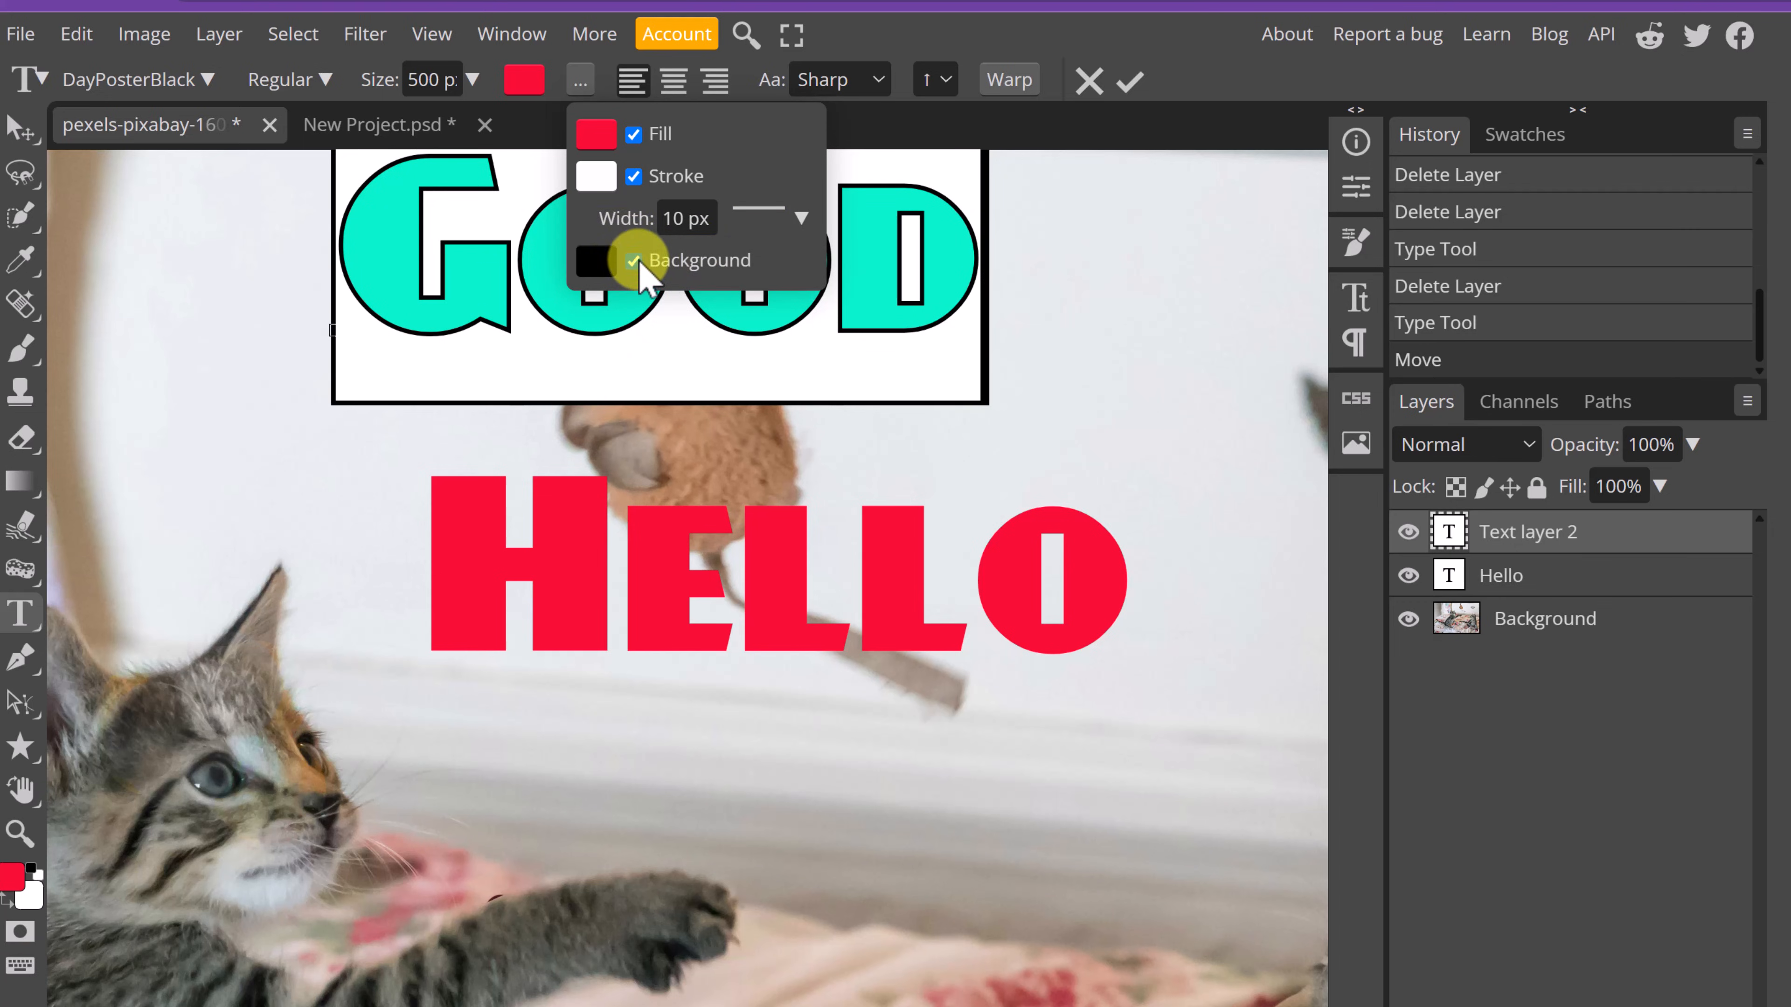
click(633, 263)
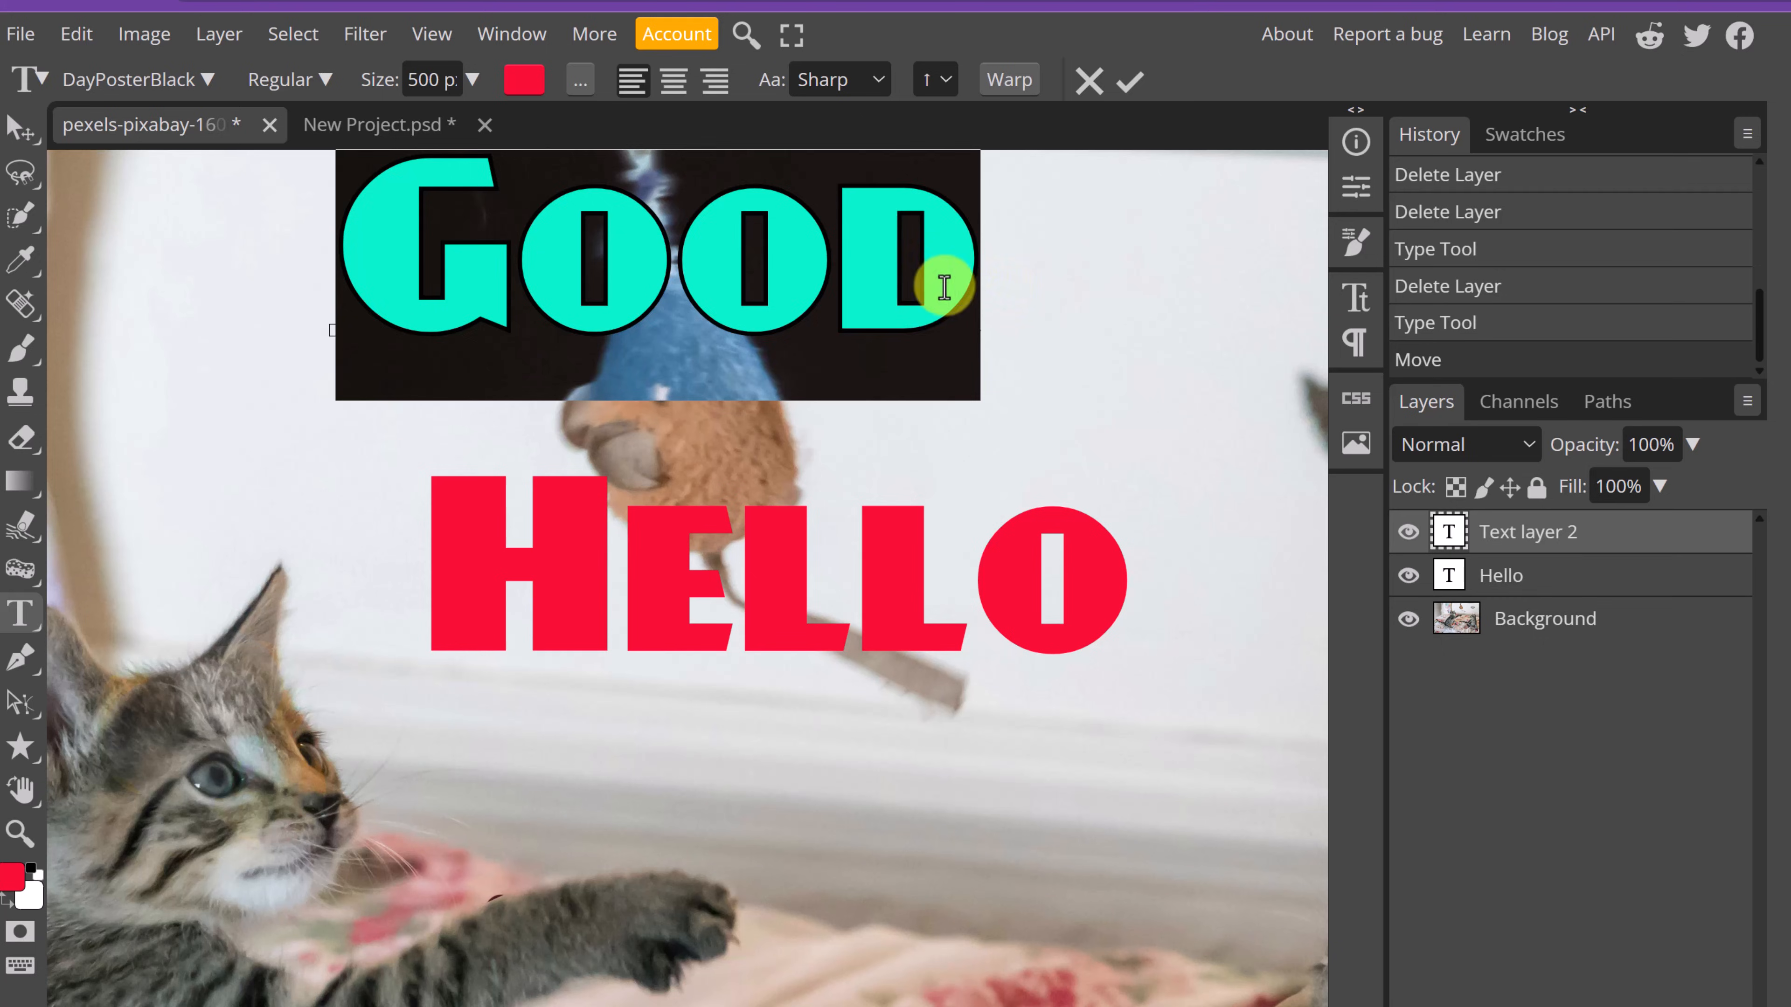
click(948, 318)
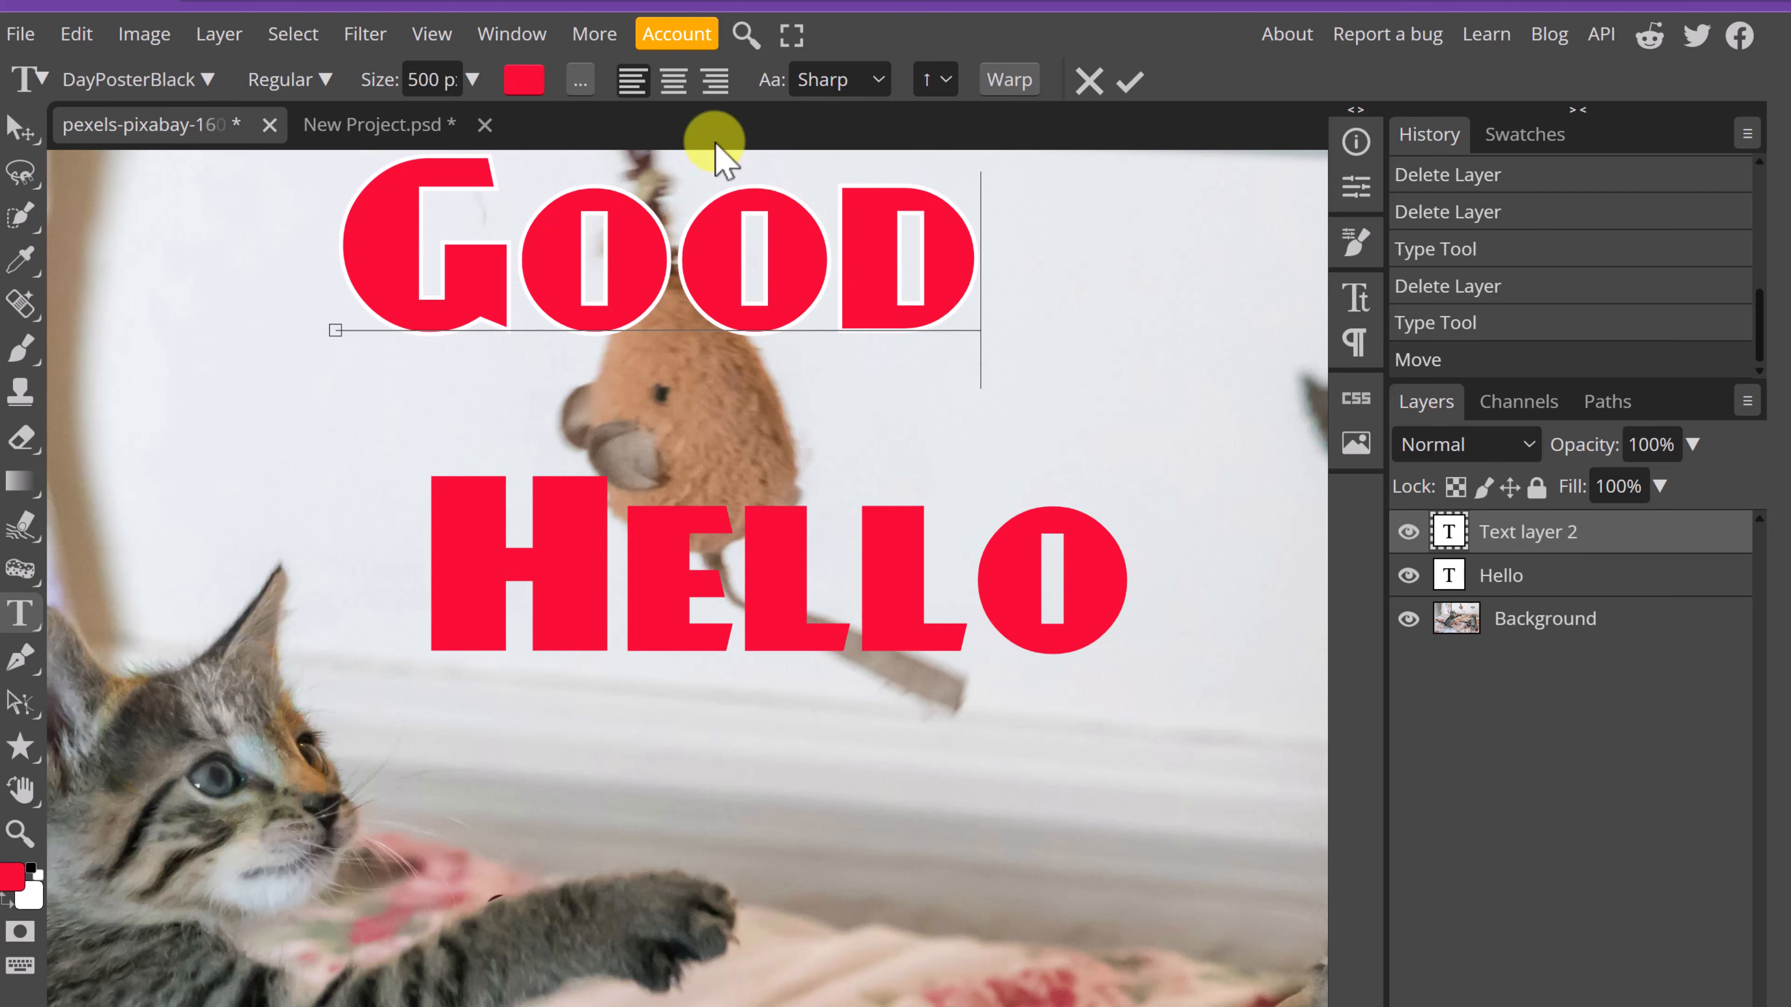
View the available anti-aliasing options for the "Good" text without changing the setting.
click(870, 78)
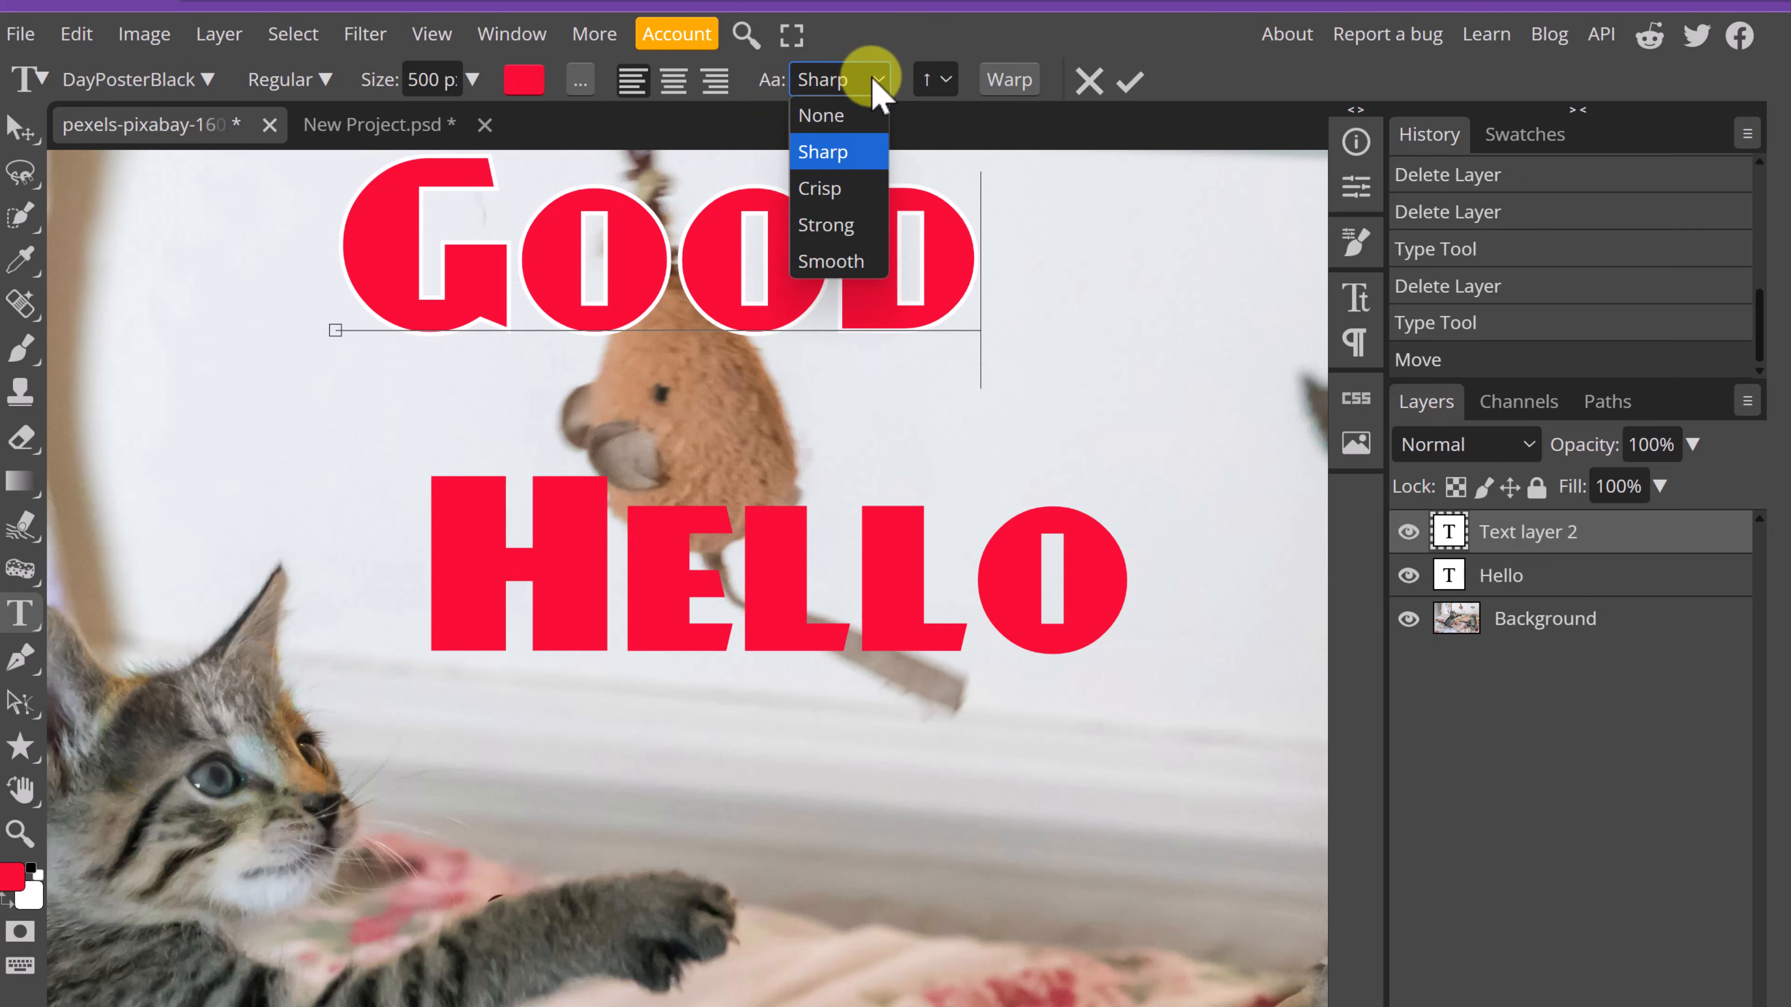
click(1171, 44)
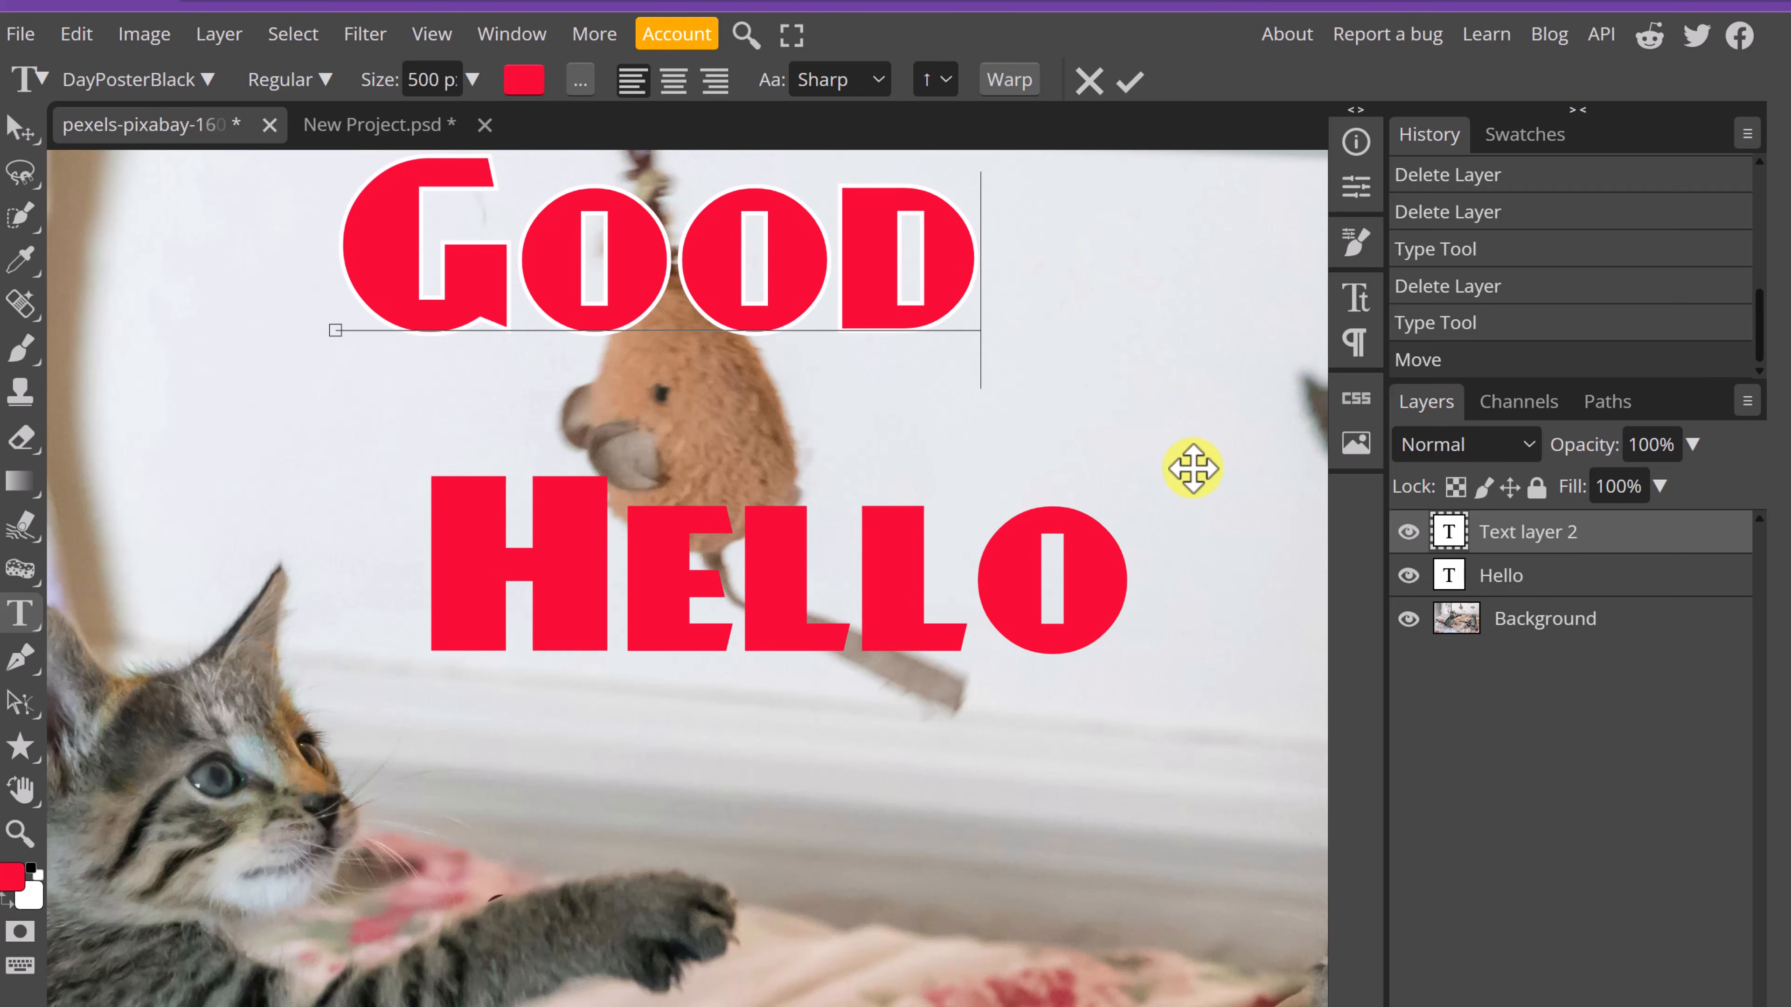
Recolor the whole word "Hello" to a slightly muted bright green.
click(1509, 576)
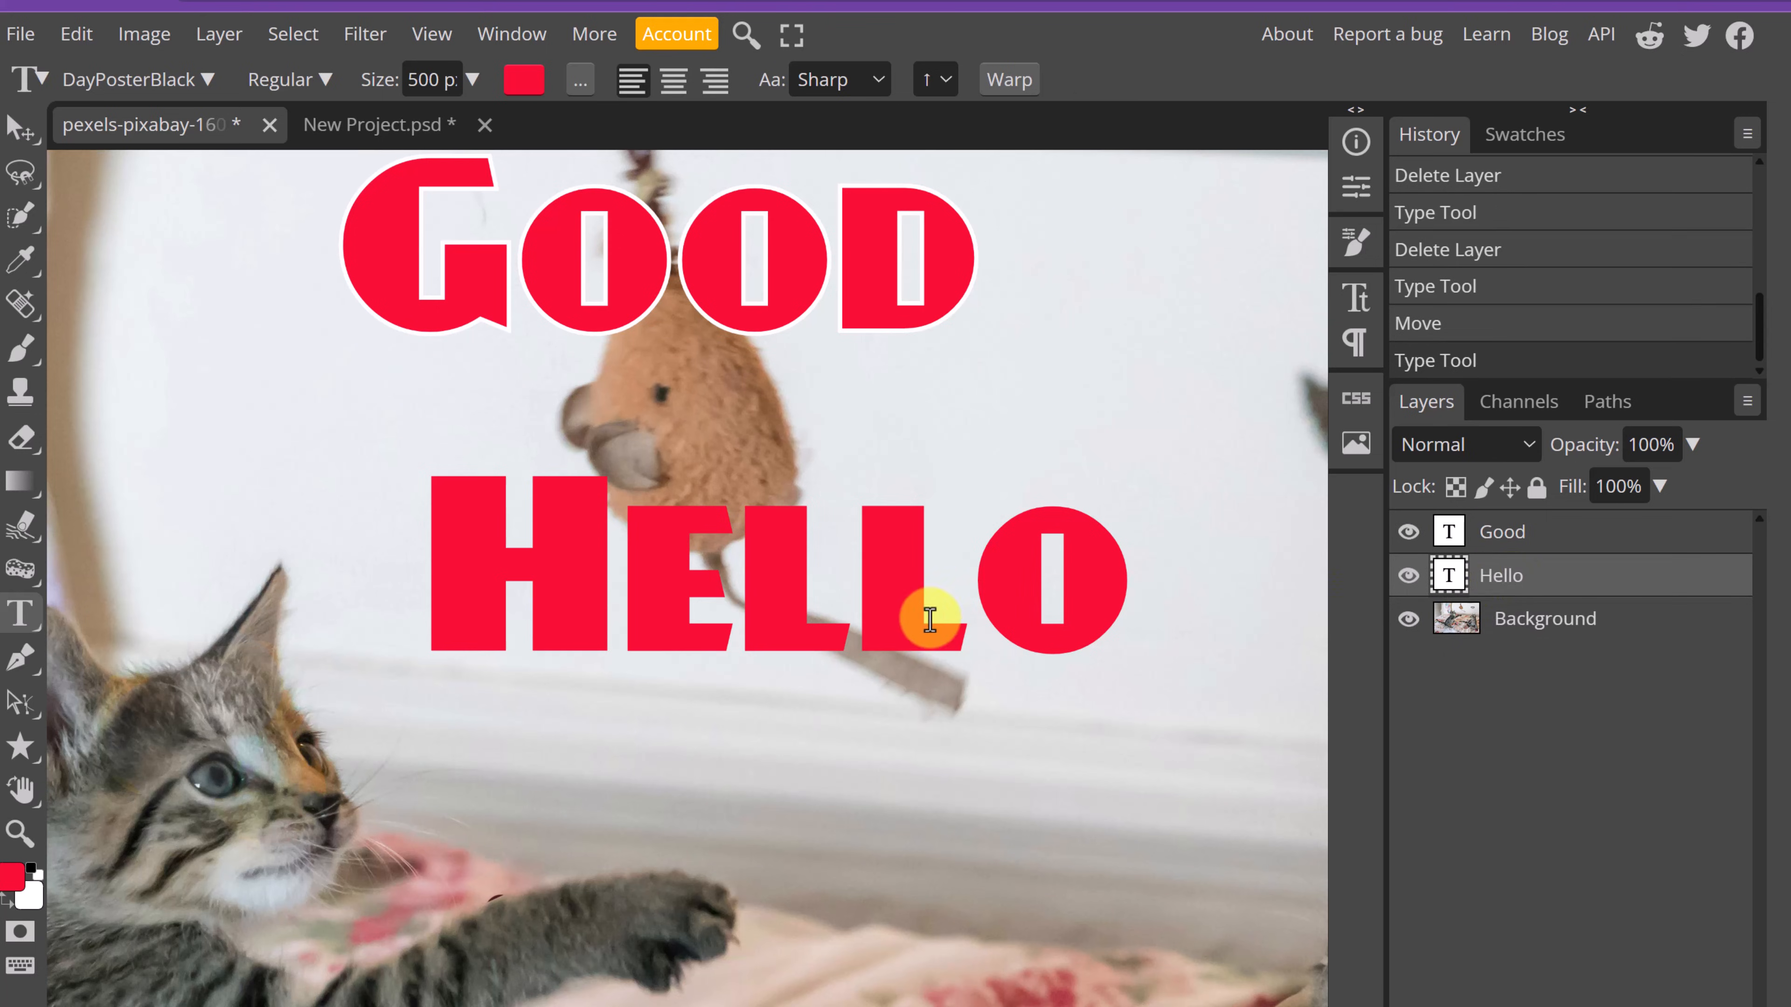
click(1048, 599)
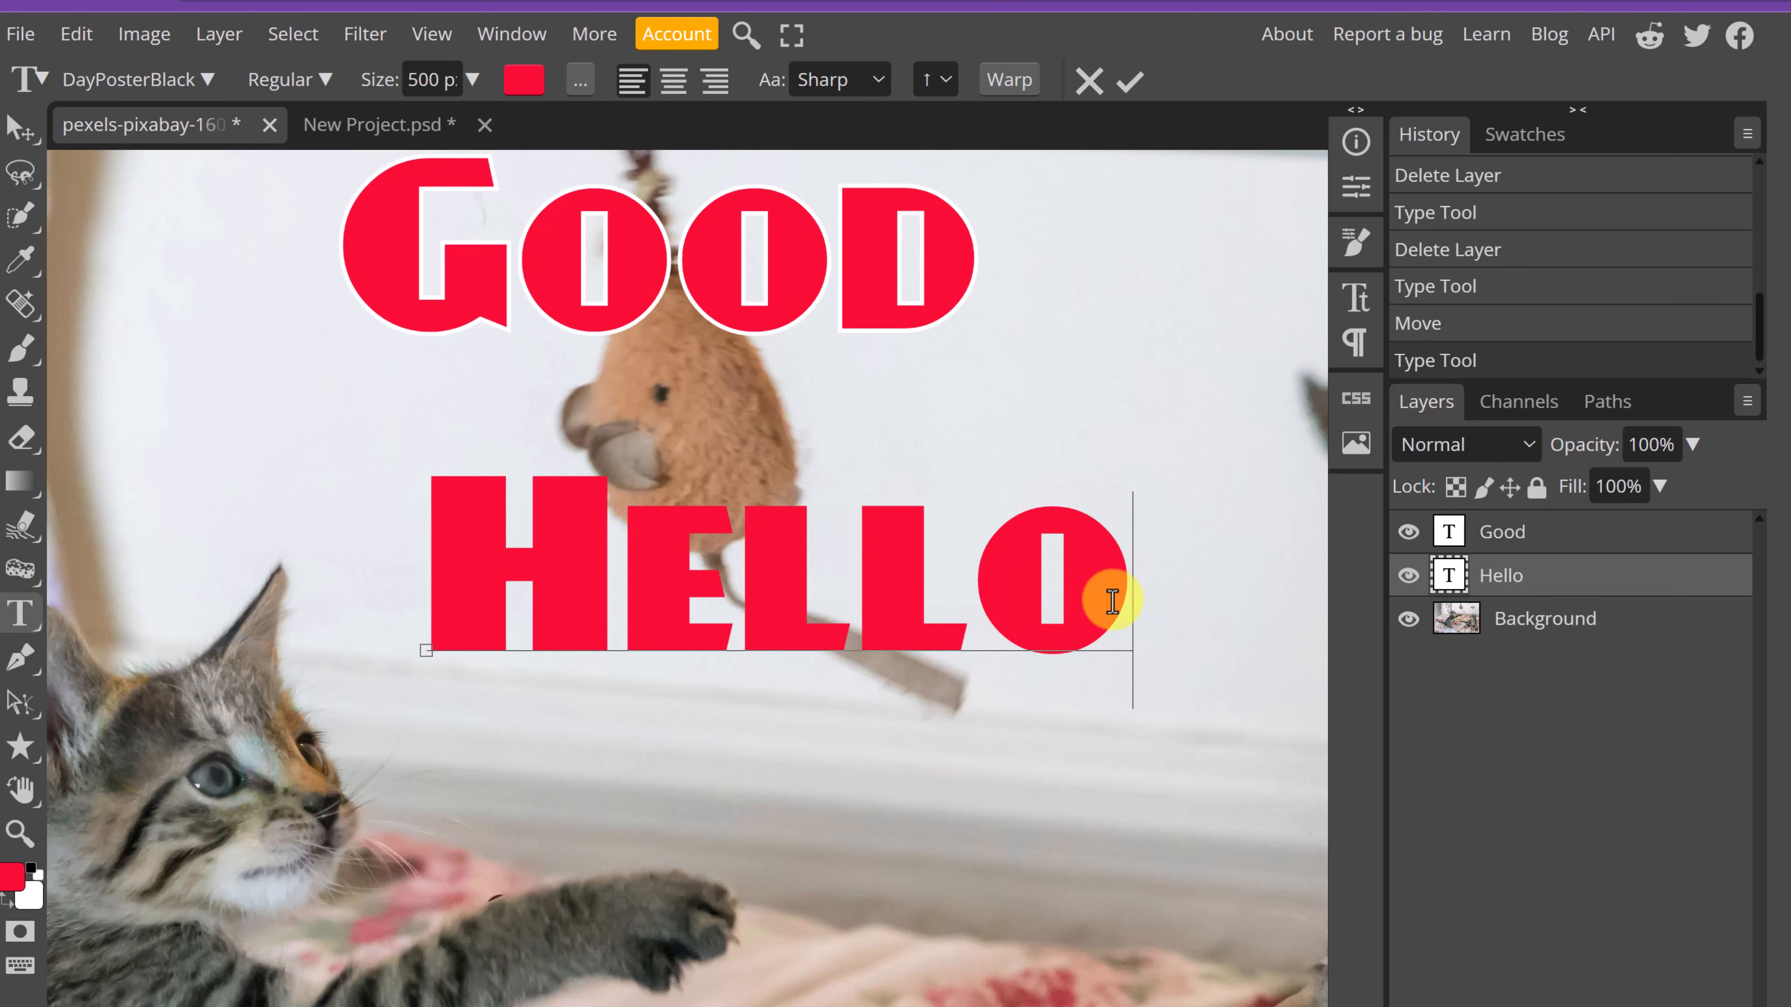
drag(1107, 592, 300, 601)
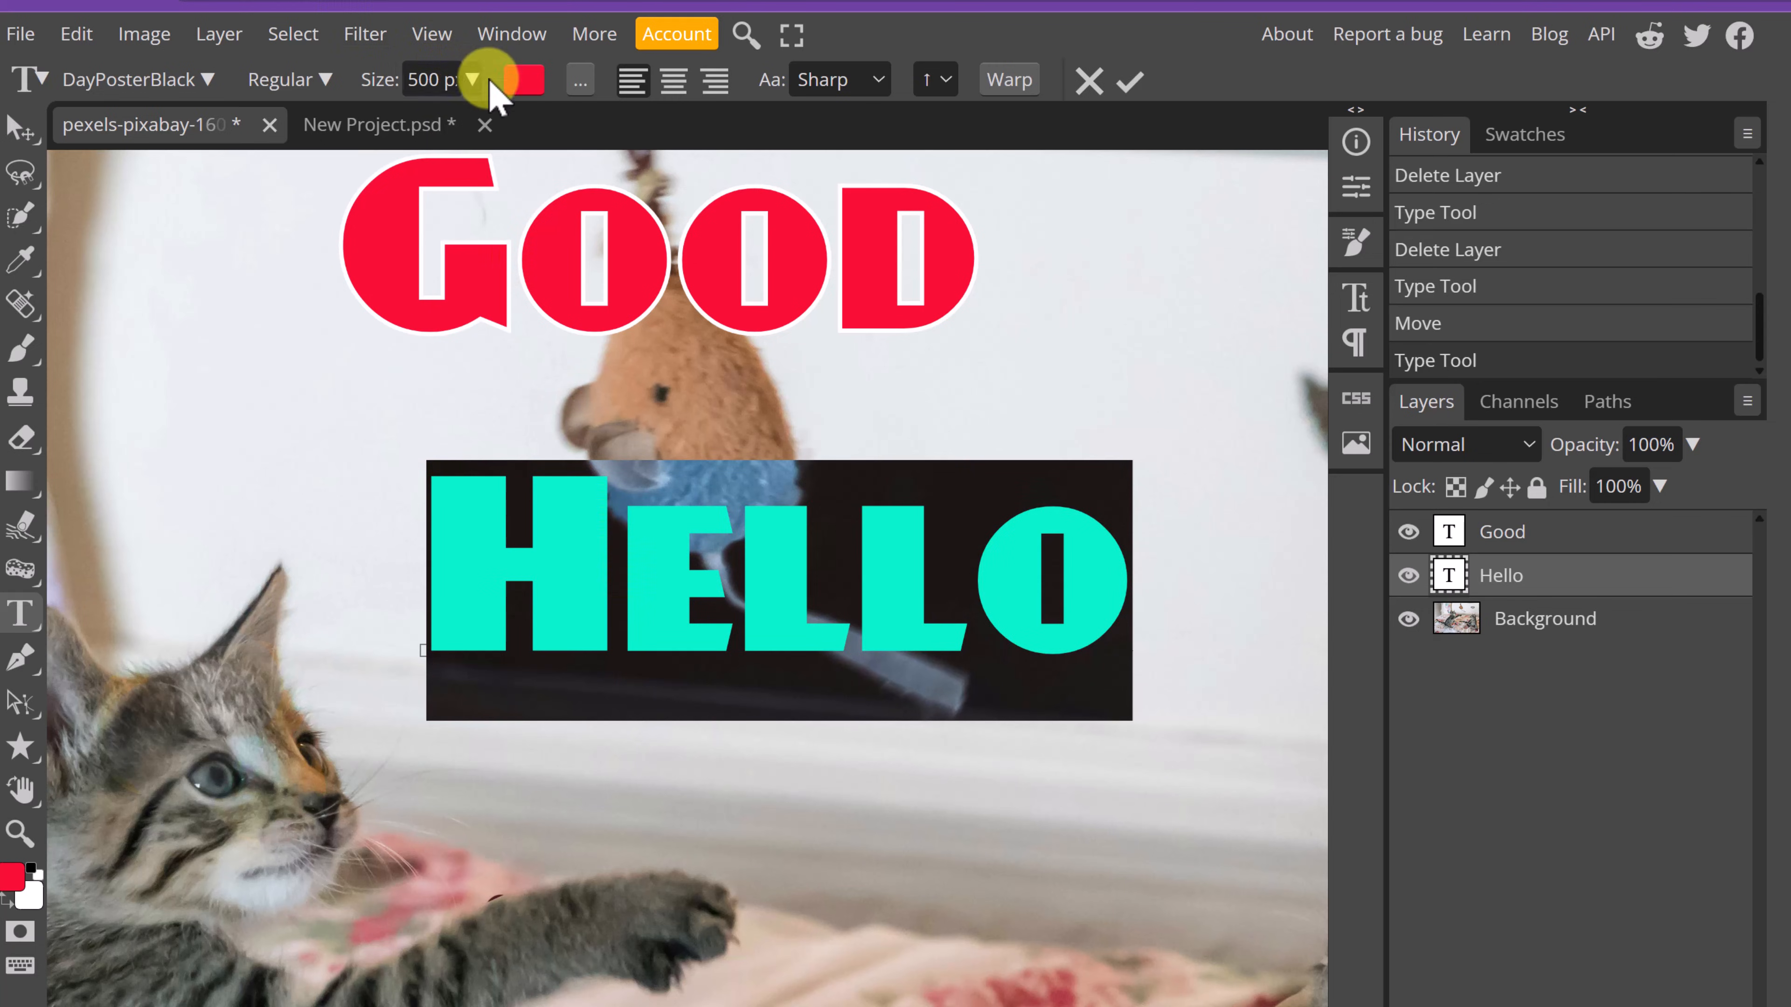
click(527, 82)
click(561, 544)
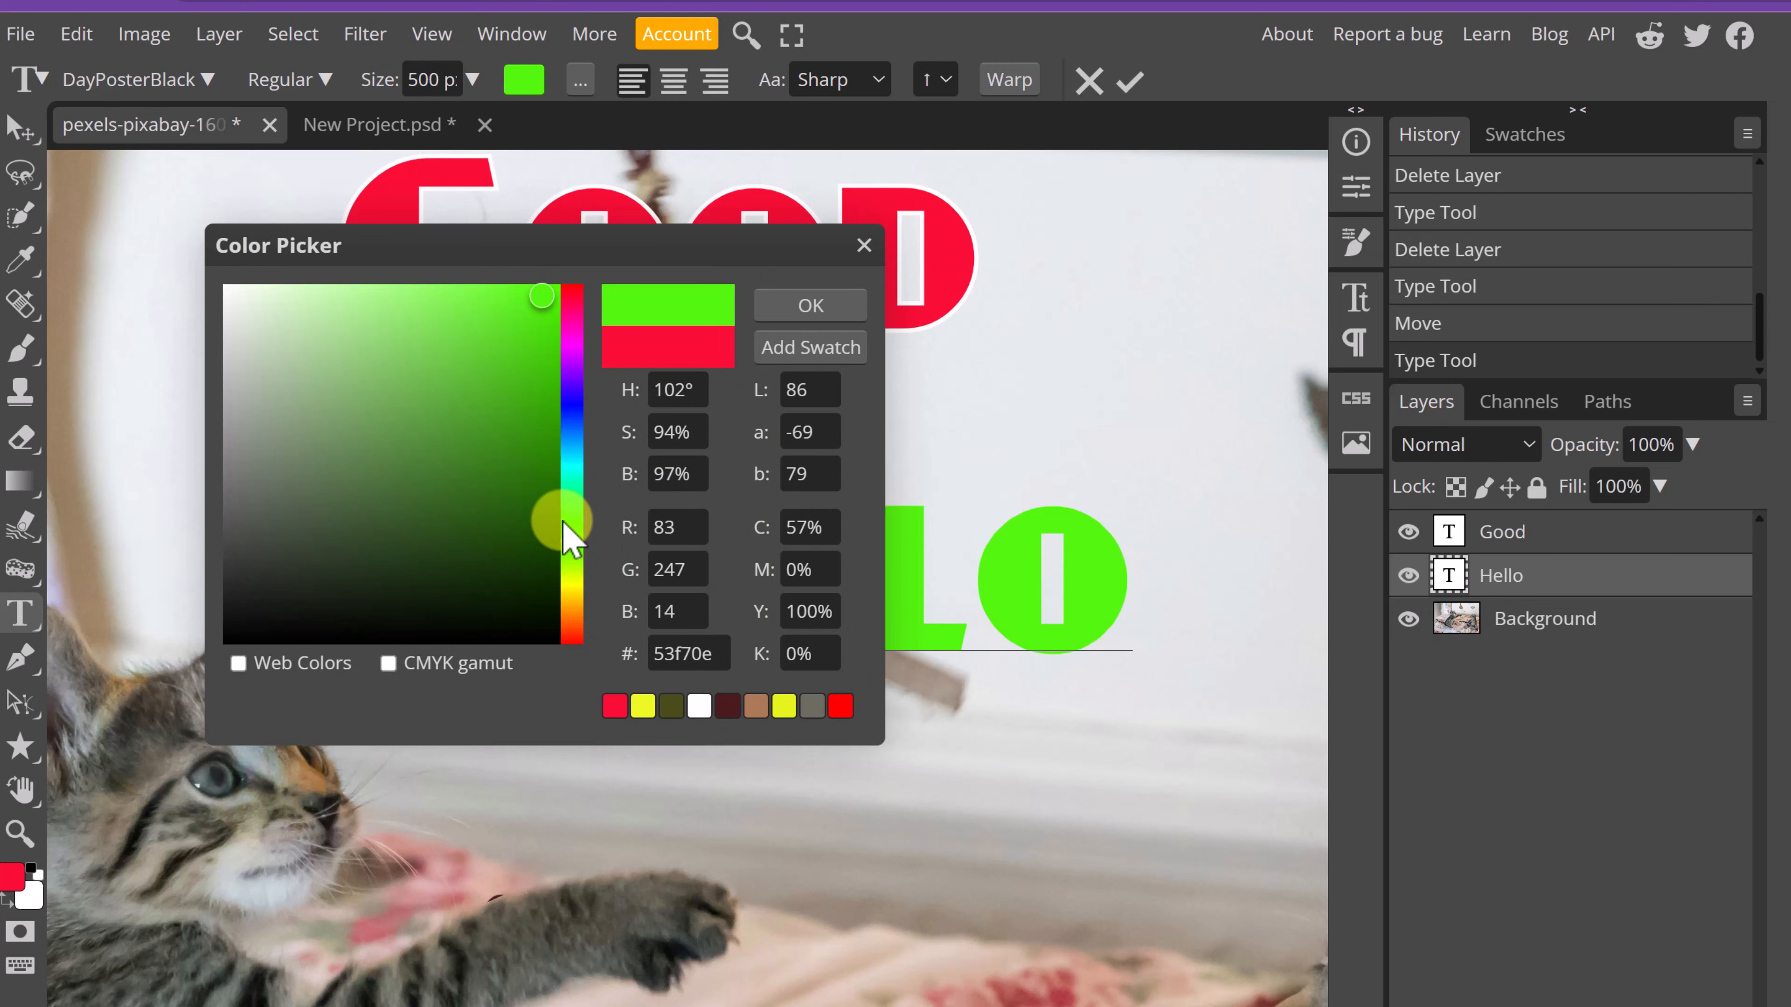
click(520, 336)
click(811, 305)
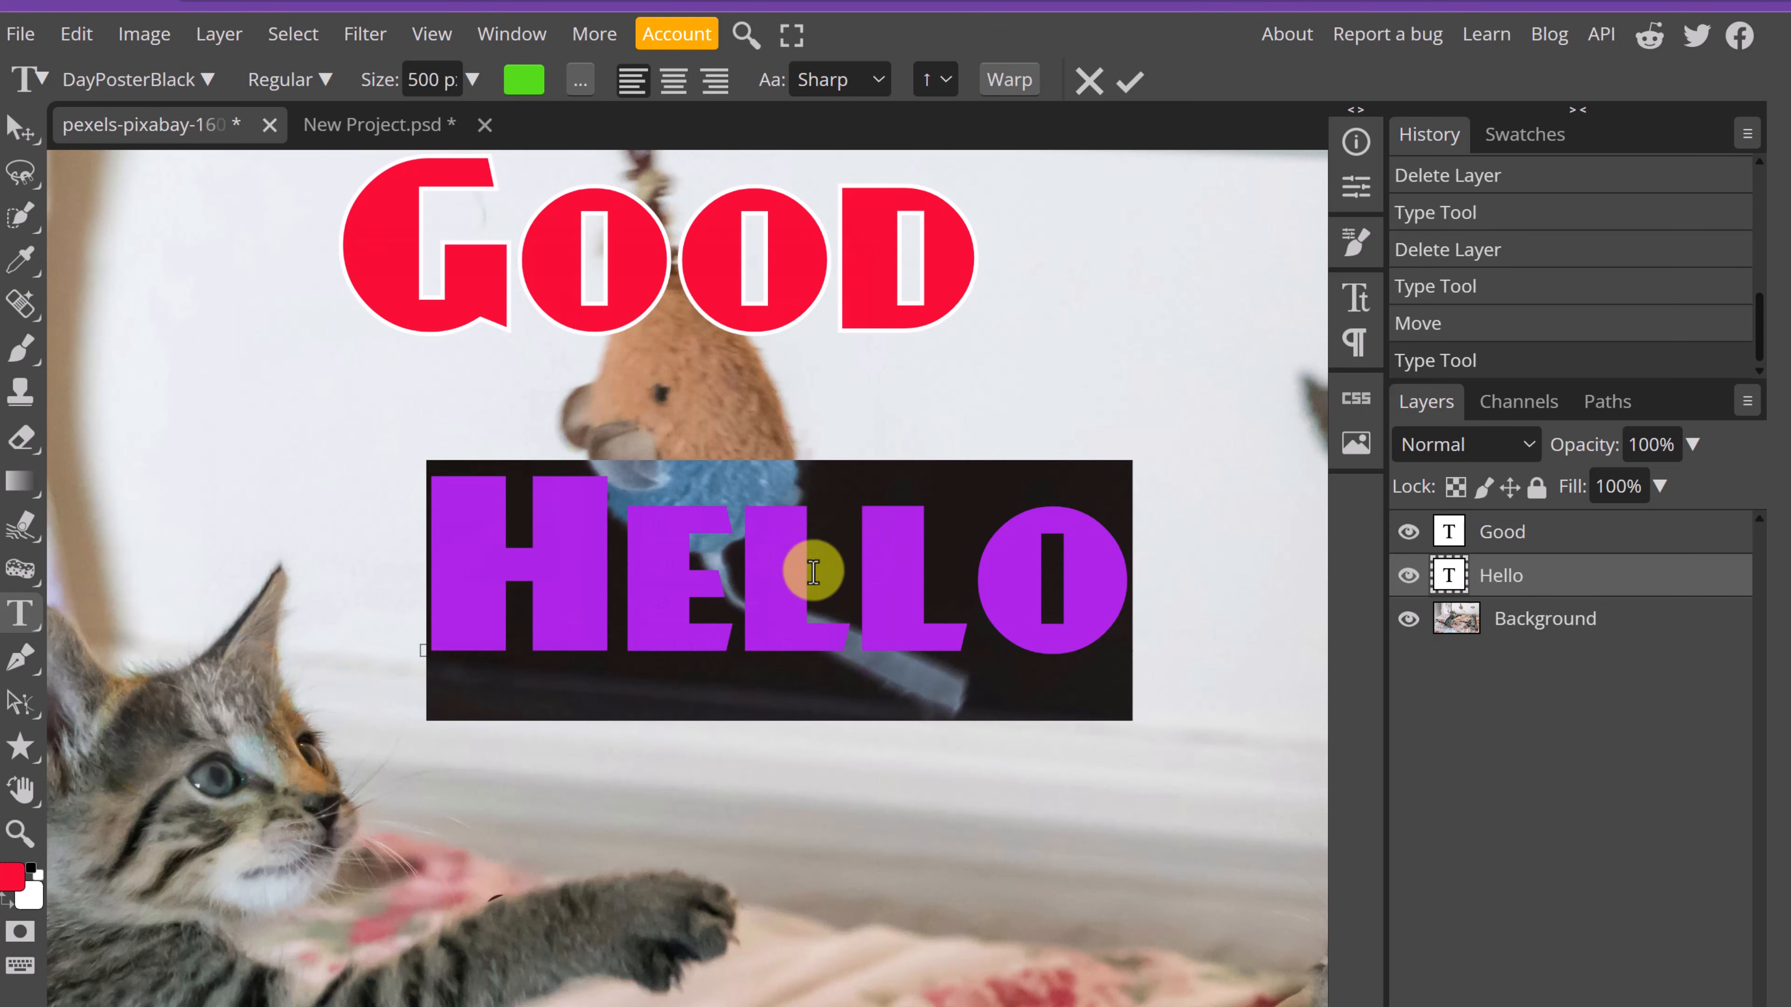
Give the word "Hello" a white stroke with a width of 5 px.
click(580, 80)
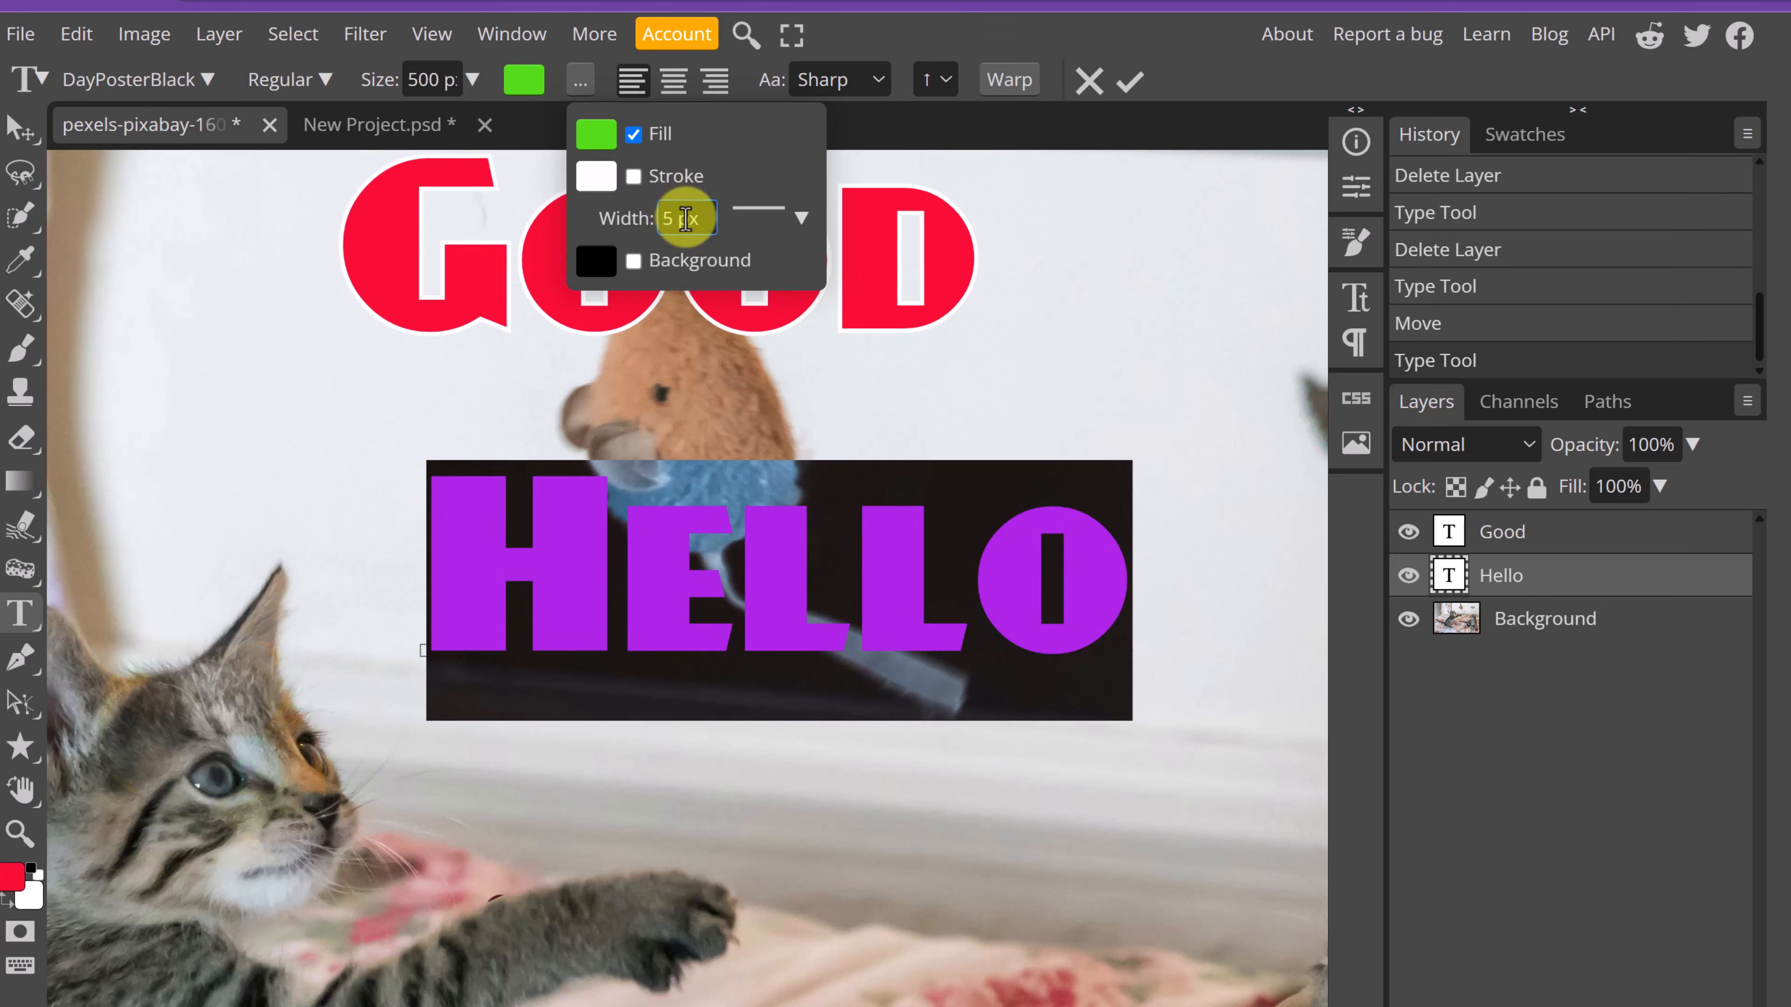
click(634, 177)
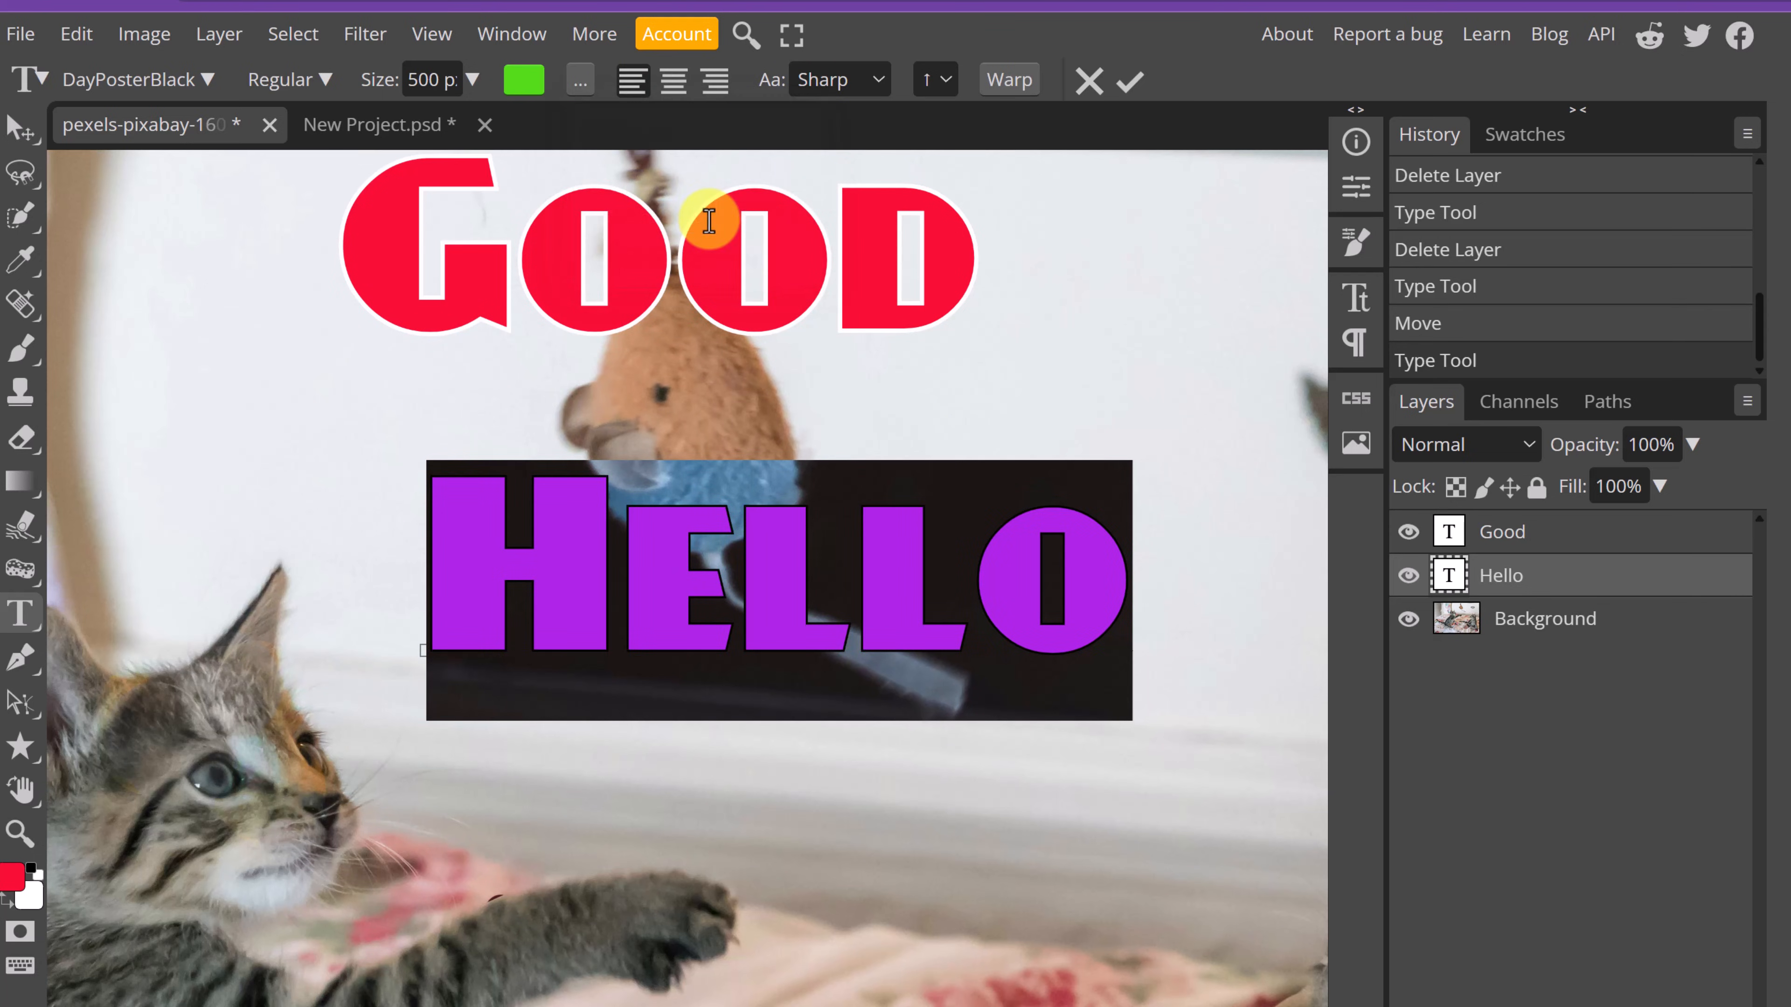
click(760, 488)
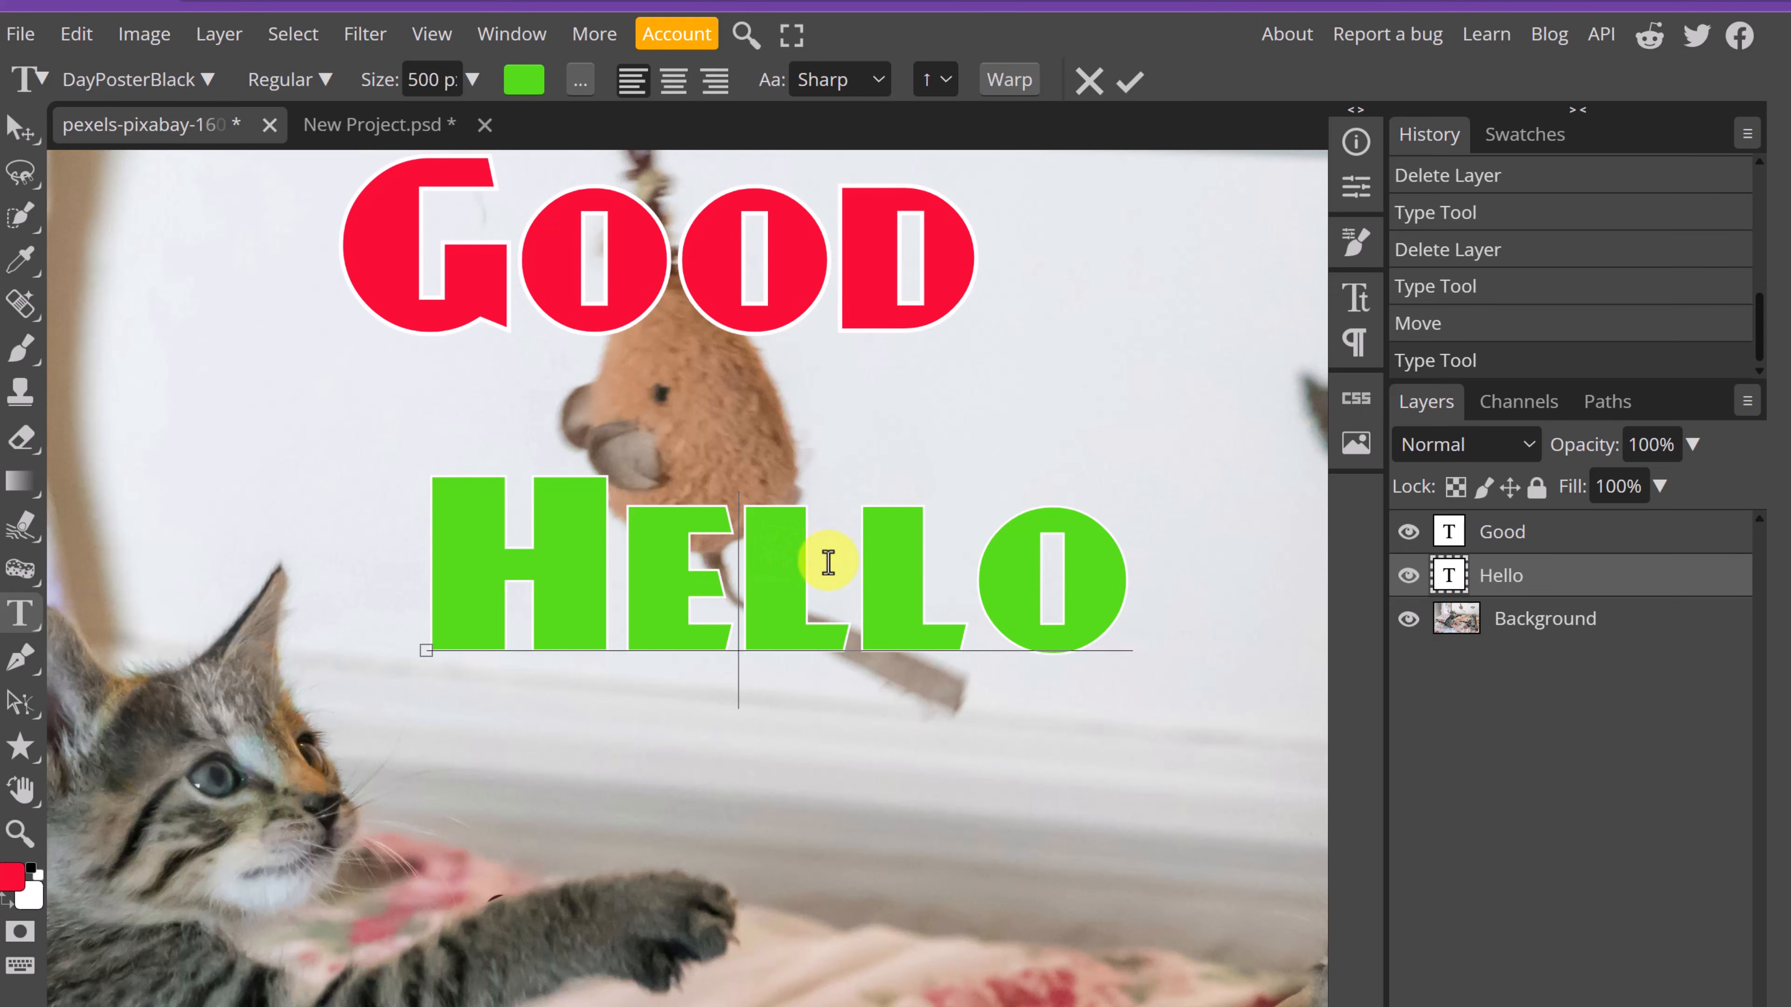
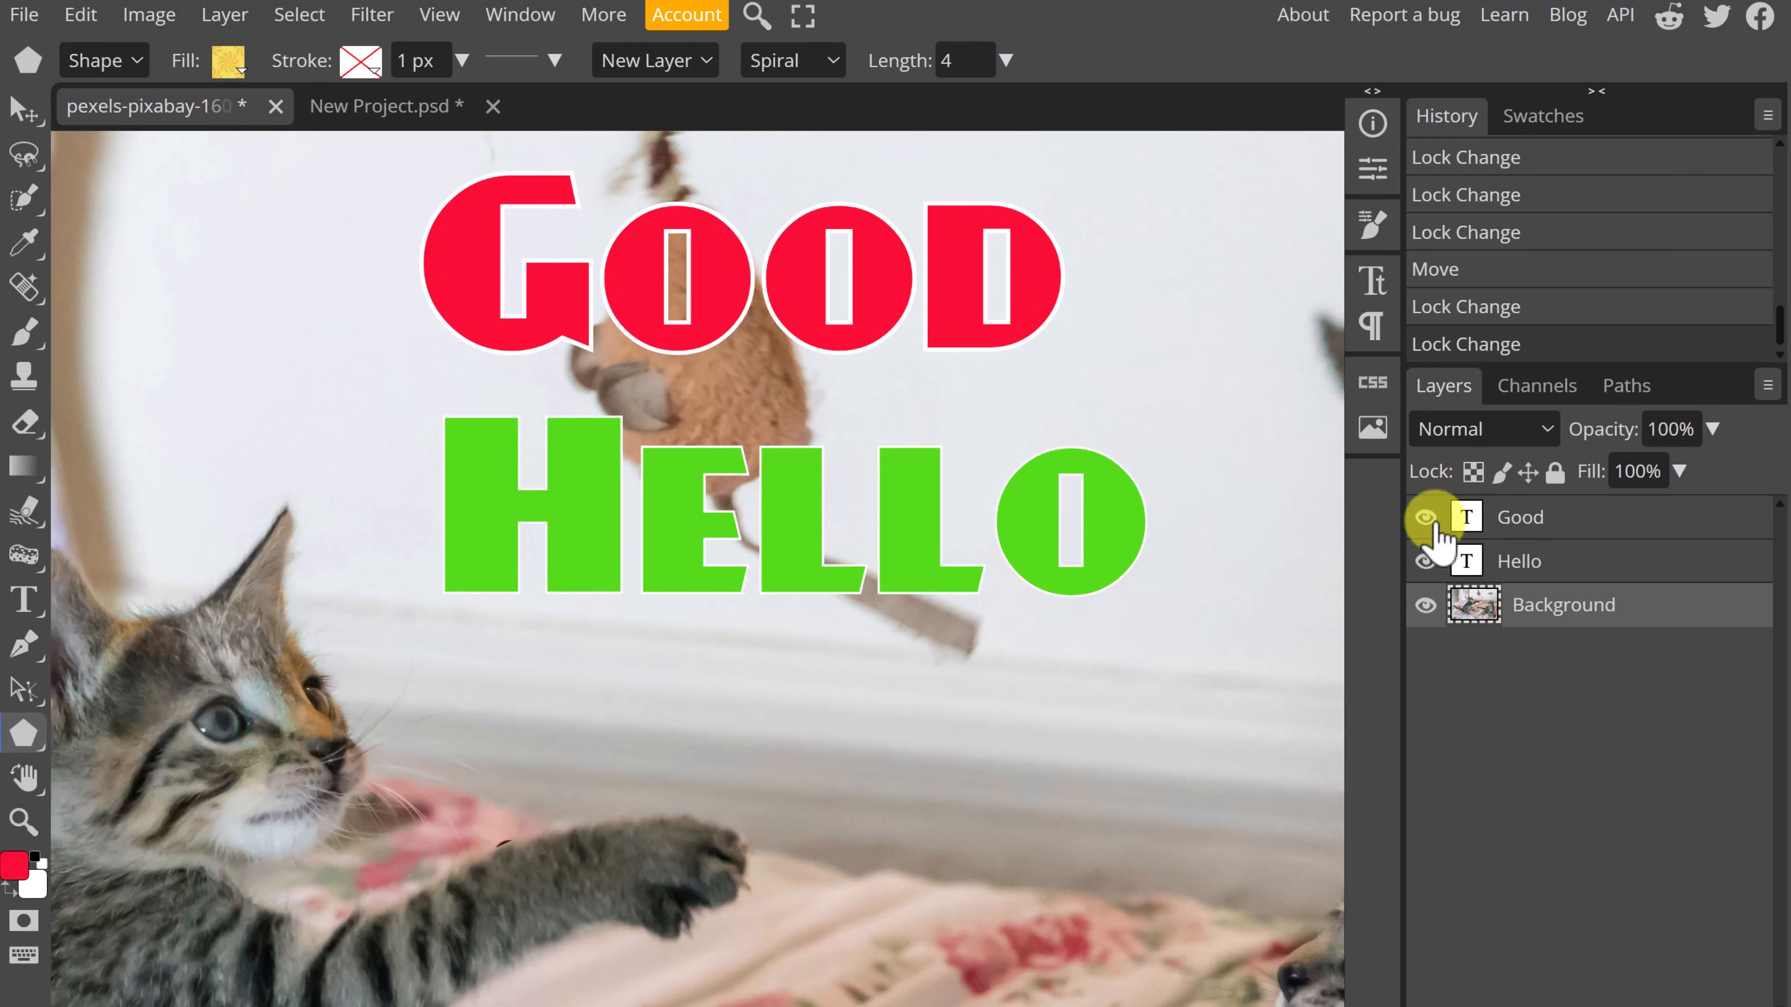
Try hiding the Good, Hello and Background layers and turn them all visible again.
click(1516, 522)
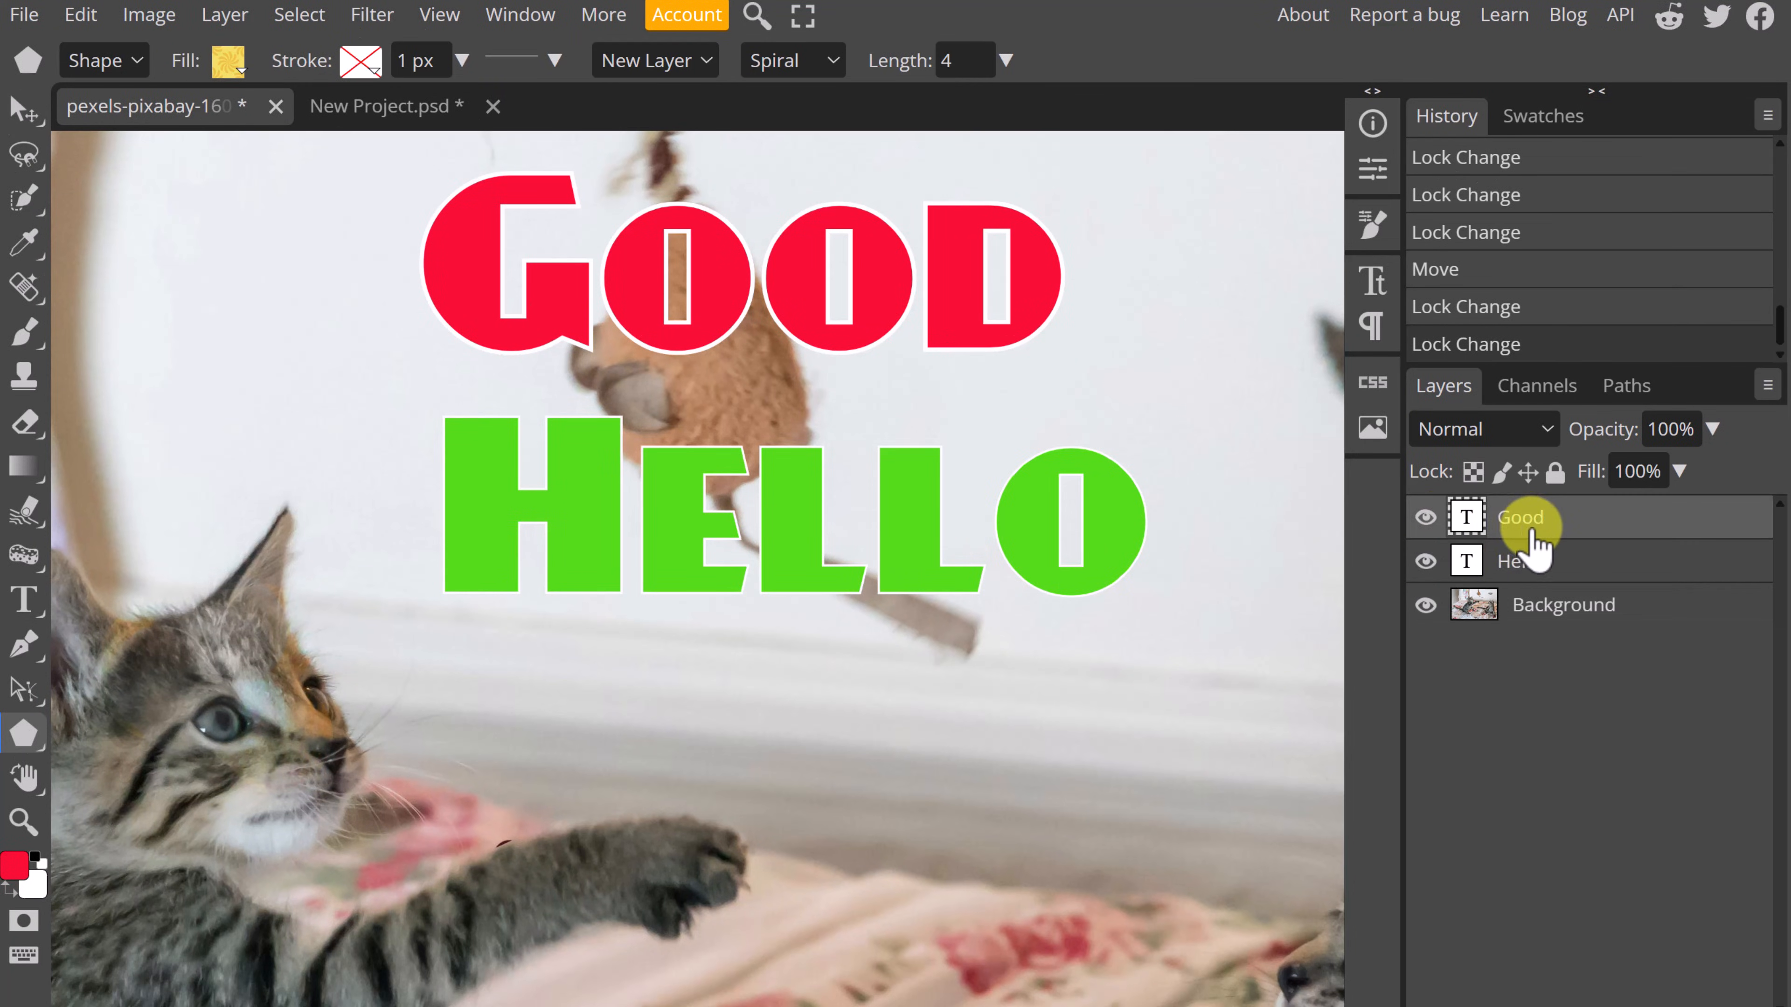
click(1424, 519)
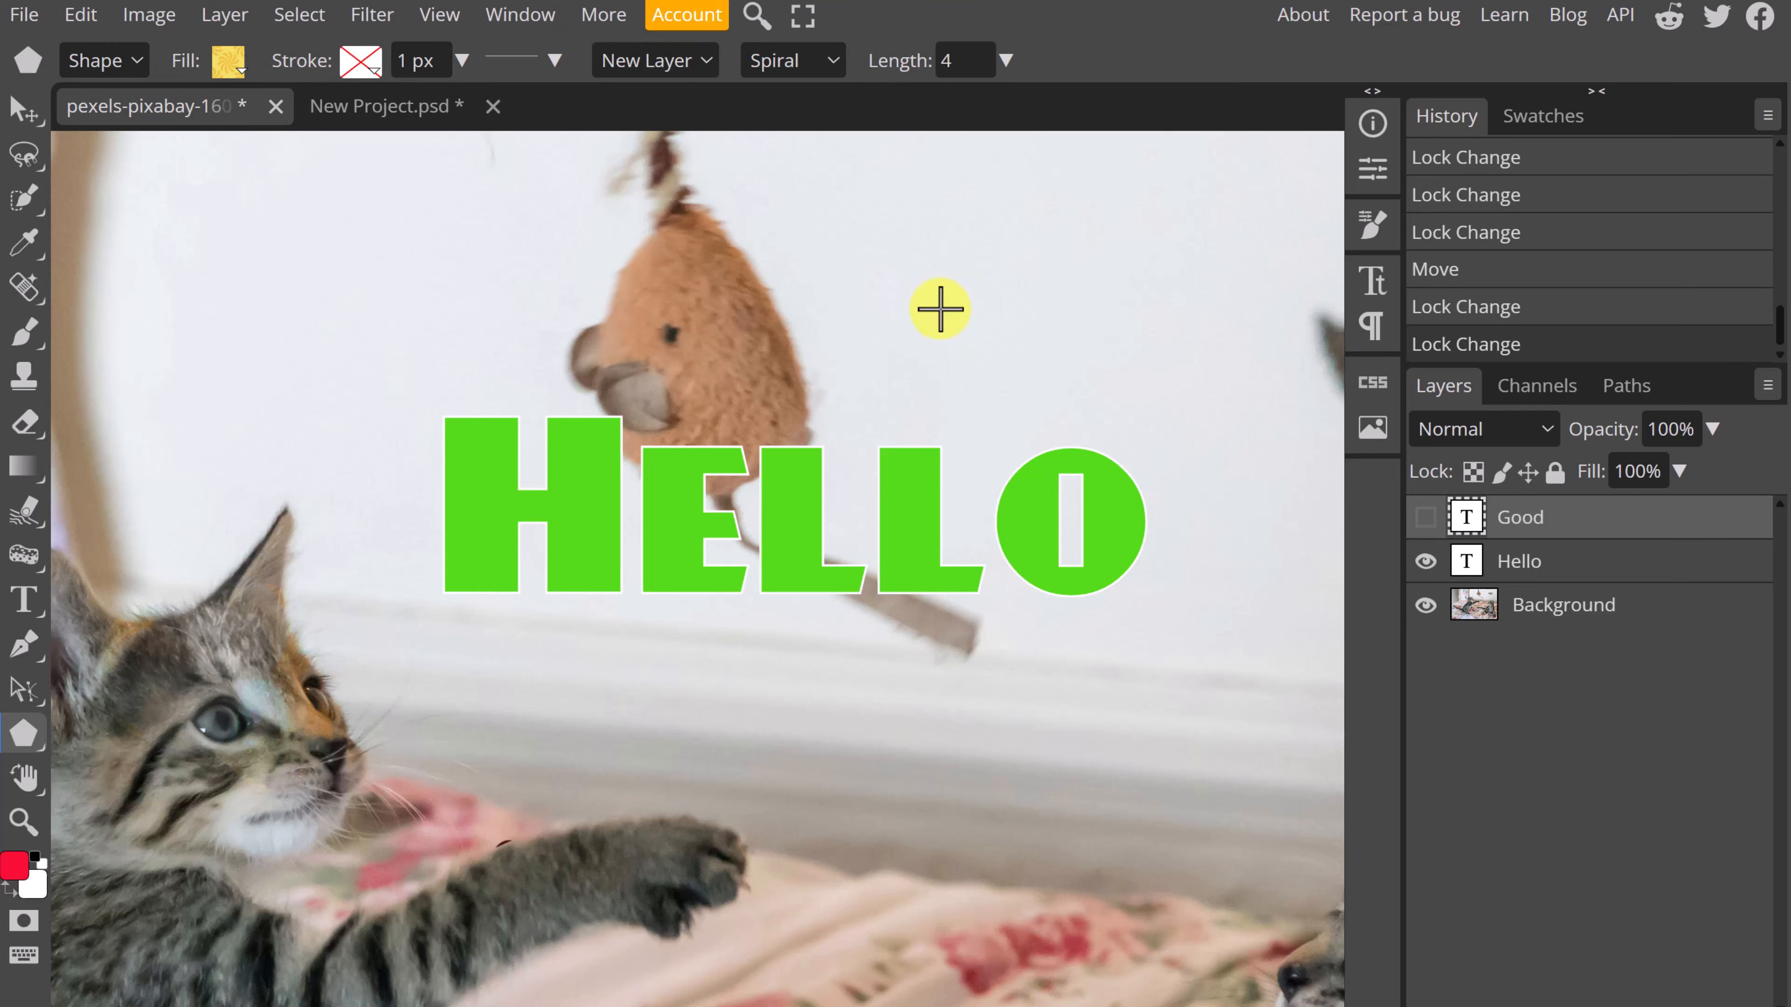
click(1424, 519)
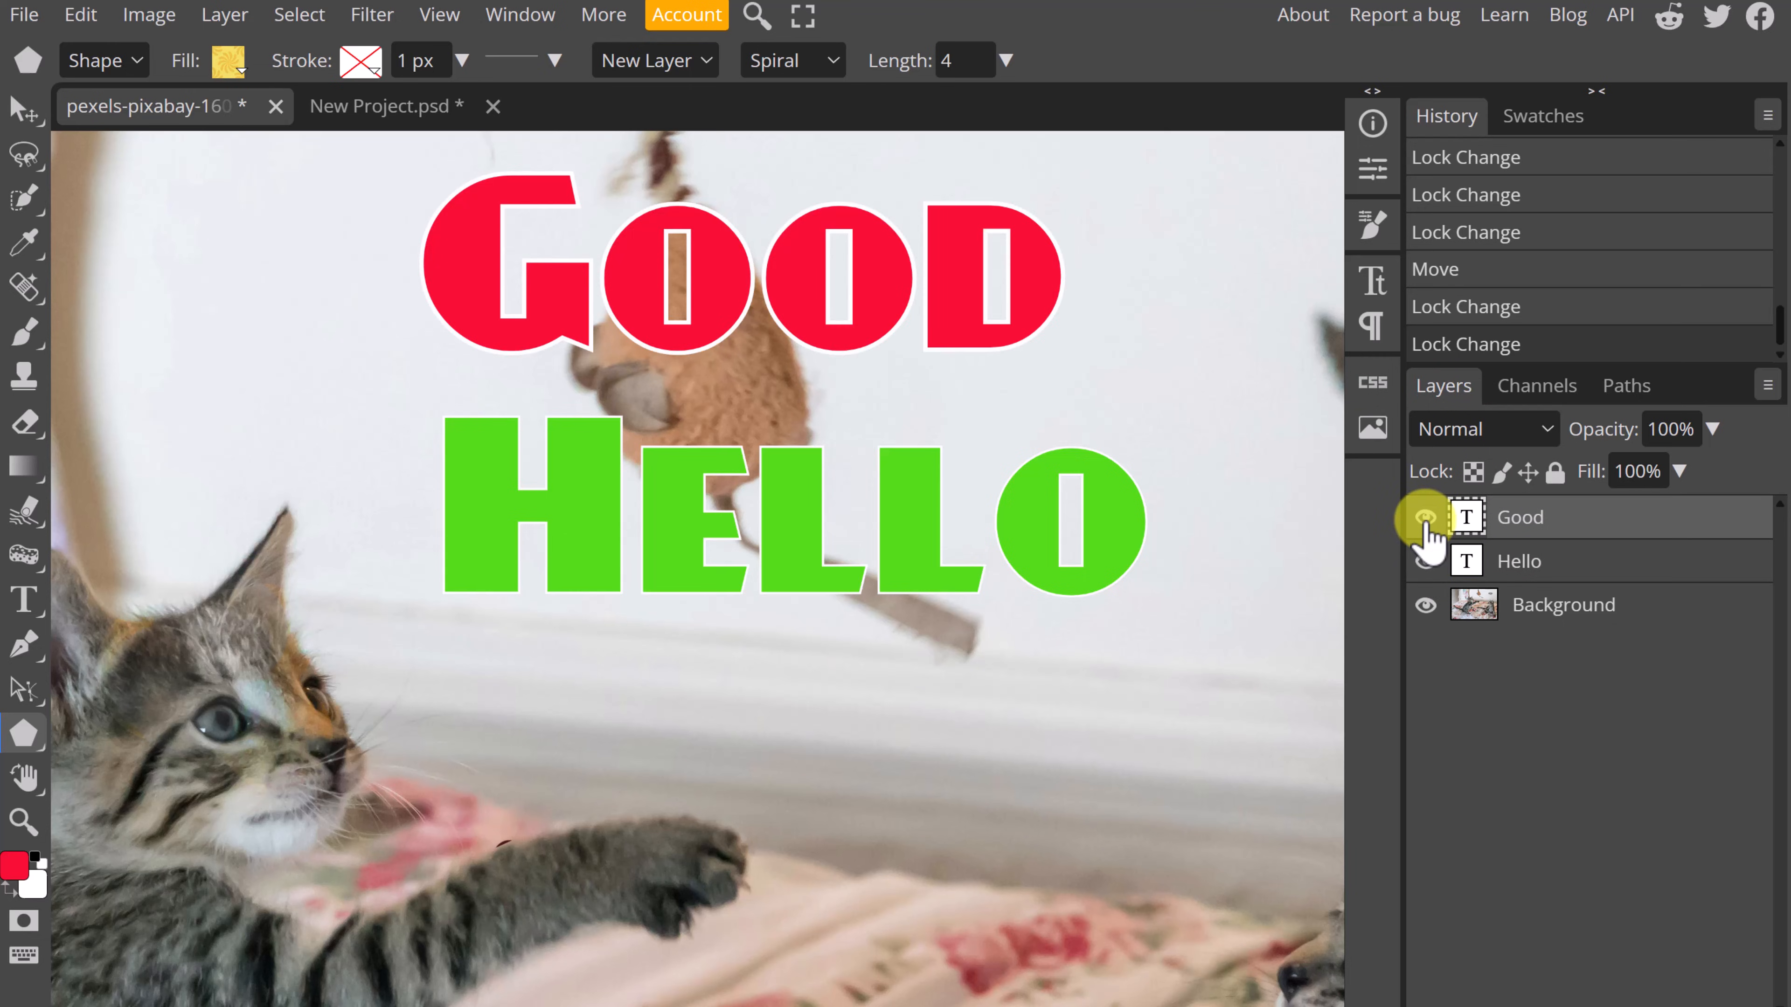
click(1425, 561)
click(1424, 604)
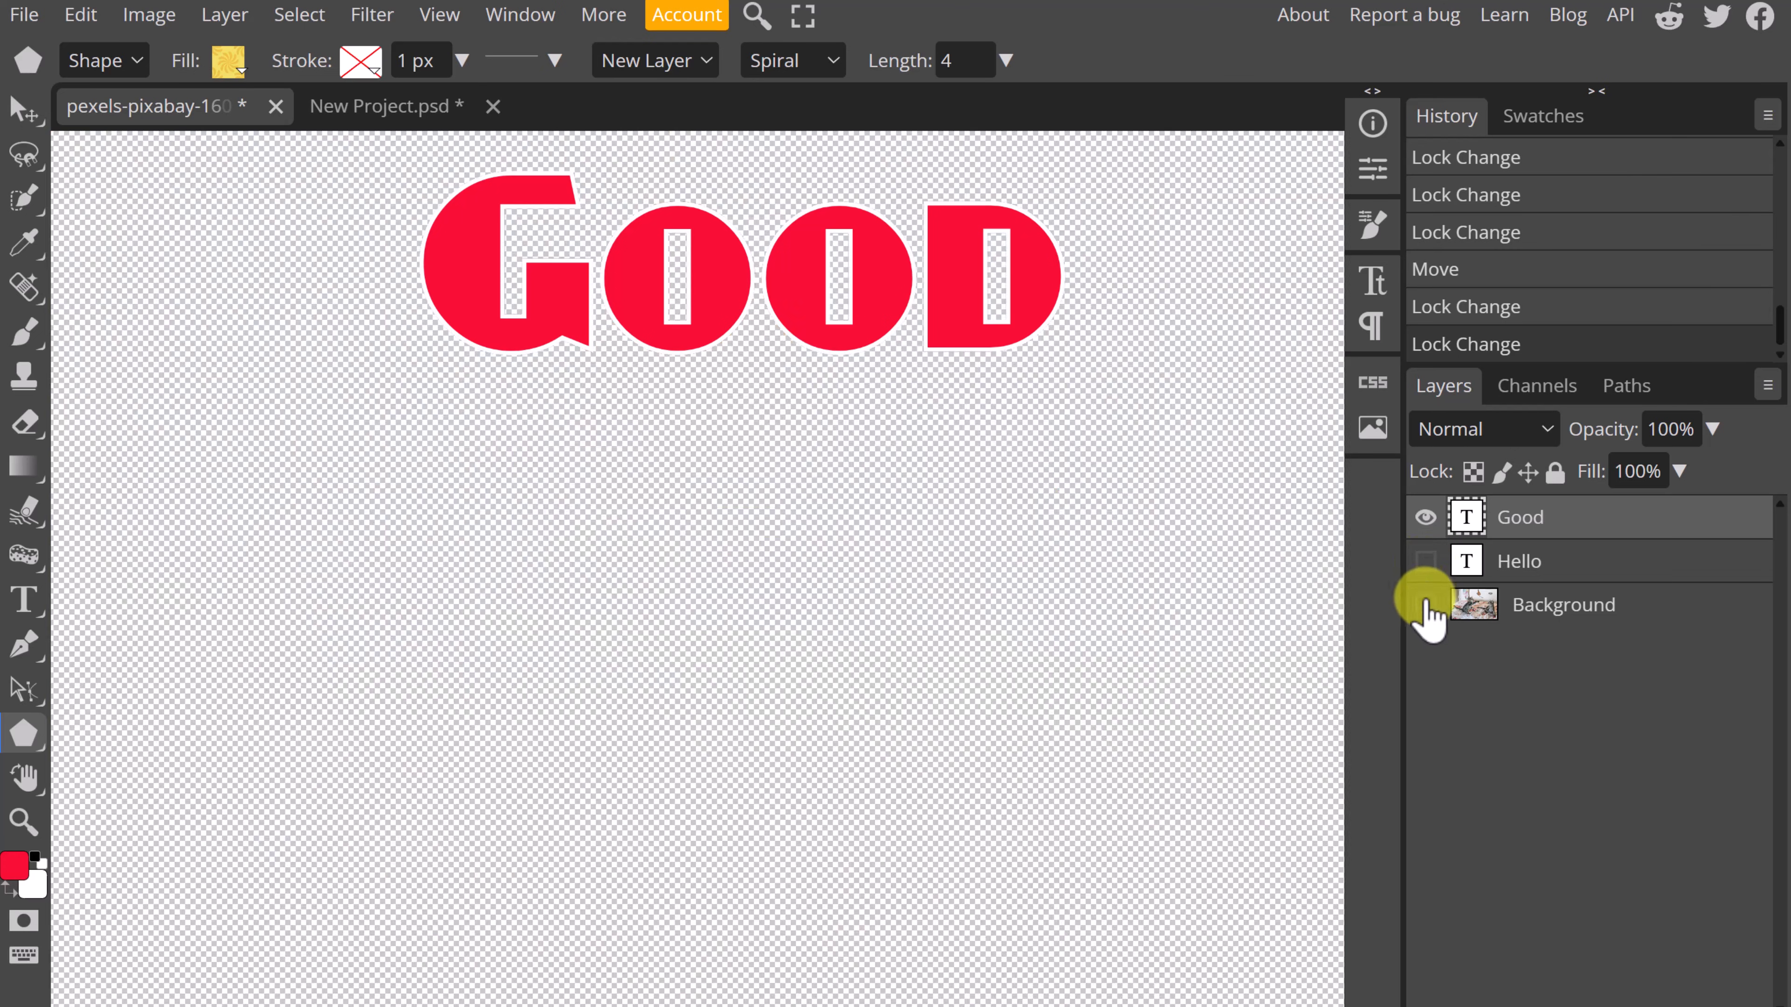
click(1425, 561)
click(1424, 519)
click(1425, 518)
click(1424, 561)
click(1425, 561)
click(1424, 605)
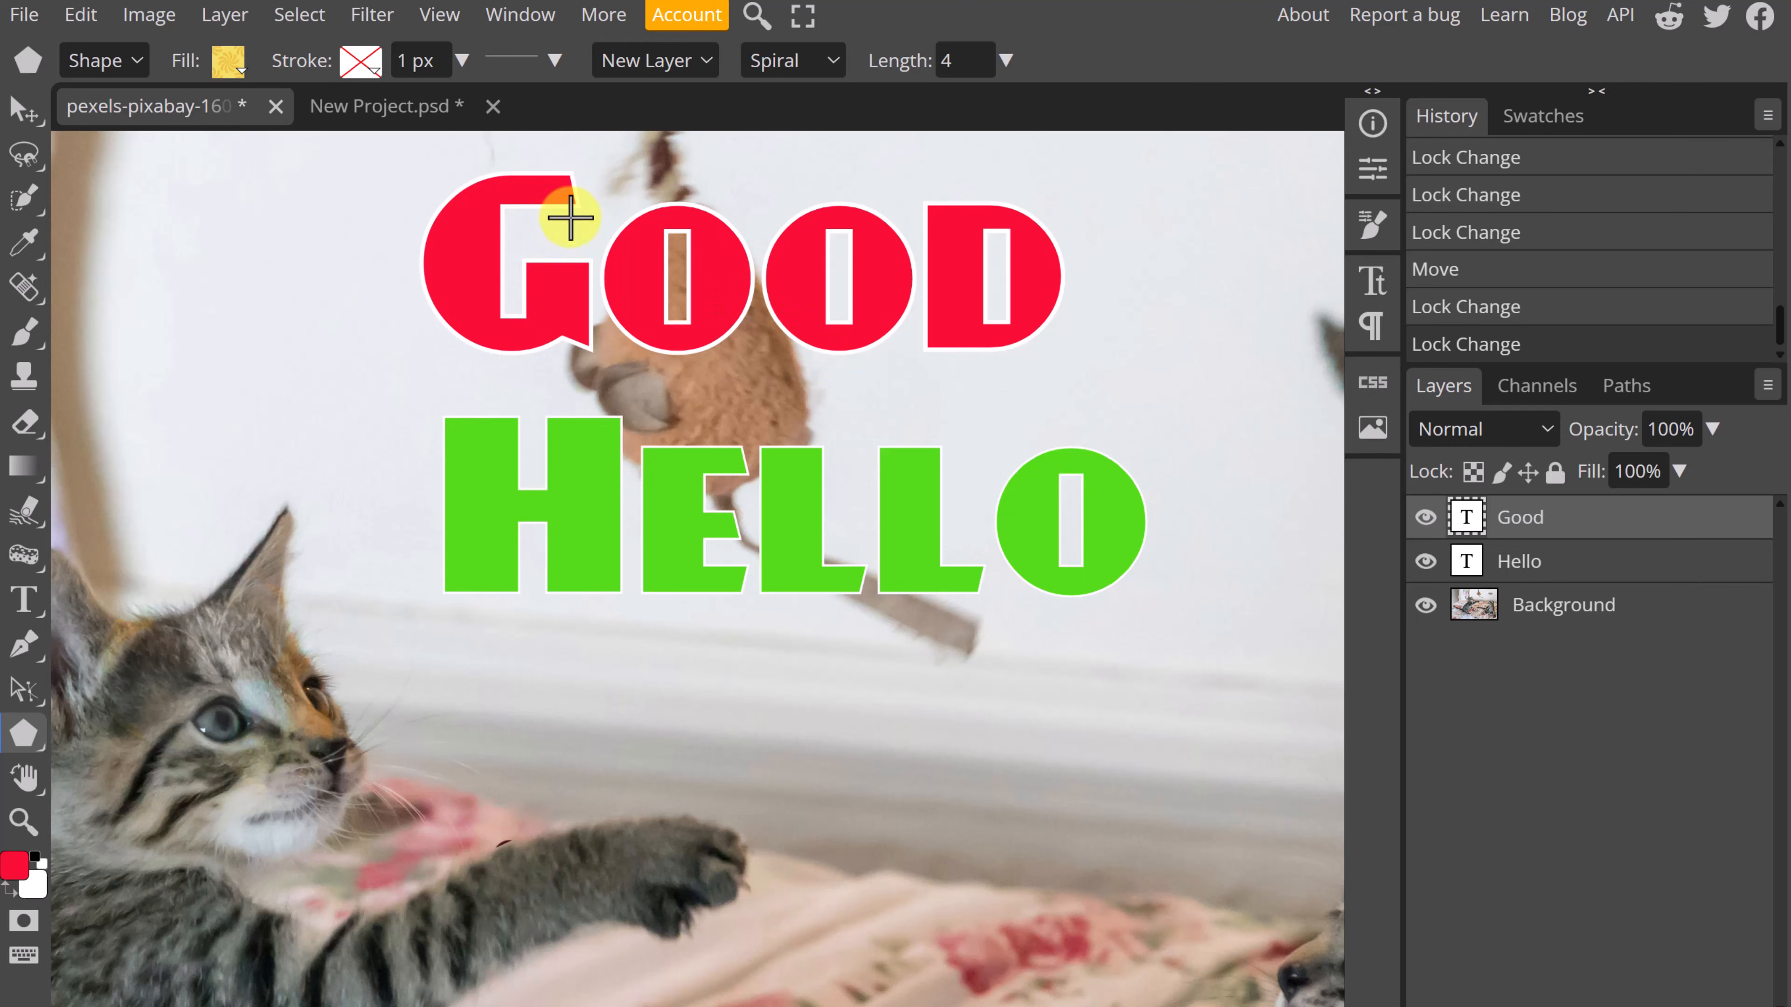
Move the word "Good" slightly down and to the right, closer to "Hello".
click(21, 111)
drag(488, 264, 547, 327)
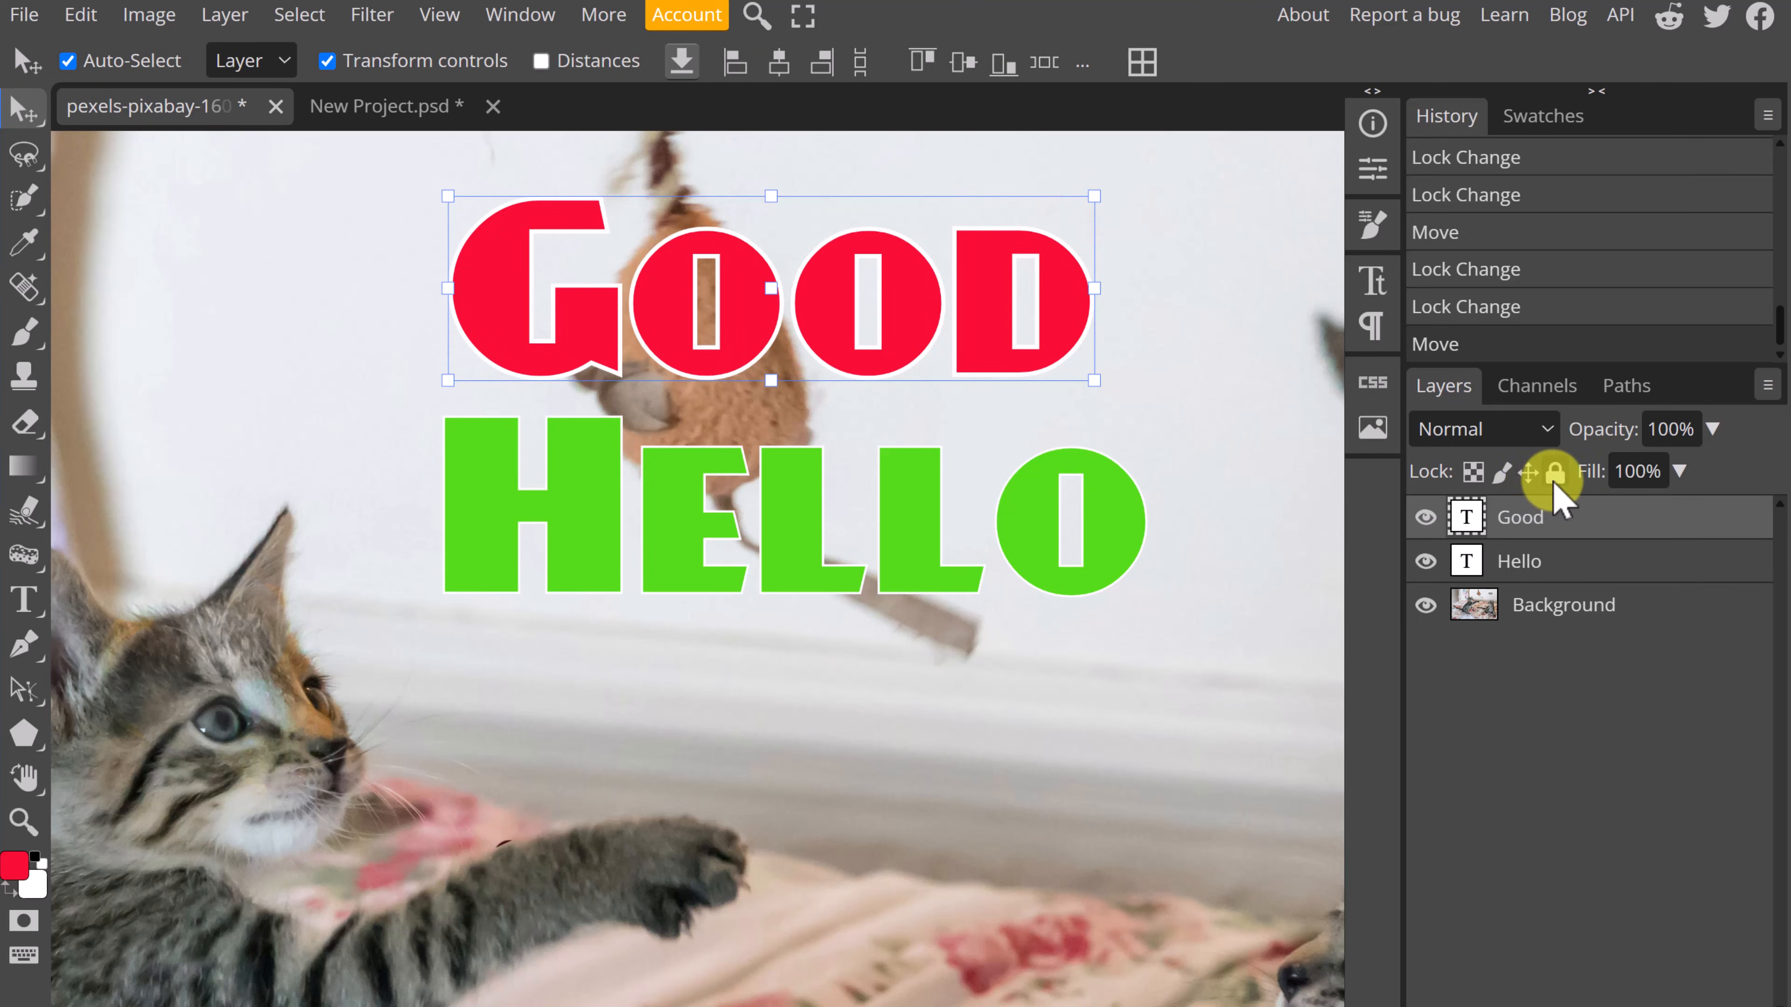
Lock the Good layer, try to move its text, undo the stray move and unlock the layer.
click(1555, 471)
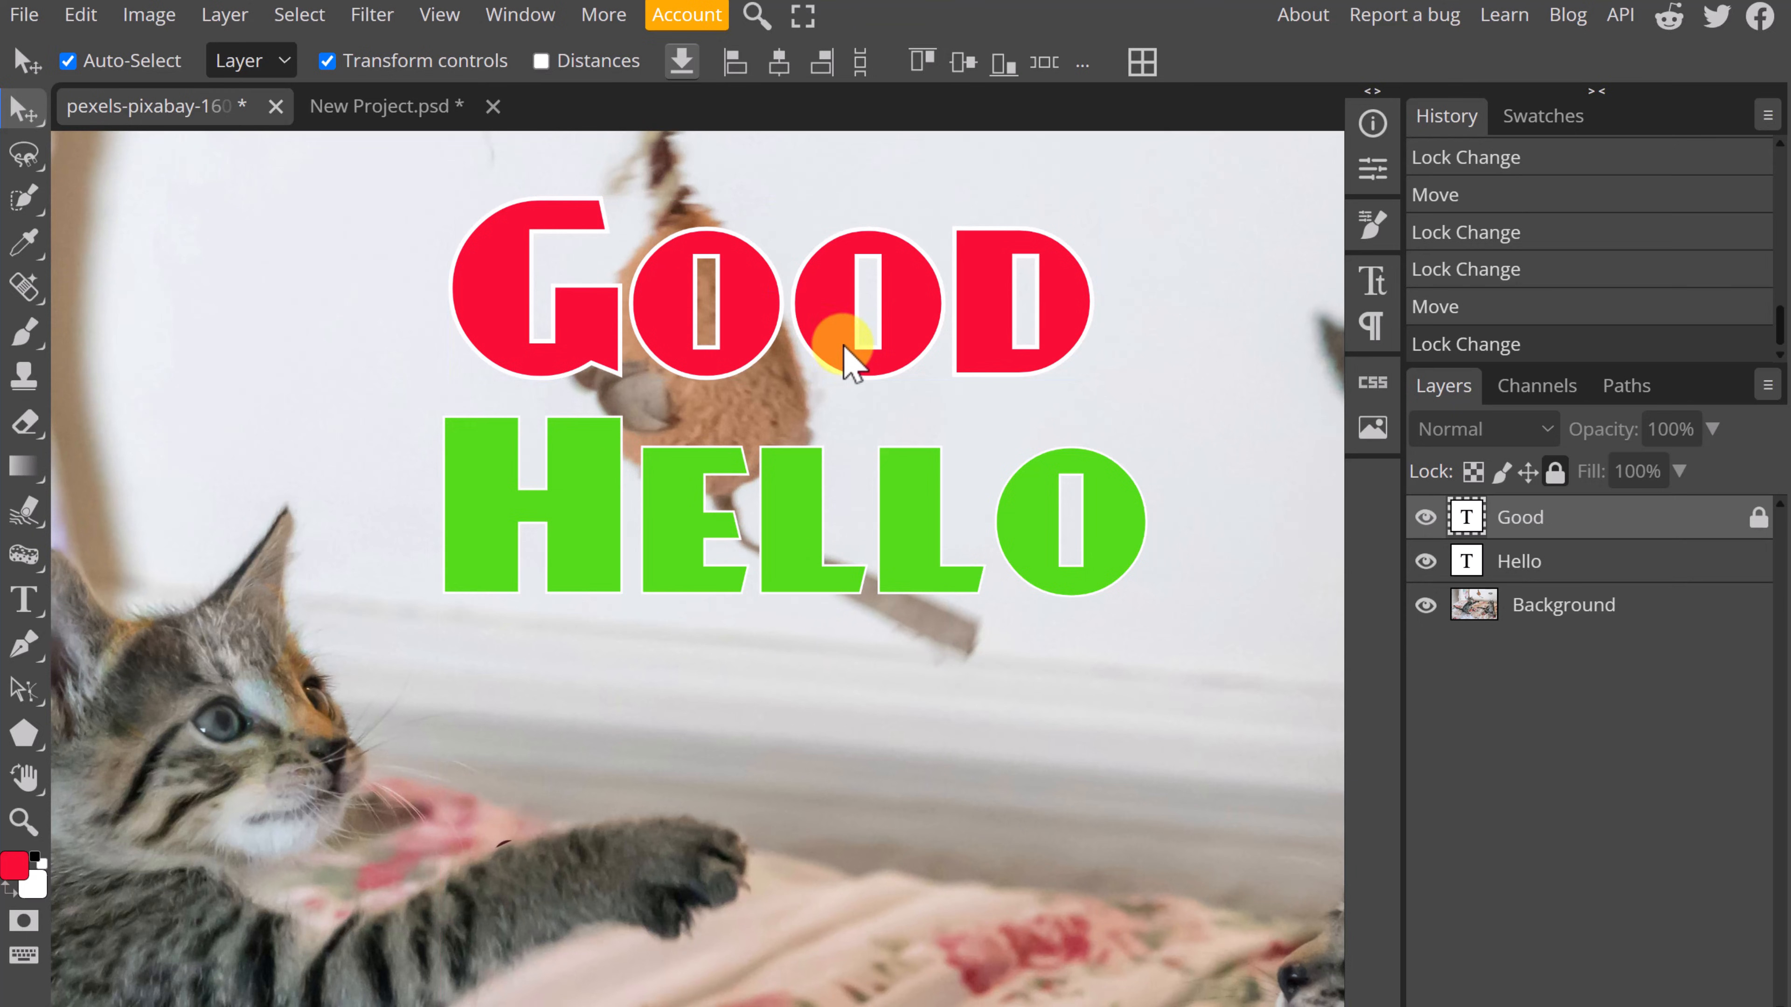
drag(841, 344, 837, 346)
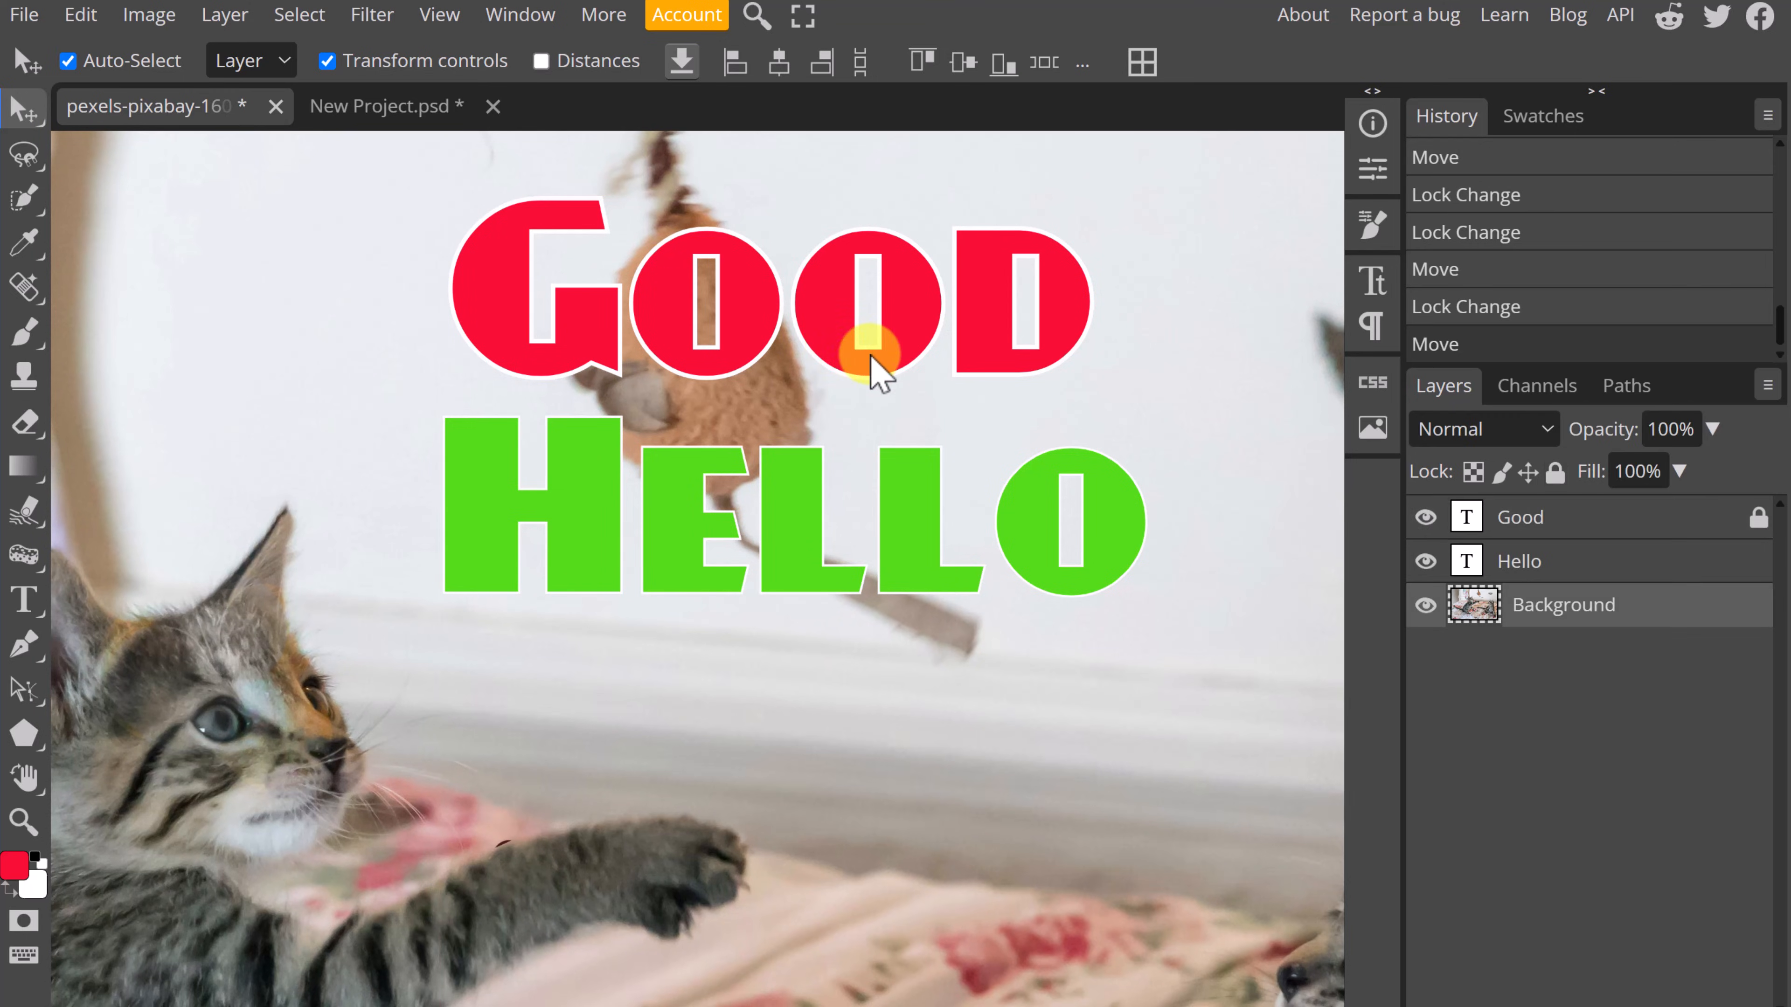
key(ctrl+z)
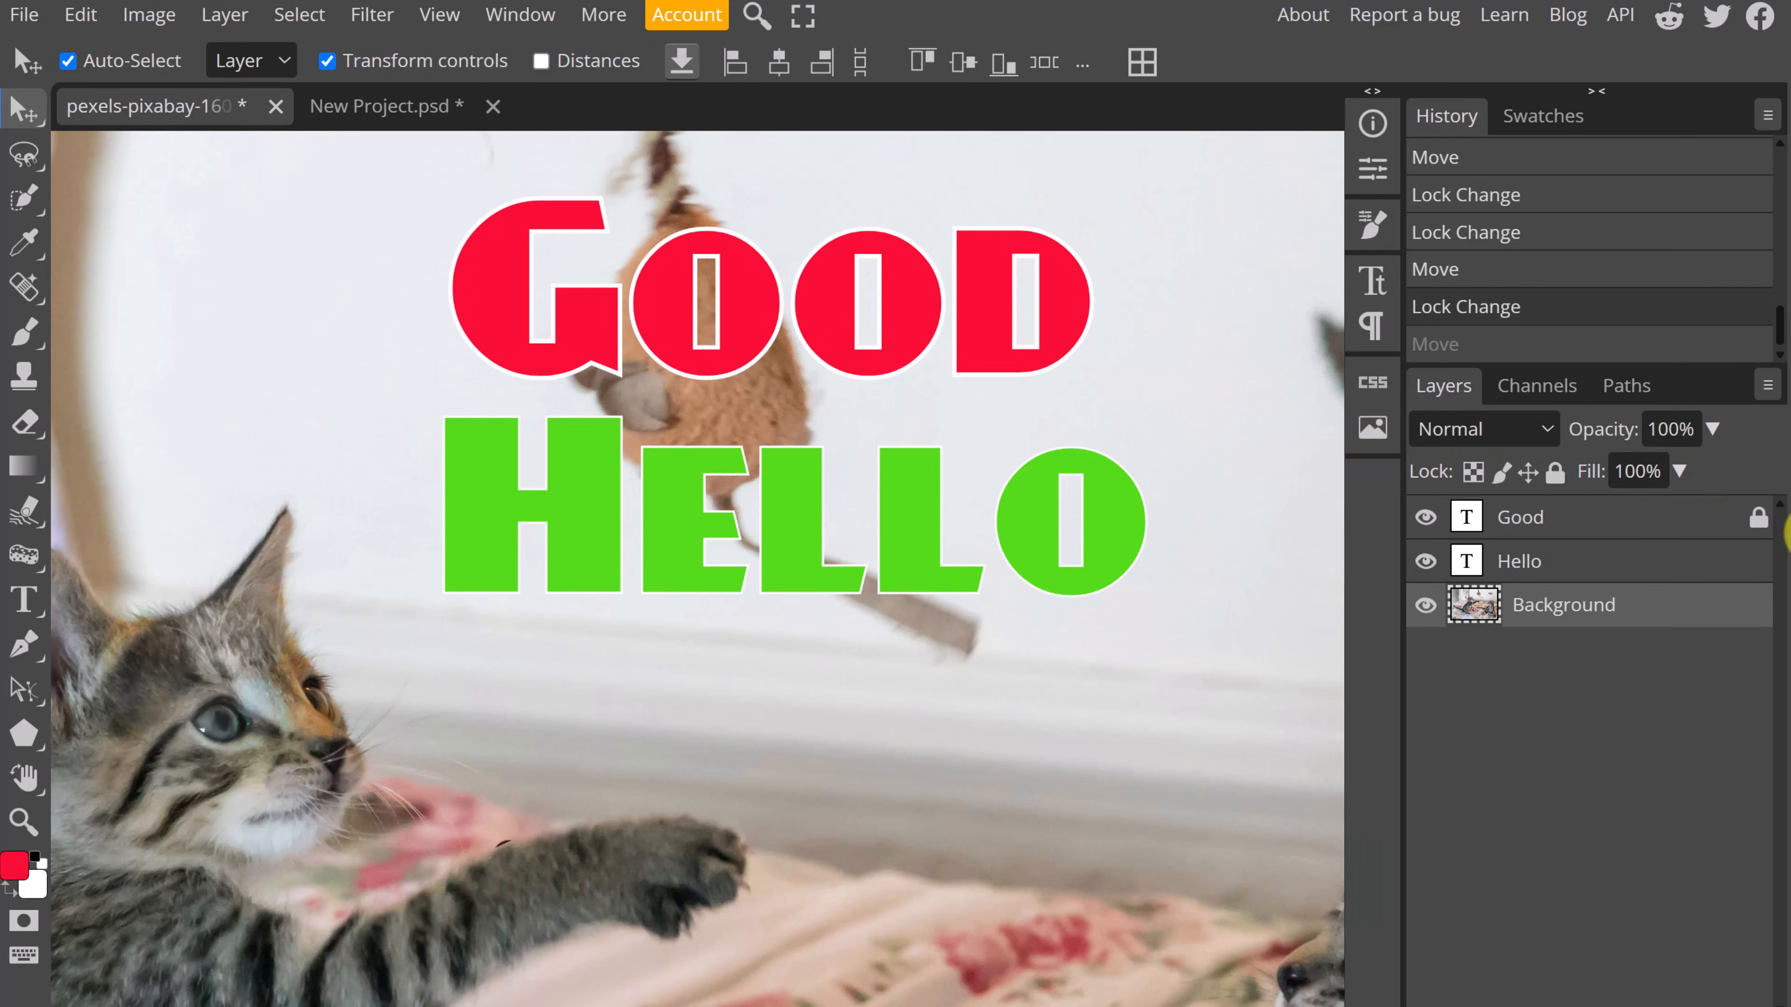
click(1758, 522)
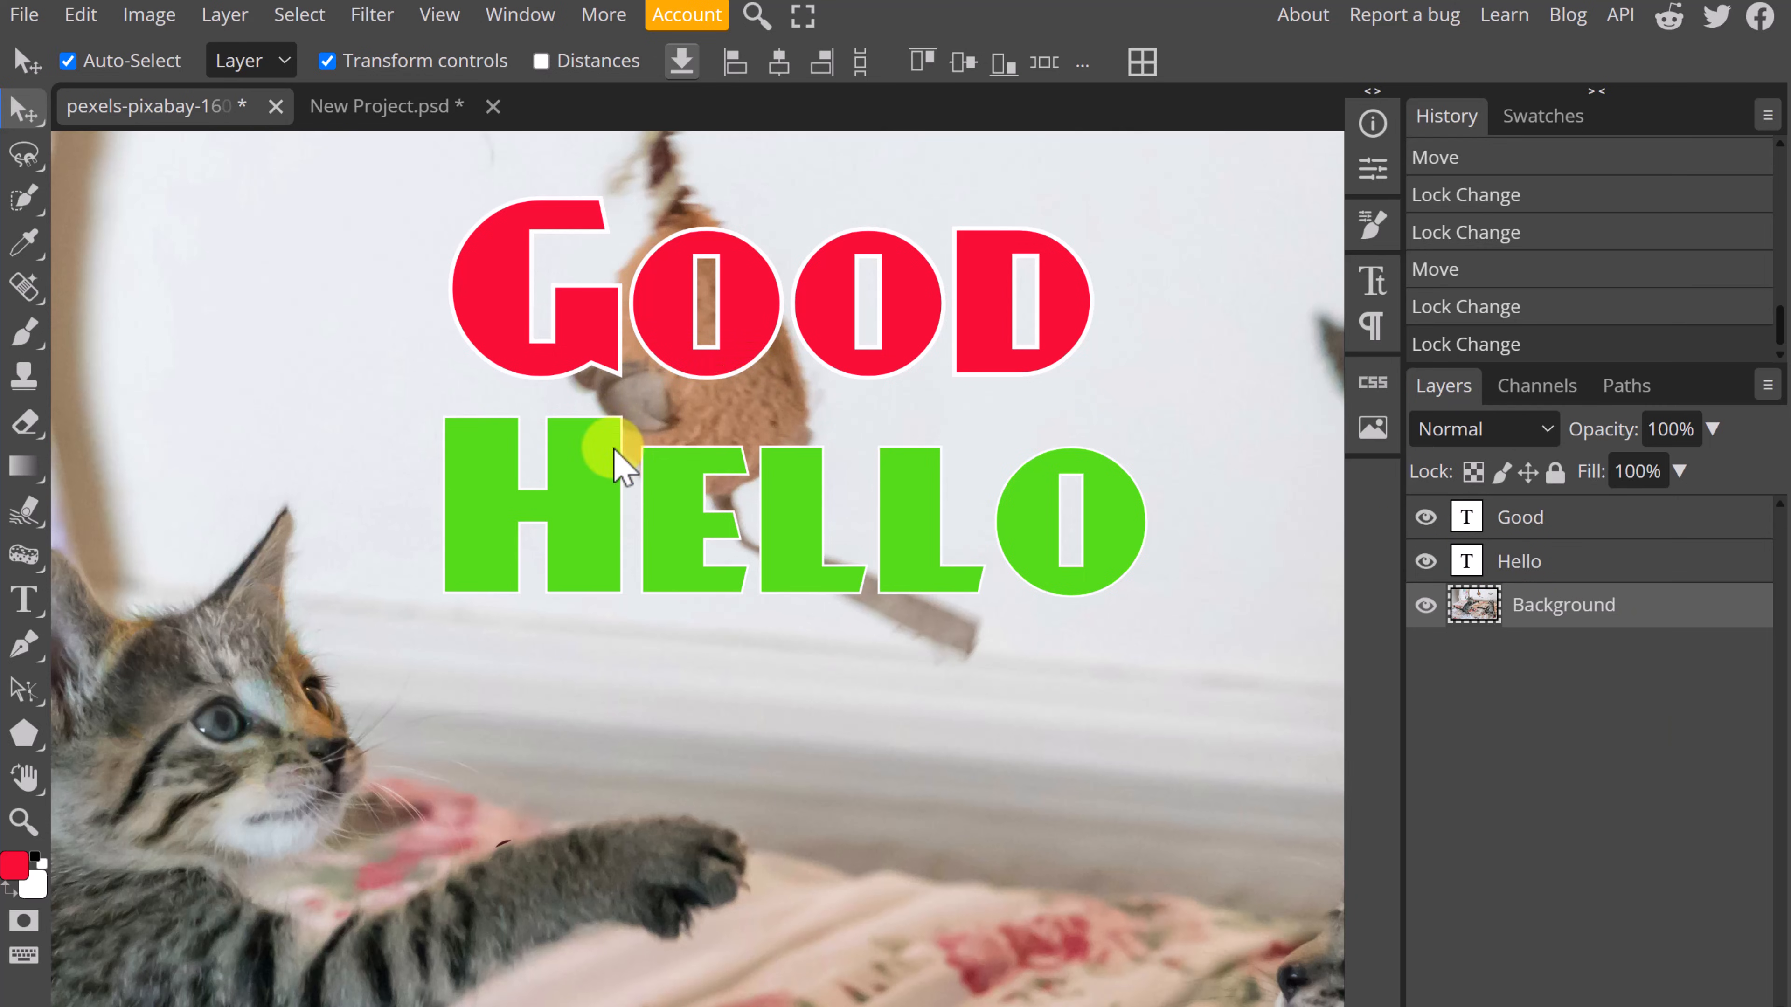
In New Project.psd, draw a five-sided polygon with the yellow pattern fill and move it to the right half of the canvas.
click(353, 109)
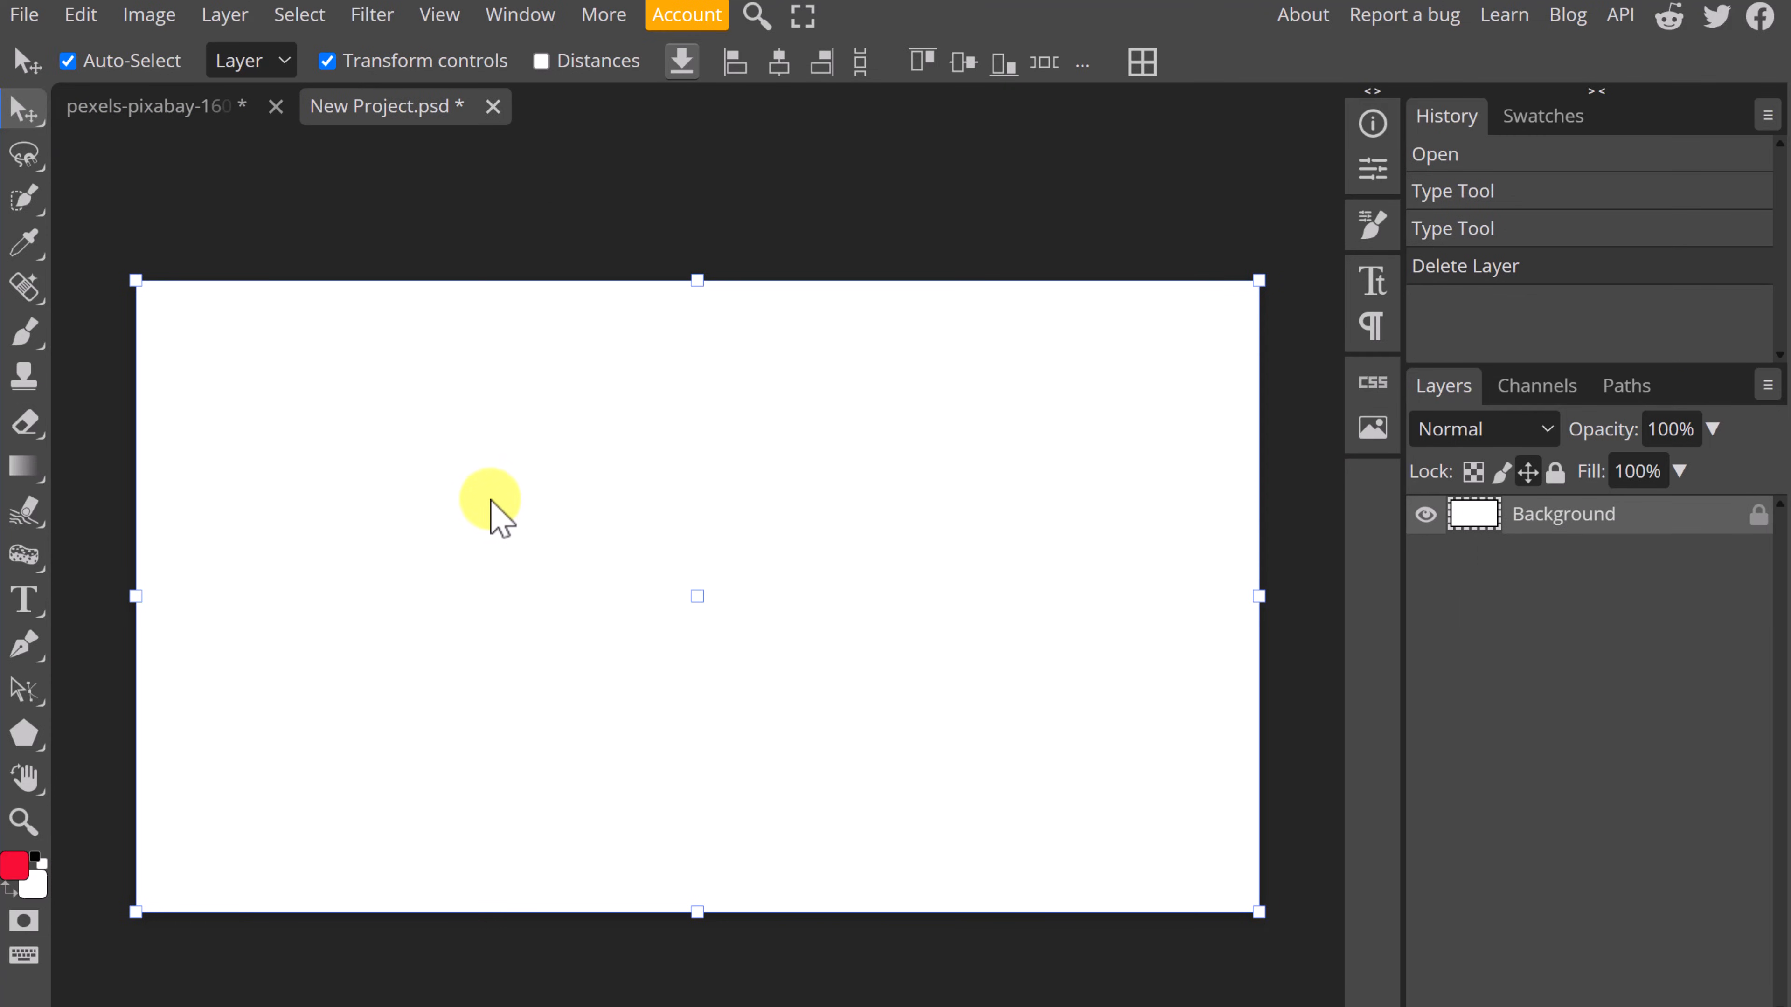
click(24, 747)
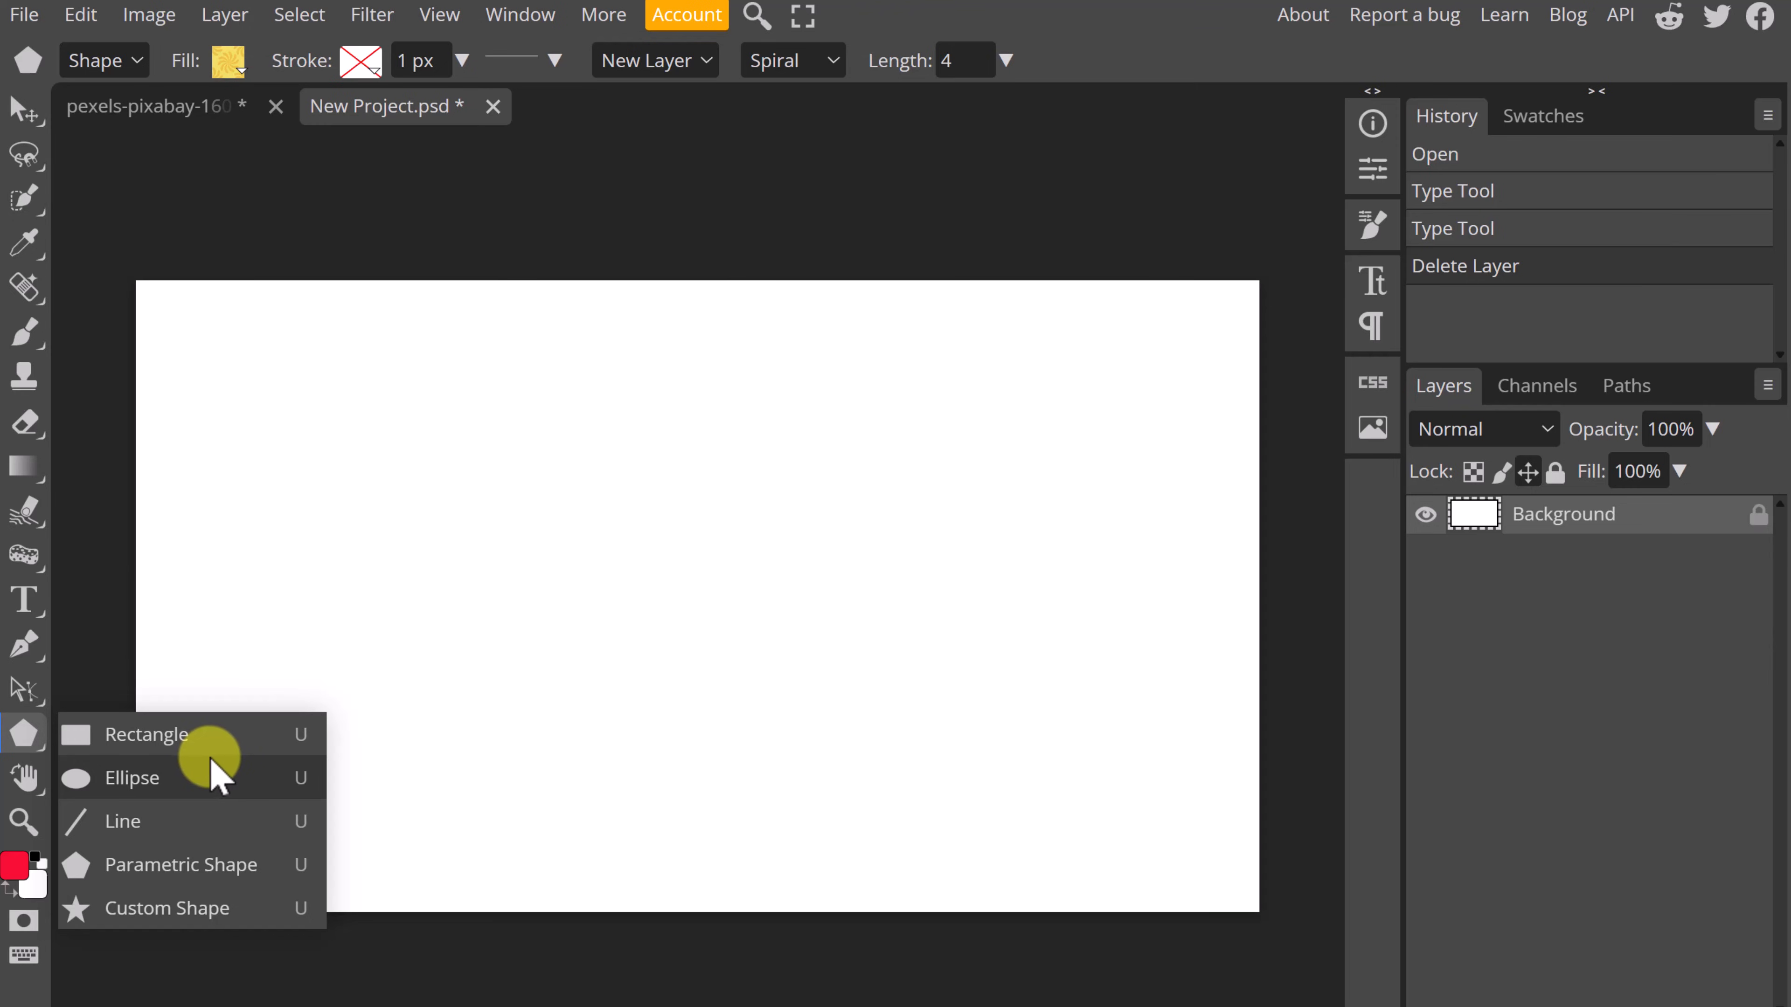
click(194, 875)
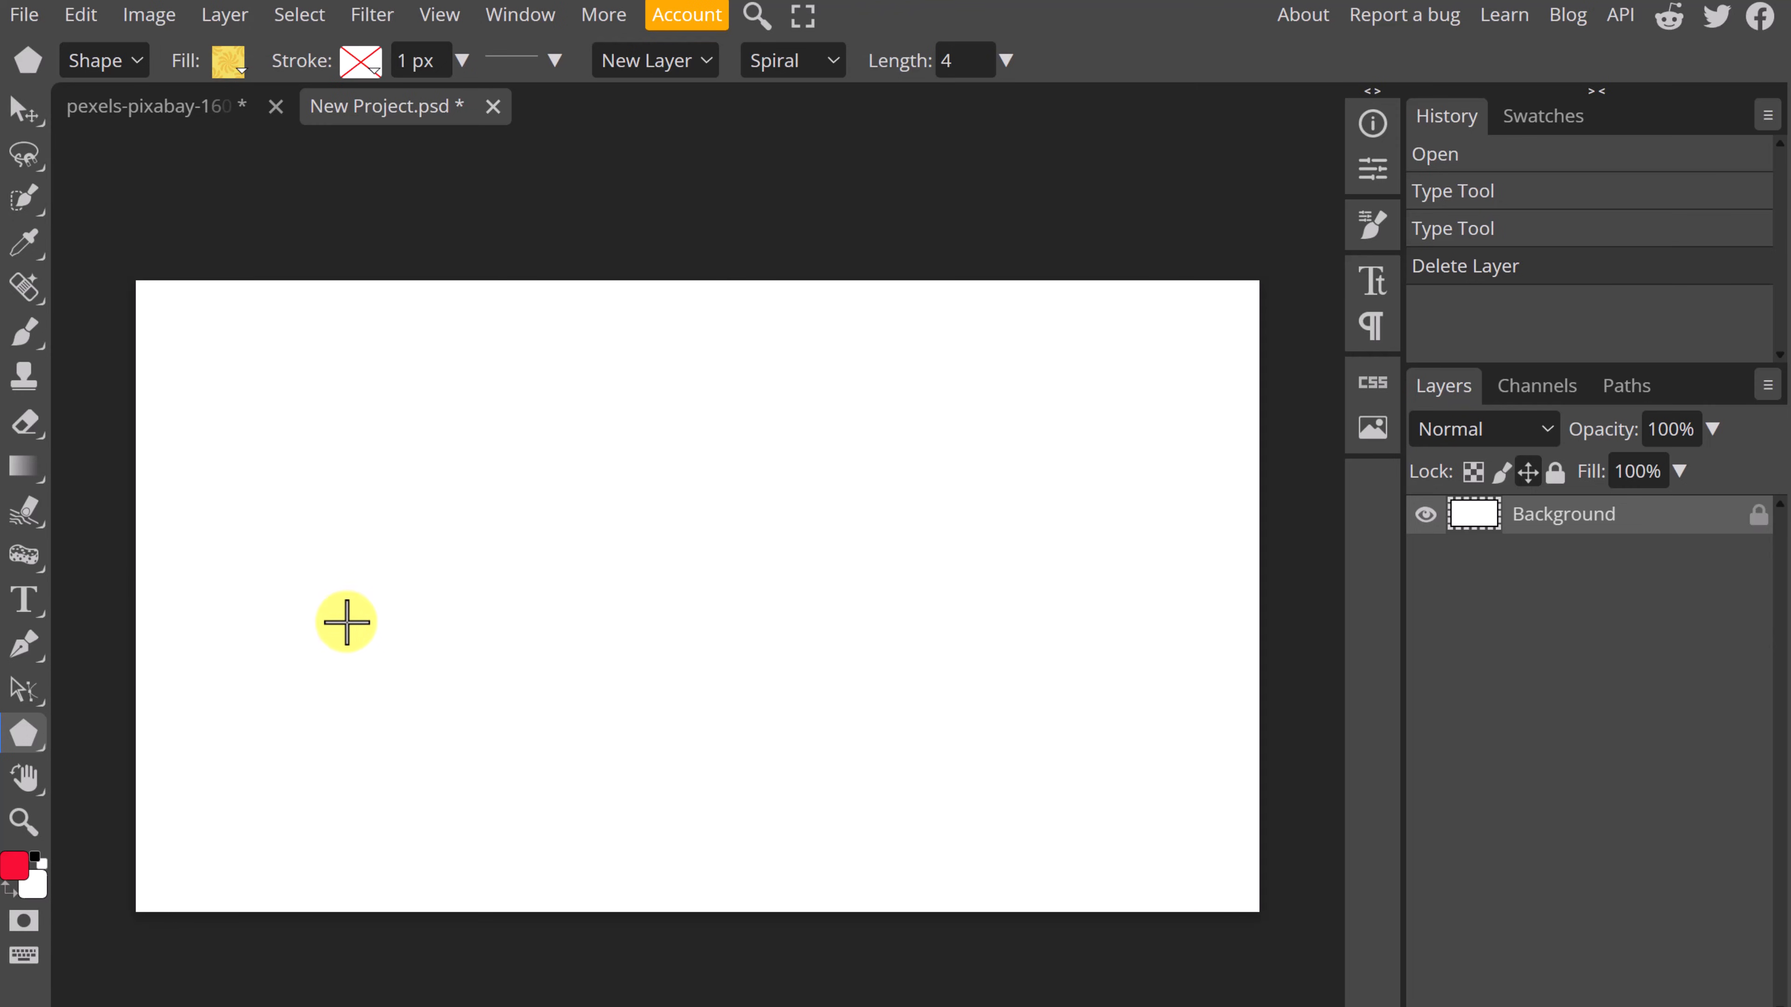
click(834, 62)
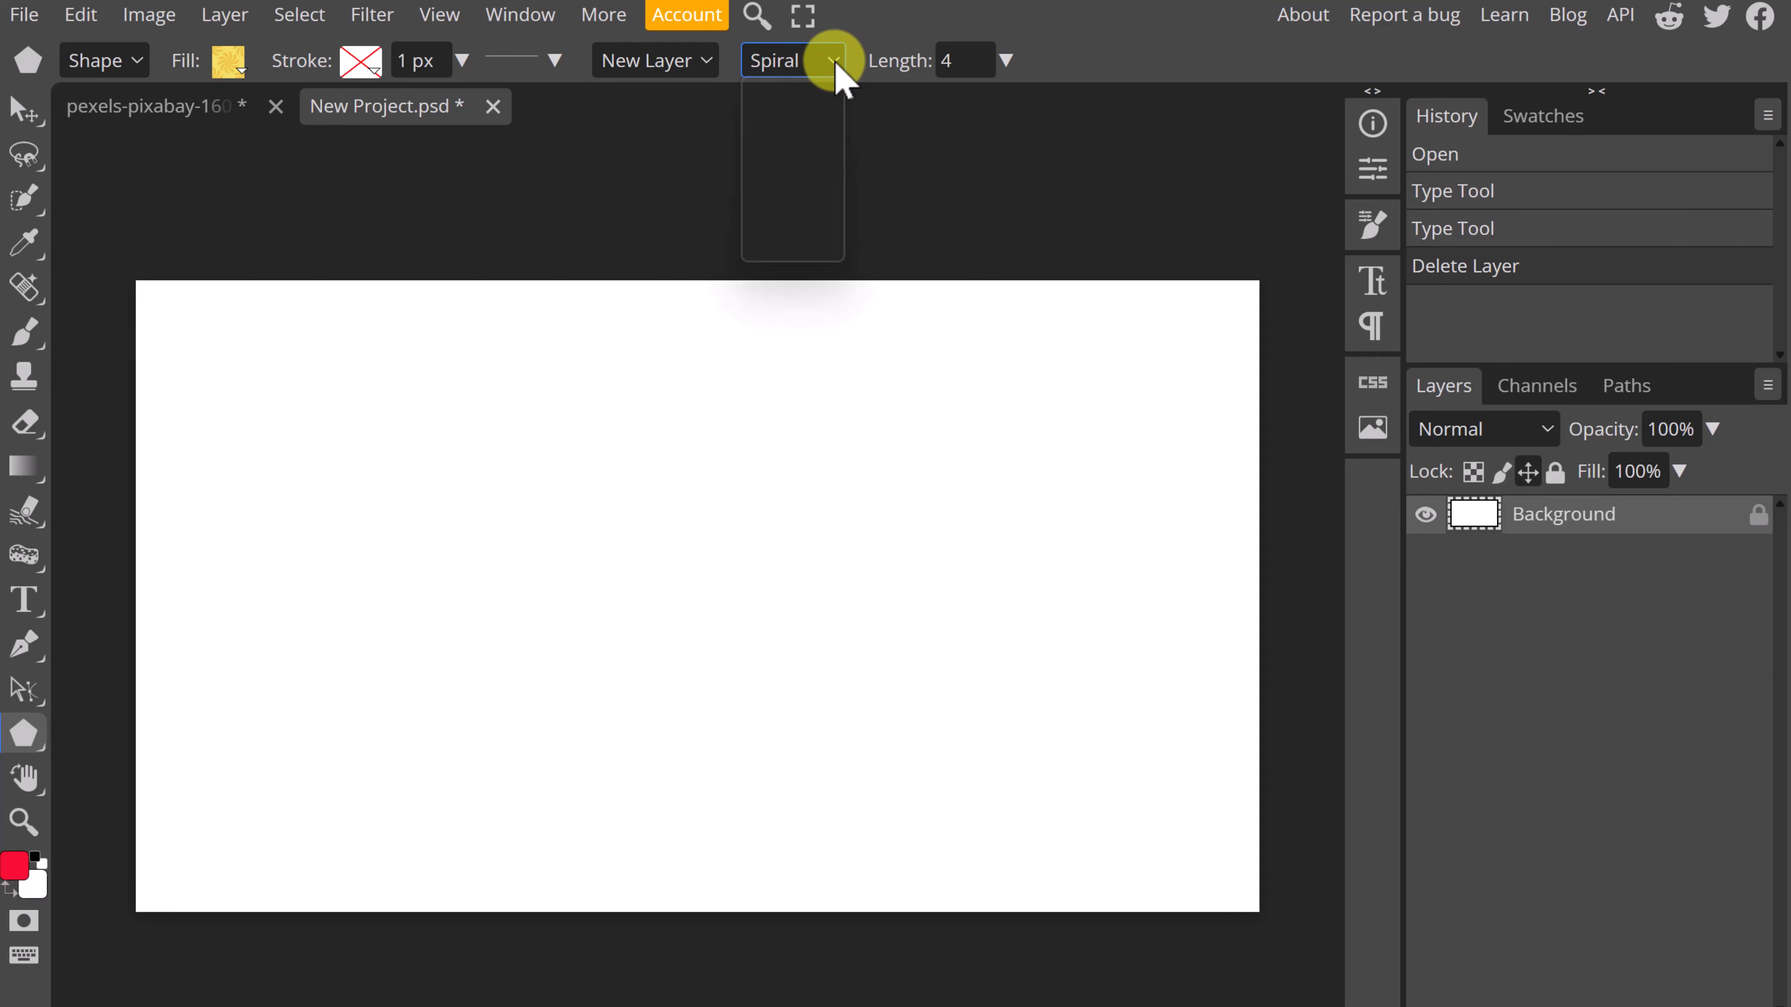
click(820, 95)
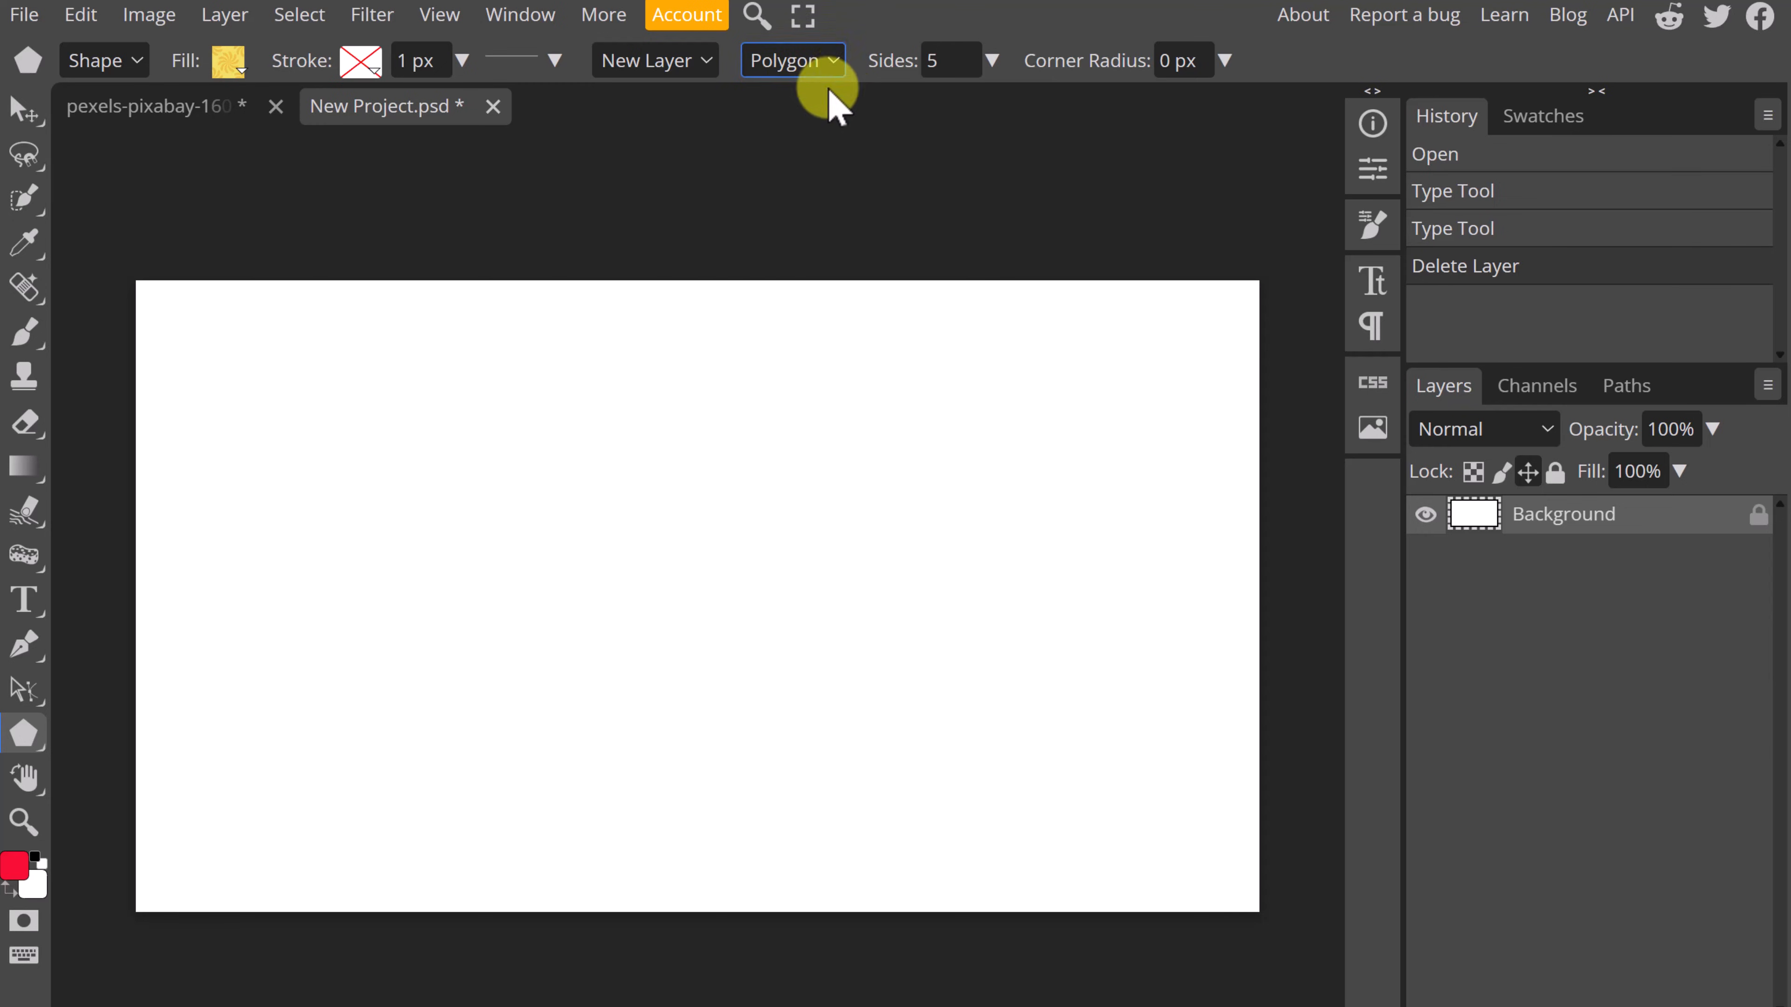
click(229, 62)
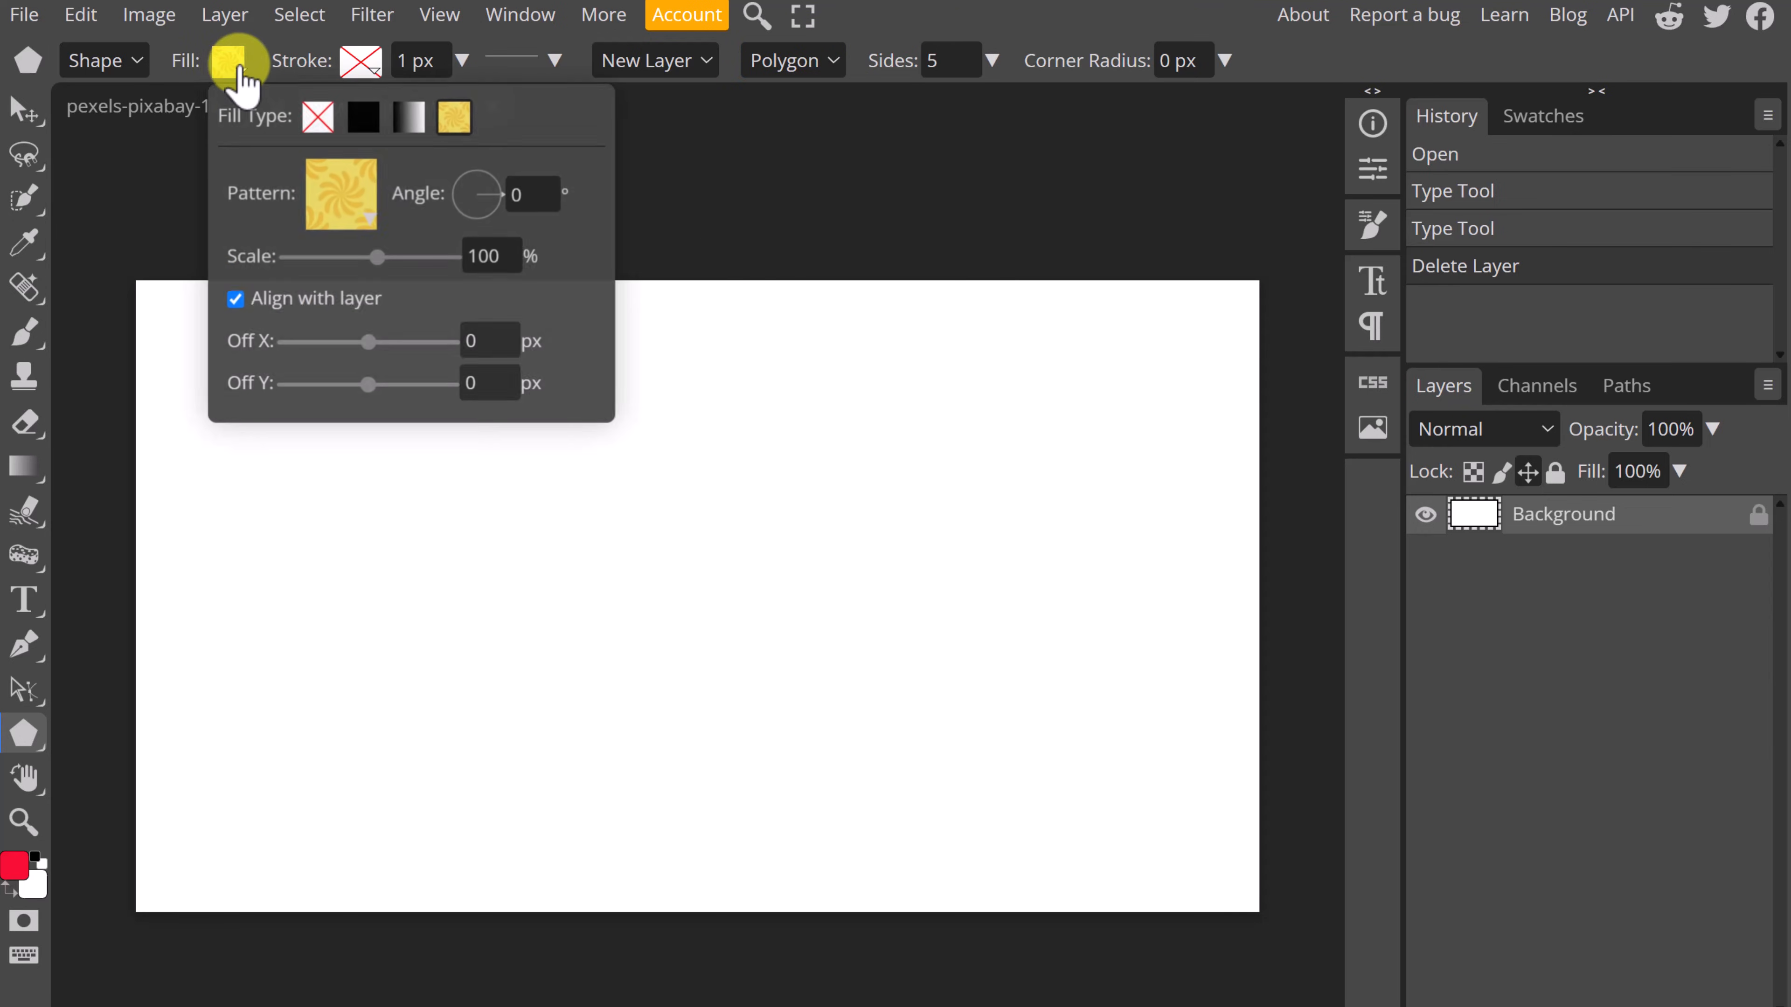
click(238, 76)
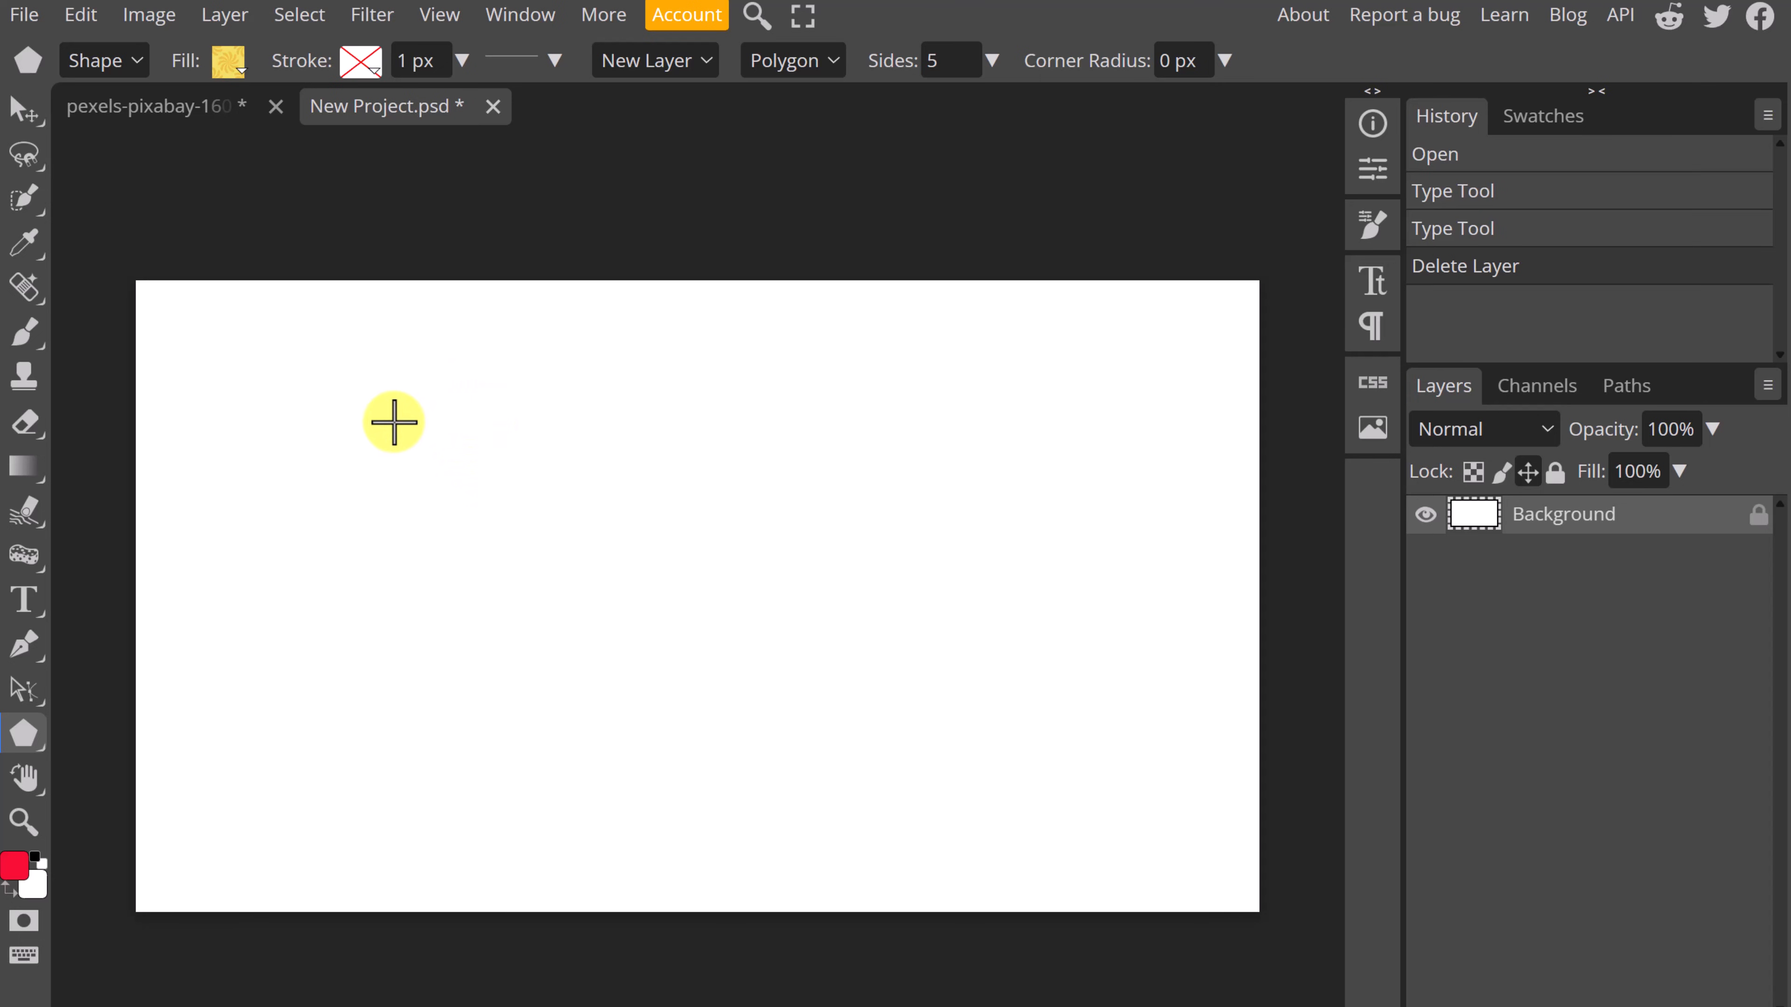
drag(392, 419, 587, 551)
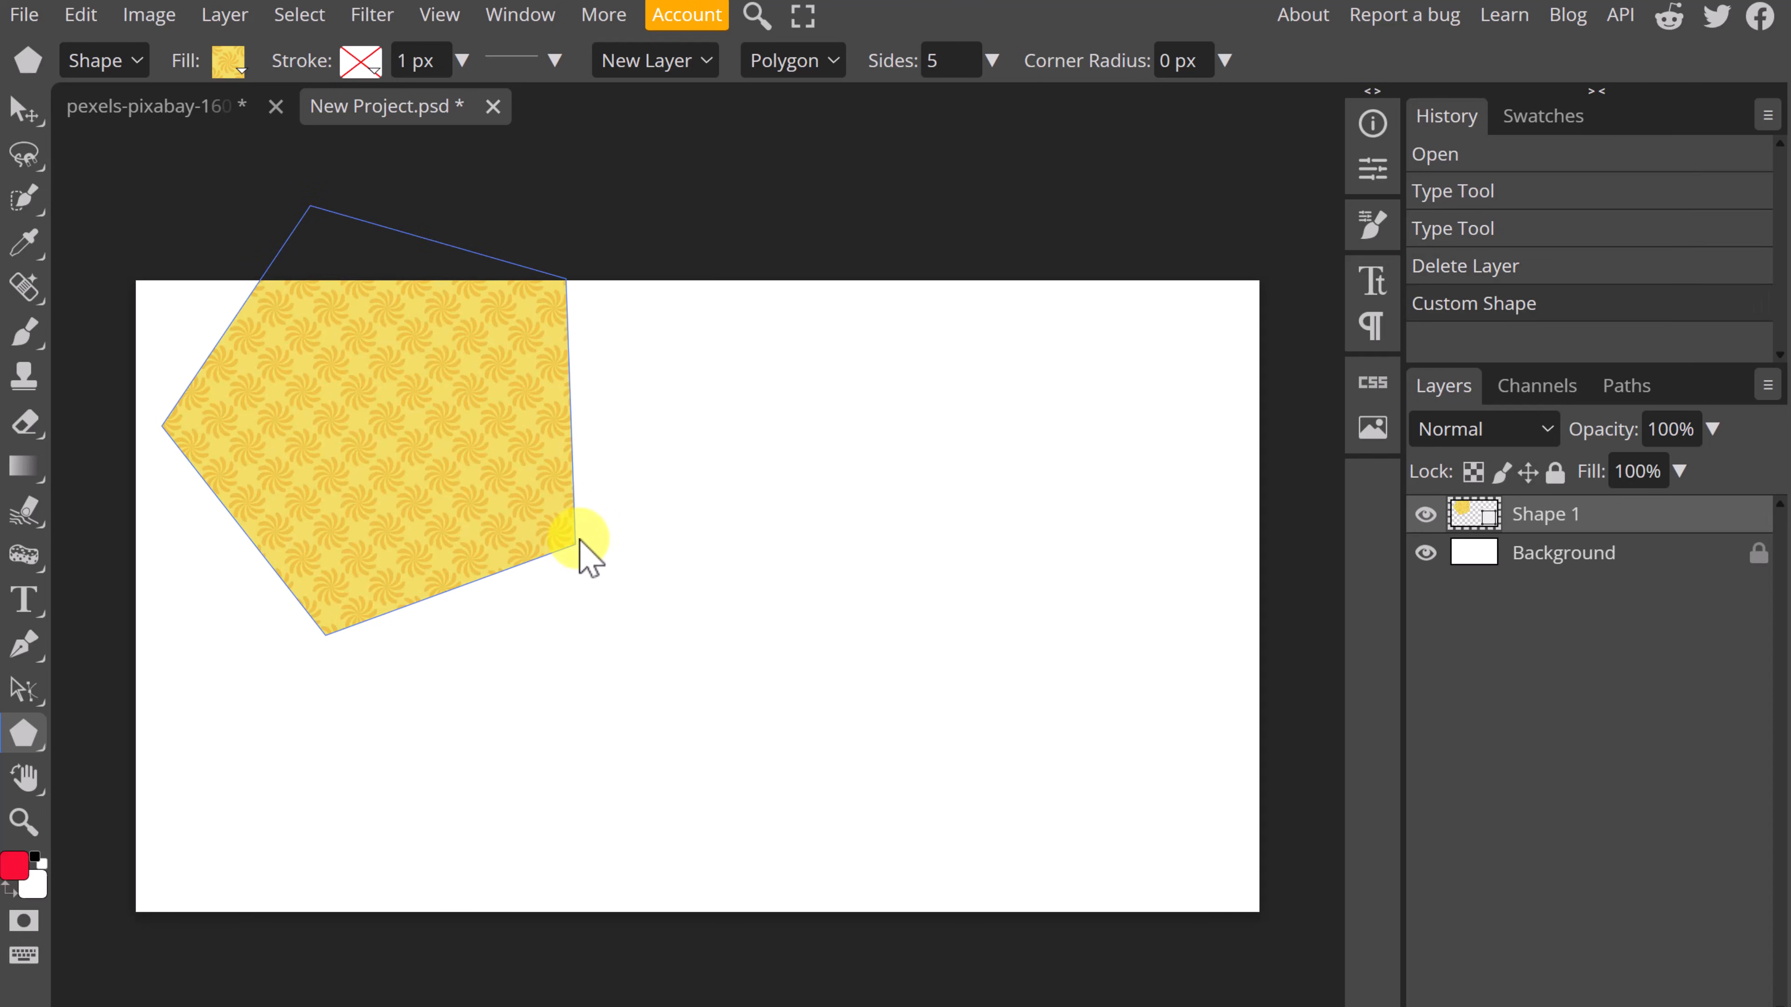
click(22, 113)
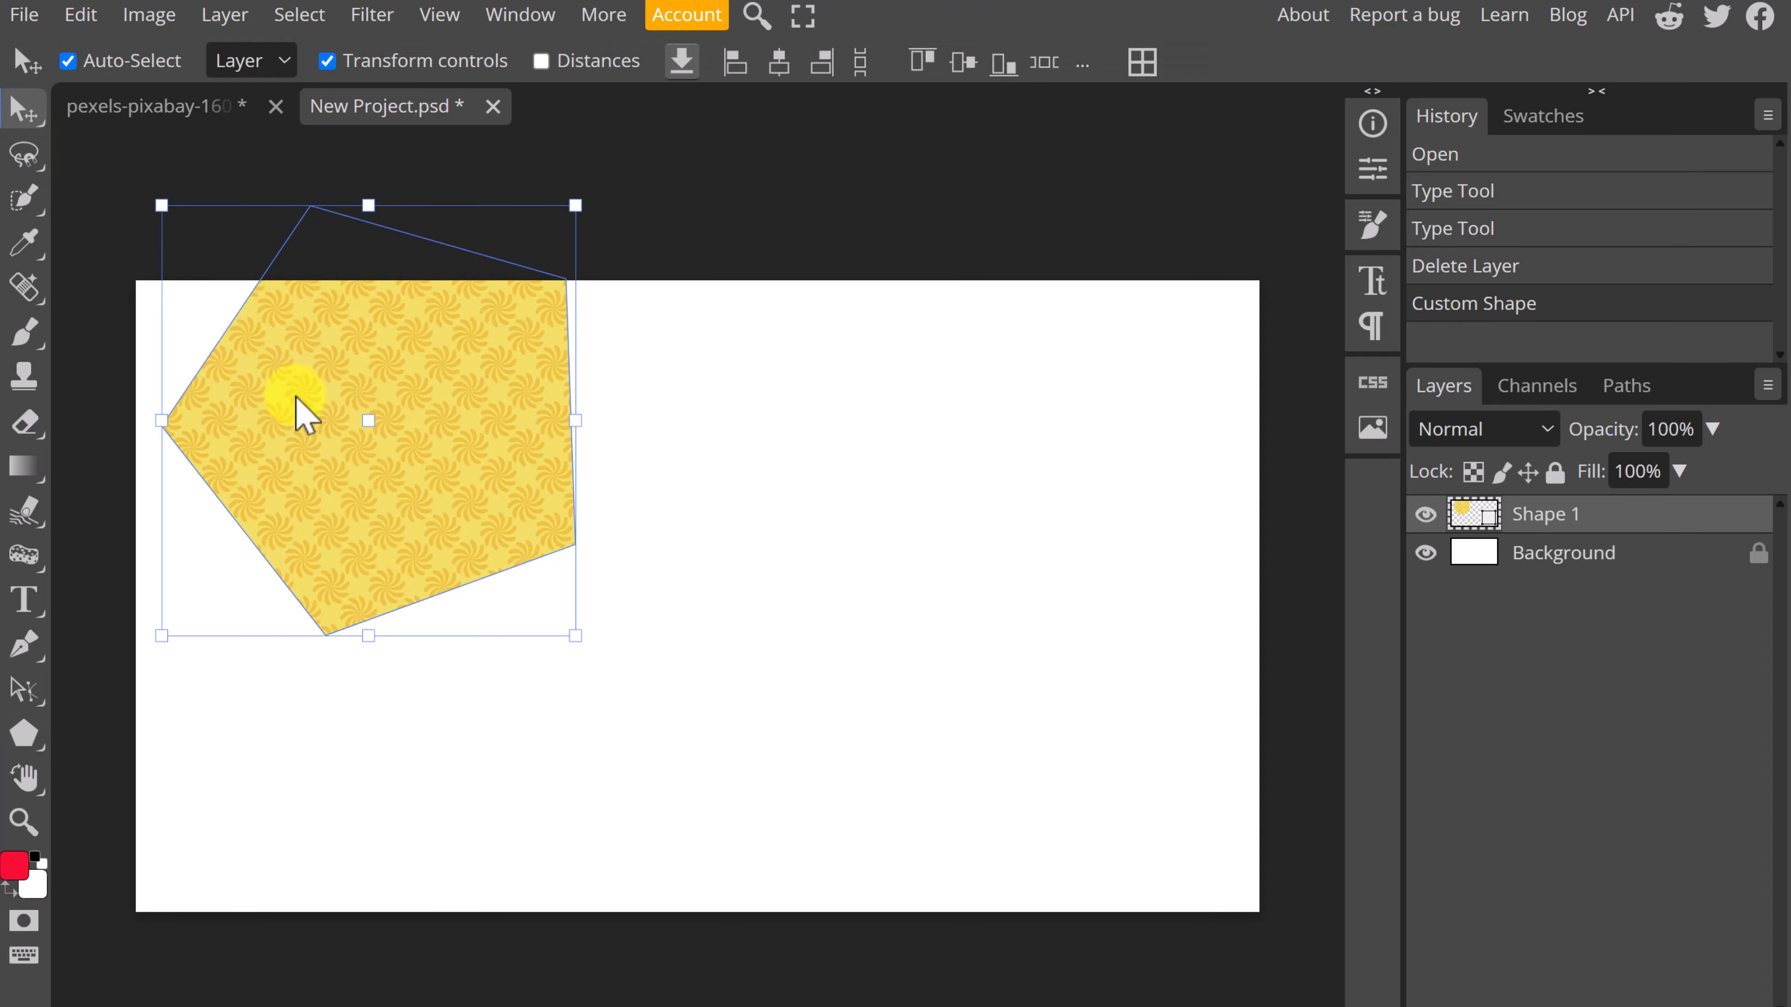
drag(299, 400, 821, 568)
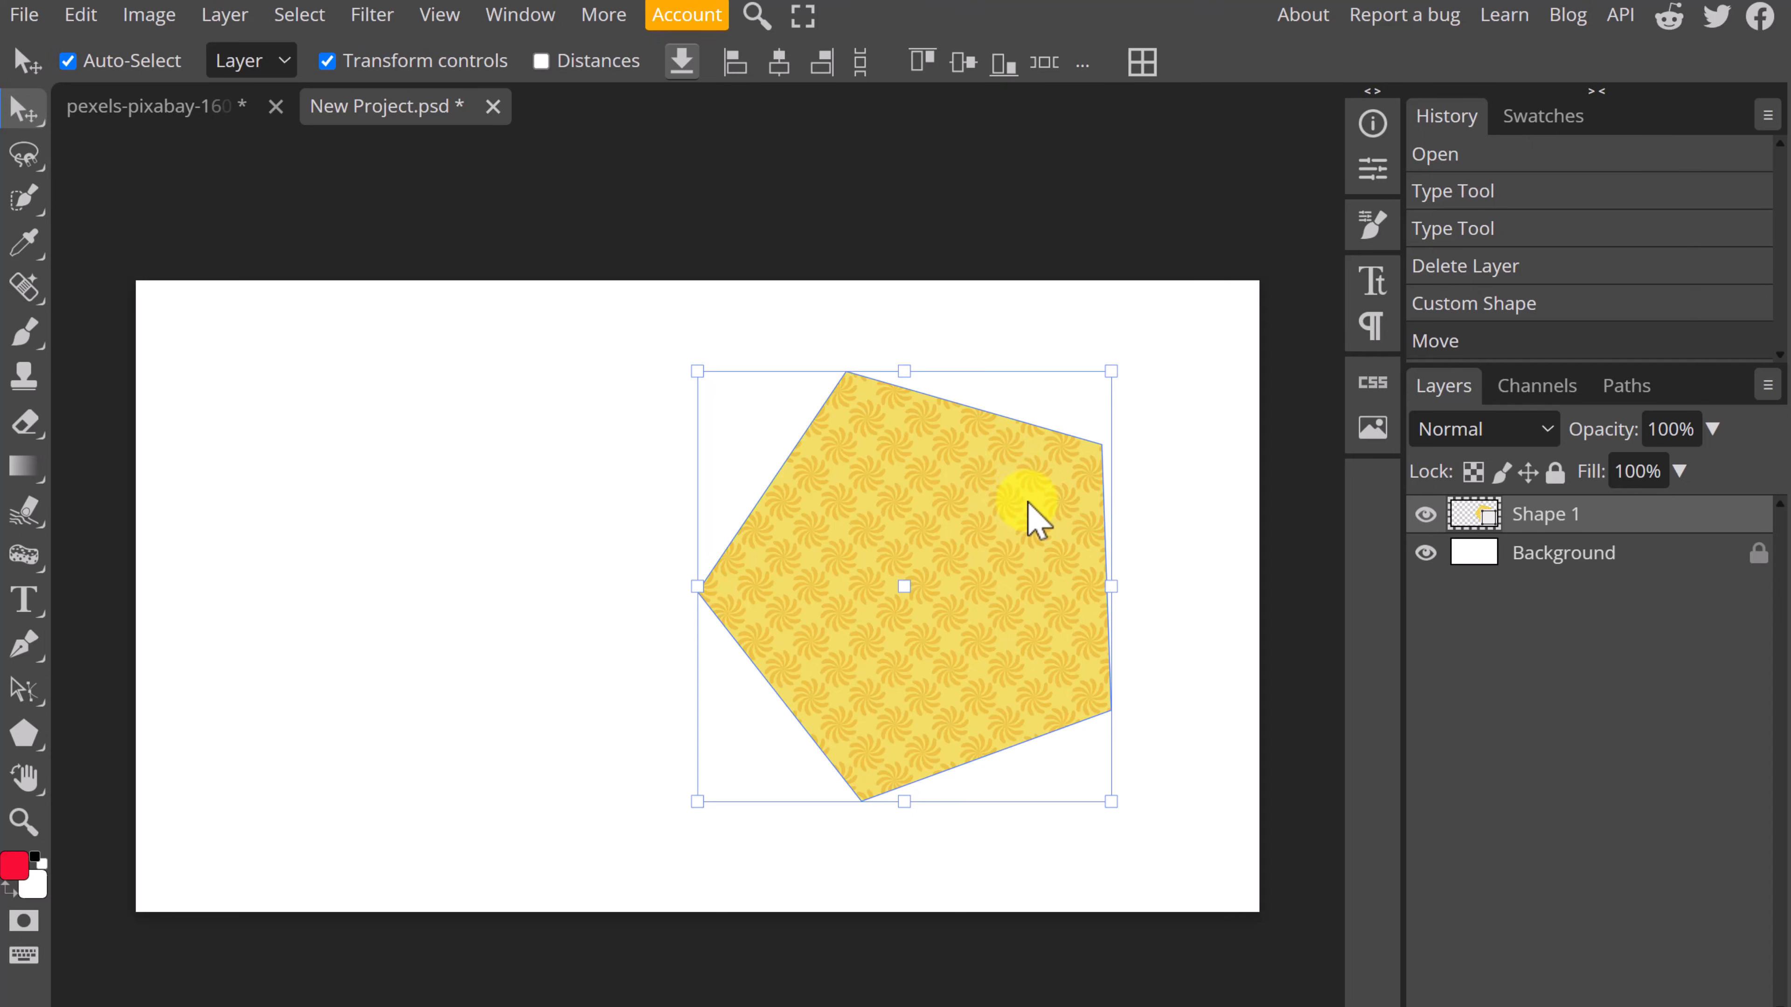
Draw a pattern-filled parametric arrow 33 px wide to the left of the polygon, sloping slightly down to the right.
click(21, 738)
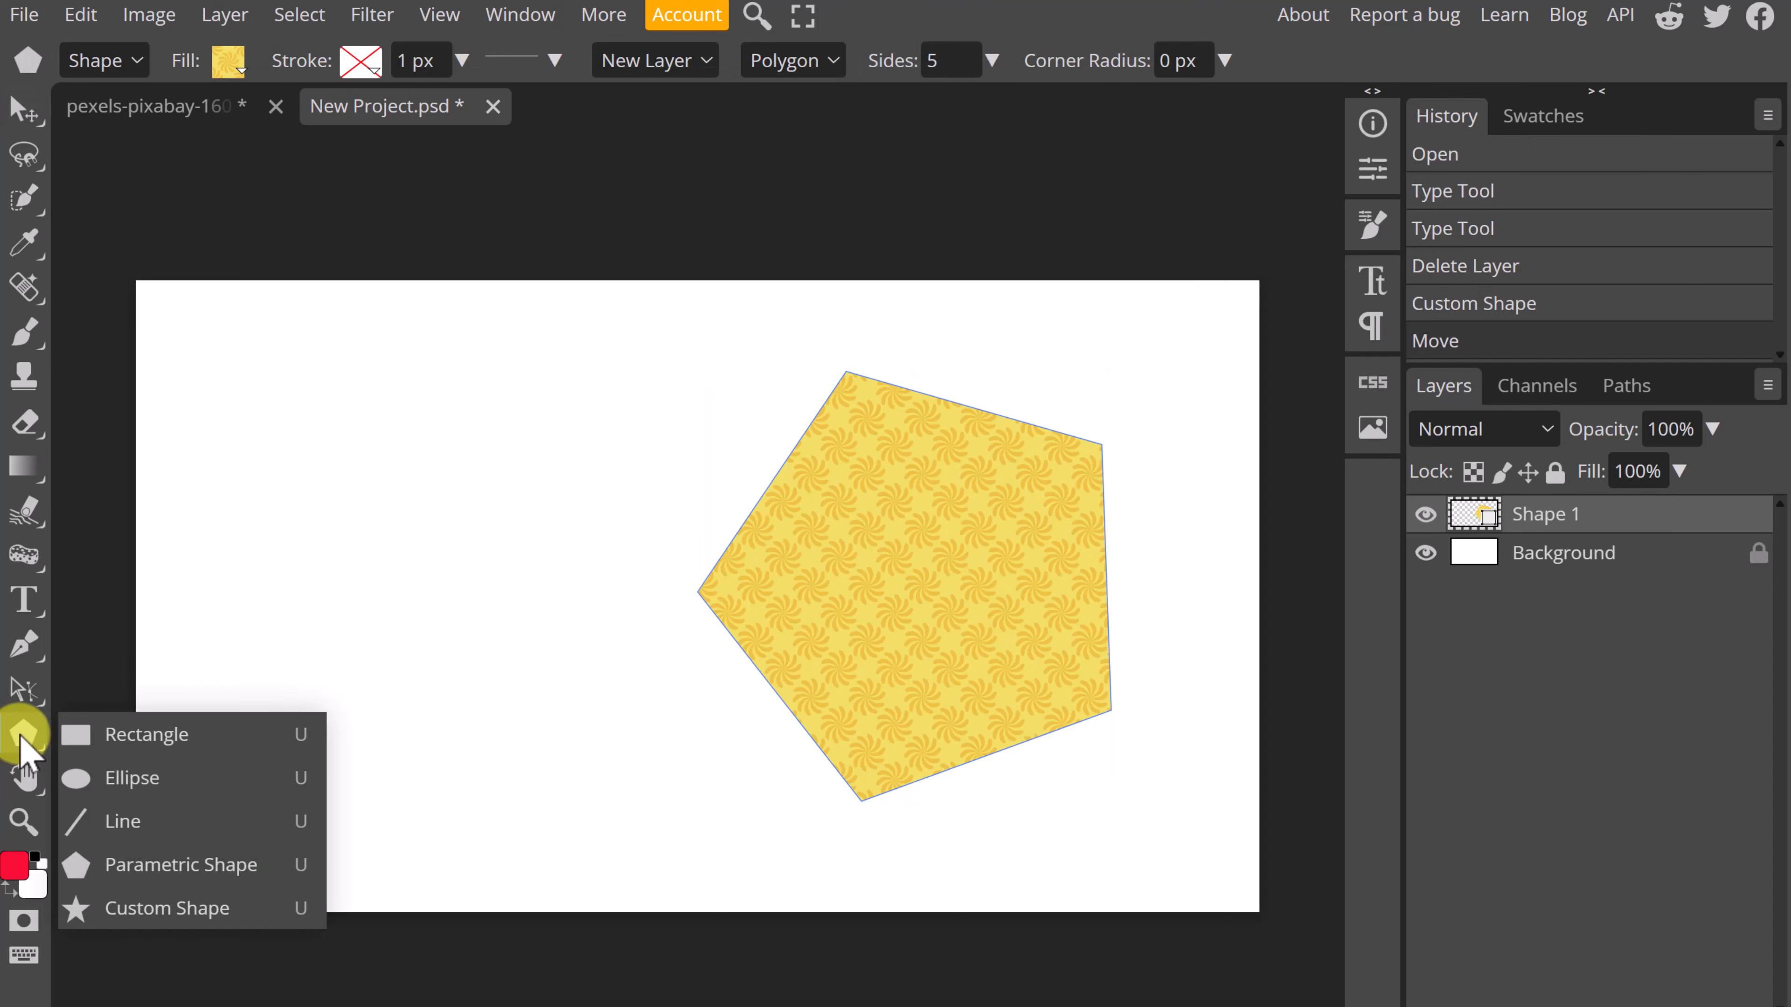
click(843, 67)
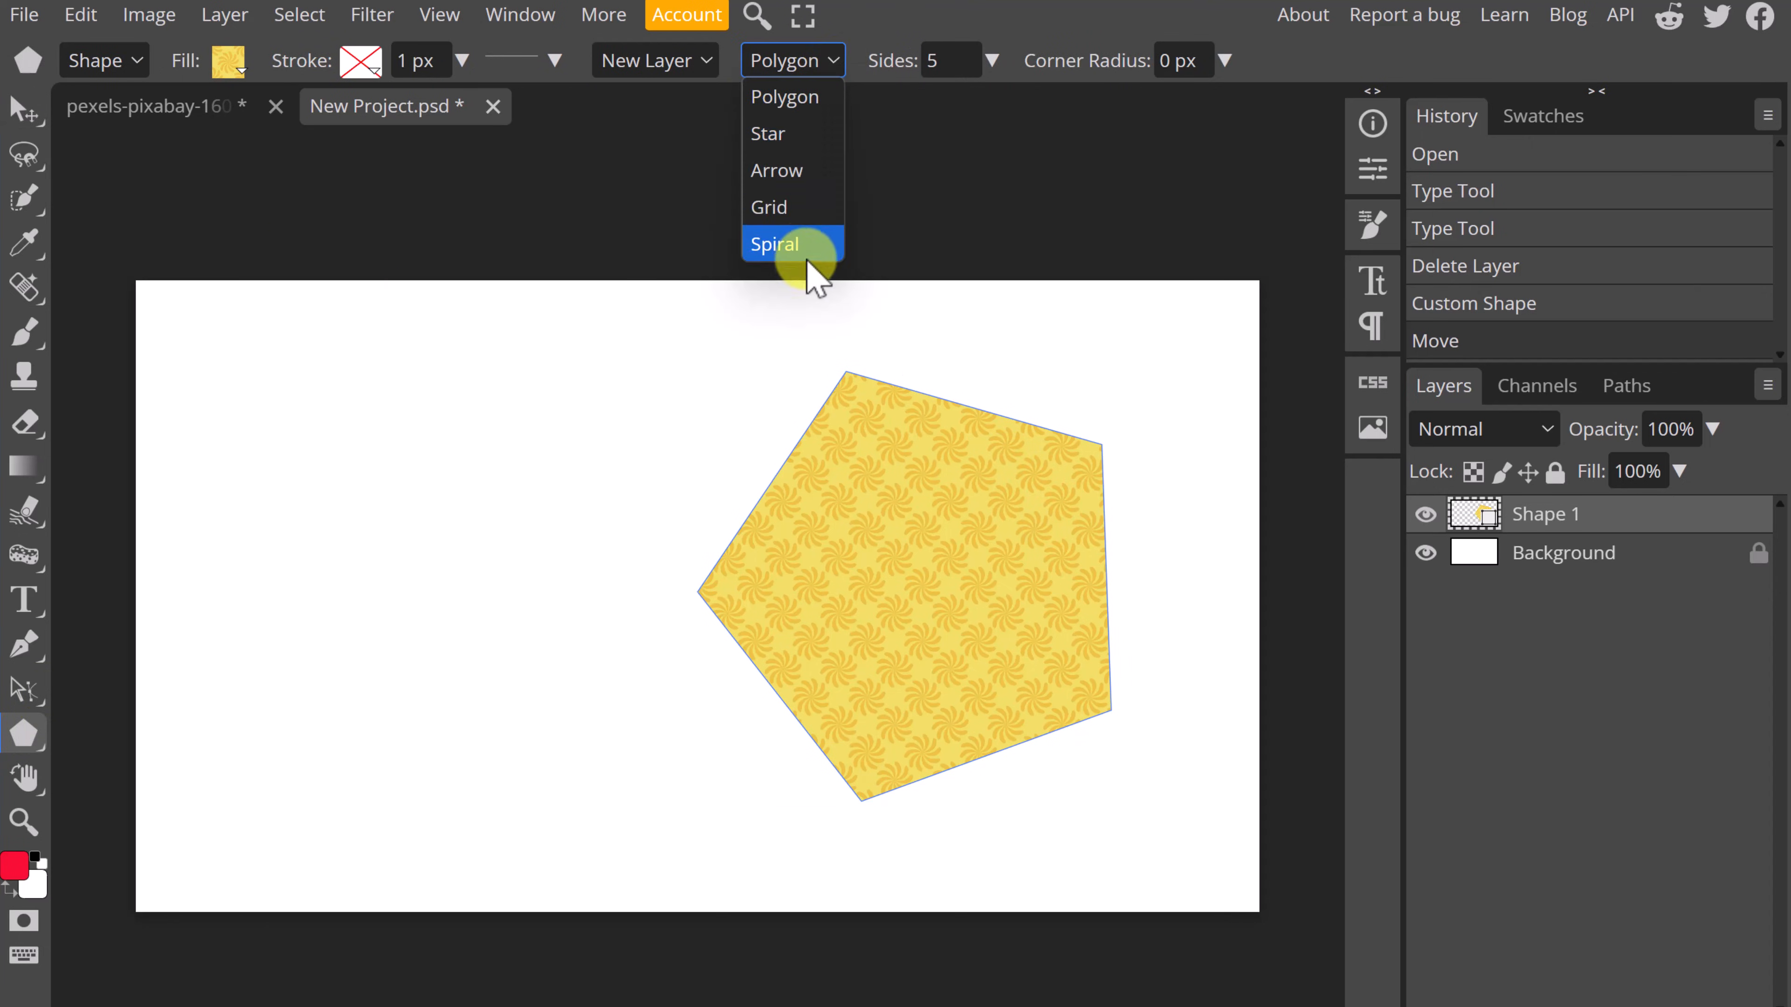
click(811, 172)
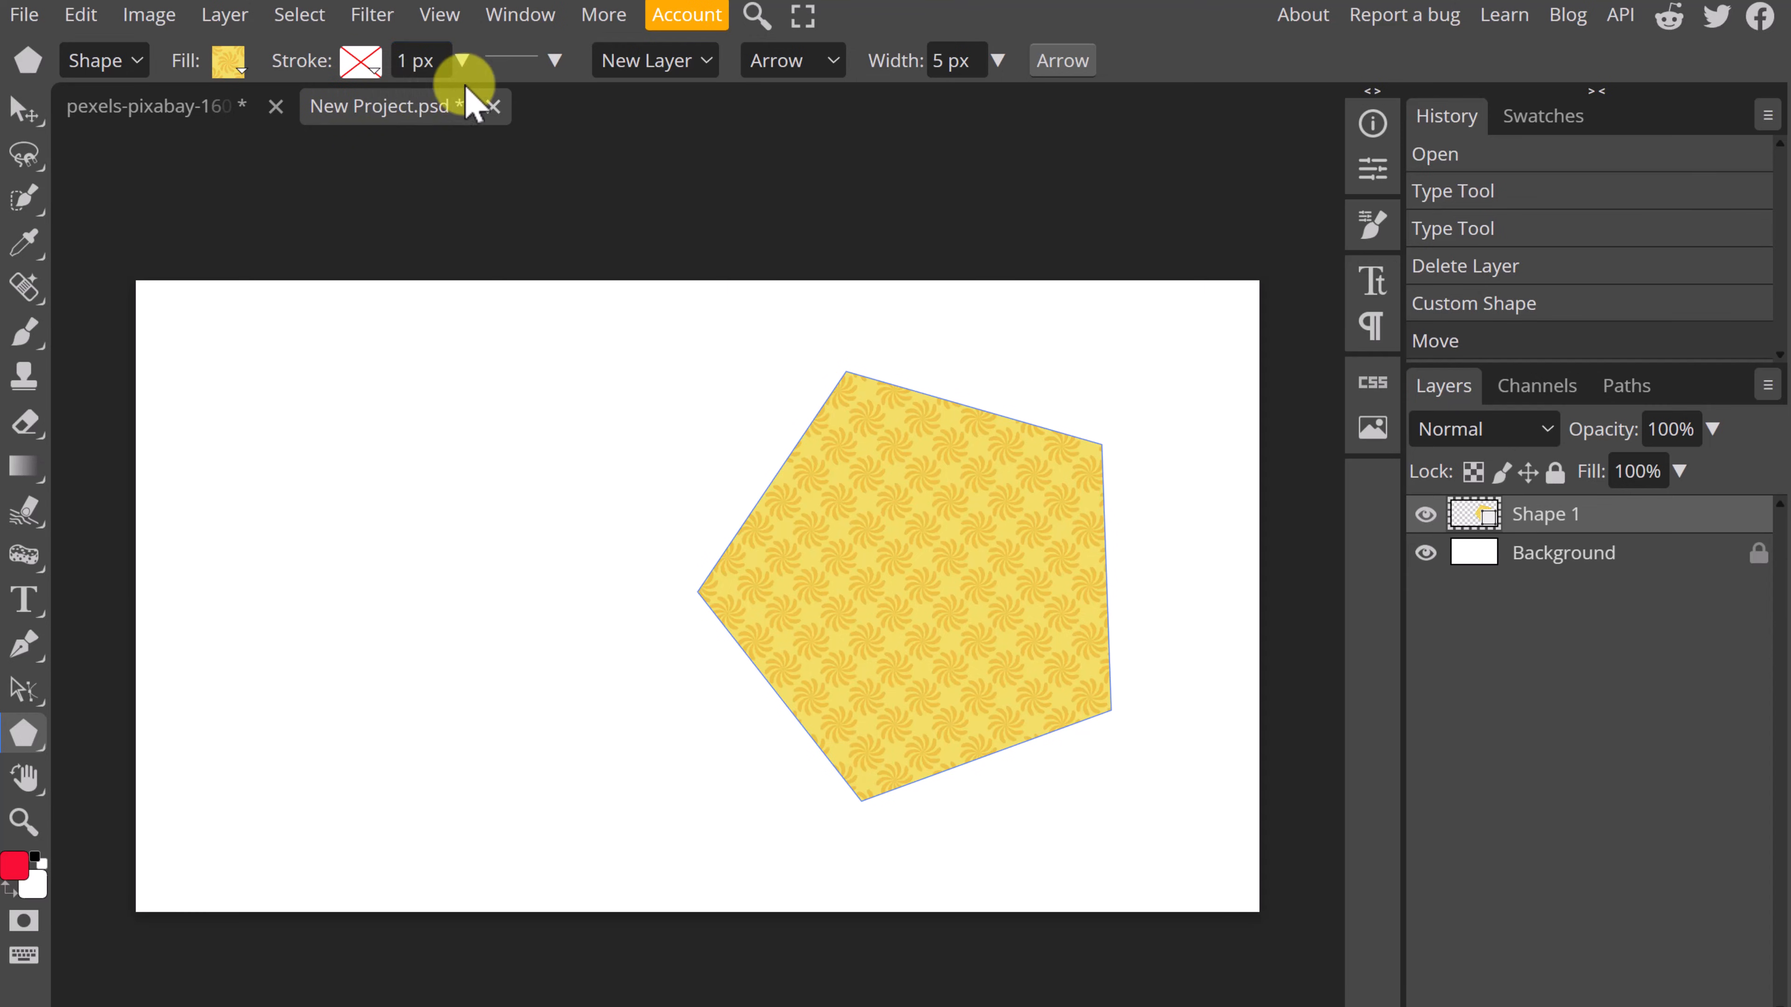
click(444, 64)
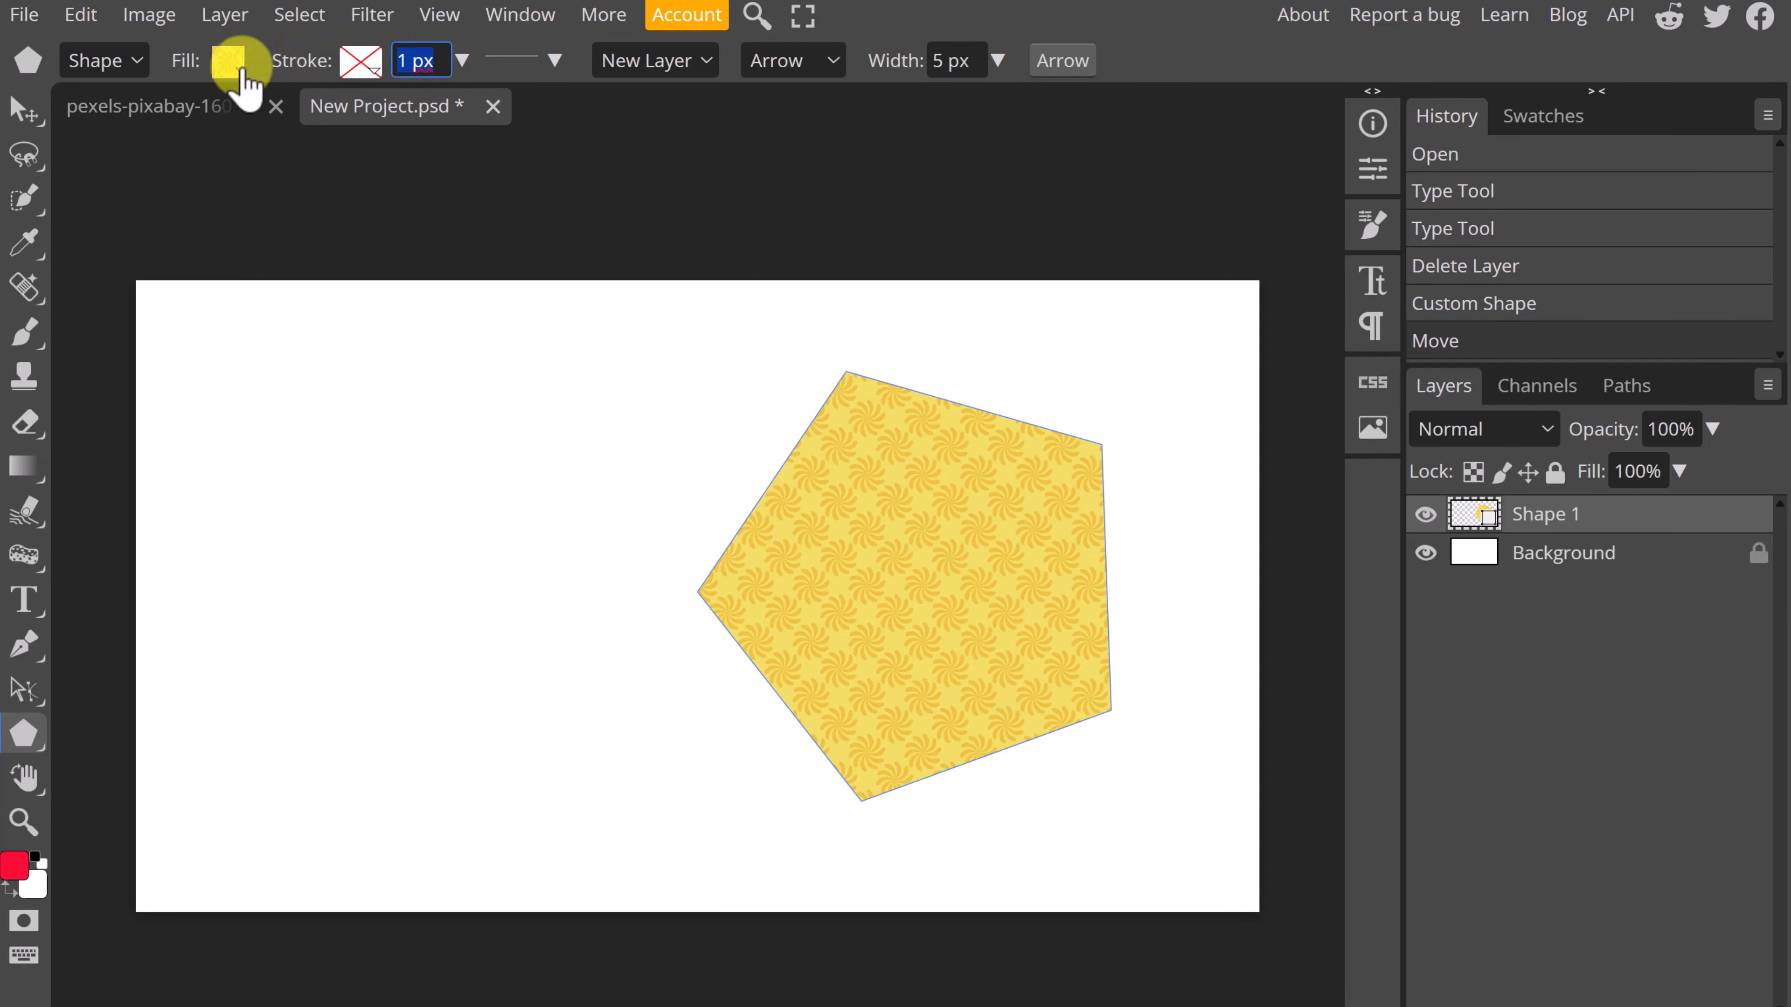
click(998, 60)
click(916, 95)
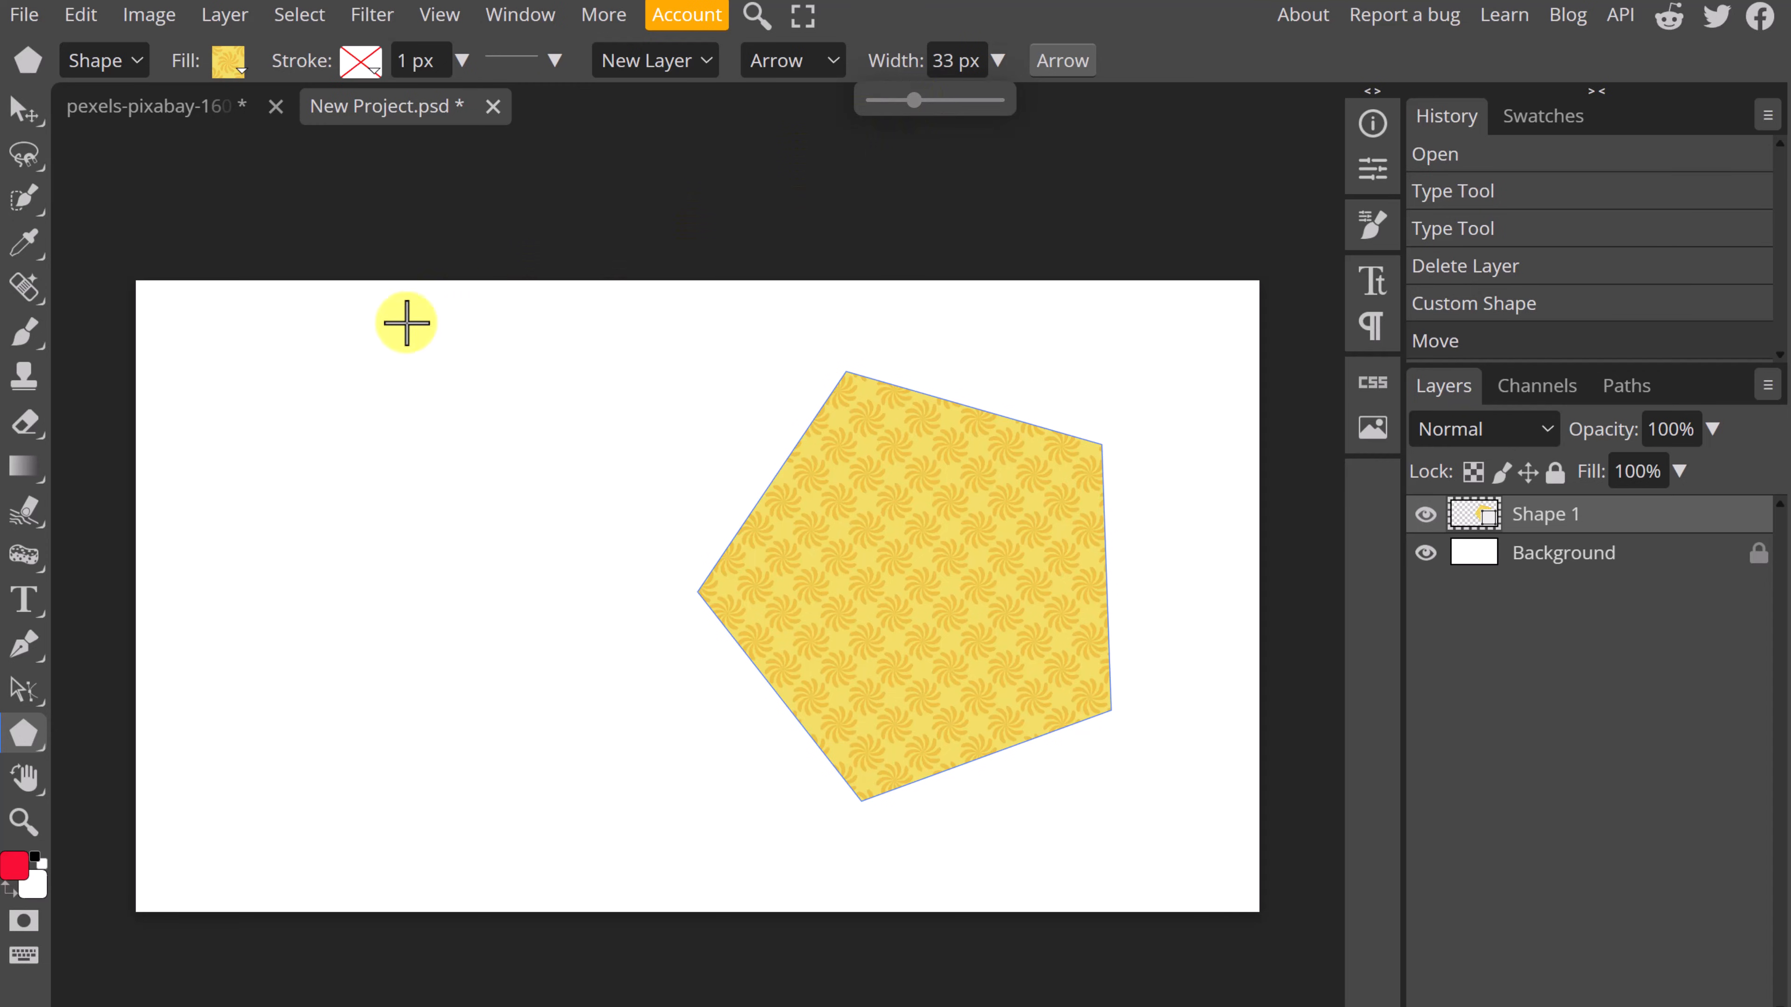
drag(312, 372, 520, 430)
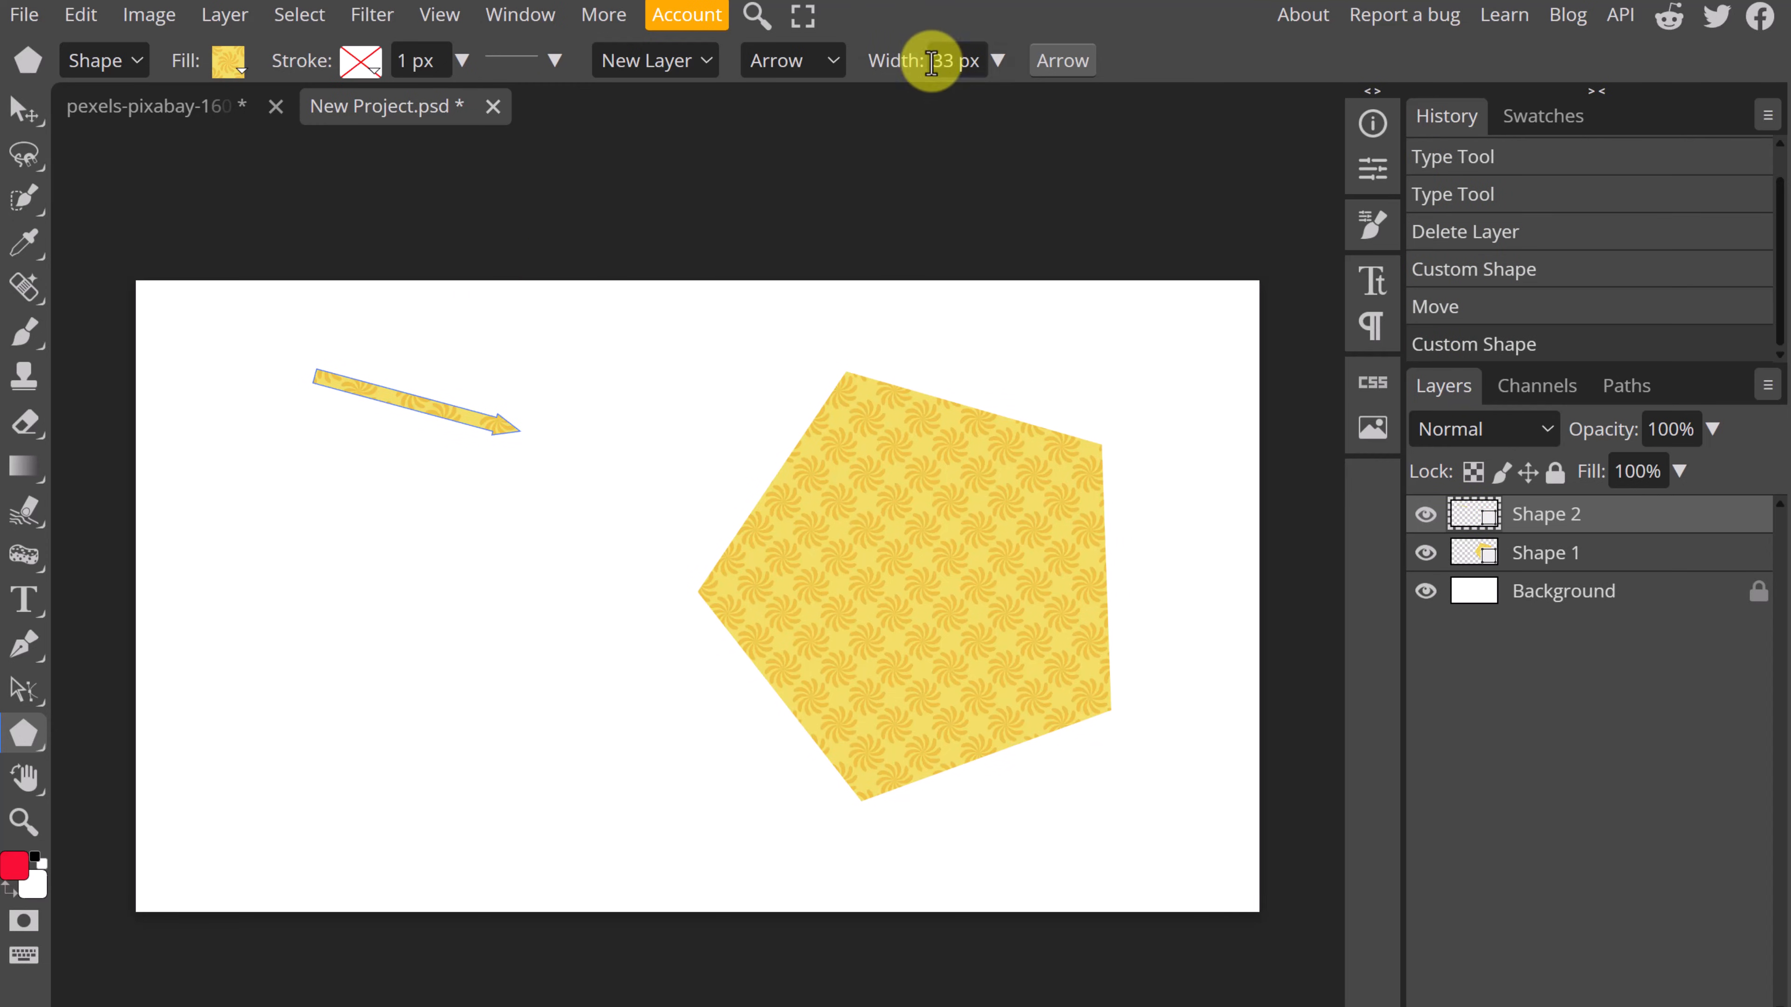
Draw a second pattern-filled arrow 63 px wide below the first one, sloping slightly down to the right.
click(997, 60)
click(938, 100)
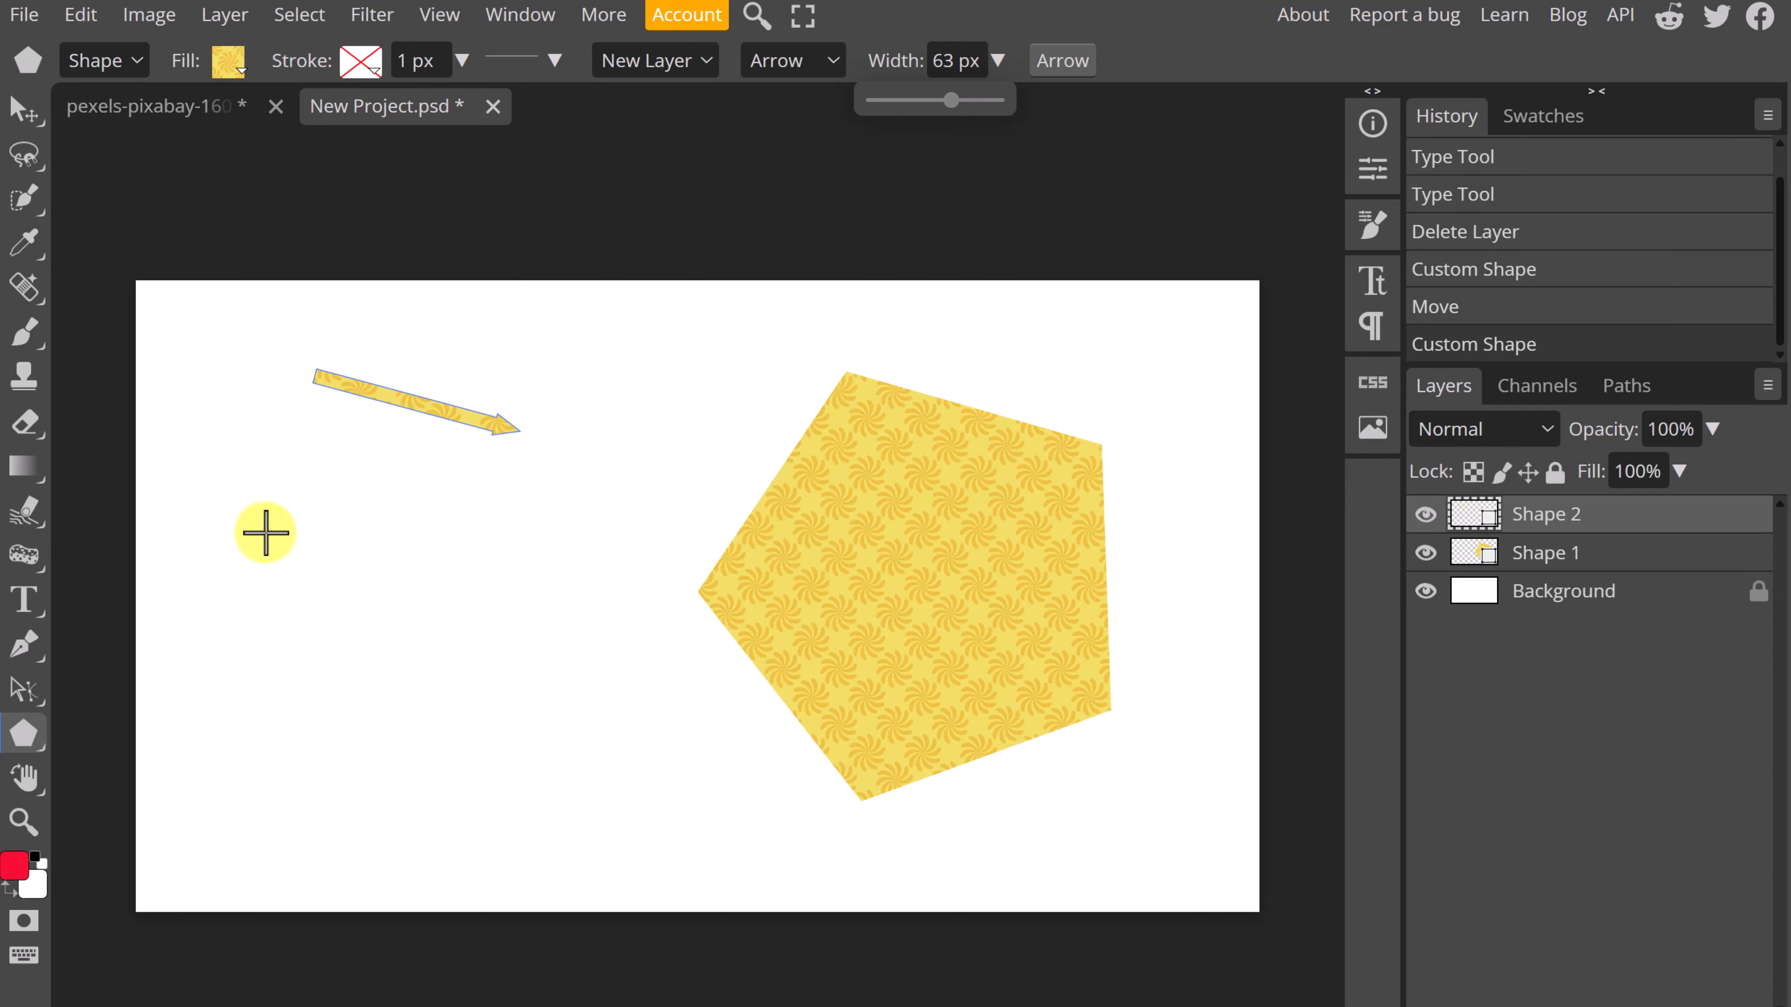
drag(263, 532, 505, 580)
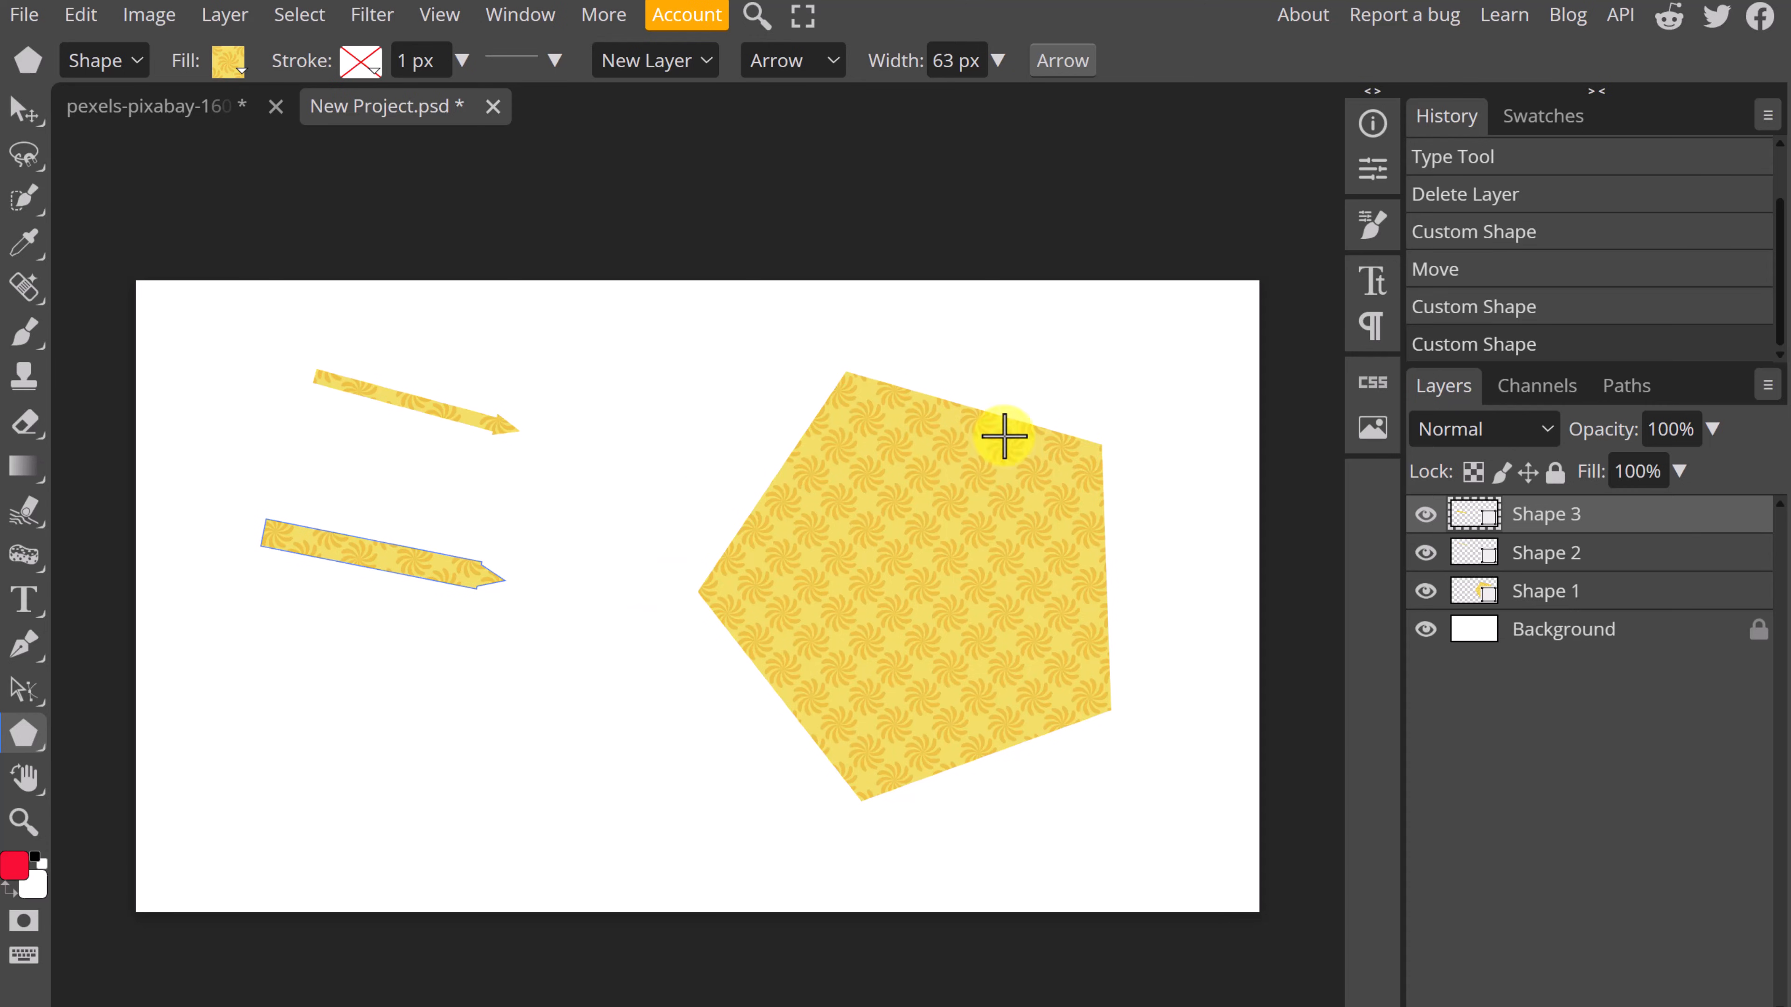
click(1066, 62)
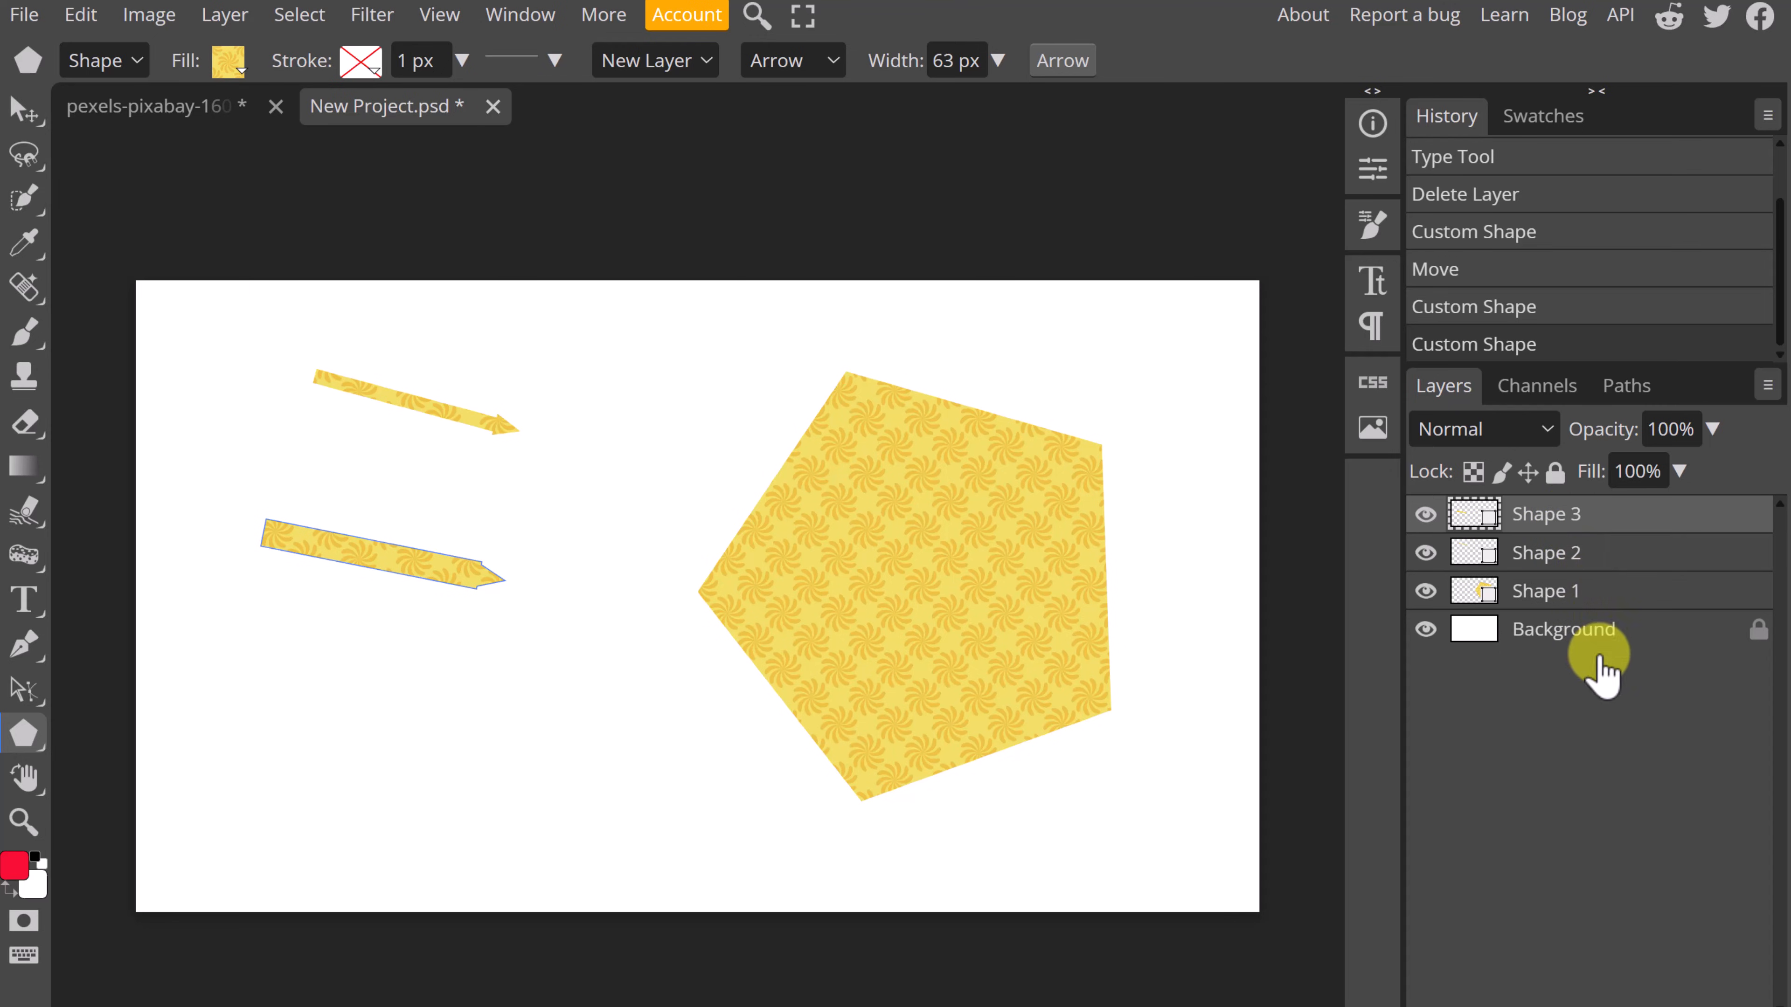
Delete both arrow layers, Shape 2 and Shape 3.
click(1598, 557)
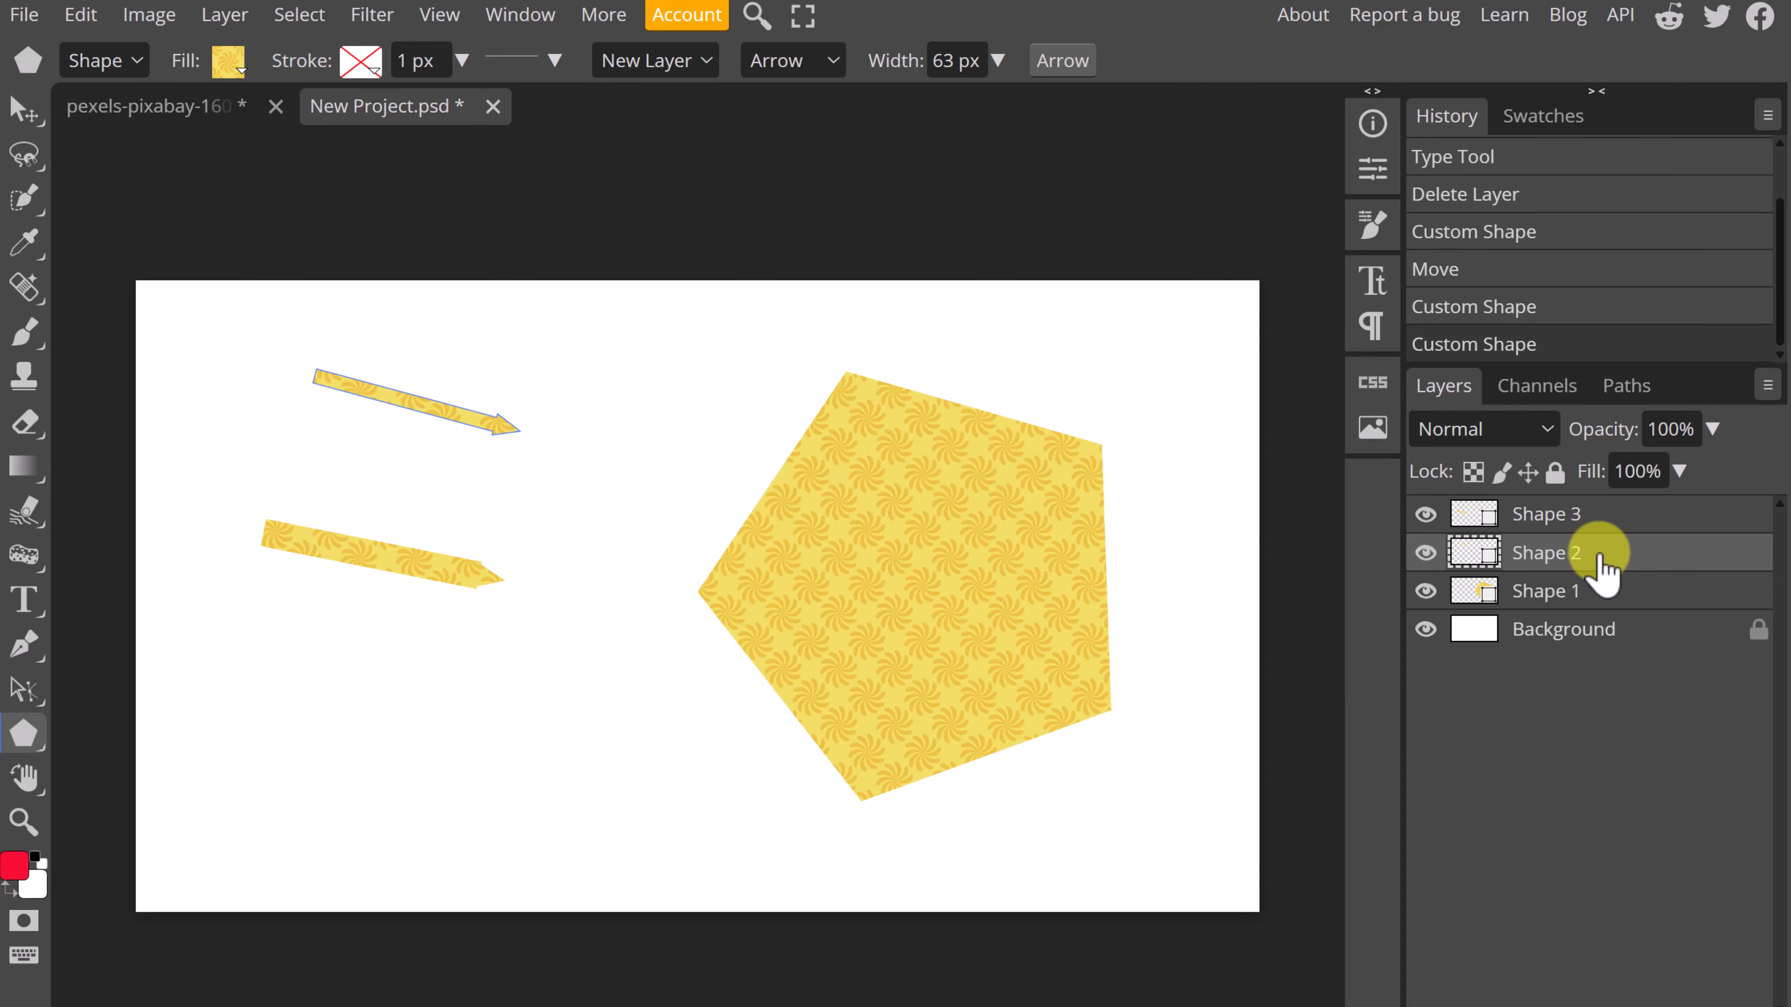
key(Delete)
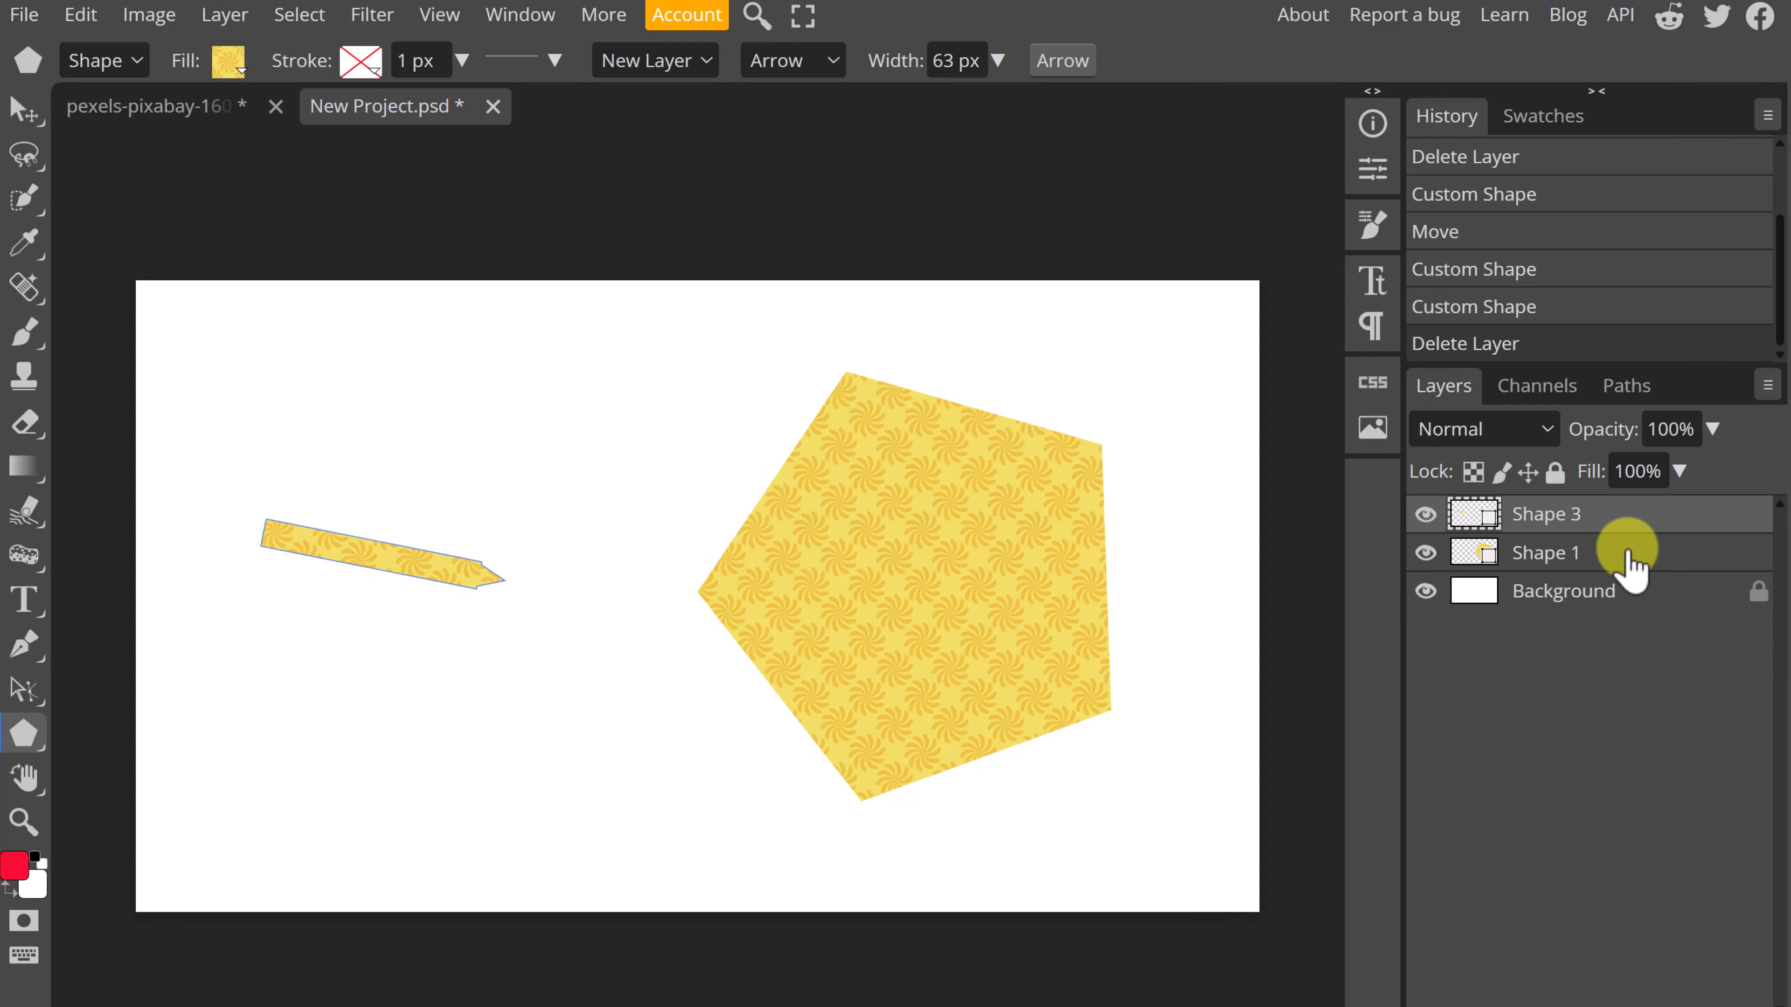
key(Delete)
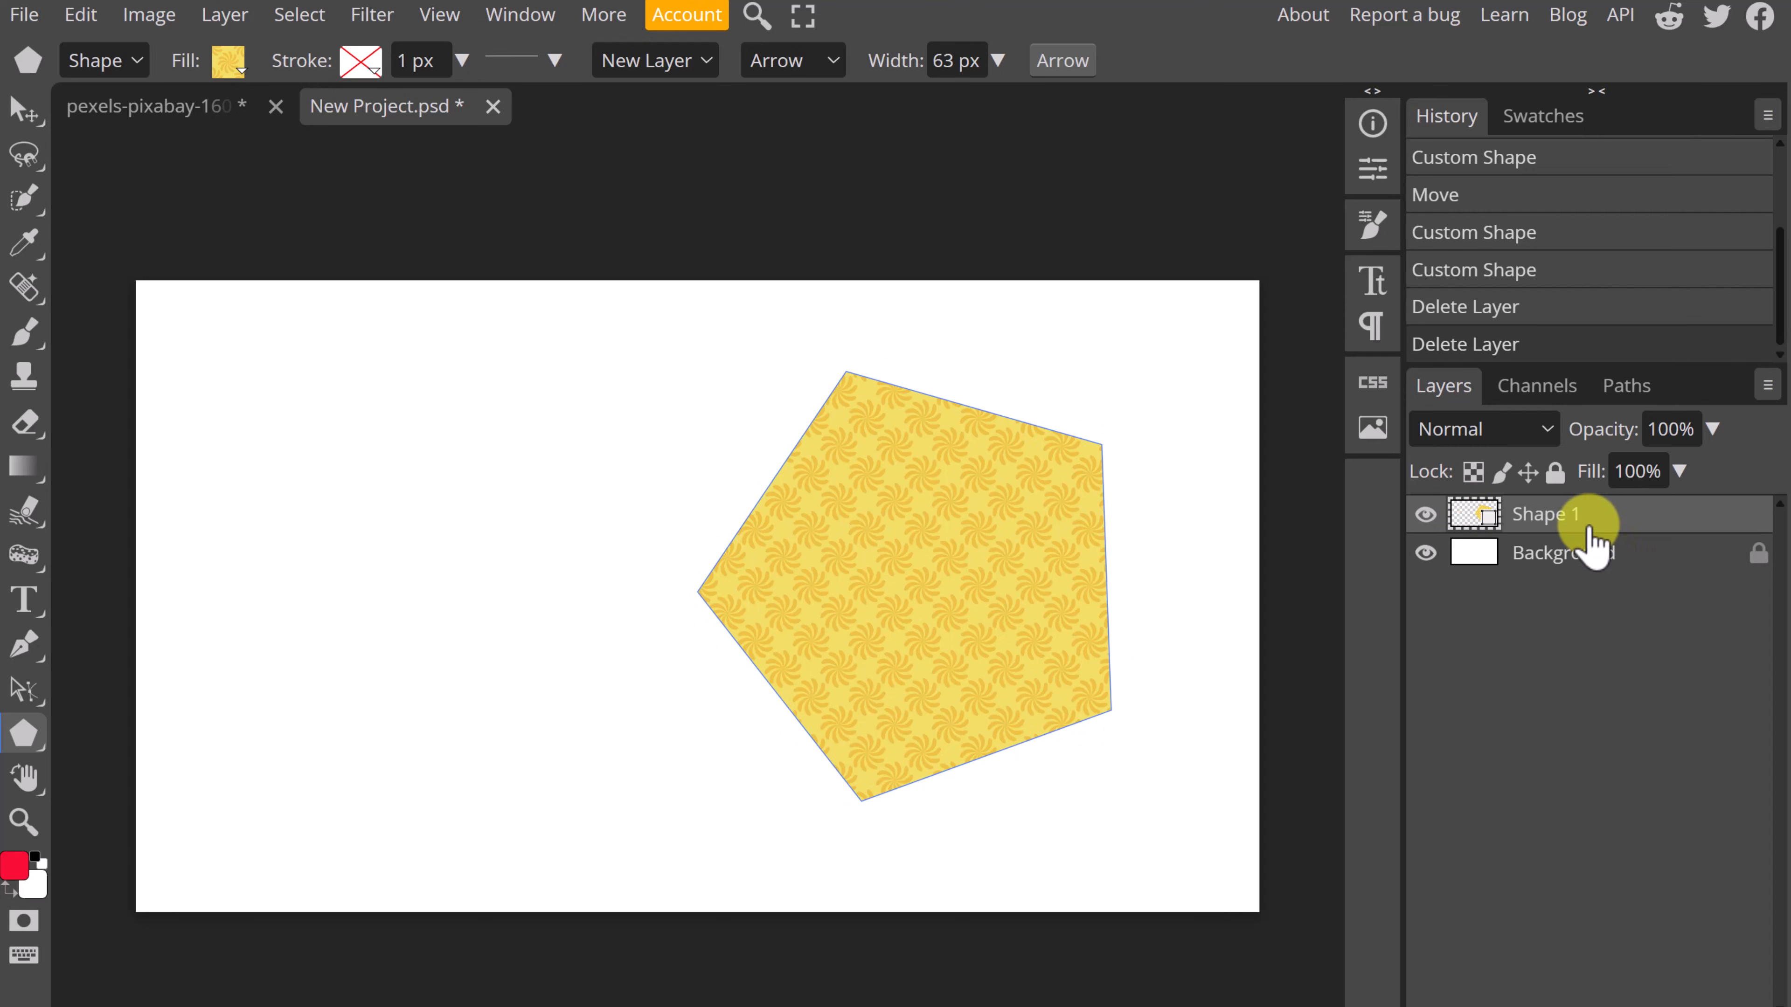
Duplicate the pentagon layer and place the copy, scaled down, in the left half of the canvas.
right_click(1560, 522)
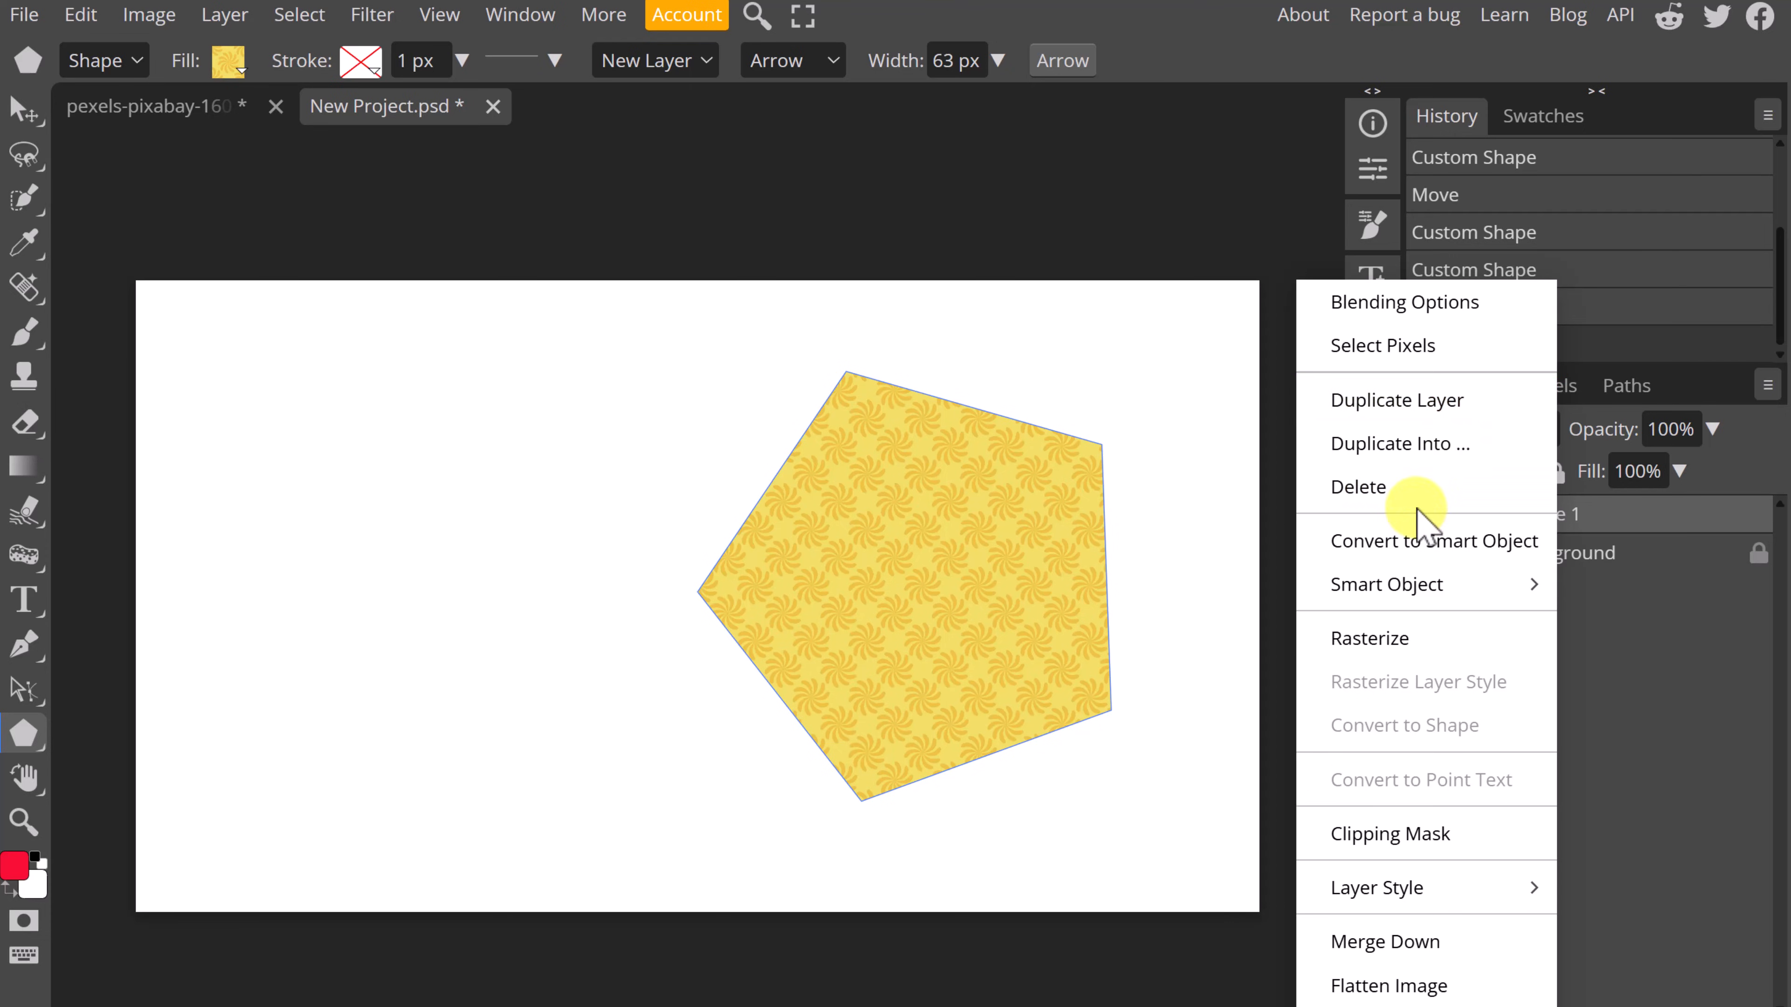
click(1449, 415)
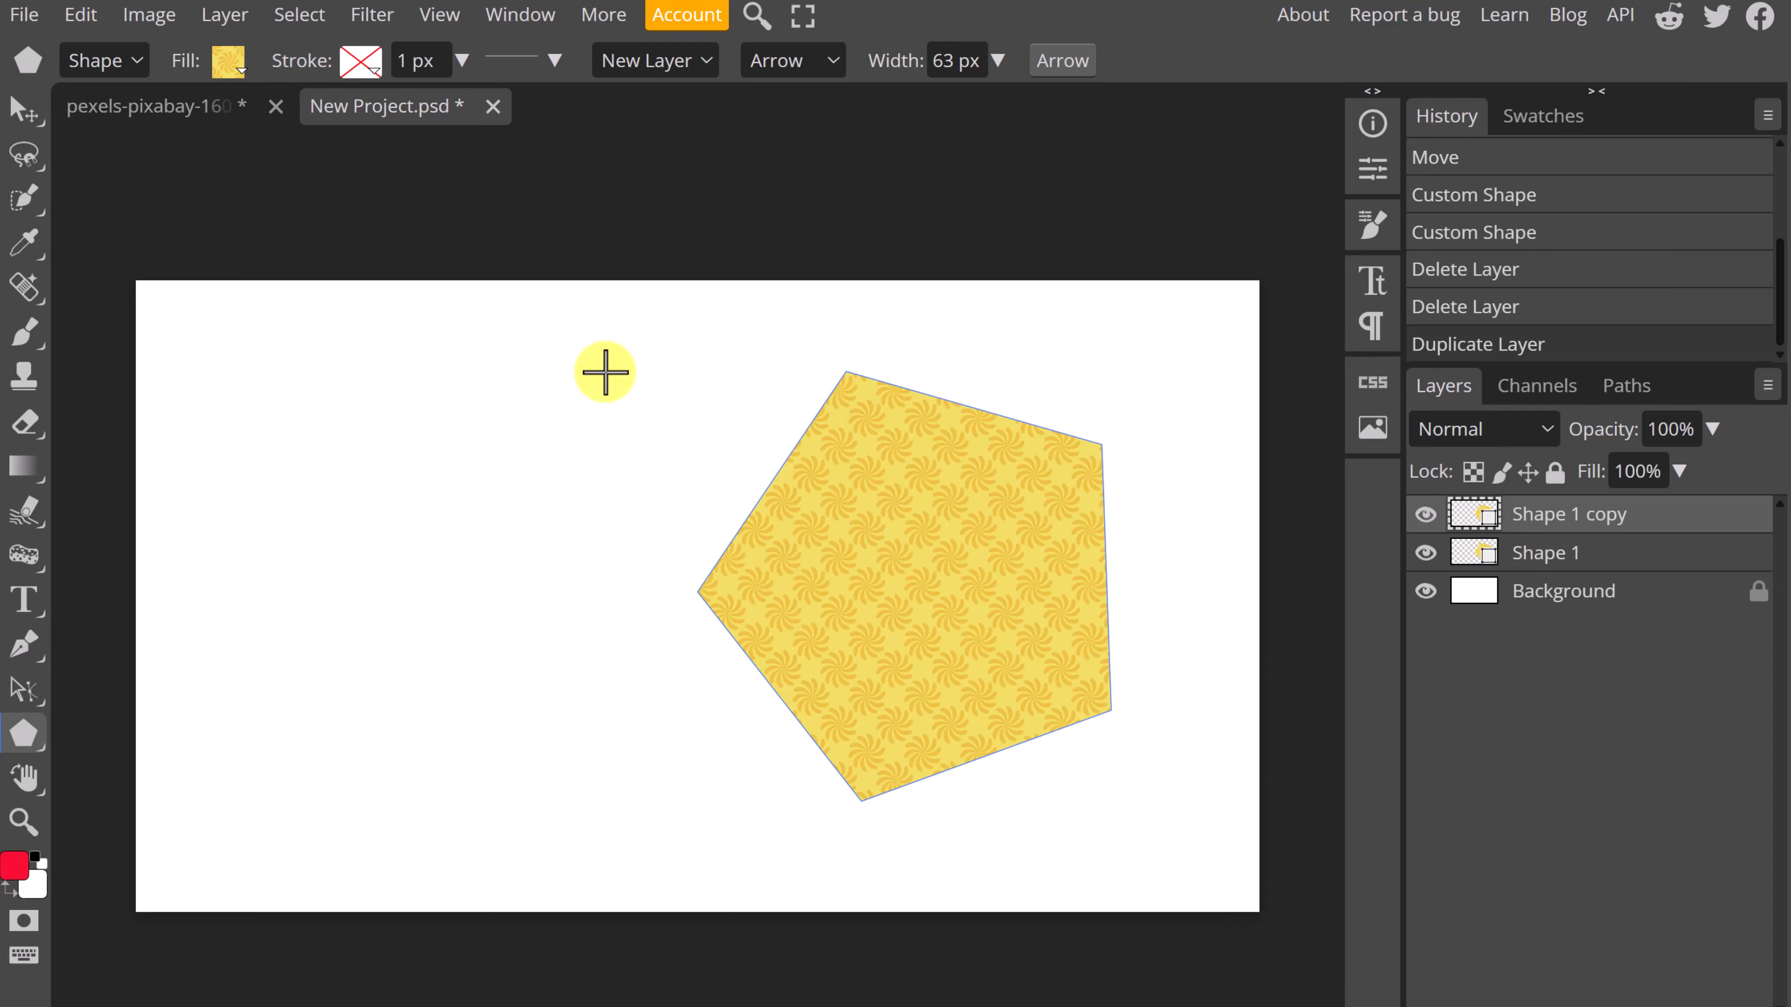
click(21, 111)
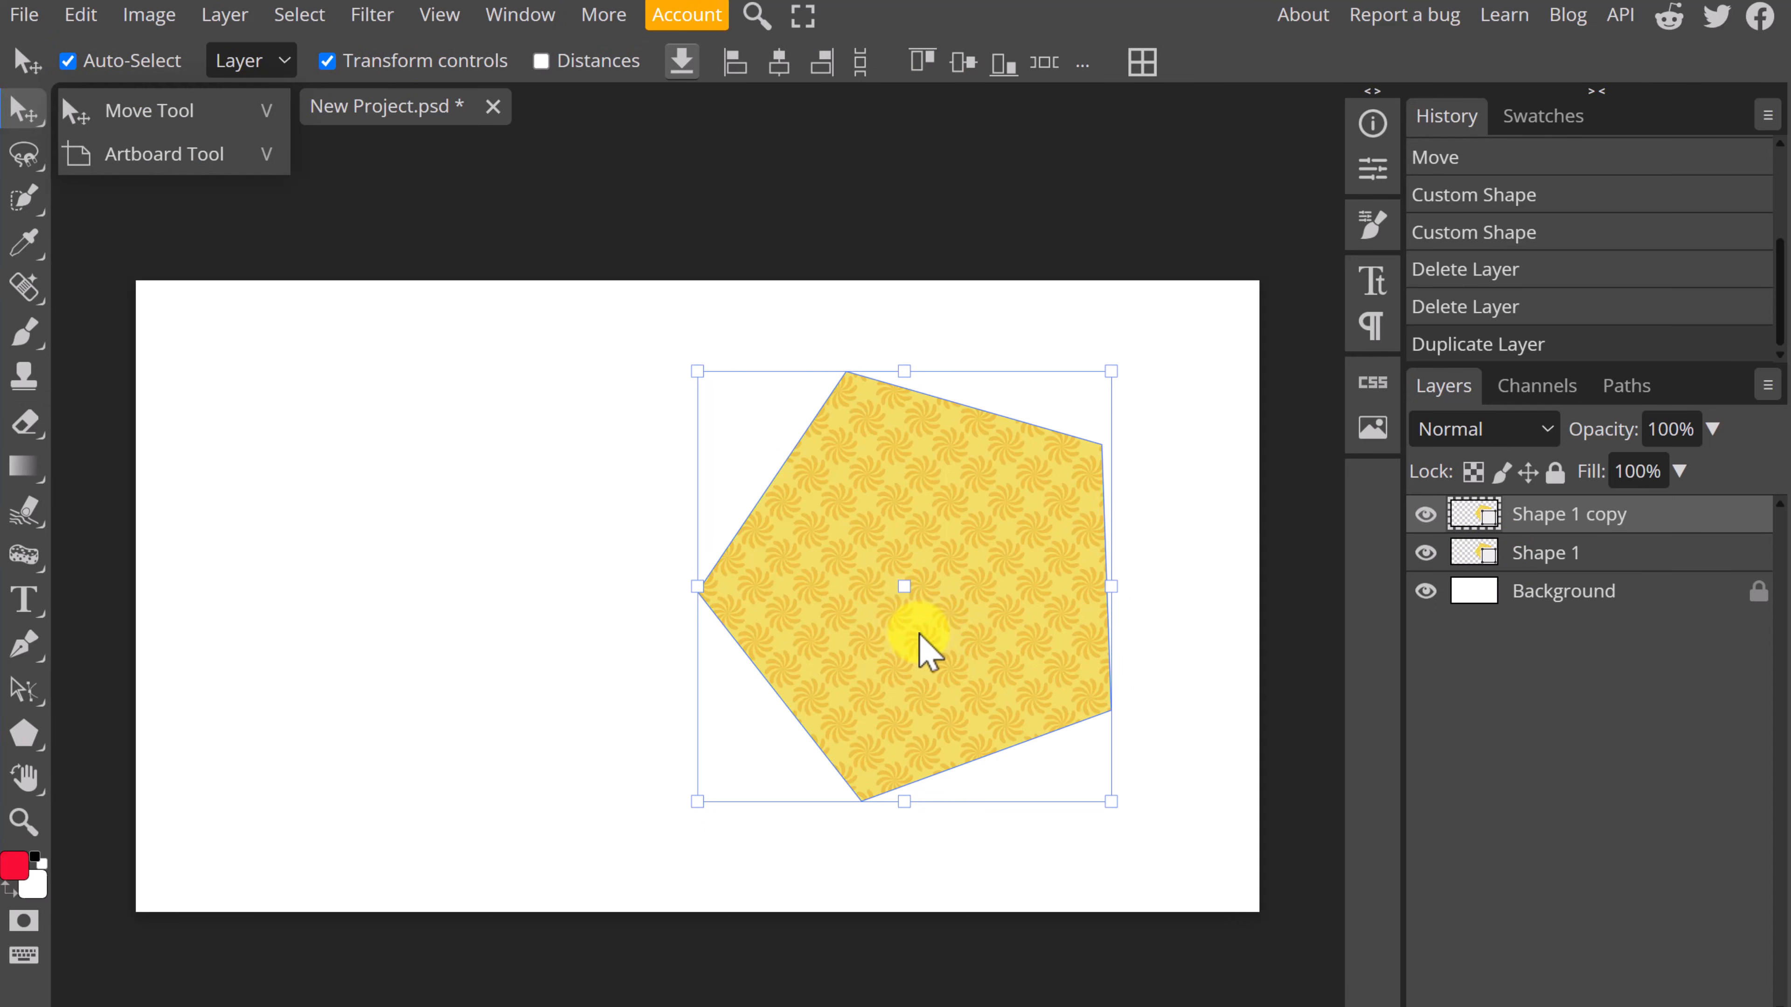
drag(919, 637, 479, 641)
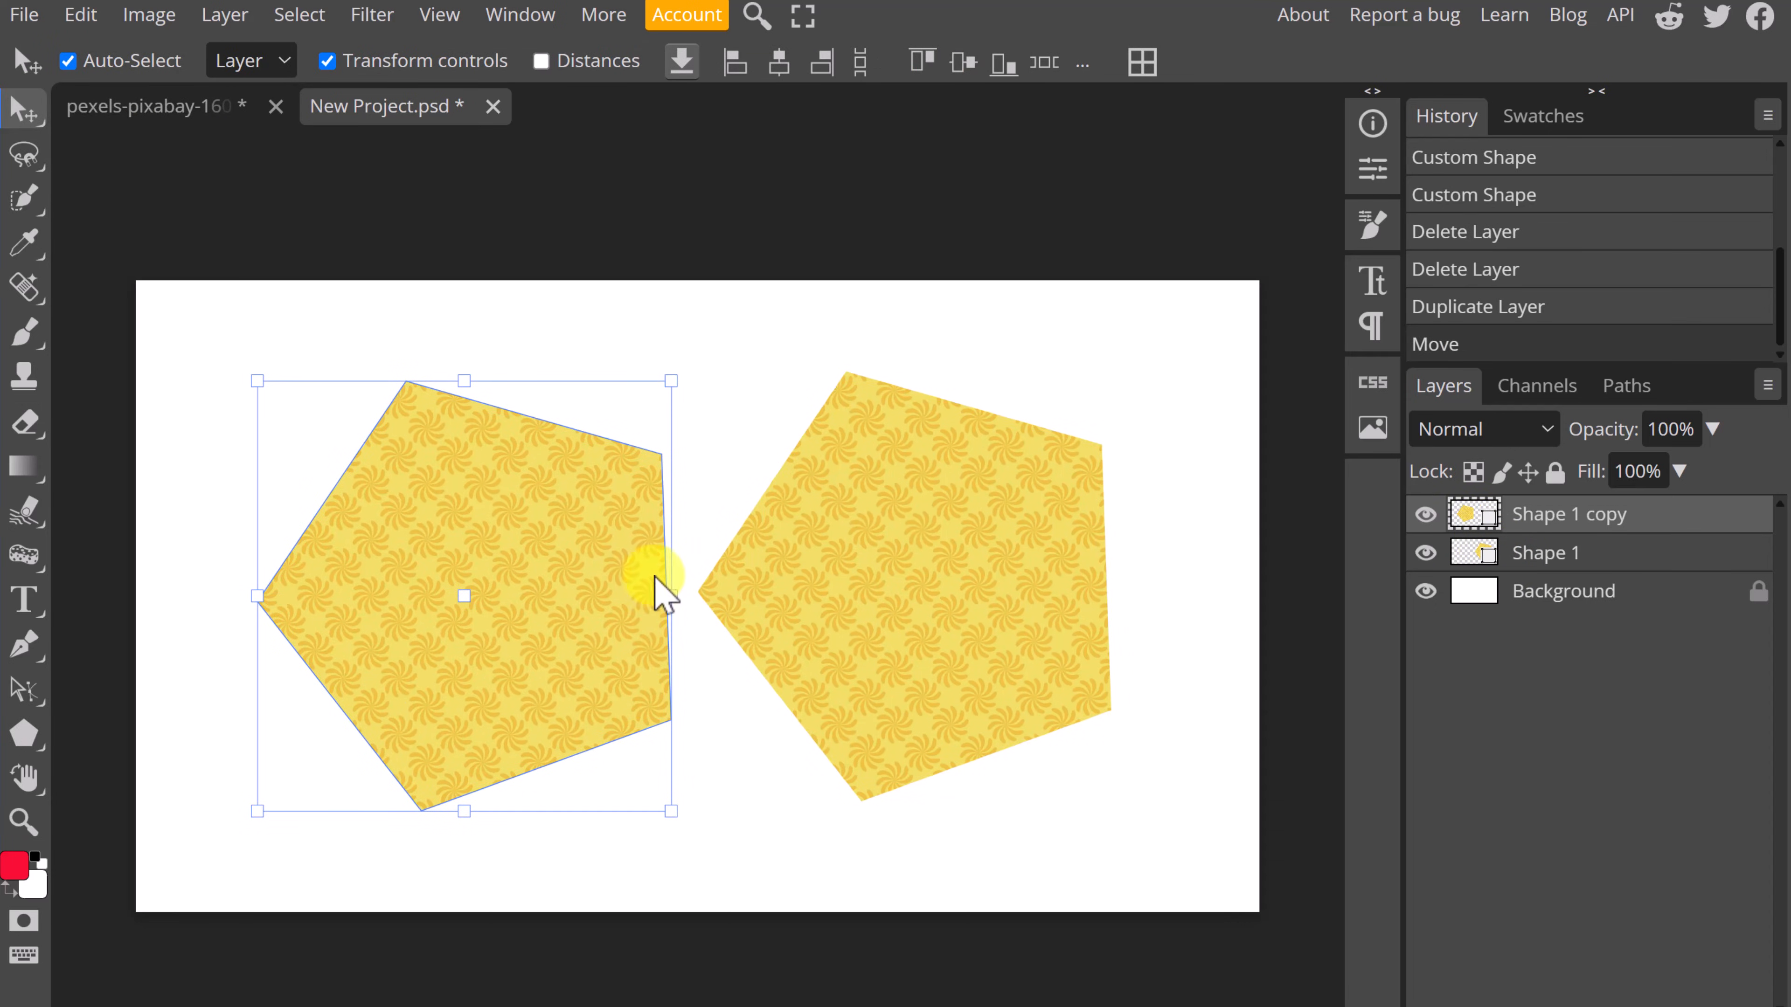
drag(671, 378, 502, 557)
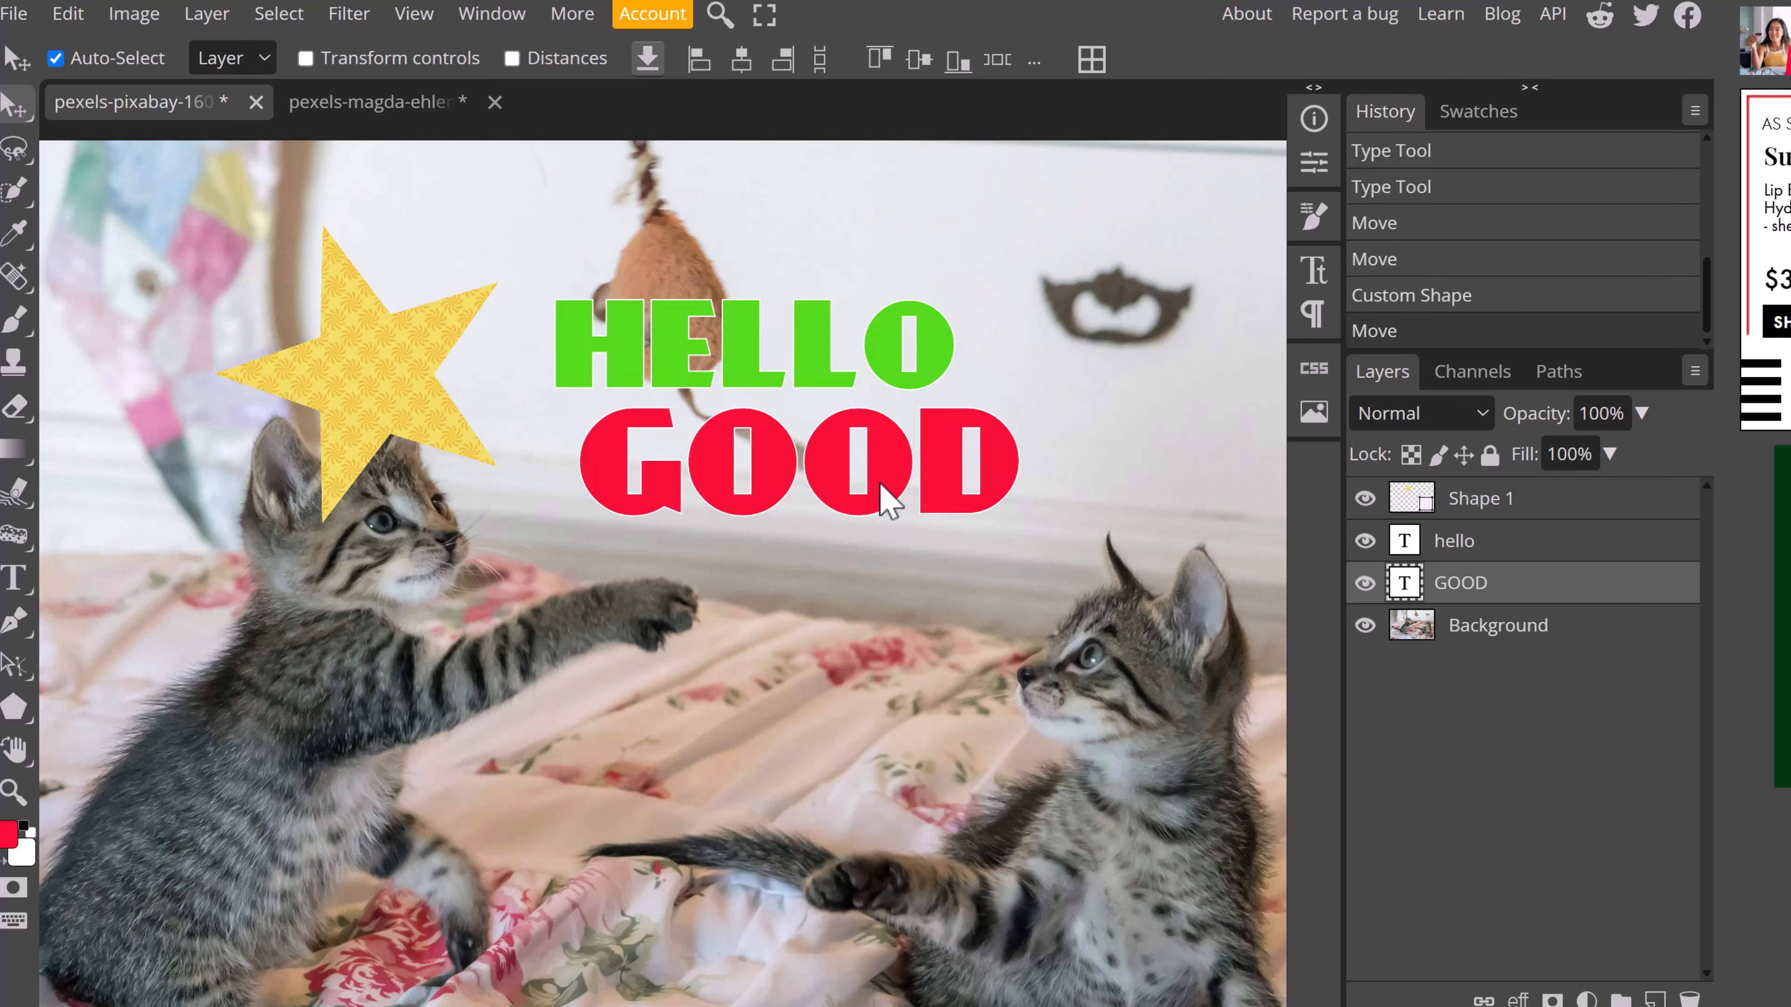
In the kitten photo, lower the word GOOD, then shift the hello and GOOD layers together slightly down and to the right.
drag(881, 494, 894, 573)
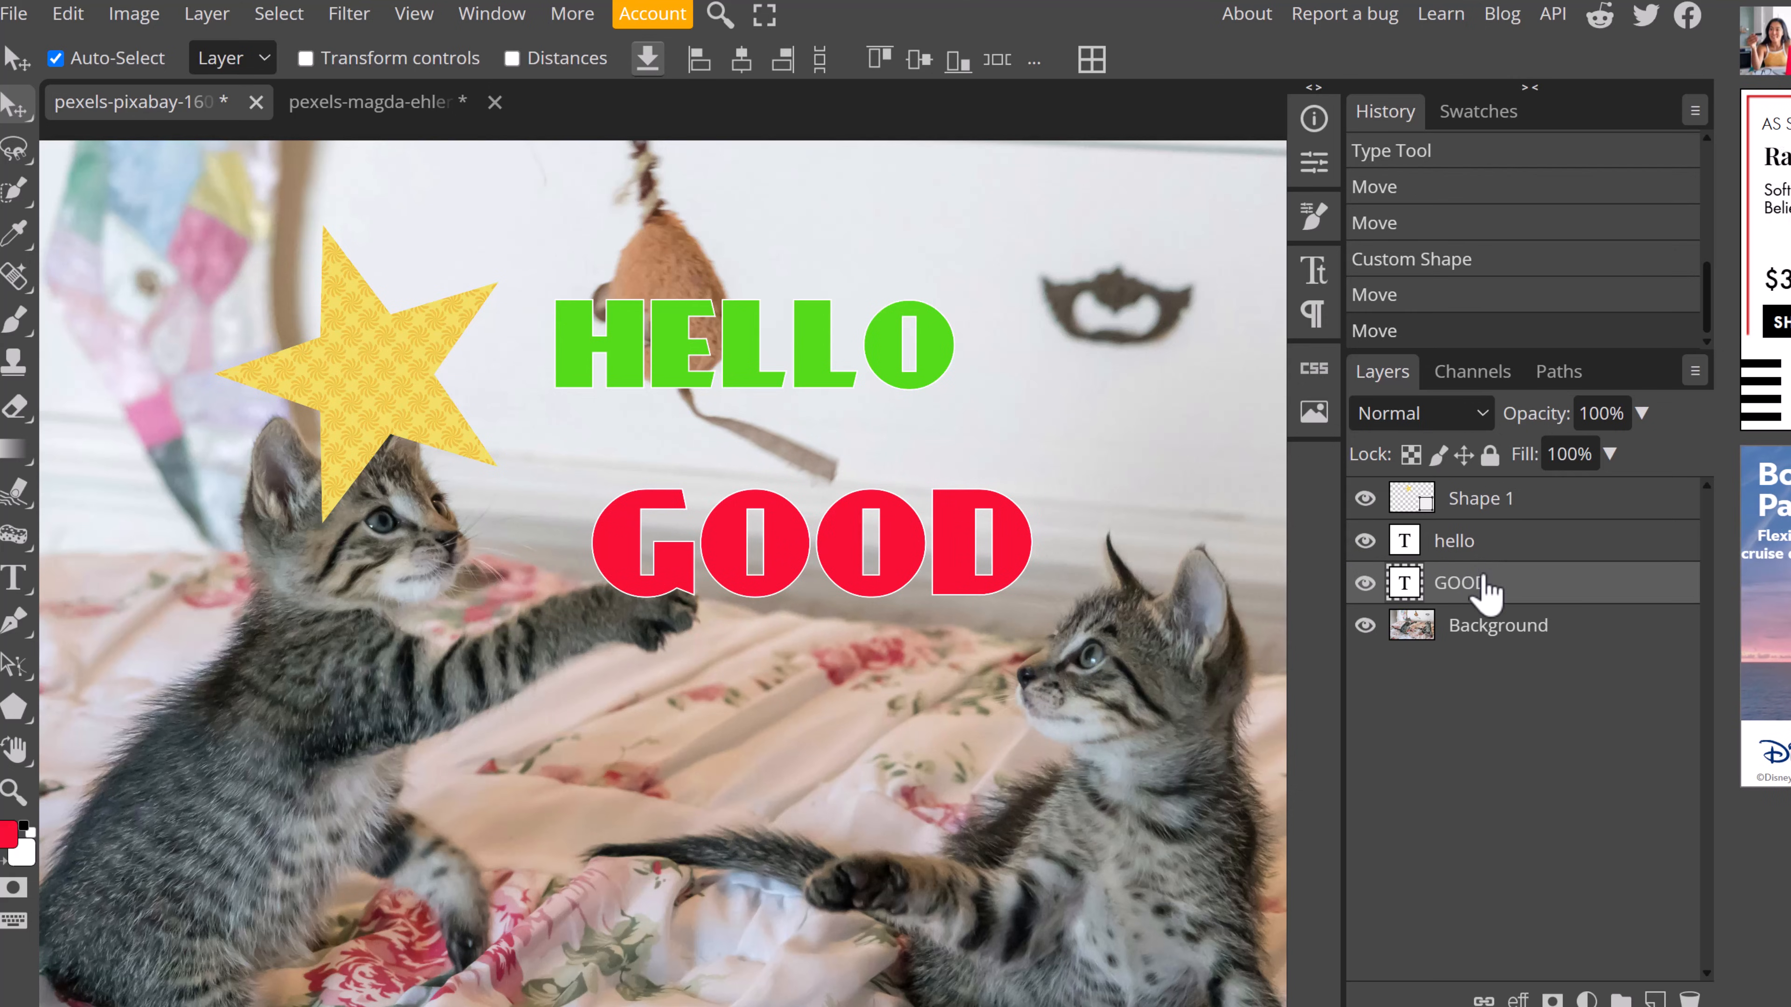
shift+click(1497, 543)
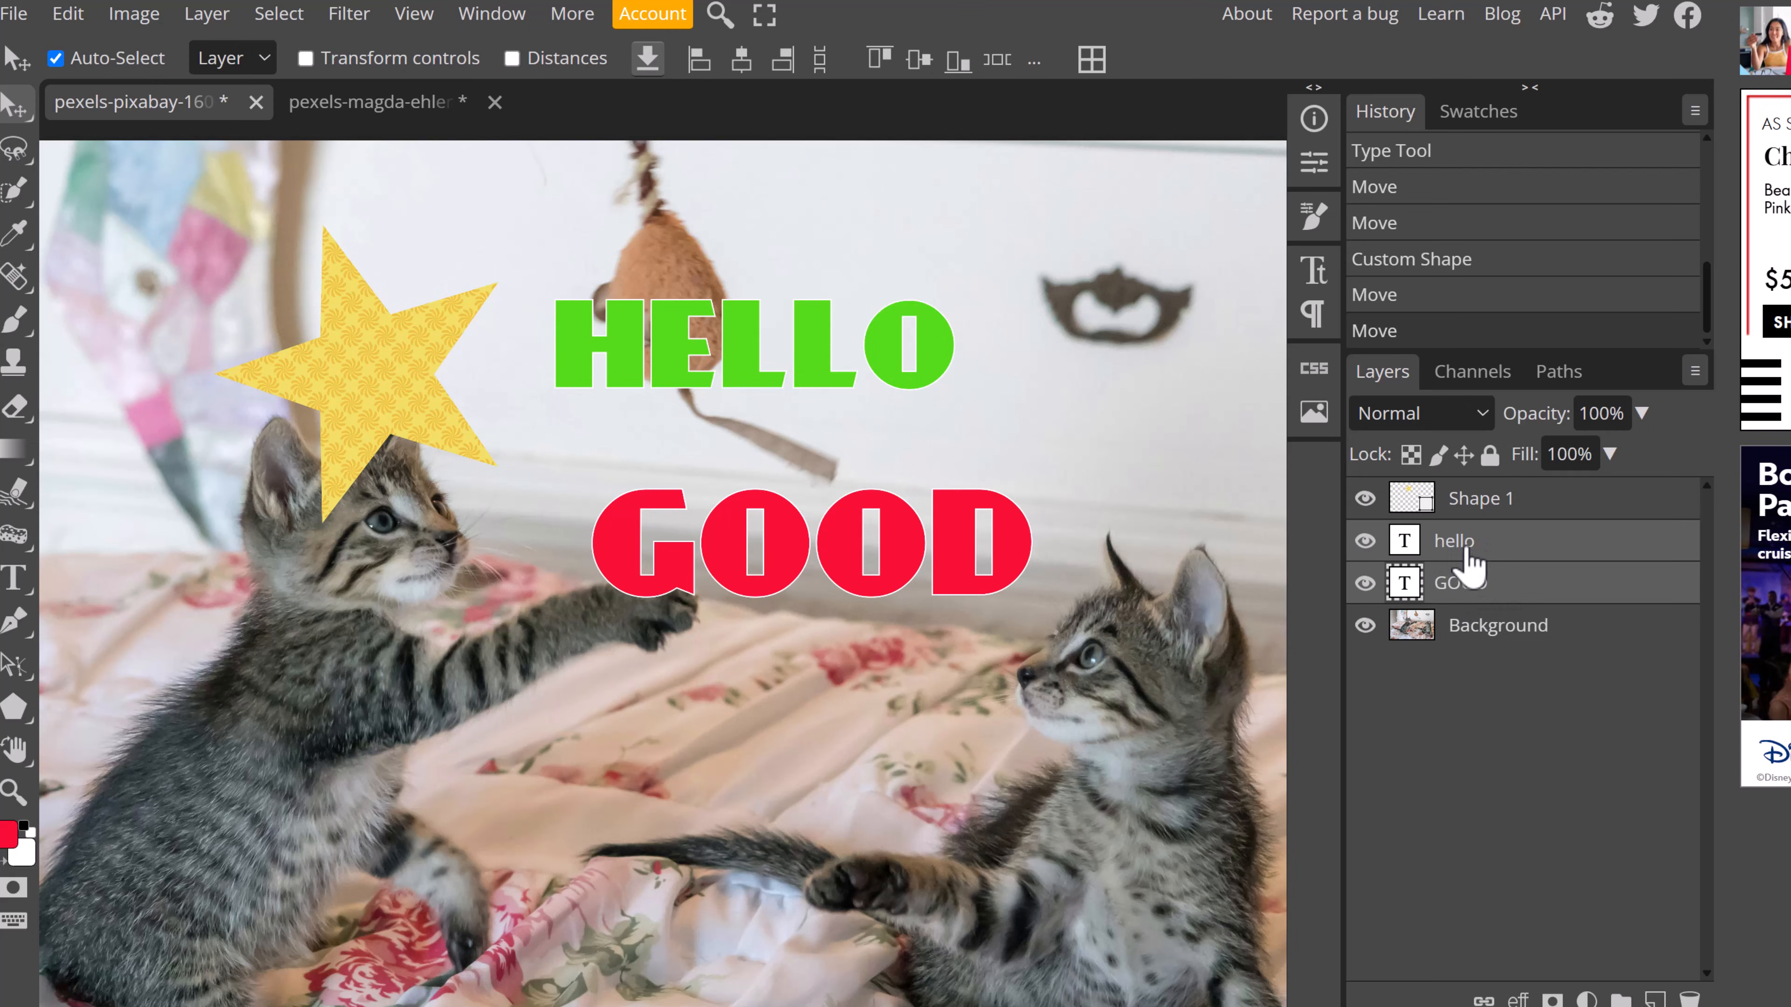
drag(732, 573, 810, 613)
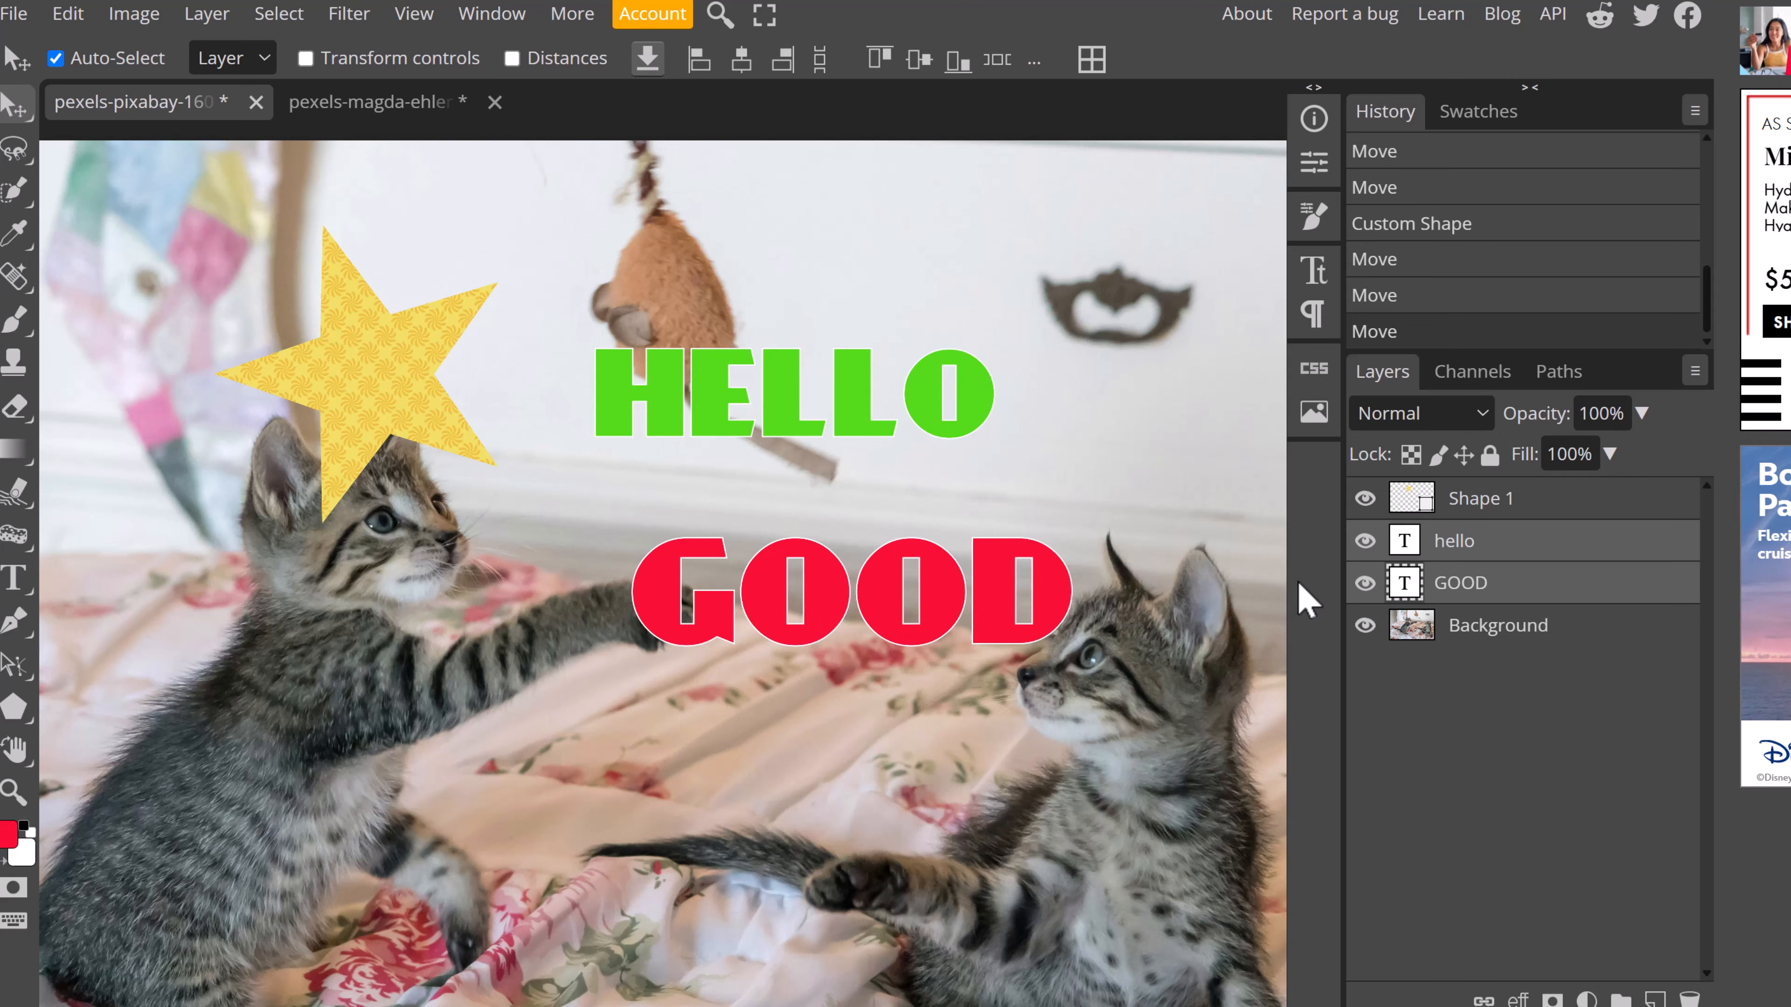
Add the star layer to the two selected text layers, move all three slightly left and release the multi-layer selection.
ctrl+click(1463, 508)
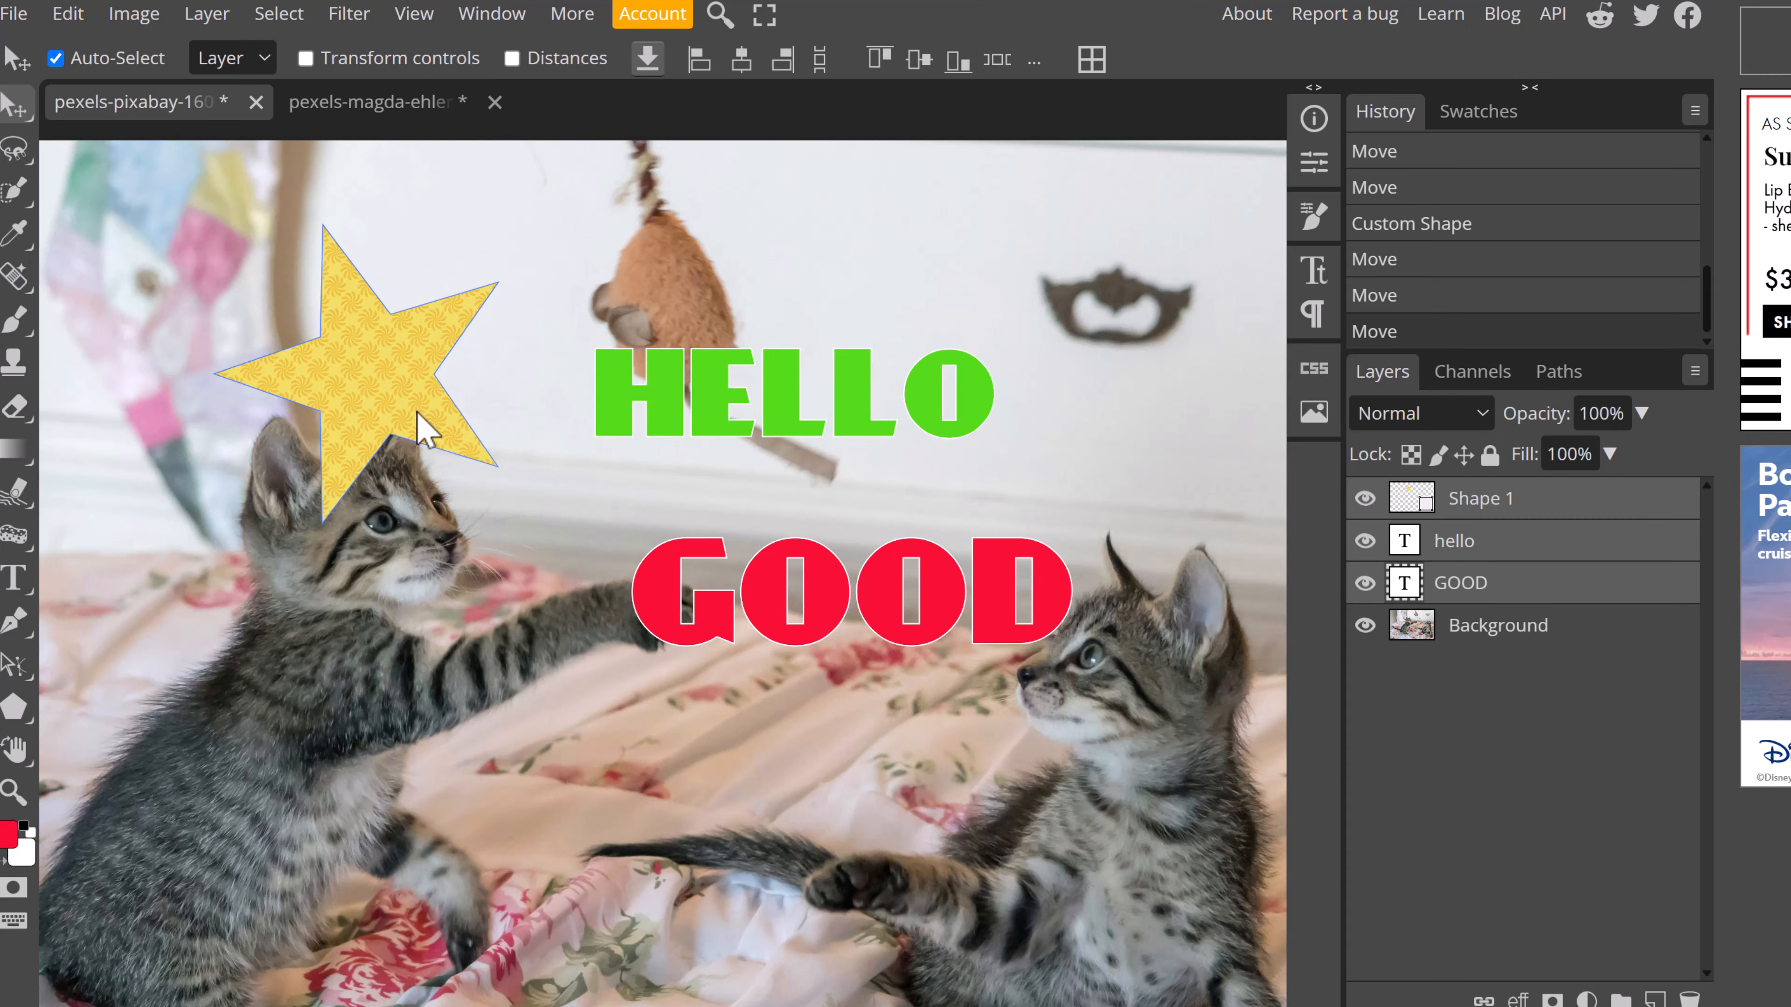
drag(418, 416, 381, 416)
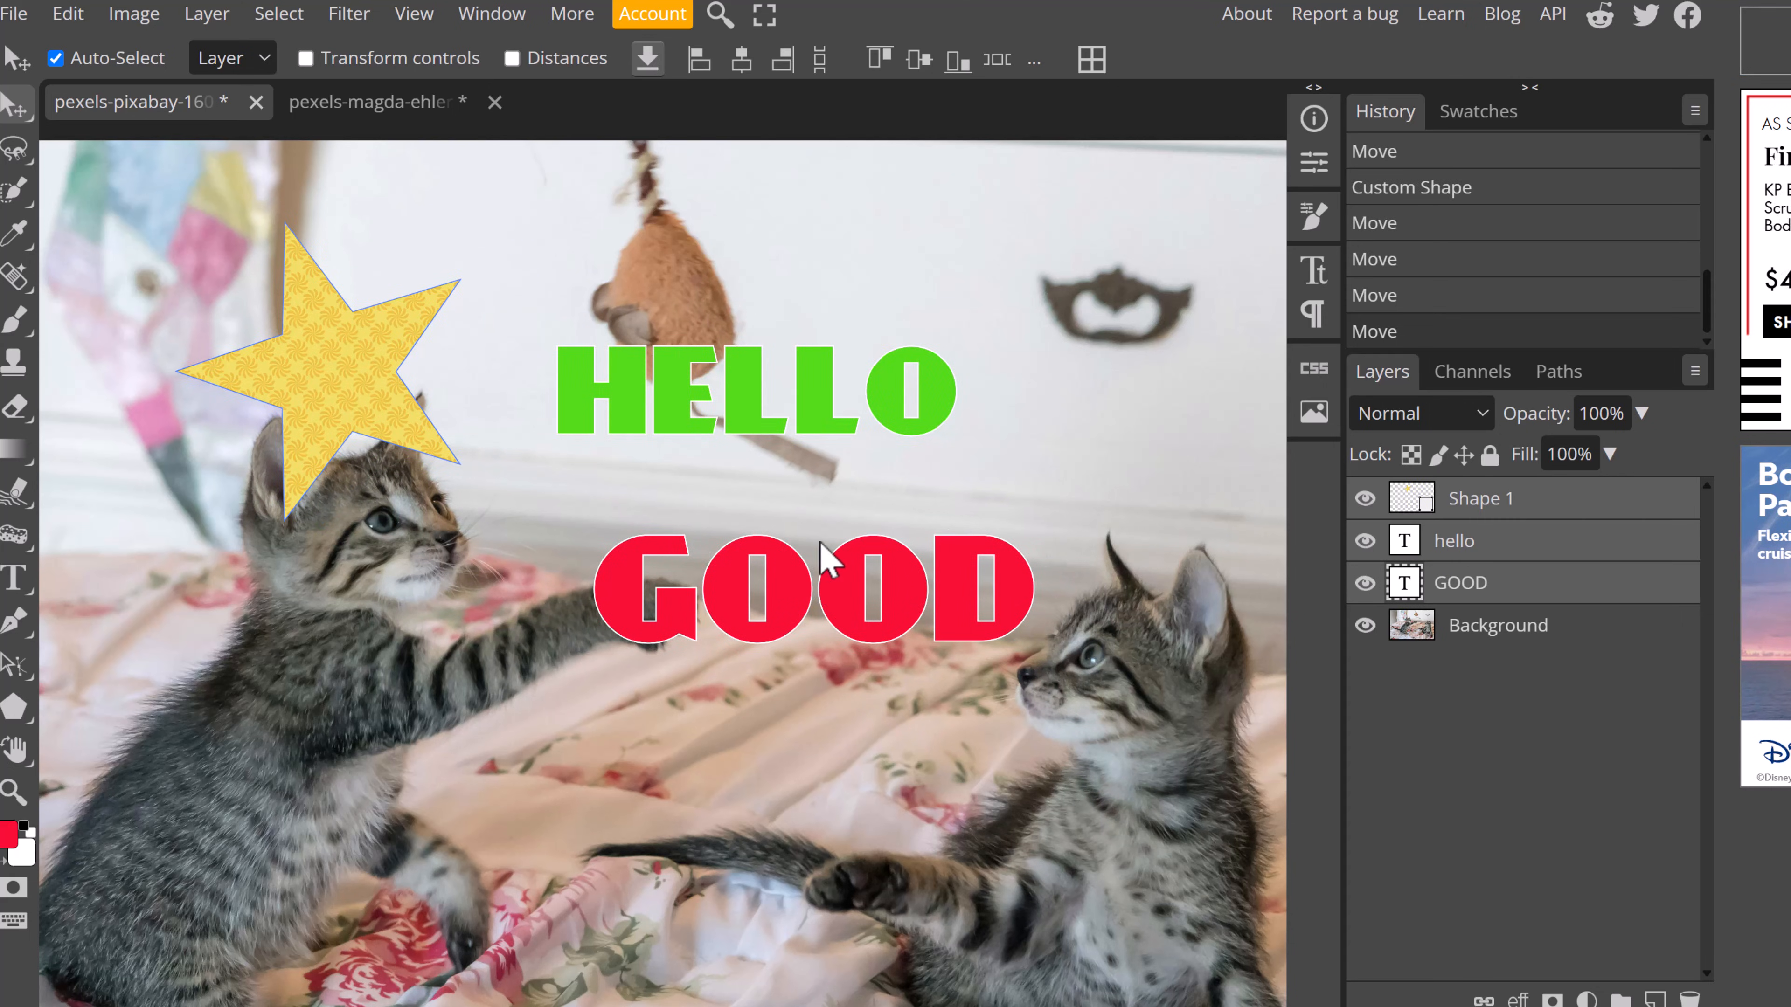
click(813, 478)
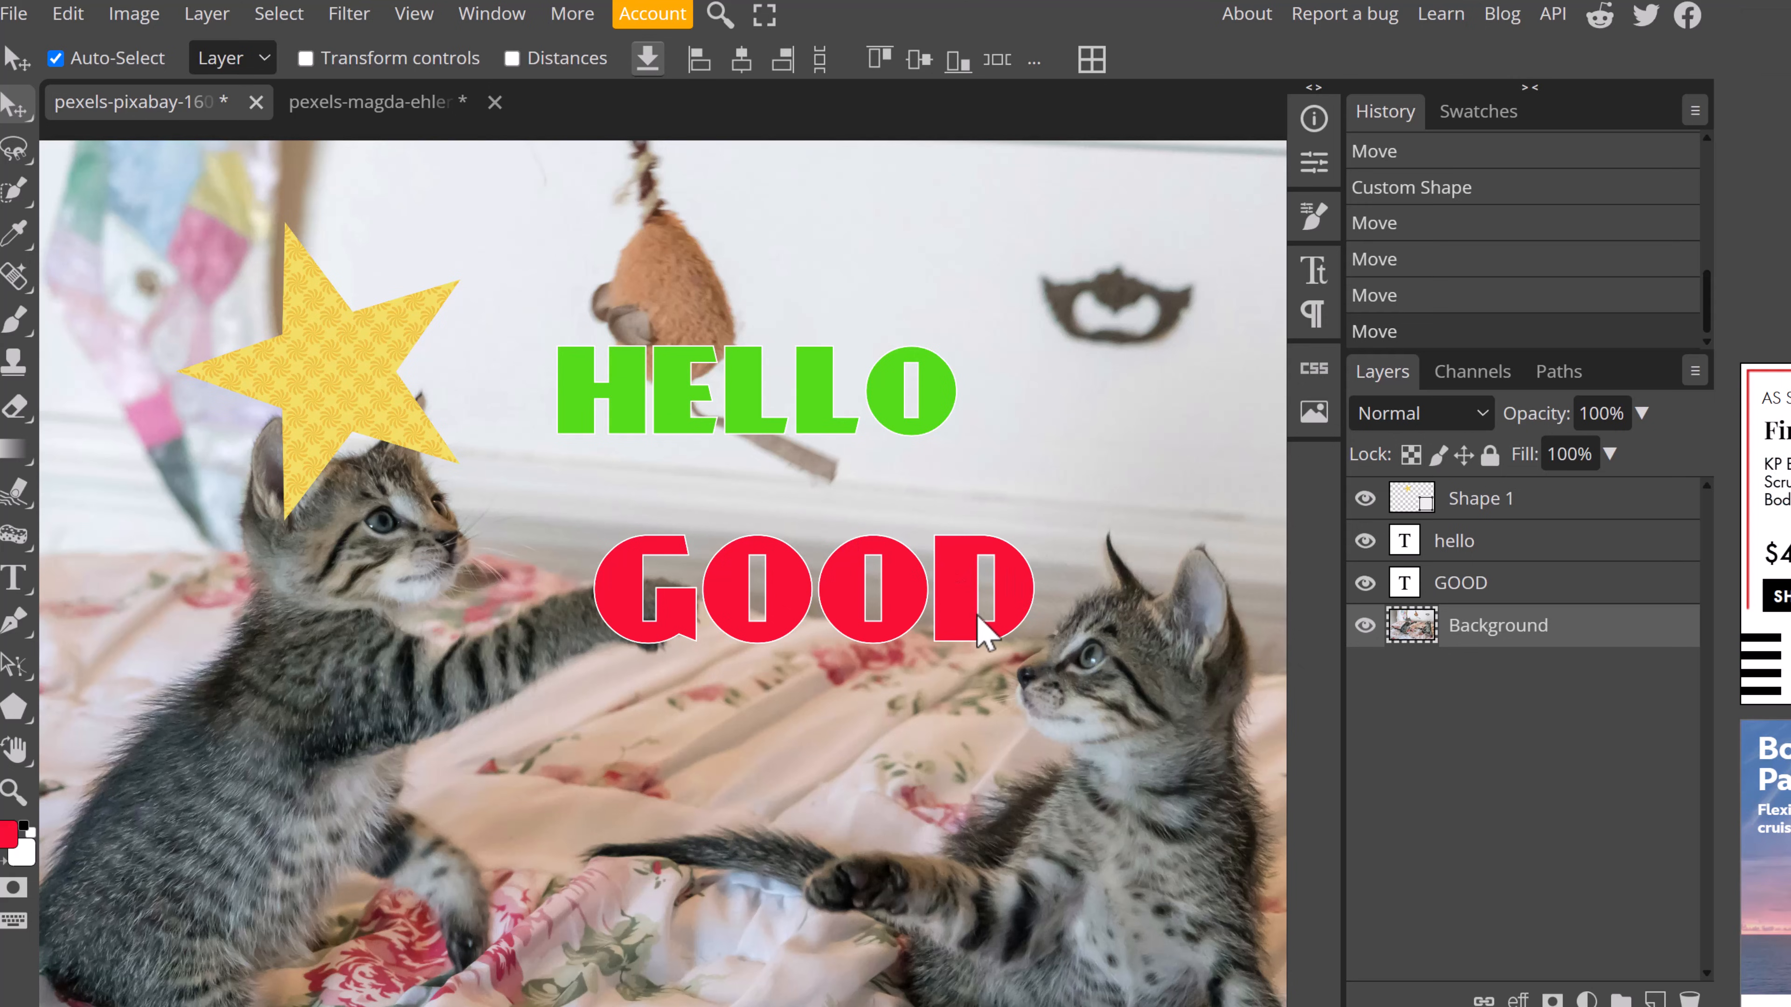
Overlap GOOD and the star with HELLO, then reorder the layers to GOOD, hello and Shape 1 above Background.
drag(904, 630, 938, 487)
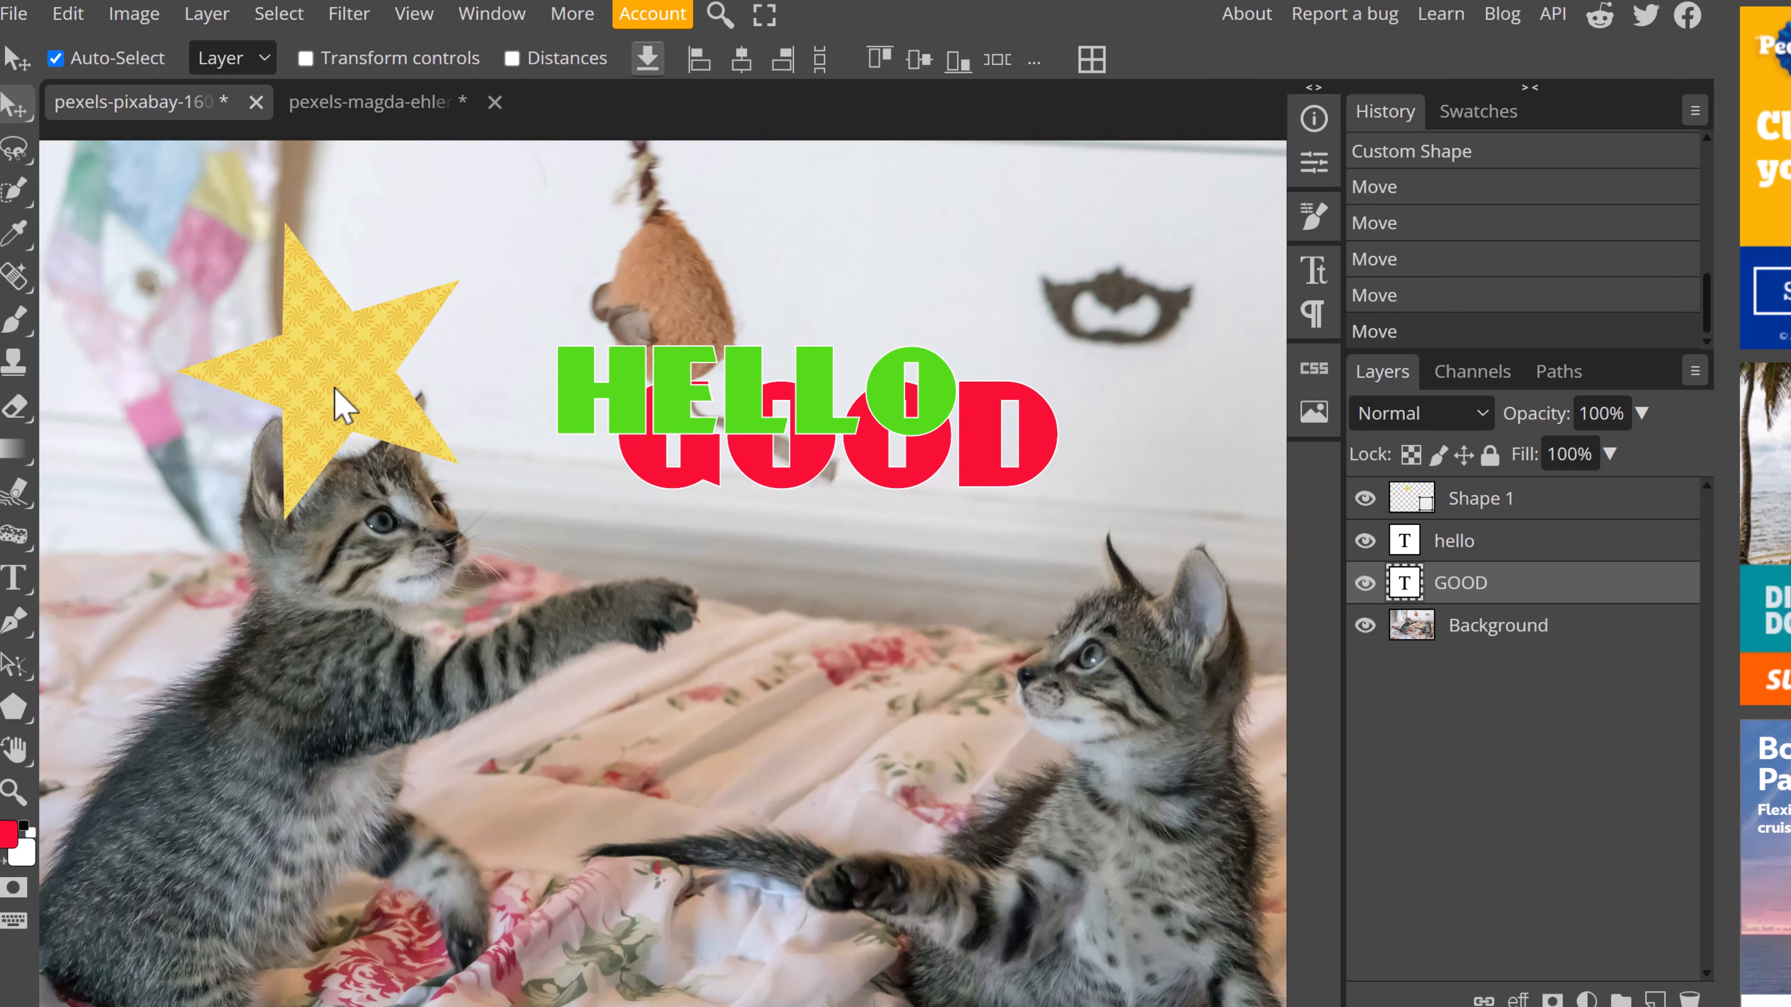
drag(343, 408, 663, 433)
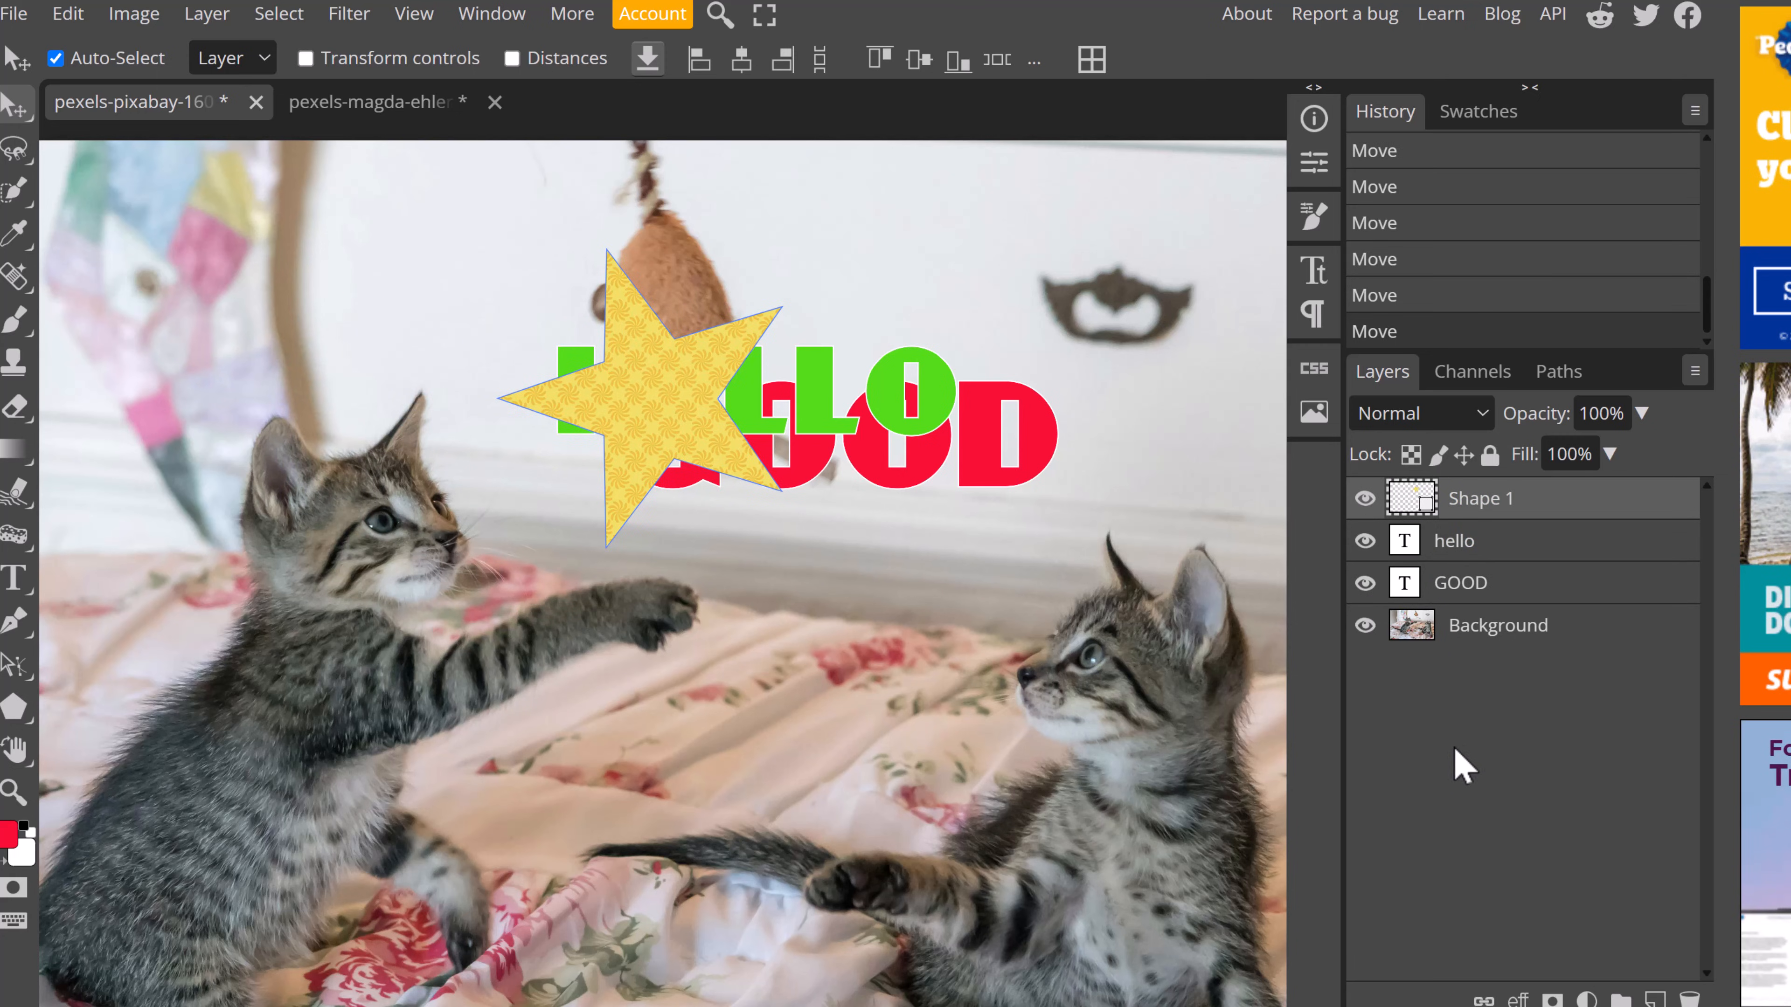
click(1458, 590)
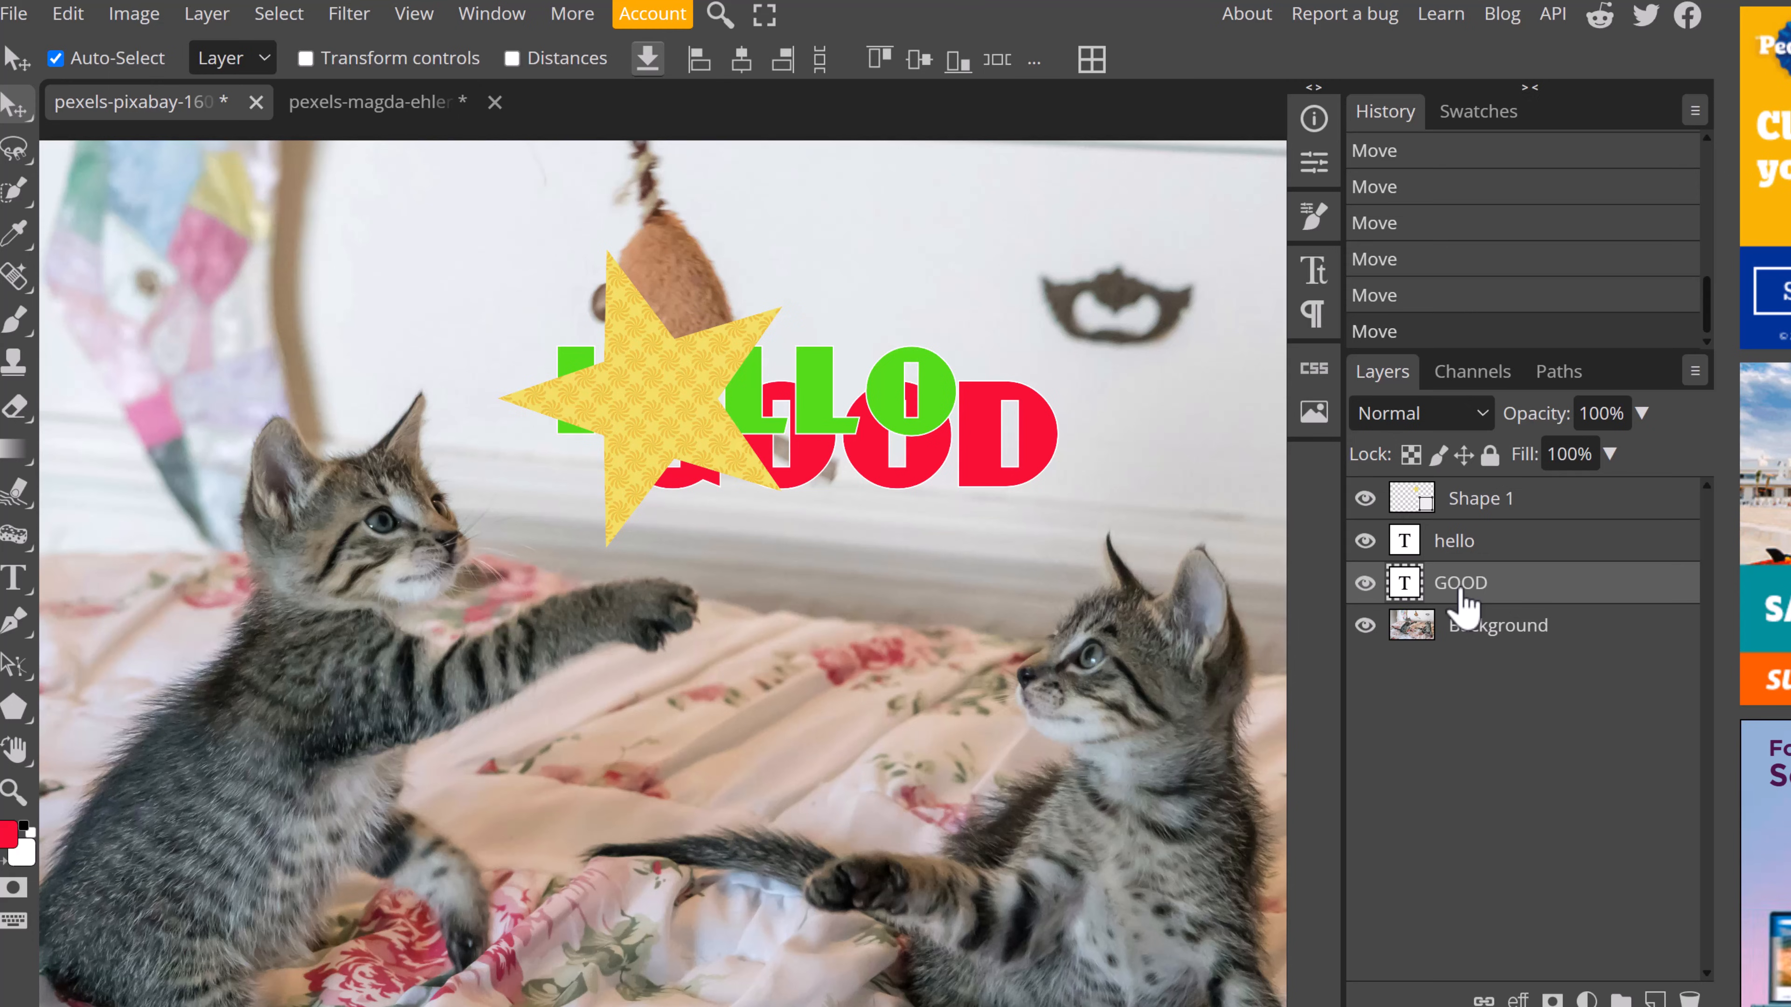
drag(1461, 597, 1472, 506)
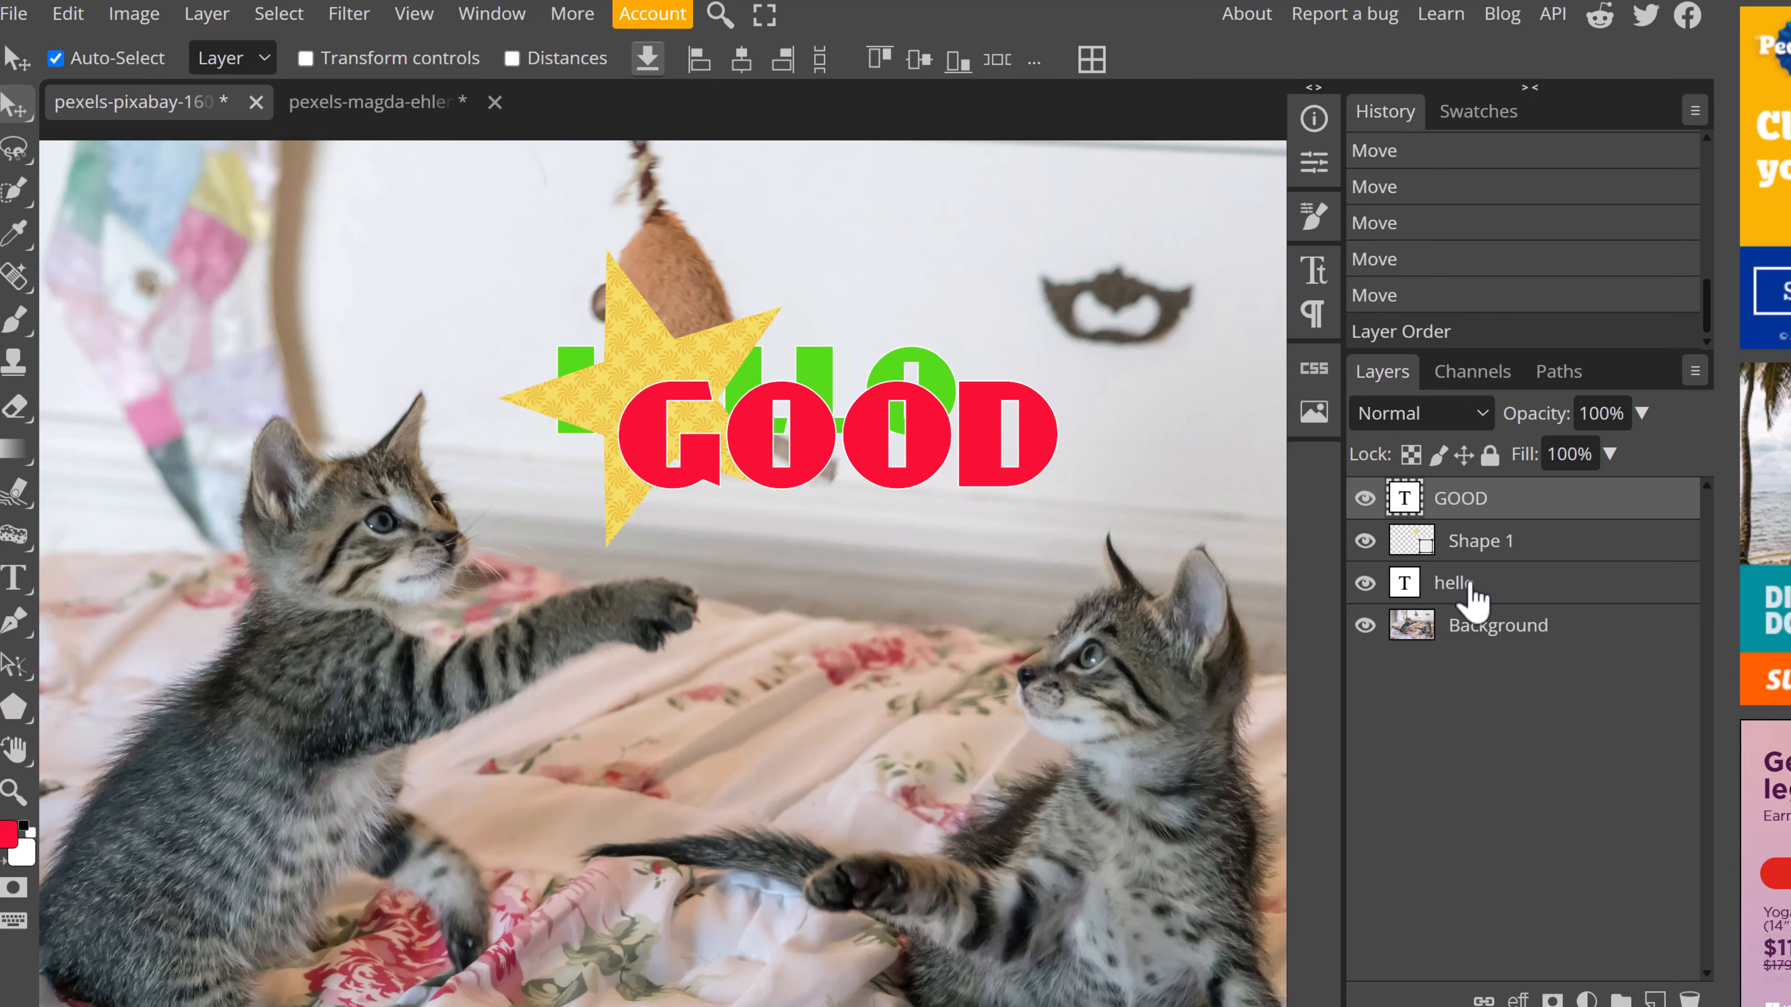
drag(1490, 549, 1502, 611)
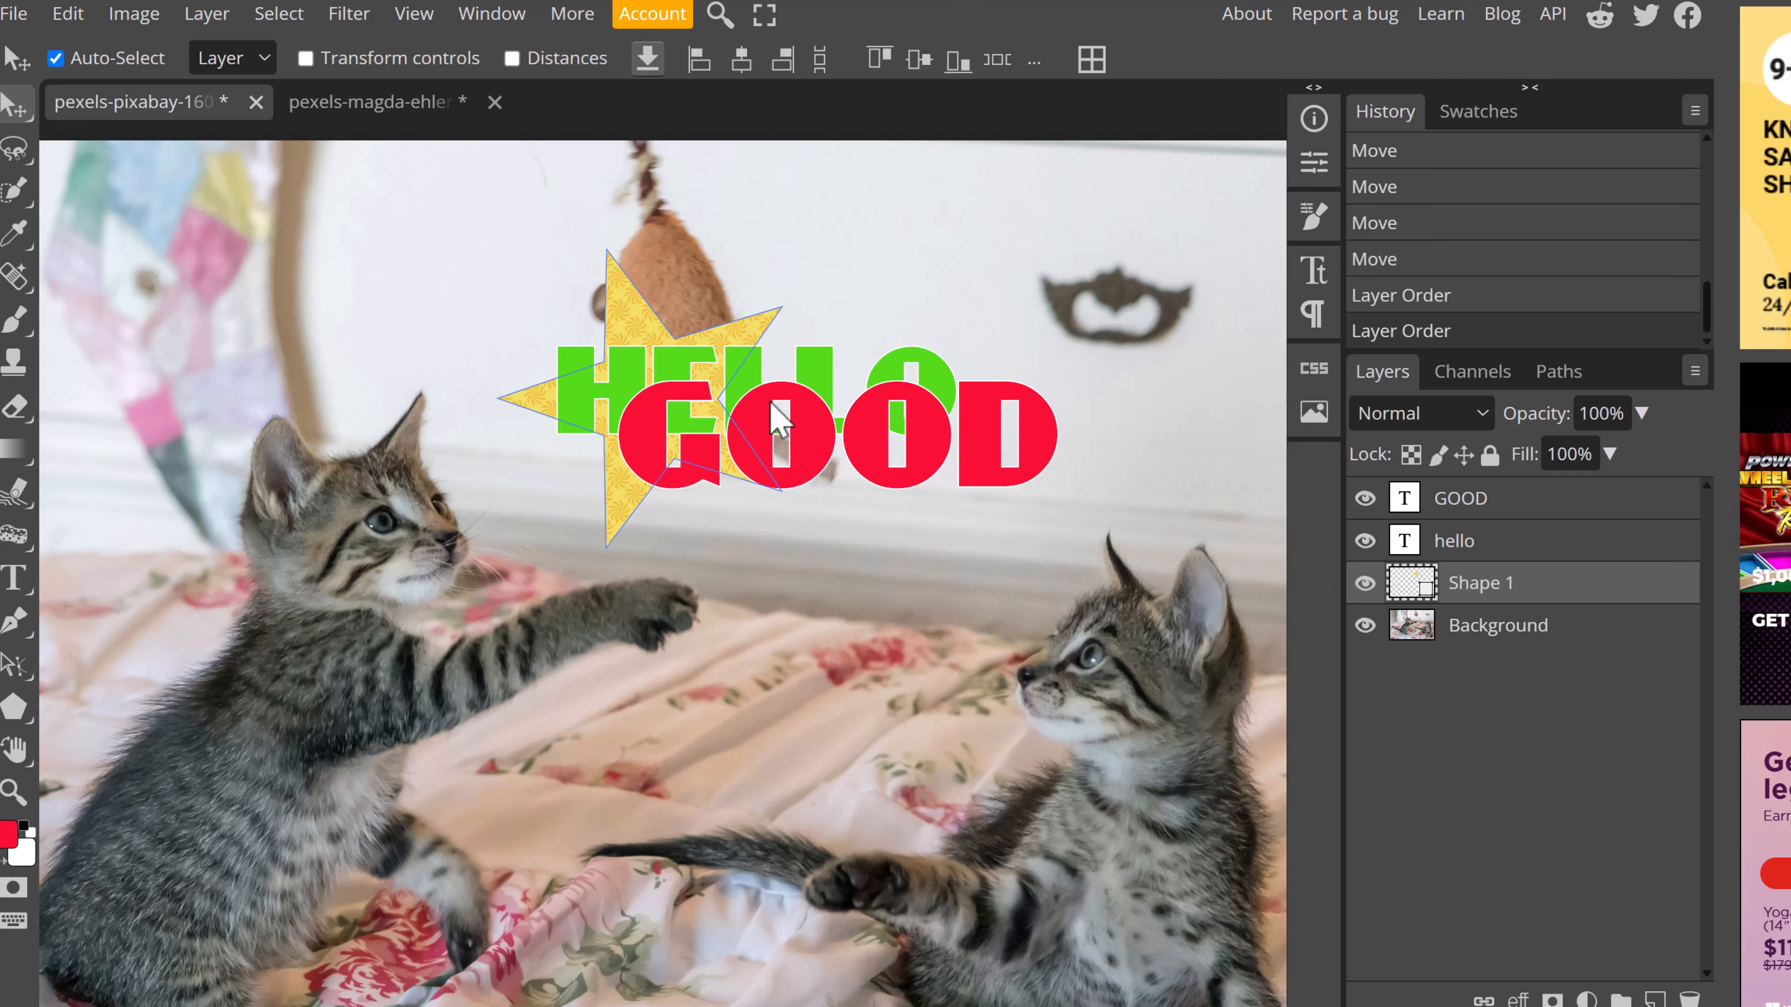
Copy the star shape layer from the kitten photo into the duckling photo.
click(383, 118)
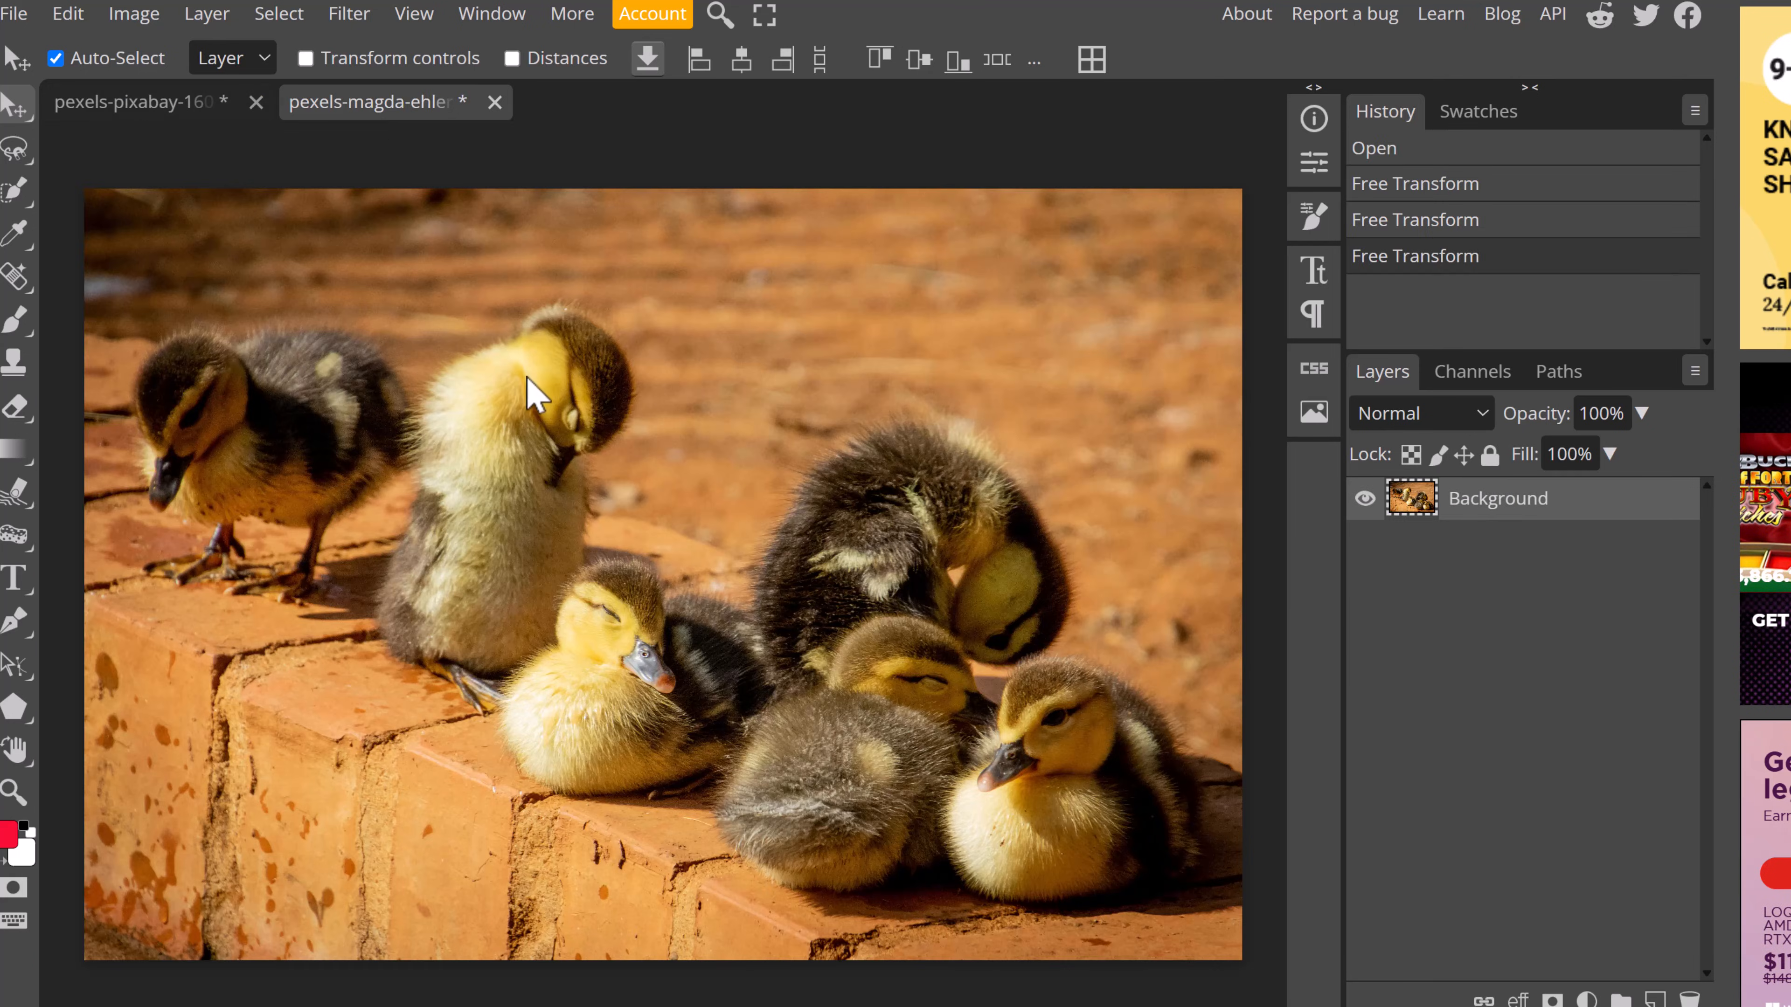
key(ctrl+v)
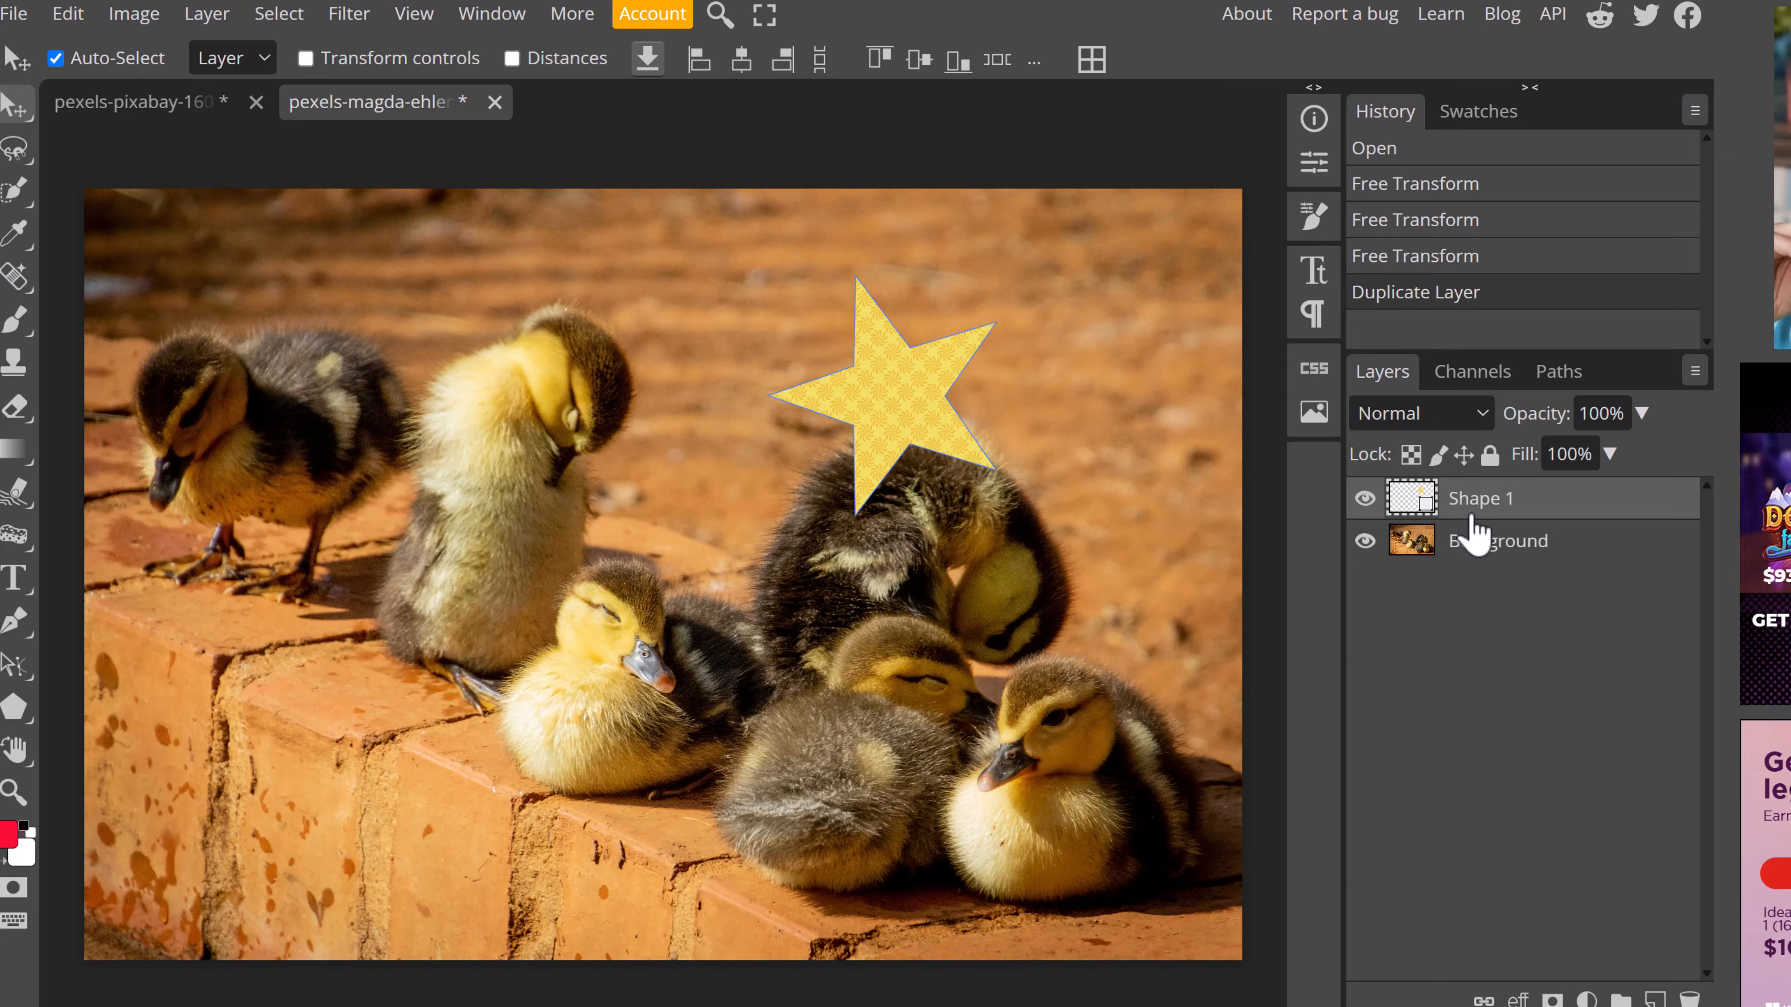
Back in the kitten photo, select a rectangle around the left kitten's head and copy that area from the Background layer.
click(154, 118)
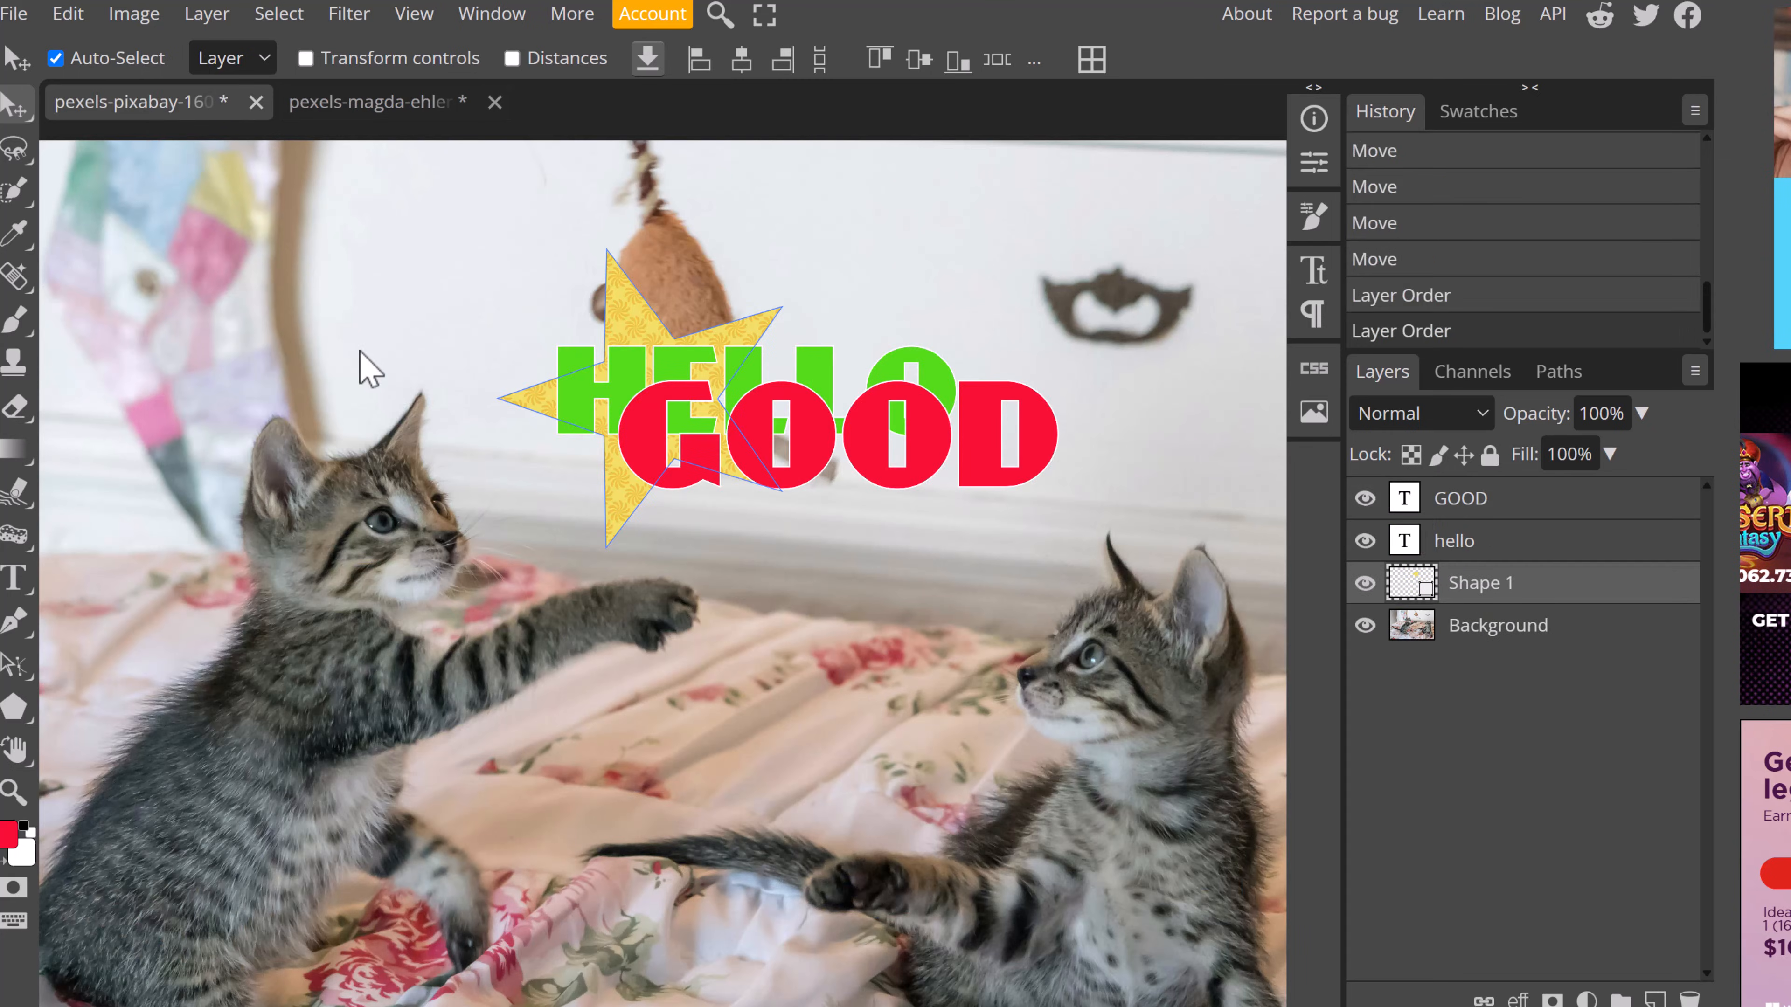
click(18, 154)
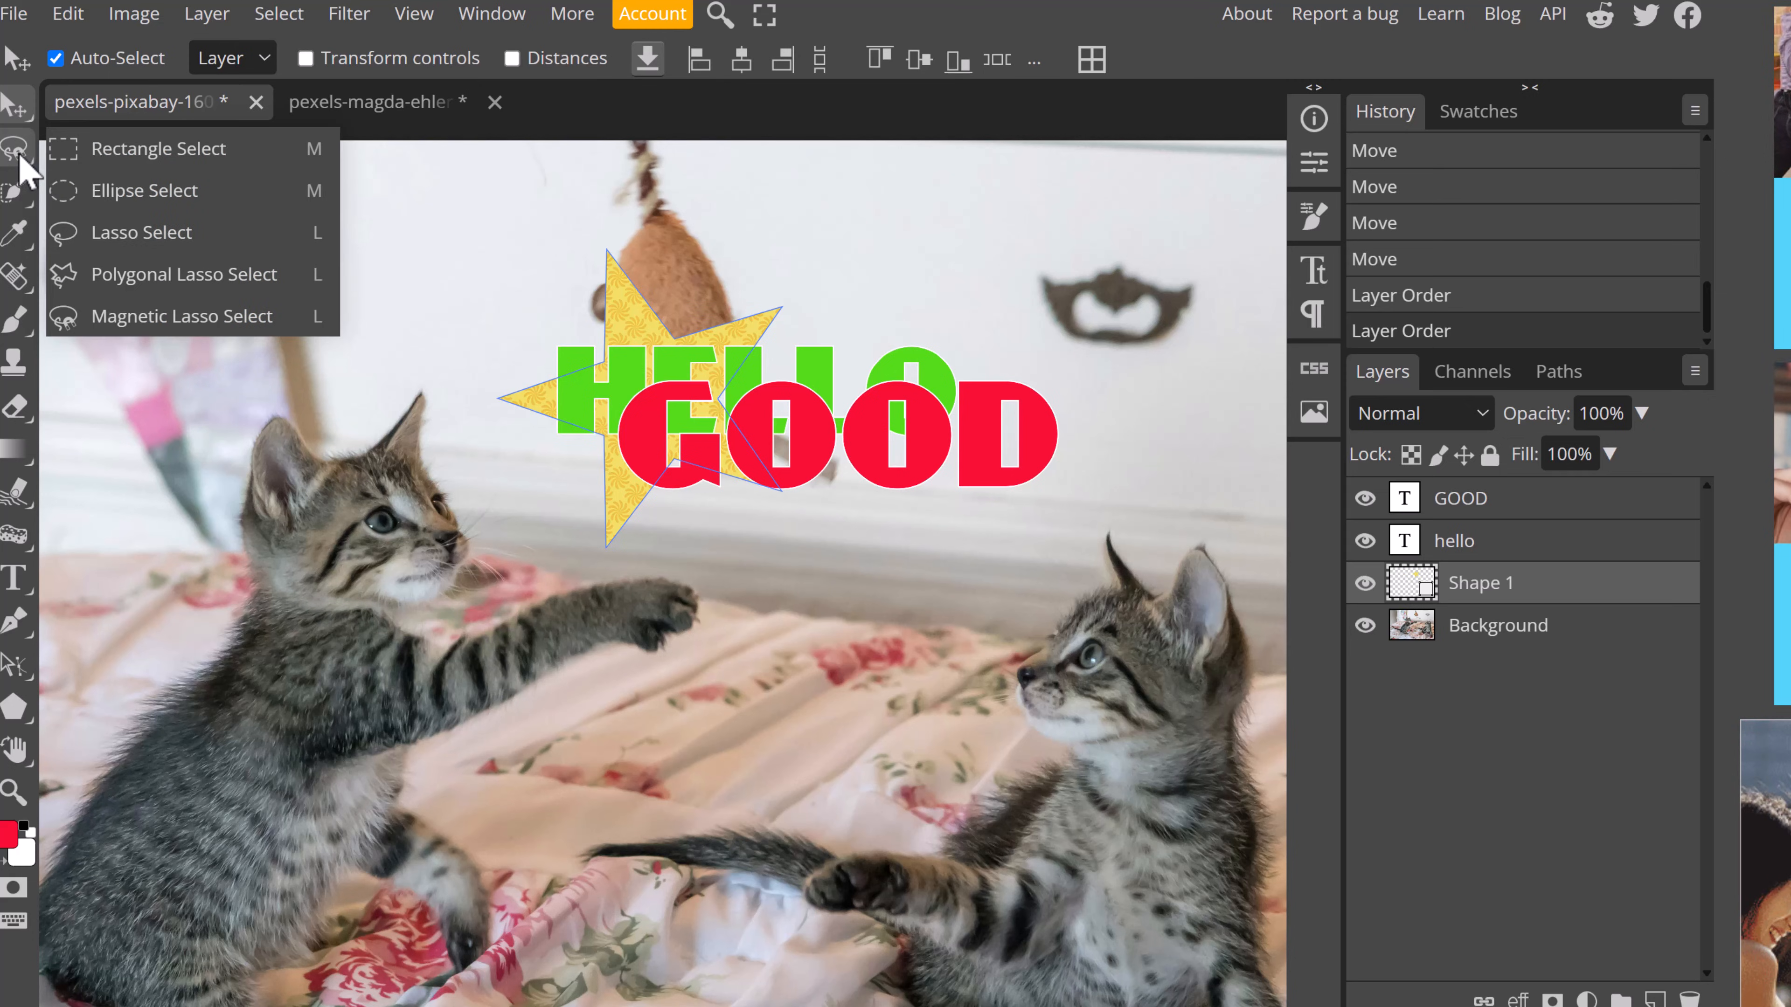
click(121, 163)
drag(154, 412, 513, 689)
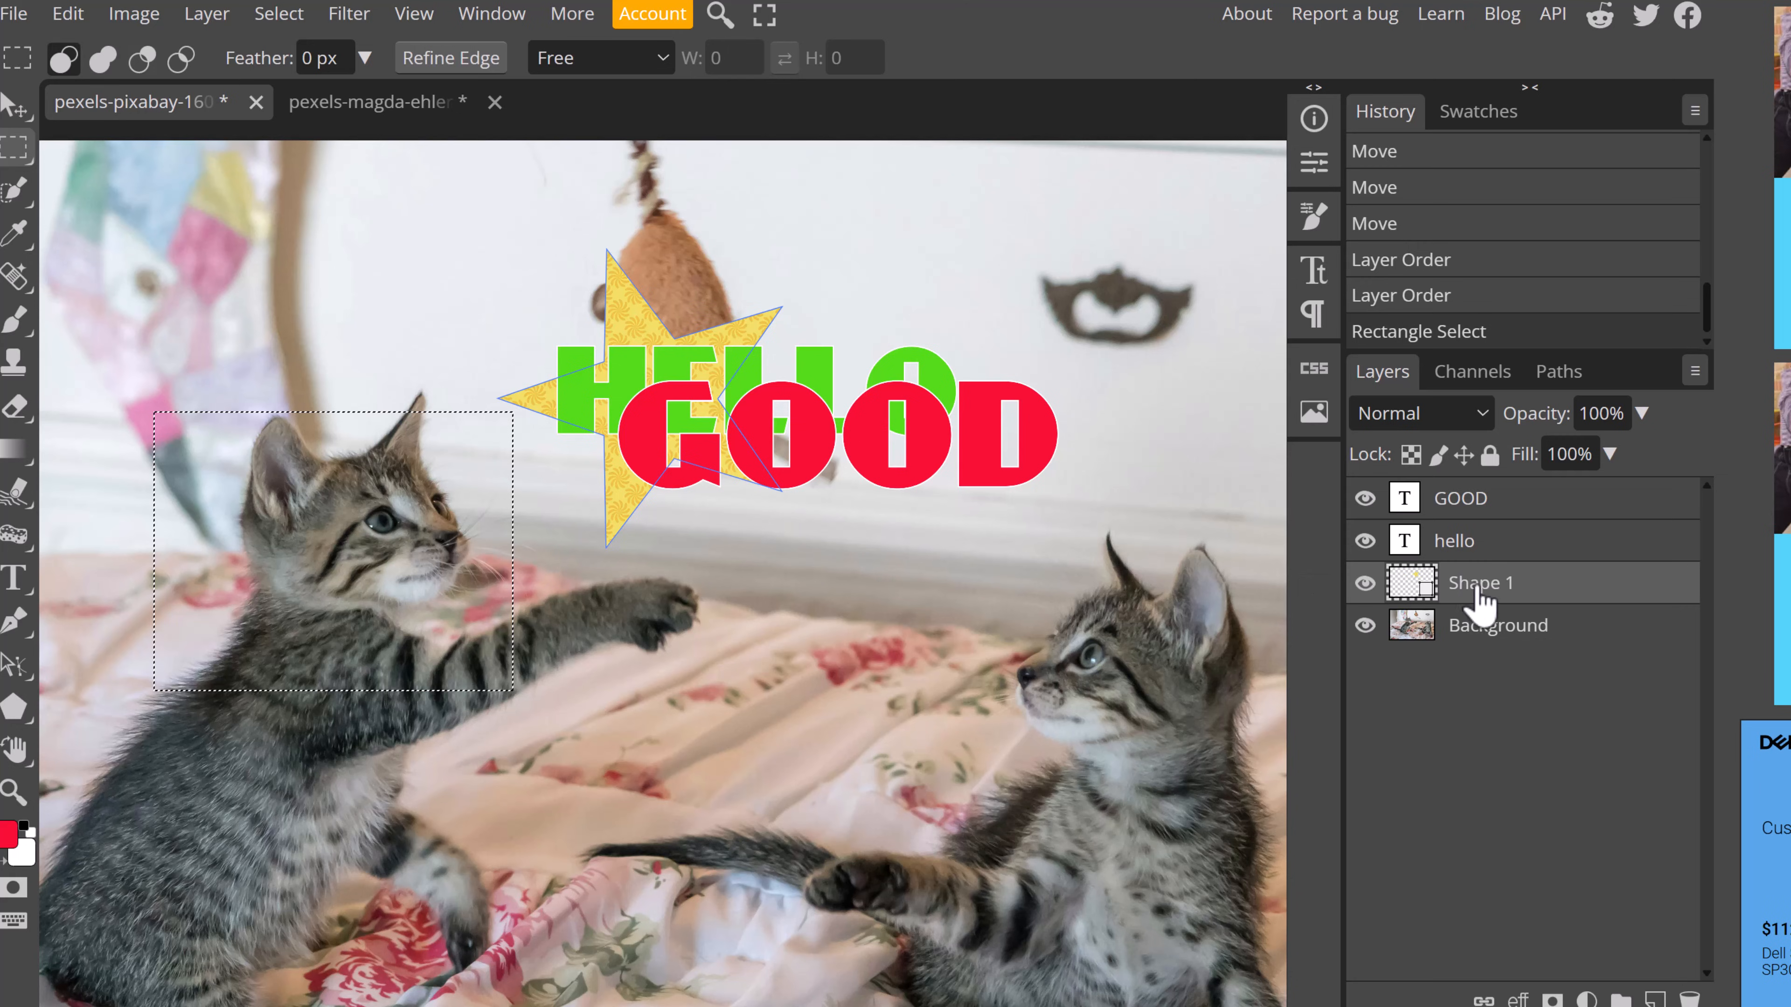
click(1496, 625)
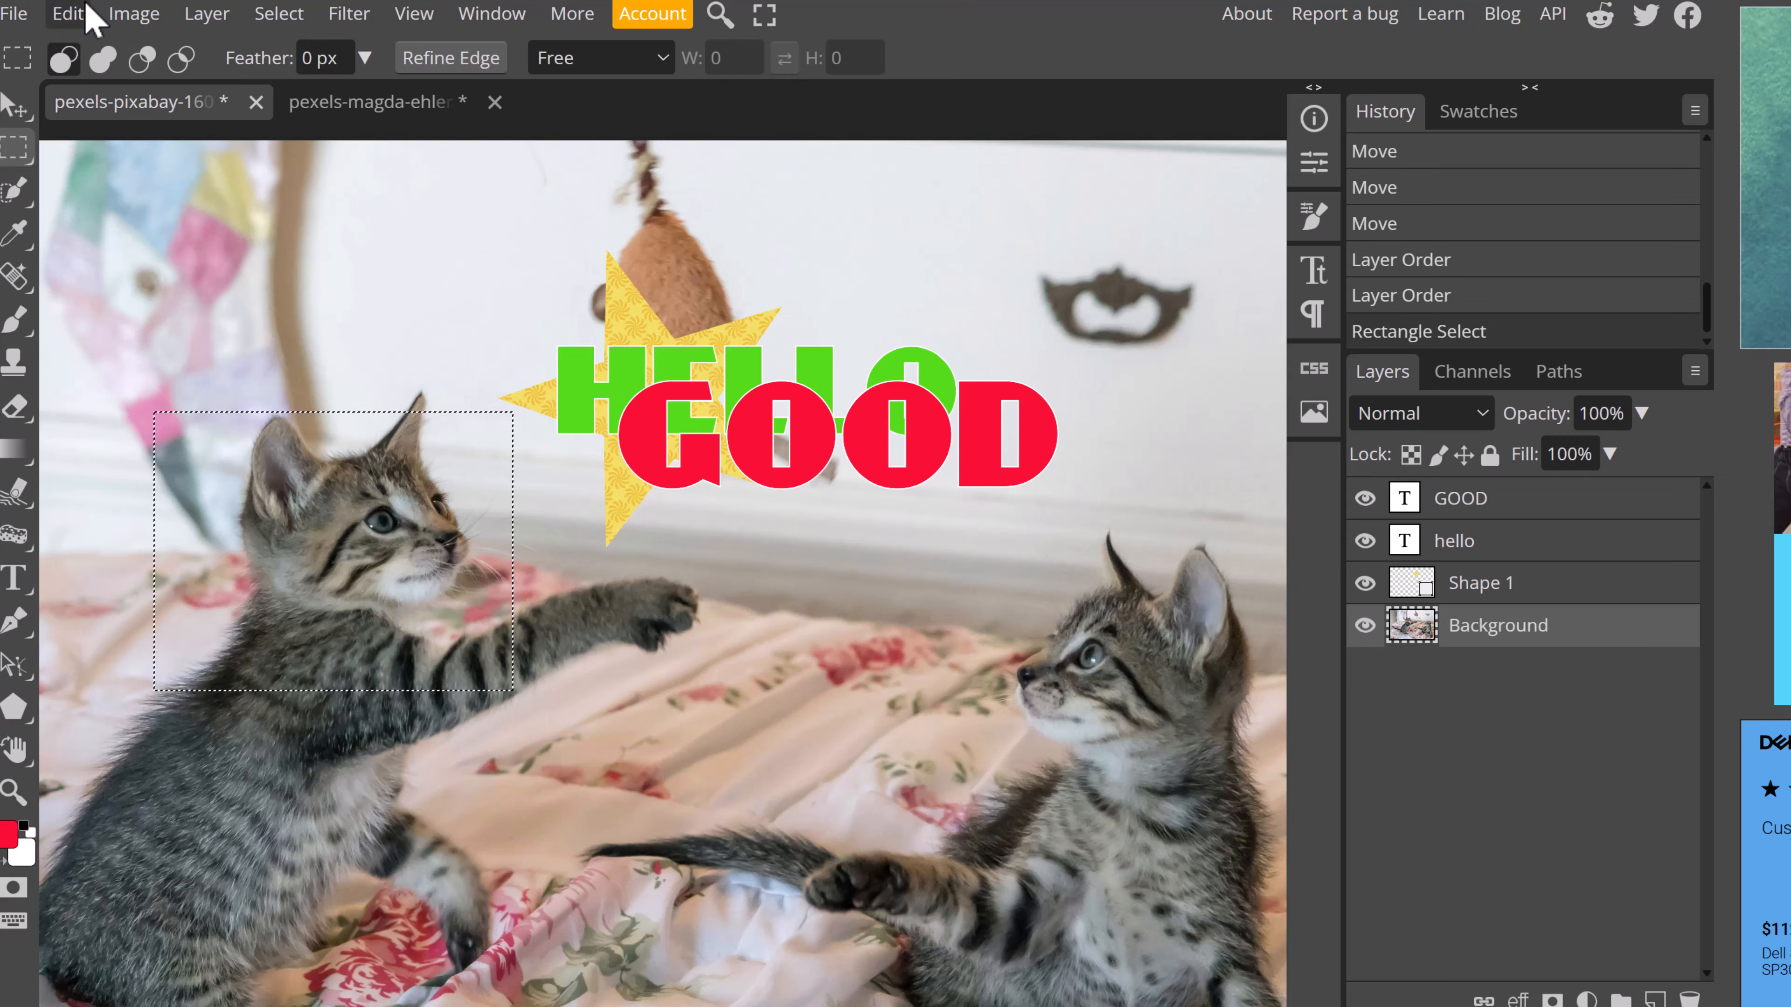
click(70, 15)
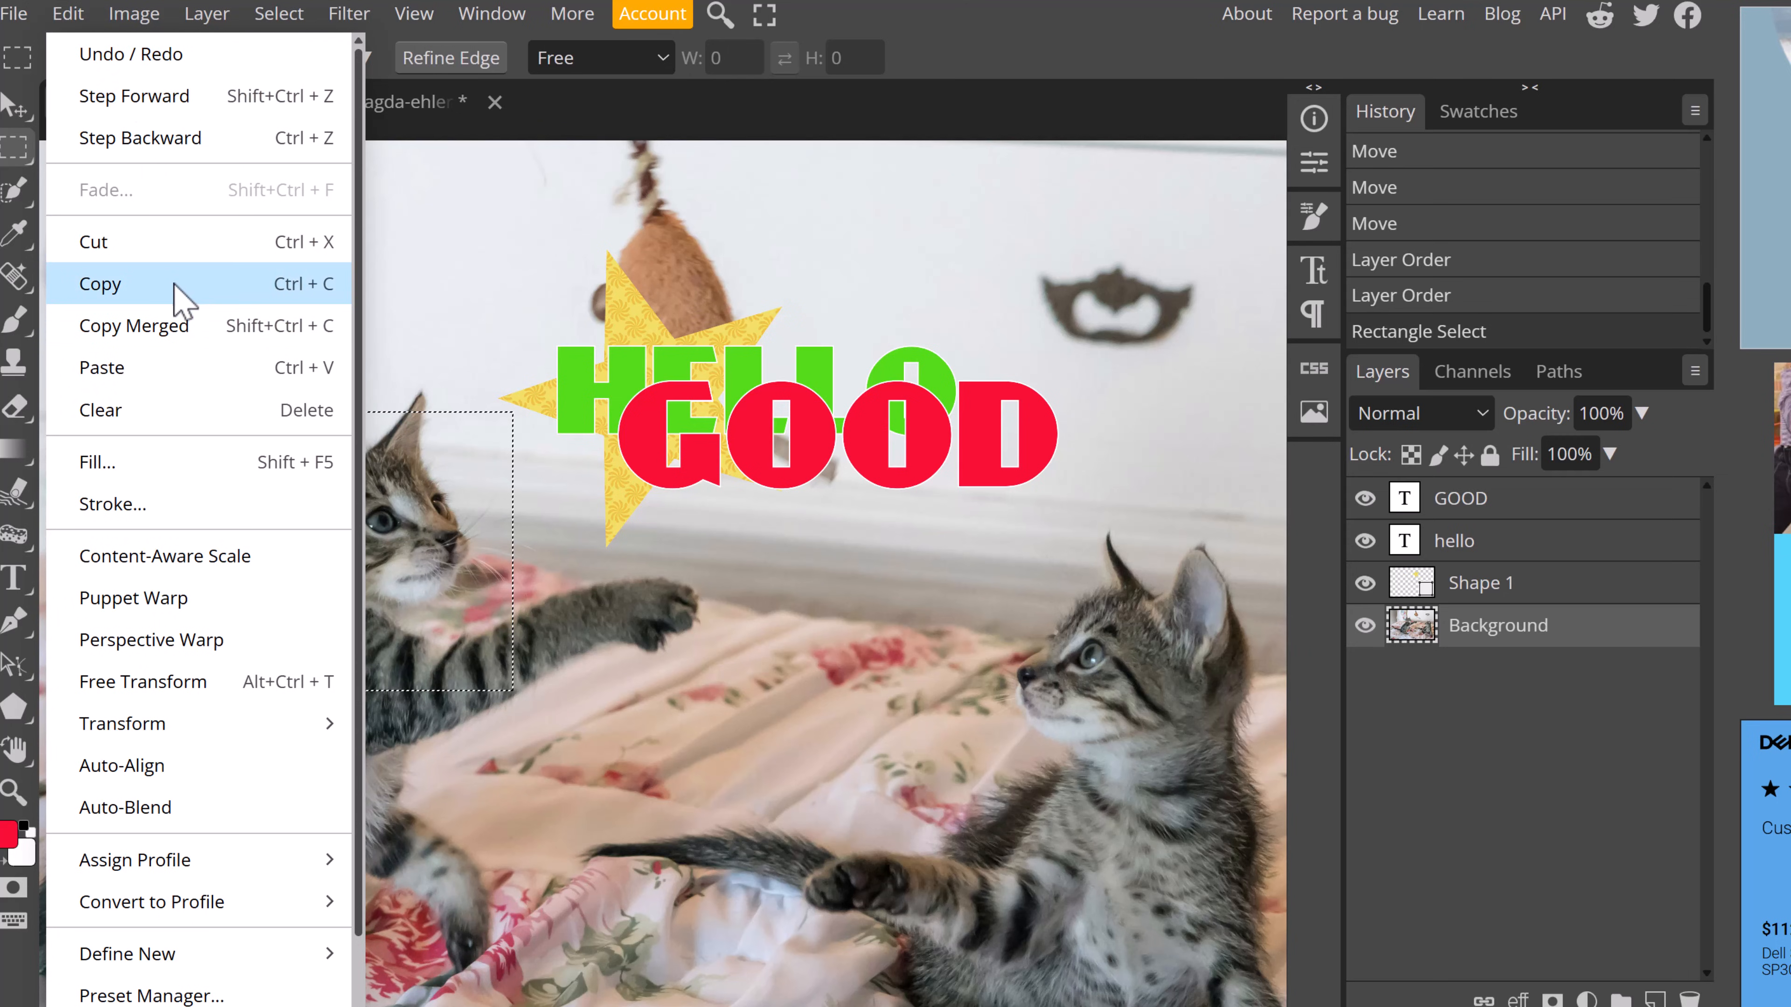
click(303, 286)
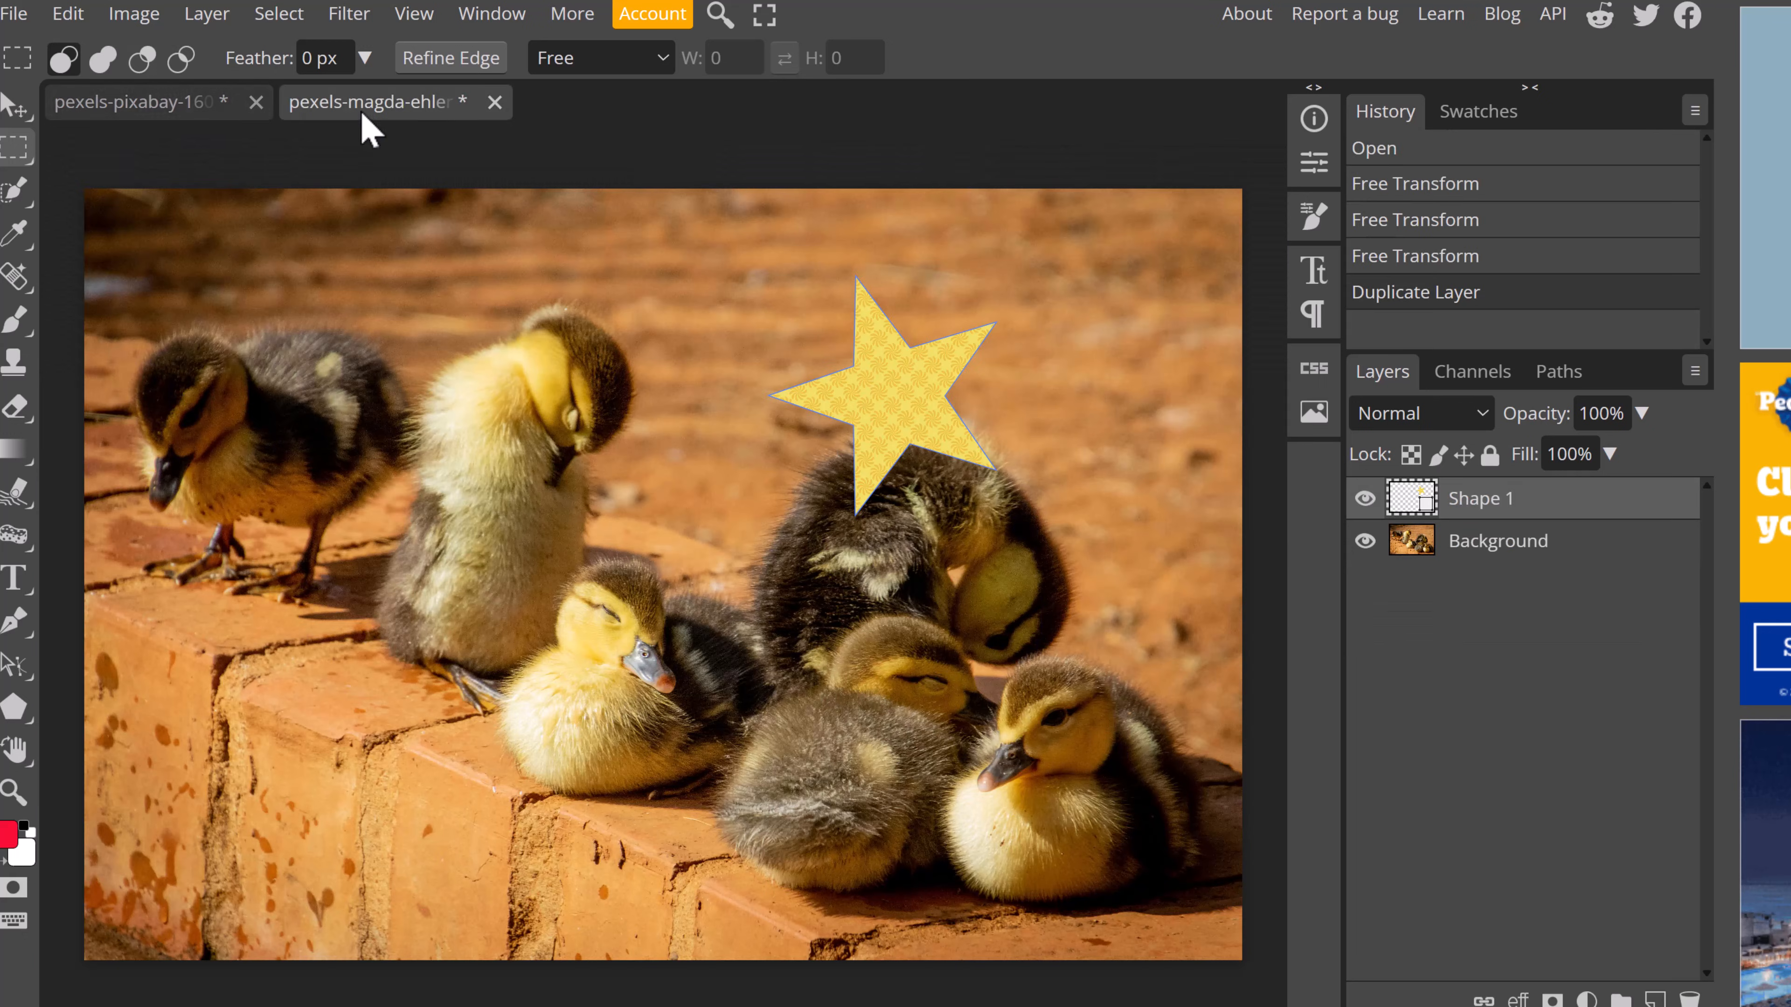
Paste the copied kitten head into the duckling photo and move it to the upper left, over the two standing ducklings.
click(363, 109)
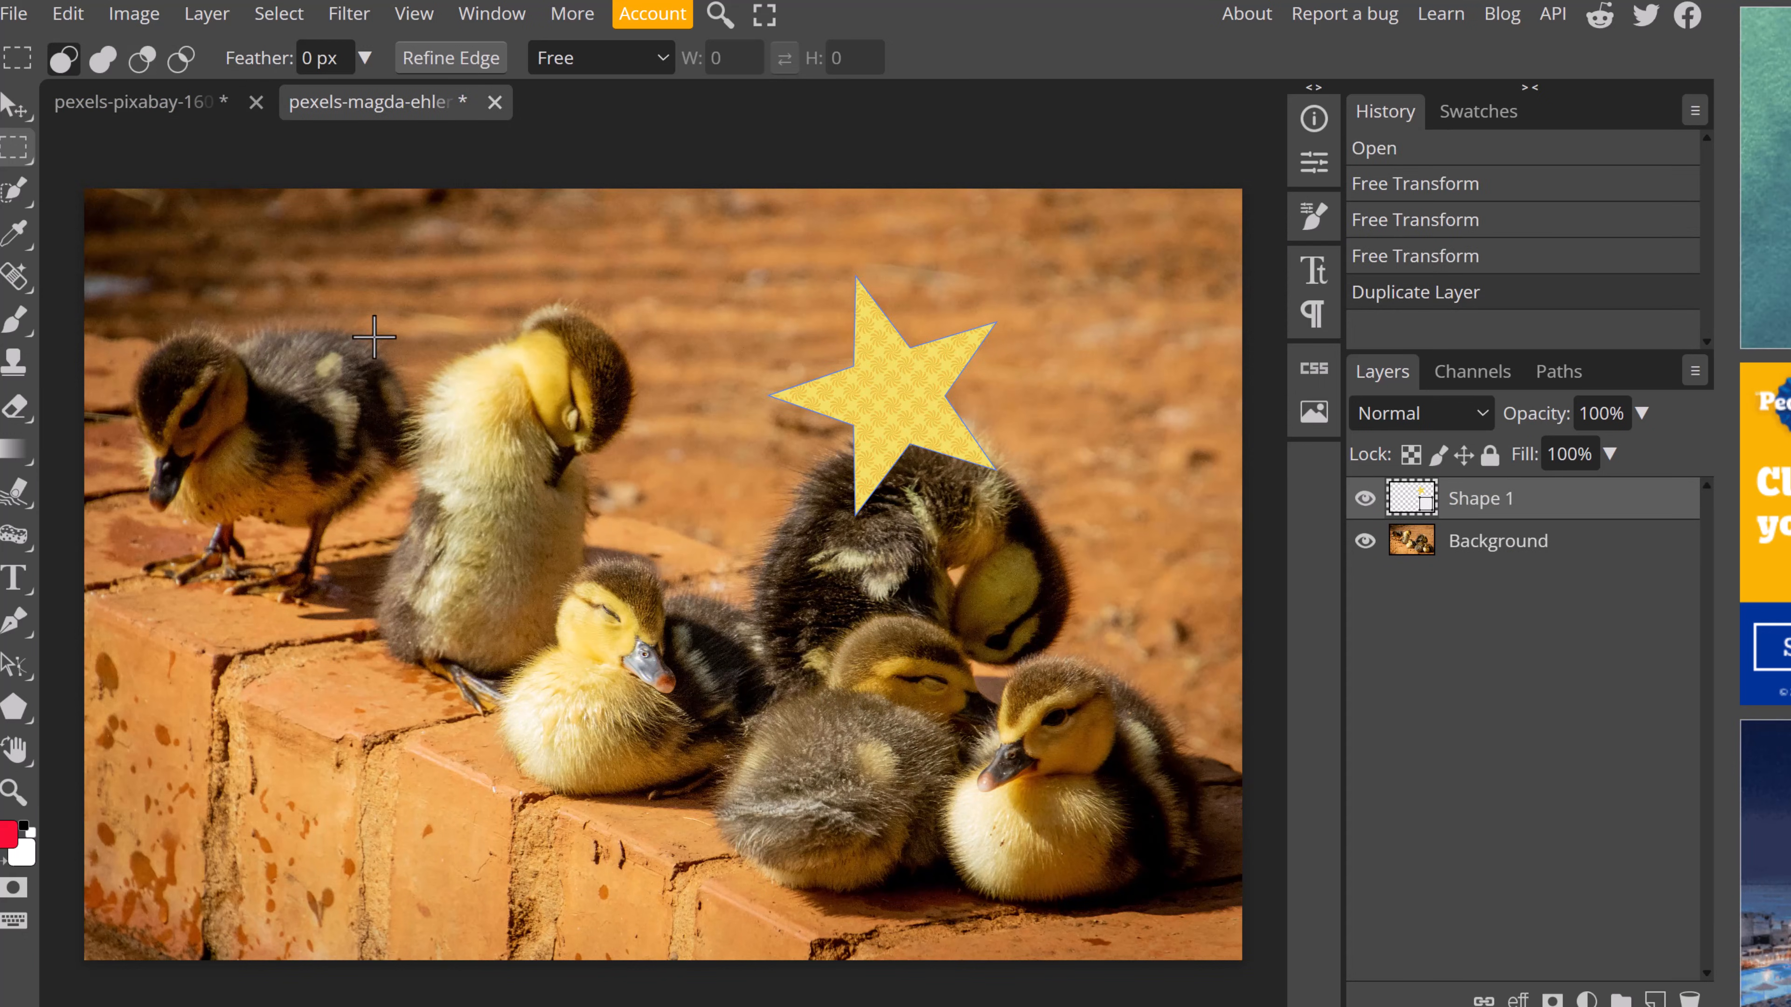
key(ctrl+v)
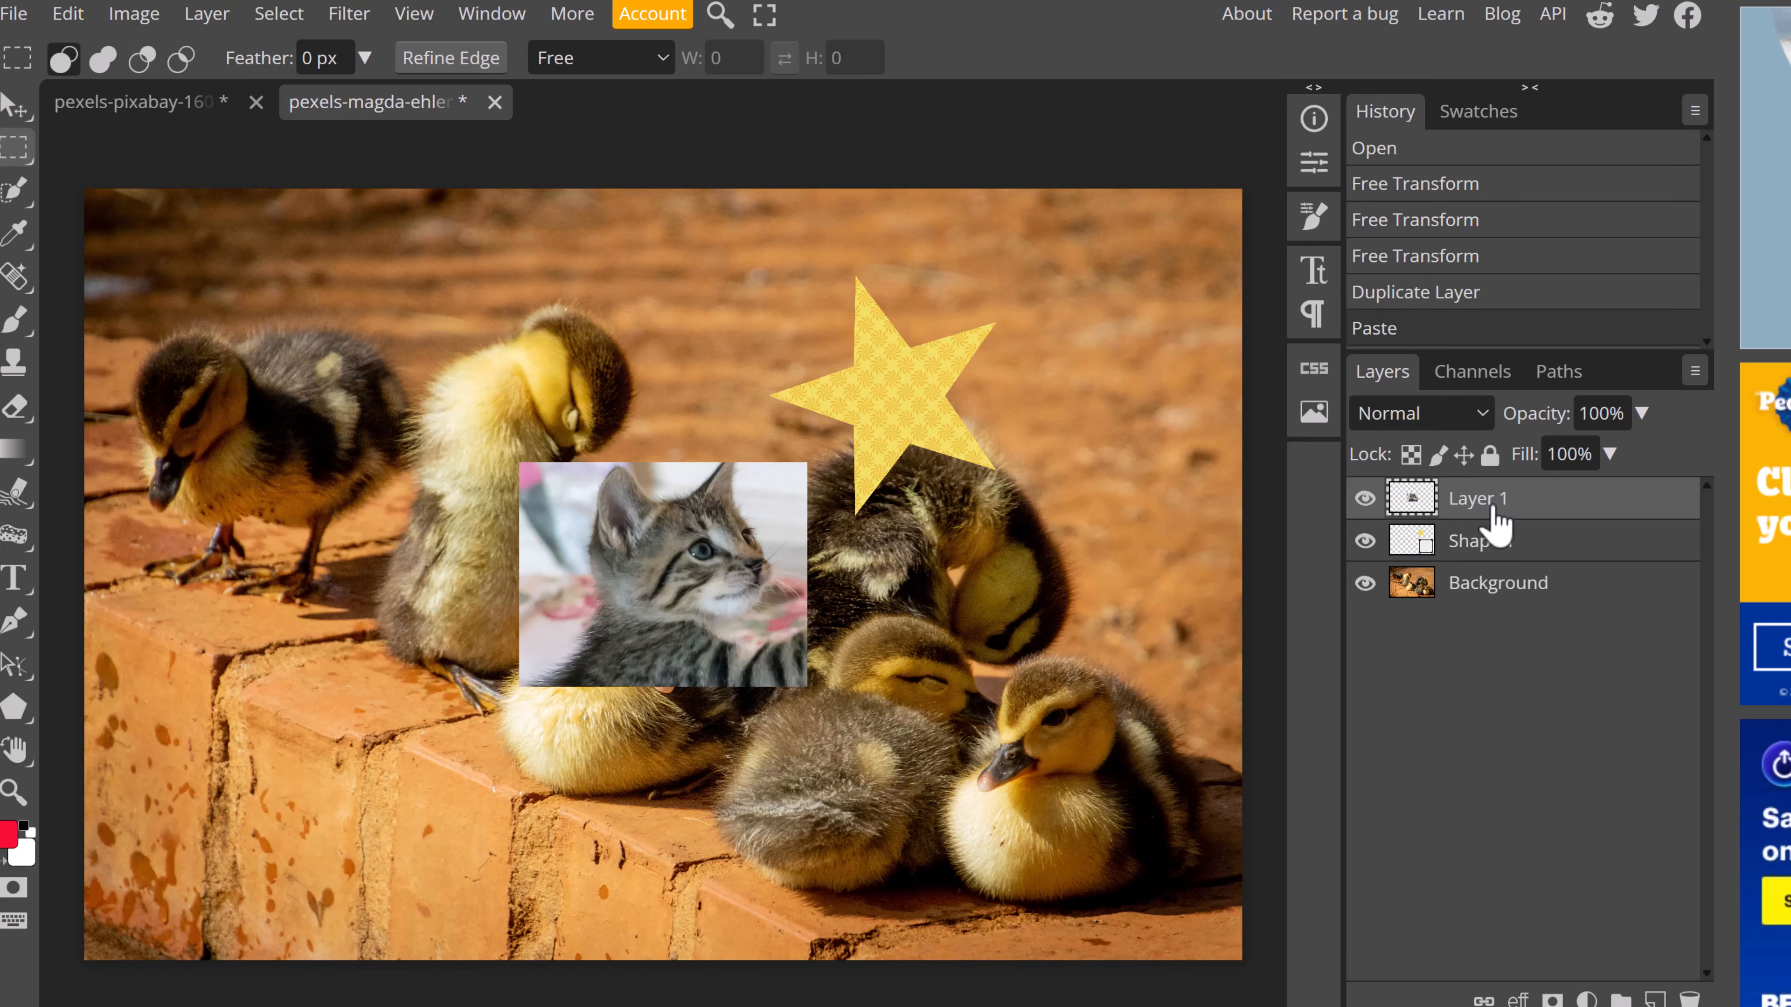
click(13, 109)
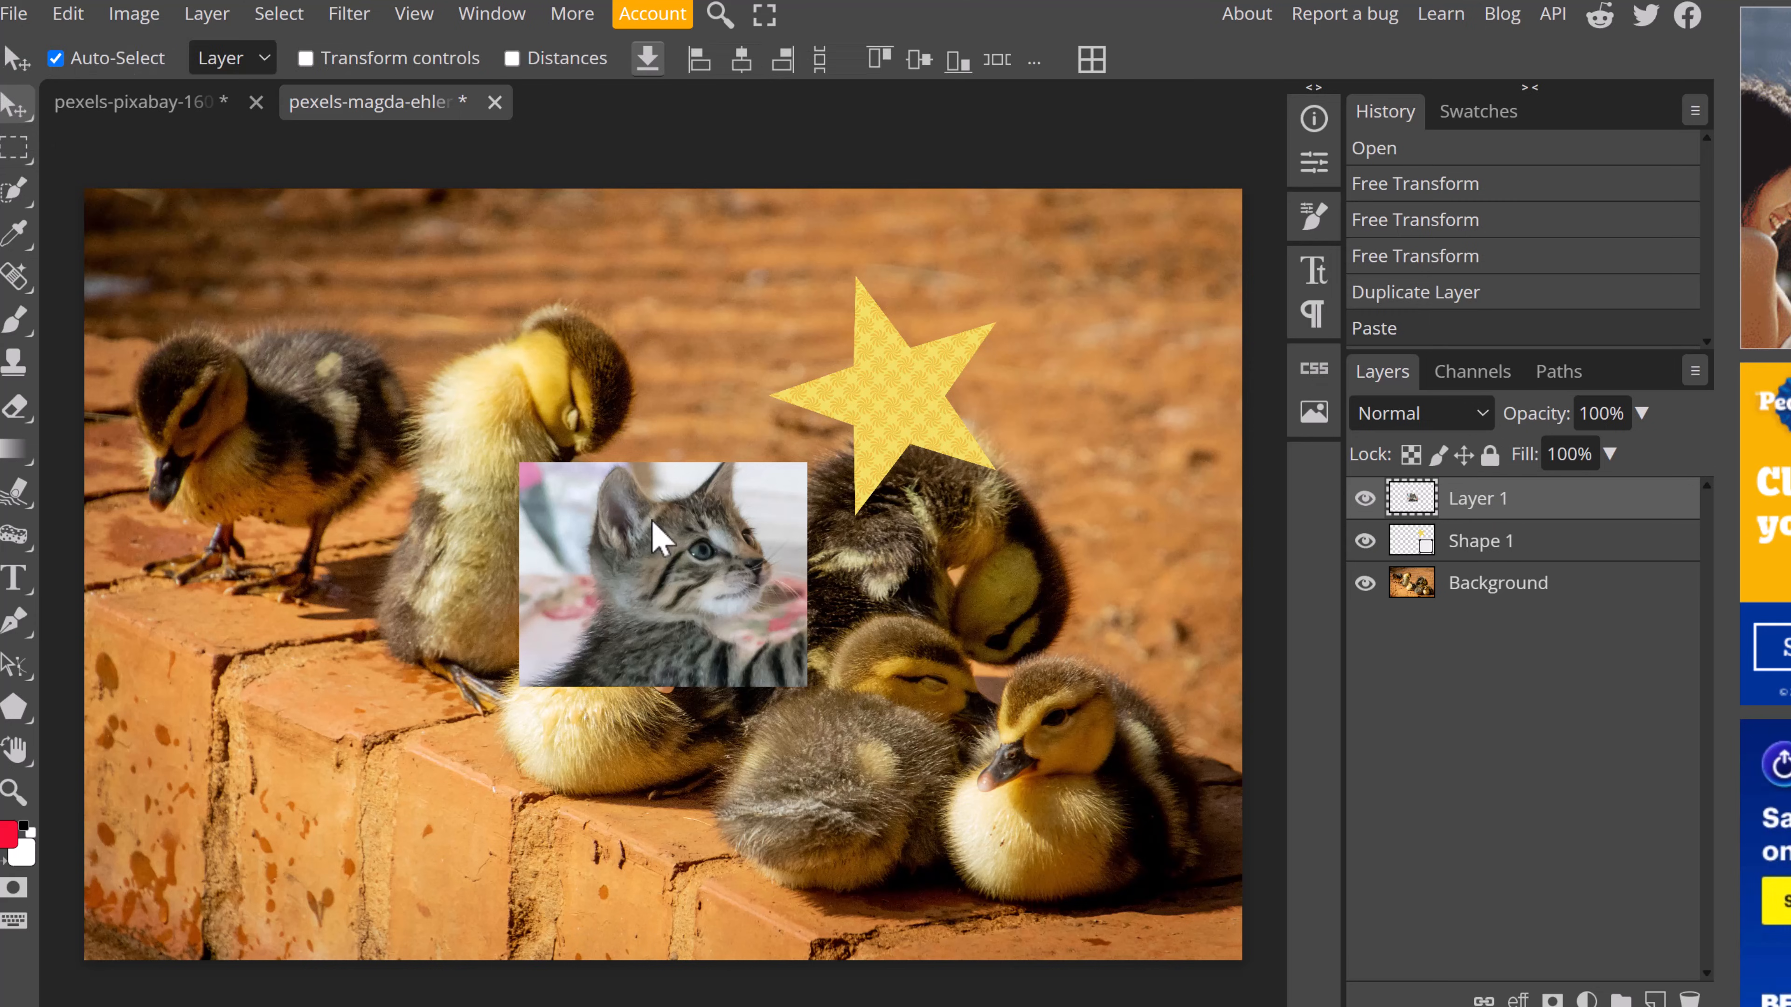
drag(719, 627, 462, 594)
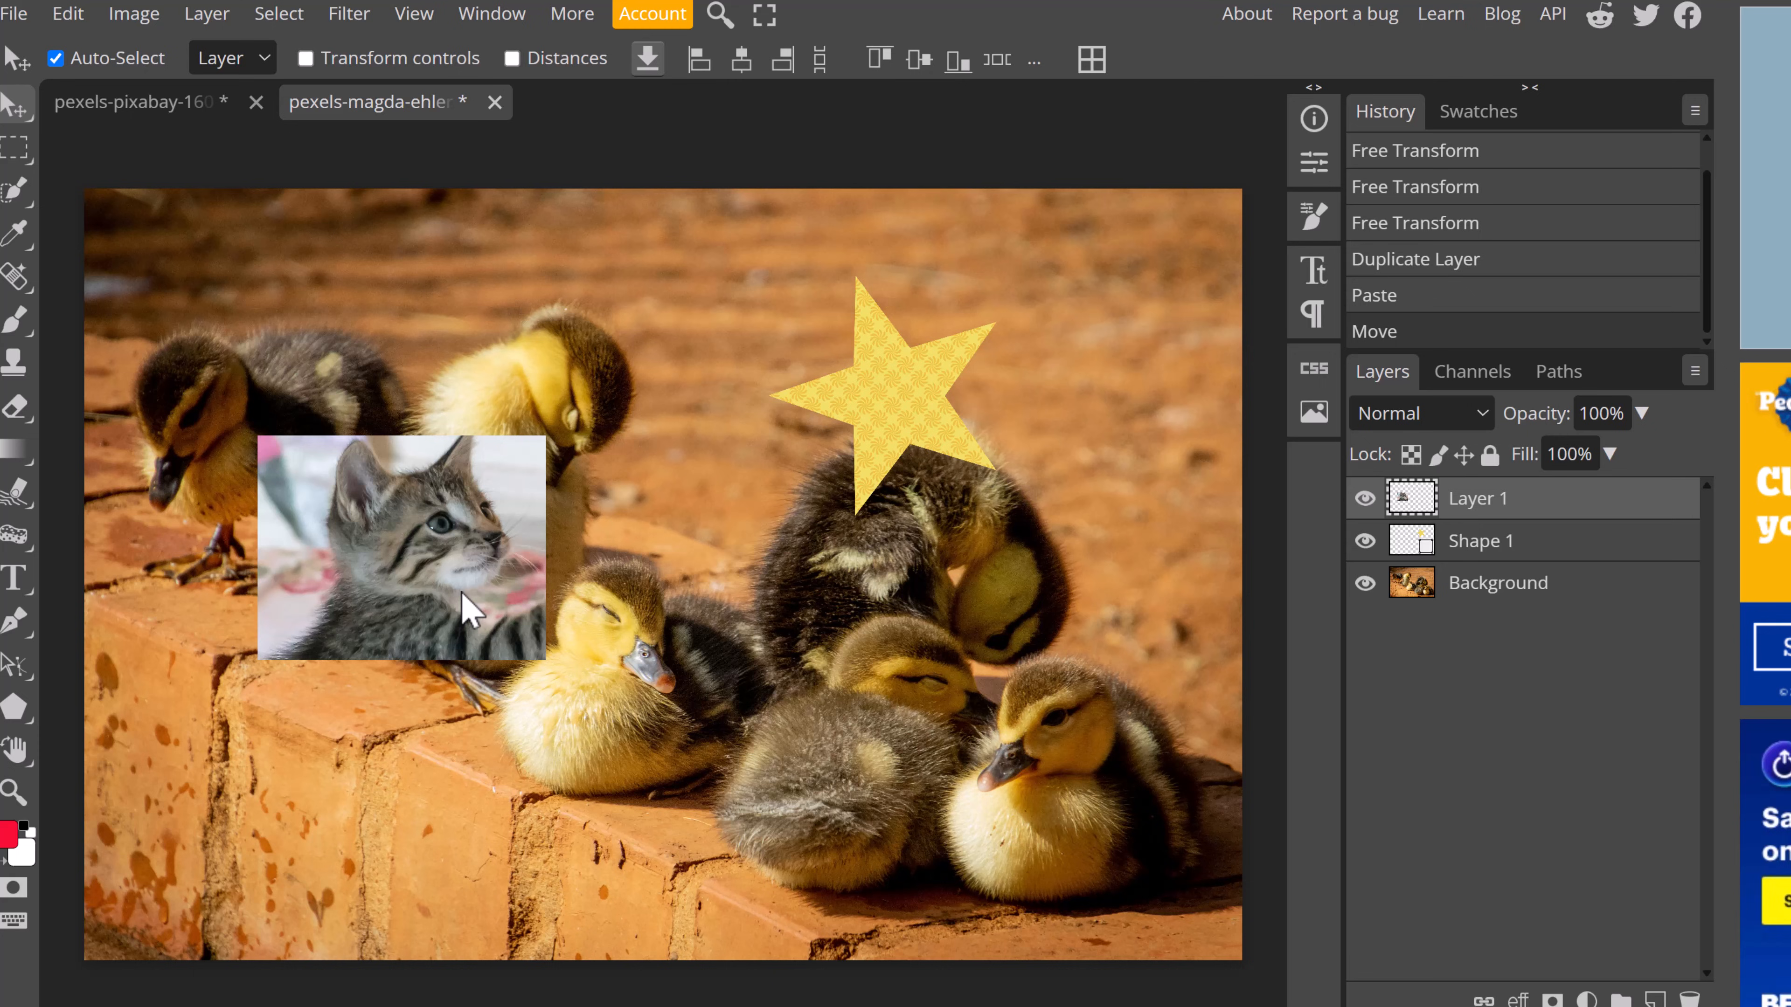
drag(577, 568, 455, 487)
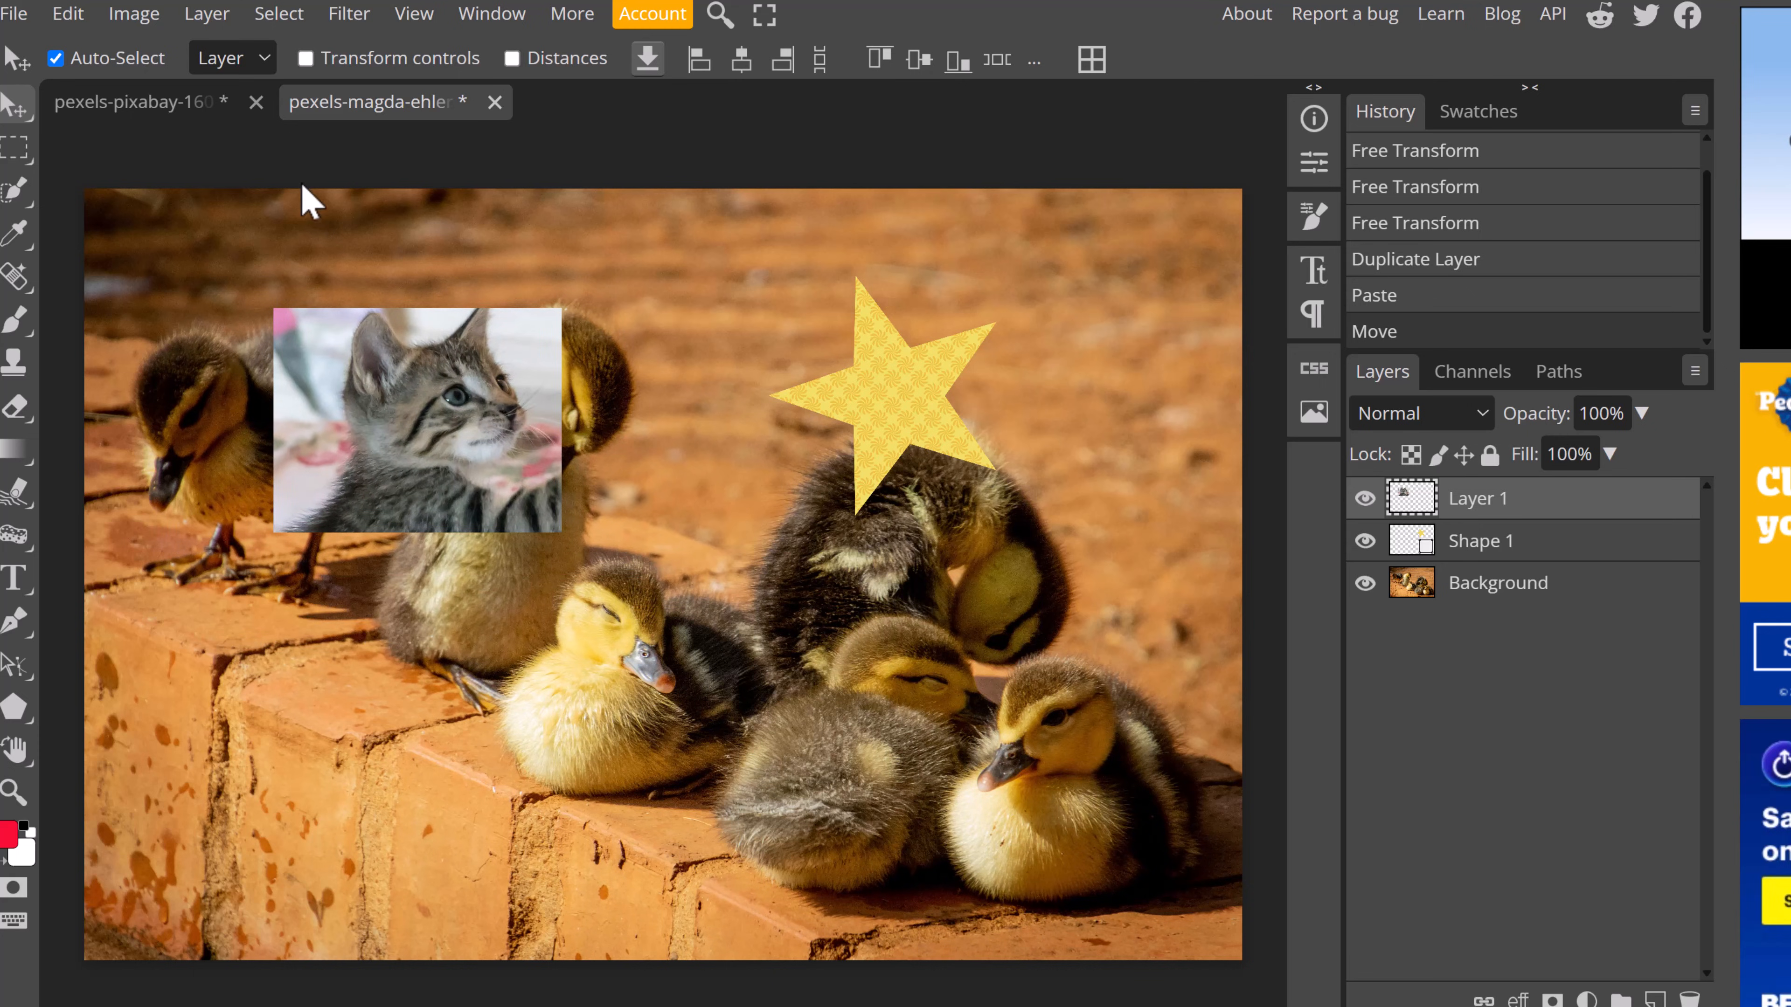
Scale the pasted kitten picture to about 116%, rotate it about 41° clockwise and shift it slightly toward the left edge of the photo.
click(305, 59)
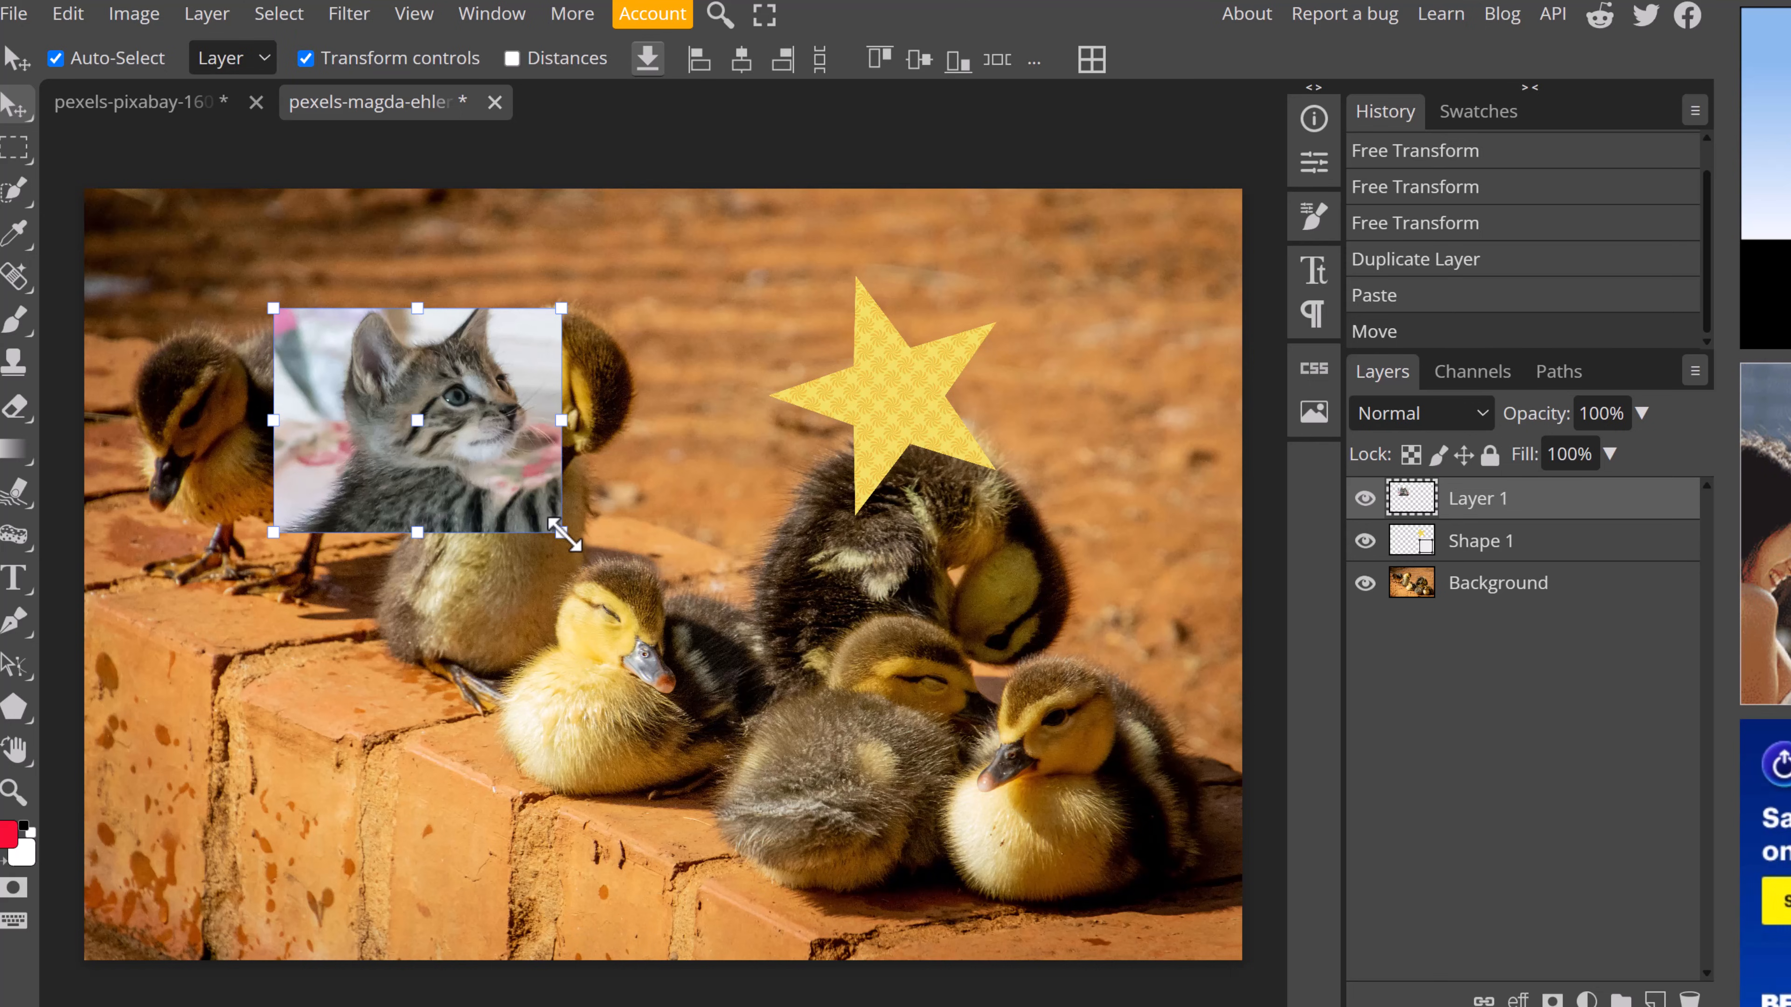
drag(564, 534, 610, 569)
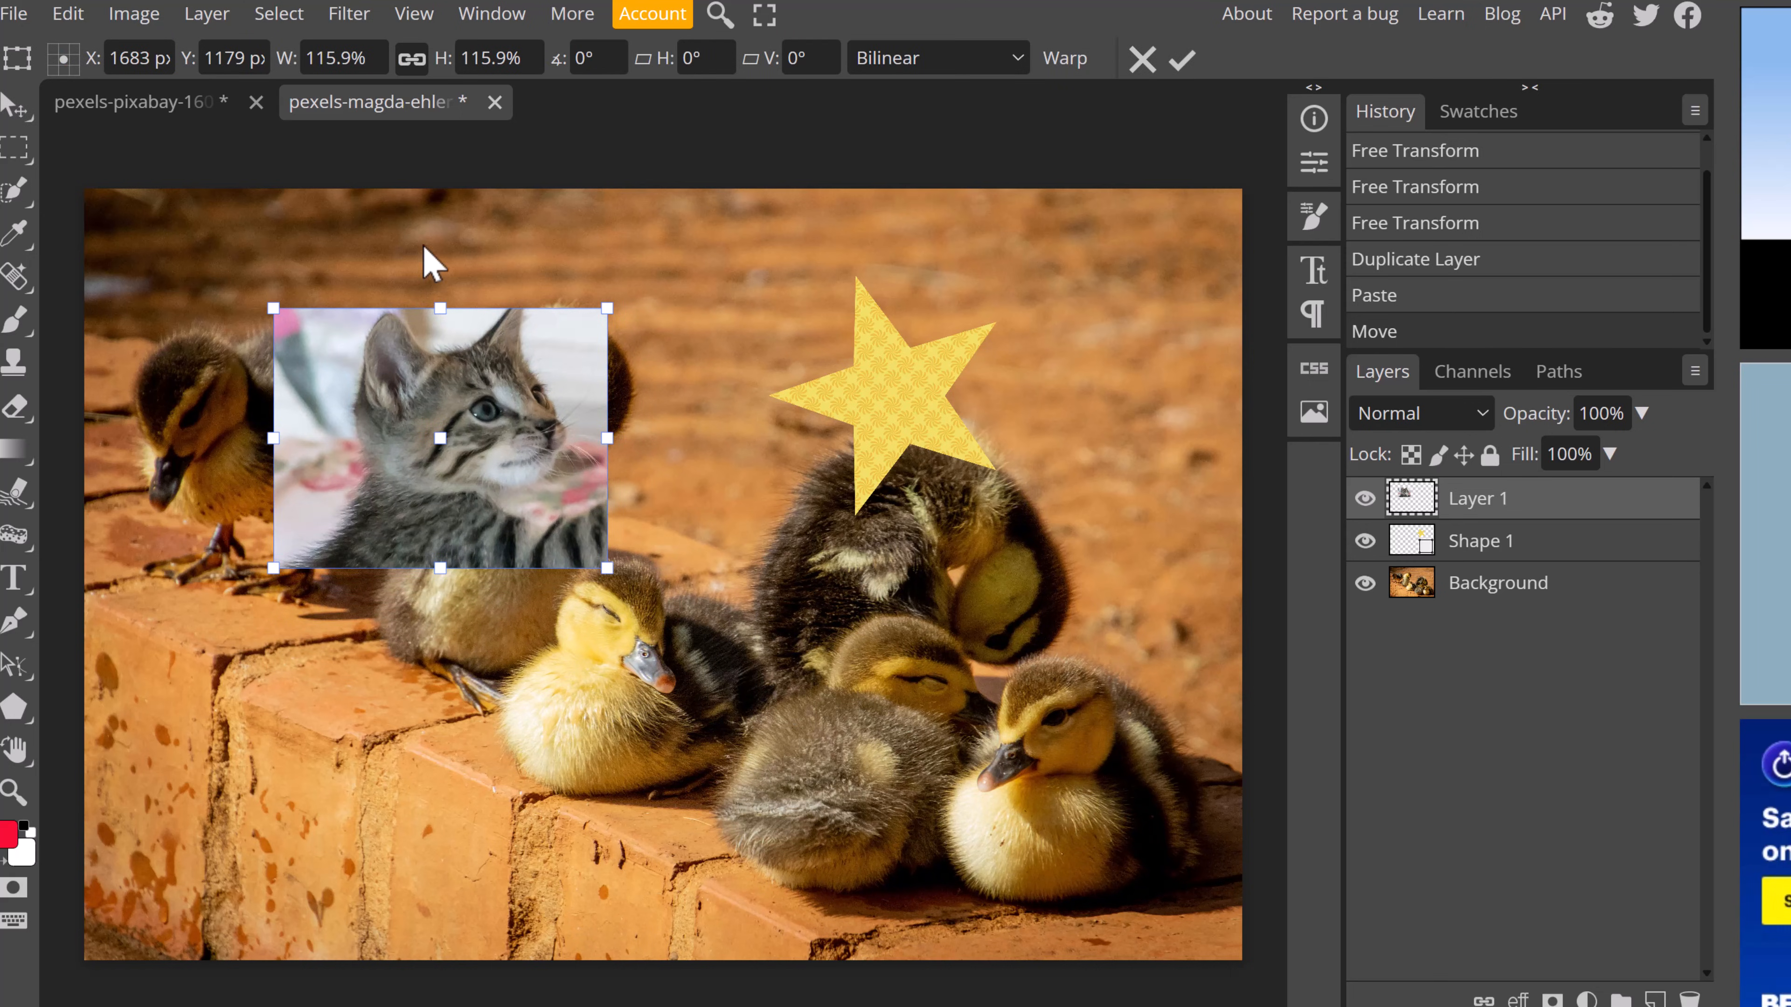
drag(434, 278, 487, 333)
drag(438, 419, 362, 462)
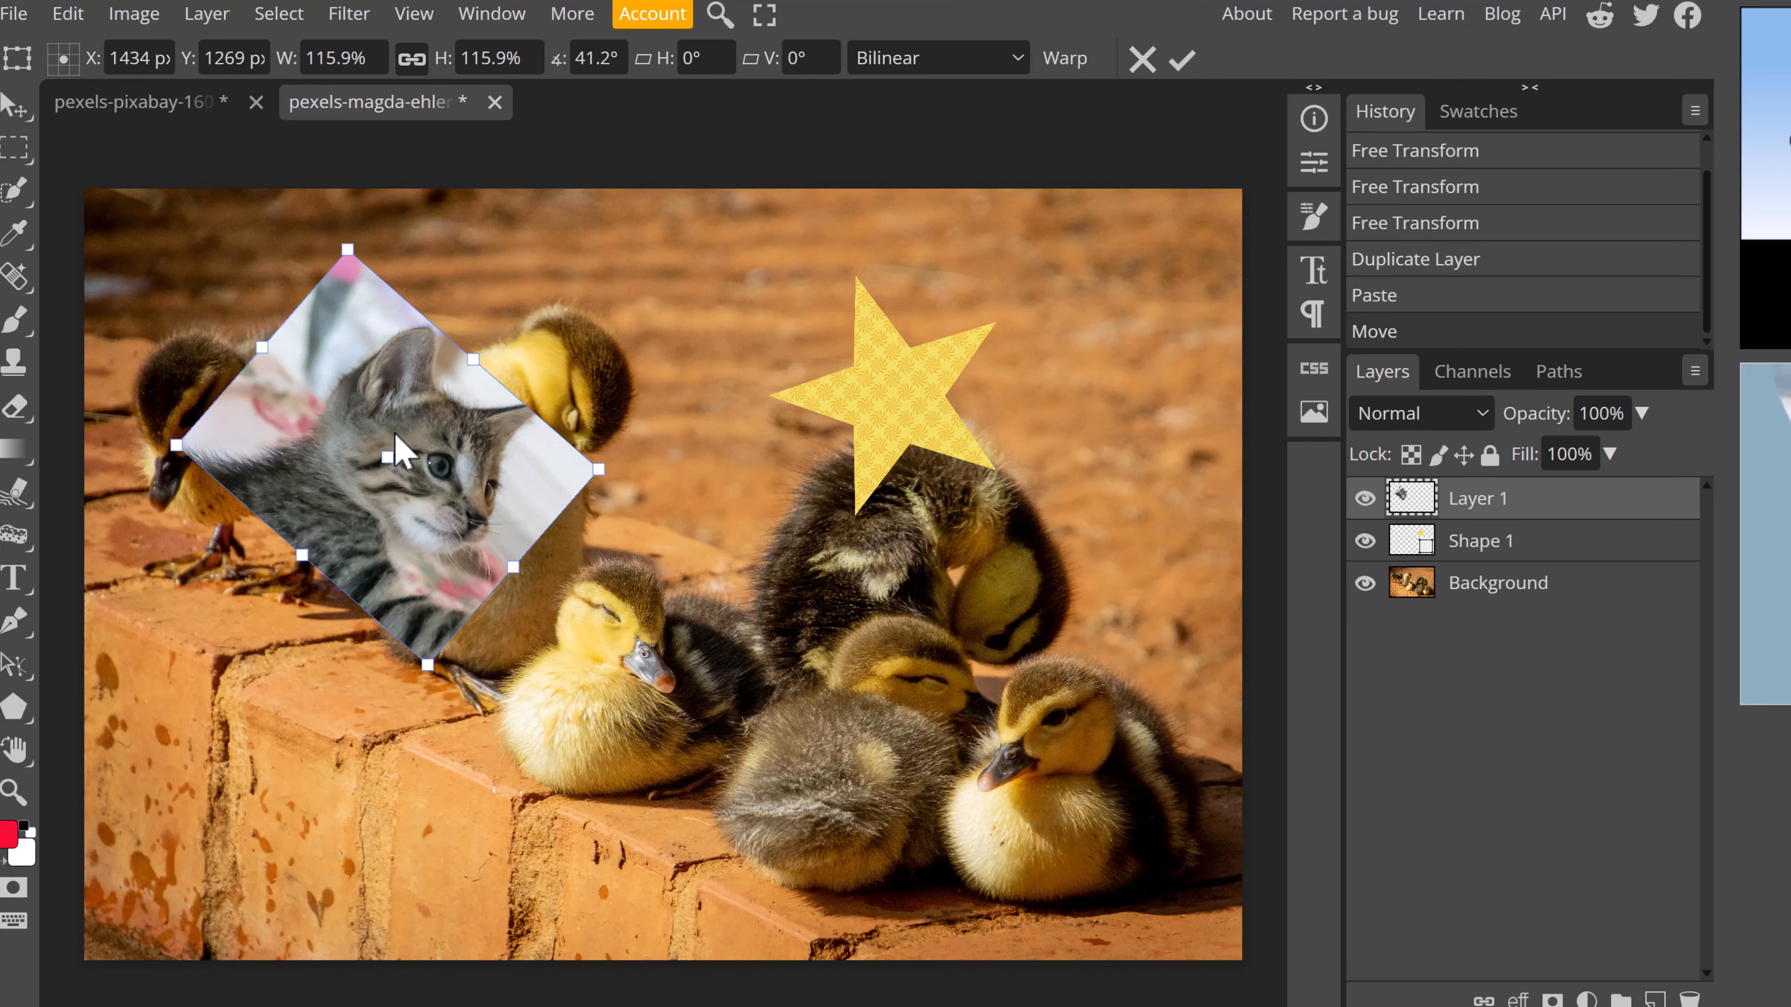
click(683, 498)
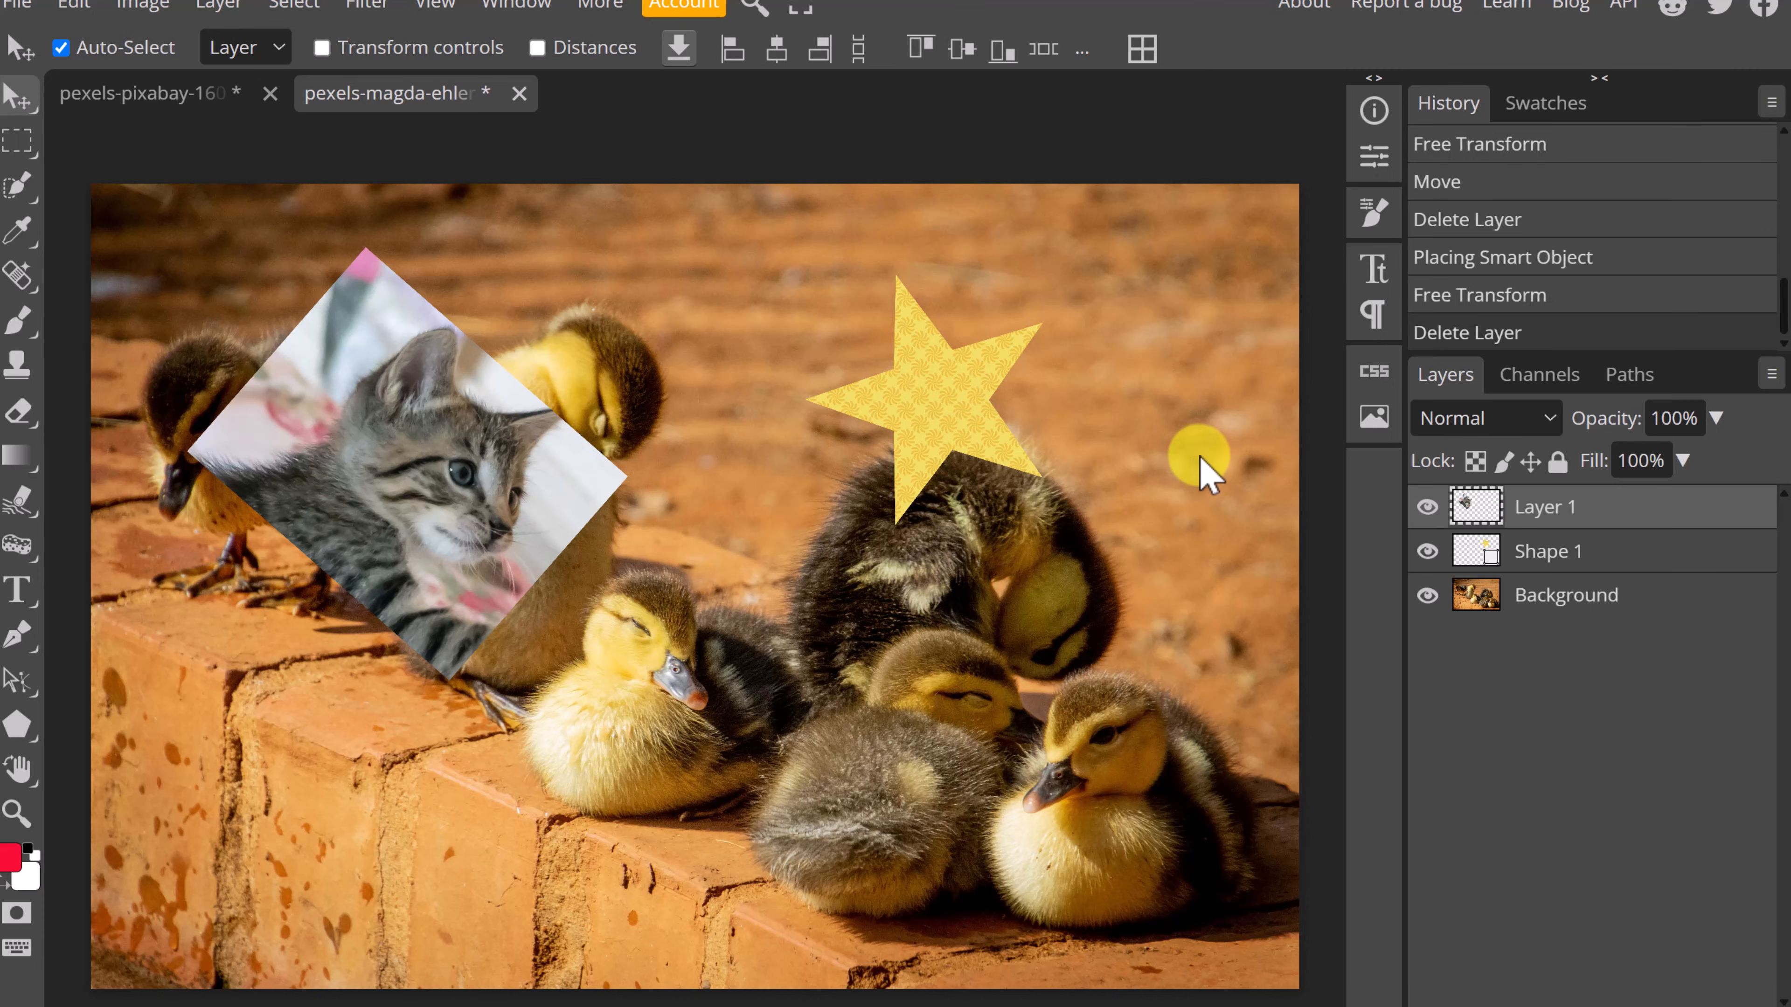
Search the image gallery for dog and place the picture of the brown puppy in a wooden crate into the duckling photo.
click(1375, 417)
click(987, 155)
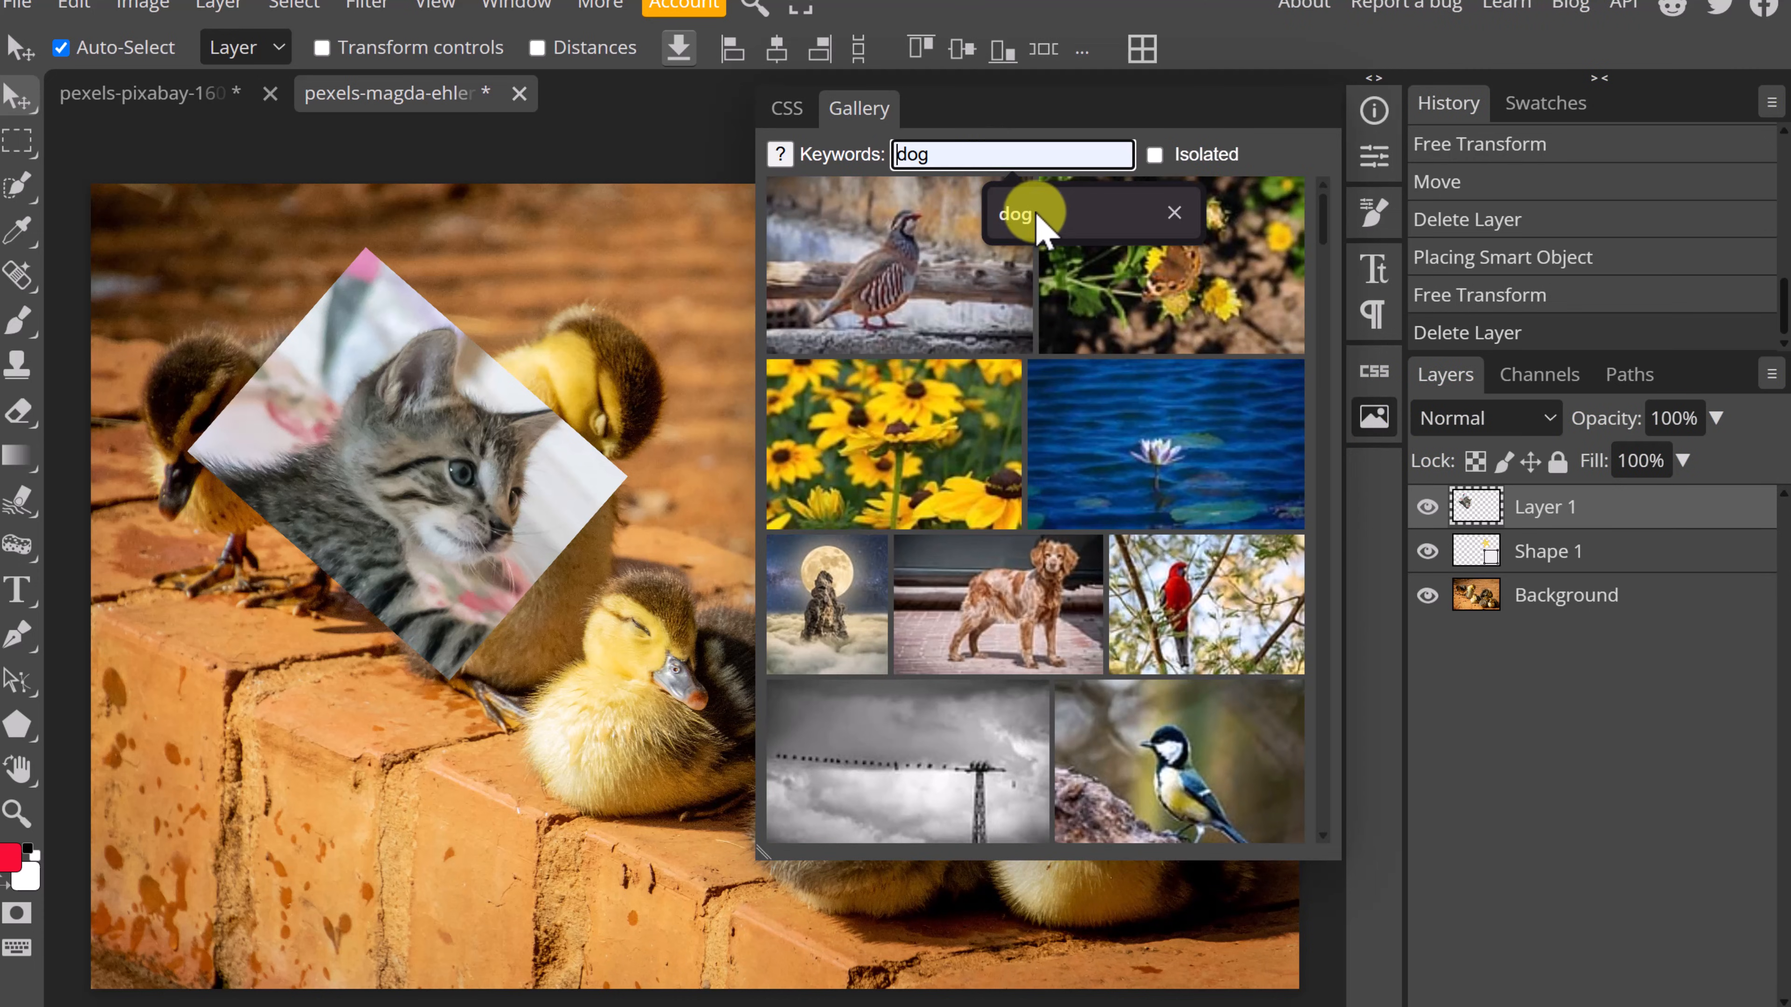
click(1036, 215)
scroll(1033, 480, down, 5)
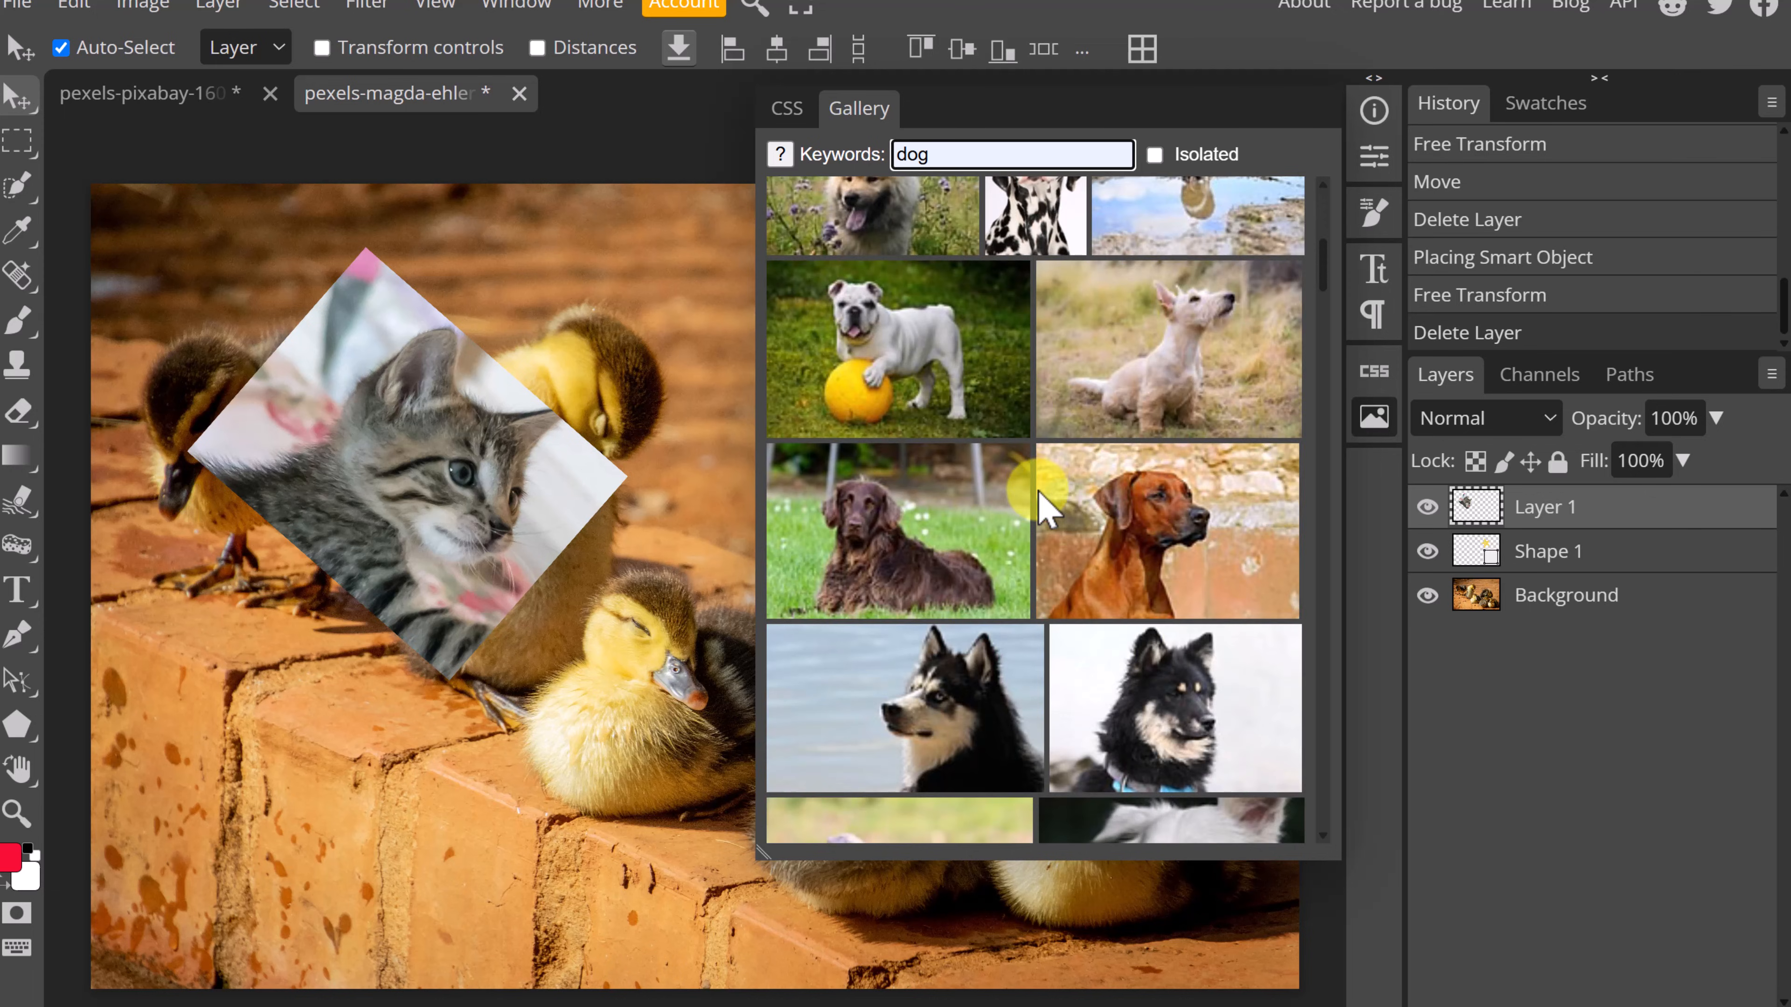
scroll(1043, 494, up, 5)
scroll(1045, 498, up, 1)
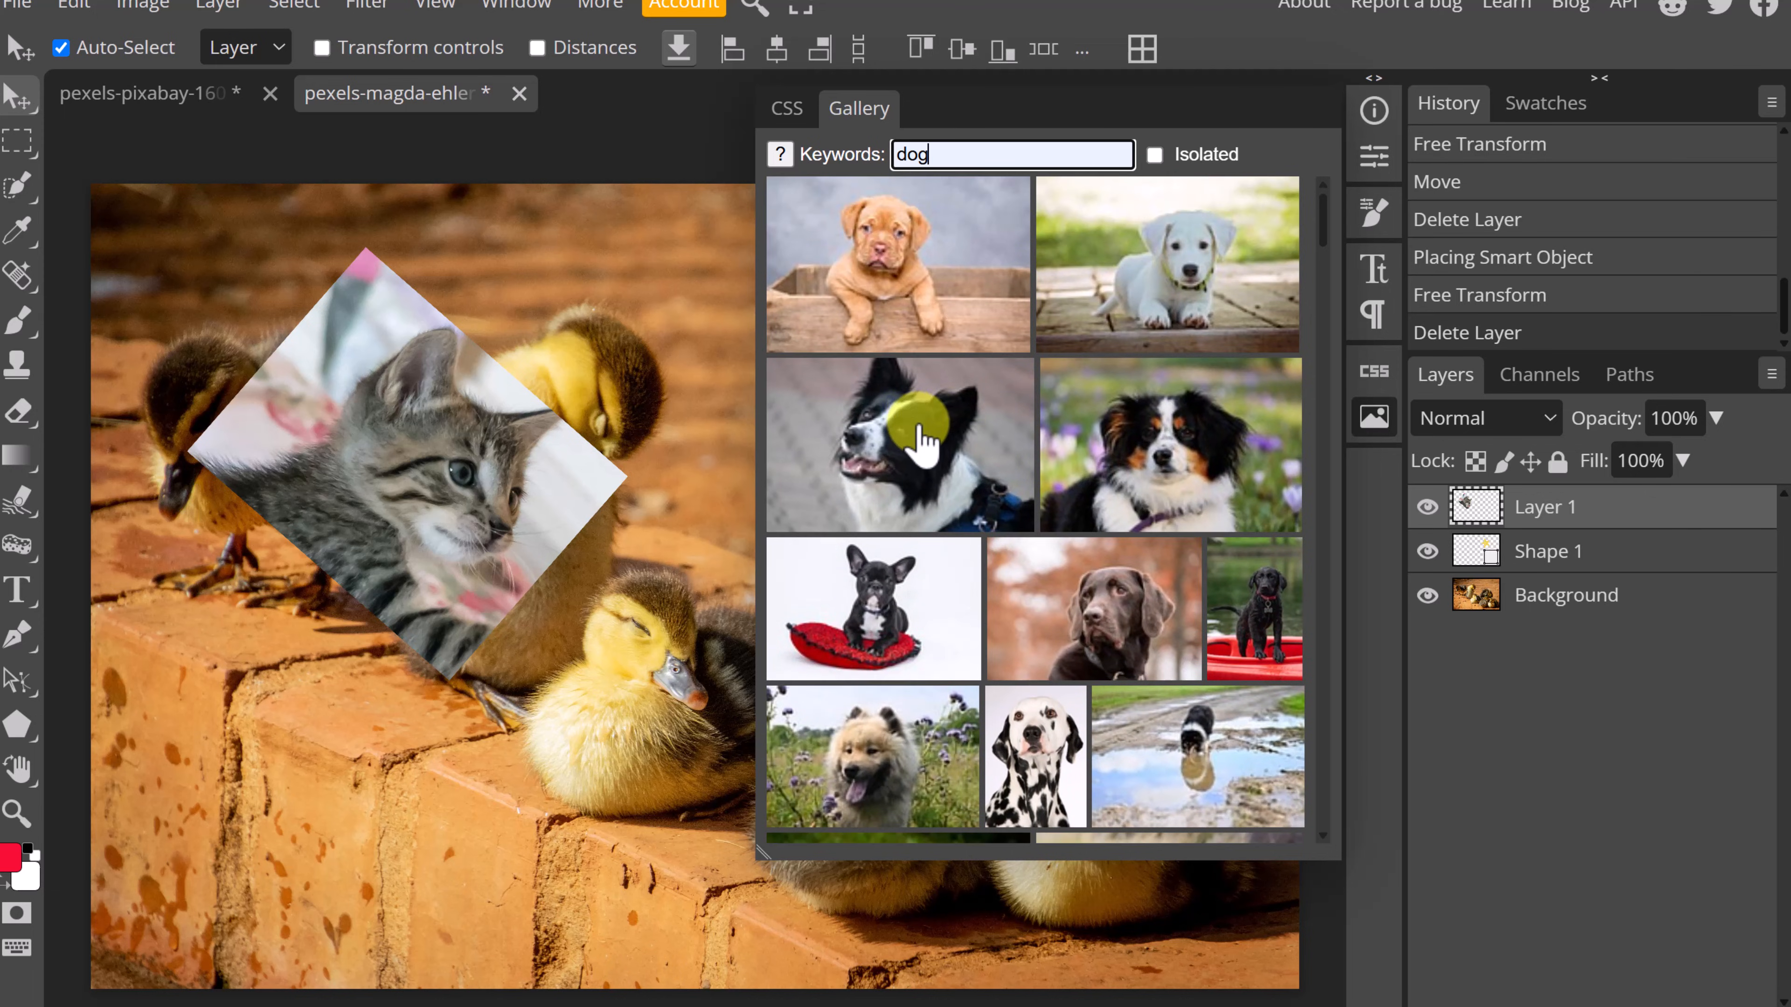
click(851, 261)
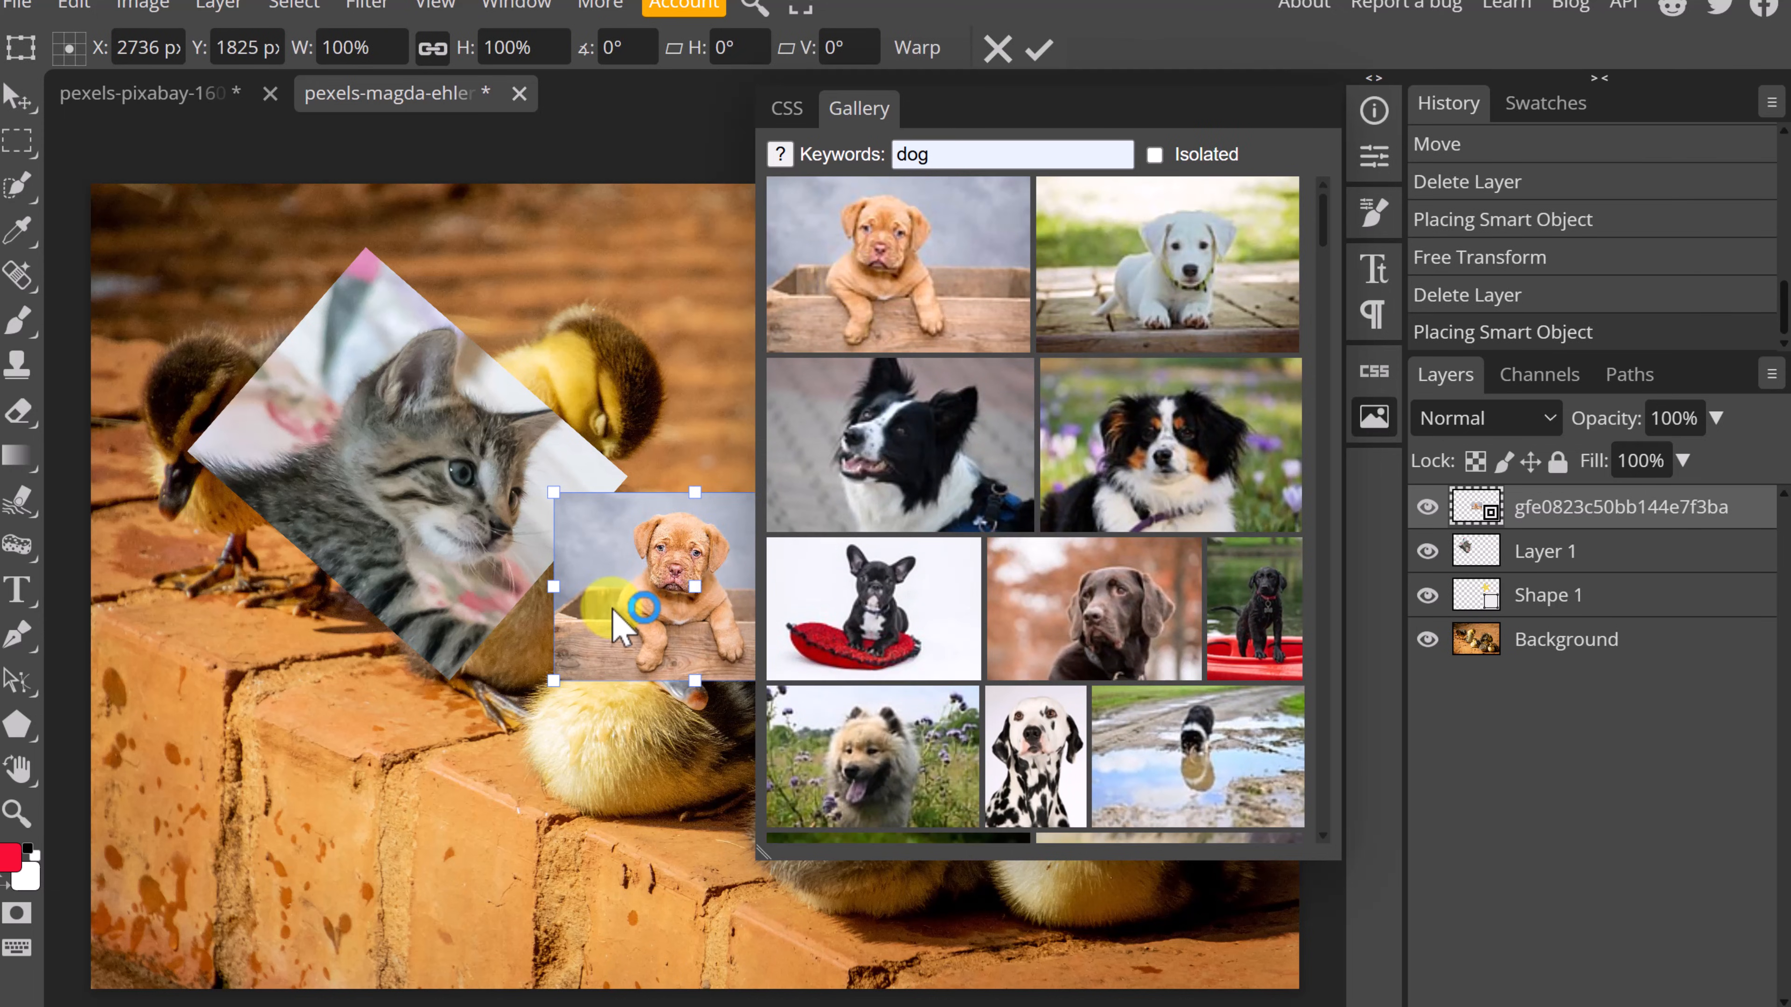
Enlarge the puppy picture to about 211% and position it over the star, beside the rotated kitten picture.
drag(601, 601, 462, 438)
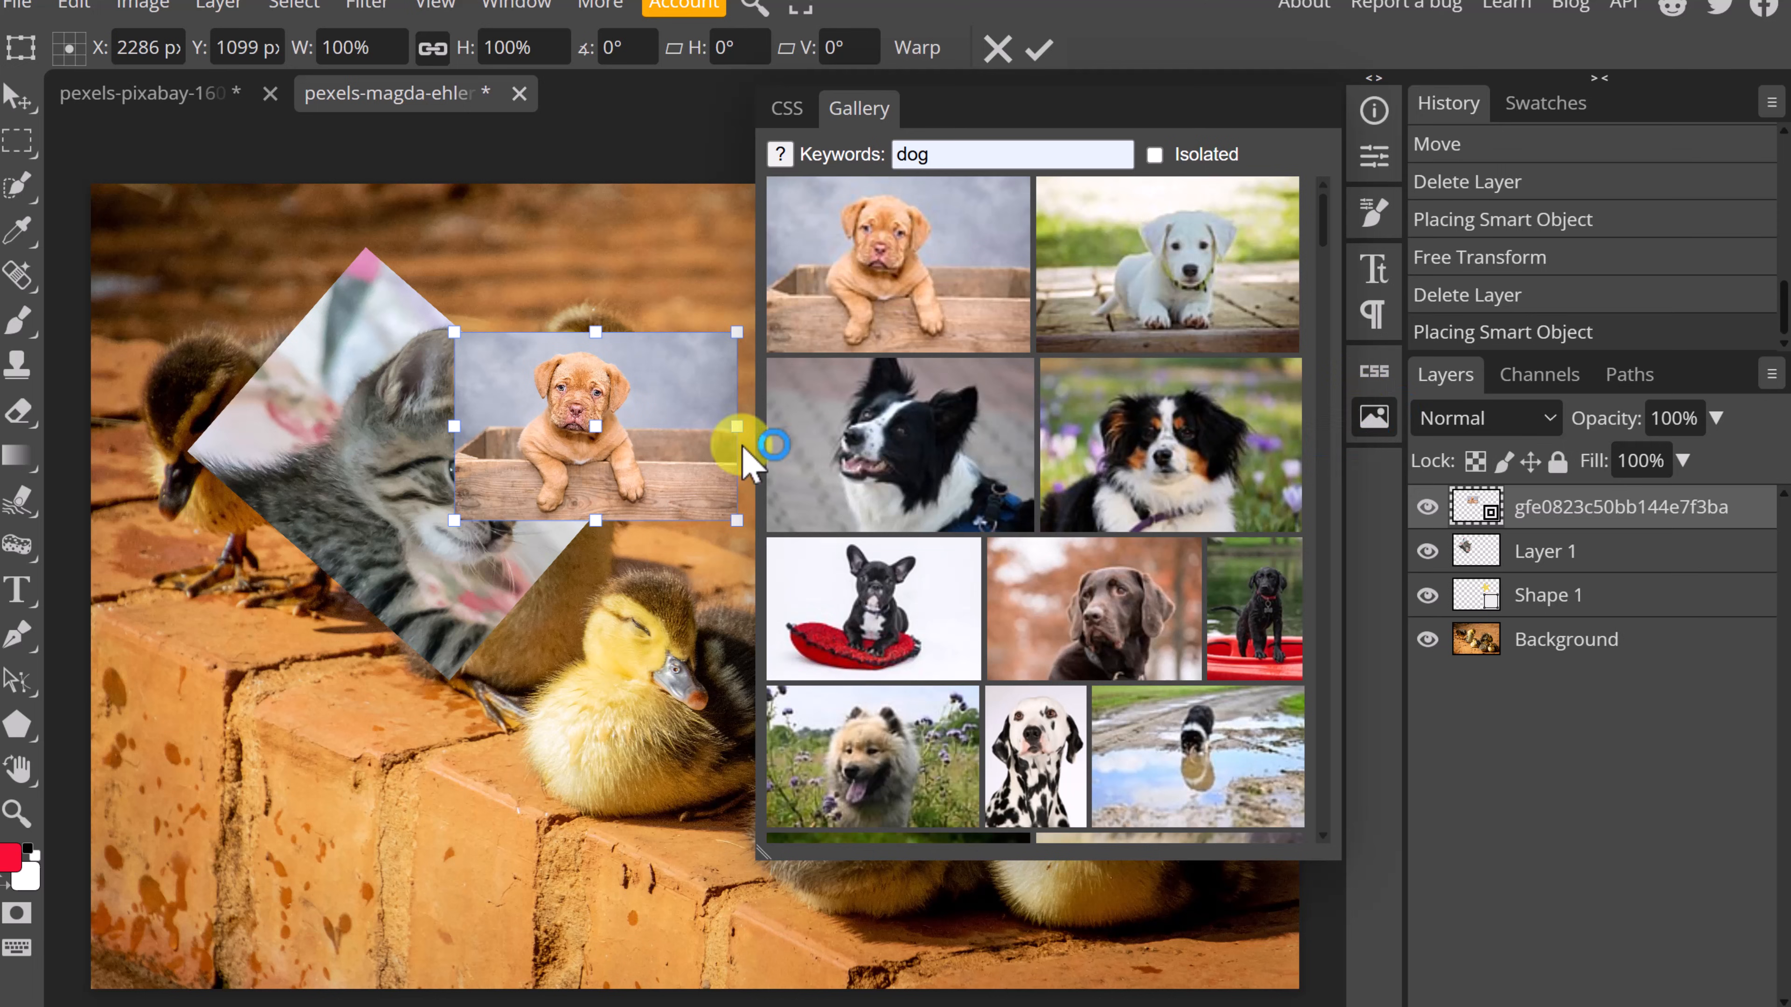
click(1360, 439)
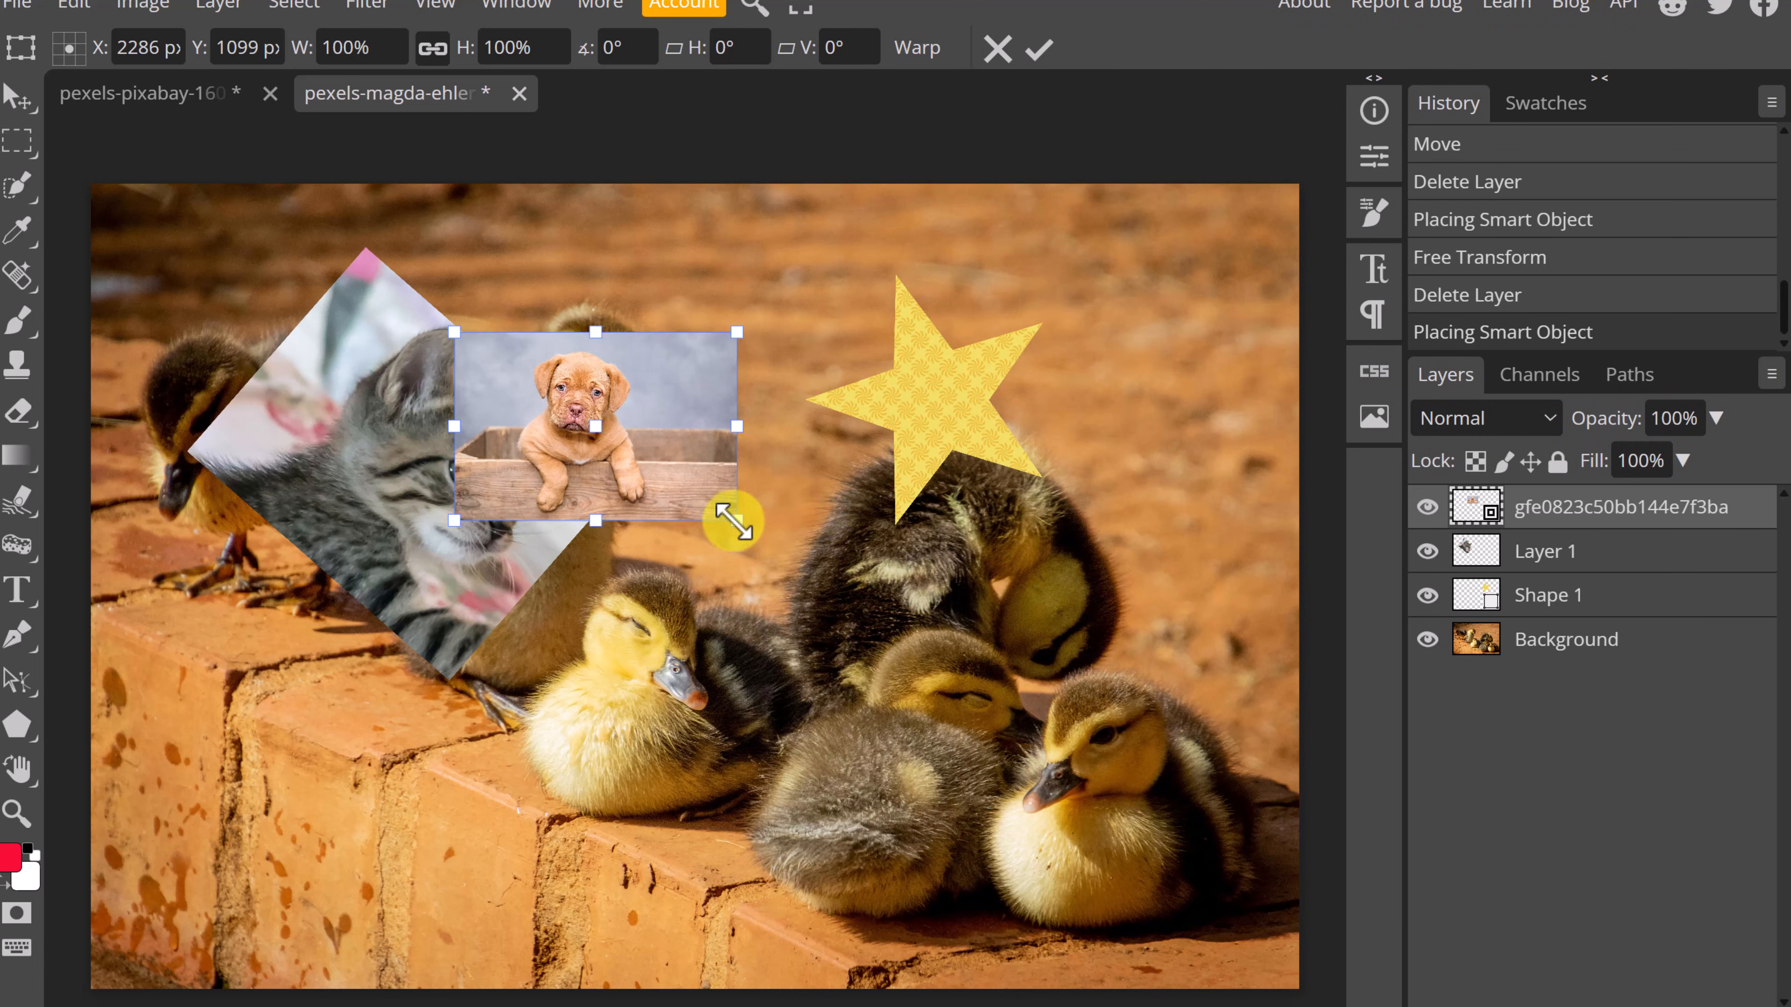
drag(782, 549, 1071, 692)
drag(960, 643, 1108, 575)
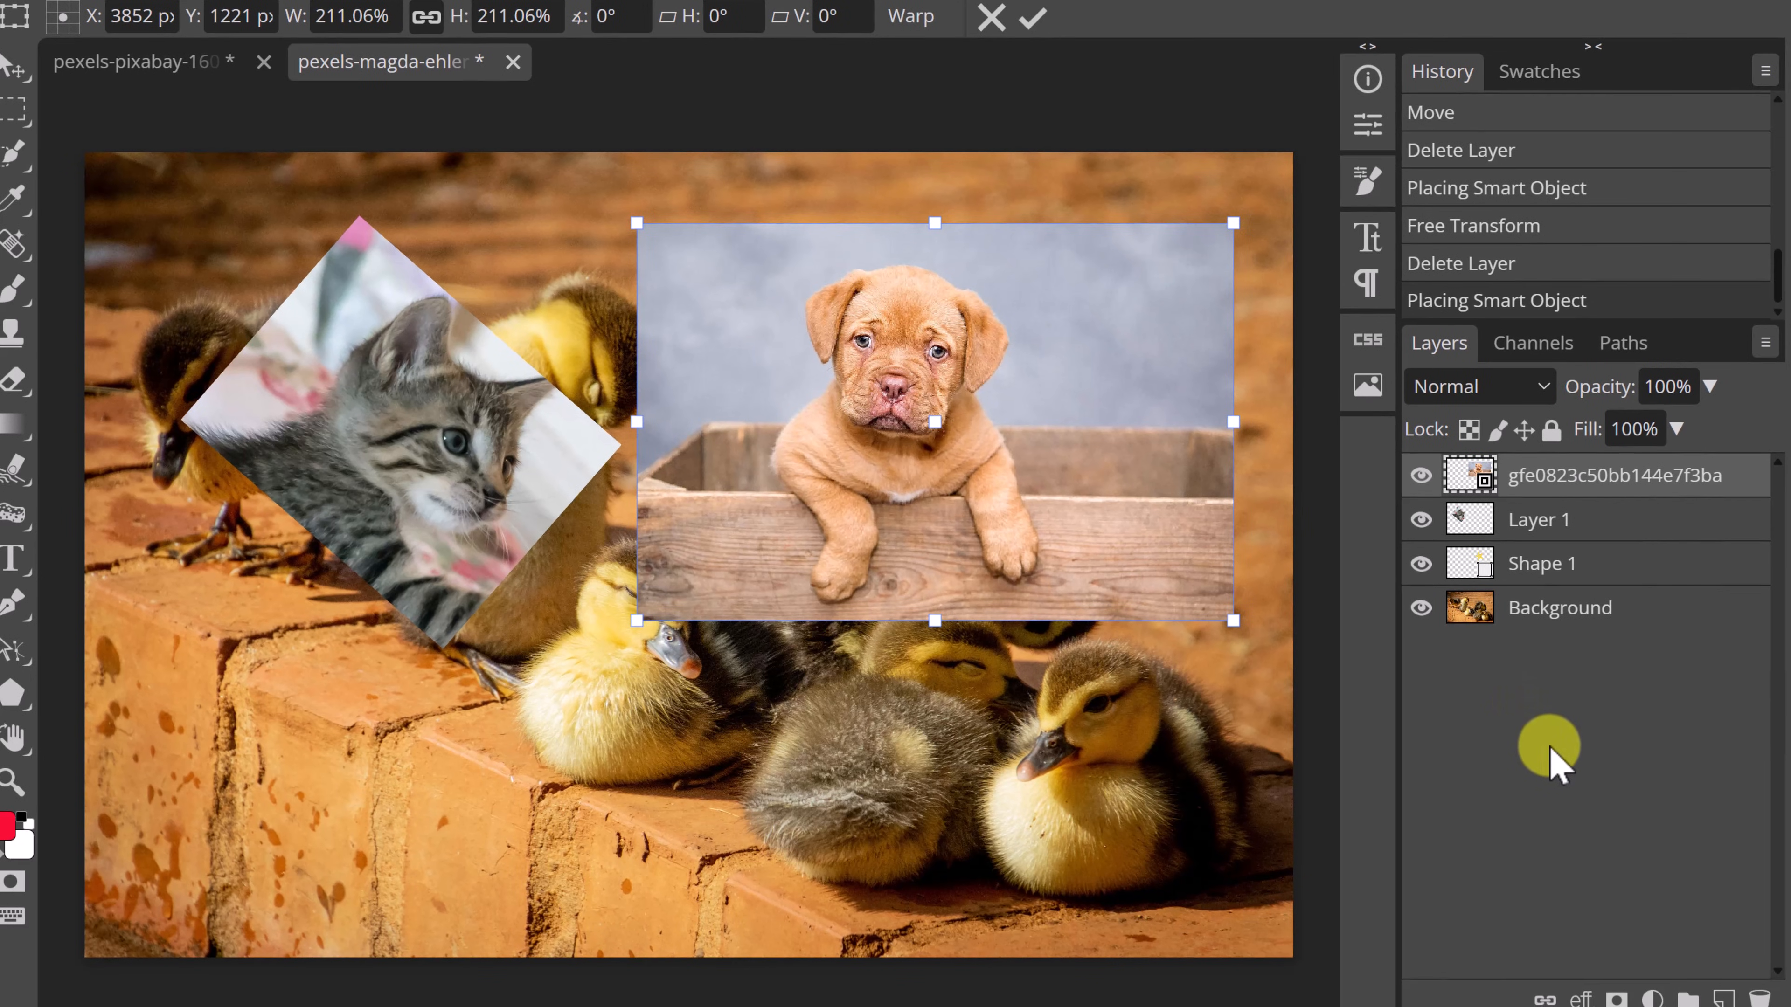
Add a Stroke layer style around the puppy picture and compare the image with the stroke off and on.
click(1582, 998)
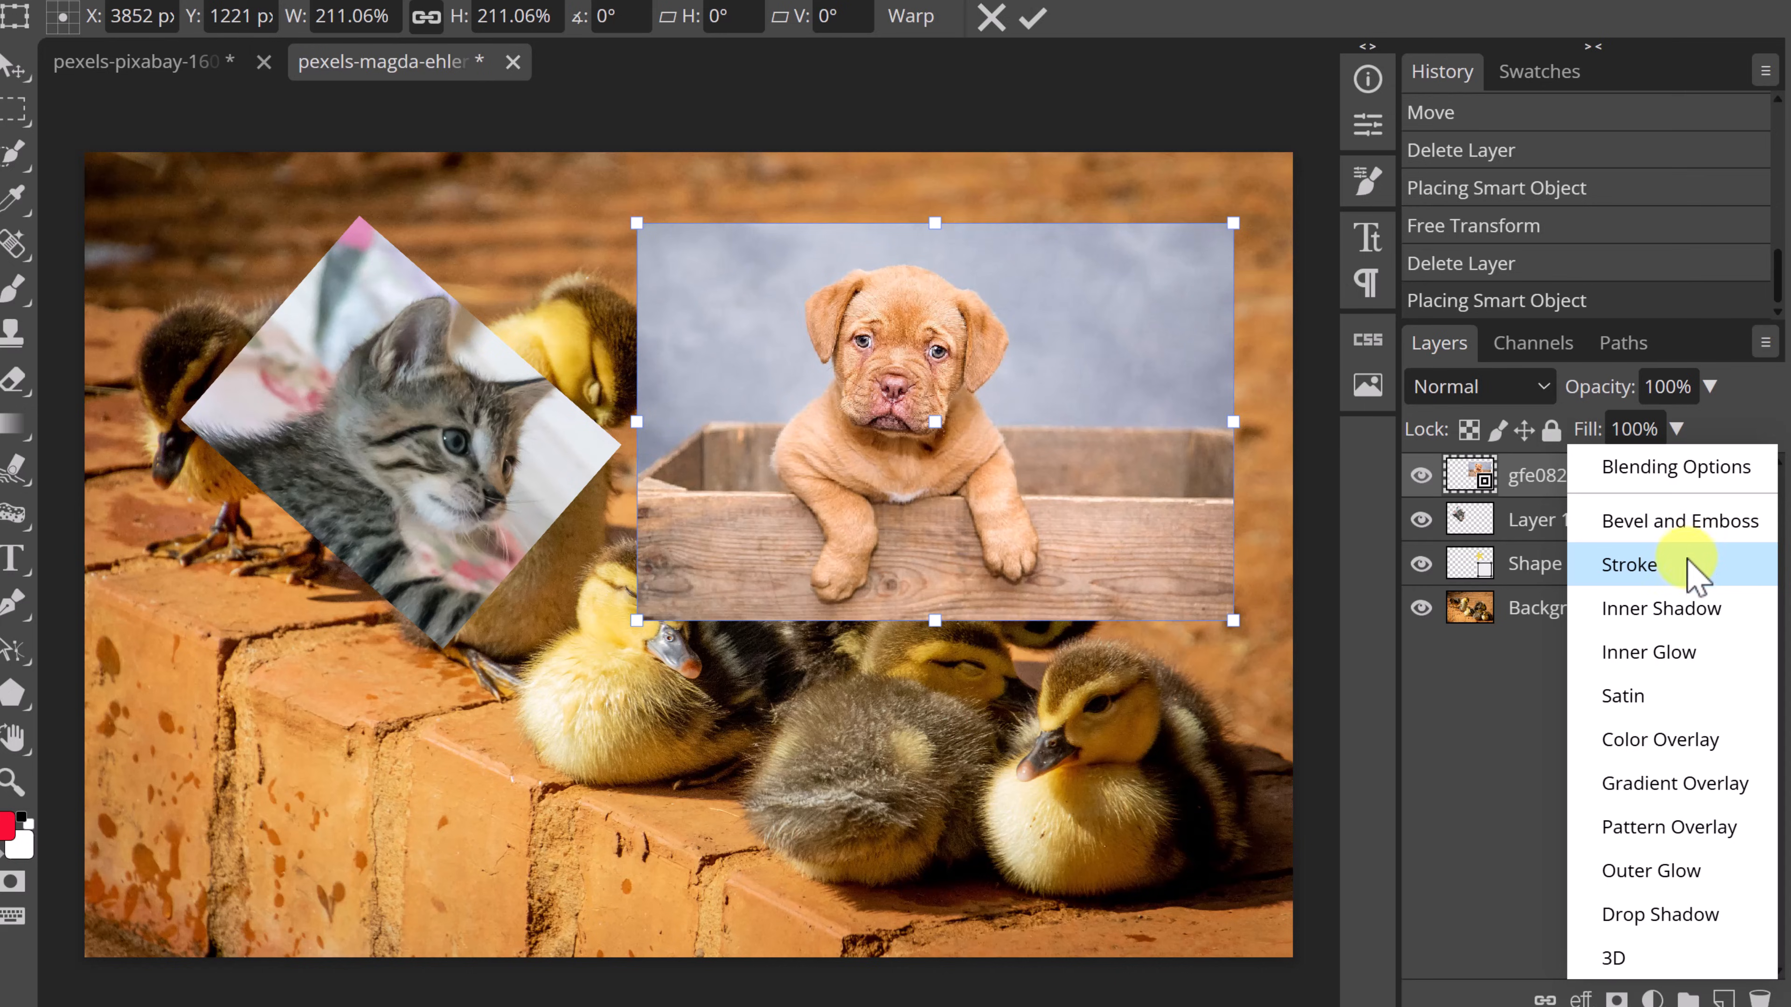
click(1691, 575)
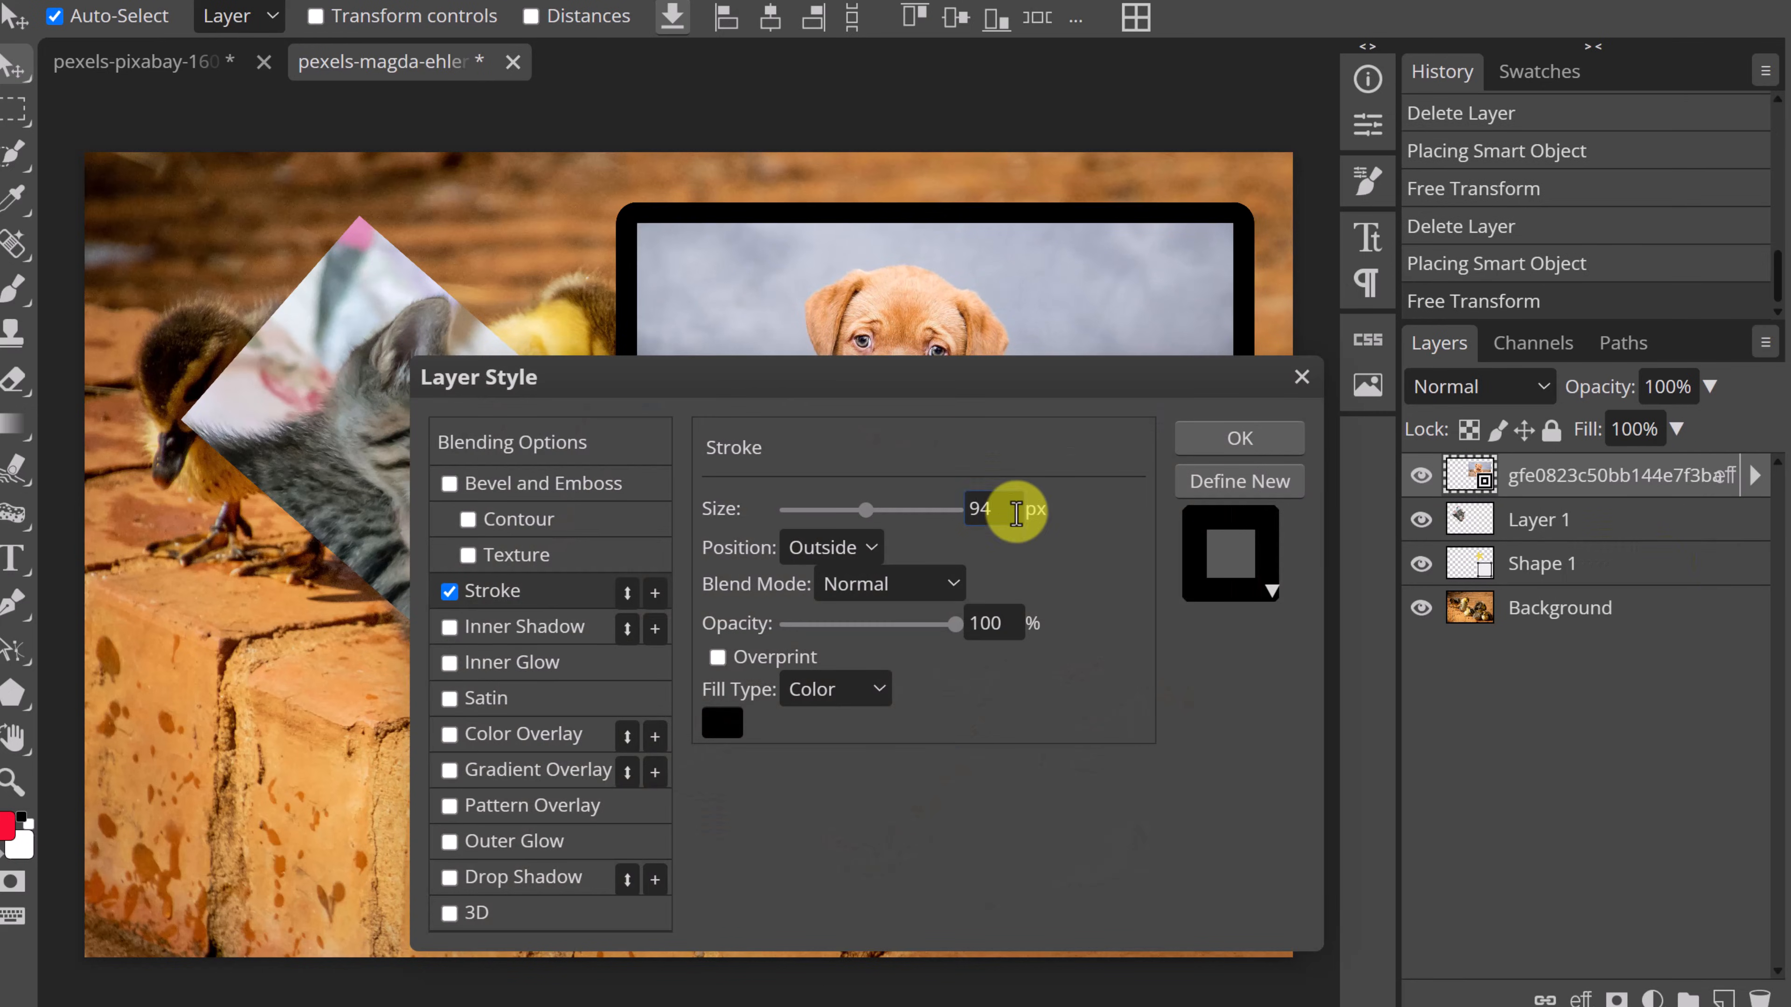
drag(745, 400, 808, 443)
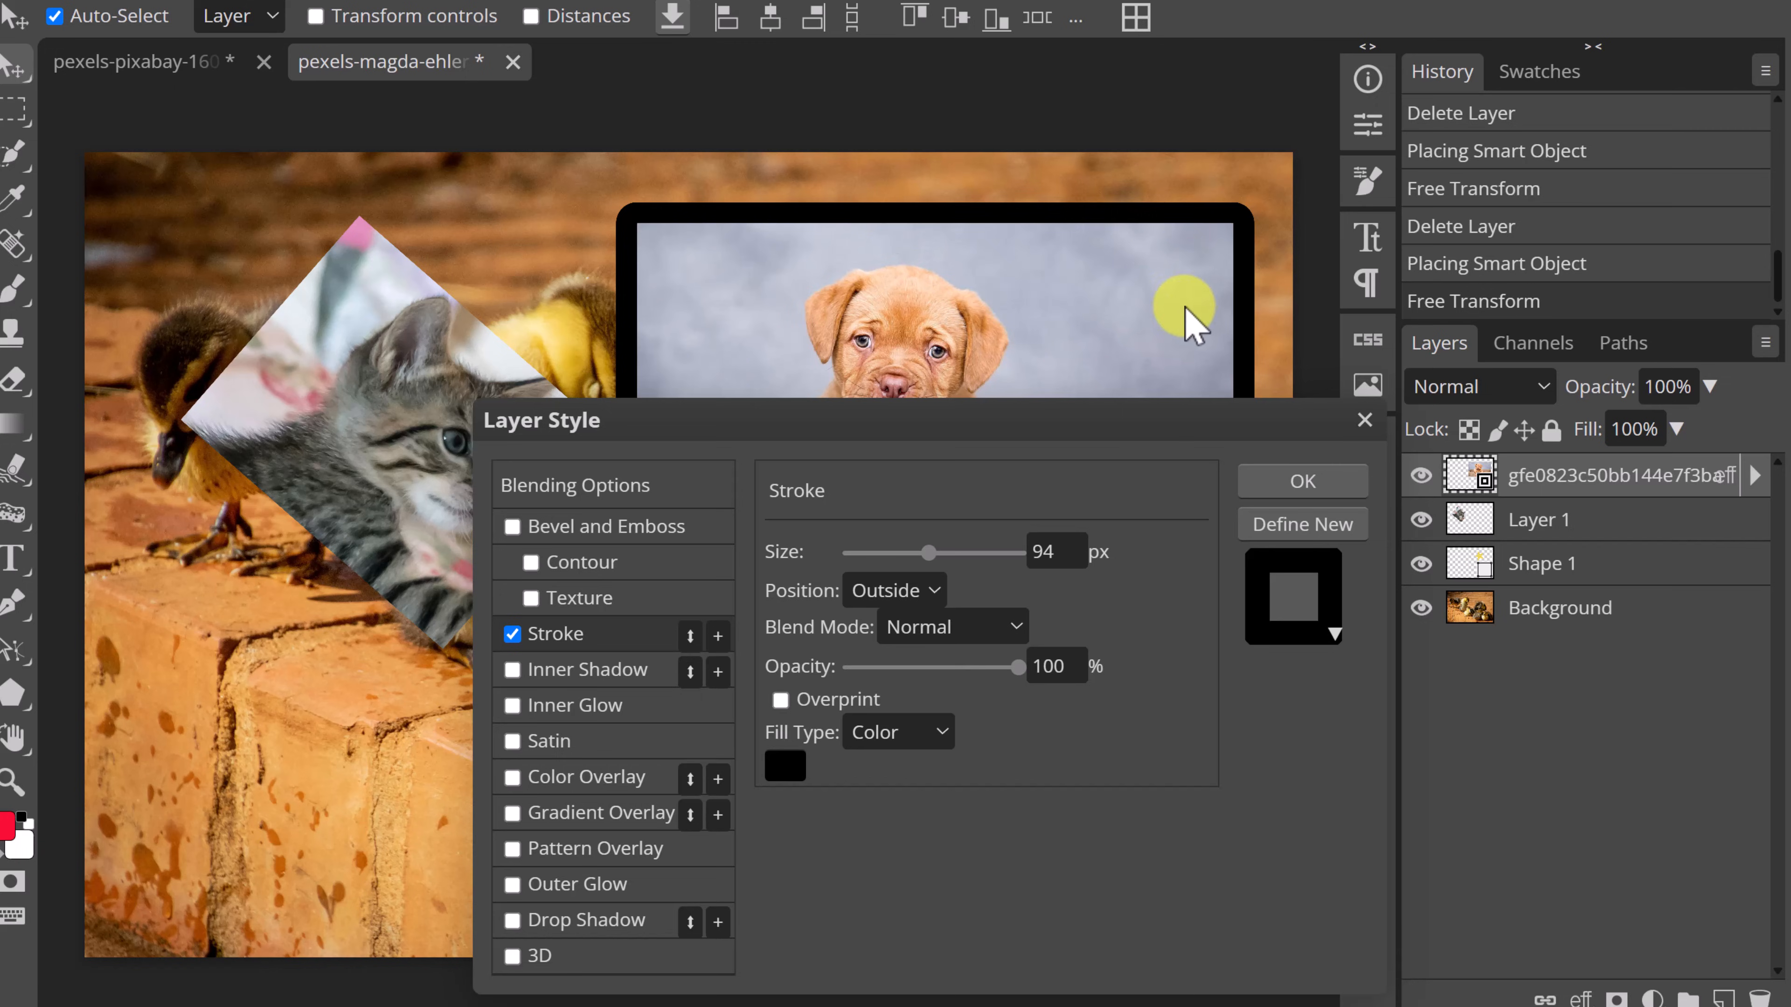
click(512, 635)
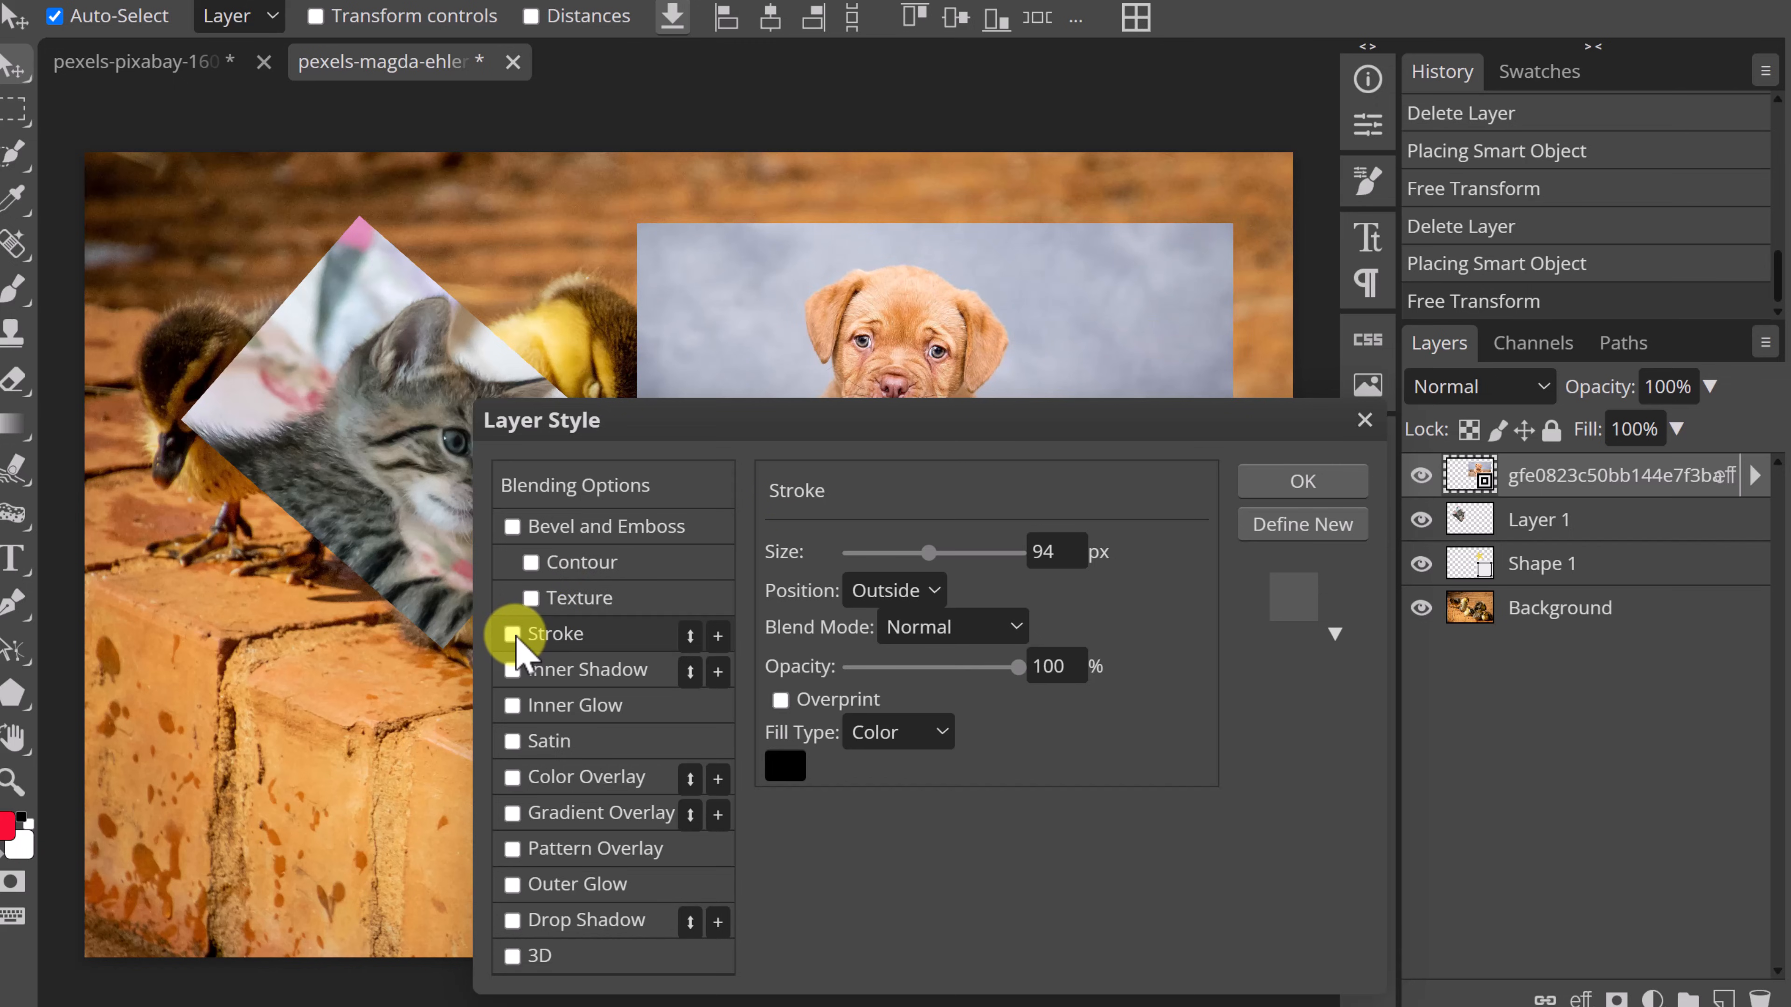
click(513, 635)
Set the puppy picture's stroke colour to blue 0b20ee and its size to 52 px.
click(793, 767)
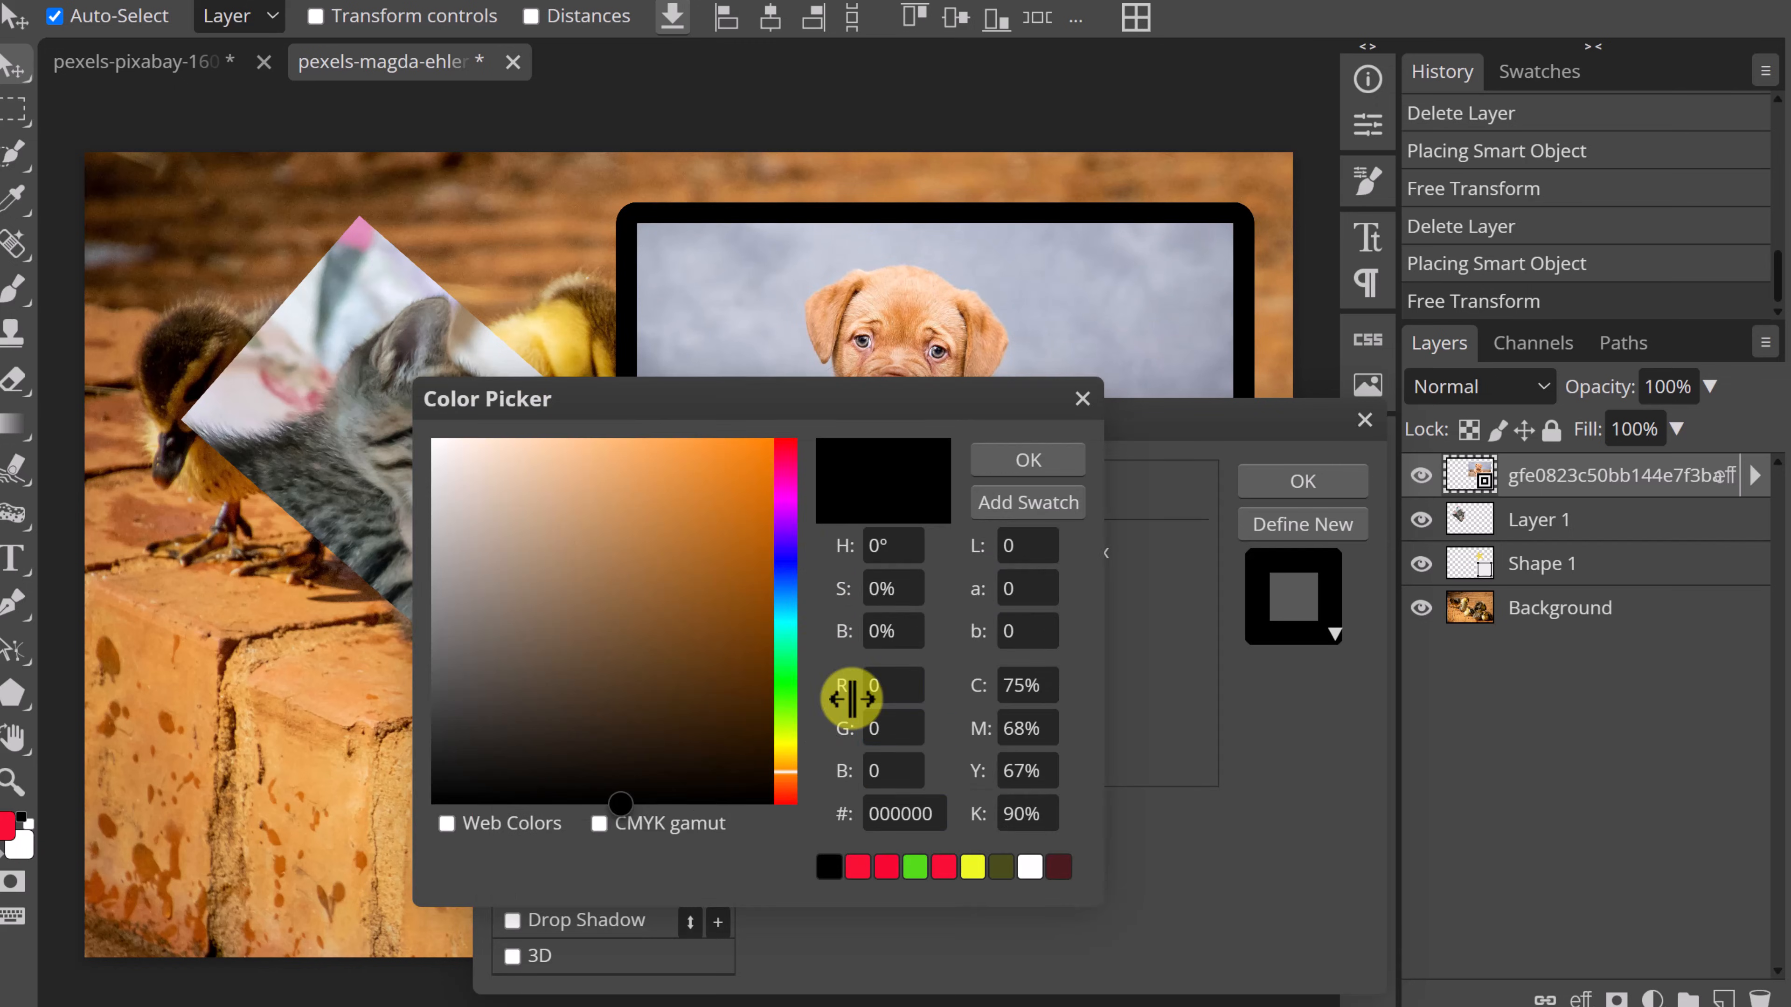
click(784, 566)
click(758, 463)
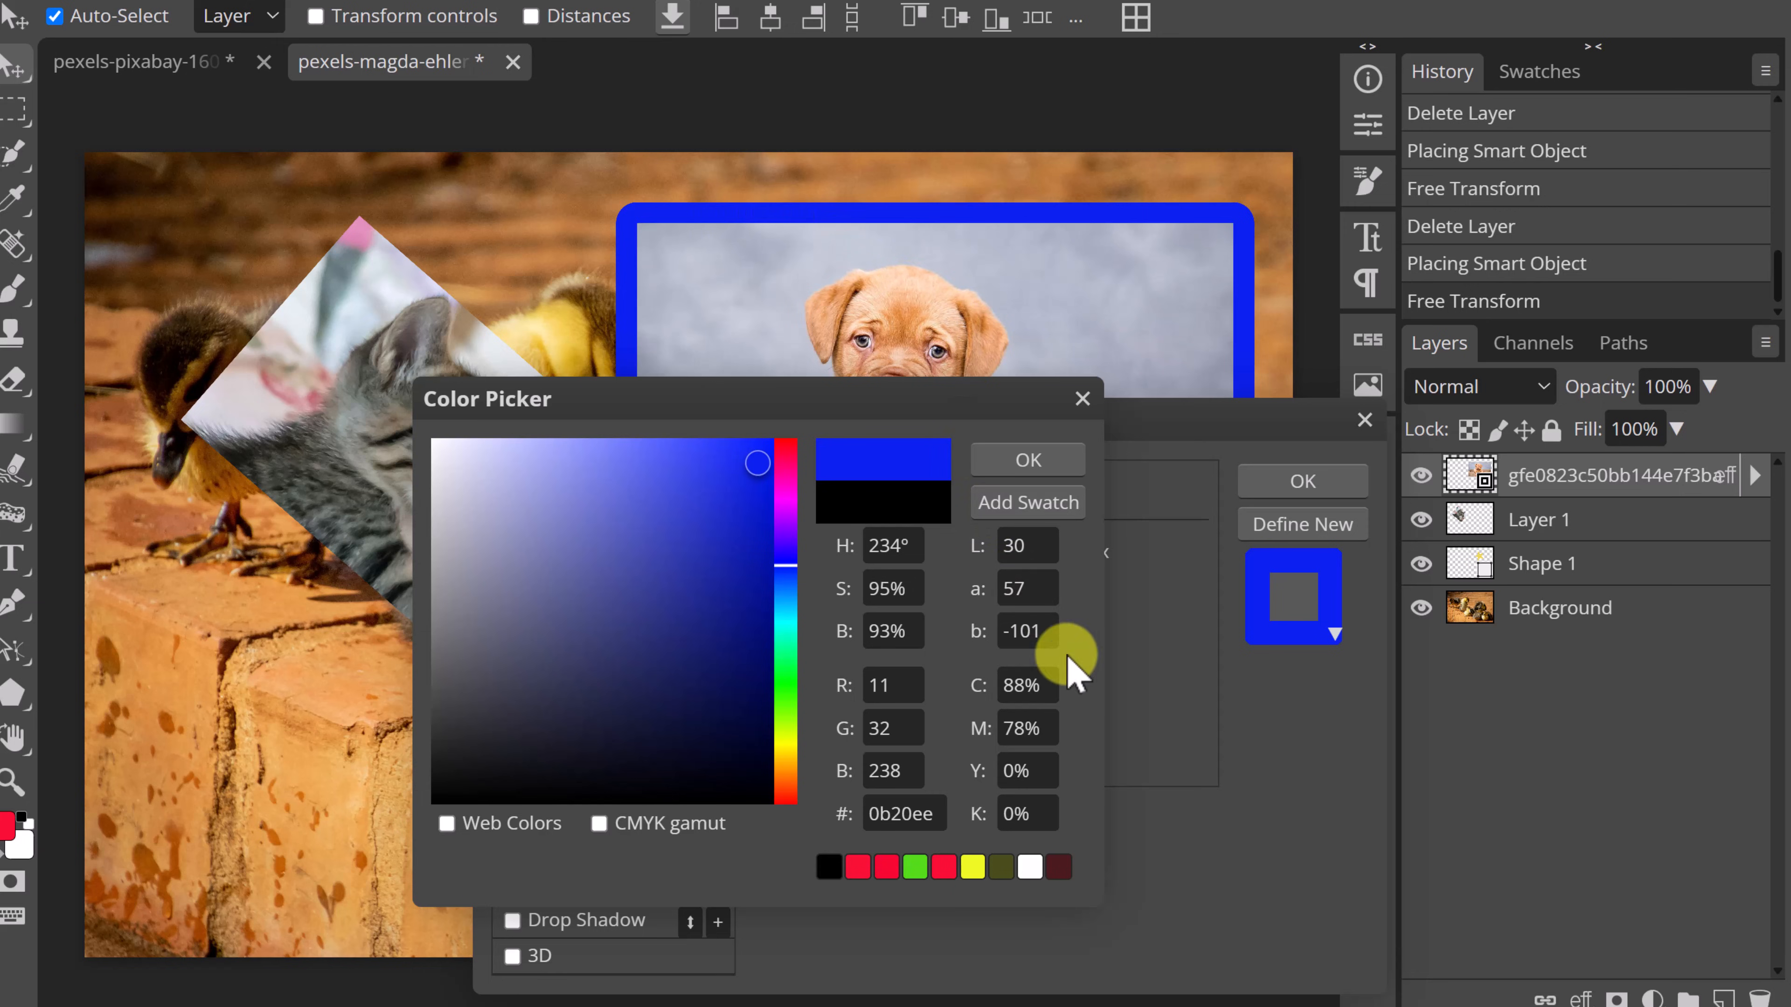
click(1061, 465)
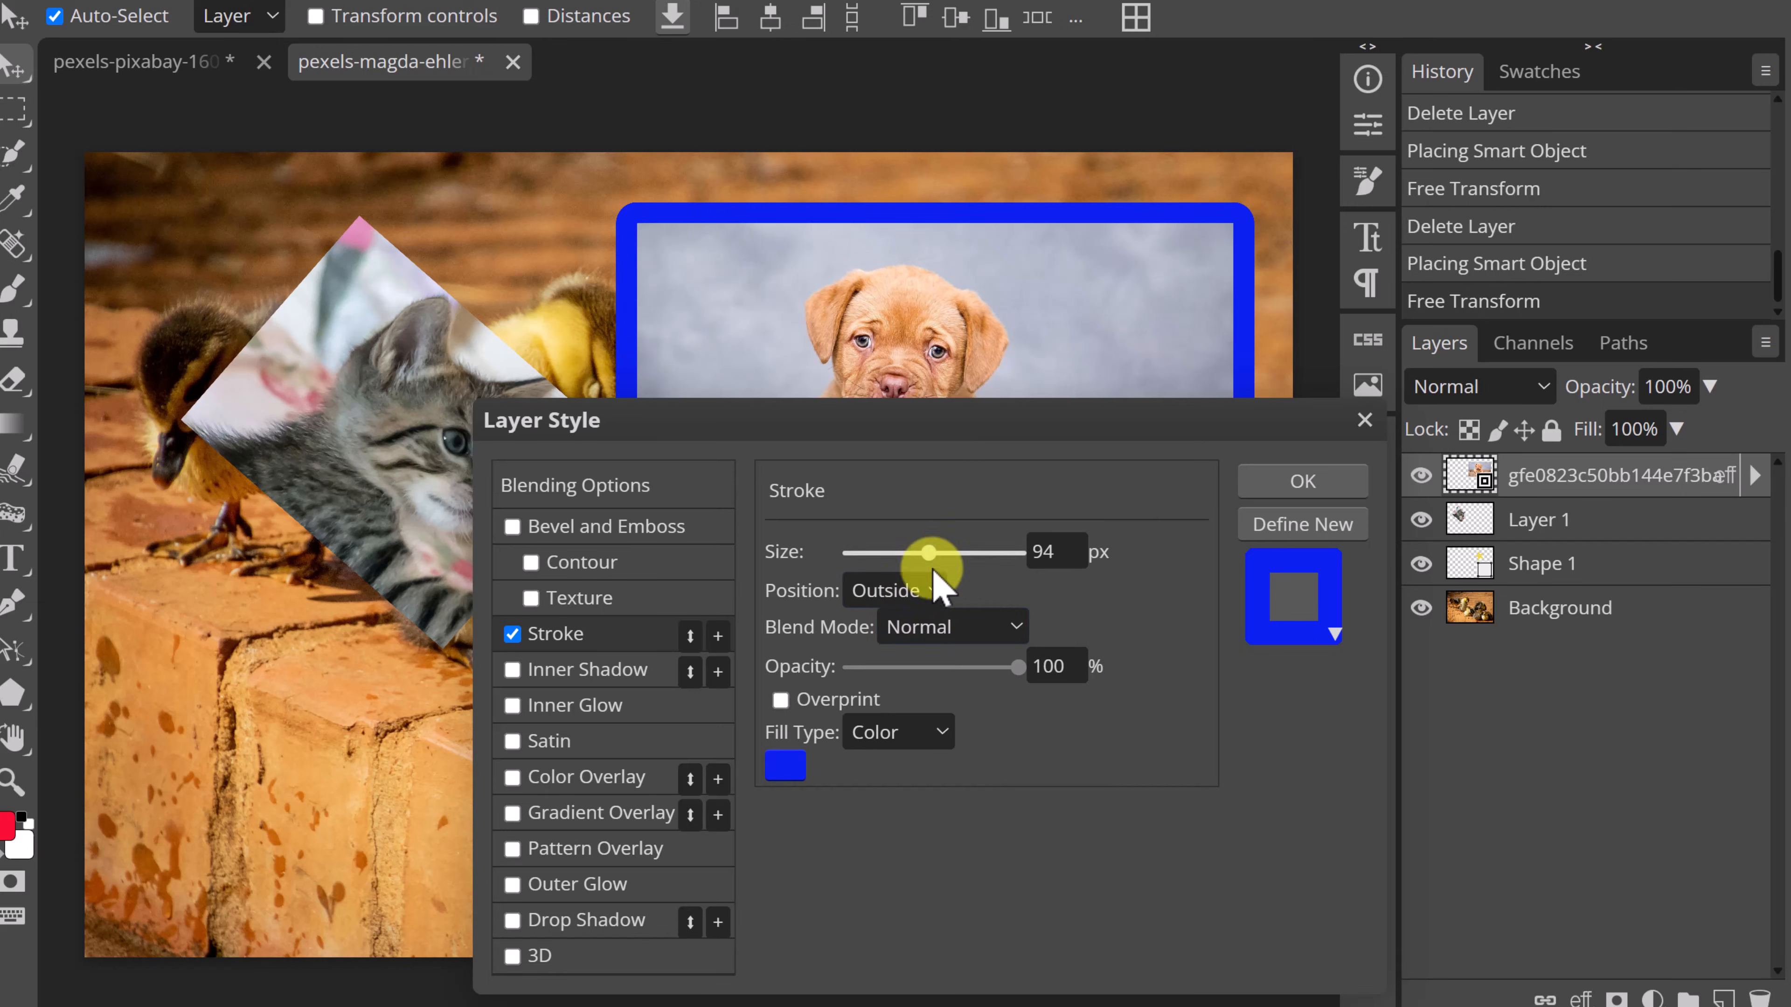
drag(927, 568, 894, 561)
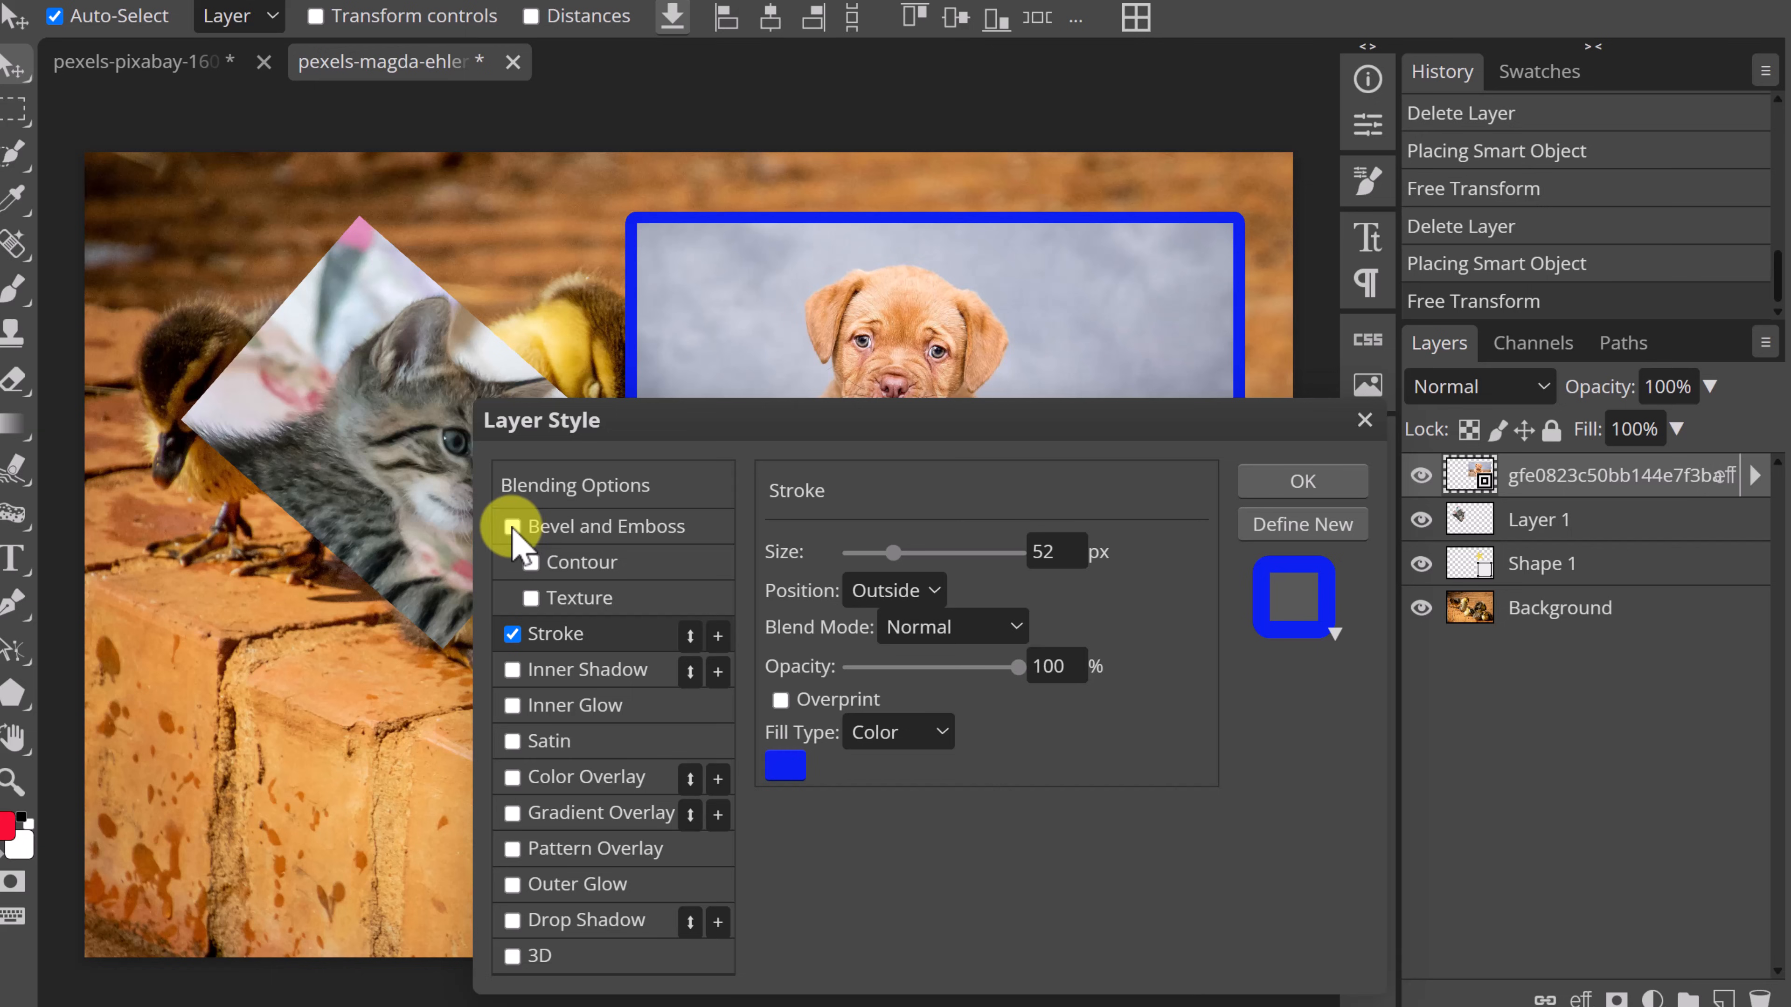
Try Bevel and Emboss on the puppy picture with the whole picture in view, and turn the effect off again.
click(513, 528)
drag(807, 423, 897, 706)
click(602, 805)
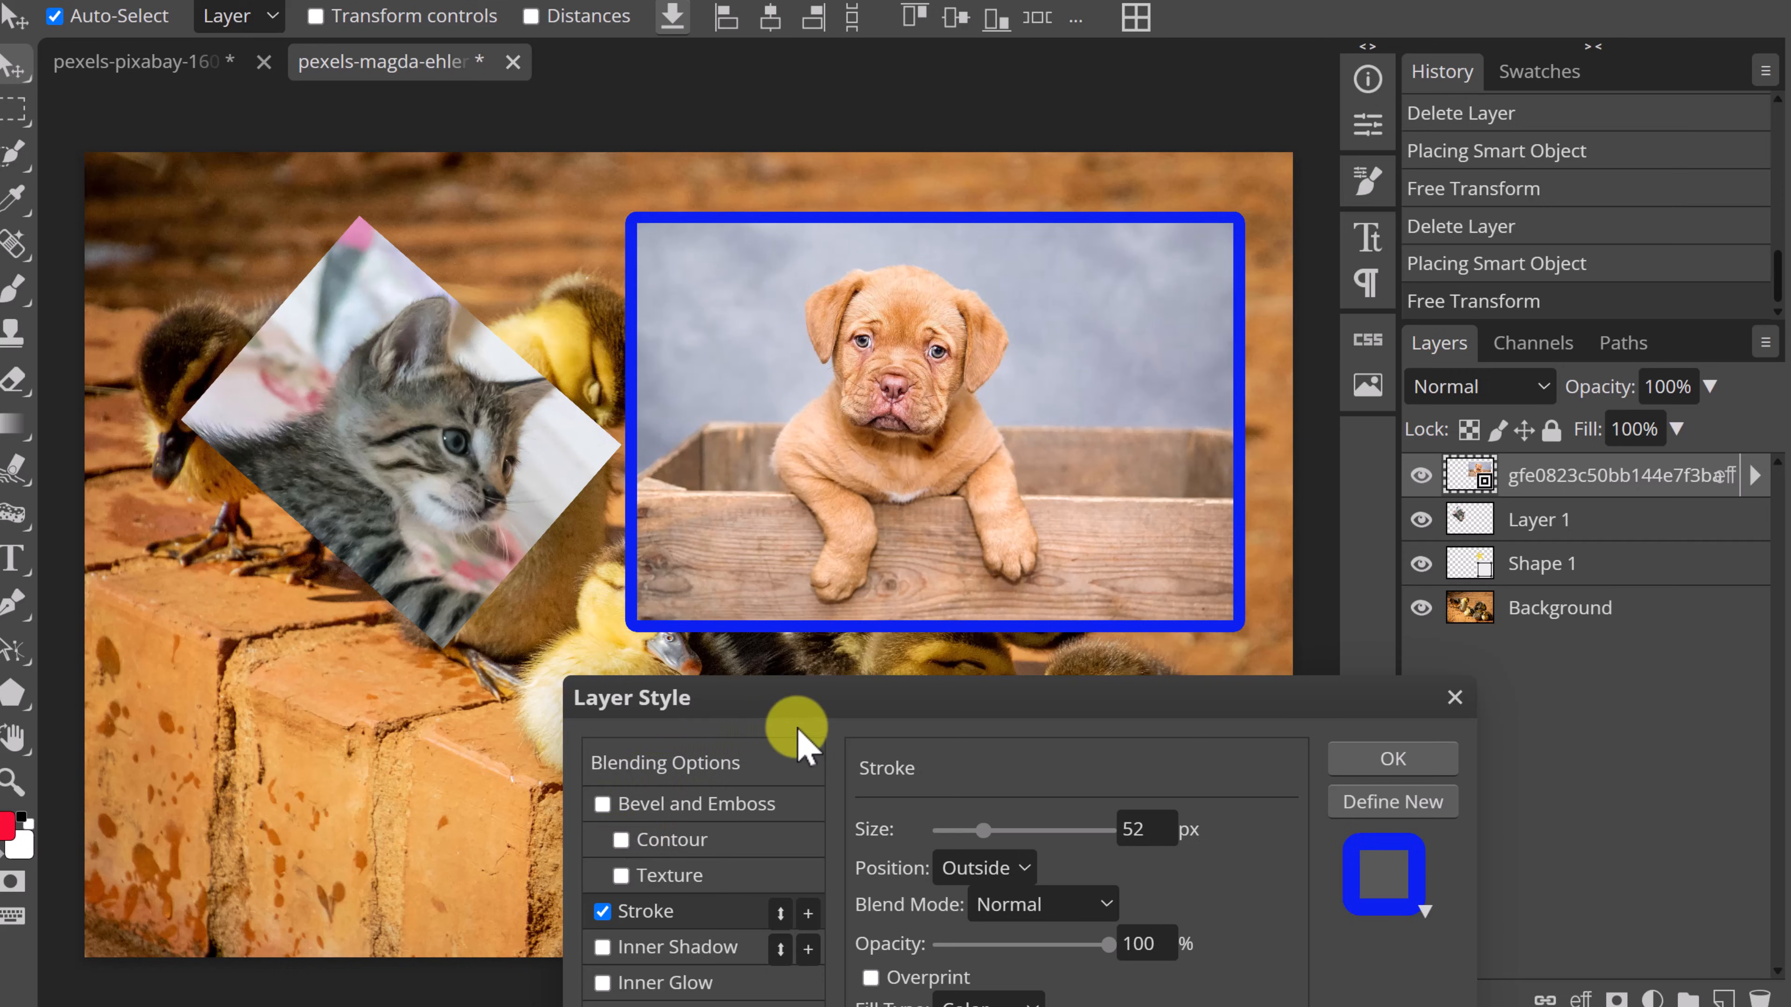
drag(801, 713, 928, 348)
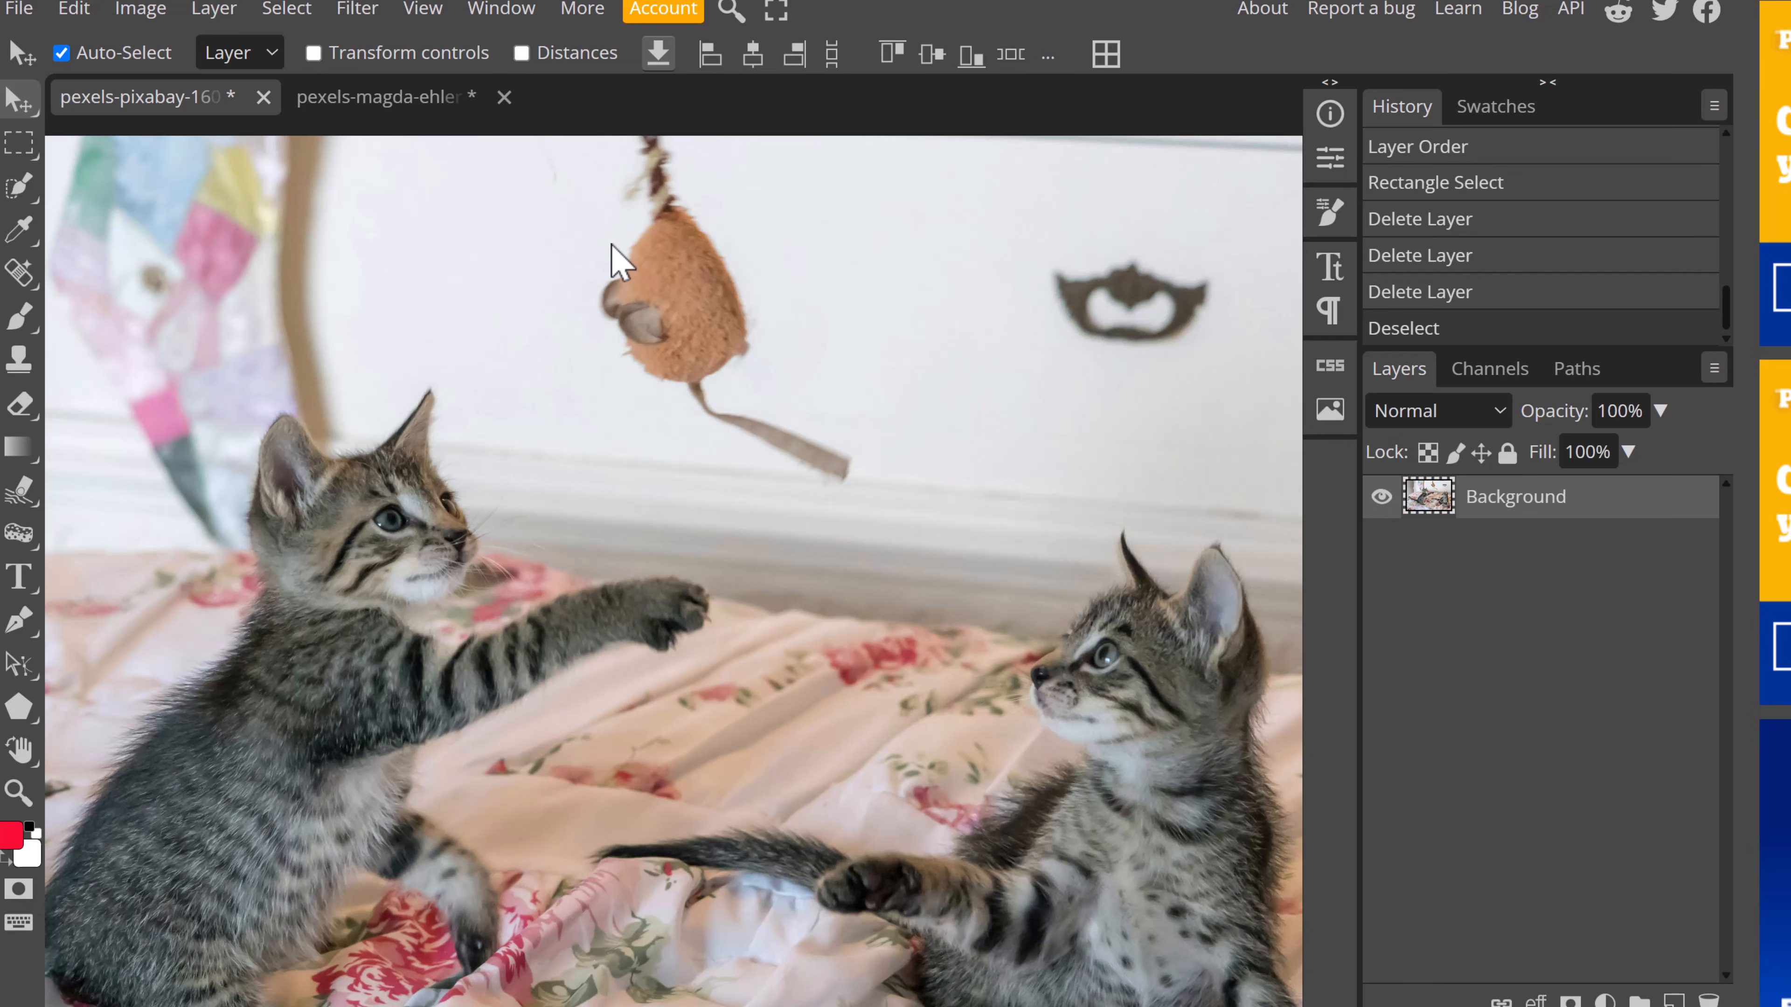
Show the image adjustments and add a Color Balance layer to the kitten photo, with Shadows at Cyan-Red 85 and Magenta-Green 17.
click(502, 8)
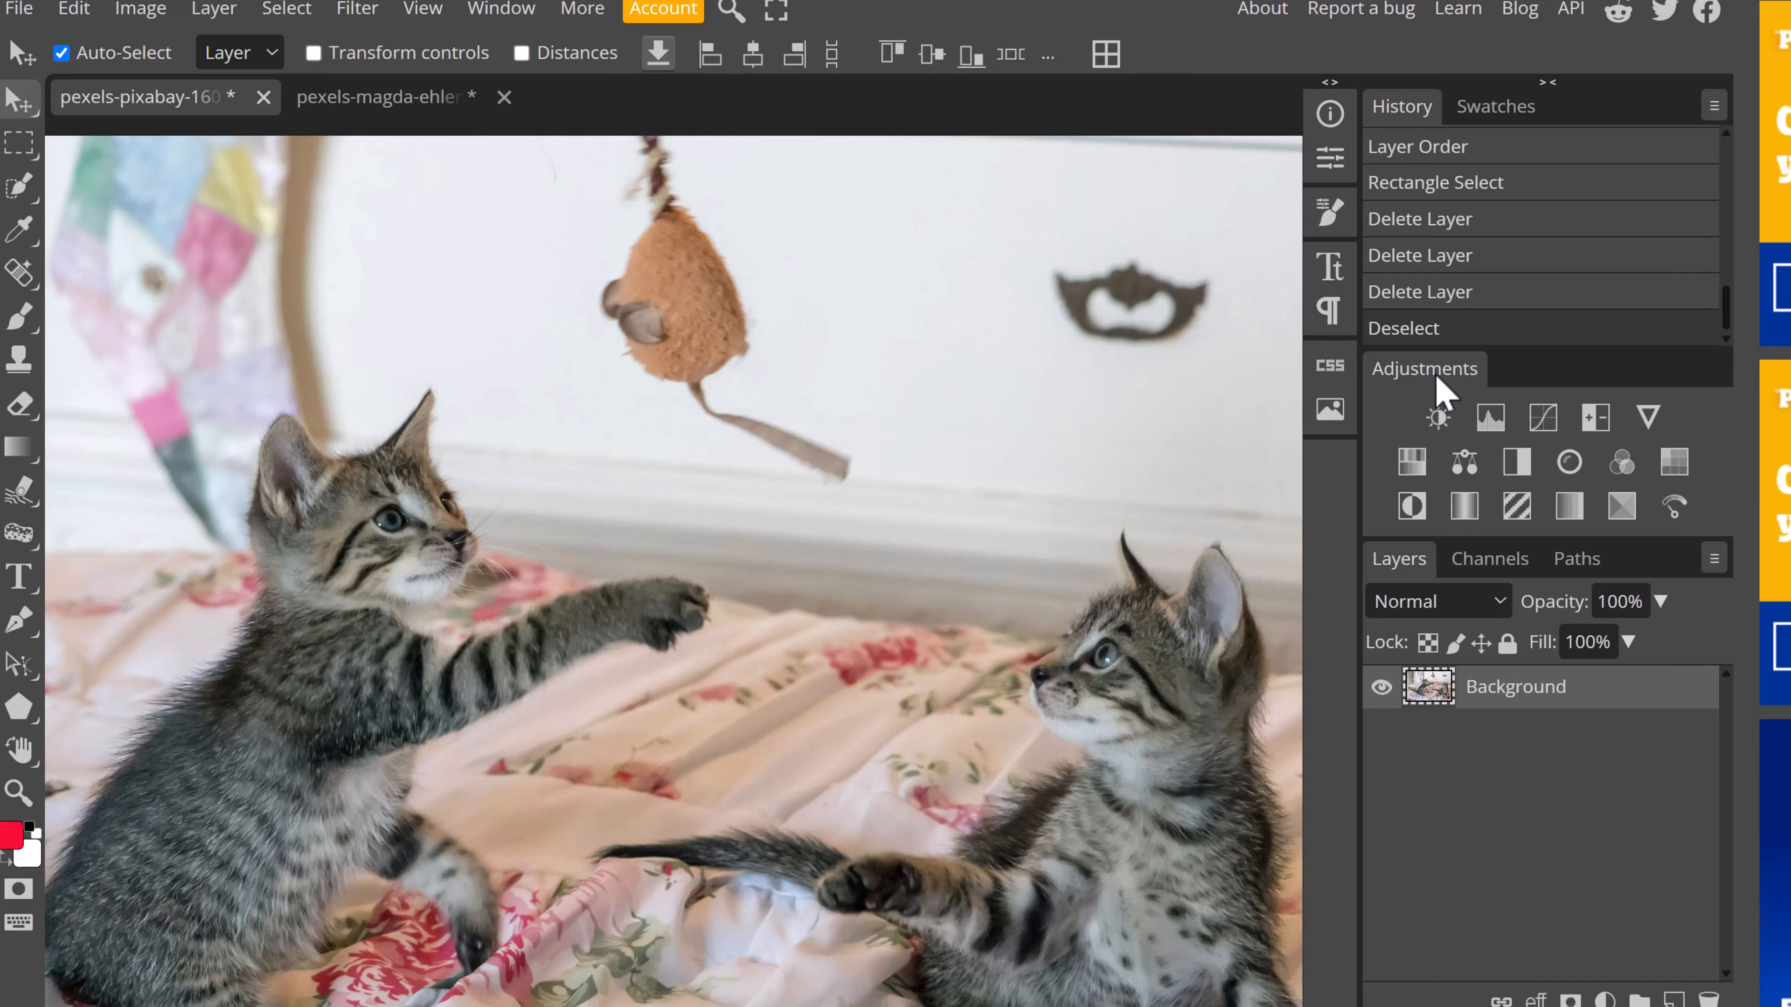
click(1464, 463)
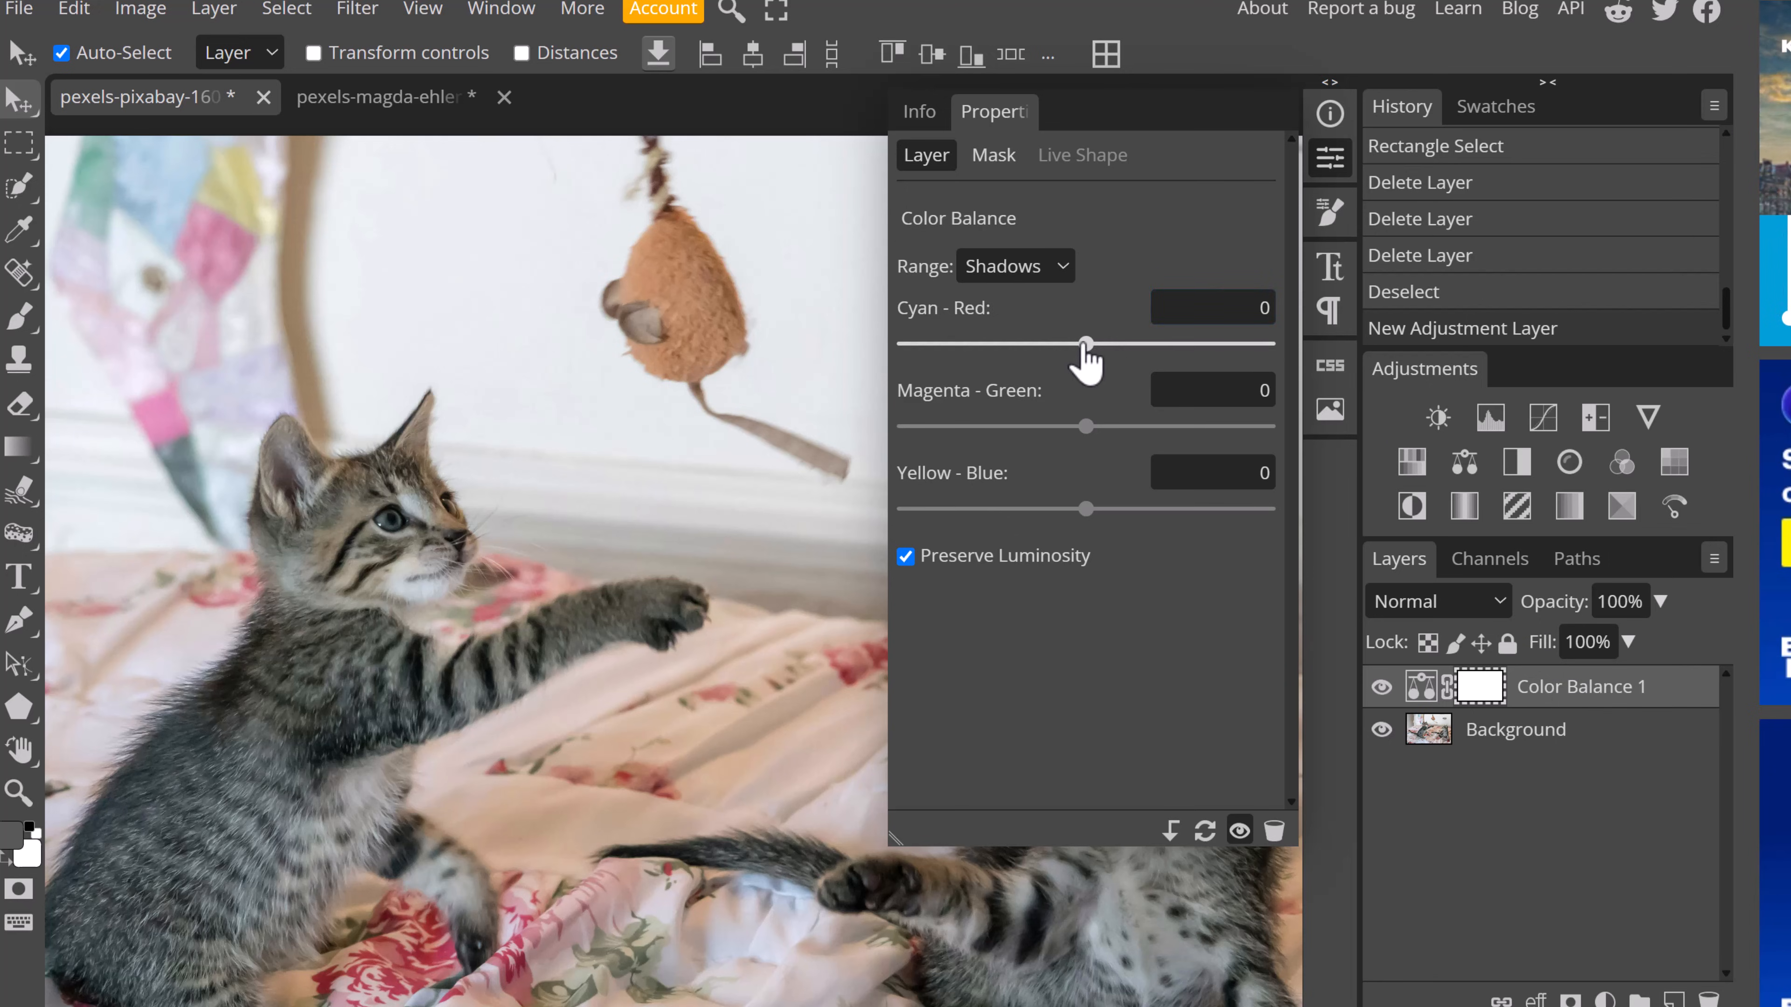
drag(1086, 345, 1241, 344)
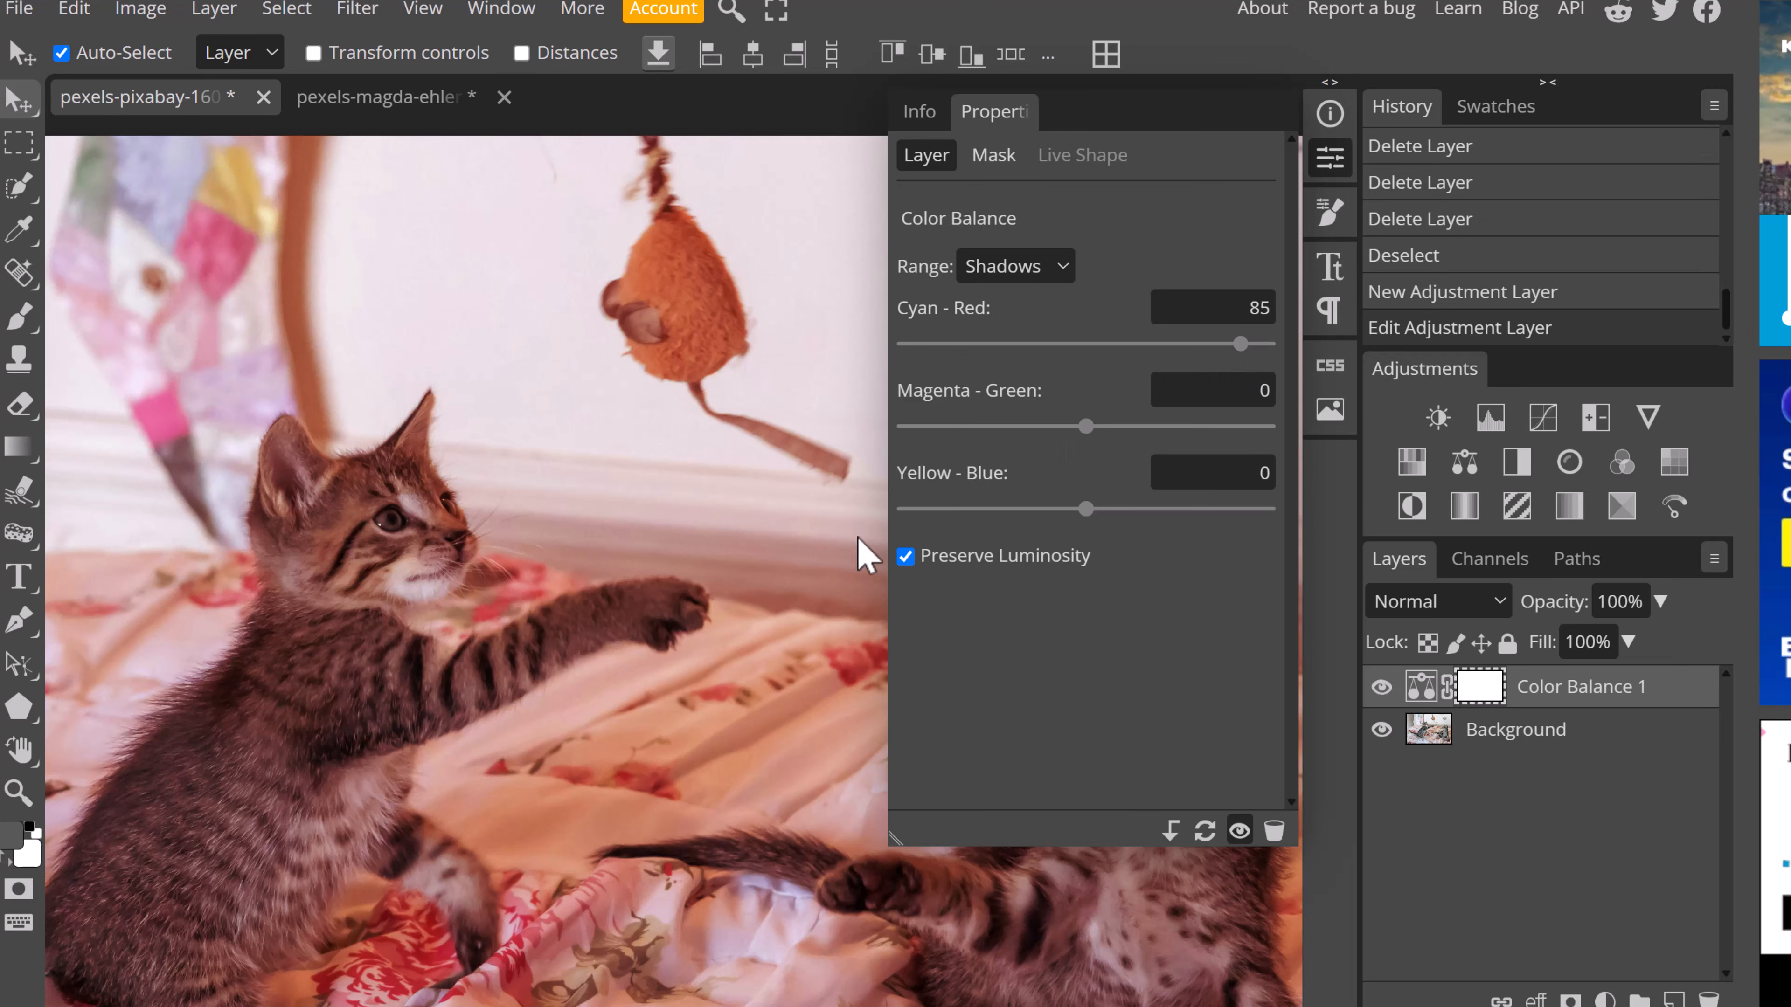
mouse_move(1086, 430)
mouse_down()
mouse_move(976, 429)
mouse_move(1106, 428)
mouse_up()
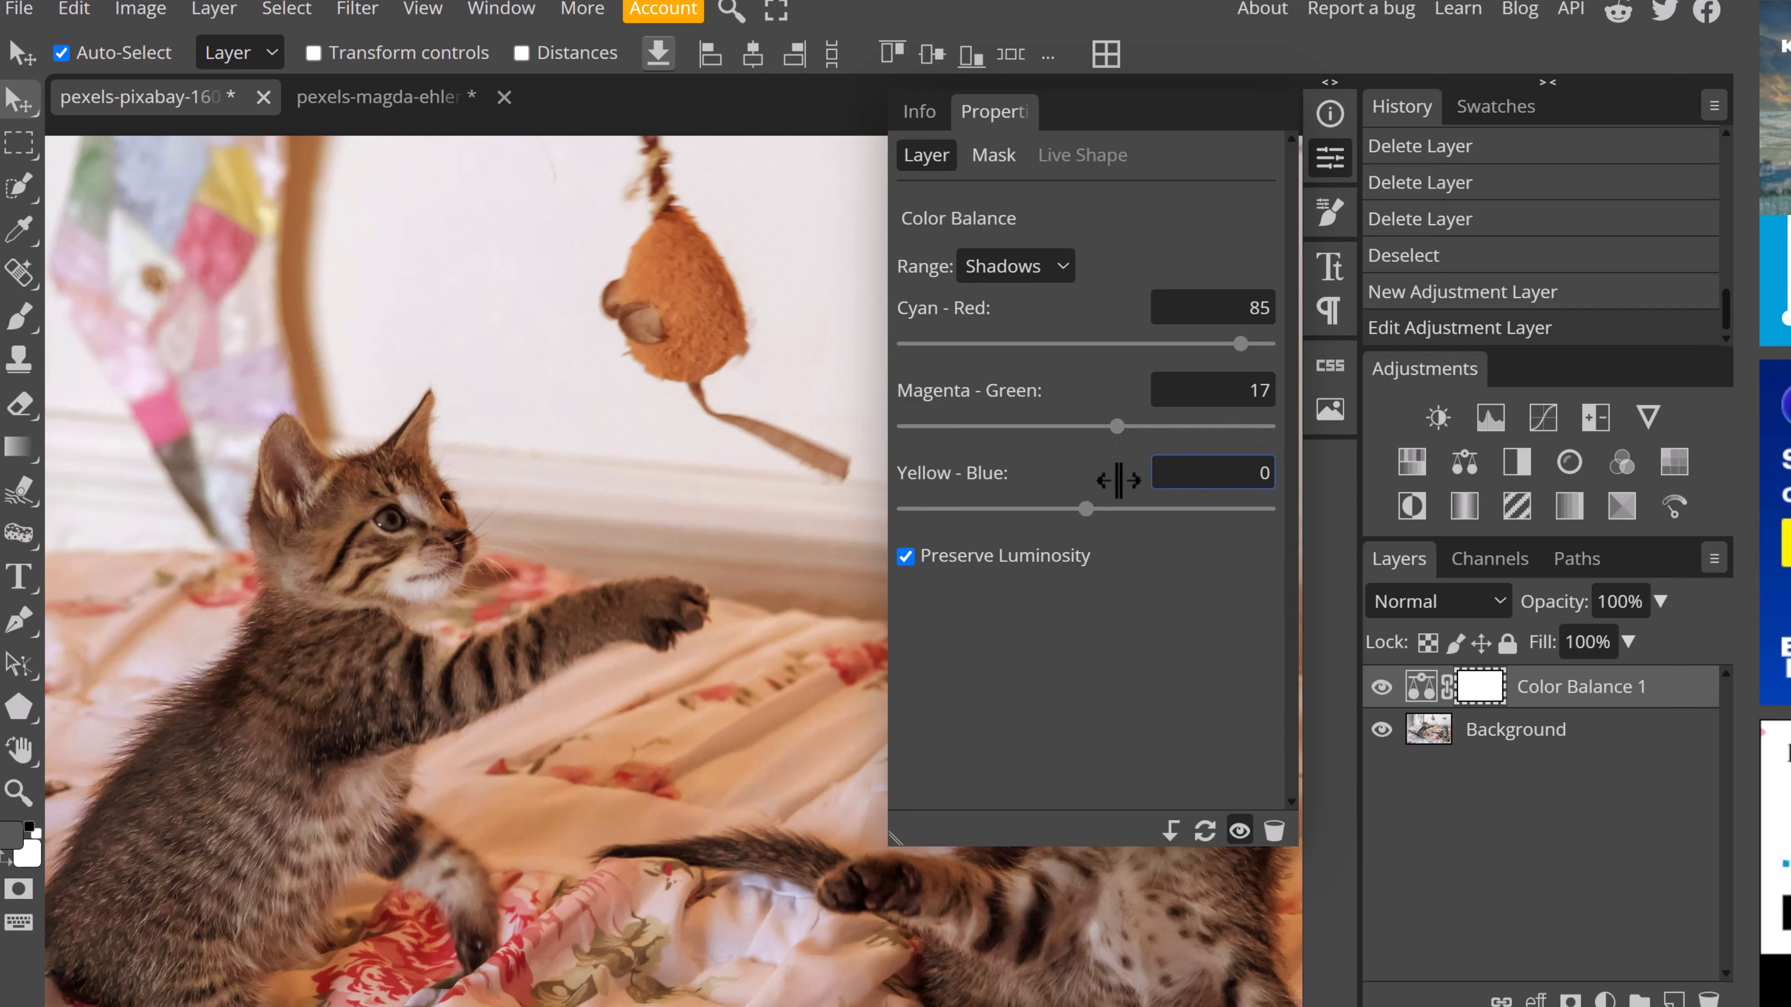
click(1330, 159)
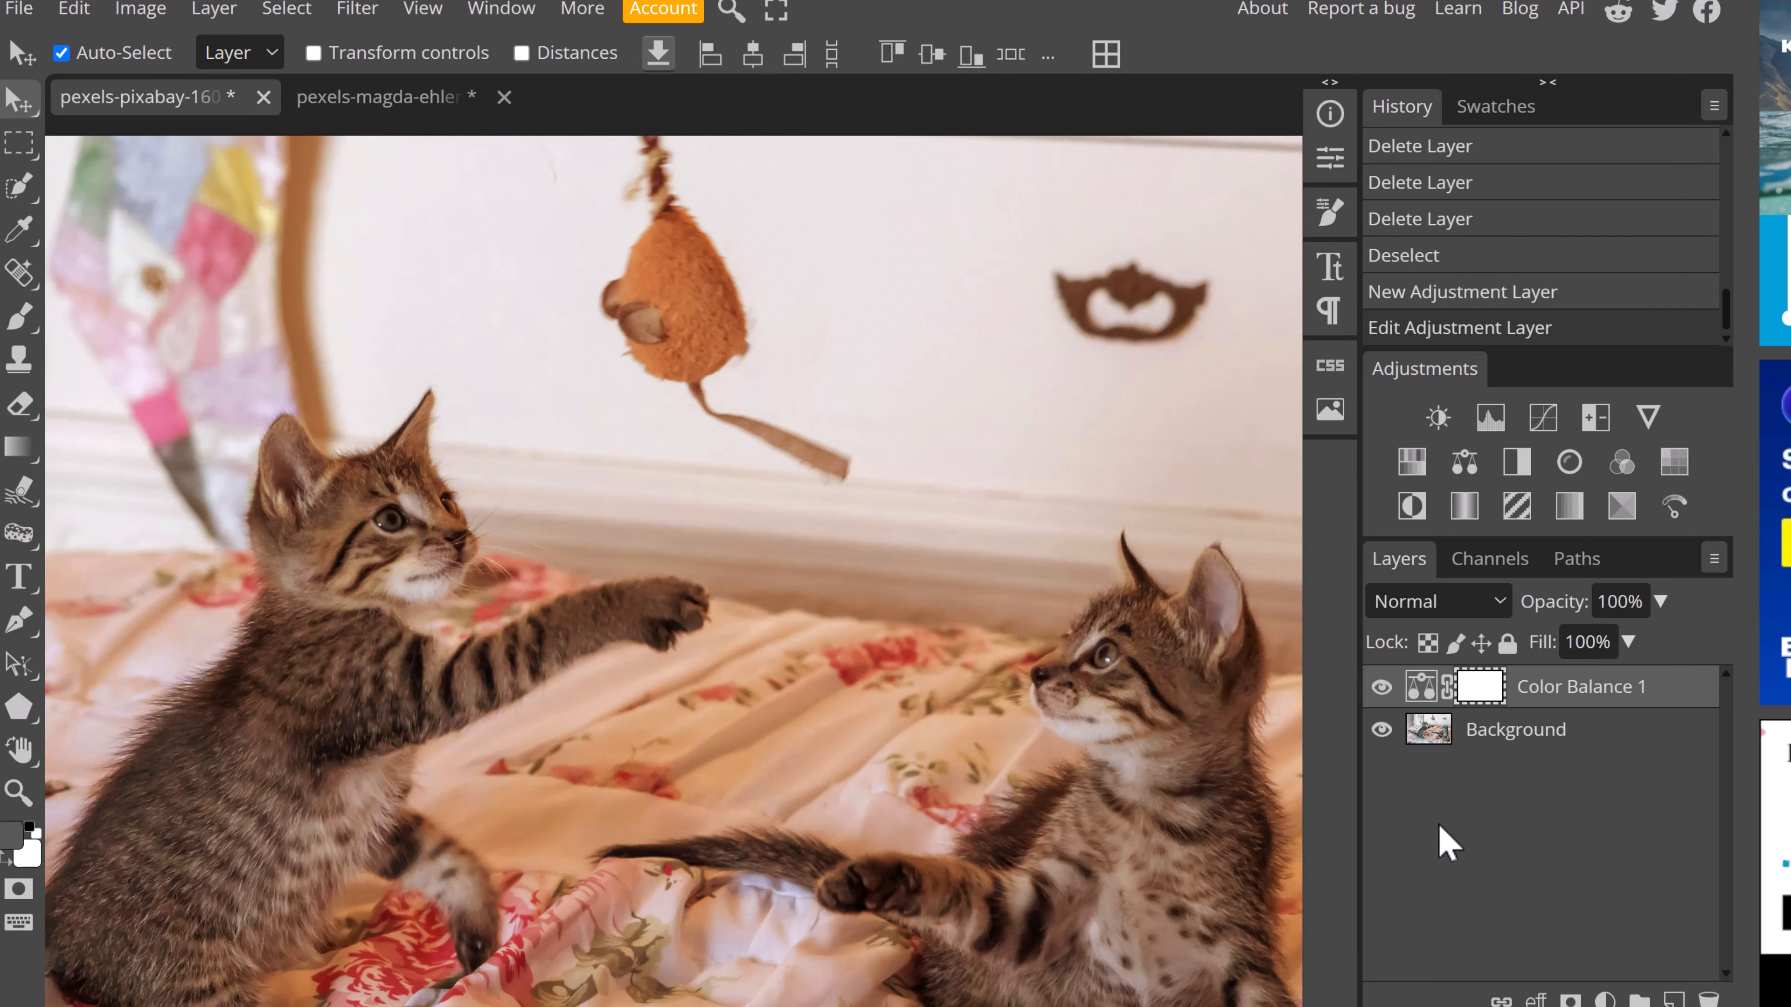
Compare the kitten photo without and with the Color Balance adjustment, and delete that adjustment layer.
click(1382, 688)
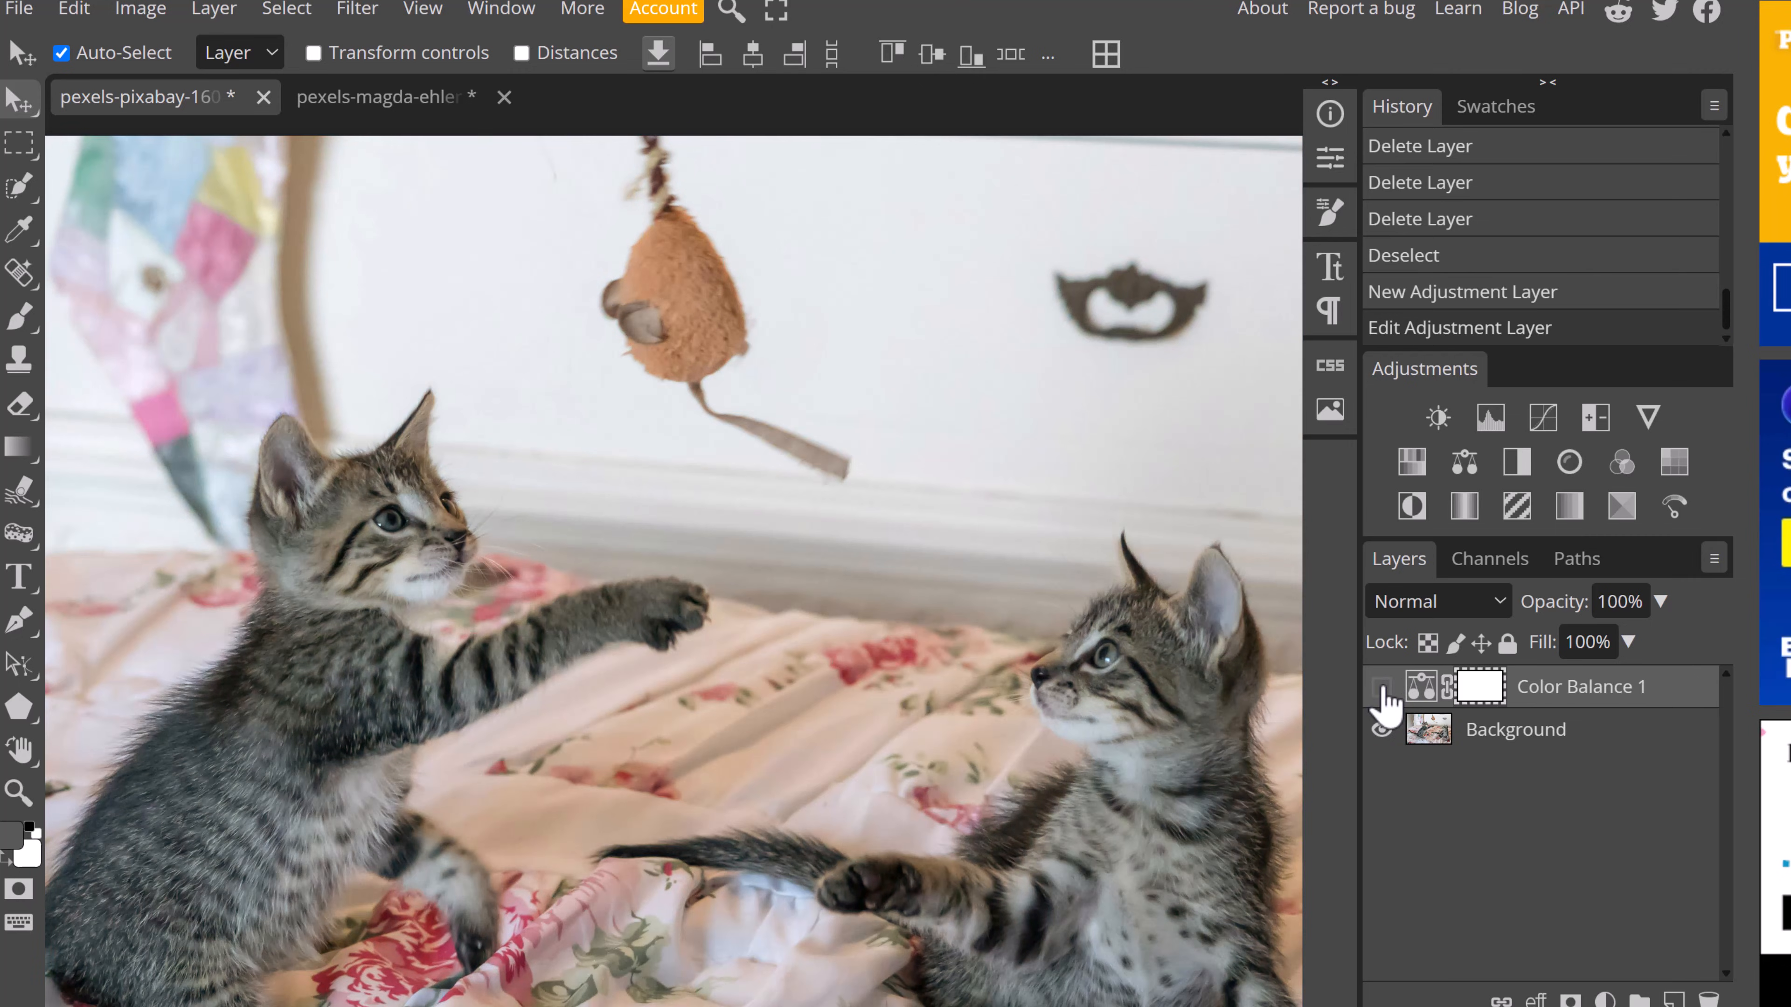
click(1381, 688)
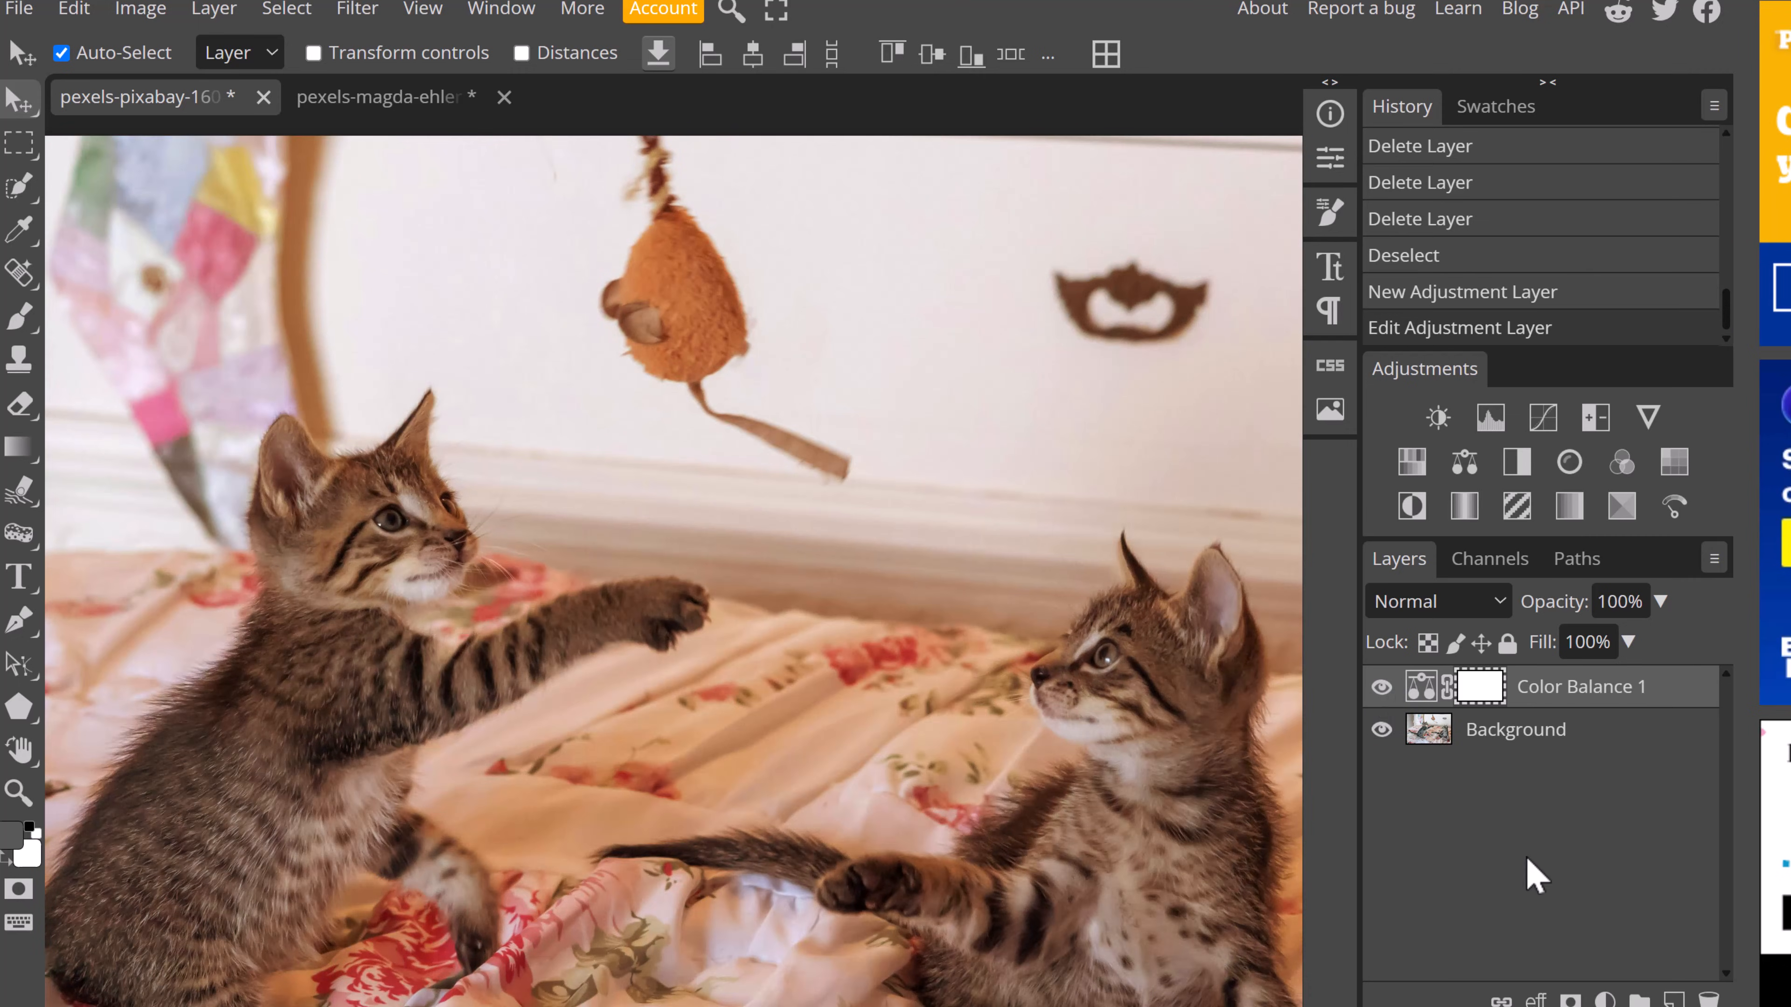
right_click(1608, 695)
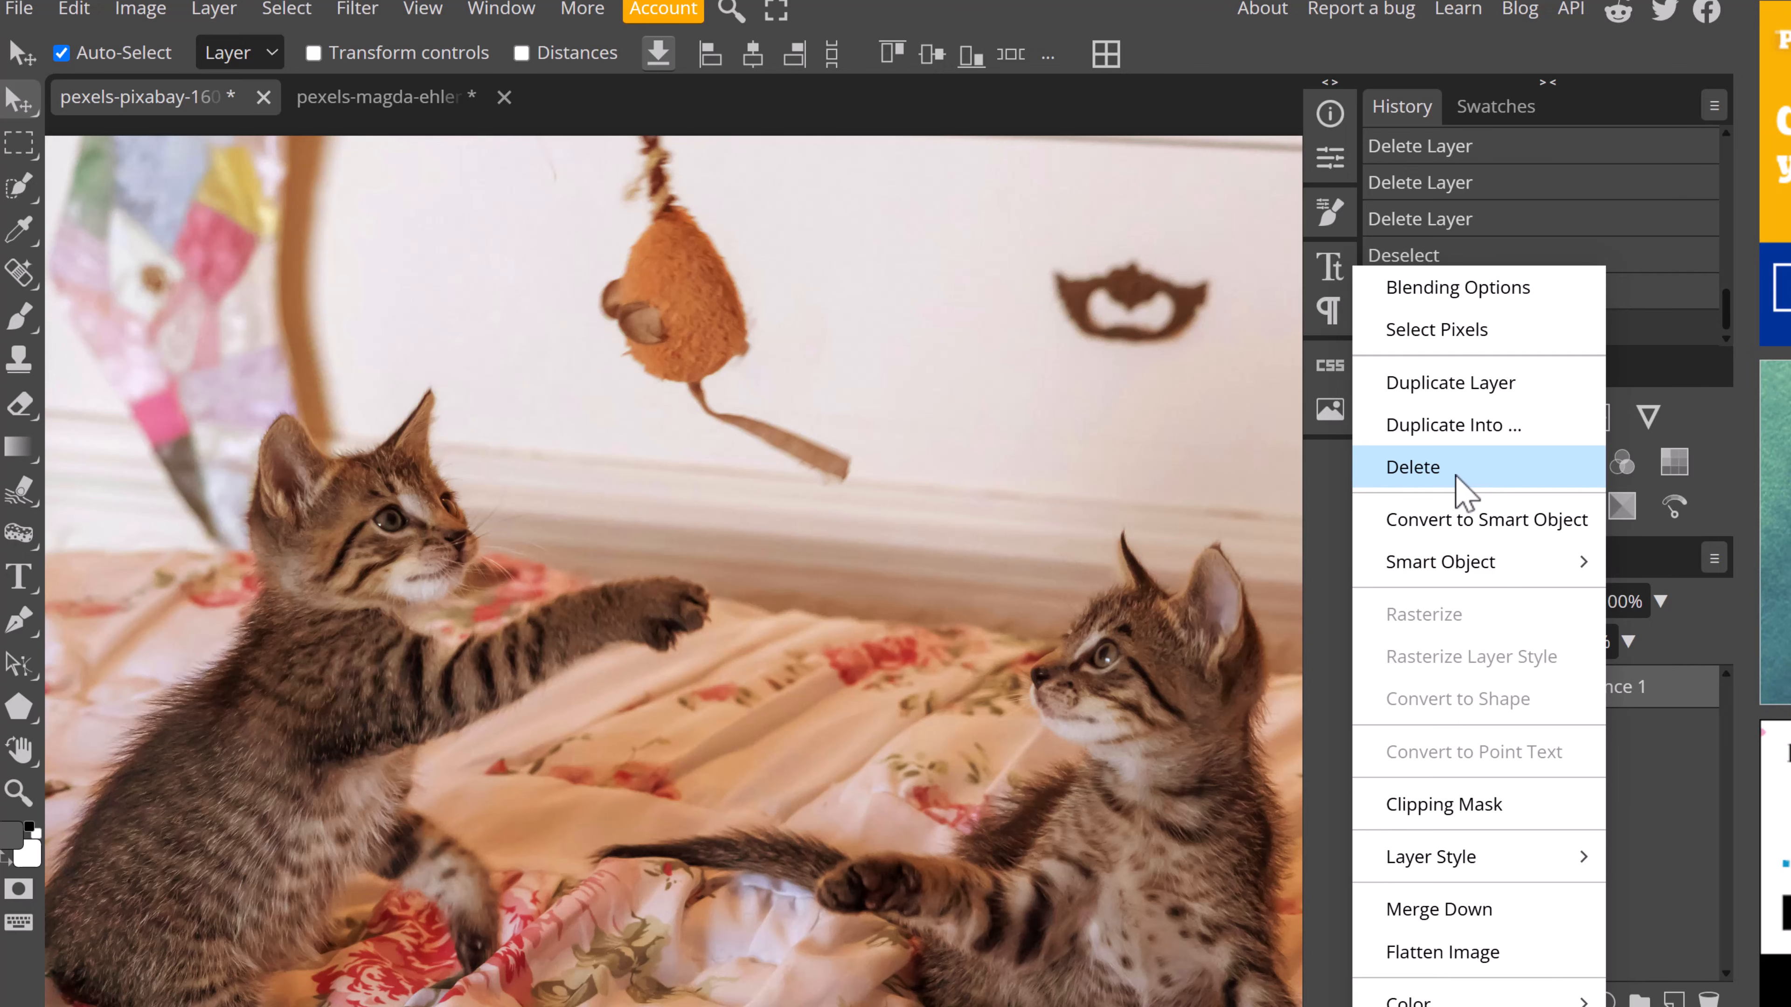
click(1413, 467)
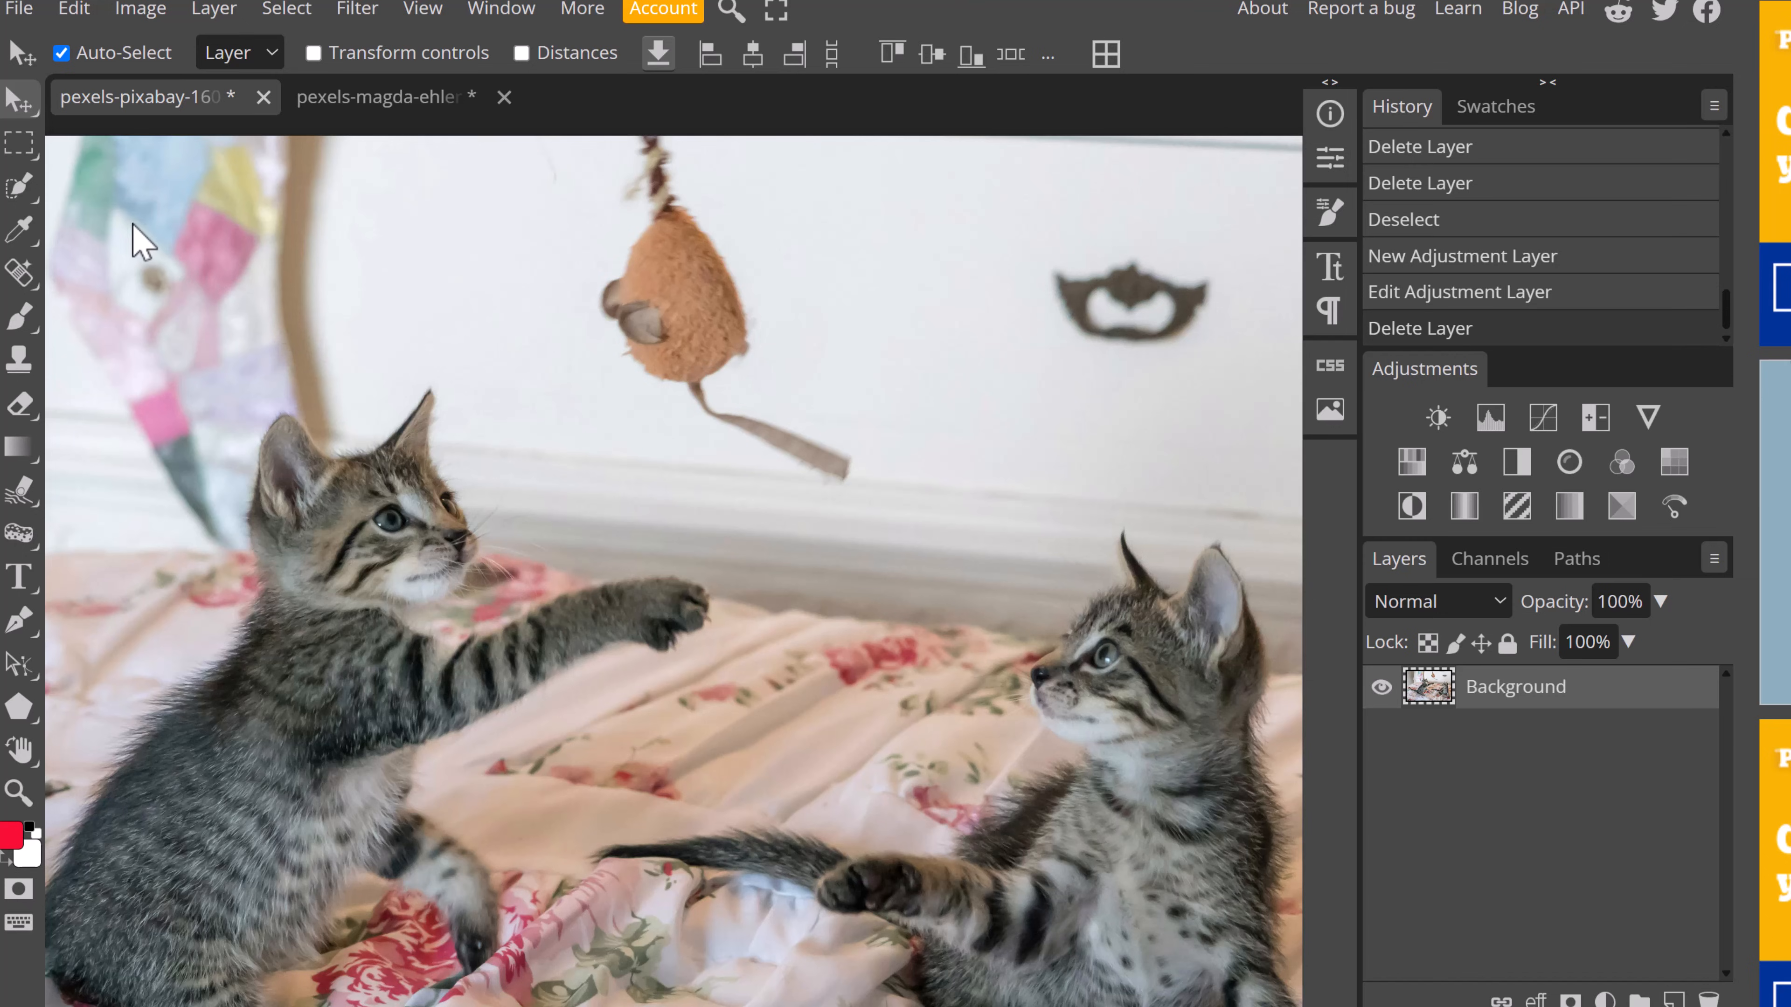
Select the hanging orange toy mouse, including its tail, with Quick Selection.
click(21, 187)
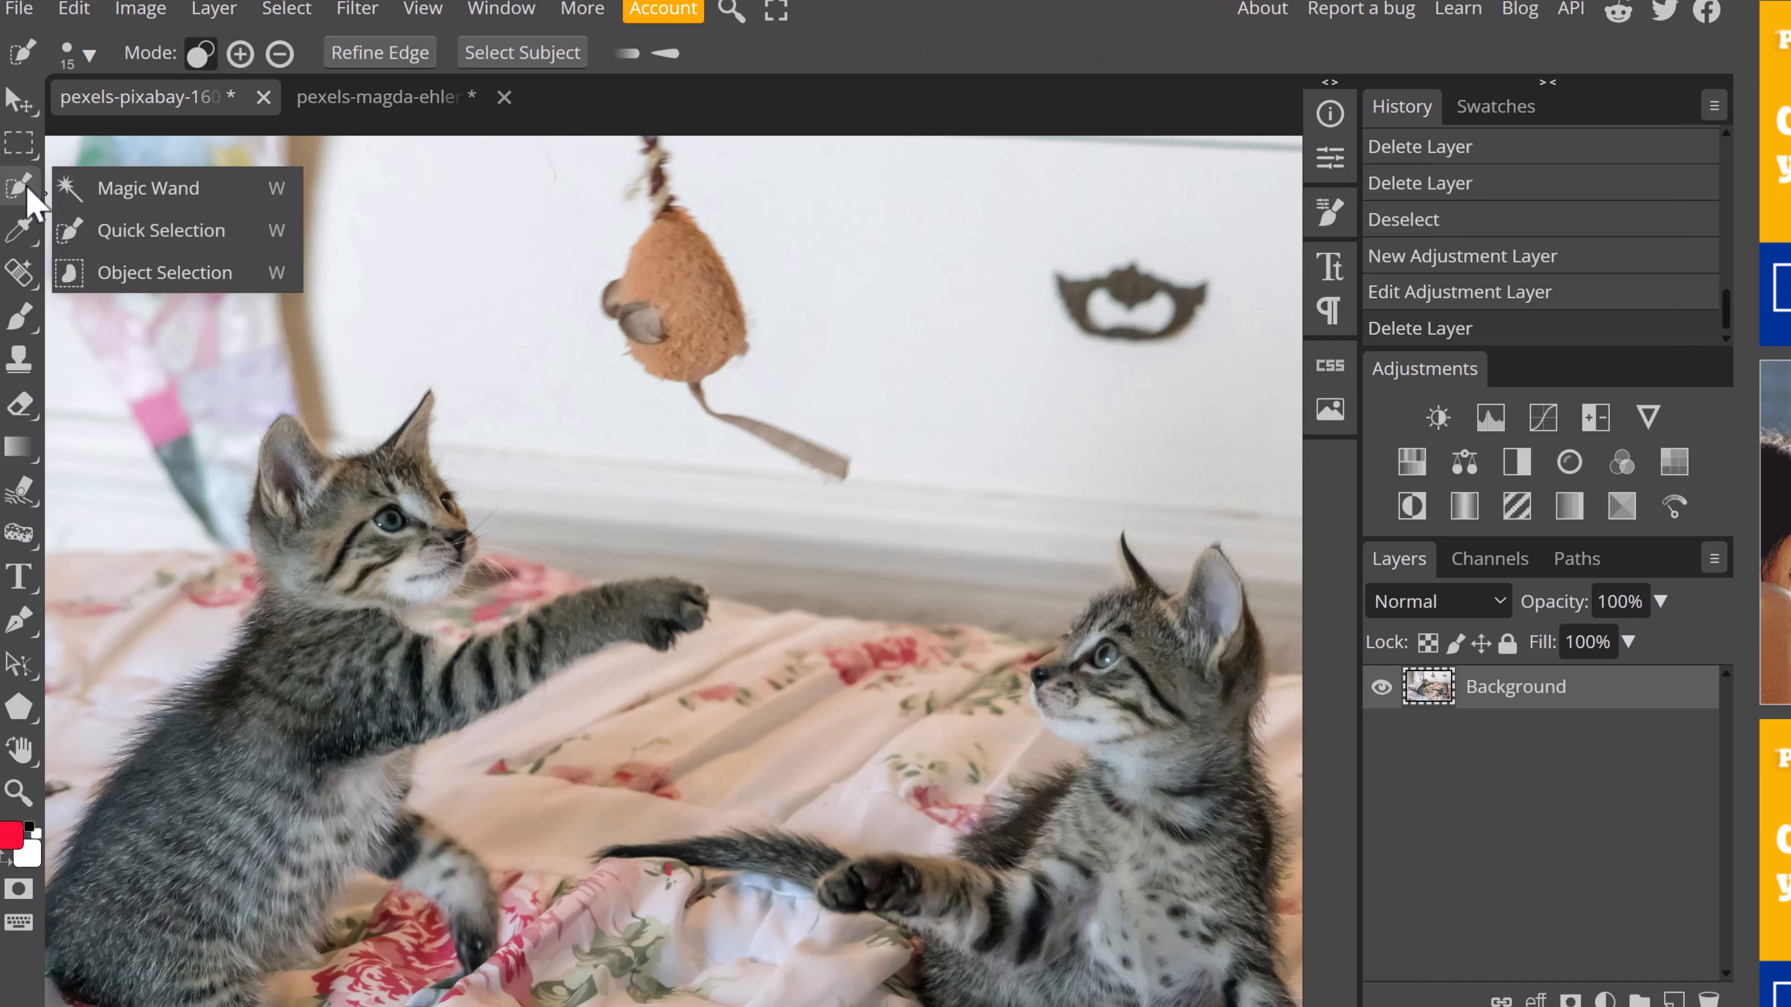
click(168, 236)
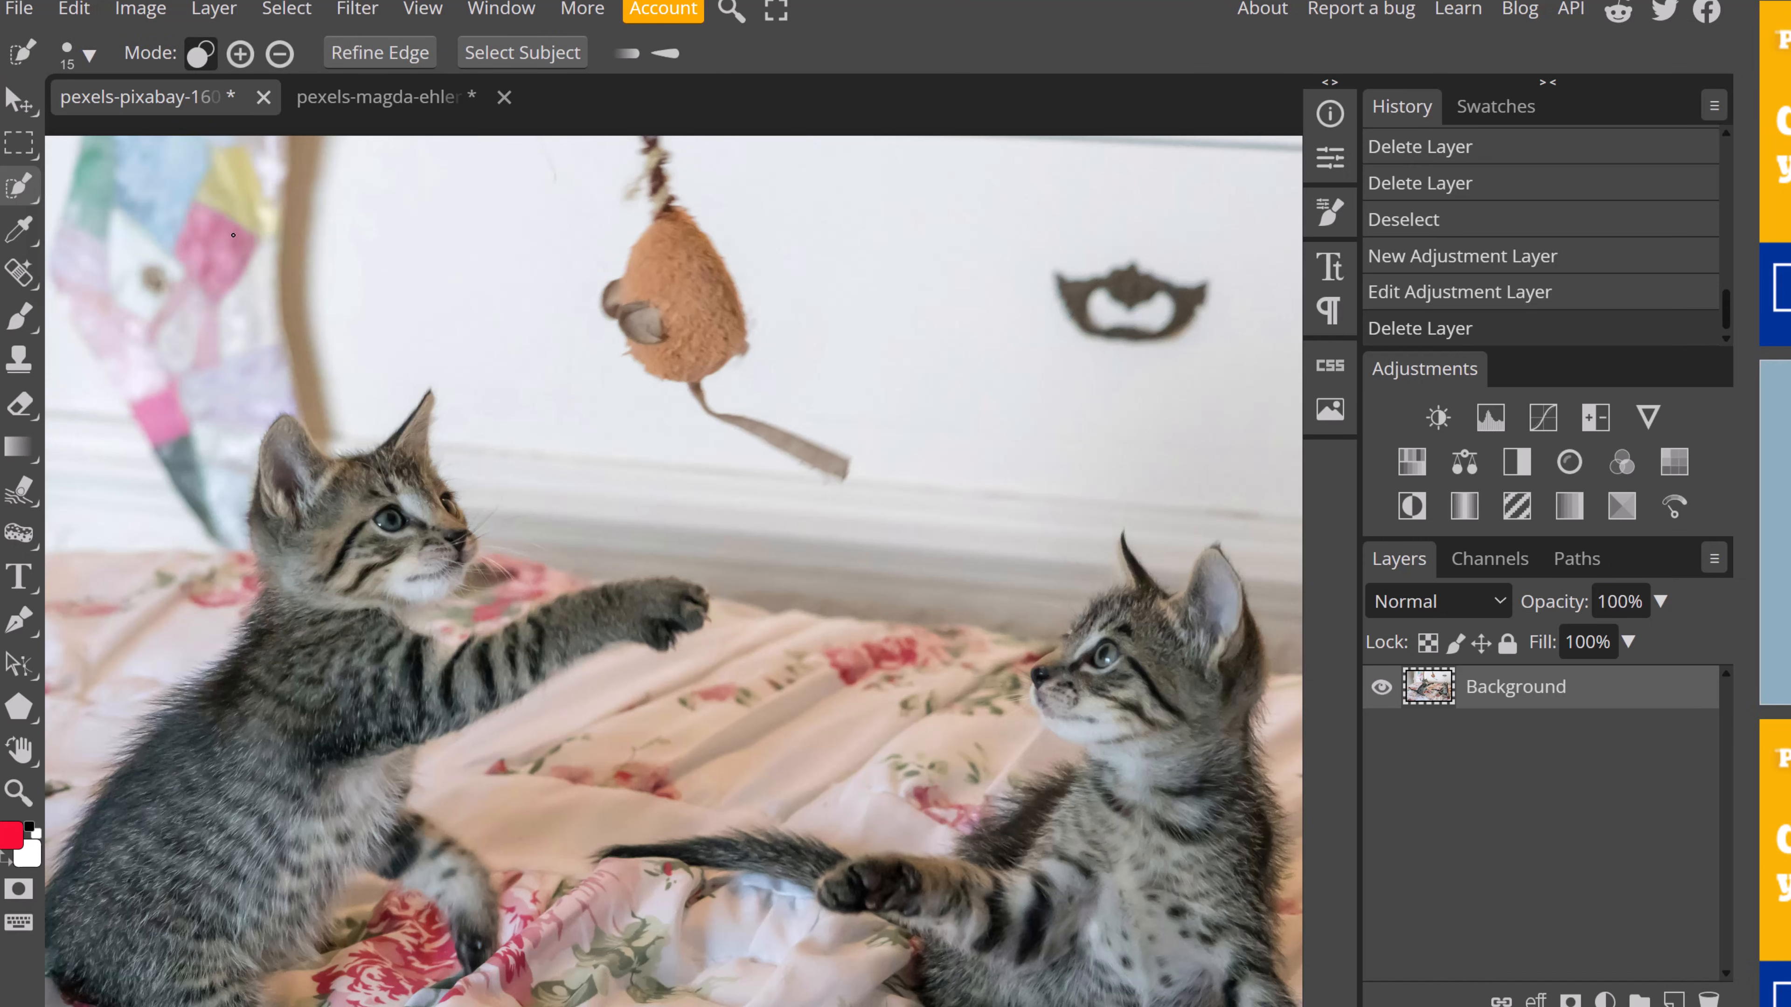
click(671, 285)
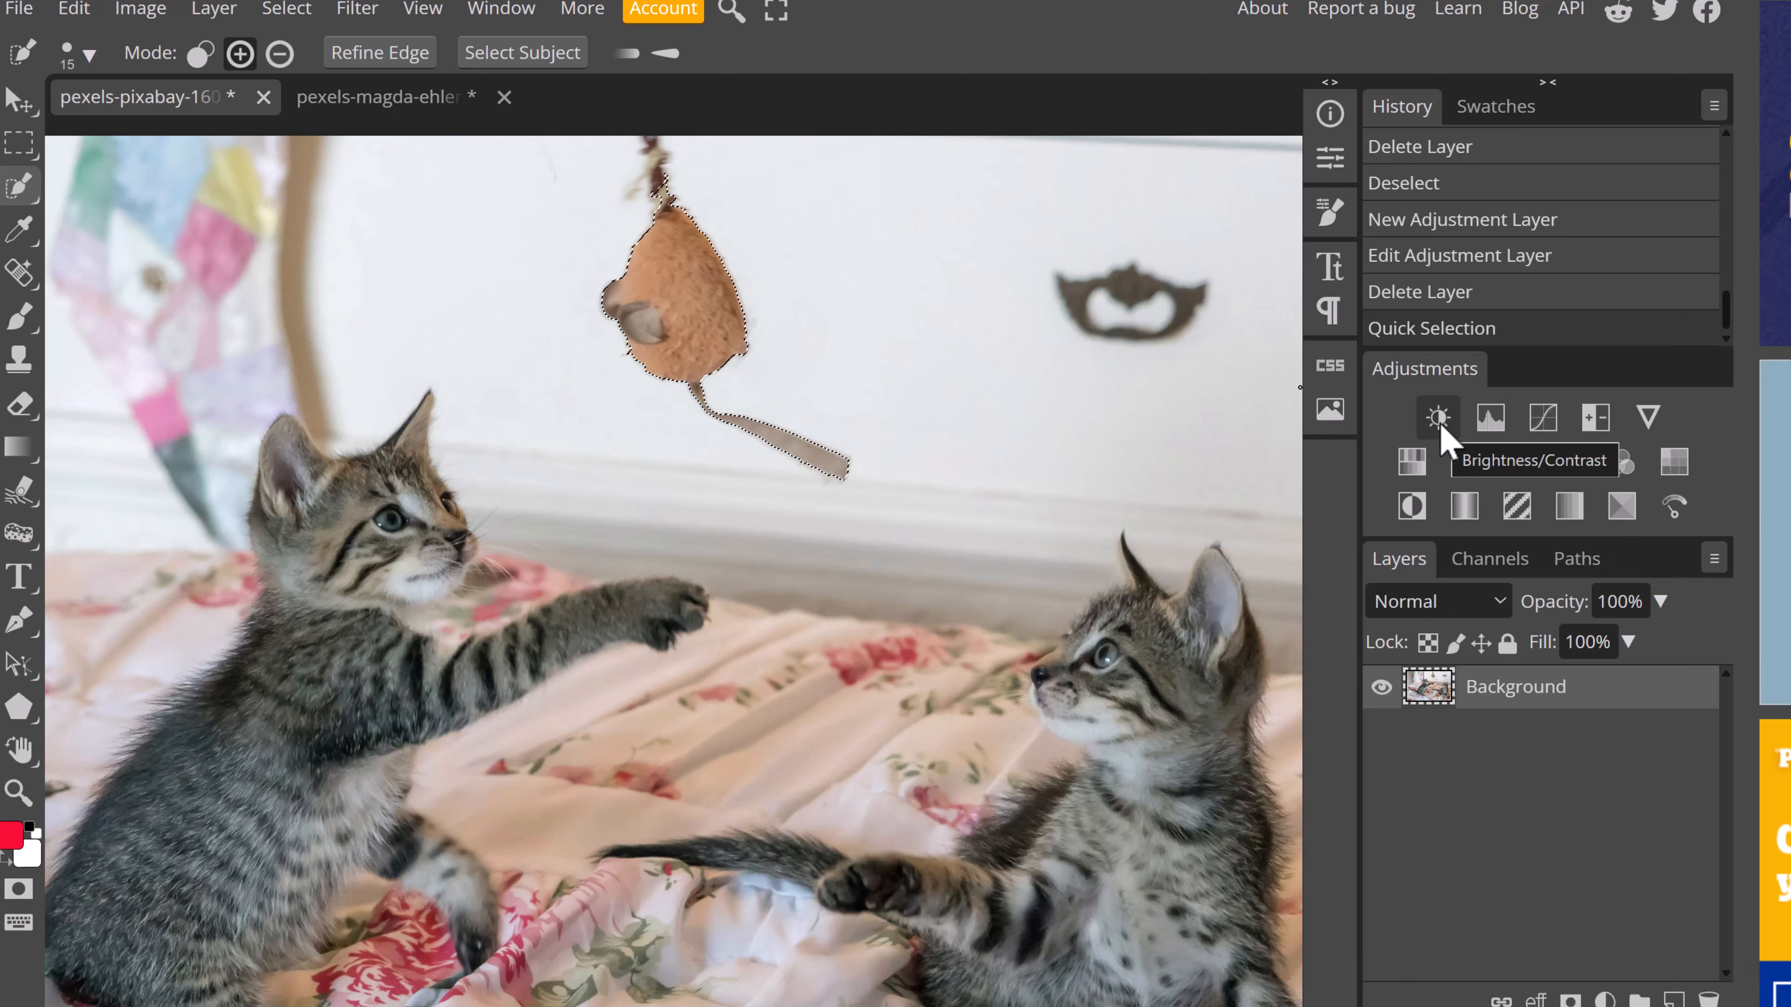
Add a Brightness/Contrast adjustment to the selected toy mouse, with Brightness at 101 and the Contrast lowered.
click(1438, 419)
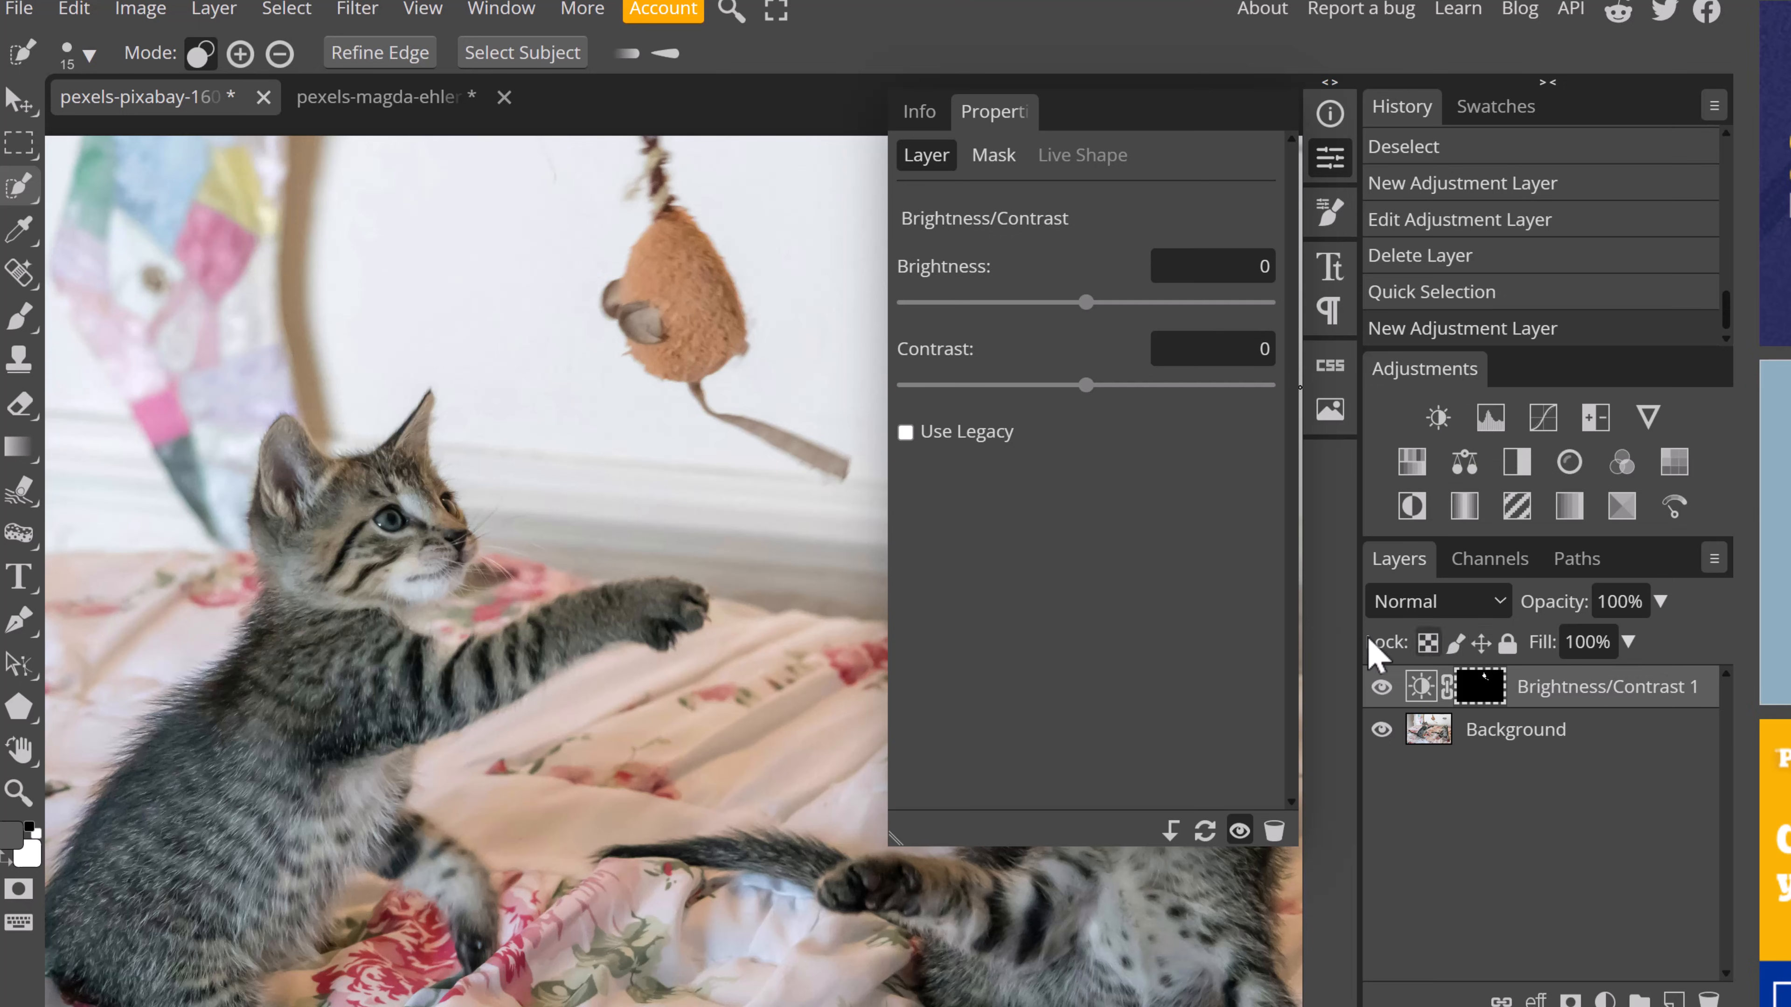
drag(1089, 305, 1210, 310)
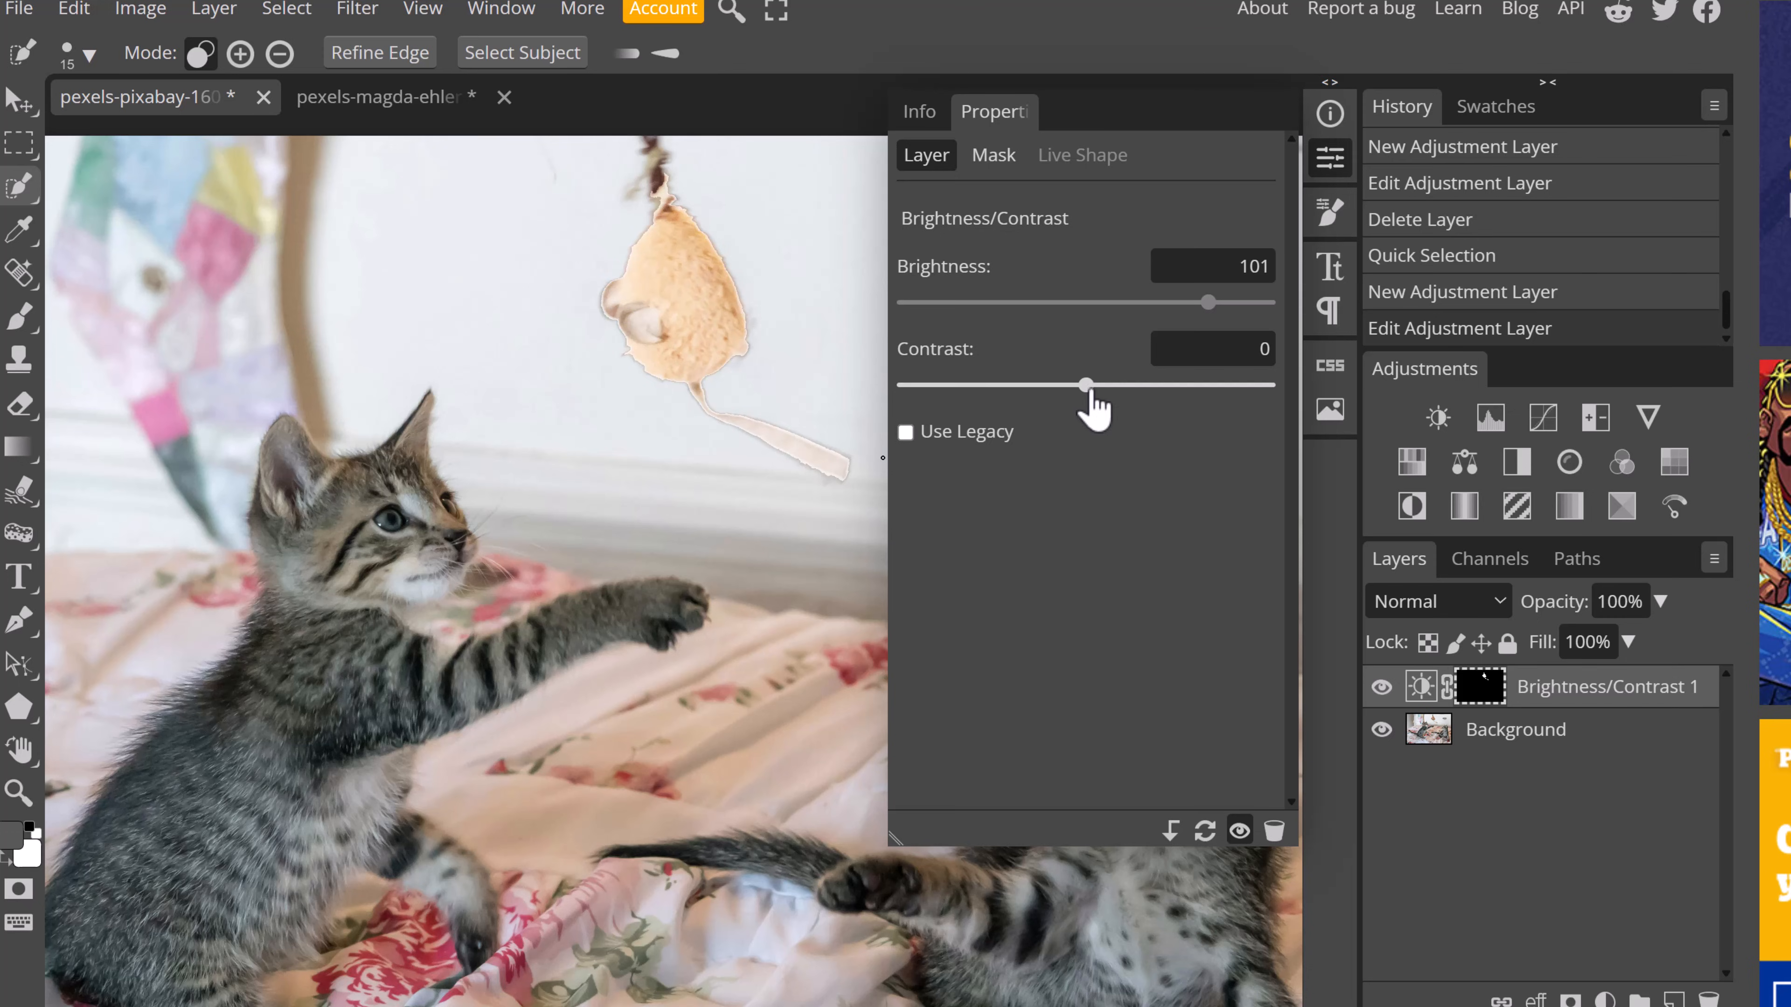
drag(1086, 384, 950, 384)
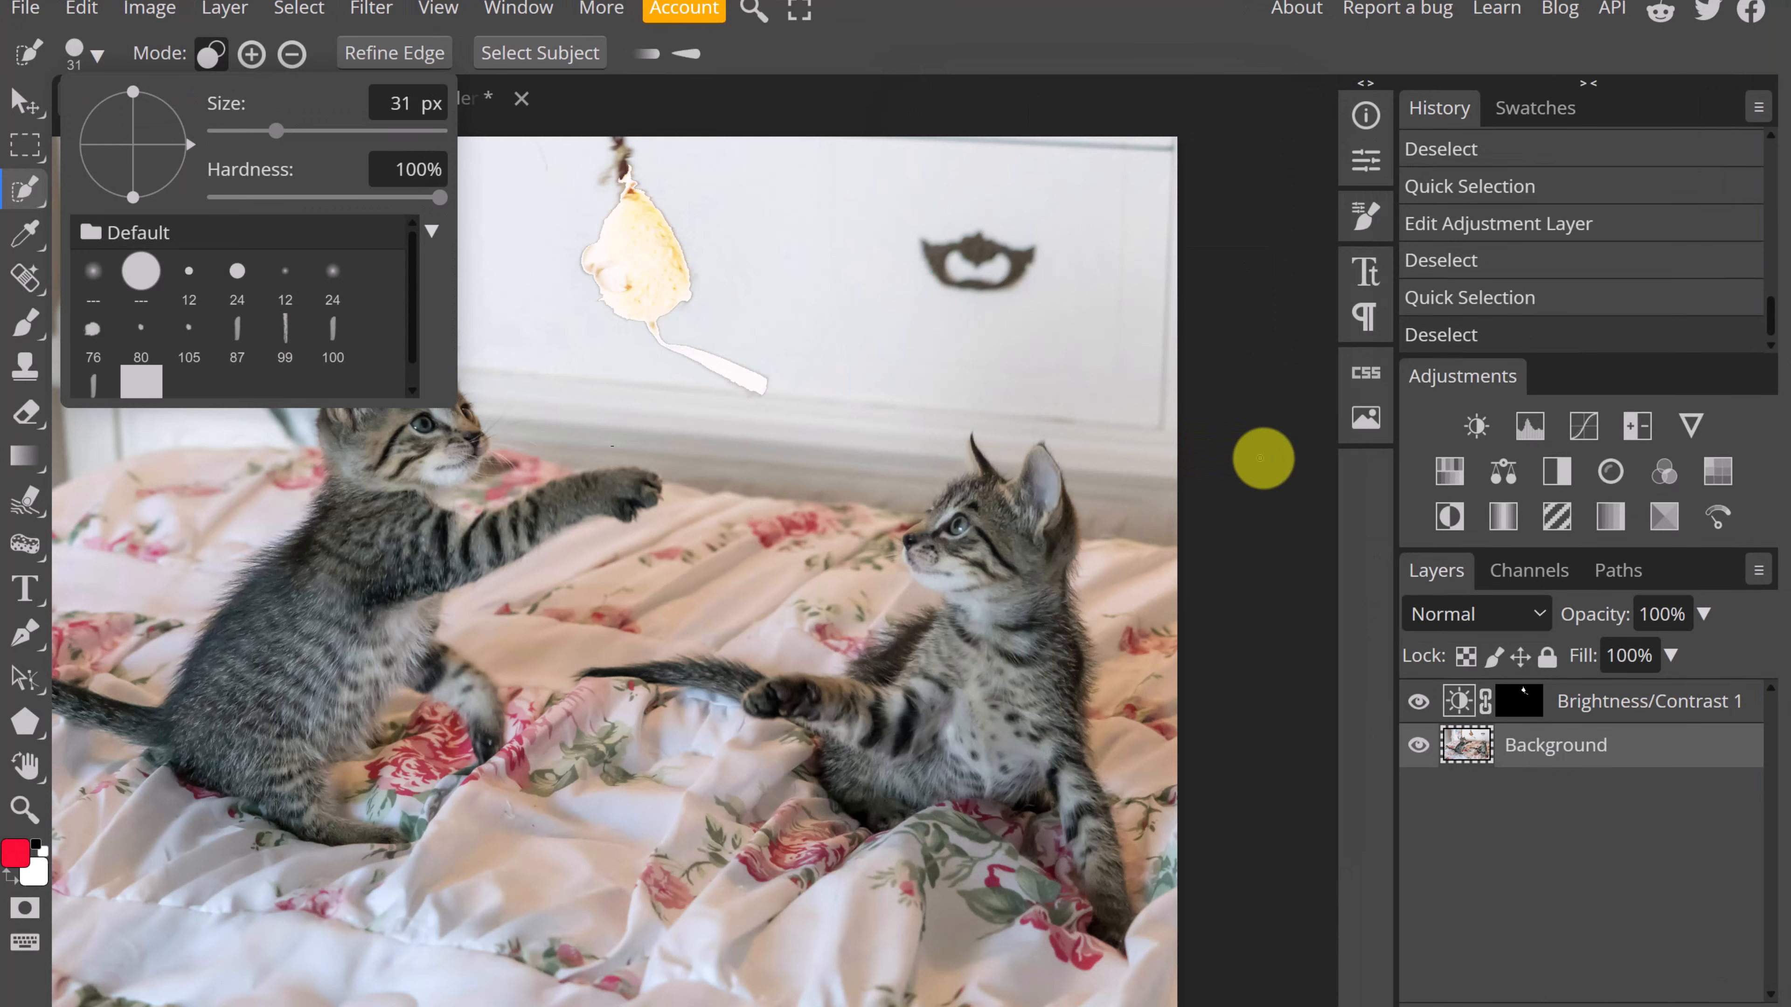
Reselect the toy mouse on the kitten photo's Background layer with Quick Selection and paste a copy into the duckling picture.
key(ctrl+d)
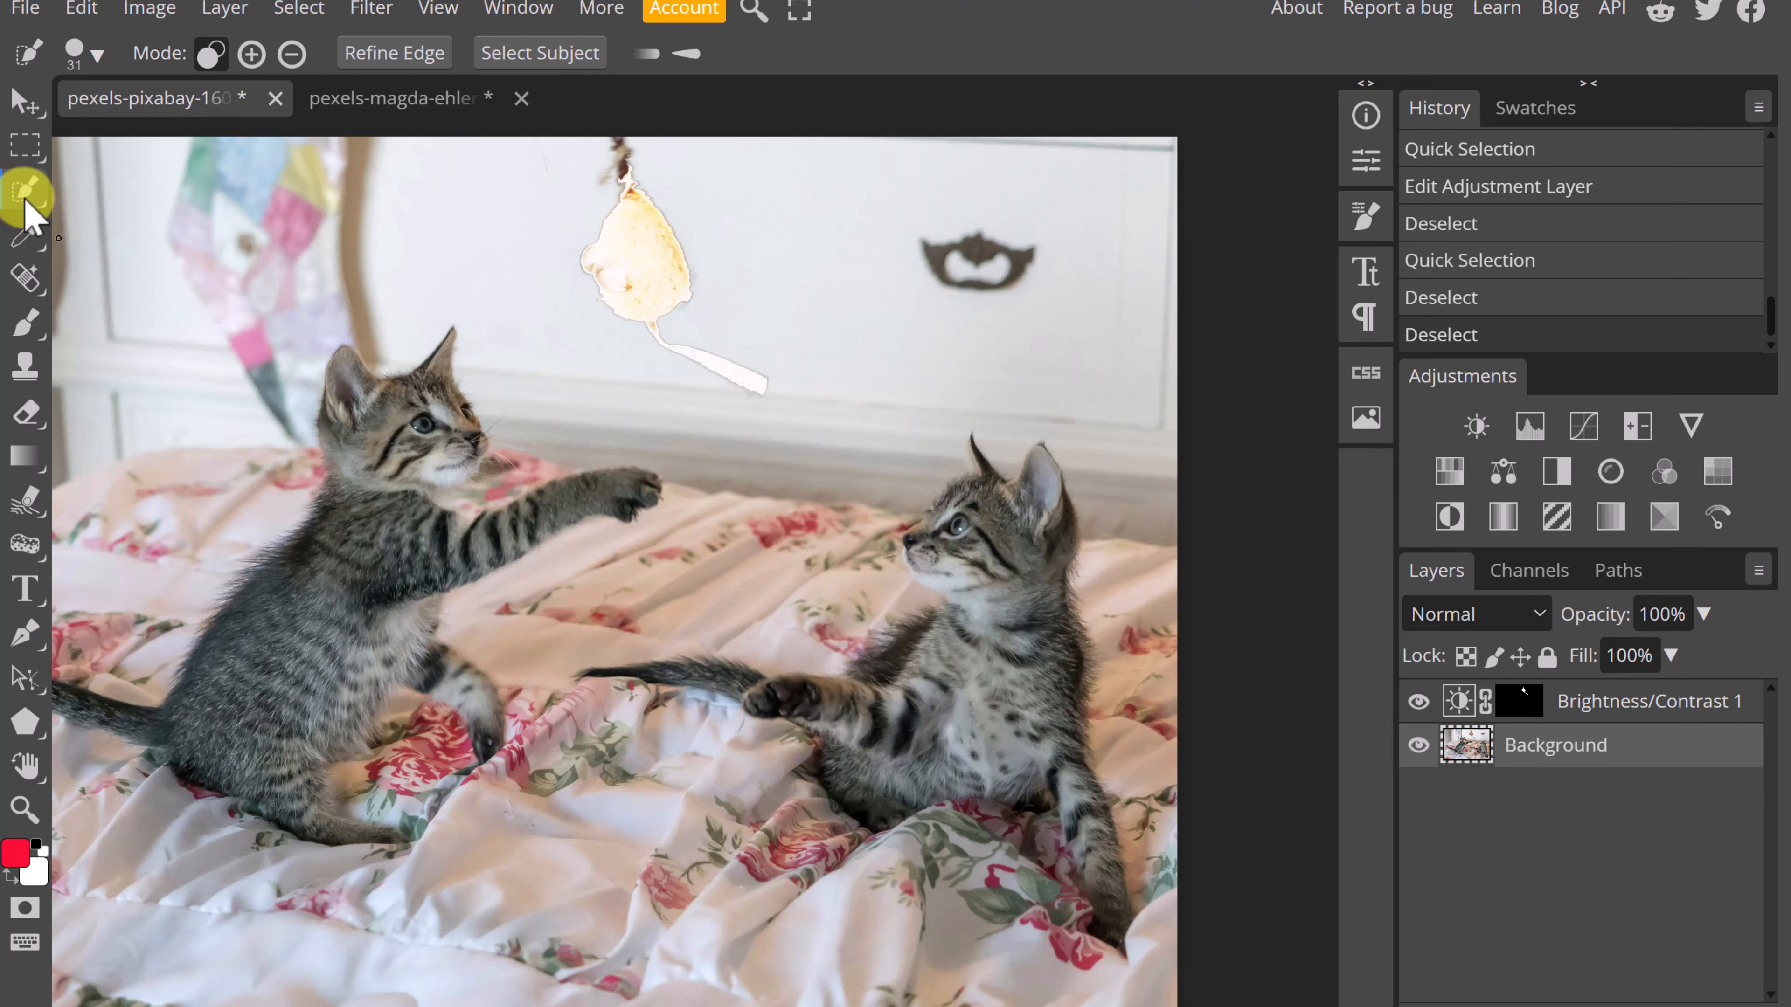
drag(645, 264, 648, 265)
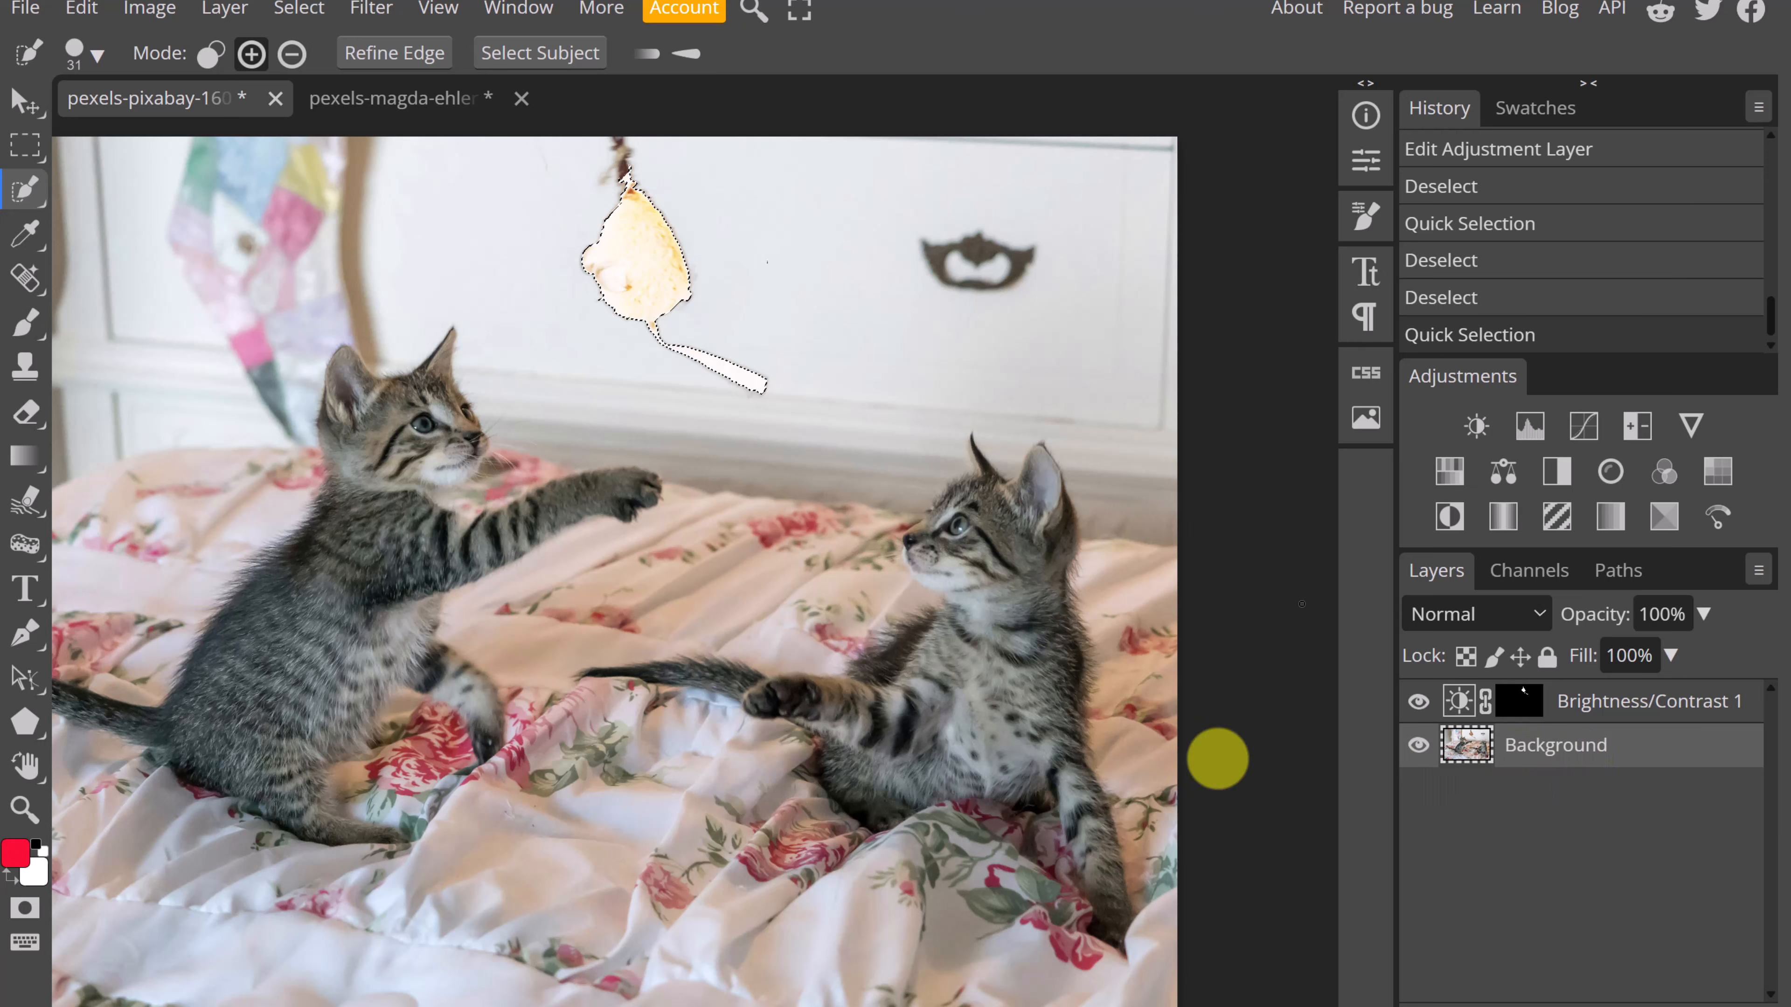
click(387, 102)
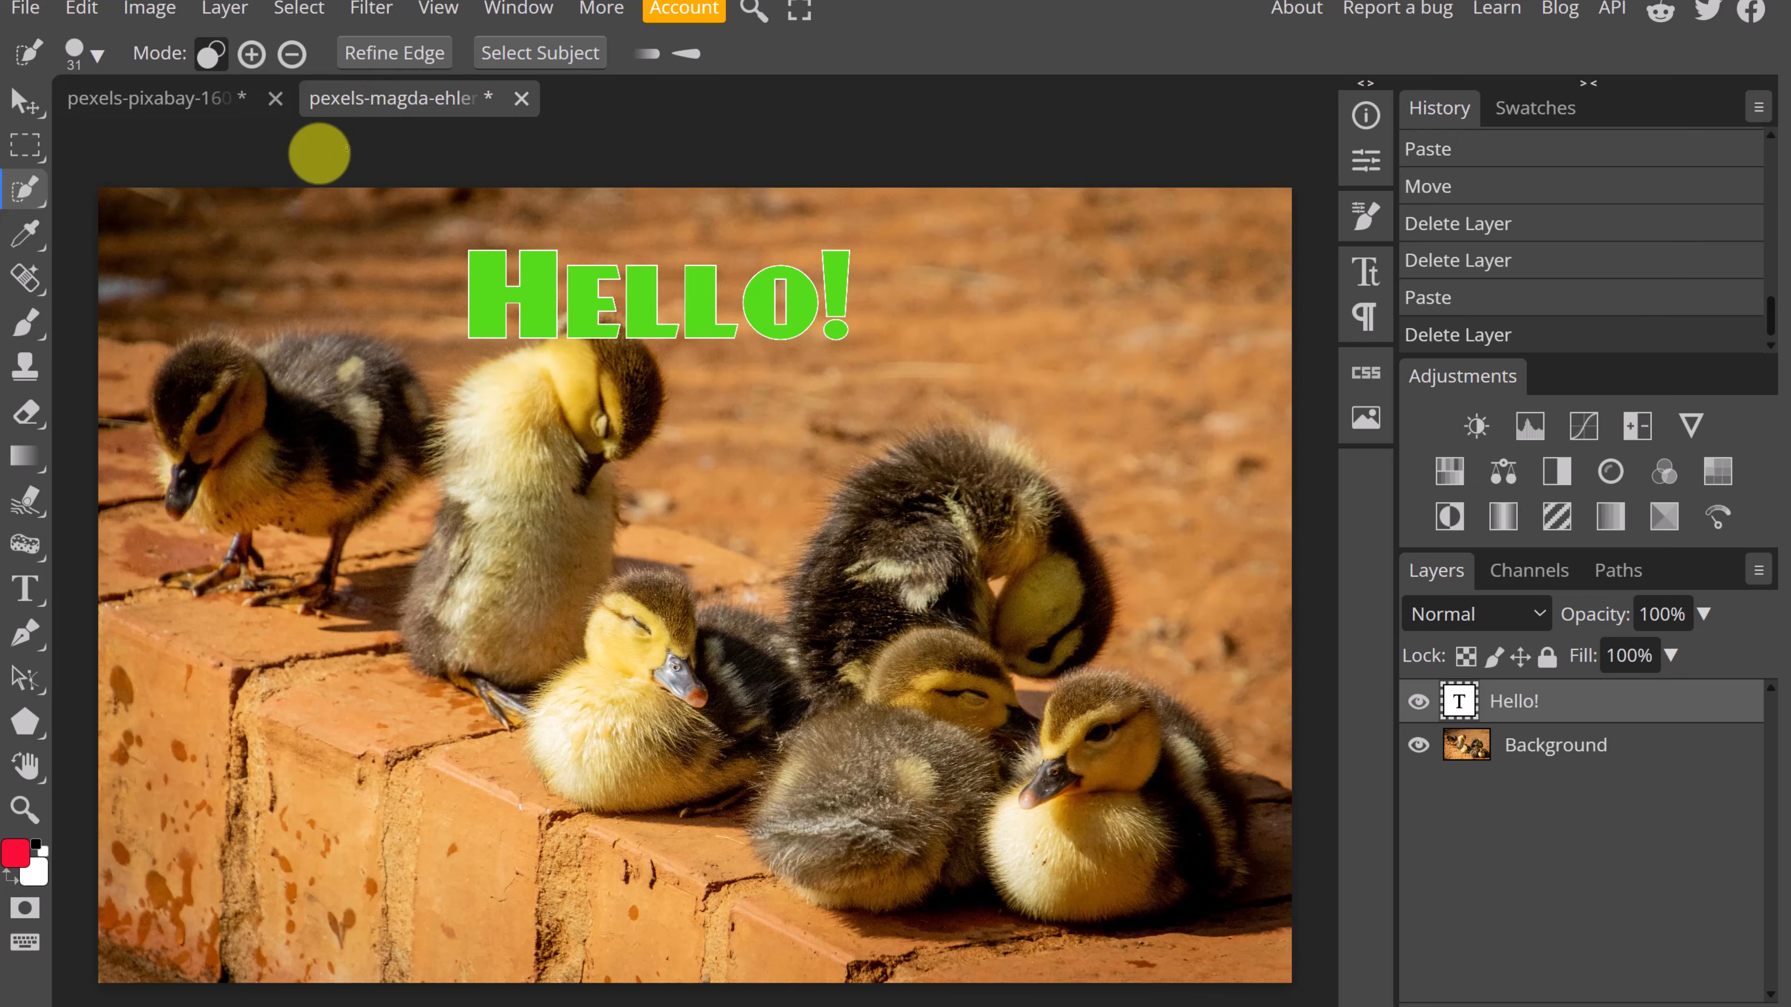
key(ctrl+v)
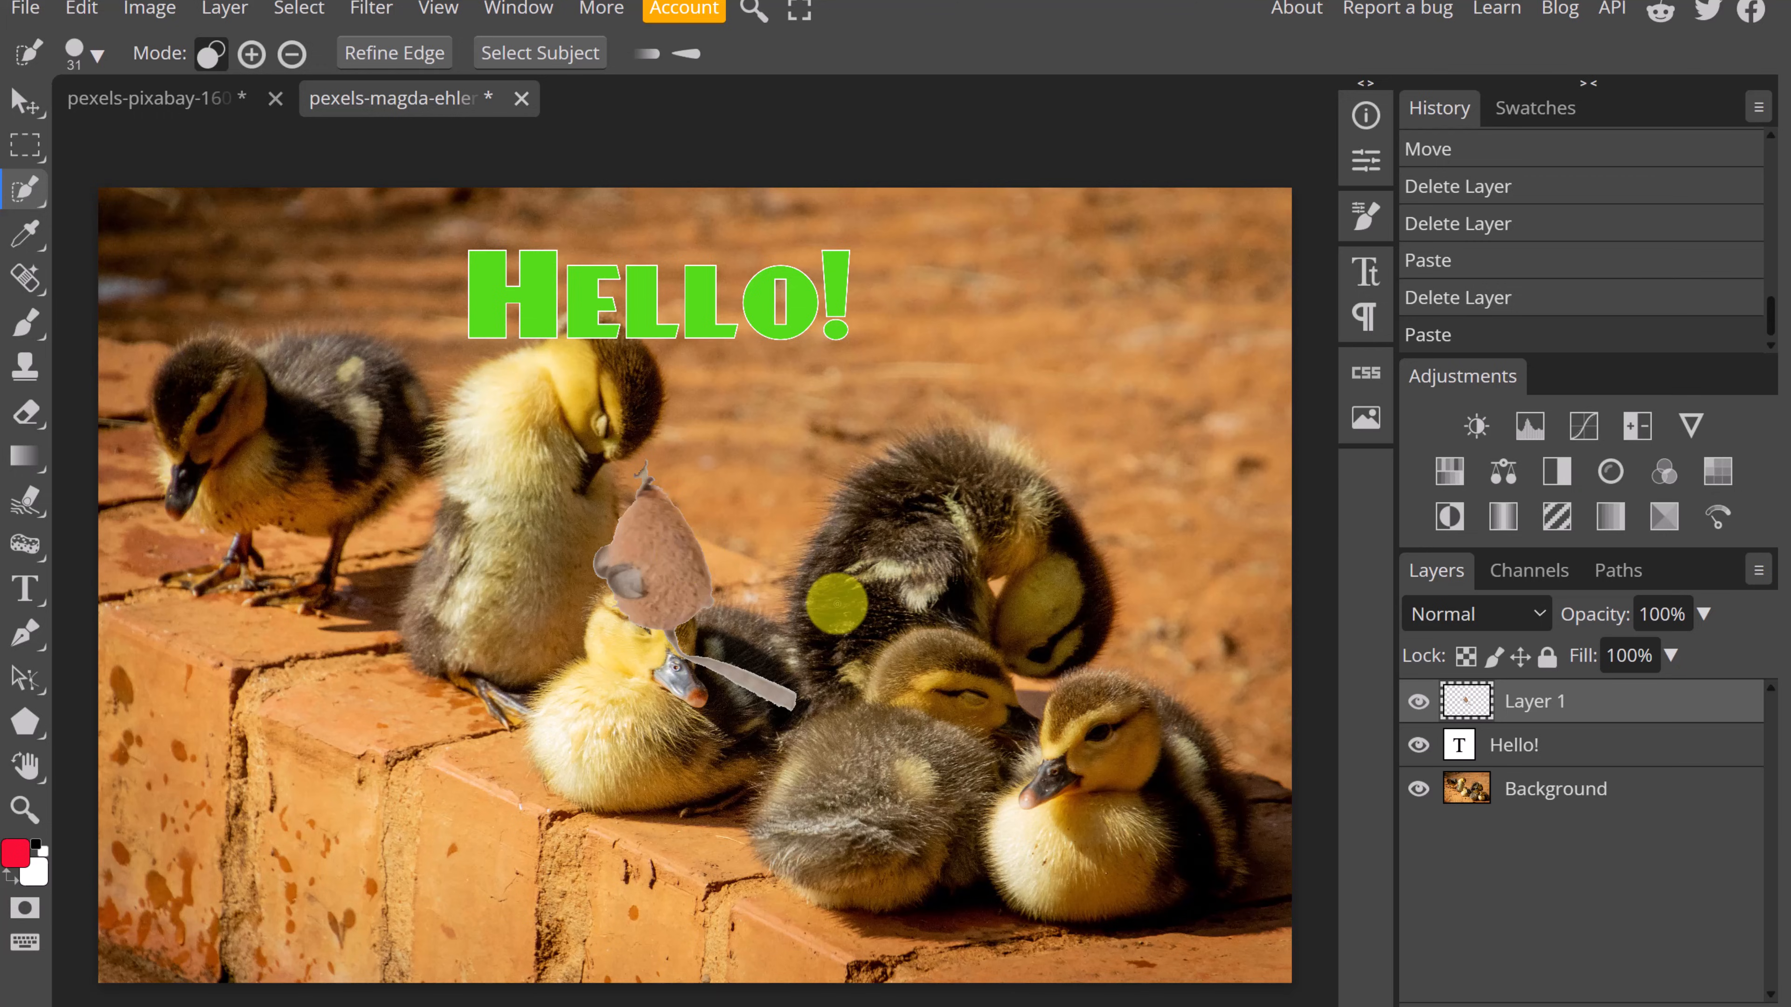
Flatten the kitten photo so the Brightness/Contrast adjustment is merged into its Background layer.
click(187, 113)
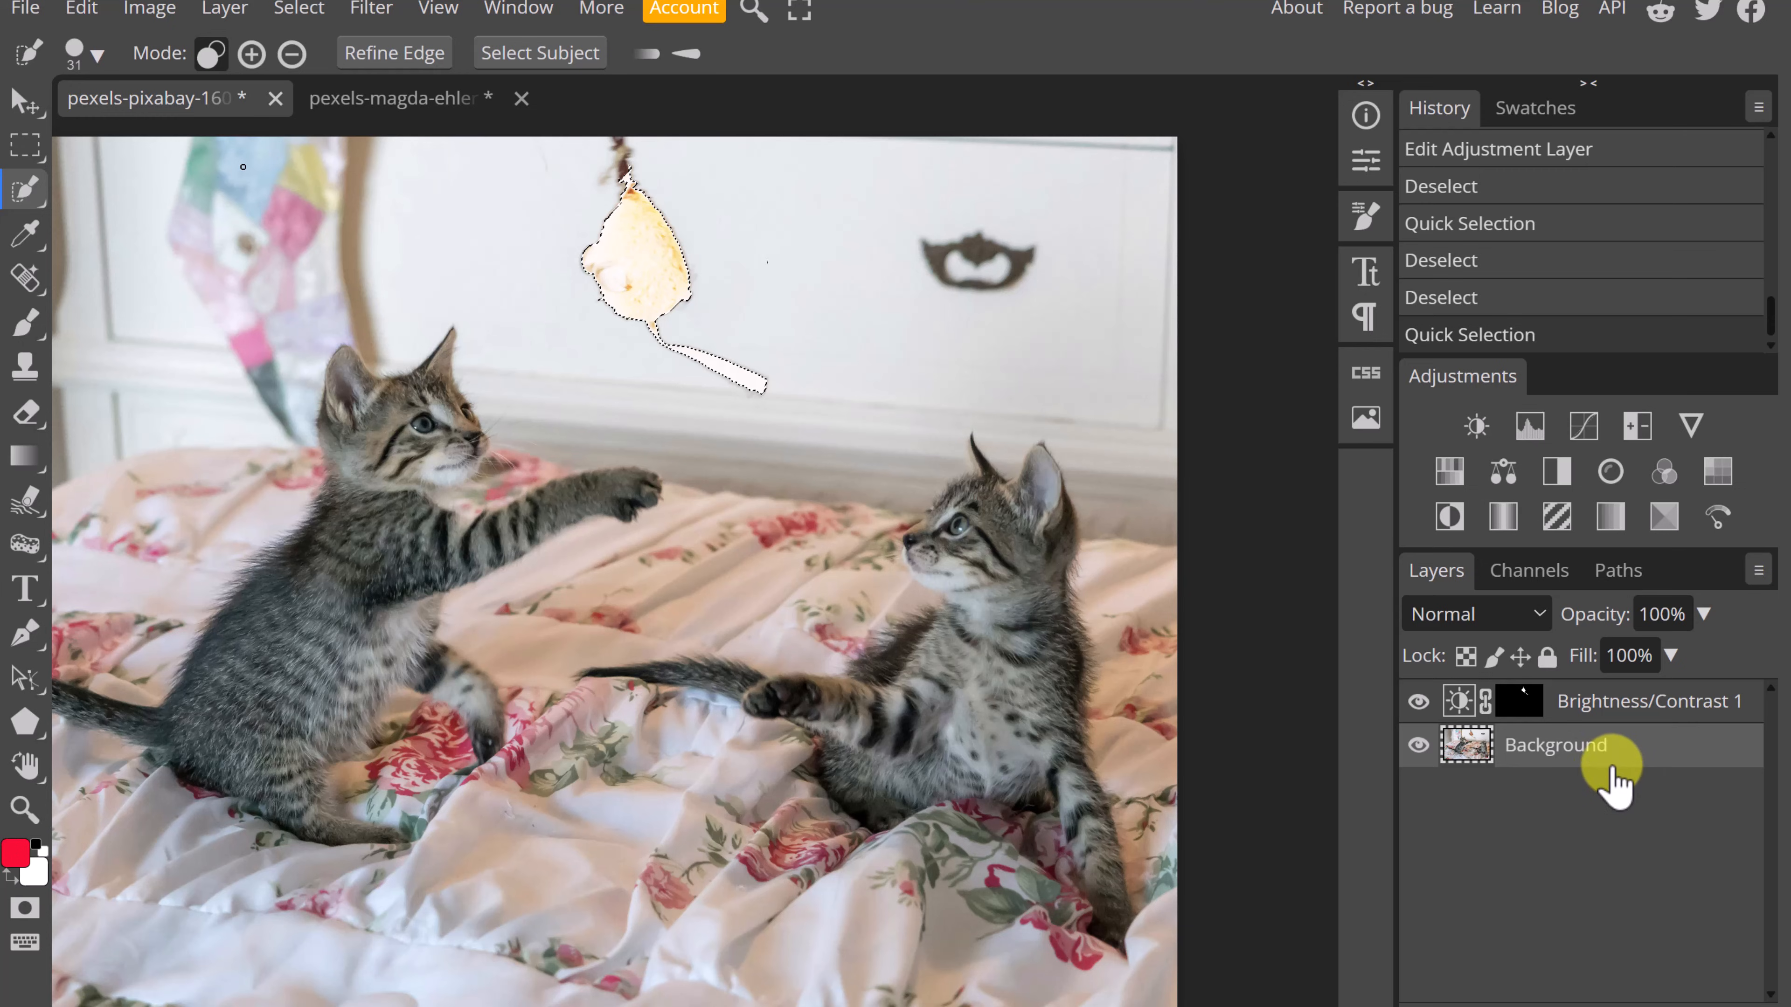
right_click(1600, 713)
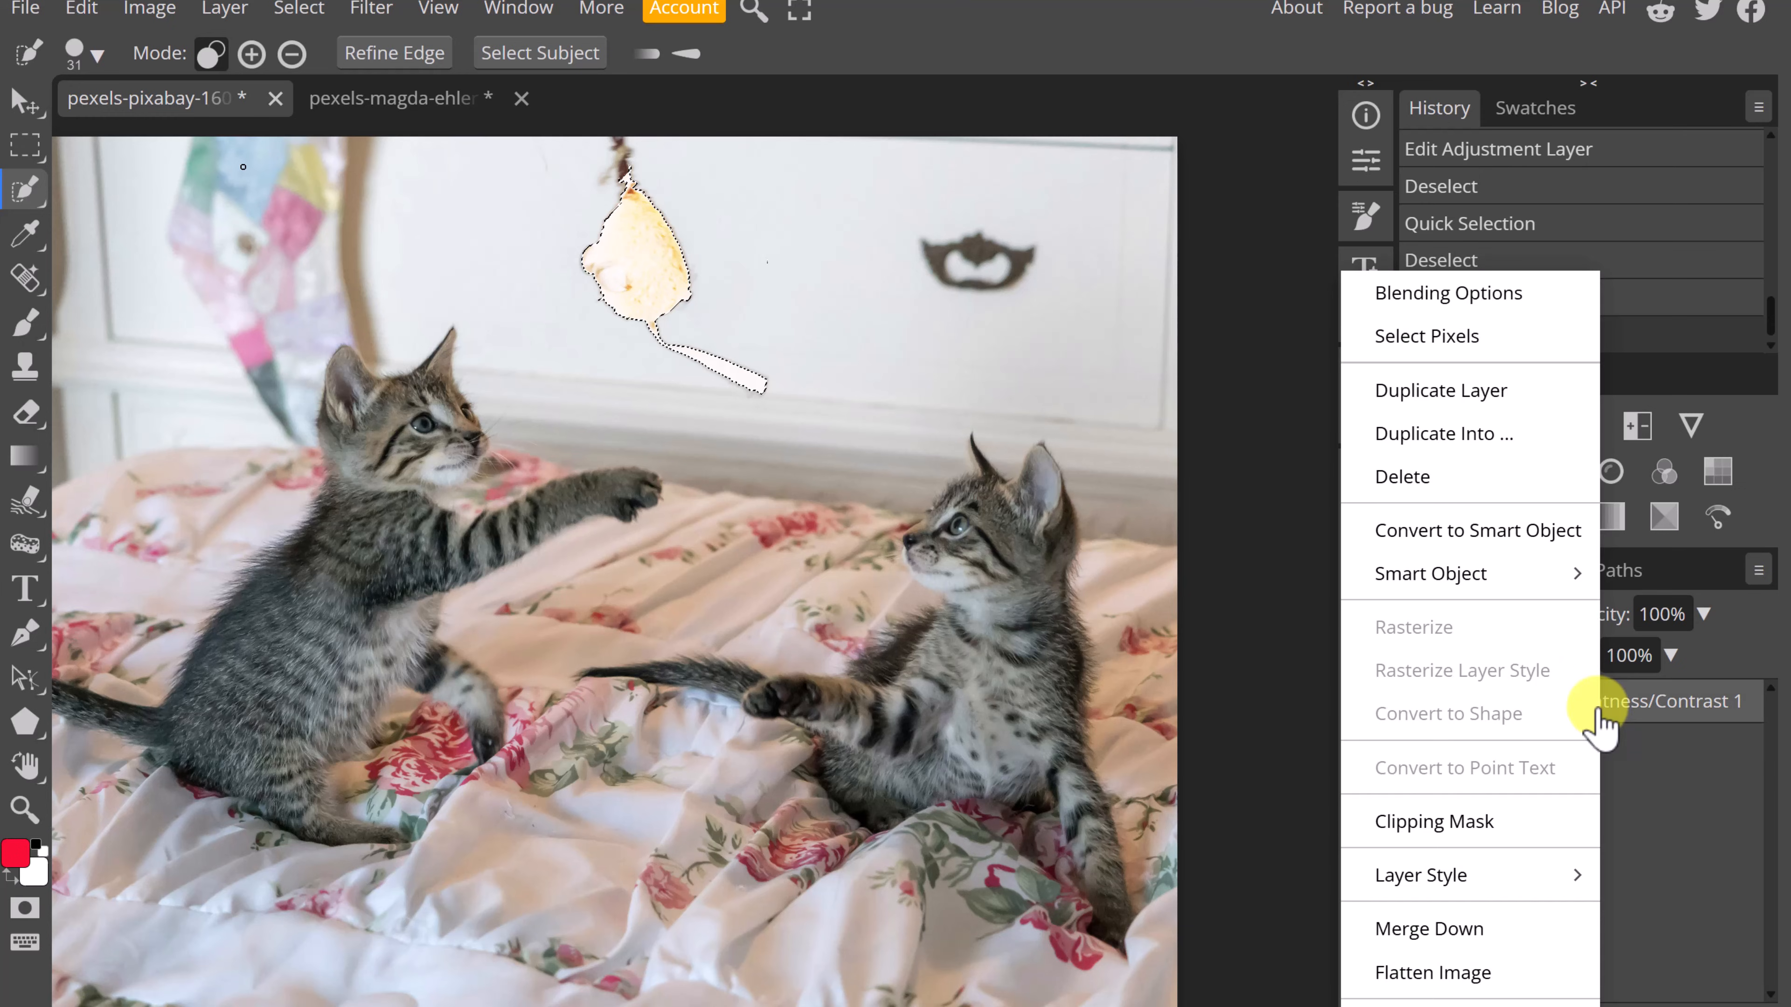
click(1477, 958)
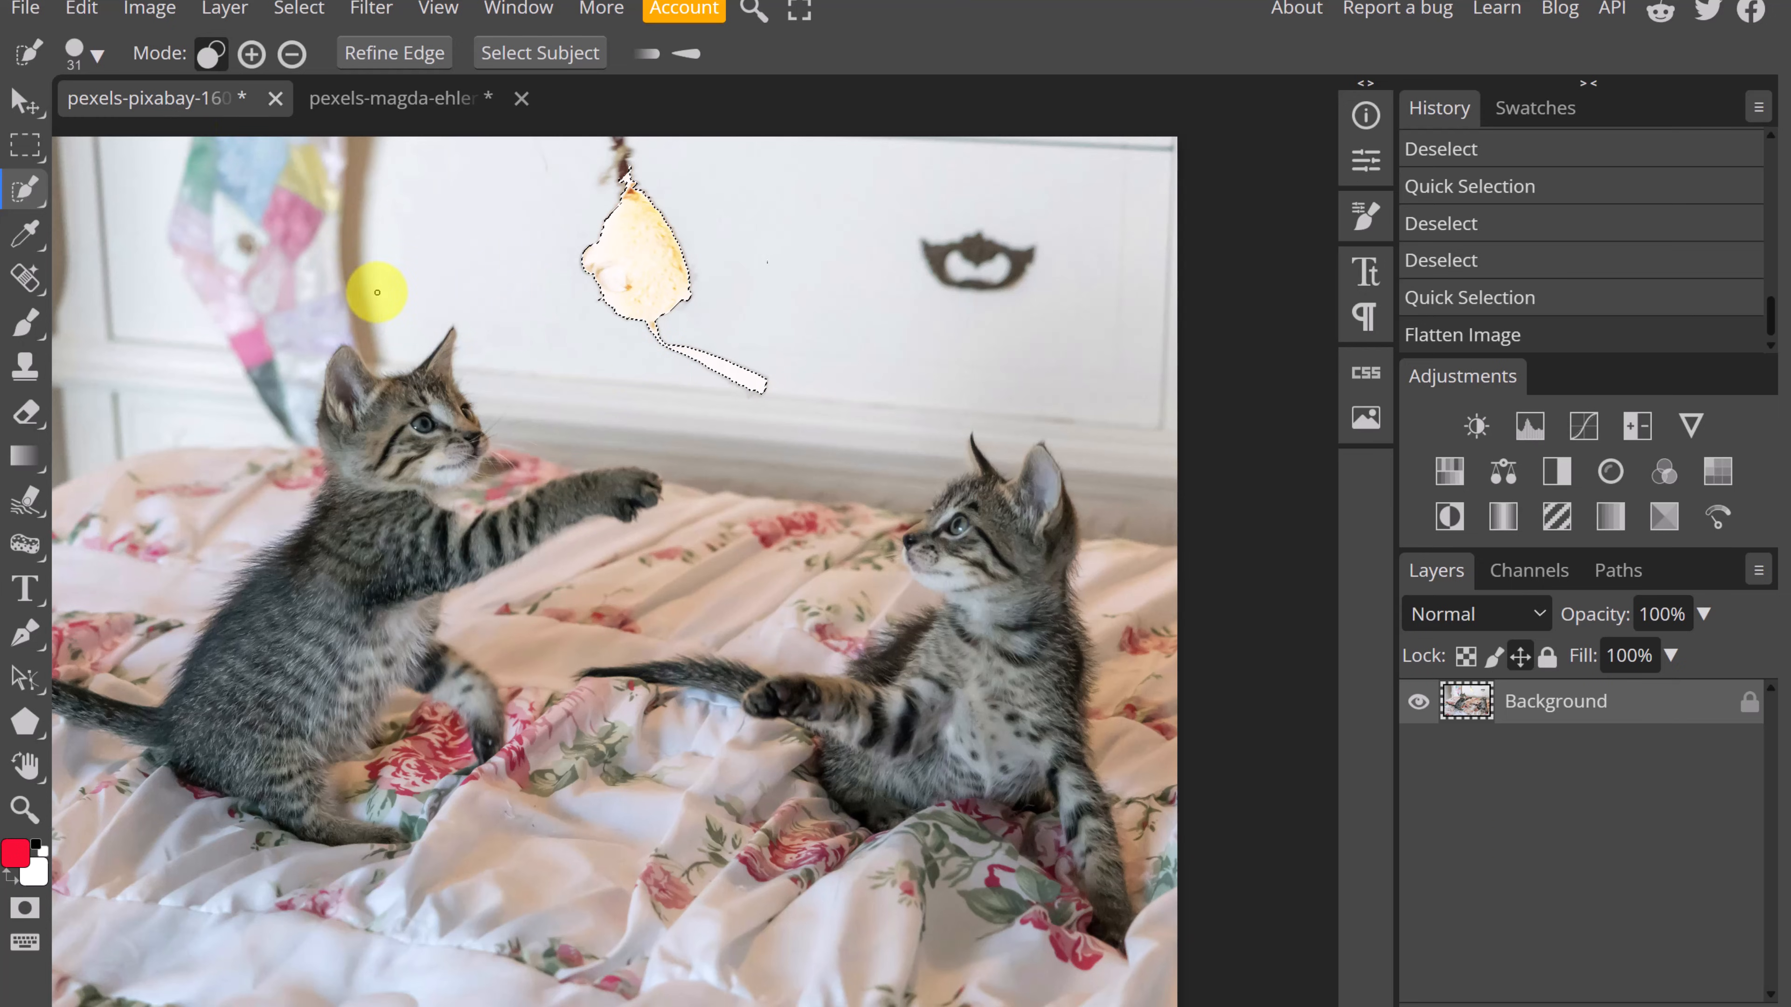
Paste the brightened toy mouse into the duckling picture and move it to the right of the unadjusted copy.
click(361, 104)
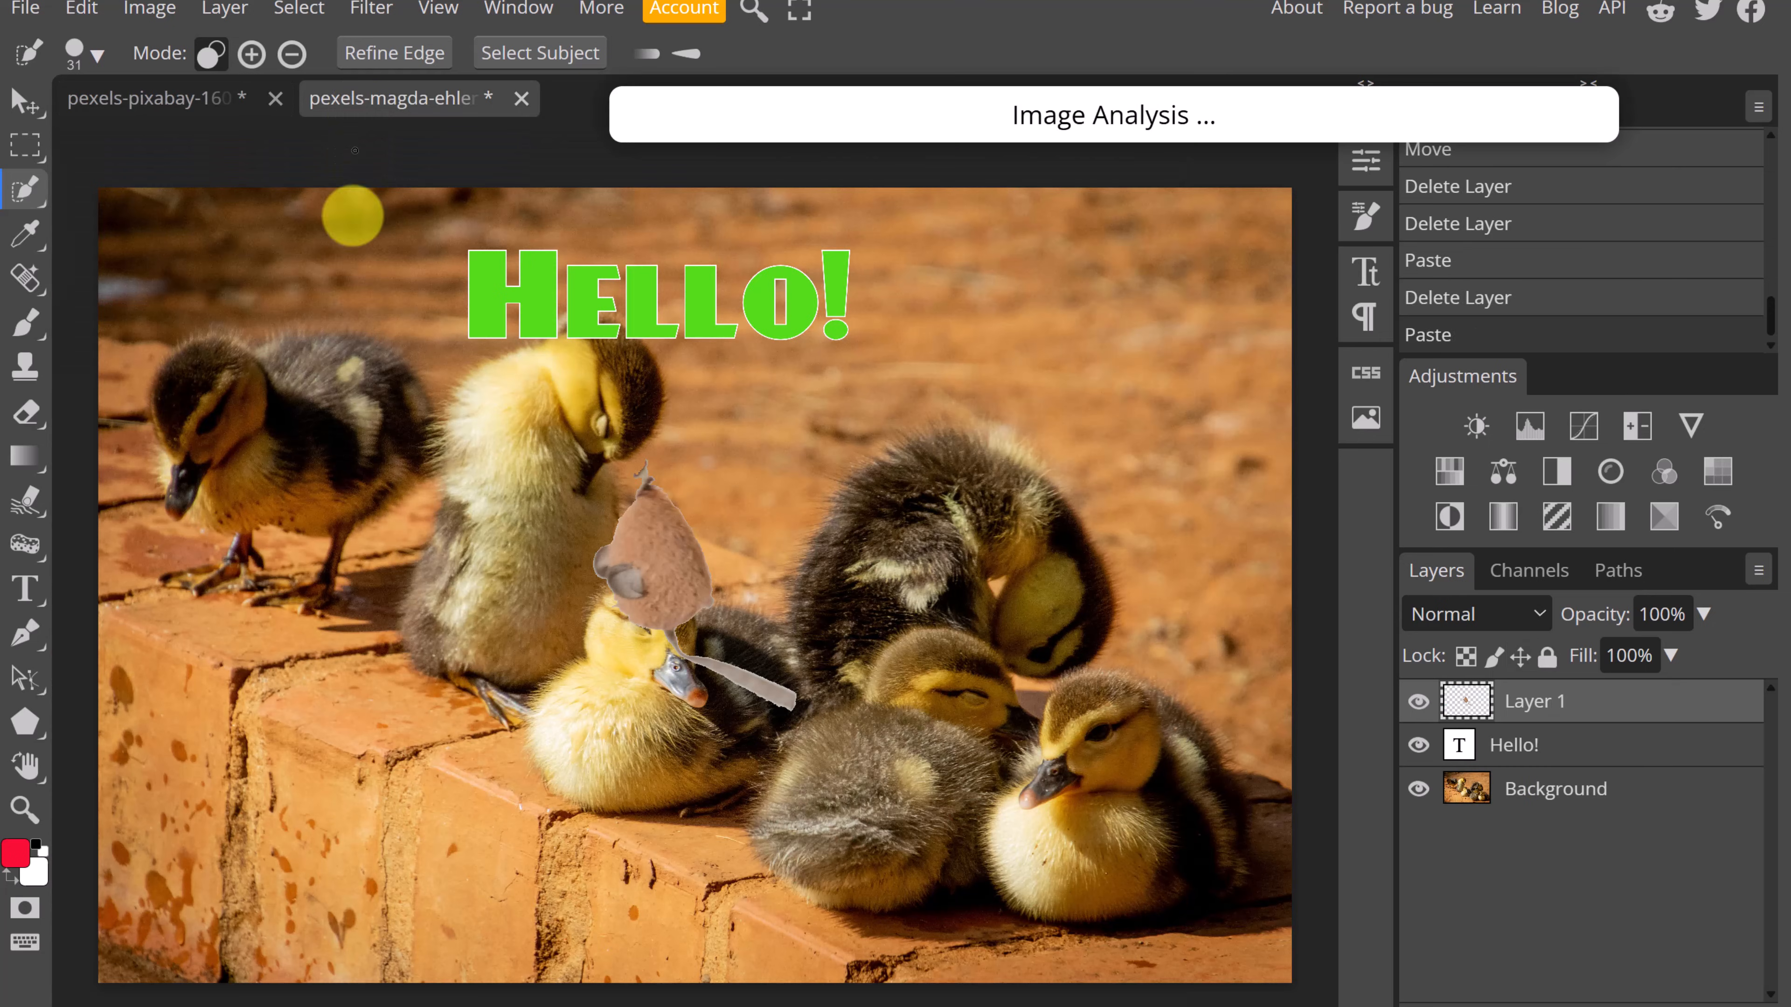
key(ctrl+v)
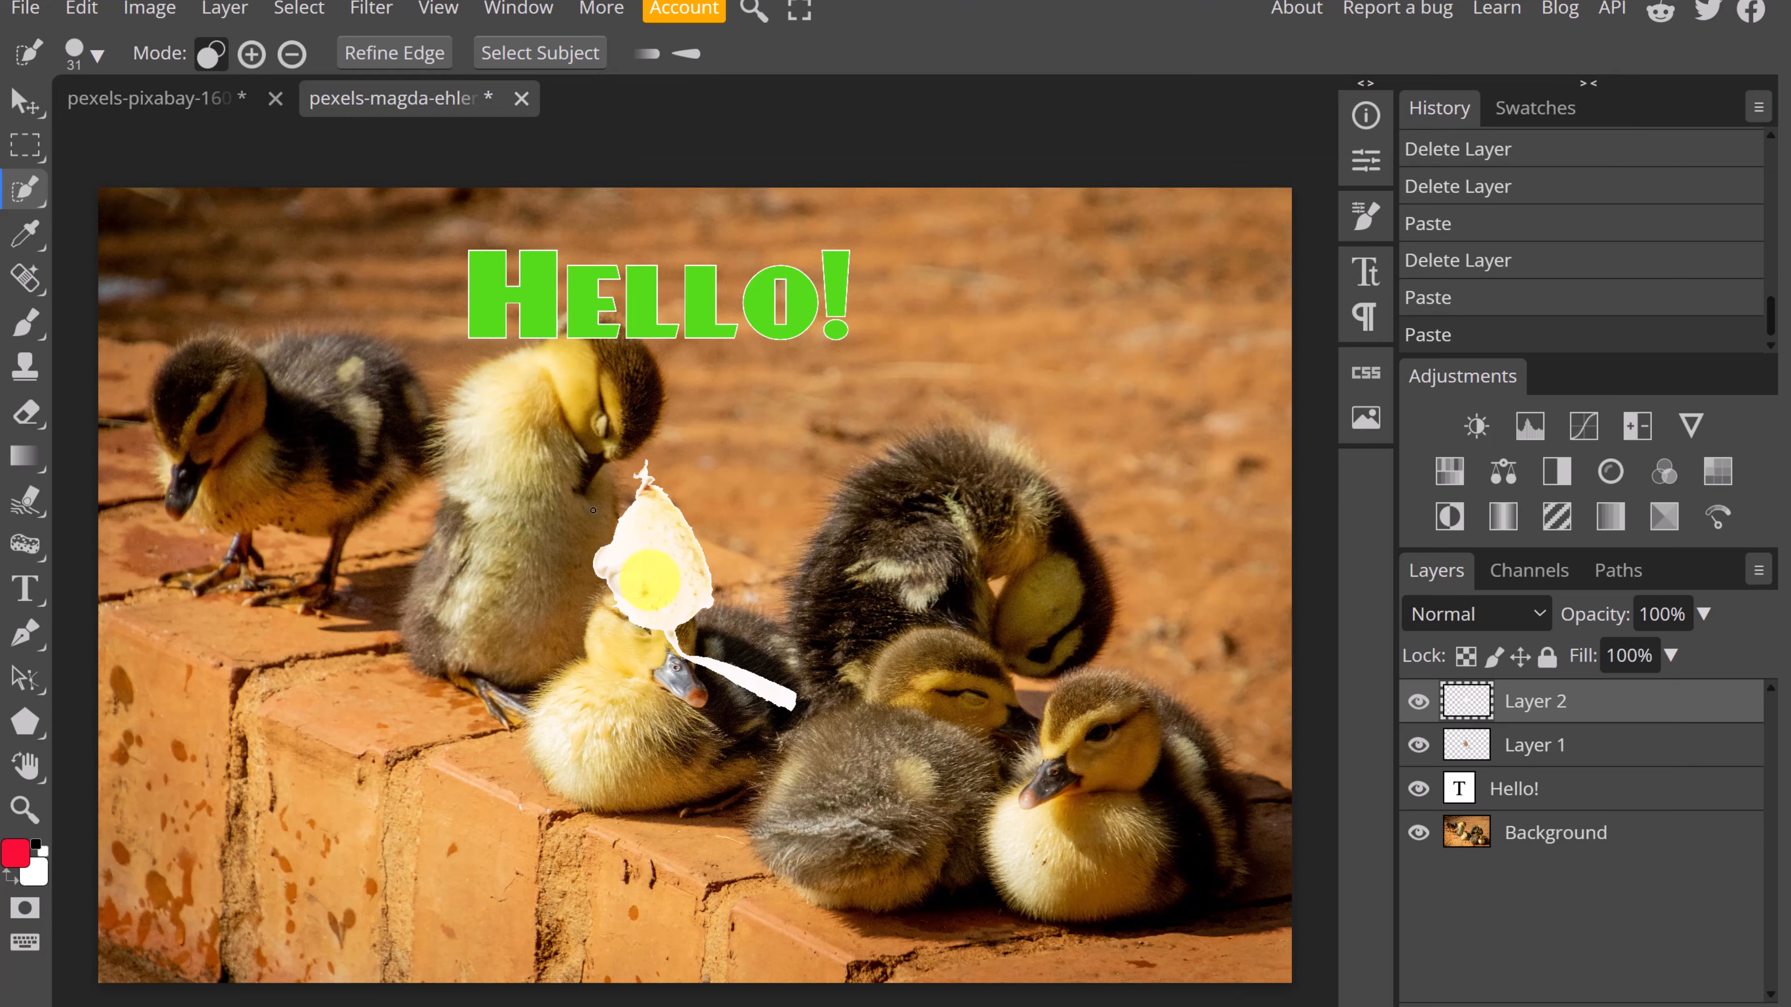
key(v)
drag(677, 600, 843, 585)
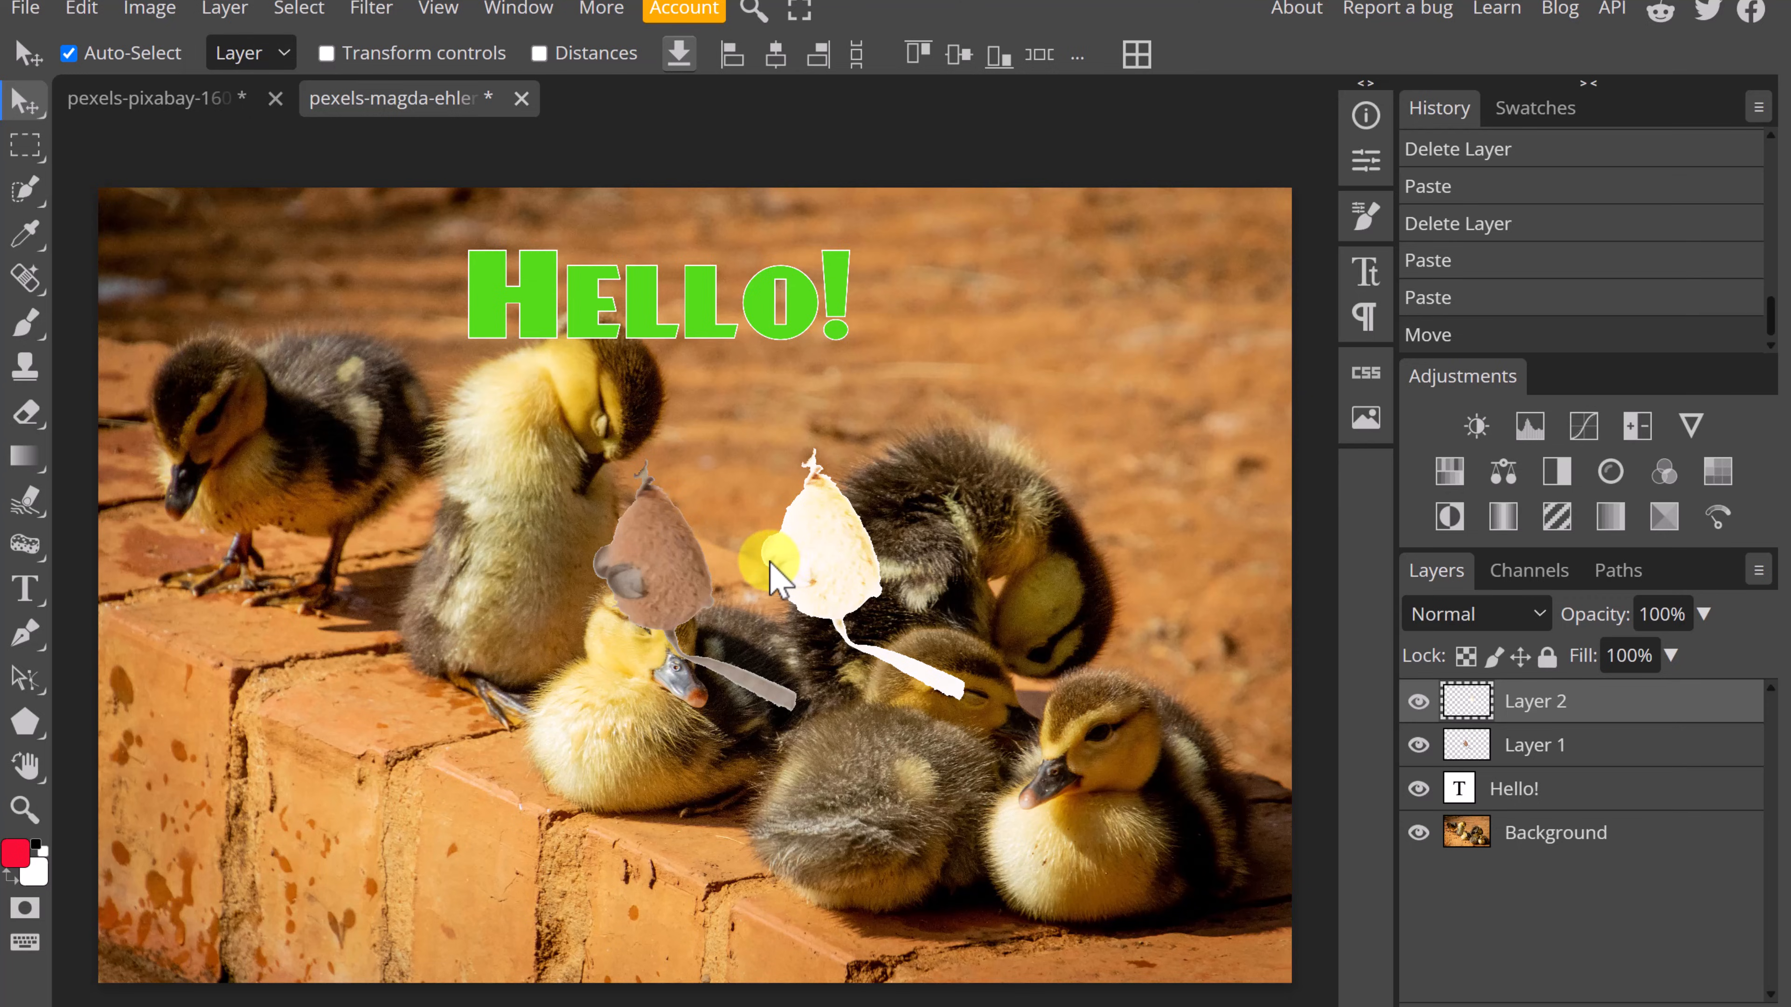
Return to the kitten photo and undo the flattening.
click(187, 116)
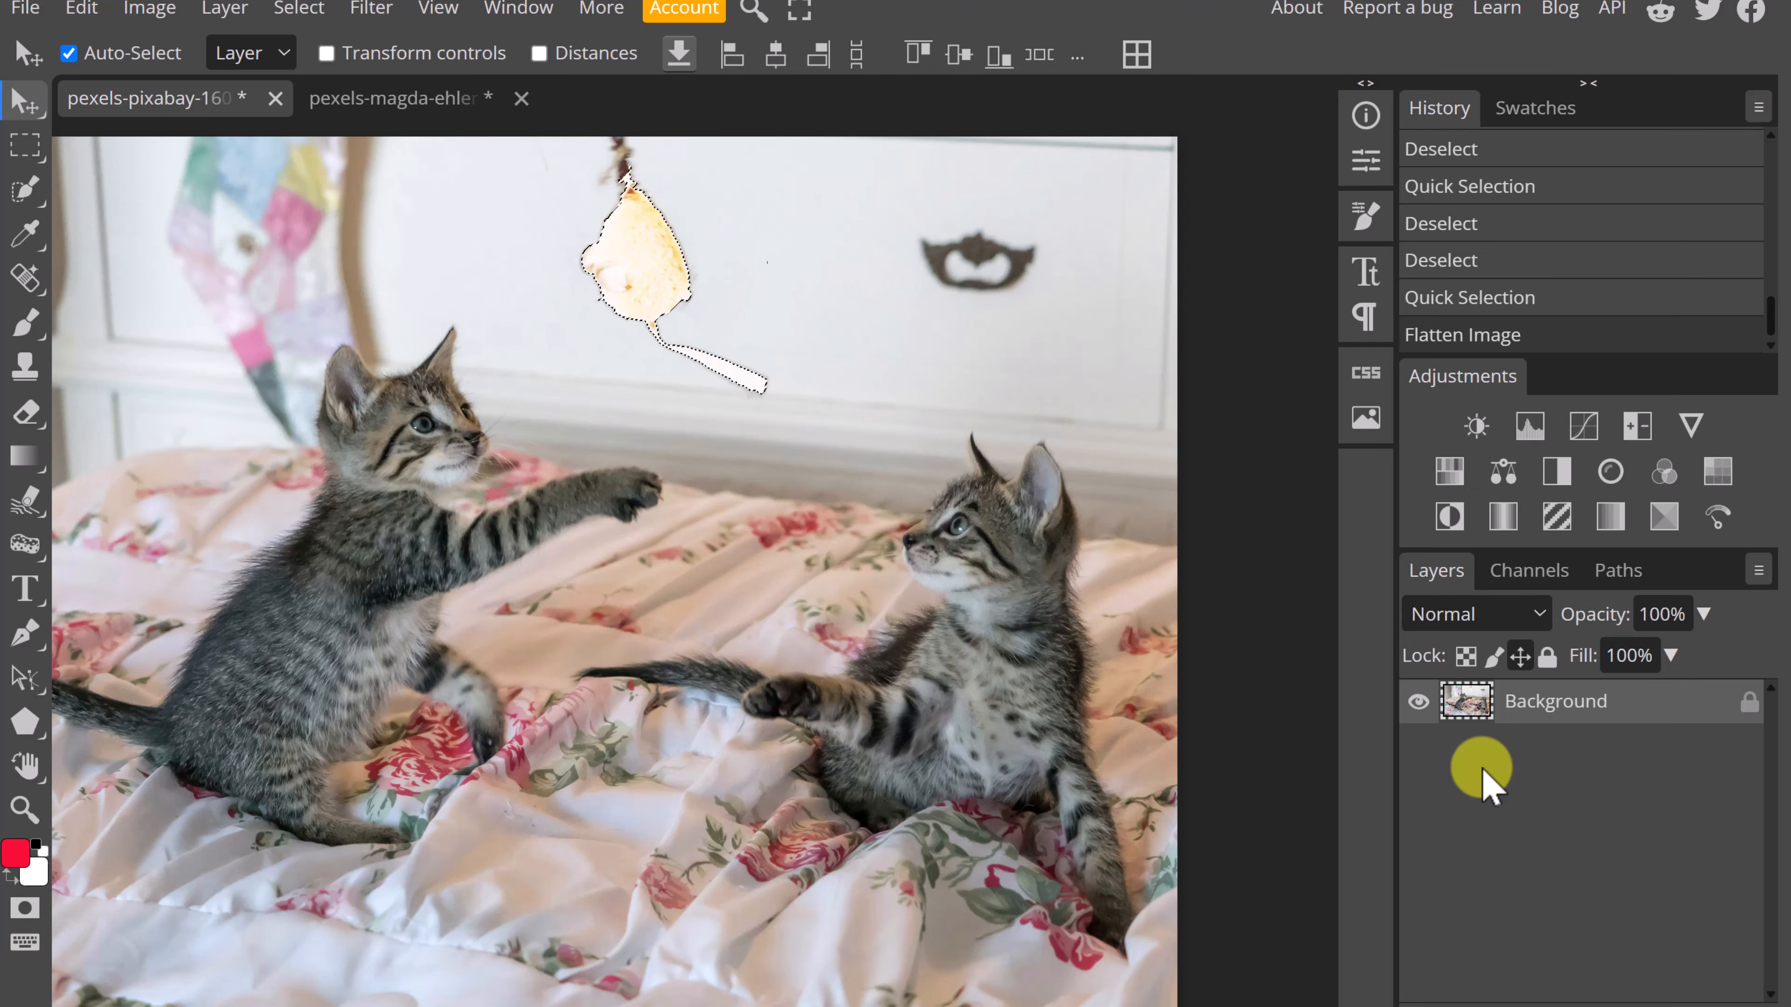
key(ctrl+z)
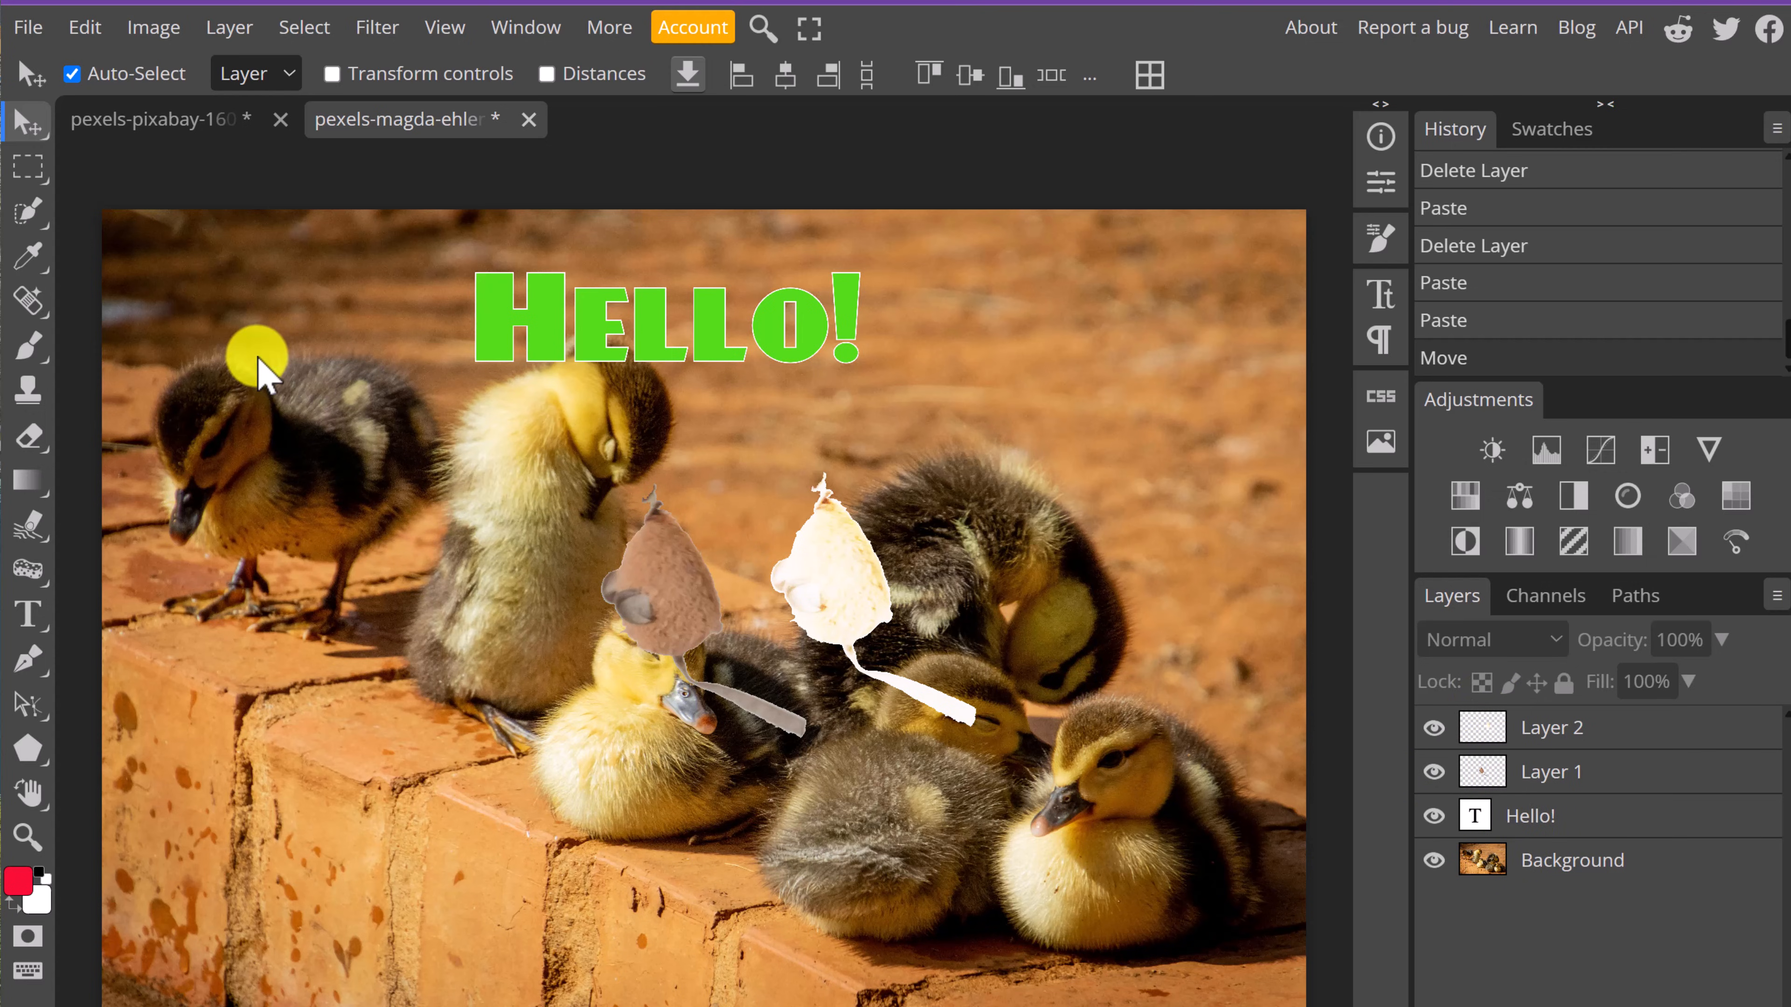
Review the export formats for the duckling picture, and save it as a PSD file called "name".
click(28, 23)
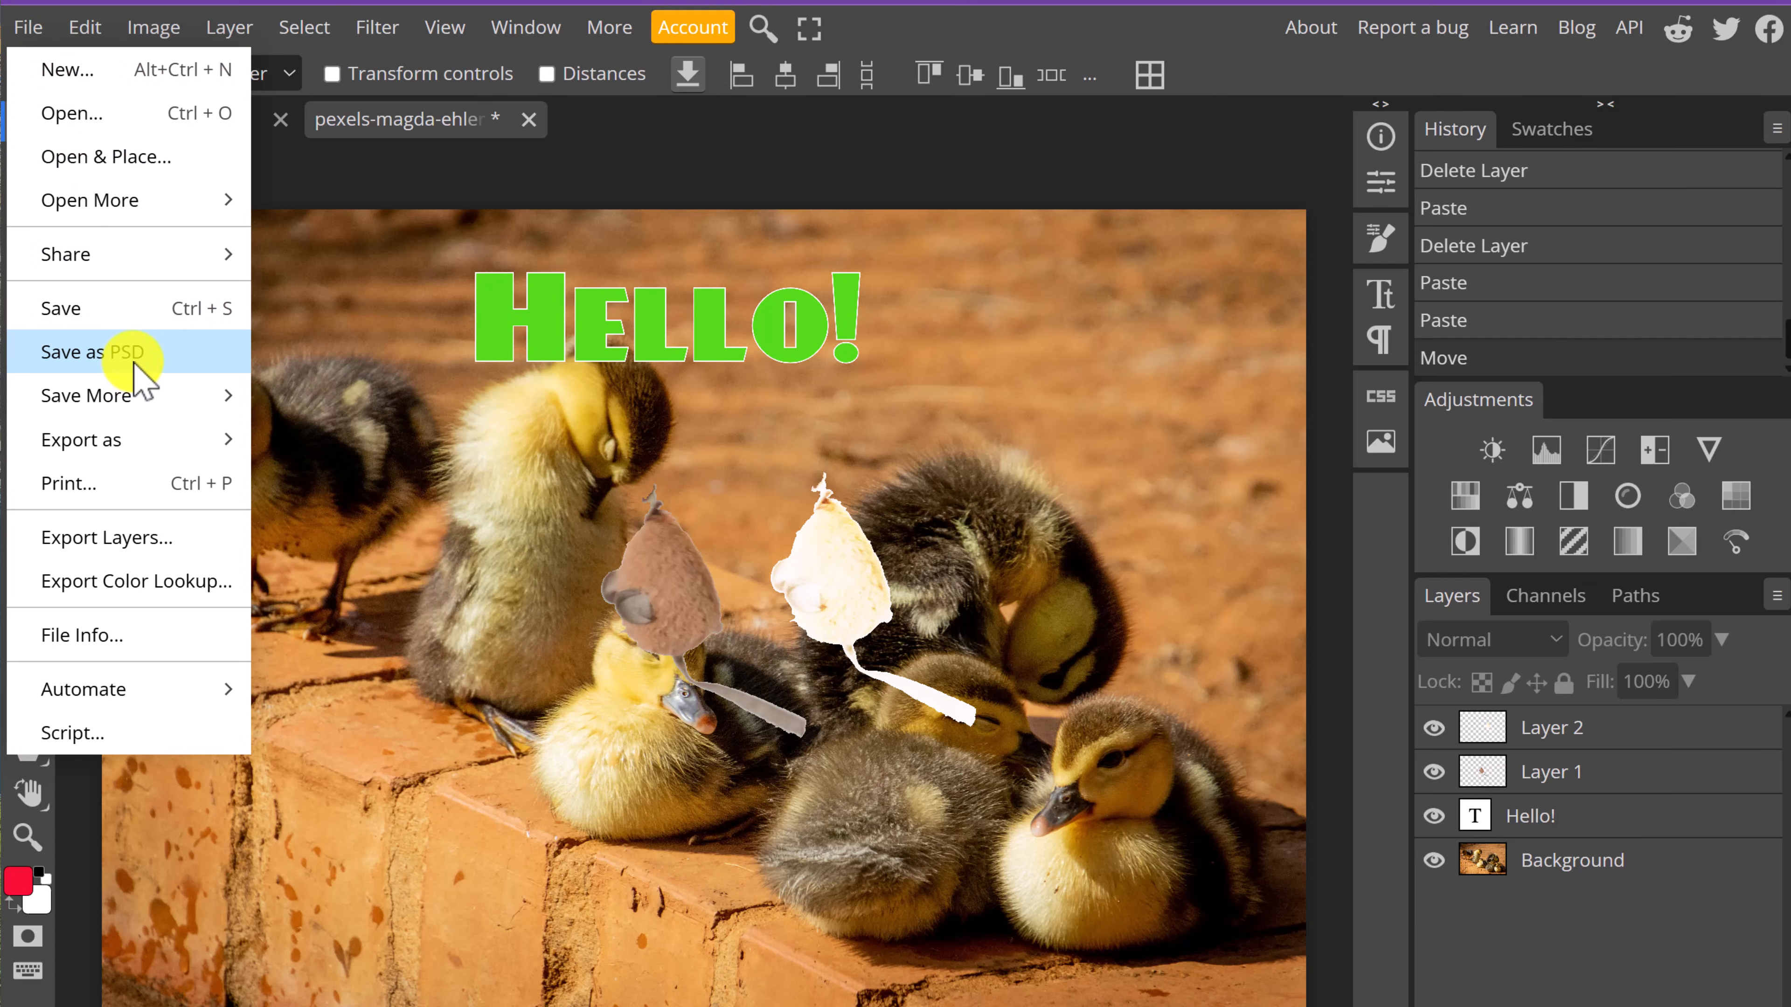
mouse_move(143, 444)
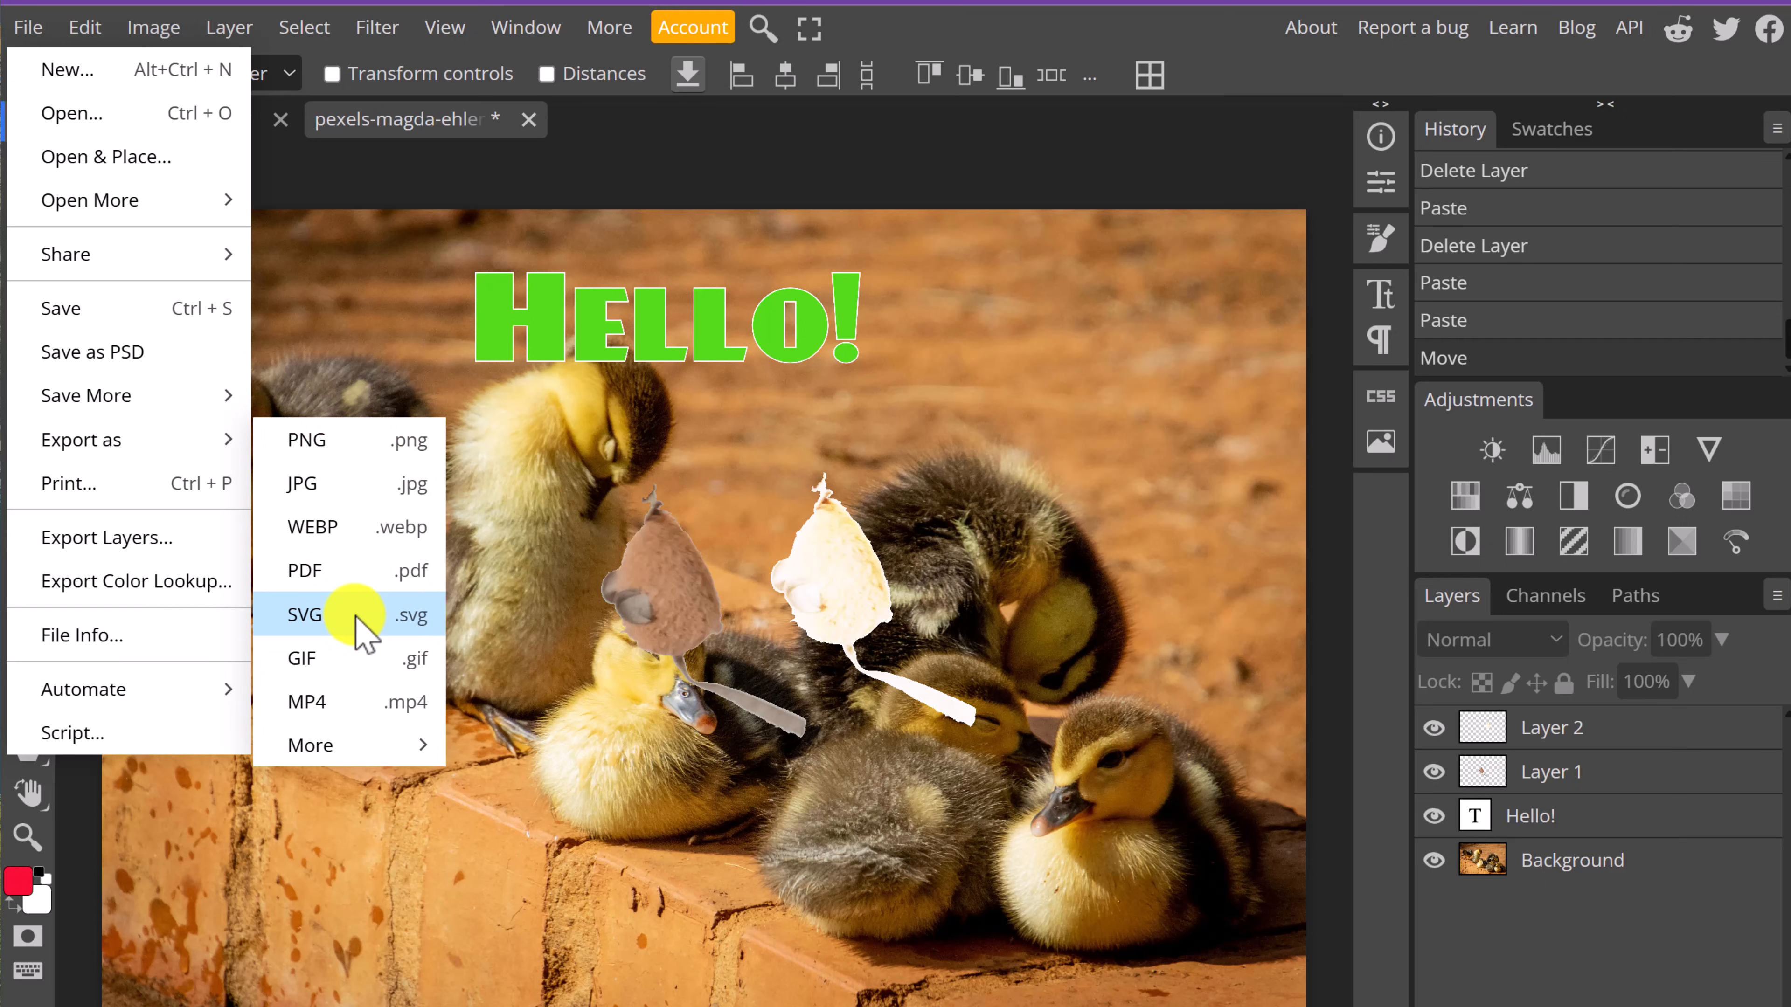
click(136, 356)
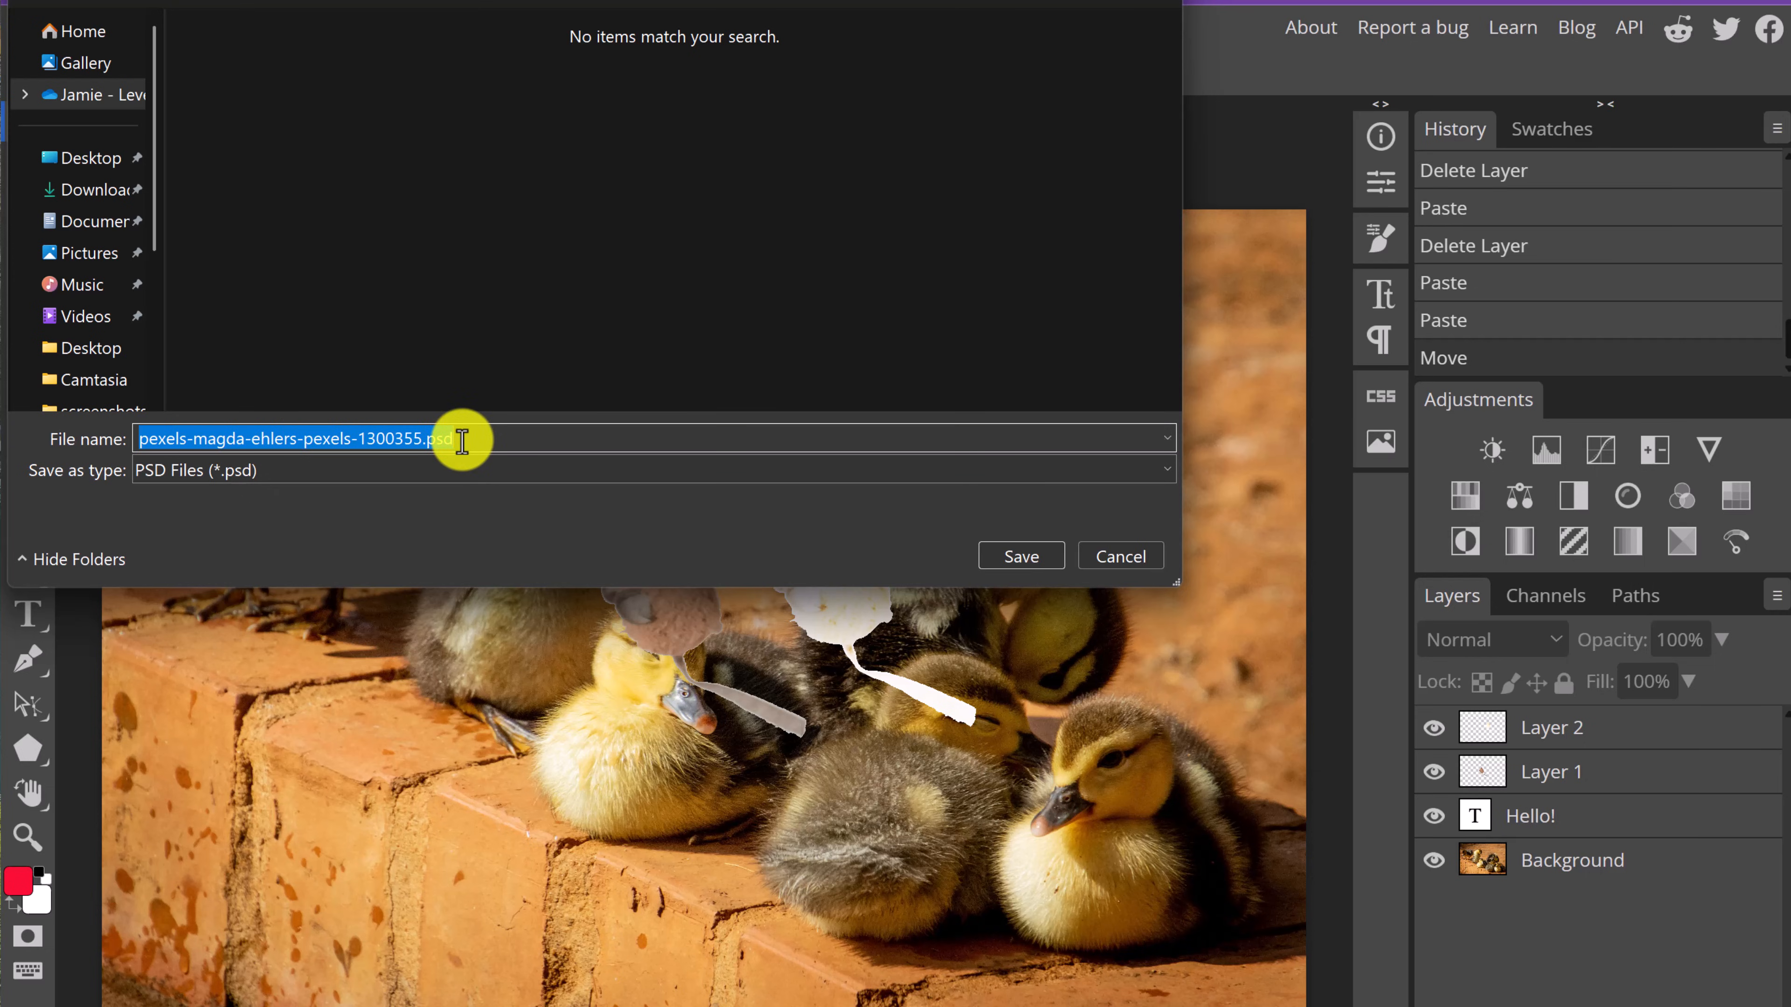
text(name)
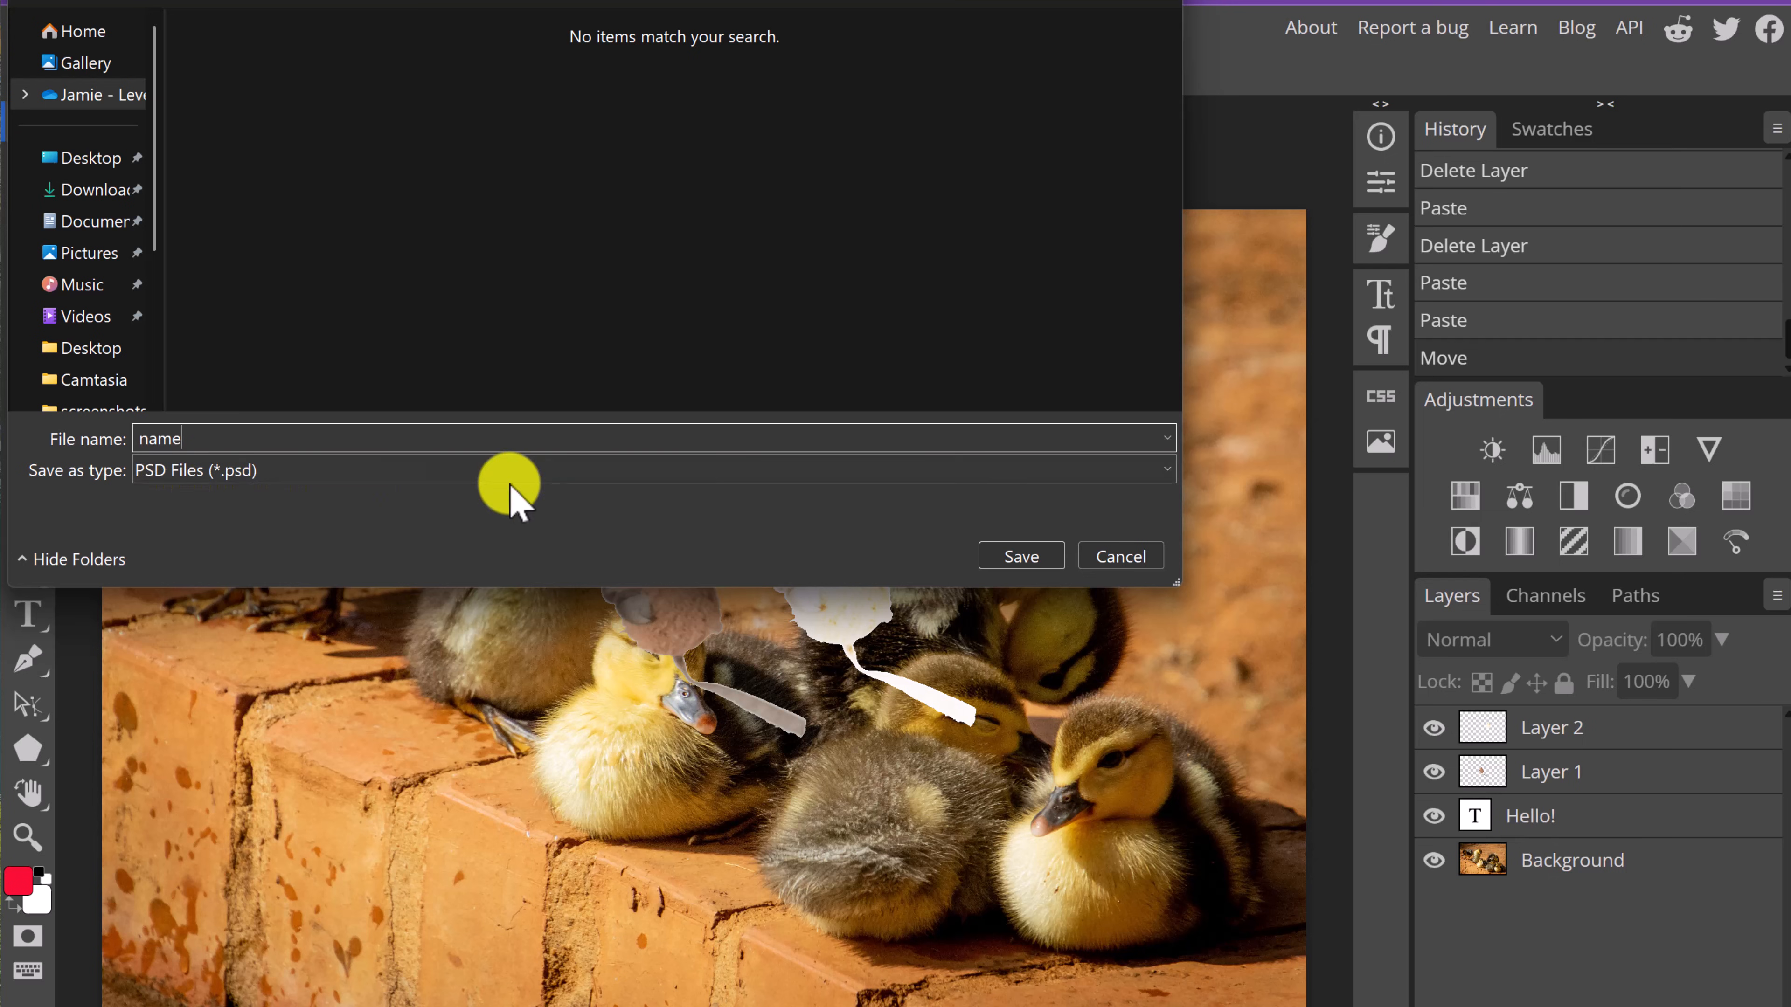
click(1016, 555)
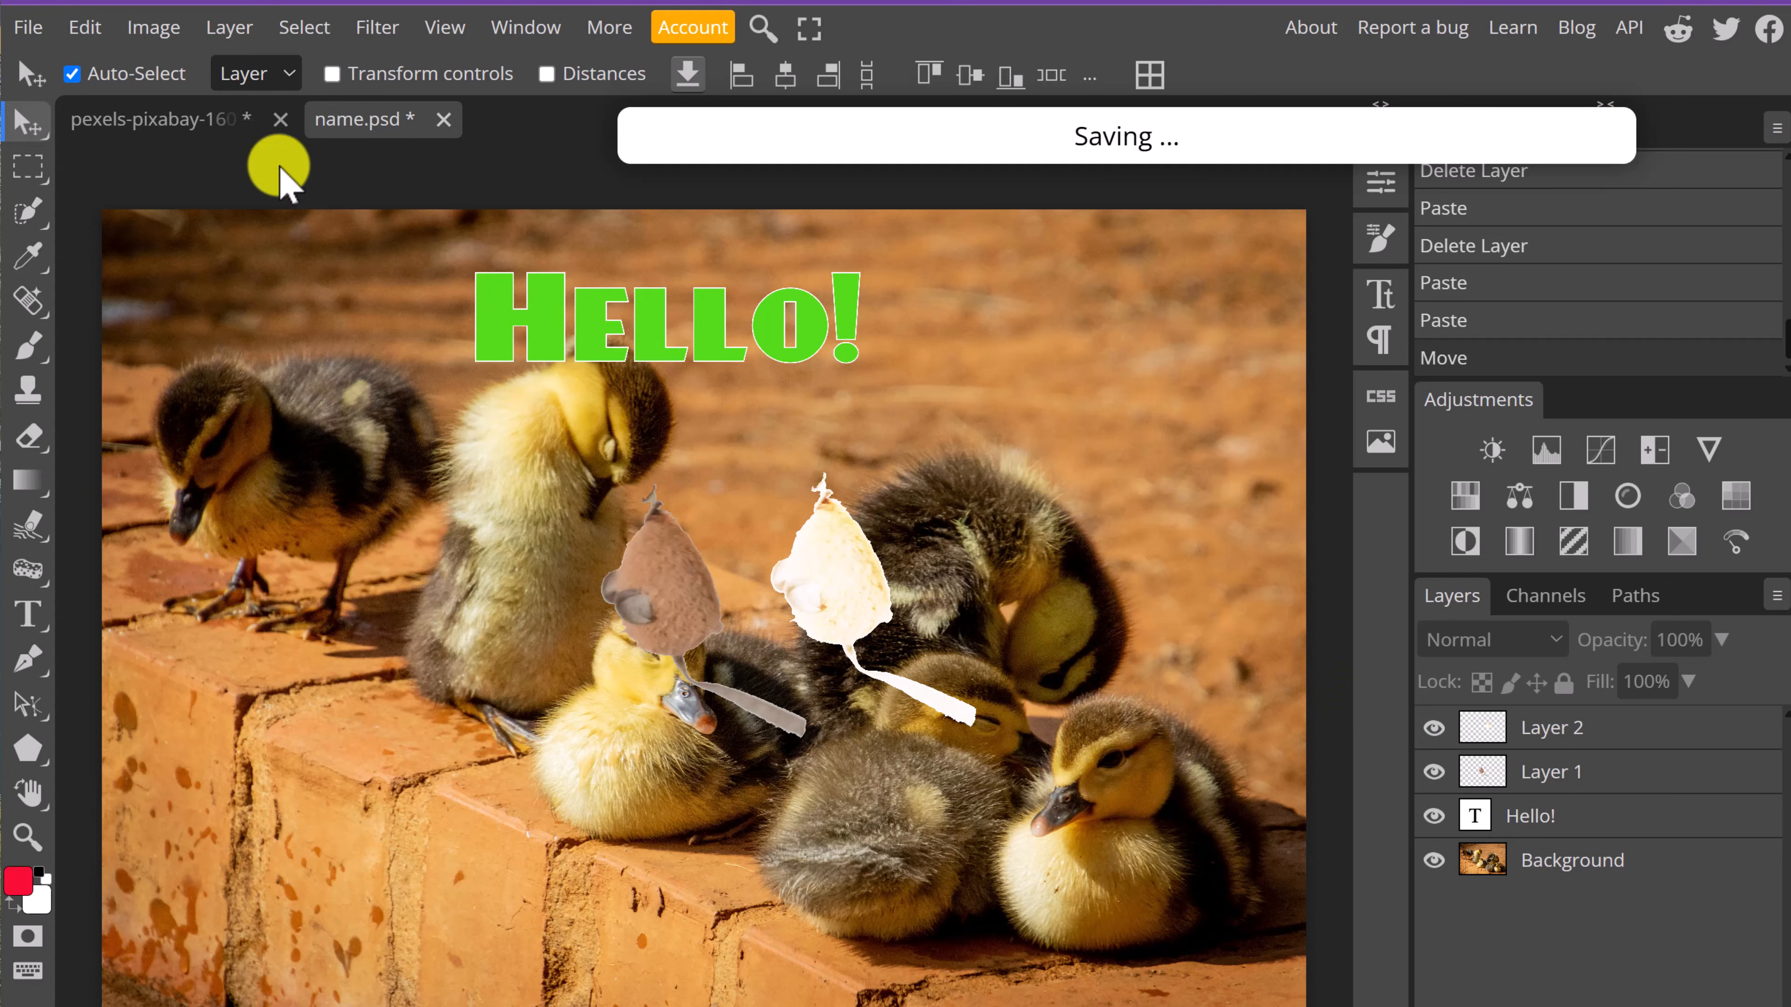
Look at the storage locations offered for saving the PSD, including PeaDrive, and close them without saving.
click(35, 27)
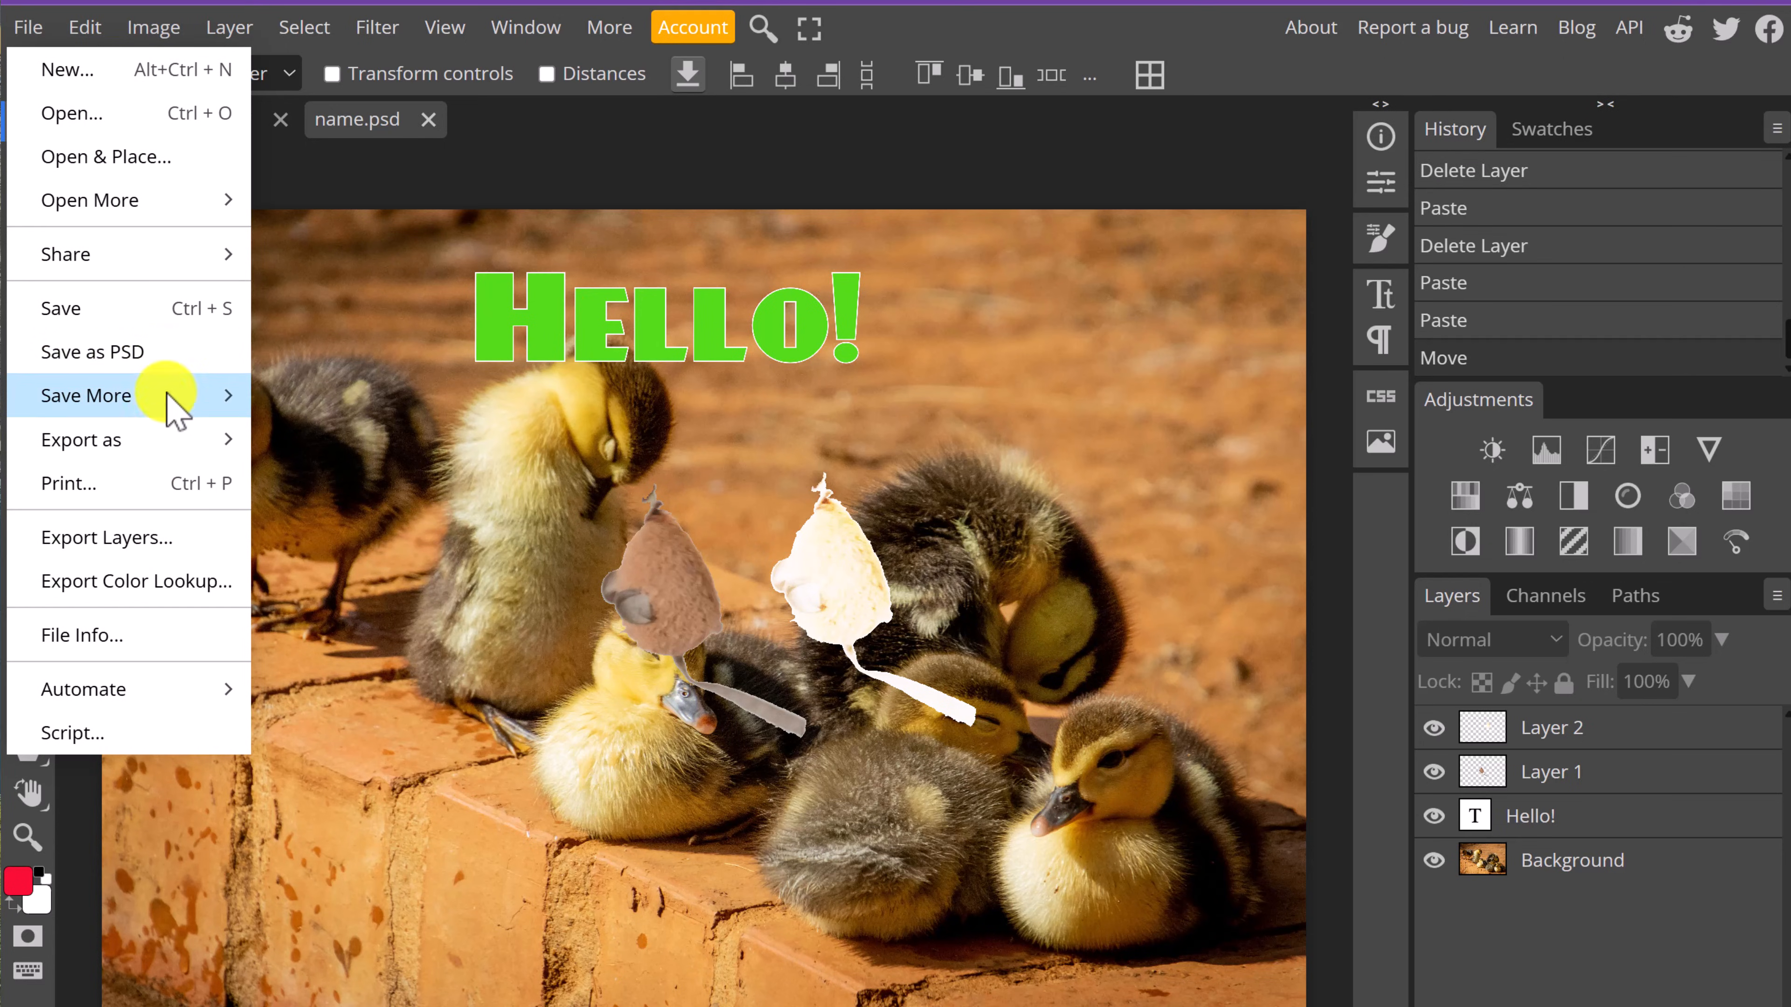
mouse_move(169, 397)
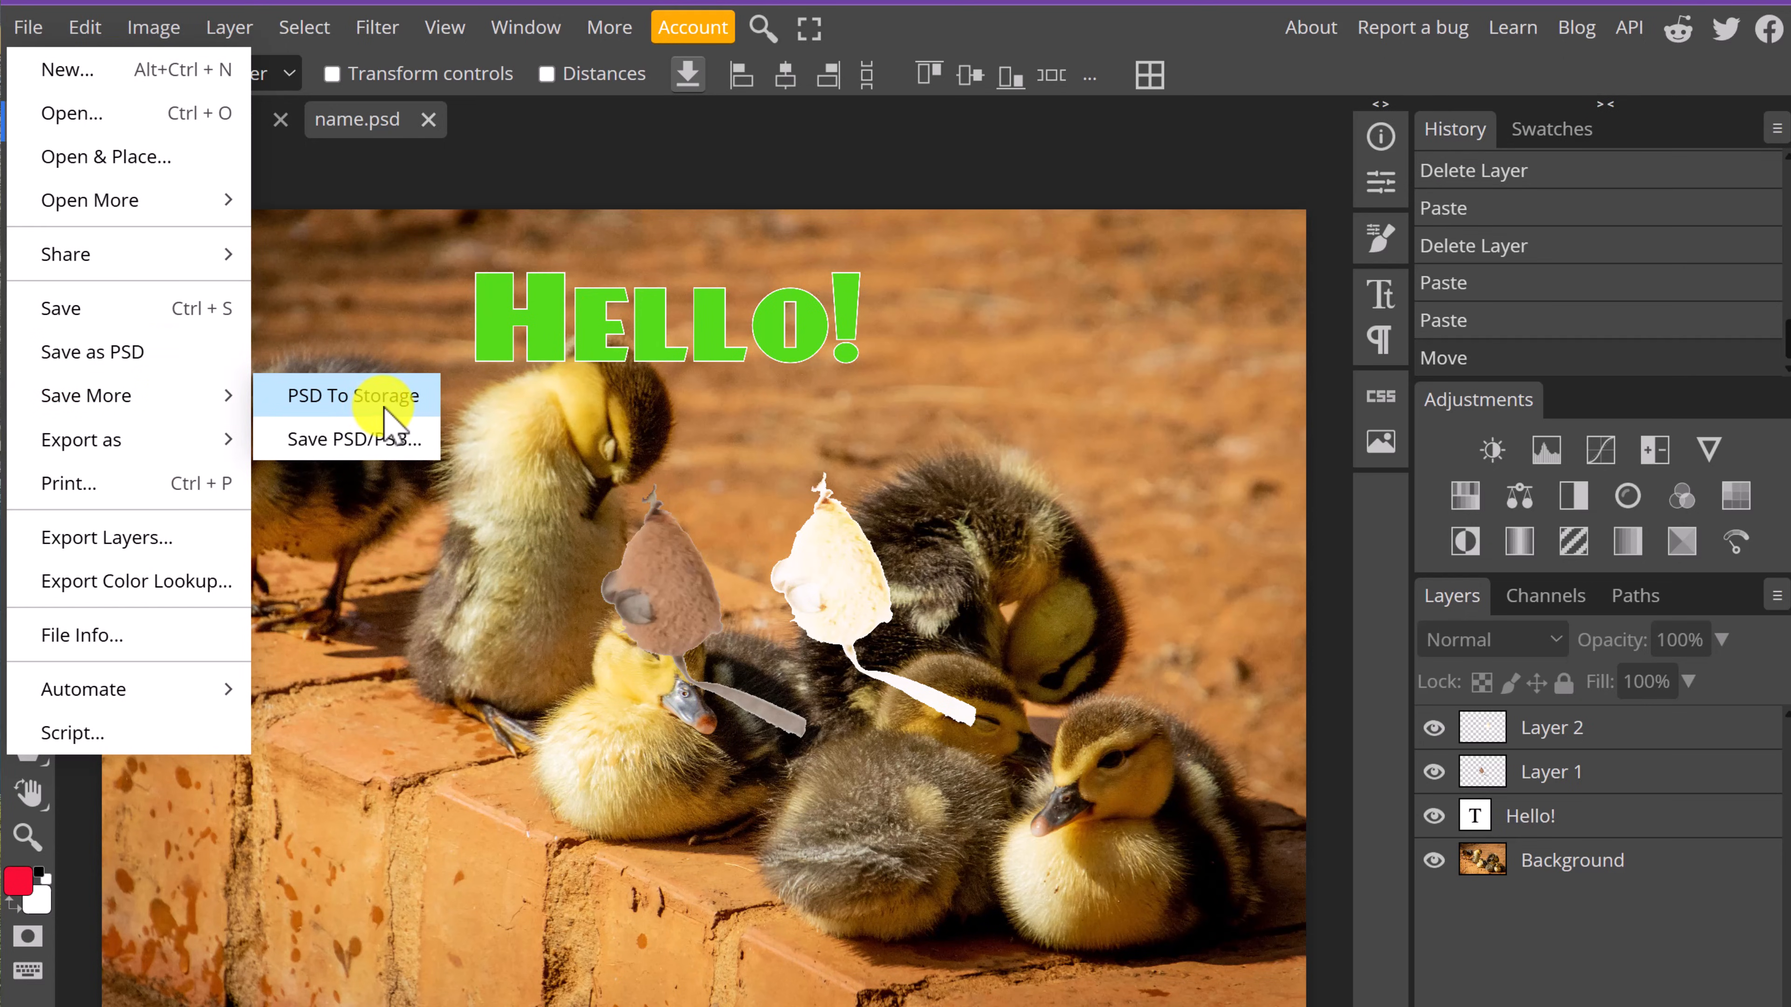
click(395, 399)
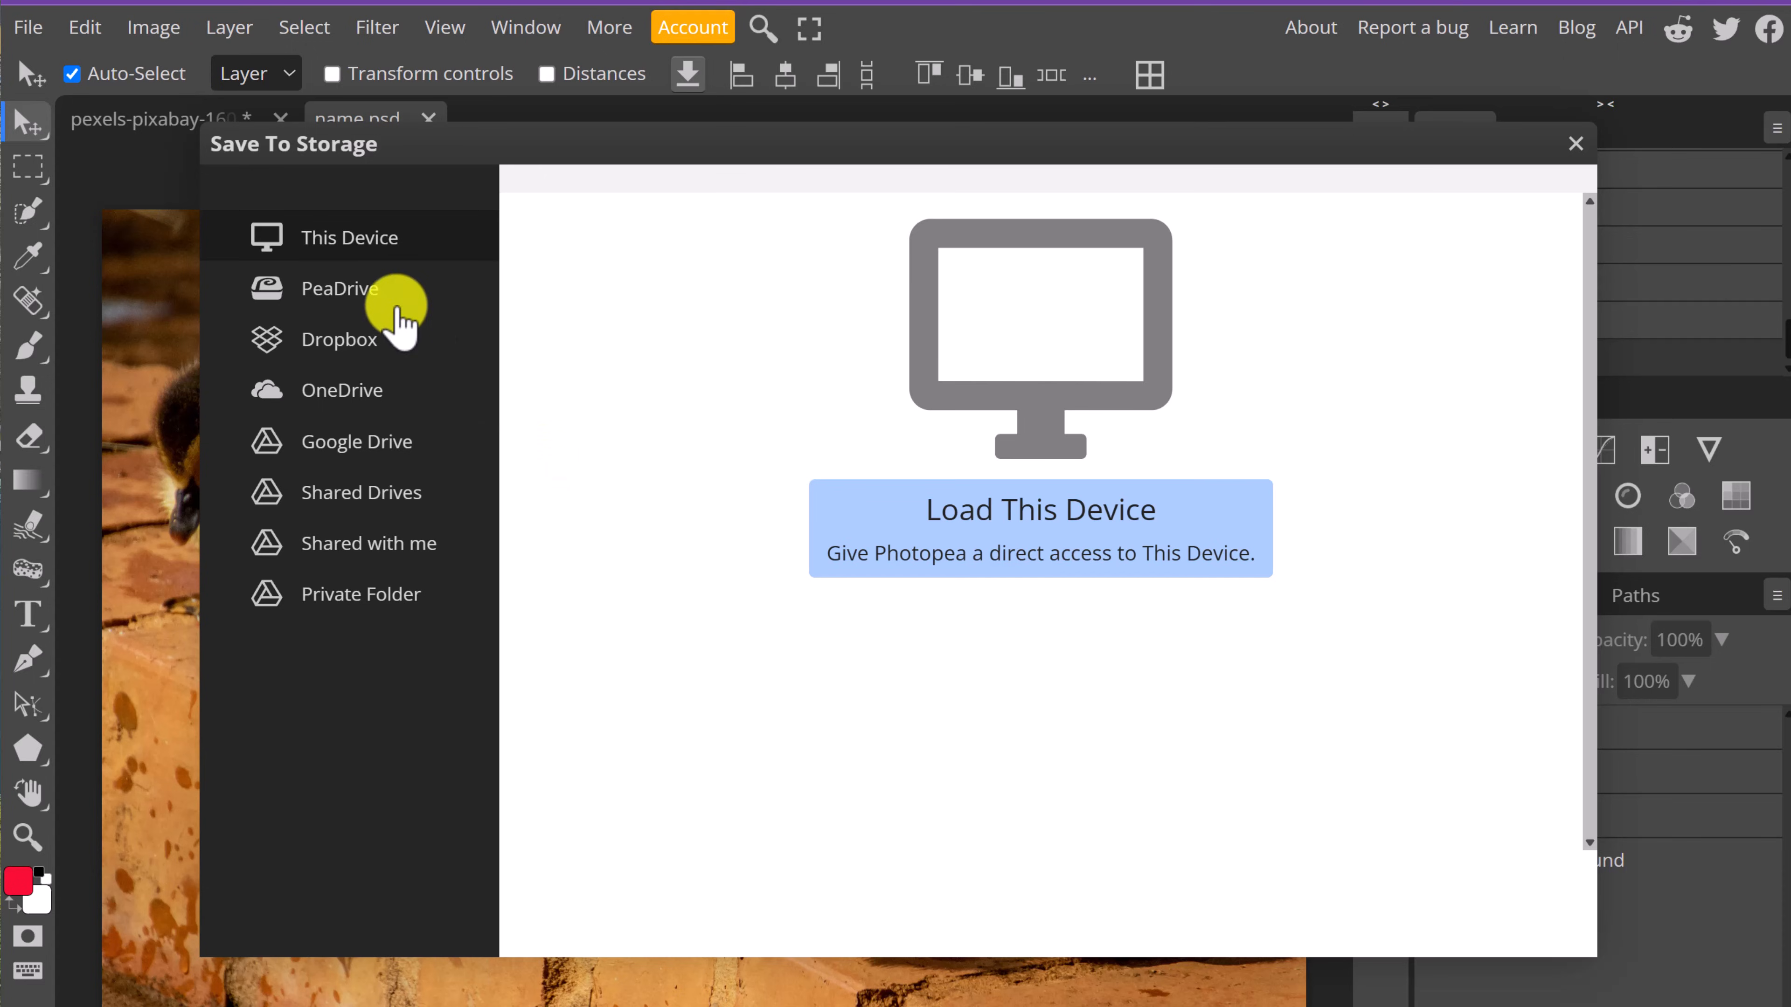
click(381, 299)
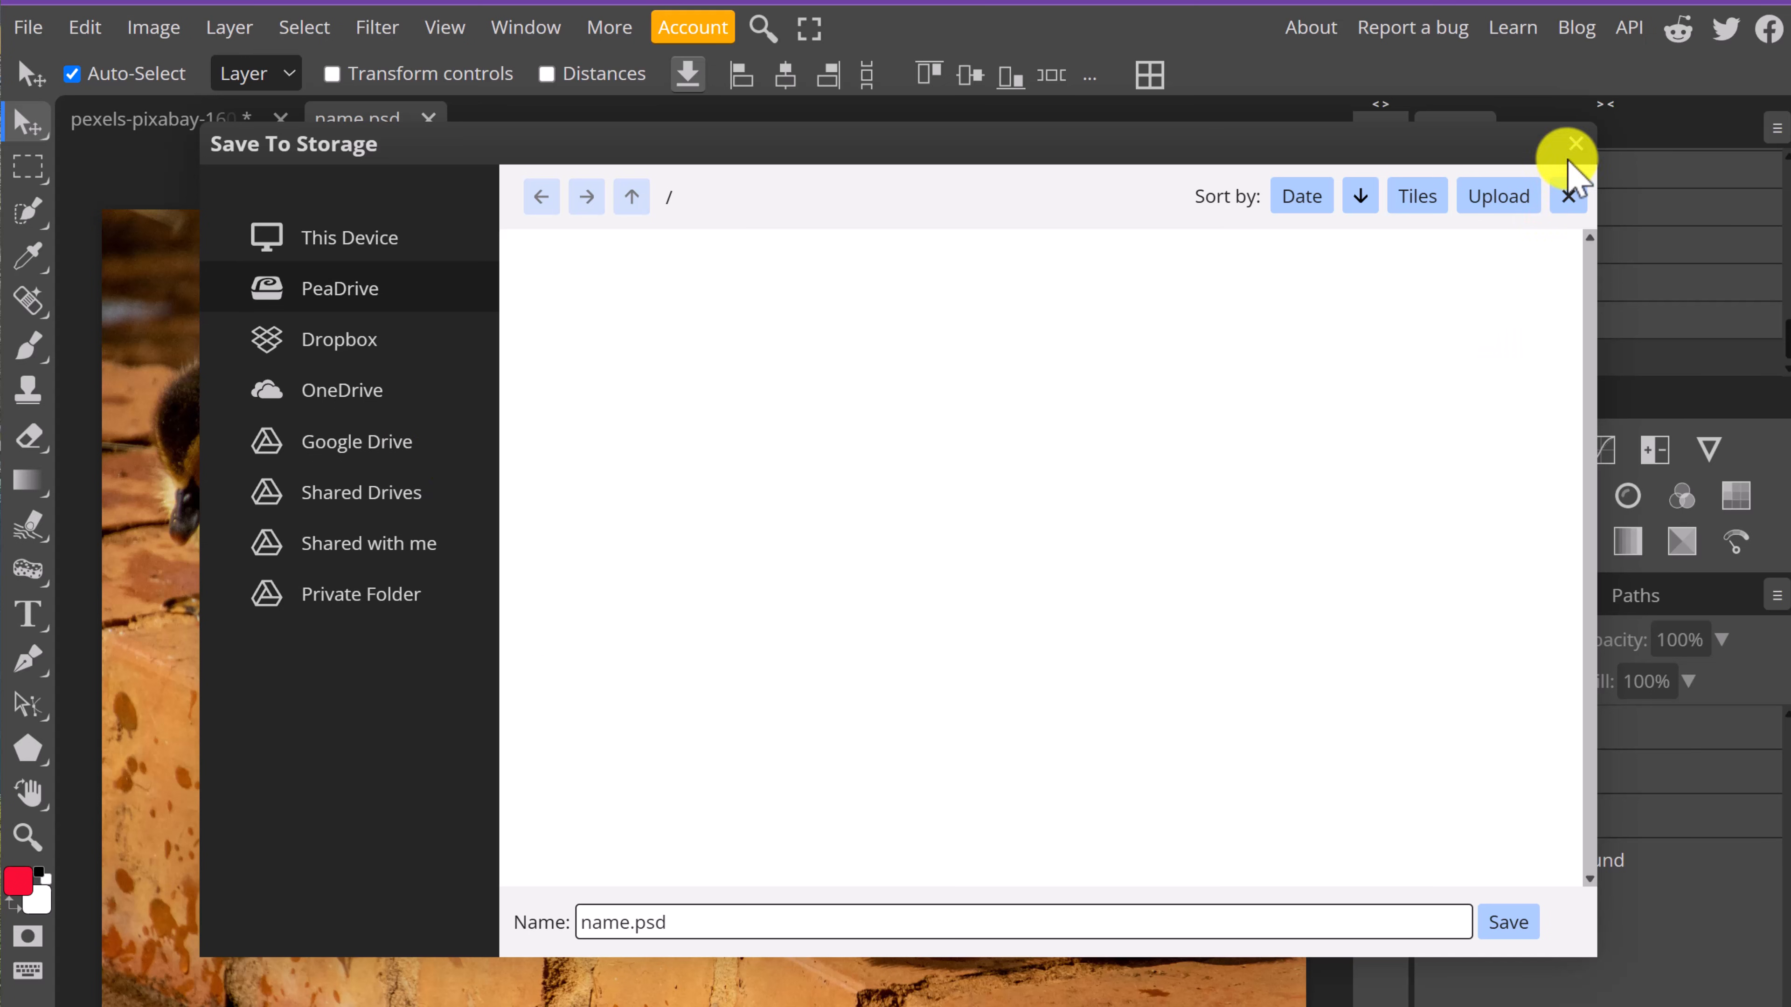
click(1575, 143)
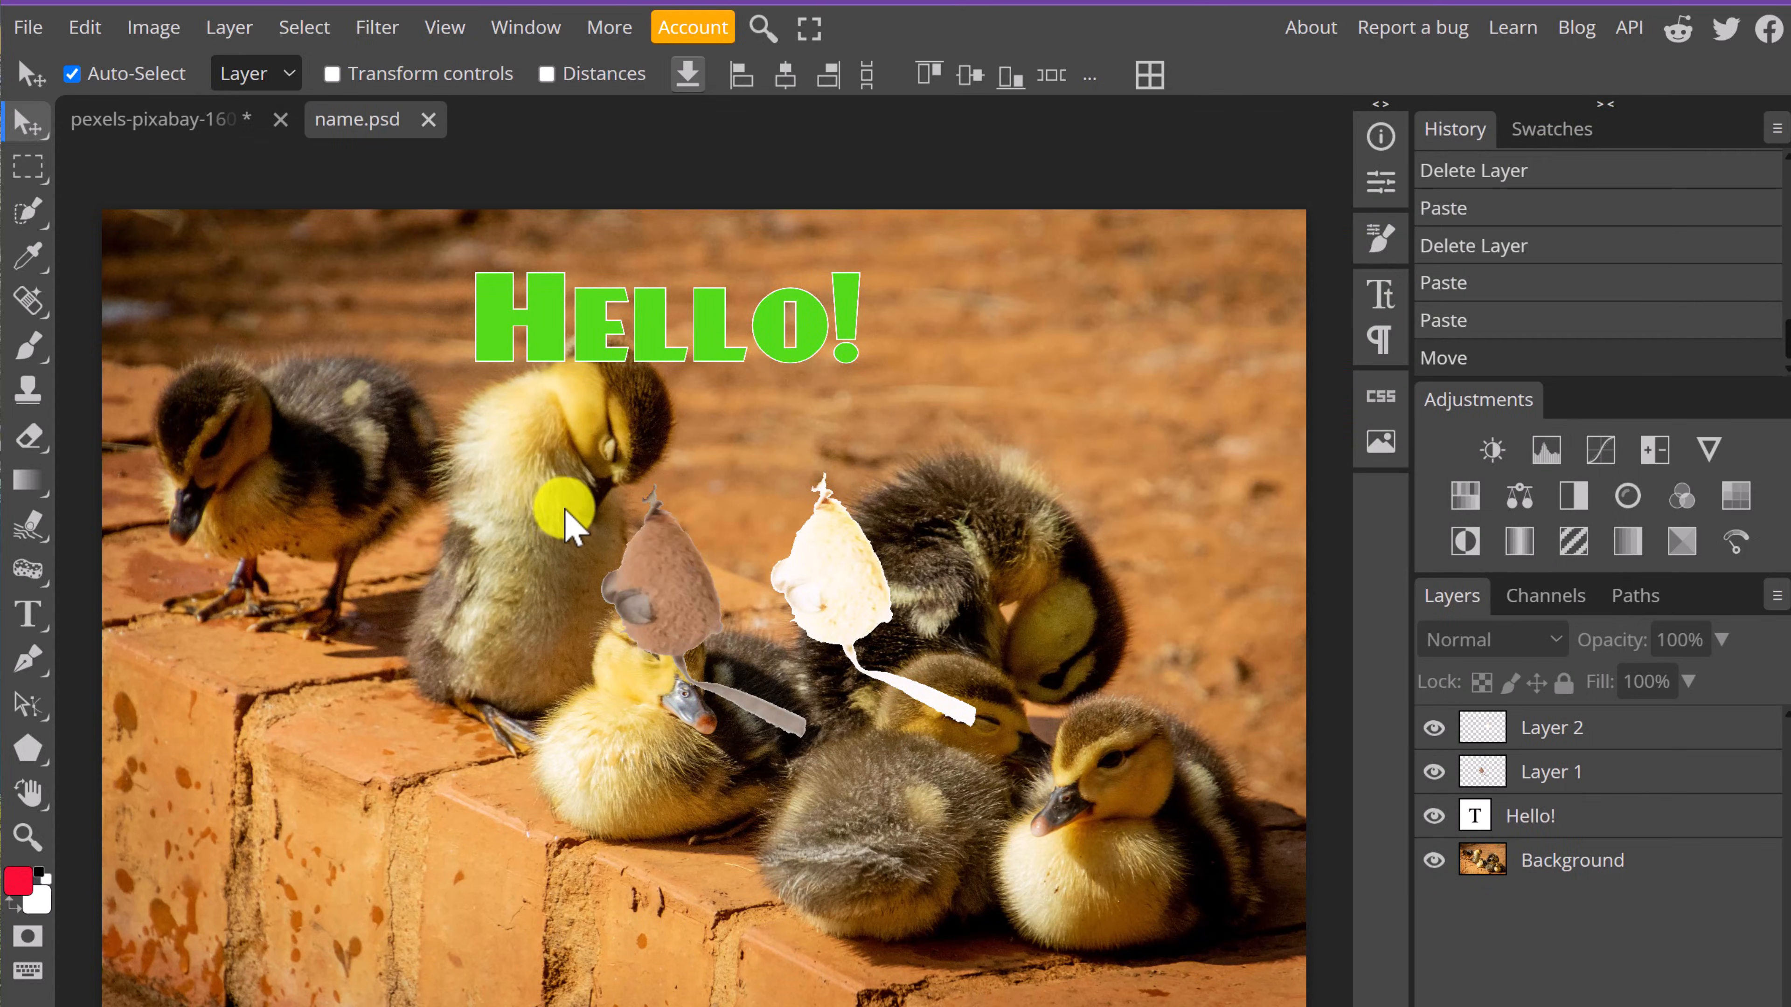